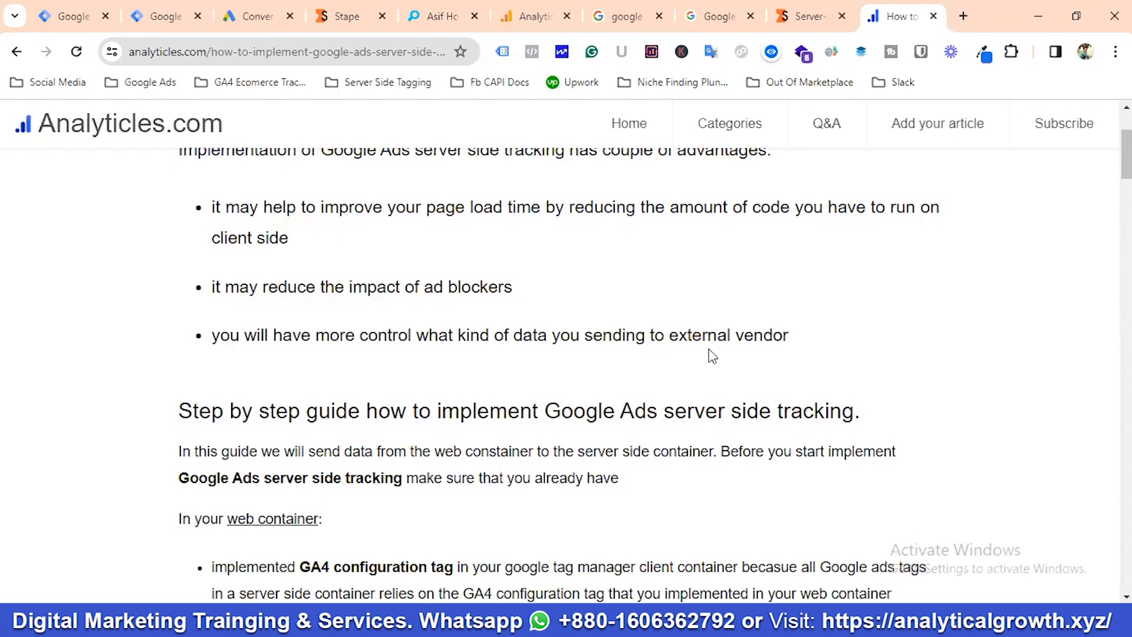
Step: Read the article's web container and server-side container prerequisites for Google Ads server-side tracking
{"action": "scroll", "coordinate": [2, 371], "scroll_direction": "down", "scroll_amount": 3}
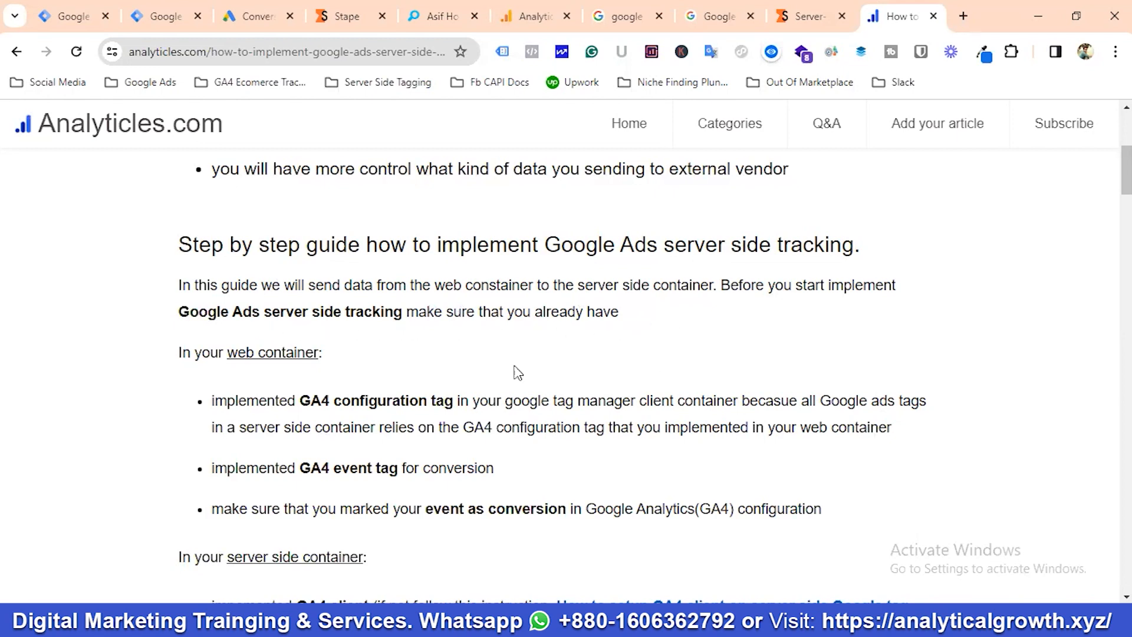
{"action": "scroll", "coordinate": [515, 372], "scroll_direction": "down", "scroll_amount": 1}
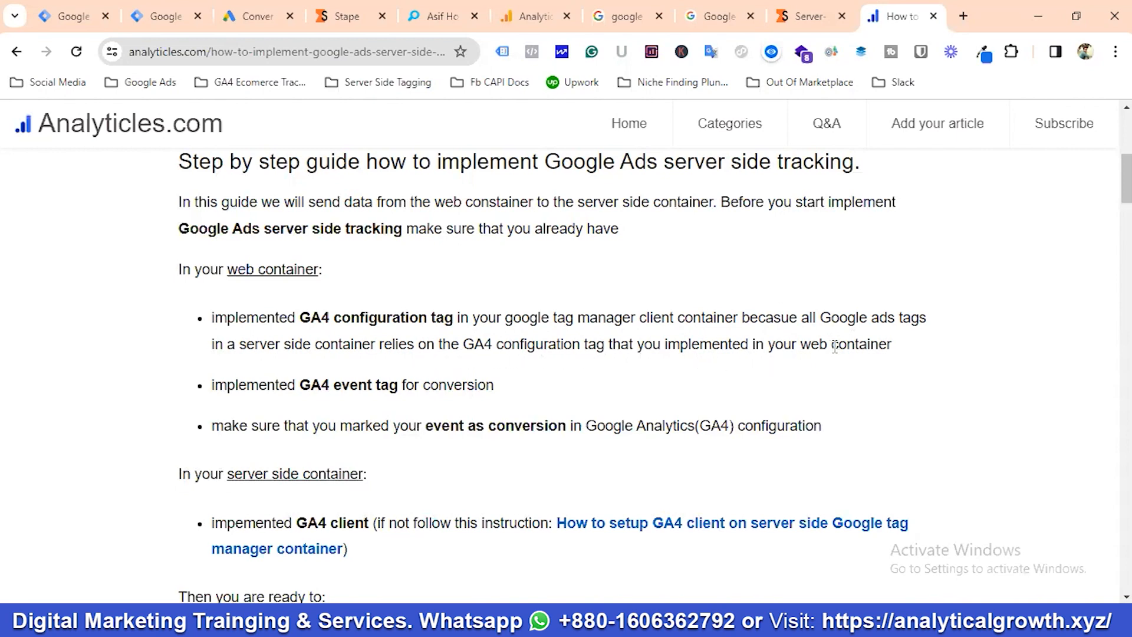
{"action": "scroll", "coordinate": [237, 436], "scroll_direction": "down", "scroll_amount": 2}
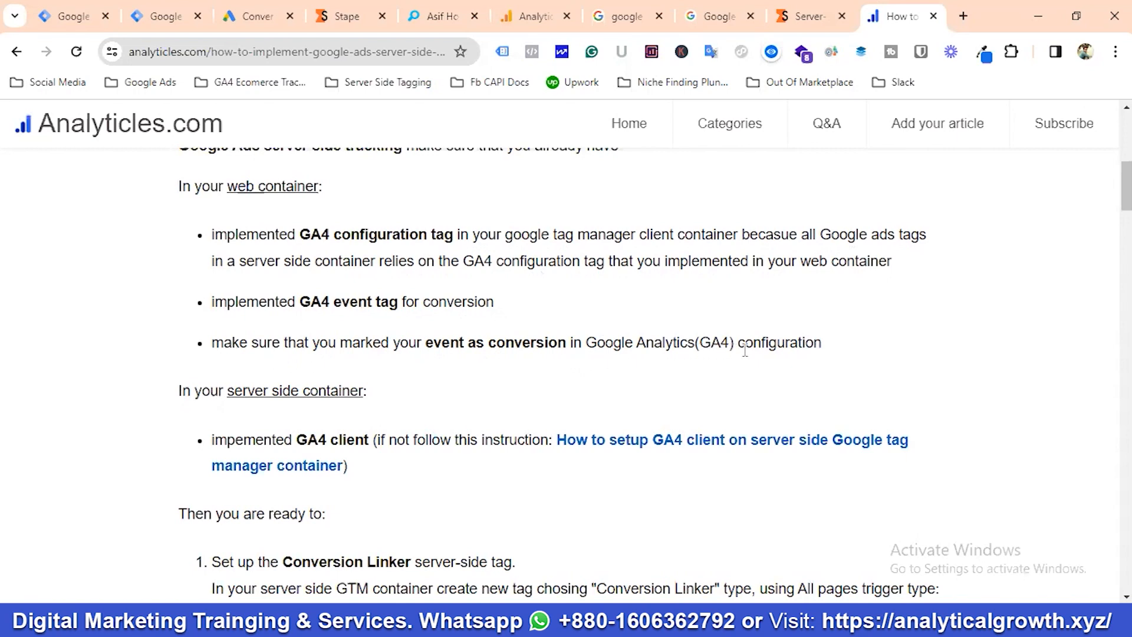
{"action": "scroll", "coordinate": [411, 365], "scroll_direction": "down", "scroll_amount": 1}
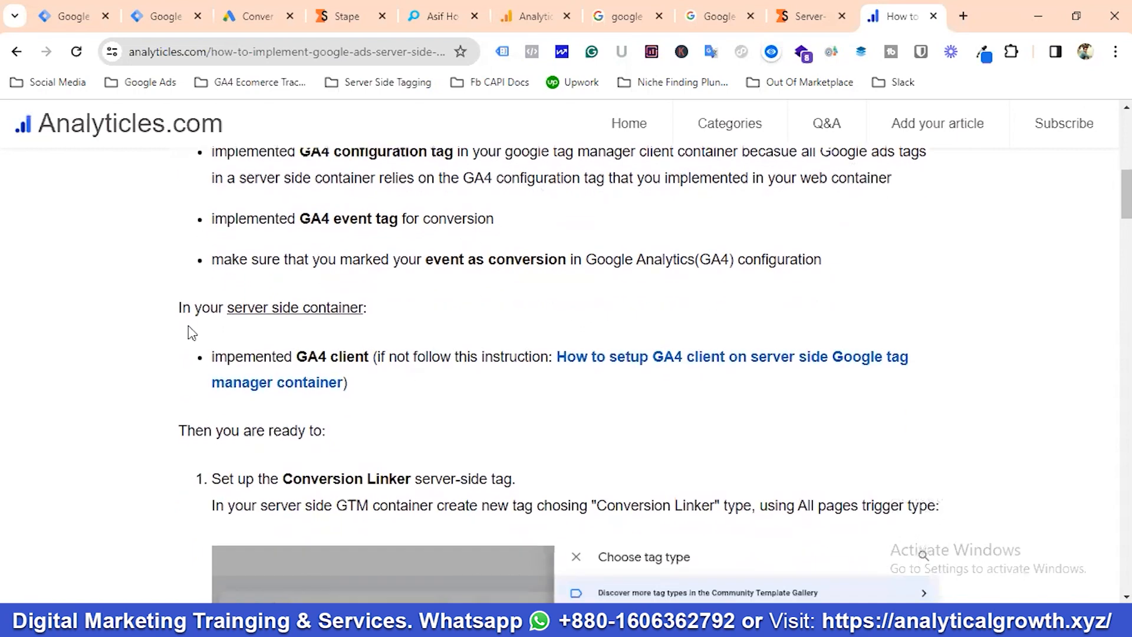
{"action": "scroll", "coordinate": [407, 331], "scroll_direction": "down", "scroll_amount": 1}
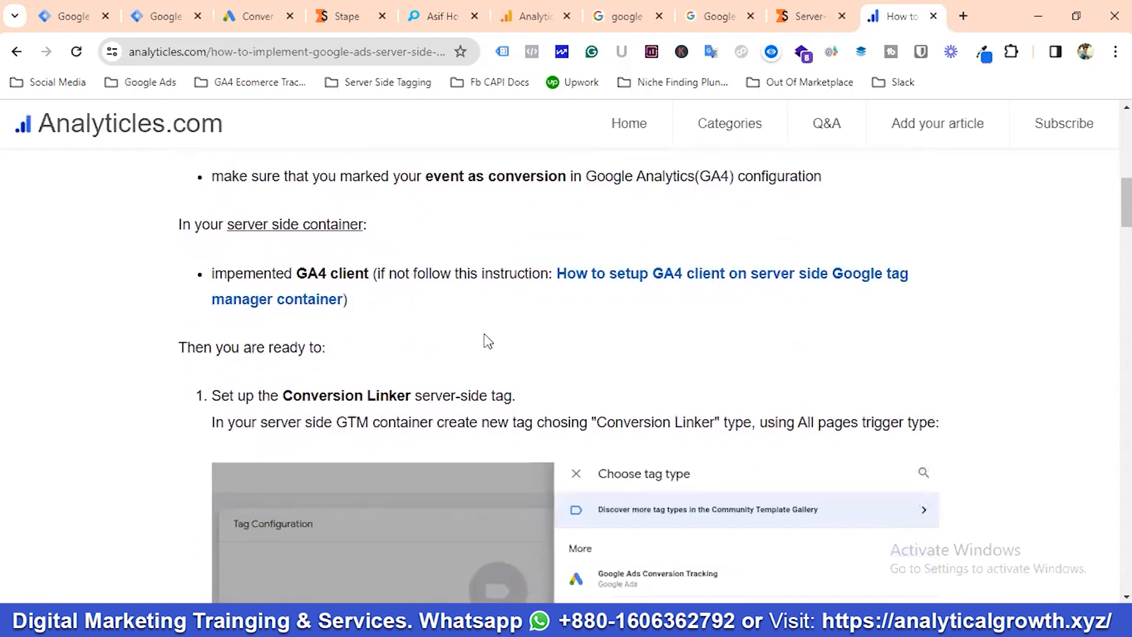
{"action": "scroll", "coordinate": [507, 306], "scroll_direction": "down", "scroll_amount": 1}
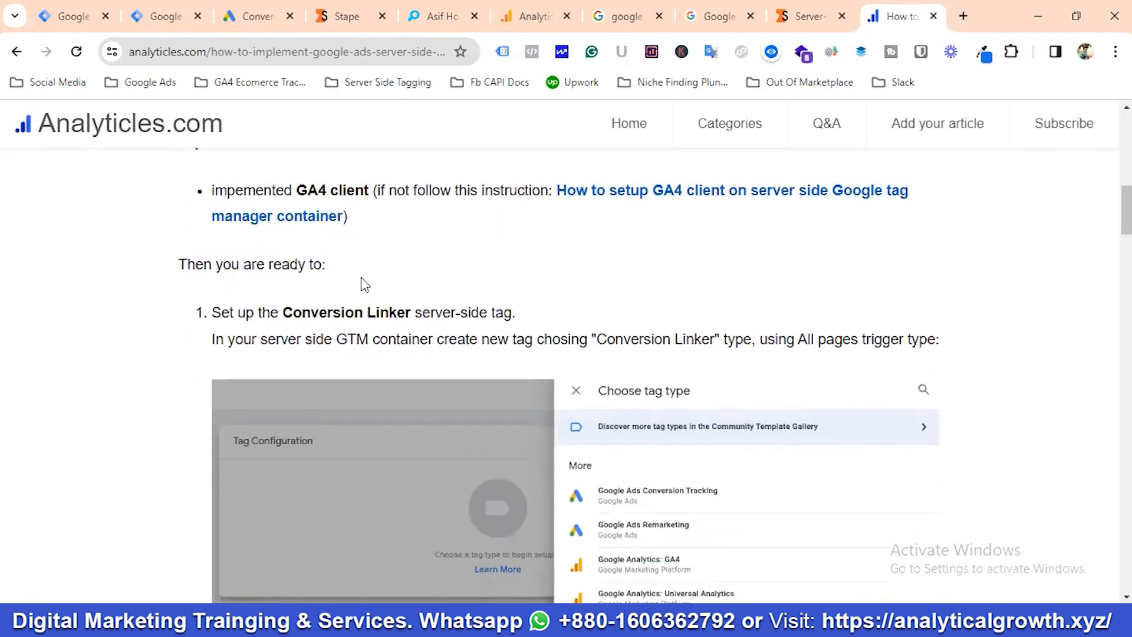
{"action": "scroll", "coordinate": [362, 284], "scroll_direction": "down", "scroll_amount": 1}
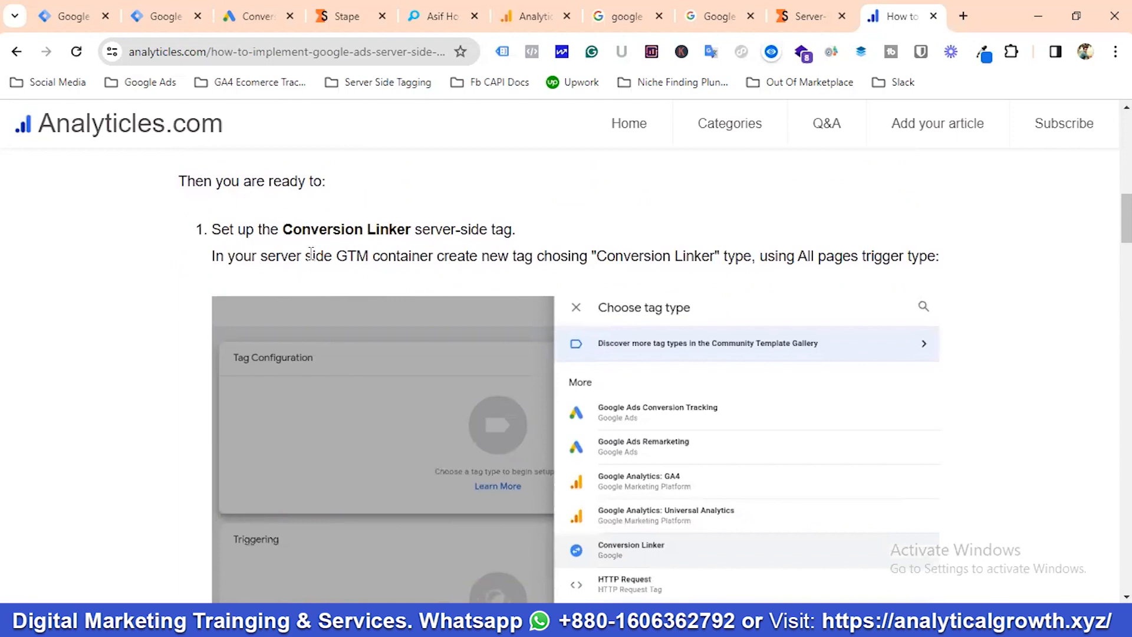
Step: Review the article's setup steps for the Conversion Linker tag, Google Ads Conversion Tracking tag and enhanced conversions
{"action": "scroll", "coordinate": [494, 240], "scroll_direction": "down", "scroll_amount": 8}
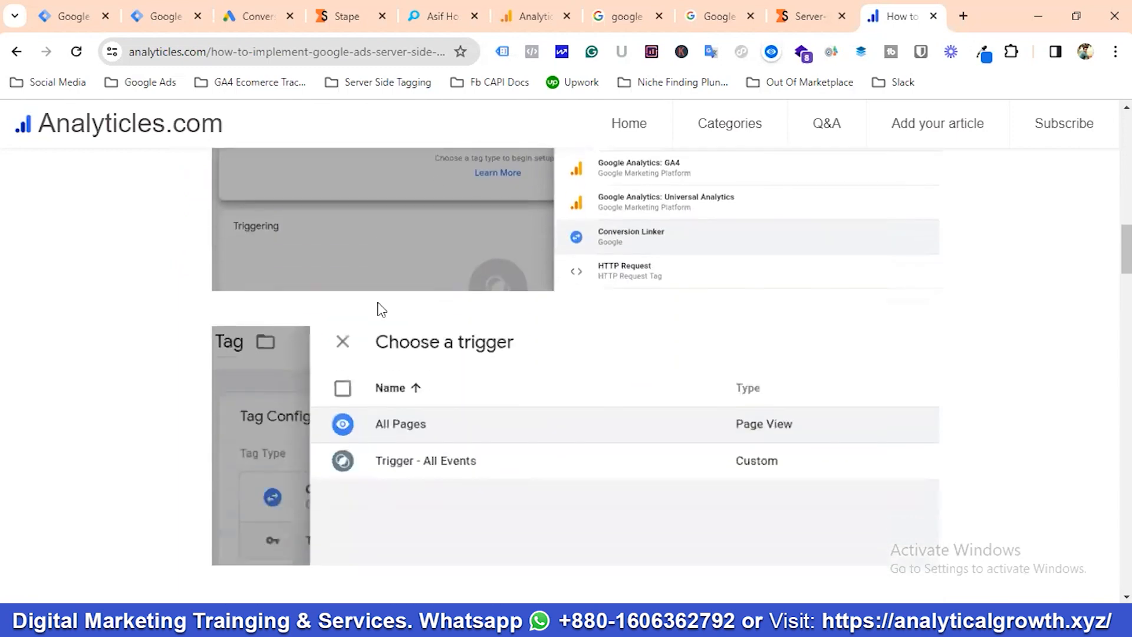
{"action": "scroll", "coordinate": [299, 334], "scroll_direction": "down", "scroll_amount": 1}
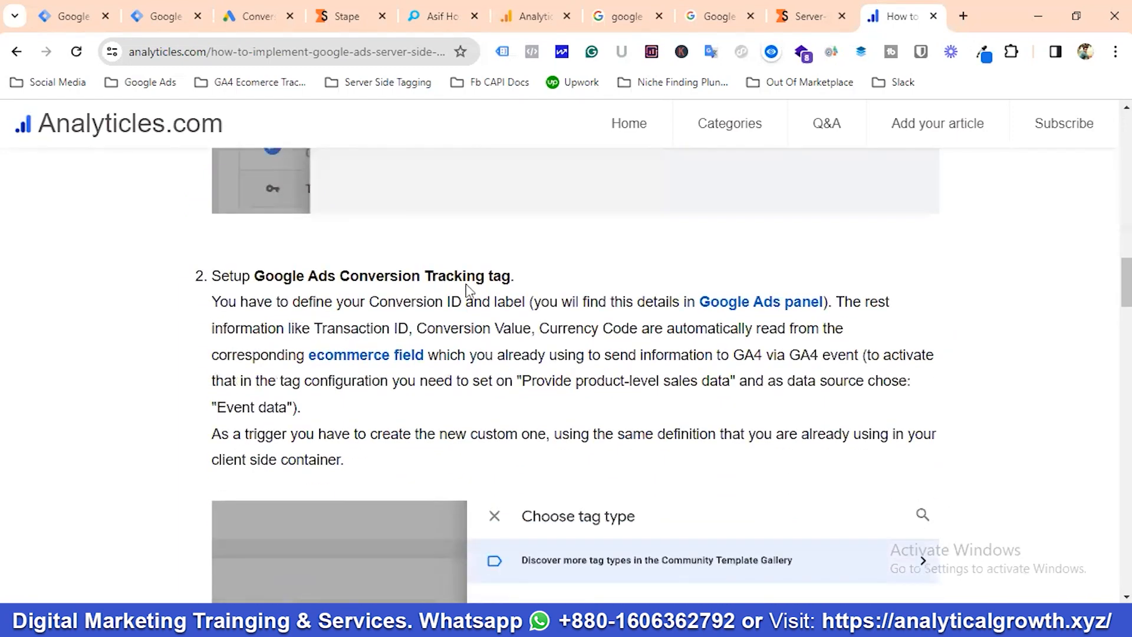
{"action": "scroll", "coordinate": [222, 293], "scroll_direction": "down", "scroll_amount": 10}
{"action": "scroll", "coordinate": [295, 335], "scroll_direction": "up", "scroll_amount": 2}
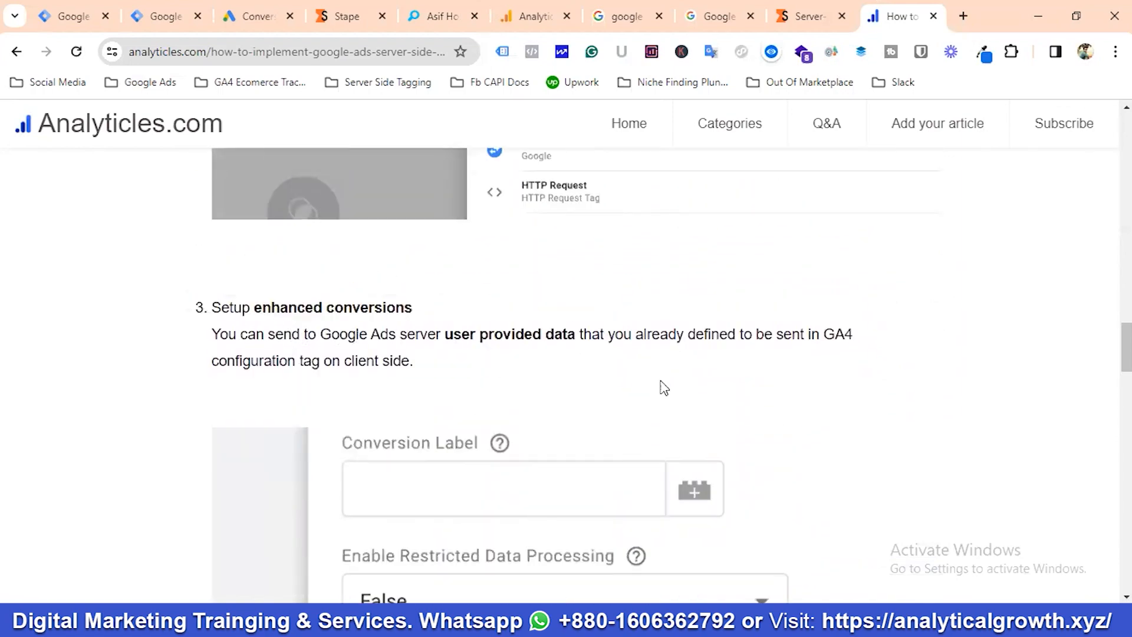
{"action": "scroll", "coordinate": [662, 383], "scroll_direction": "down", "scroll_amount": 15}
{"action": "scroll", "coordinate": [559, 405], "scroll_direction": "up", "scroll_amount": 20}
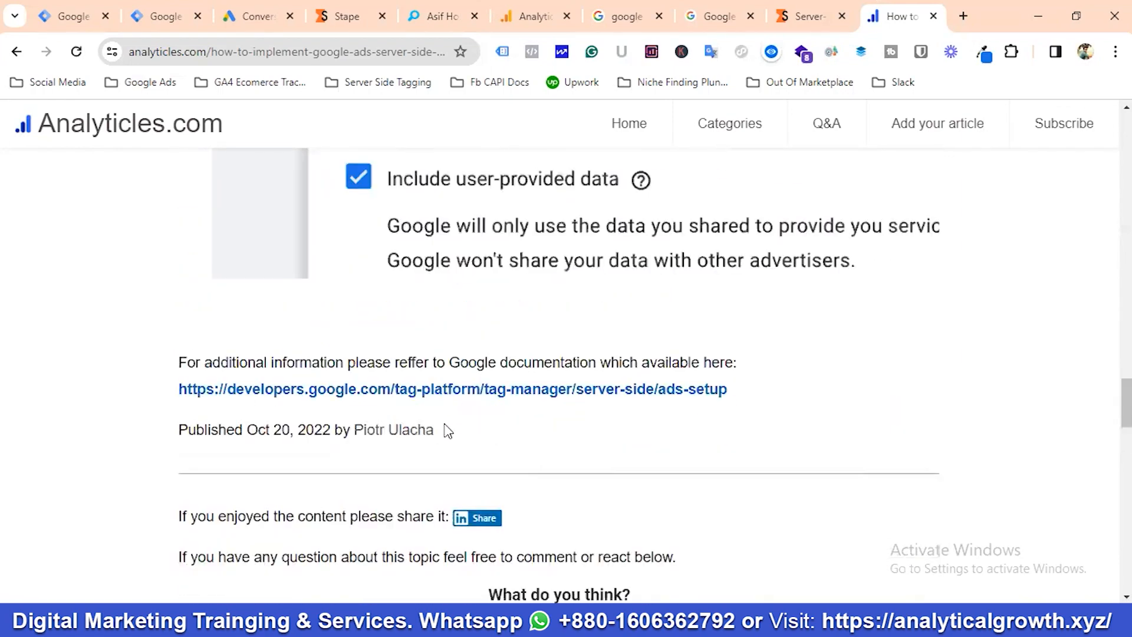
{"action": "scroll", "coordinate": [404, 413], "scroll_direction": "up", "scroll_amount": 20}
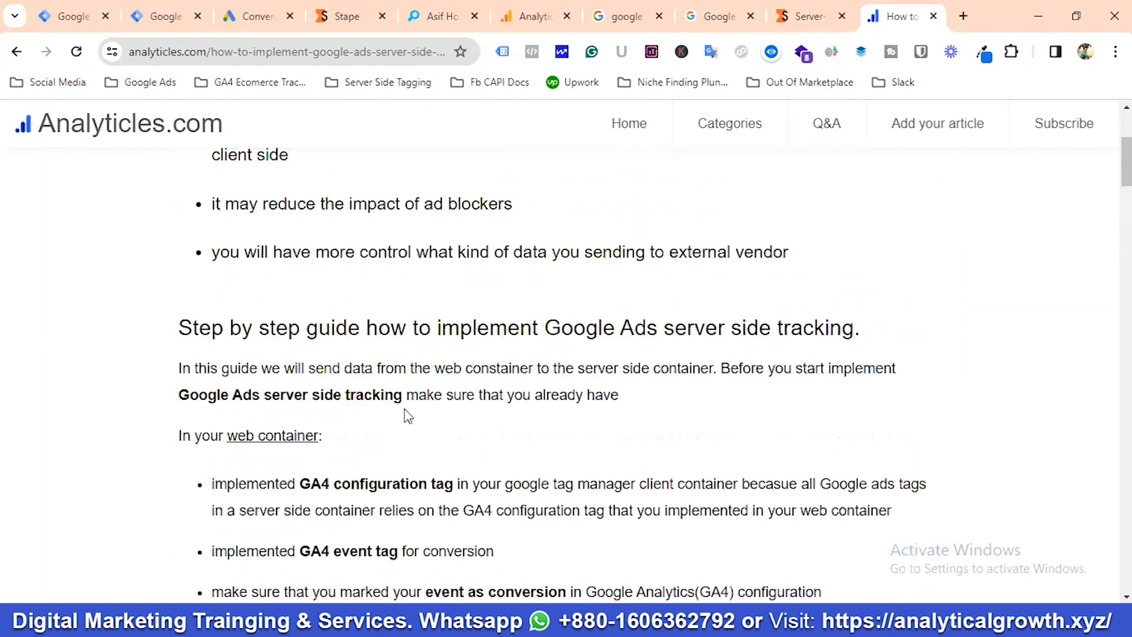
Step: Point out the article's web address and look over its introduction and prerequisites again
{"action": "left_click", "coordinate": [271, 53]}
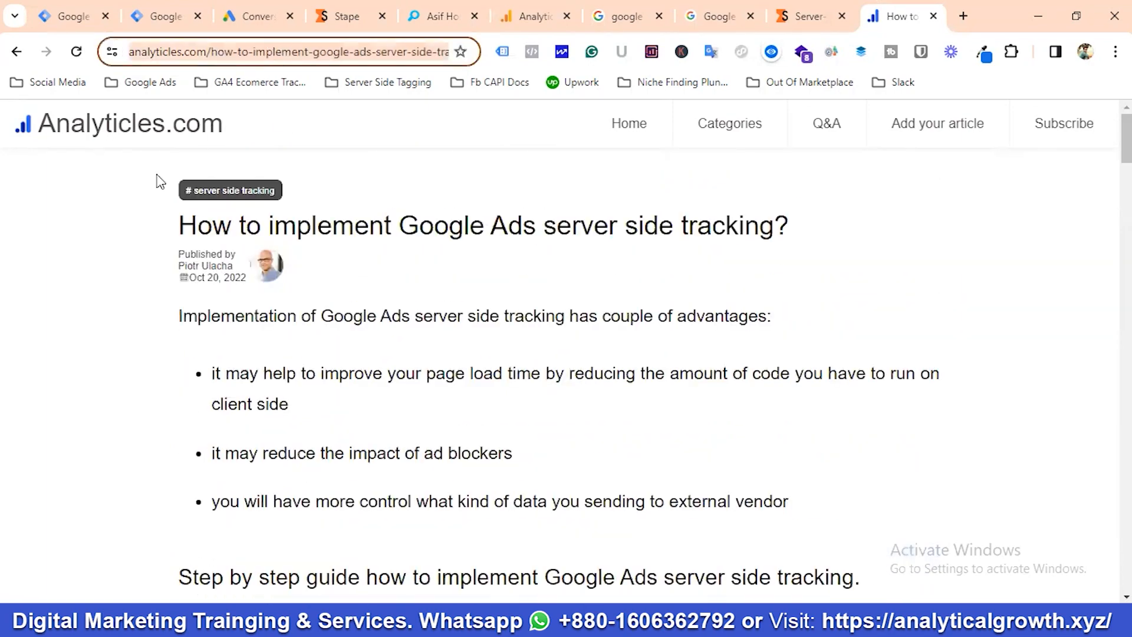
{"action": "left_click", "coordinate": [101, 196]}
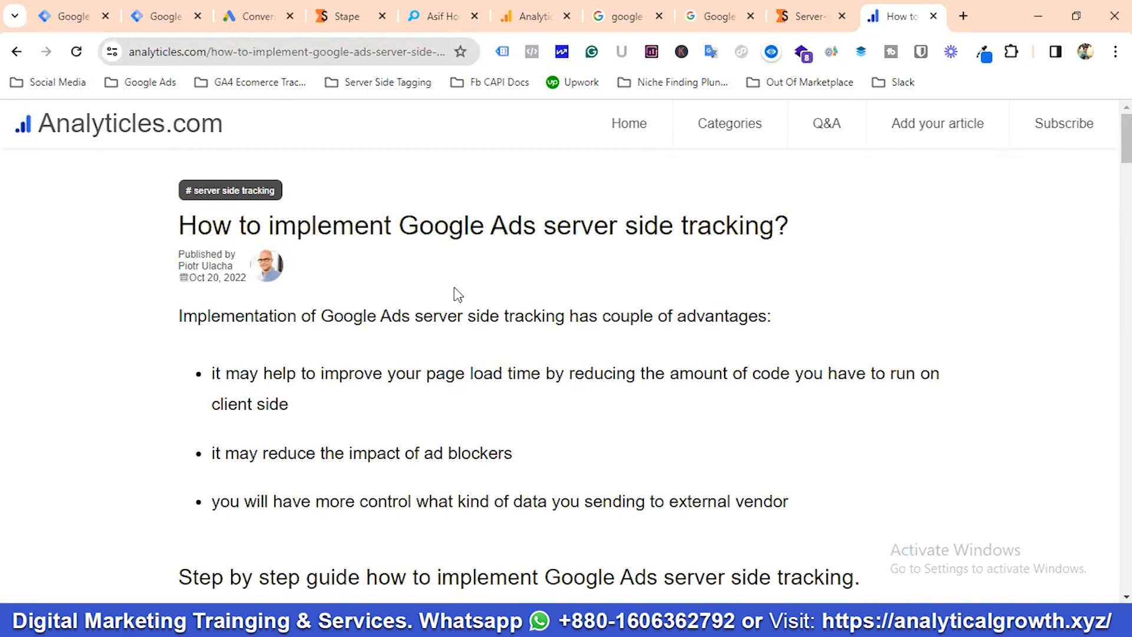
{"action": "scroll", "coordinate": [432, 411], "scroll_direction": "down", "scroll_amount": 6}
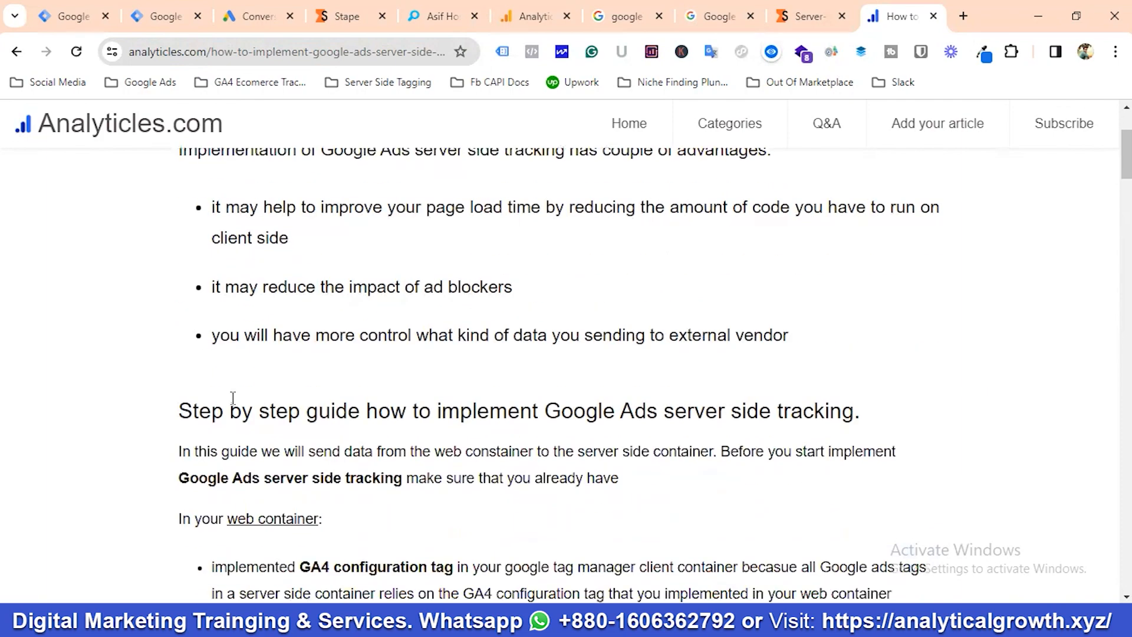
{"action": "scroll", "coordinate": [392, 415], "scroll_direction": "up", "scroll_amount": 3}
{"action": "scroll", "coordinate": [536, 391], "scroll_direction": "down", "scroll_amount": 1}
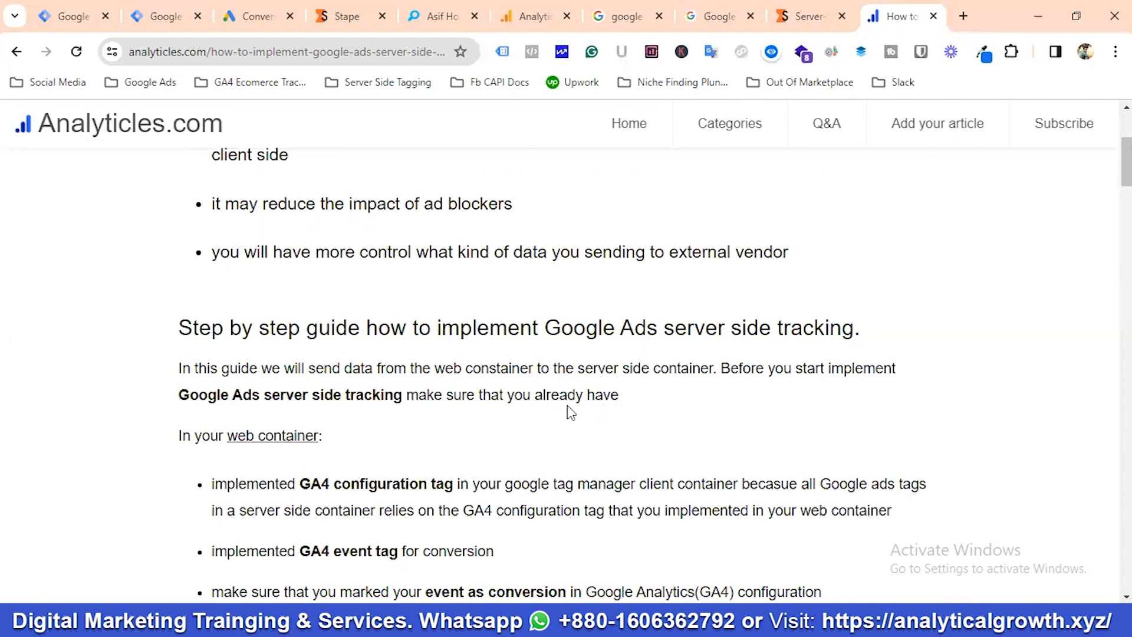
{"action": "scroll", "coordinate": [678, 399], "scroll_direction": "down", "scroll_amount": 7}
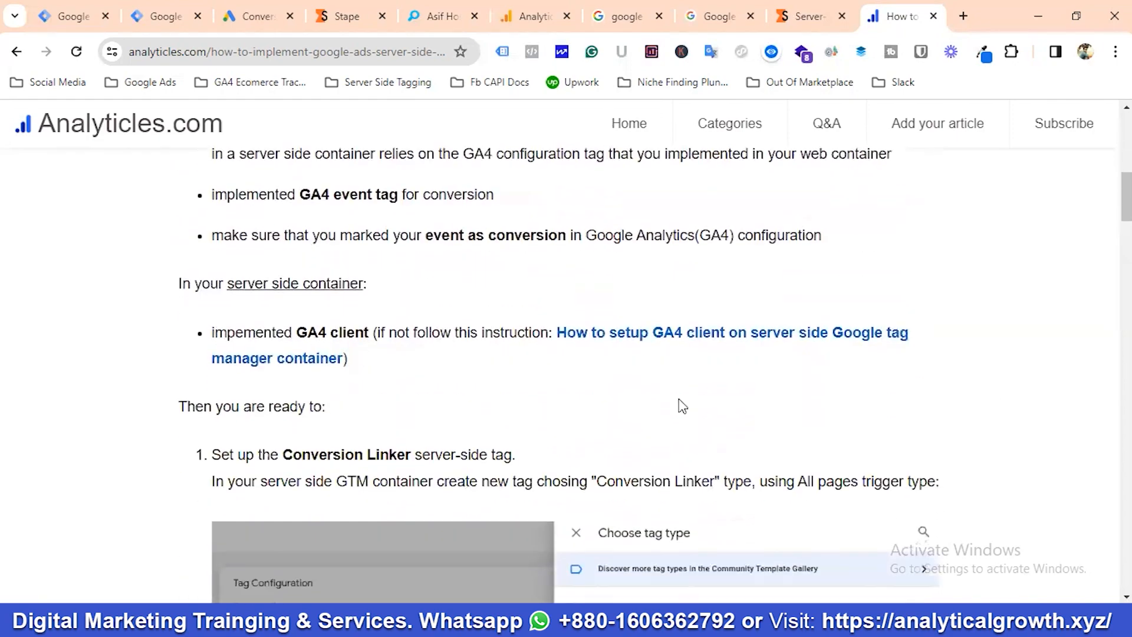
{"action": "scroll", "coordinate": [917, 482], "scroll_direction": "up", "scroll_amount": 9}
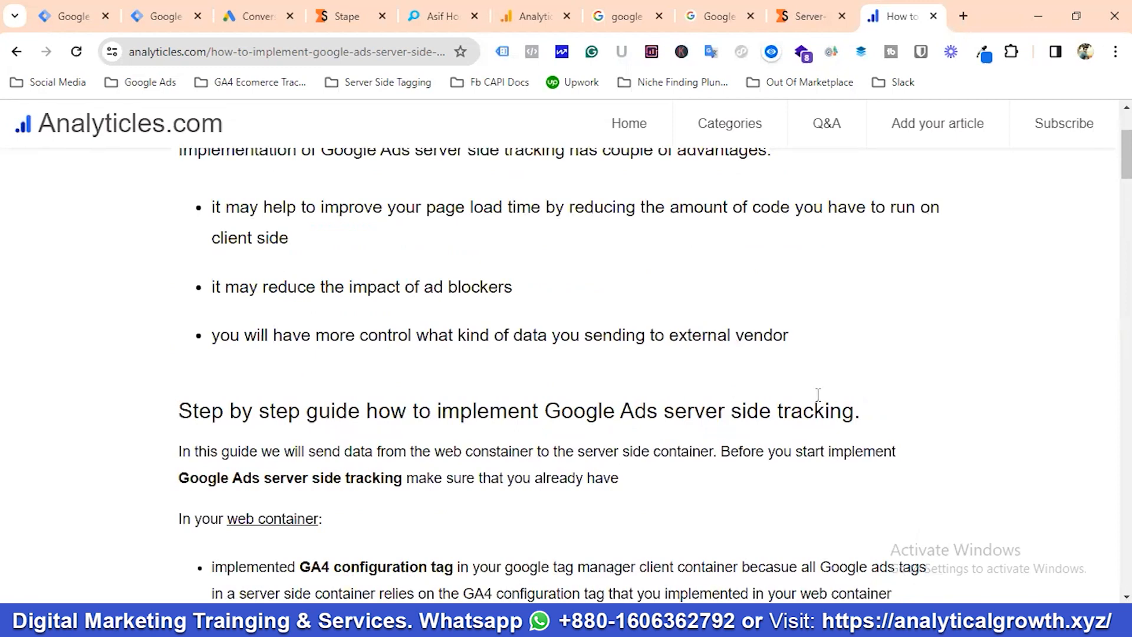
Step: Switch to Google's developer documentation on Google Ads conversions and examine its server-side setup steps 1 to 3
{"action": "left_click", "coordinate": [716, 15]}
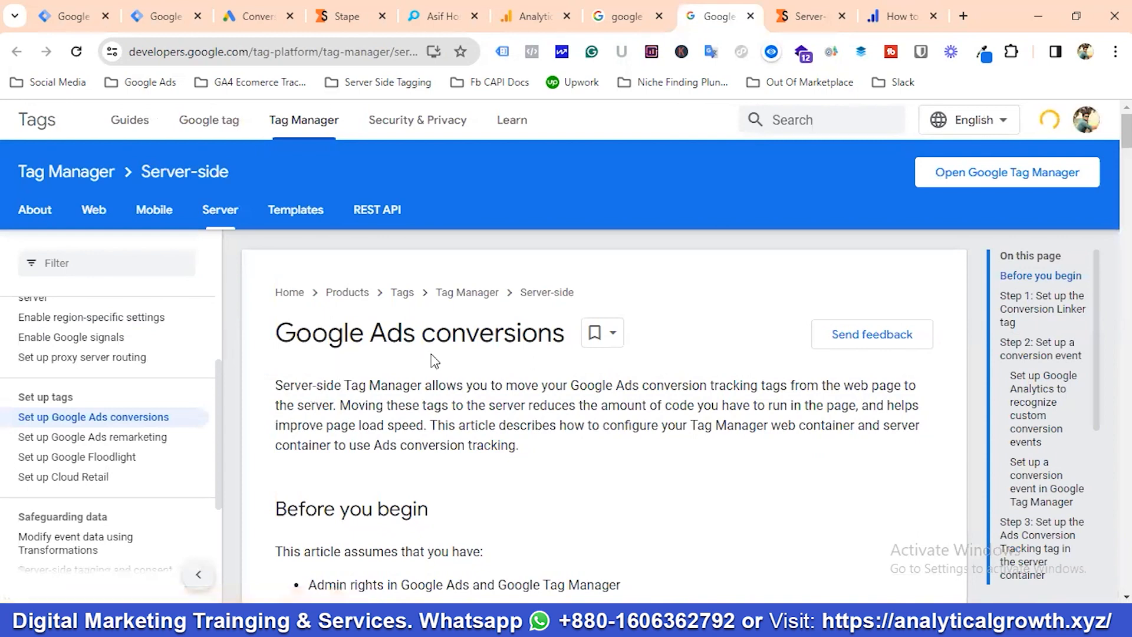
{"action": "scroll", "coordinate": [448, 383], "scroll_direction": "down", "scroll_amount": 6}
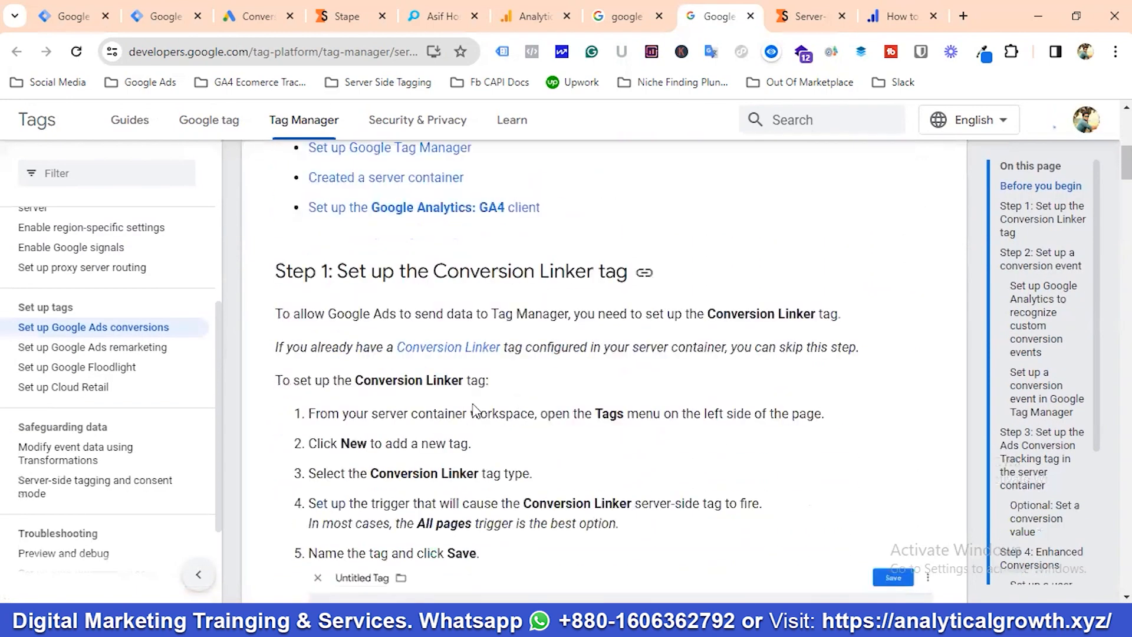
{"action": "scroll", "coordinate": [475, 408], "scroll_direction": "down", "scroll_amount": 1}
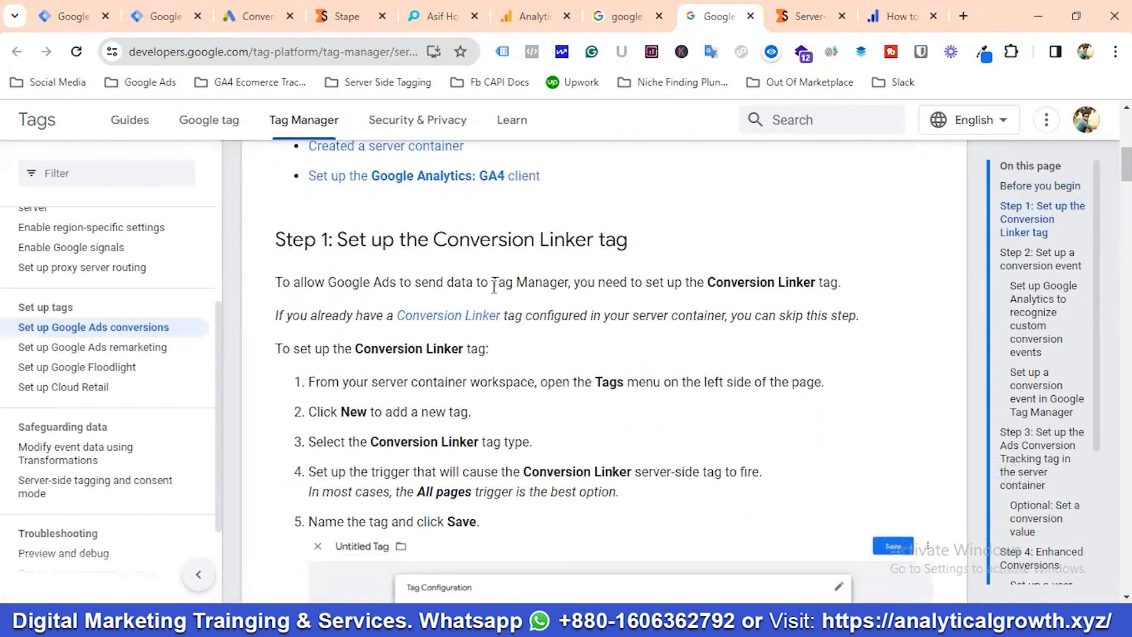
{"action": "scroll", "coordinate": [561, 324], "scroll_direction": "up", "scroll_amount": 3}
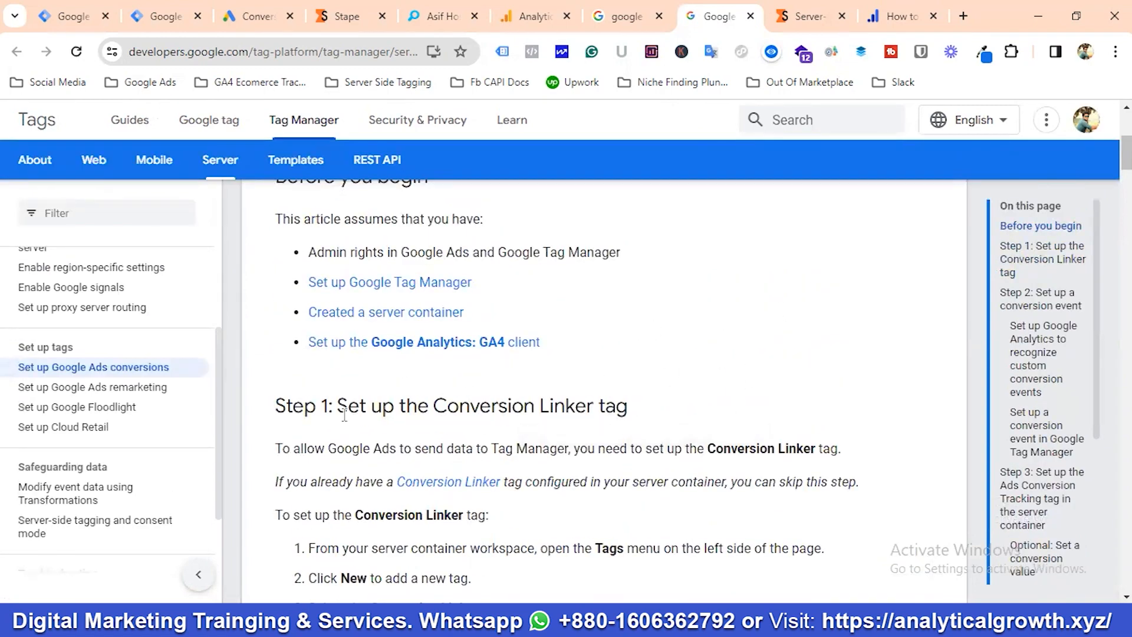
{"action": "scroll", "coordinate": [458, 380], "scroll_direction": "down", "scroll_amount": 8}
{"action": "scroll", "coordinate": [458, 380], "scroll_direction": "down", "scroll_amount": 15}
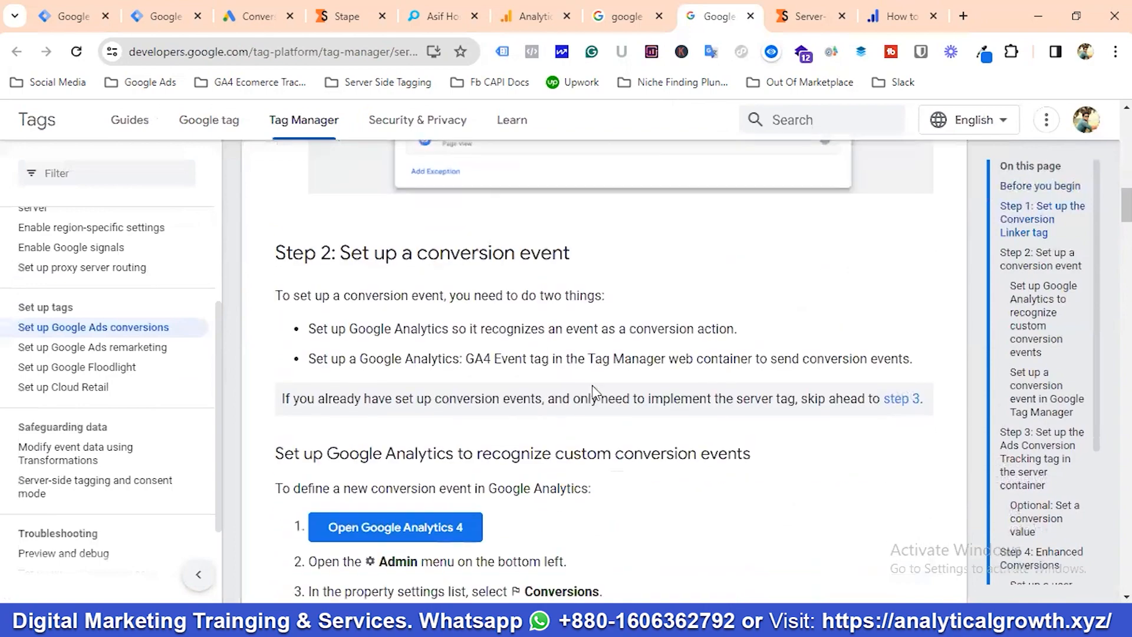
{"action": "scroll", "coordinate": [714, 386], "scroll_direction": "down", "scroll_amount": 6}
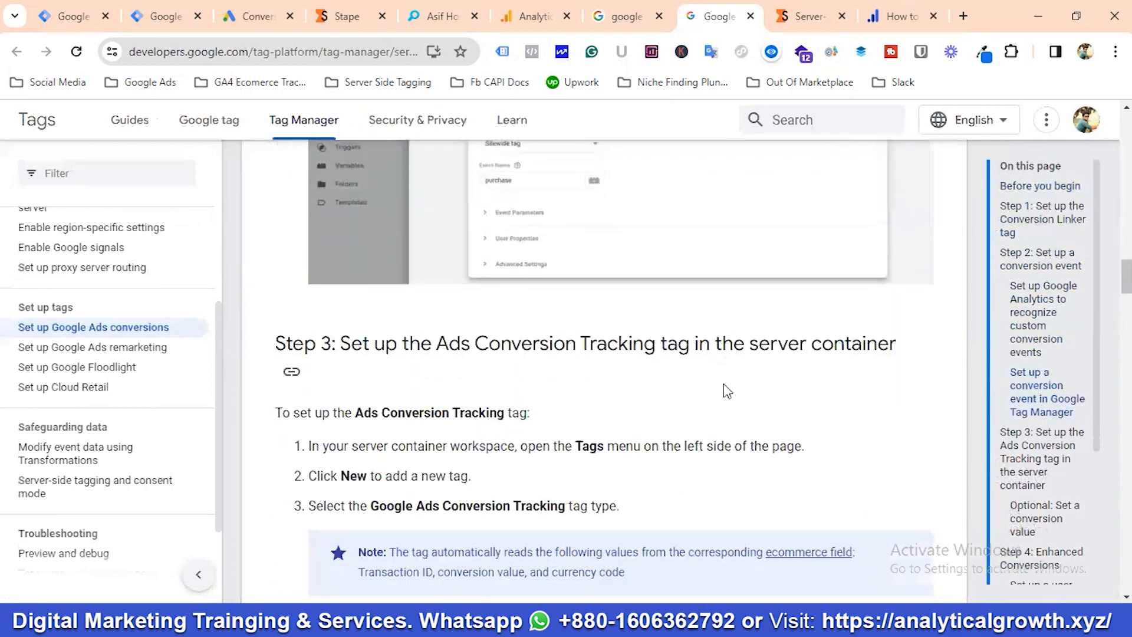
Step: Open the Stape blog post on server-side conversion tracking in Google Ads and examine its tag and user-provided data instructions
{"action": "left_click", "coordinate": [811, 14]}
{"action": "scroll", "coordinate": [468, 349], "scroll_direction": "down", "scroll_amount": 2}
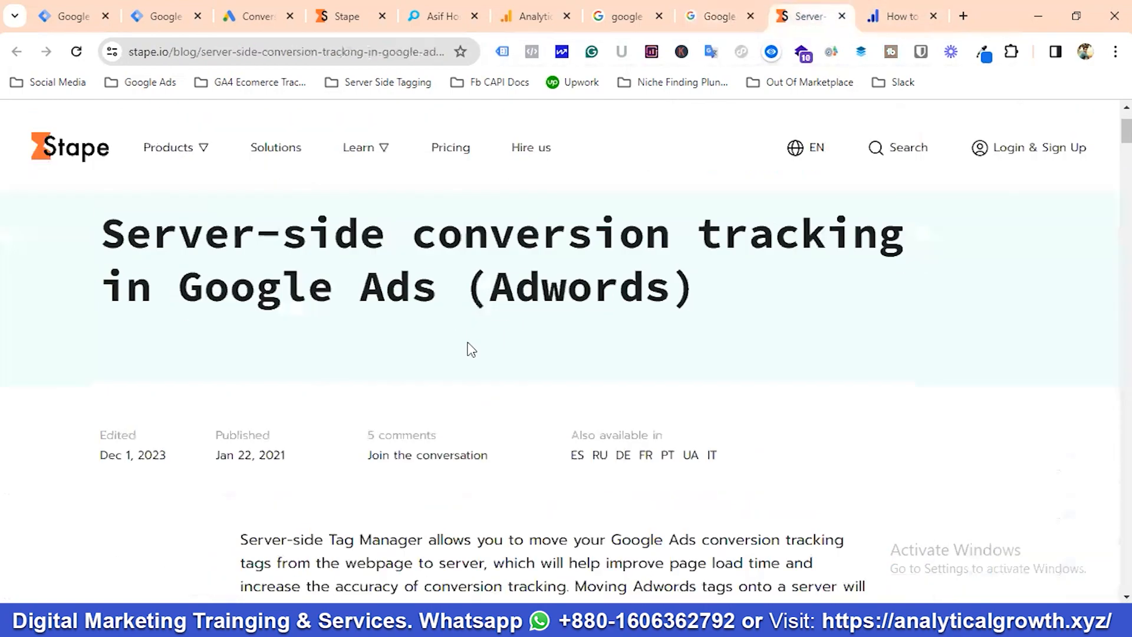
{"action": "scroll", "coordinate": [354, 342], "scroll_direction": "up", "scroll_amount": 2}
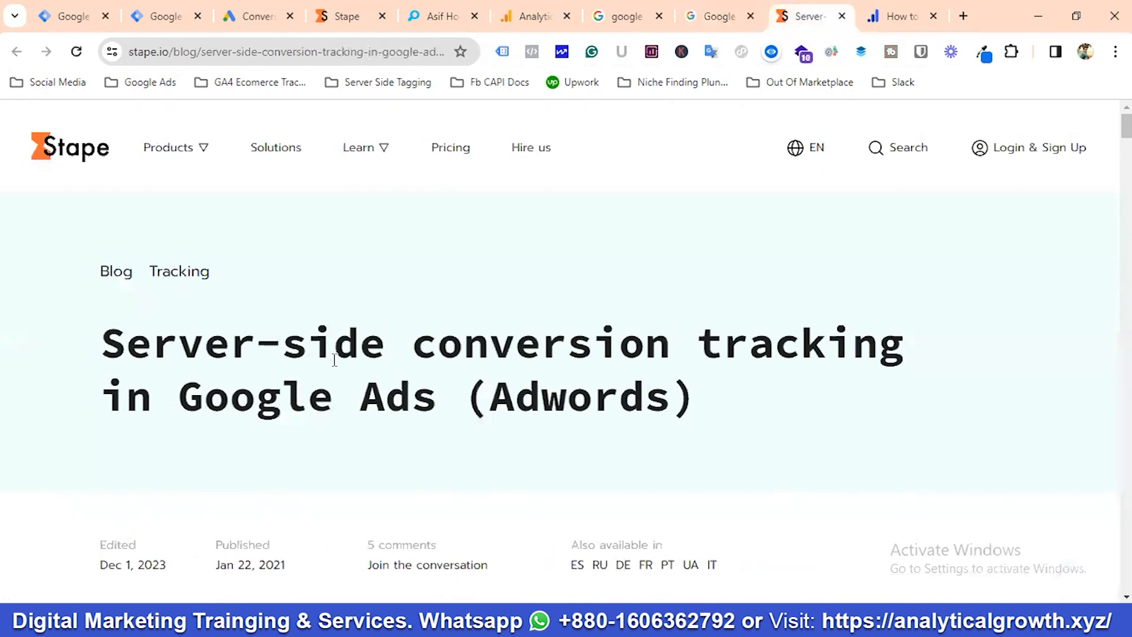
{"action": "scroll", "coordinate": [624, 402], "scroll_direction": "down", "scroll_amount": 10}
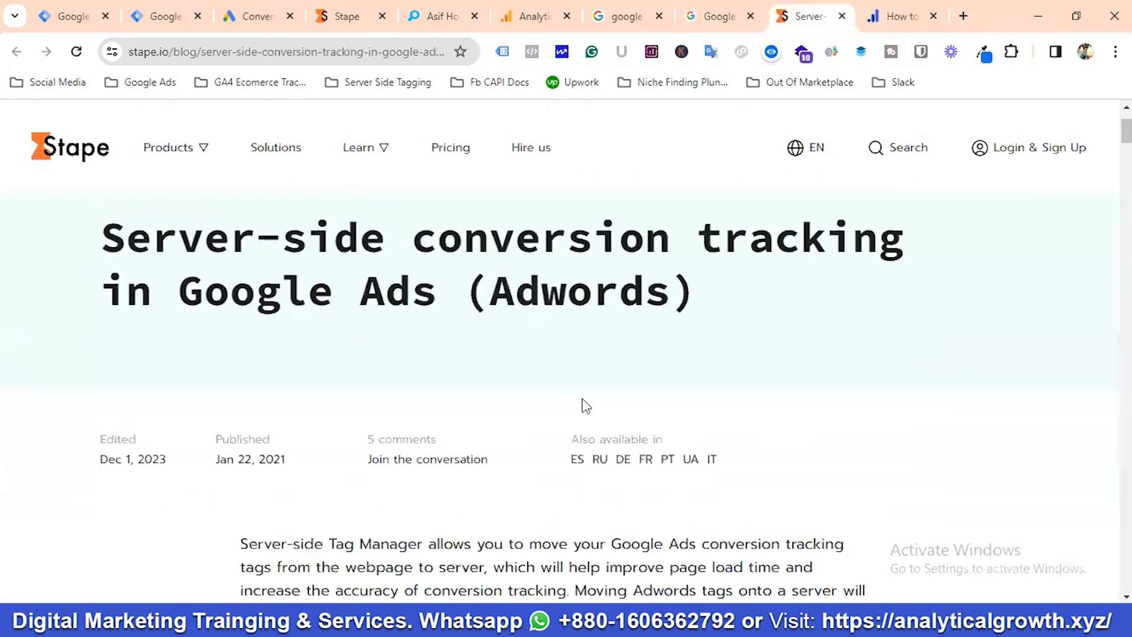
{"action": "scroll", "coordinate": [359, 451], "scroll_direction": "down", "scroll_amount": 7}
{"action": "scroll", "coordinate": [356, 462], "scroll_direction": "up", "scroll_amount": 2}
{"action": "scroll", "coordinate": [495, 488], "scroll_direction": "down", "scroll_amount": 8}
{"action": "scroll", "coordinate": [370, 455], "scroll_direction": "down", "scroll_amount": 20}
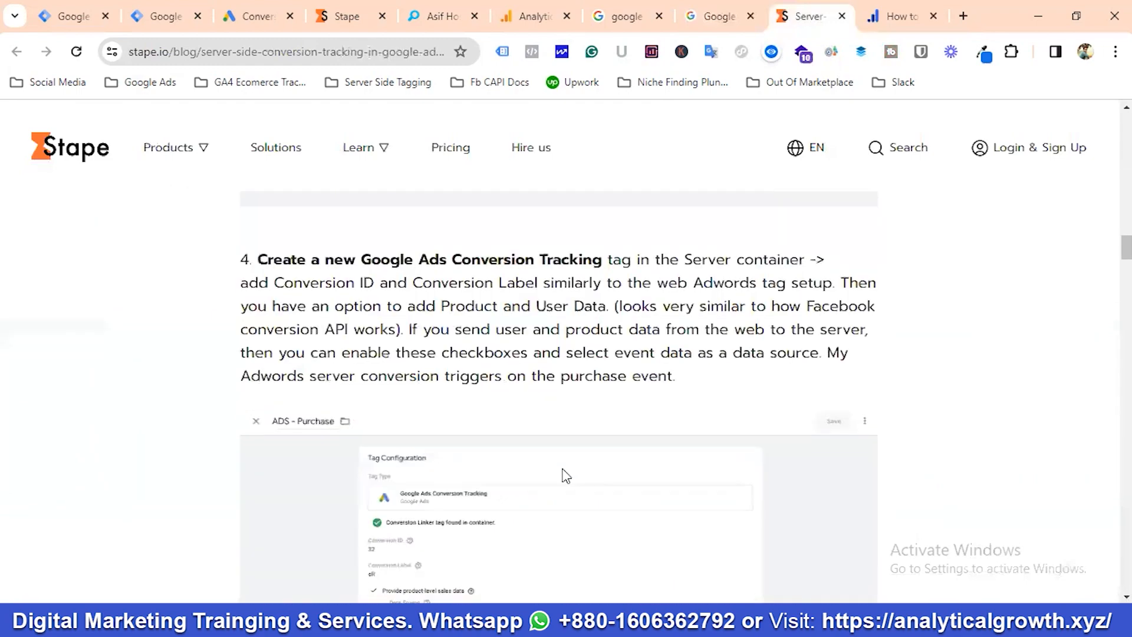
{"action": "scroll", "coordinate": [425, 440], "scroll_direction": "down", "scroll_amount": 20}
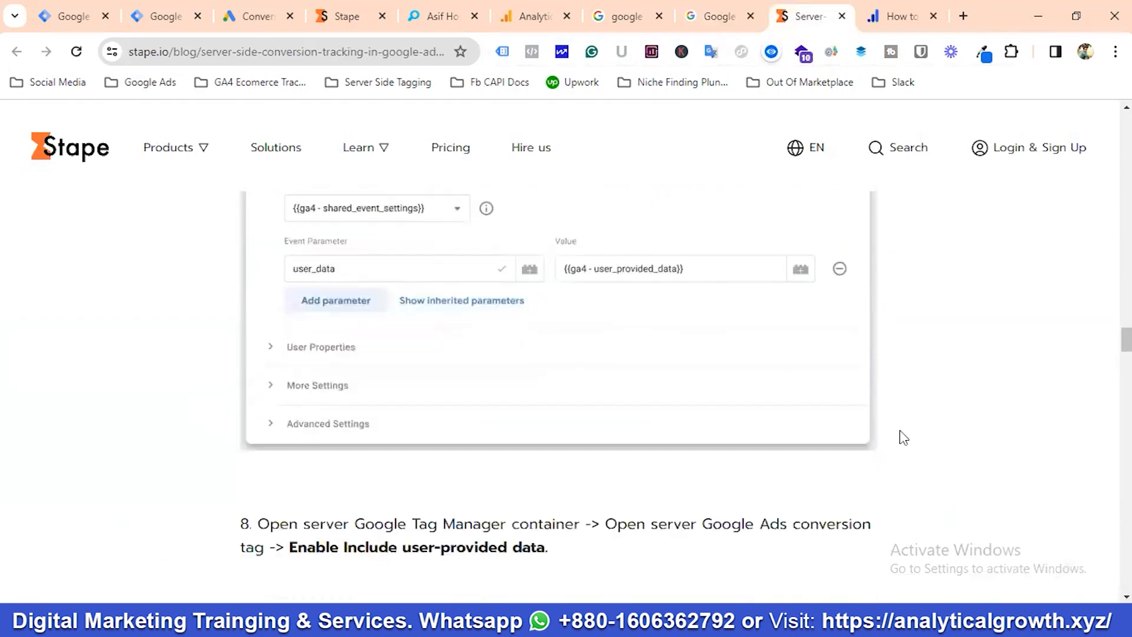
{"action": "scroll", "coordinate": [746, 364], "scroll_direction": "up", "scroll_amount": 20}
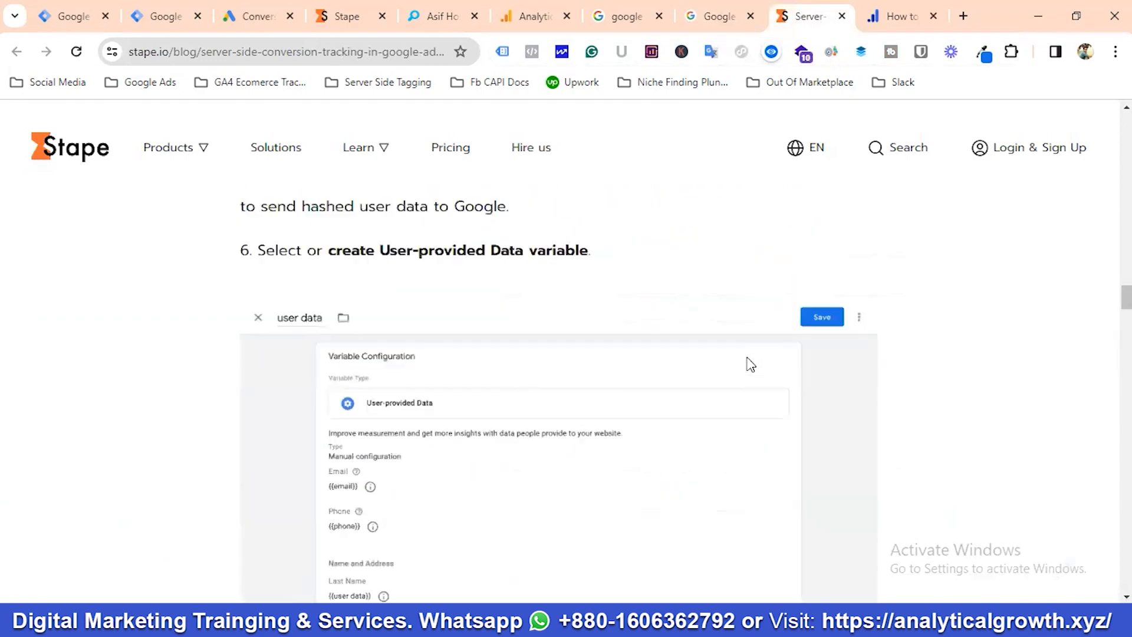
{"action": "scroll", "coordinate": [749, 363], "scroll_direction": "up", "scroll_amount": 20}
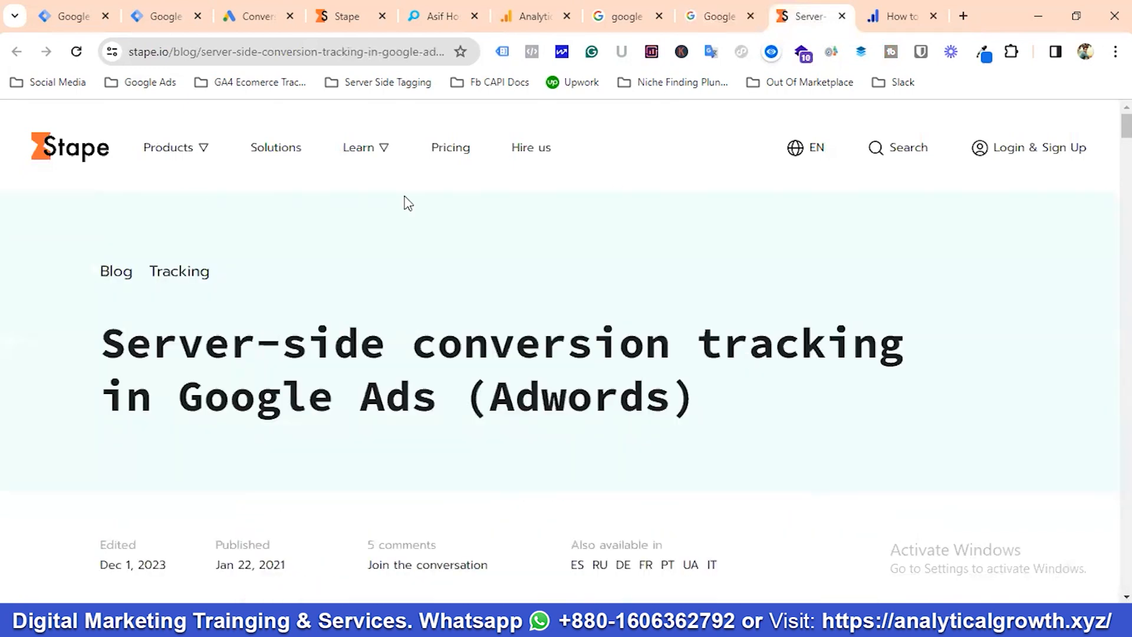
Step: Switch to the DNK demo store website and look over its home page offers and featured products
{"action": "left_click", "coordinate": [436, 18]}
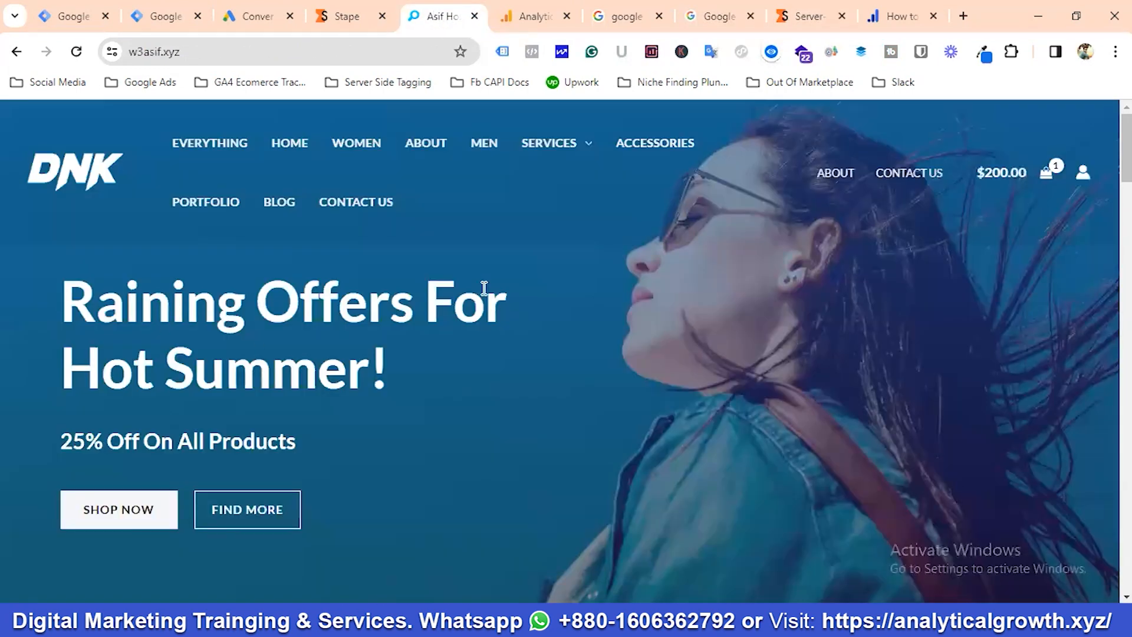
{"action": "scroll", "coordinate": [559, 334], "scroll_direction": "down", "scroll_amount": 10}
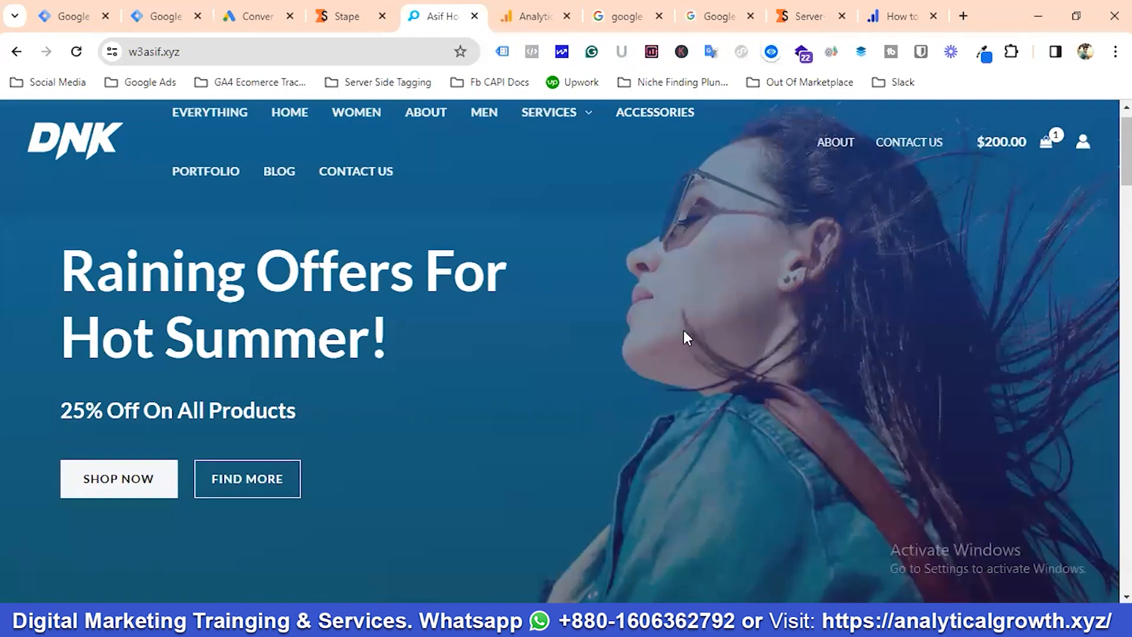
{"action": "scroll", "coordinate": [225, 346], "scroll_direction": "down", "scroll_amount": 15}
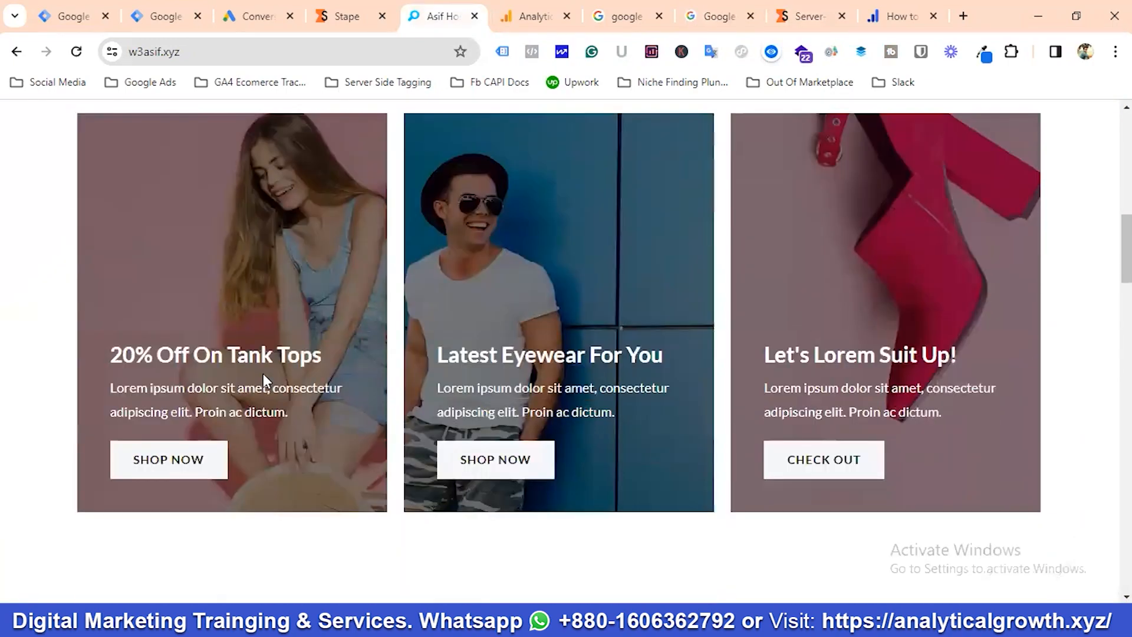
{"action": "scroll", "coordinate": [334, 361], "scroll_direction": "up", "scroll_amount": 20}
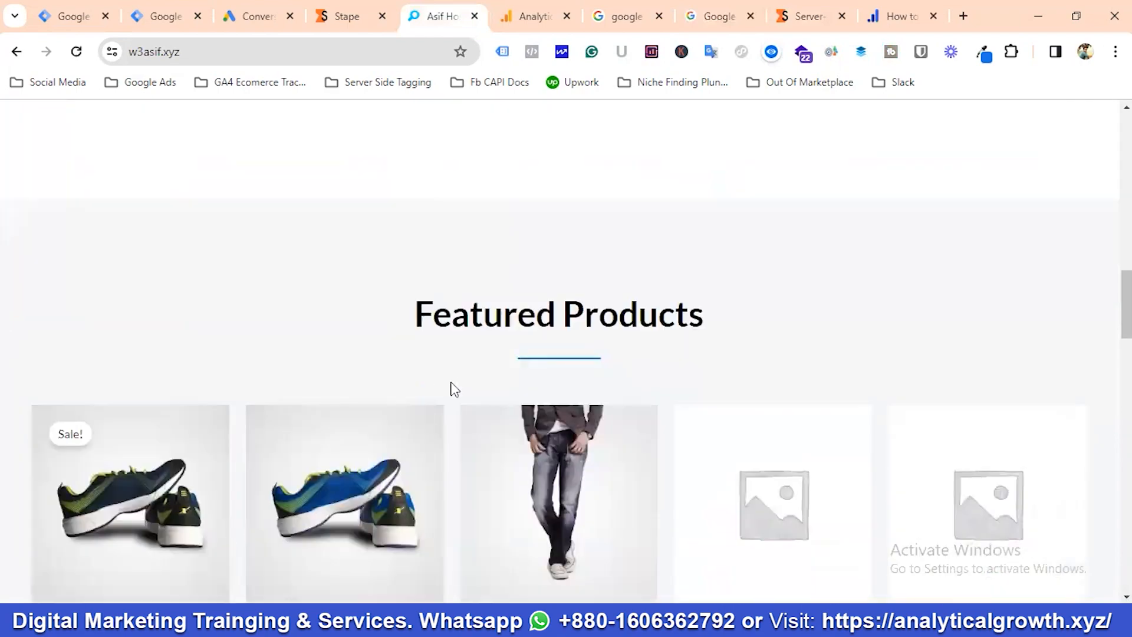
Step: Look through the rest of the demo store's home page and return to its summer offers banner
{"action": "scroll", "coordinate": [547, 359], "scroll_direction": "down", "scroll_amount": 12}
{"action": "scroll", "coordinate": [445, 370], "scroll_direction": "up", "scroll_amount": 4}
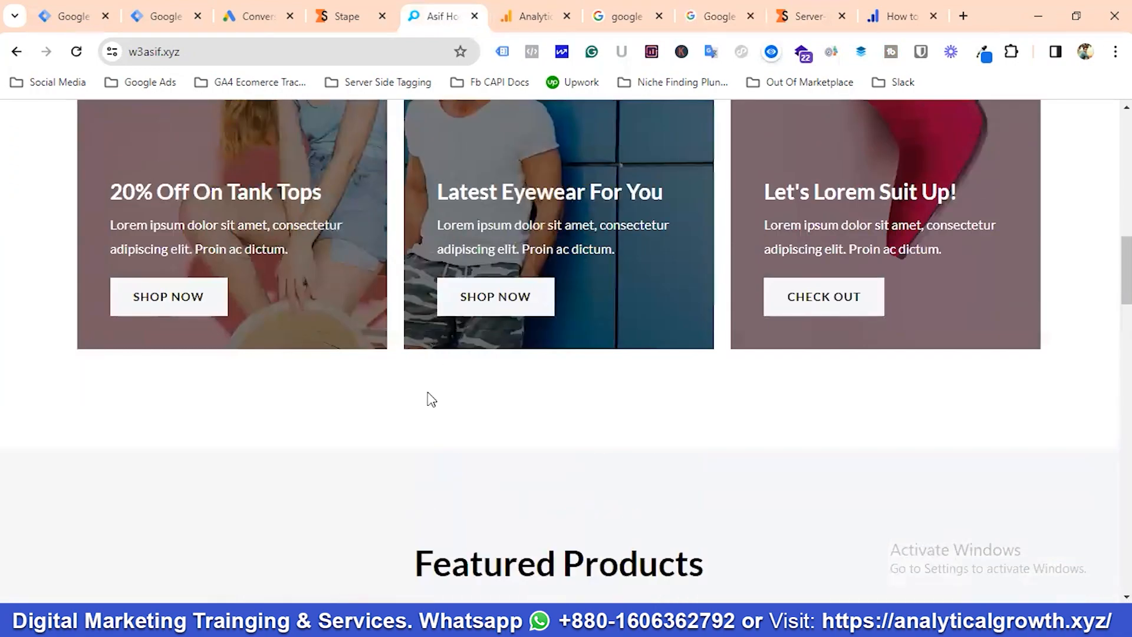
{"action": "scroll", "coordinate": [434, 403], "scroll_direction": "up", "scroll_amount": 8}
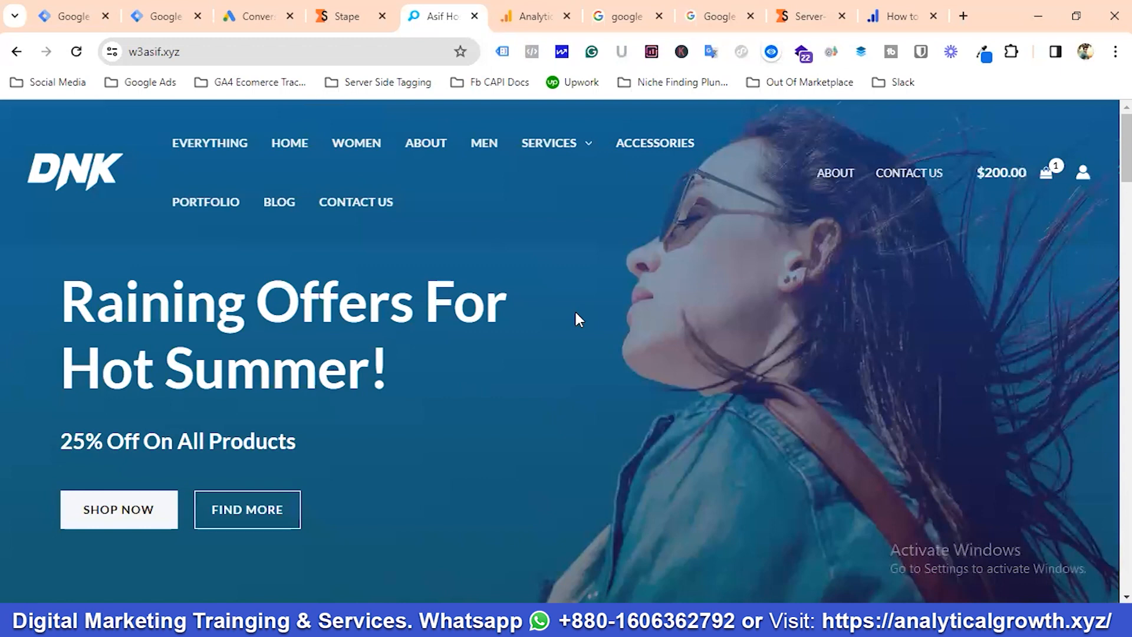
Step: Switch to the Stape server container and examine its tagging server domain, CDN setting and DNS records
{"action": "left_click", "coordinate": [344, 8]}
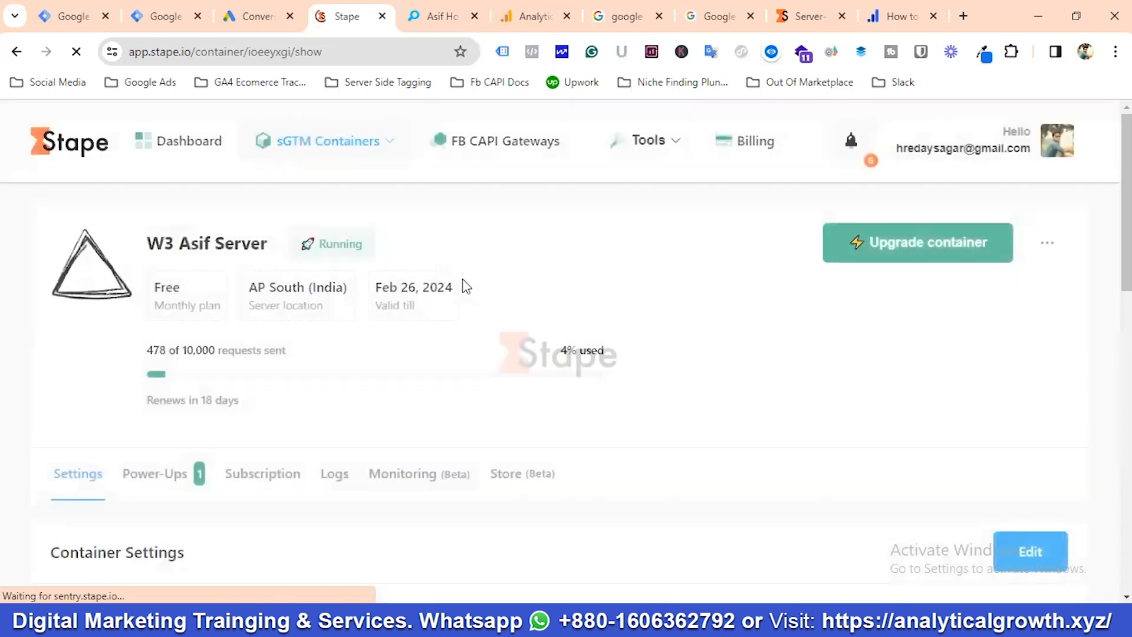
{"action": "scroll", "coordinate": [323, 353], "scroll_direction": "down", "scroll_amount": 5}
{"action": "scroll", "coordinate": [339, 367], "scroll_direction": "down", "scroll_amount": 5}
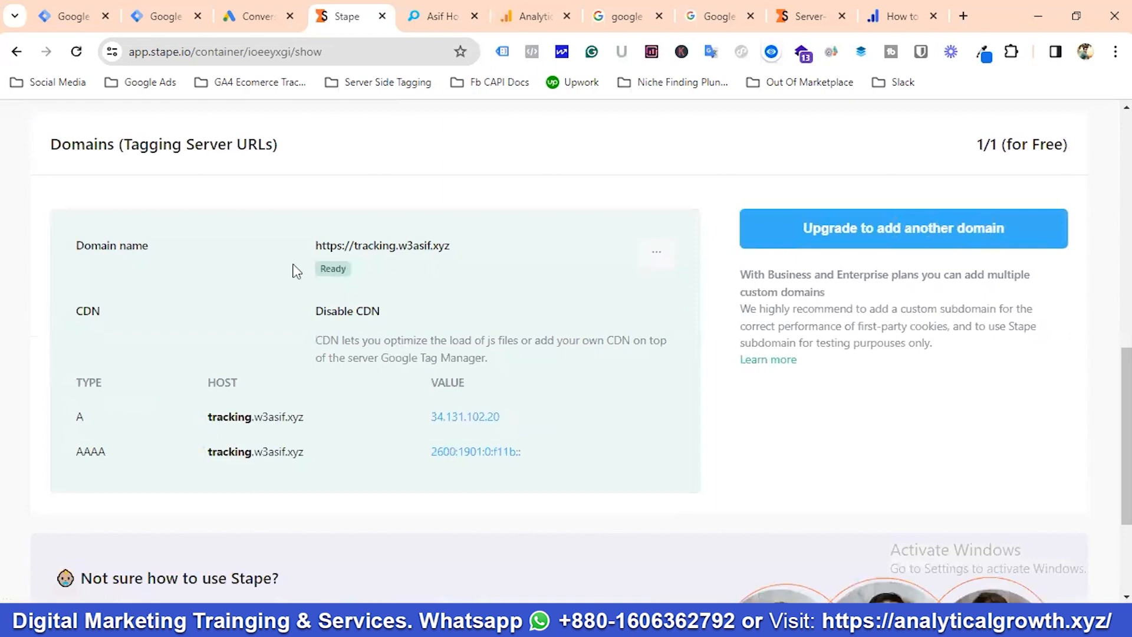
{"action": "mouse_move", "coordinate": [326, 257]}
{"action": "scroll", "coordinate": [405, 314], "scroll_direction": "down", "scroll_amount": 2}
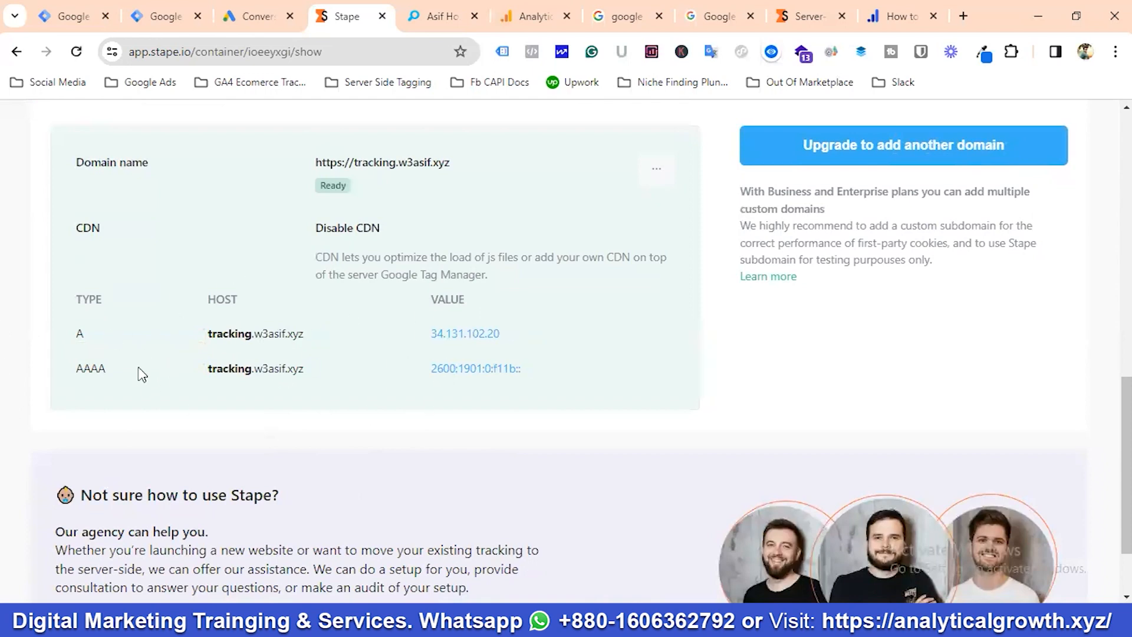
{"action": "scroll", "coordinate": [413, 365], "scroll_direction": "up", "scroll_amount": 1}
{"action": "scroll", "coordinate": [265, 347], "scroll_direction": "down", "scroll_amount": 1}
{"action": "scroll", "coordinate": [436, 323], "scroll_direction": "down", "scroll_amount": 2}
{"action": "scroll", "coordinate": [446, 333], "scroll_direction": "up", "scroll_amount": 7}
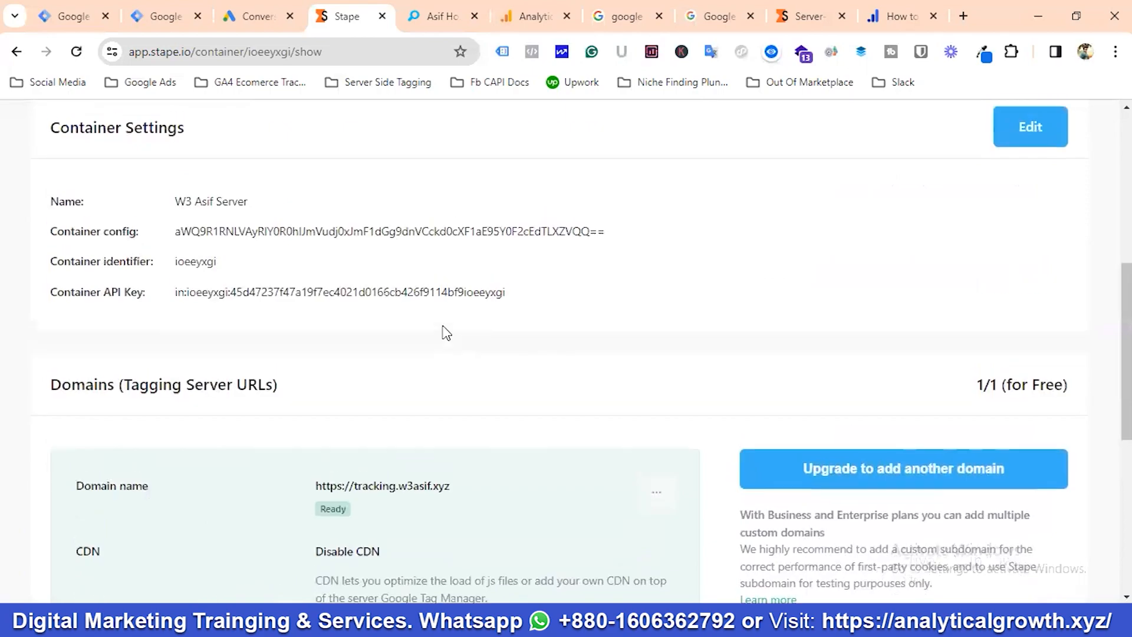
Step: Review the Stape container's settings and request usage, then locate its tagging server domain name
{"action": "scroll", "coordinate": [450, 331], "scroll_direction": "up", "scroll_amount": 2}
{"action": "scroll", "coordinate": [497, 341], "scroll_direction": "down", "scroll_amount": 3}
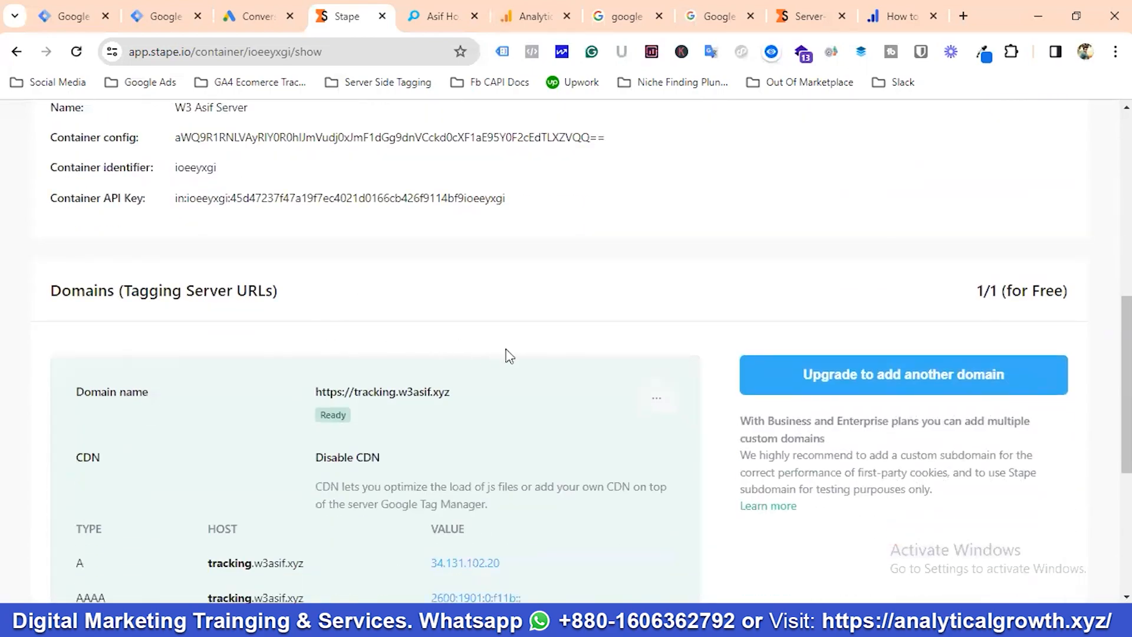
{"action": "scroll", "coordinate": [510, 356], "scroll_direction": "up", "scroll_amount": 8}
{"action": "scroll", "coordinate": [354, 372], "scroll_direction": "down", "scroll_amount": 1}
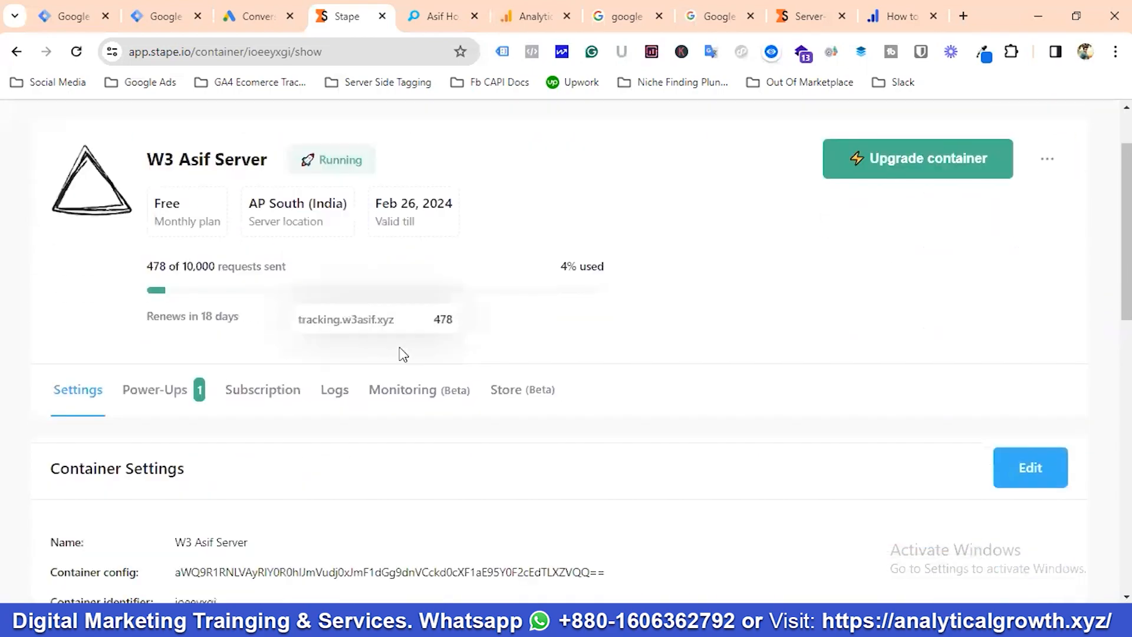
{"action": "scroll", "coordinate": [404, 354], "scroll_direction": "down", "scroll_amount": 7}
{"action": "scroll", "coordinate": [397, 362], "scroll_direction": "down", "scroll_amount": 1}
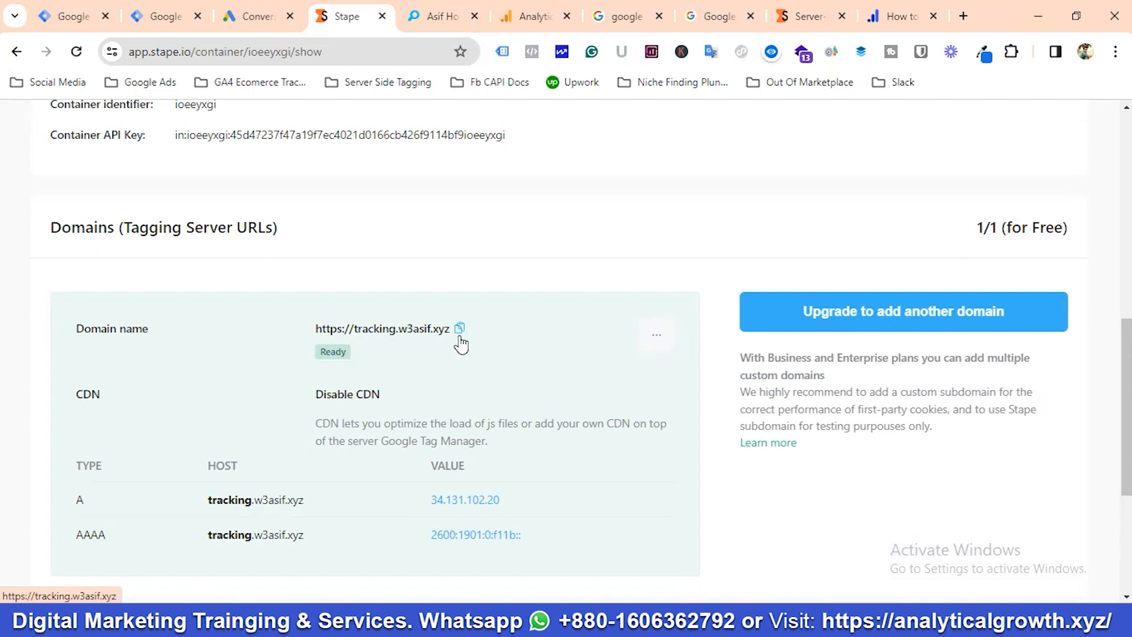
Step: Compare the demo store's web address with the Stape tagging domain and check the container's request usage per domain
{"action": "left_click", "coordinate": [446, 17]}
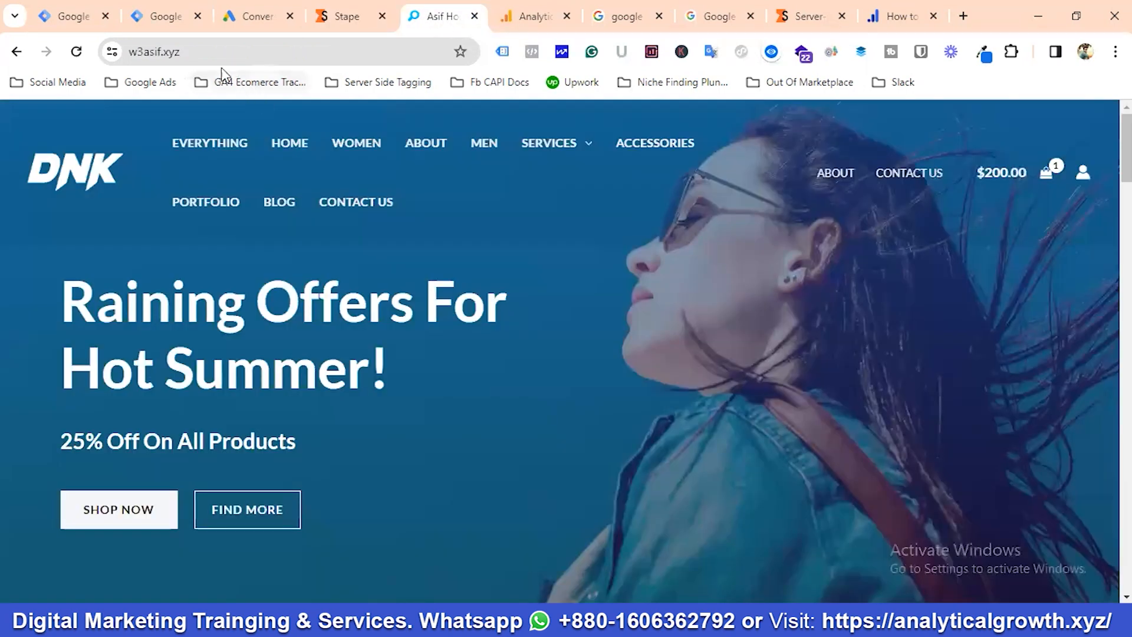
{"action": "left_click", "coordinate": [357, 17]}
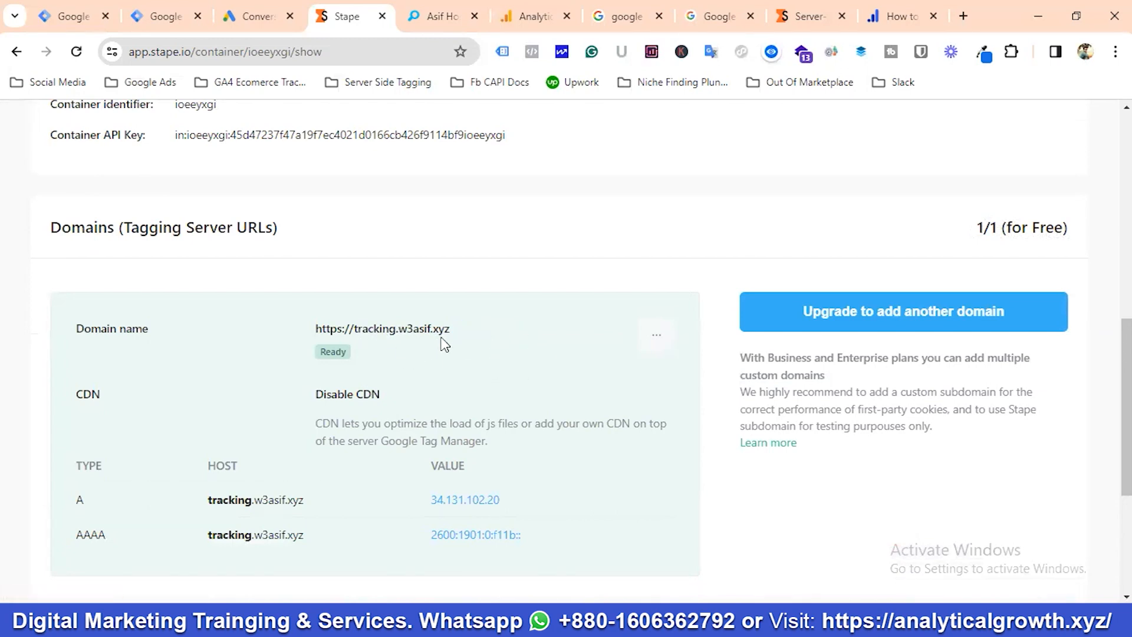
{"action": "scroll", "coordinate": [499, 351], "scroll_direction": "up", "scroll_amount": 8}
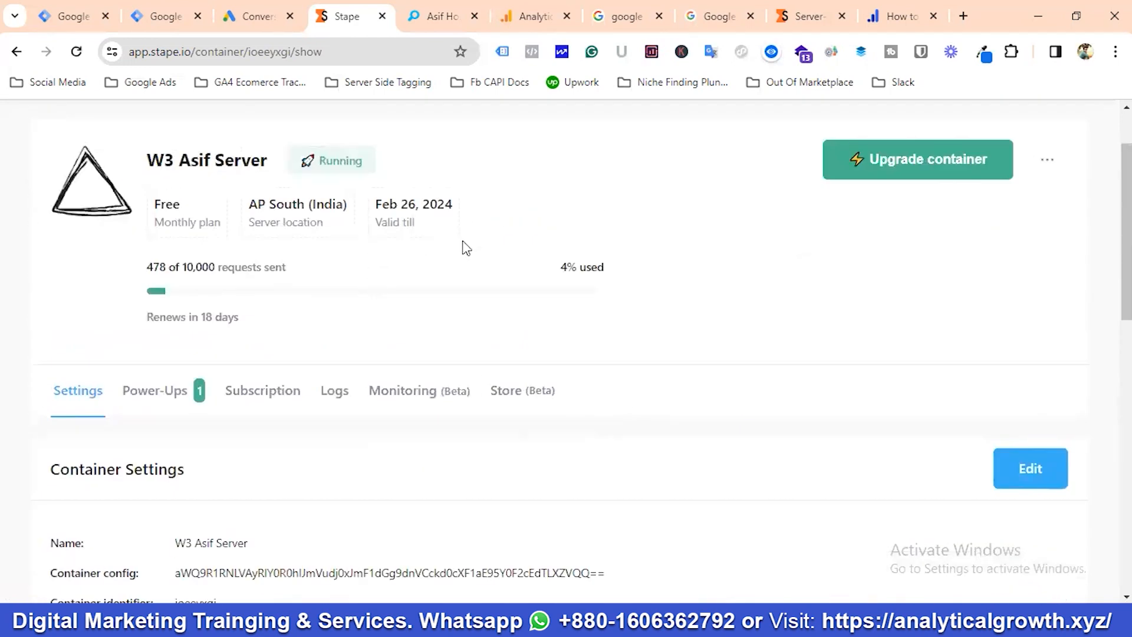
{"action": "mouse_move", "coordinate": [506, 270]}
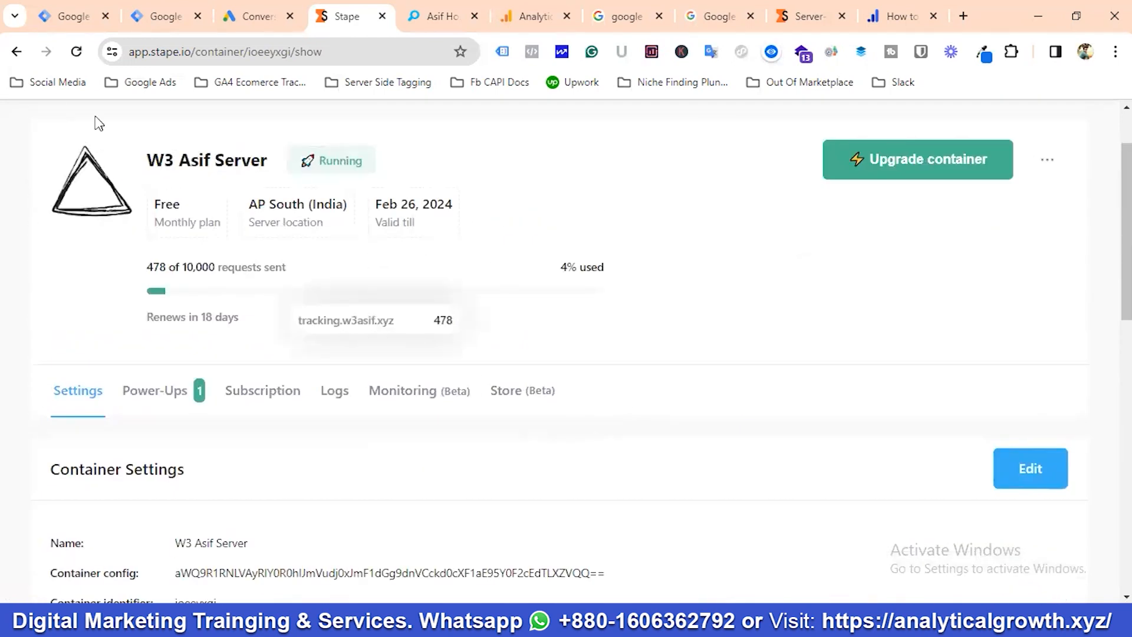
Step: Switch to the Google Tag Manager web container and review its Facebook, GA4 and SS - FB tags
{"action": "left_click", "coordinate": [69, 16]}
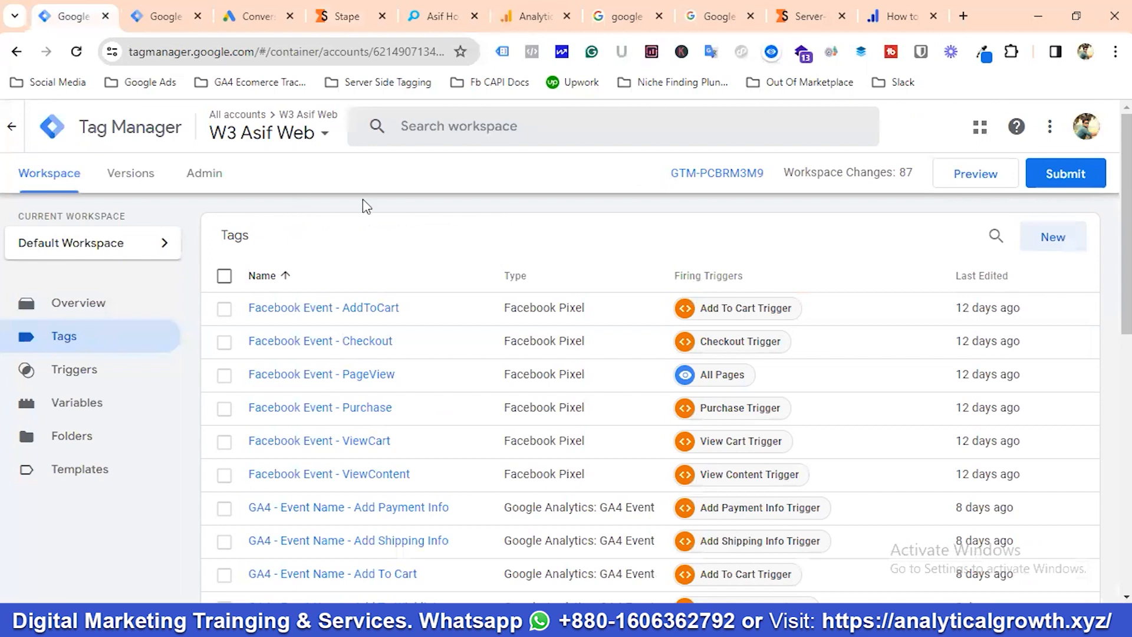
{"action": "scroll", "coordinate": [429, 328], "scroll_direction": "down", "scroll_amount": 2}
{"action": "scroll", "coordinate": [432, 328], "scroll_direction": "up", "scroll_amount": 2}
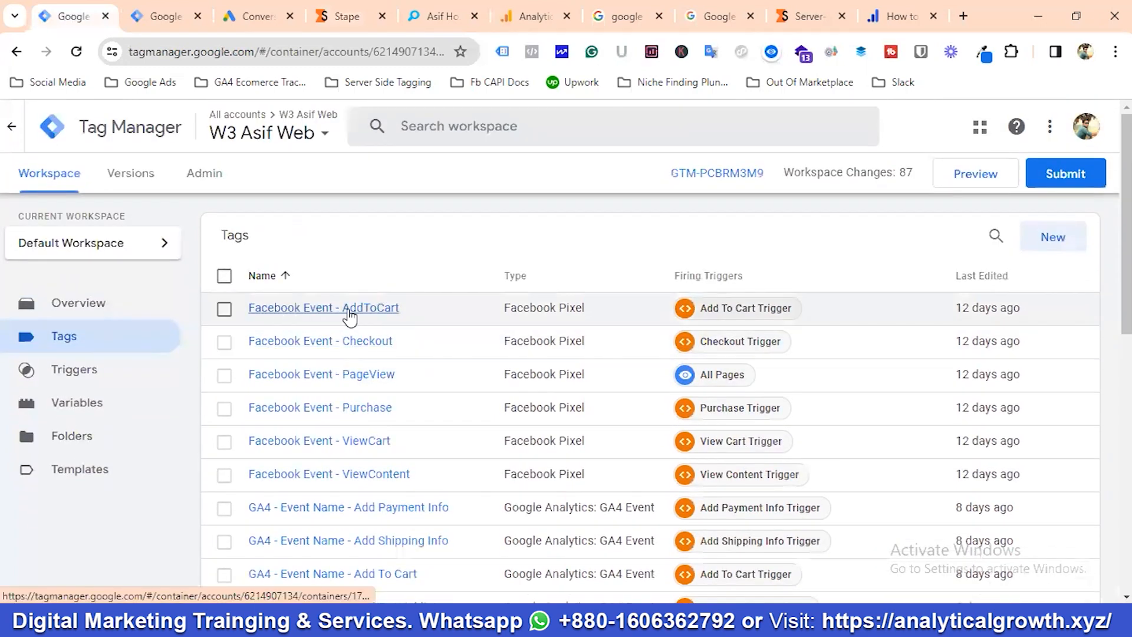
{"action": "scroll", "coordinate": [413, 395], "scroll_direction": "down", "scroll_amount": 4}
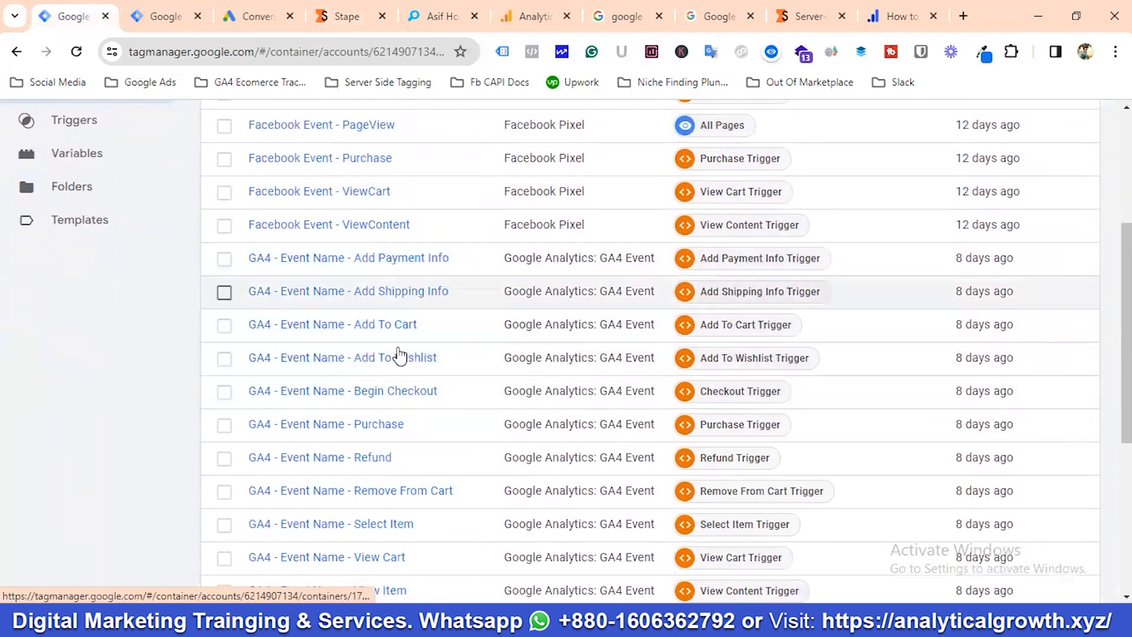
{"action": "scroll", "coordinate": [409, 318], "scroll_direction": "down", "scroll_amount": 5}
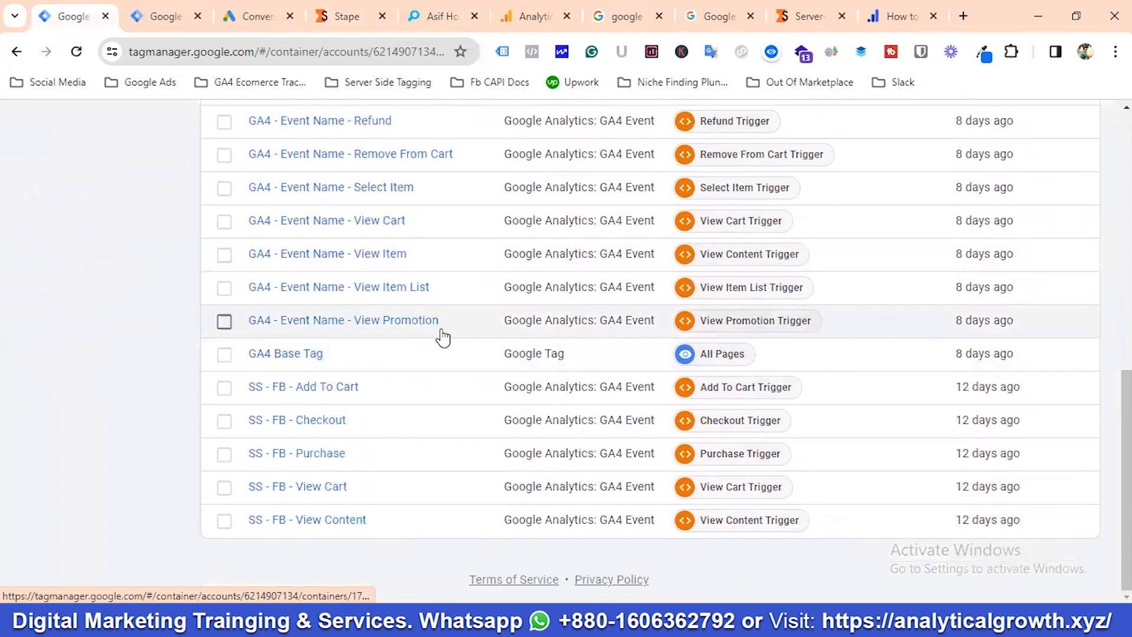
{"action": "scroll", "coordinate": [448, 345], "scroll_direction": "up", "scroll_amount": 9}
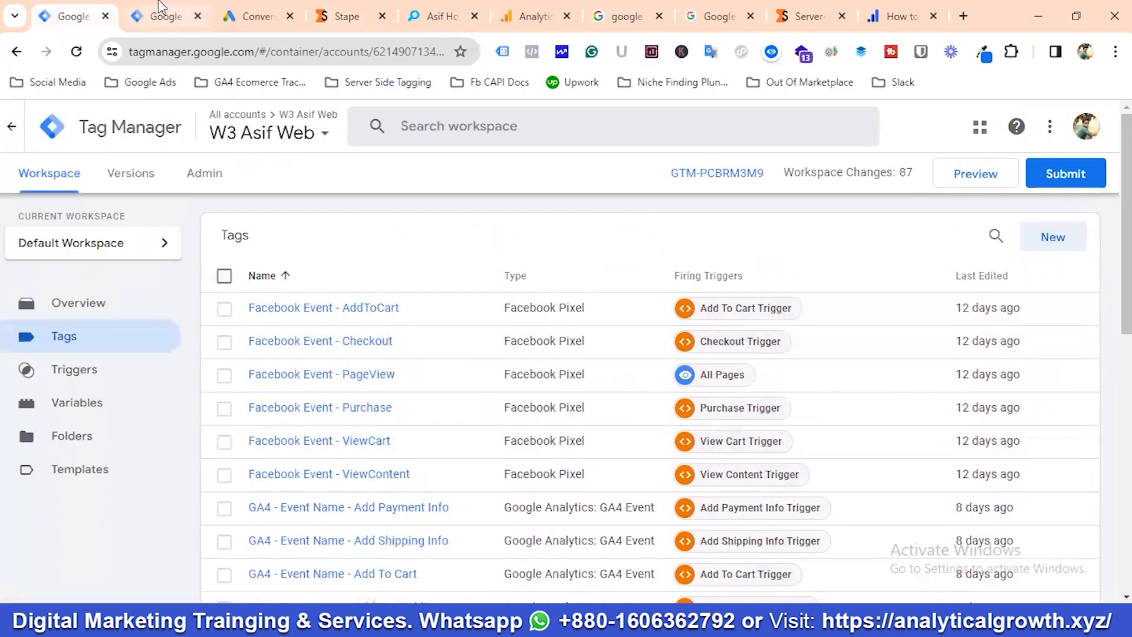
Step: Switch to the Google Tag Manager server container and open its list of tags
{"action": "left_click", "coordinate": [162, 16]}
{"action": "left_click", "coordinate": [74, 13]}
{"action": "left_click", "coordinate": [160, 15]}
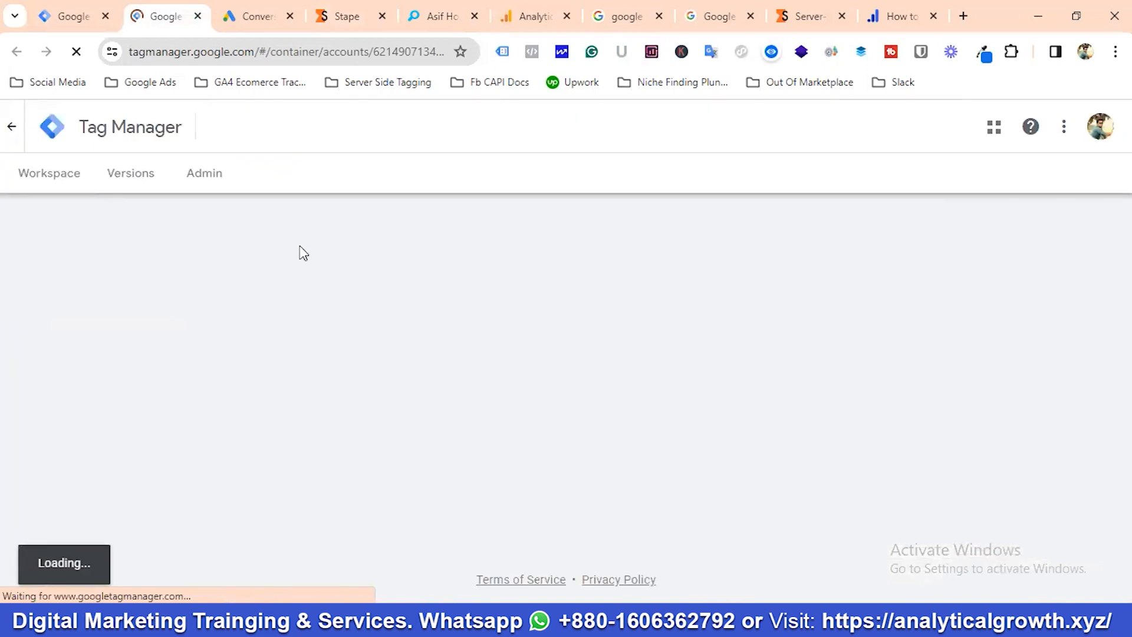
{"action": "left_click", "coordinate": [46, 176]}
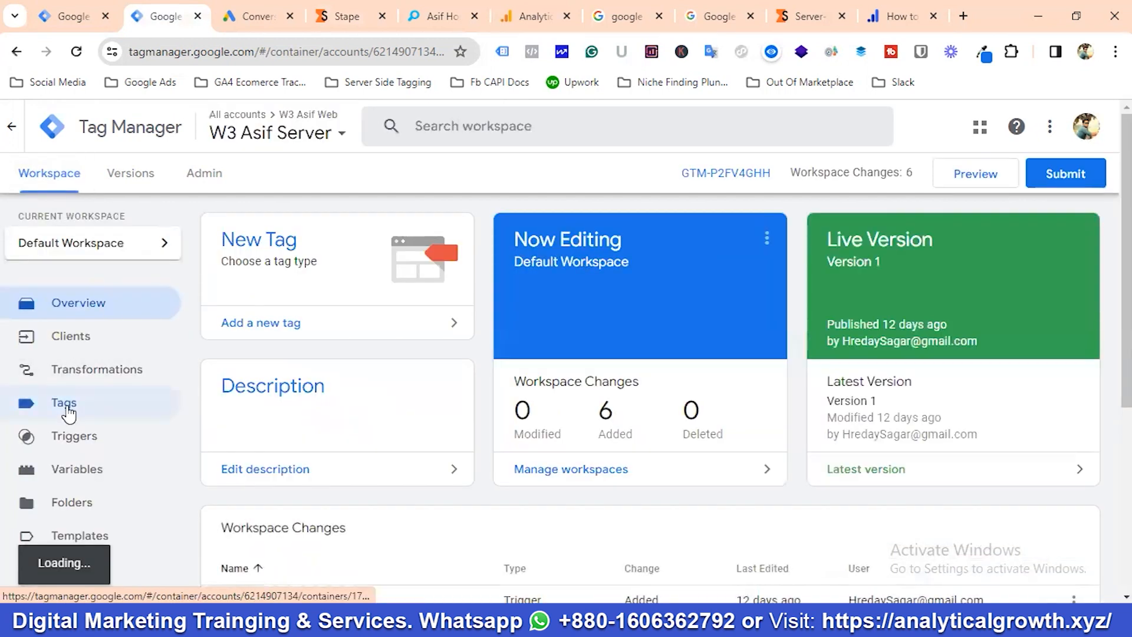
{"action": "left_click", "coordinate": [67, 407]}
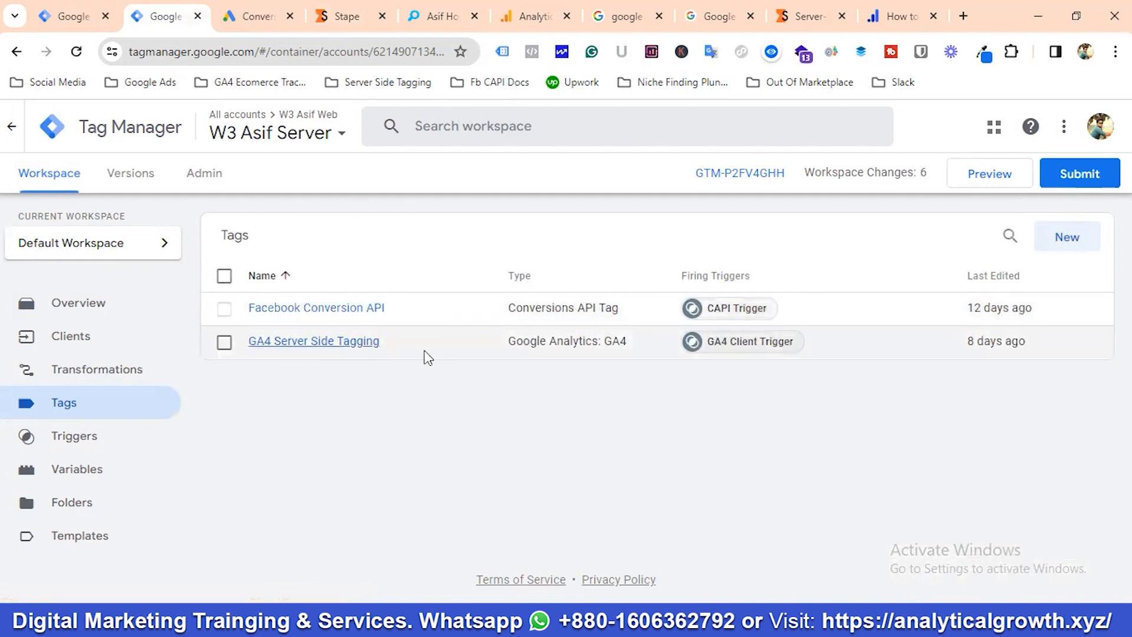
Step: Return to the web container's tag list and open the GA4 Base Tag to view its configuration
{"action": "left_click", "coordinate": [73, 6]}
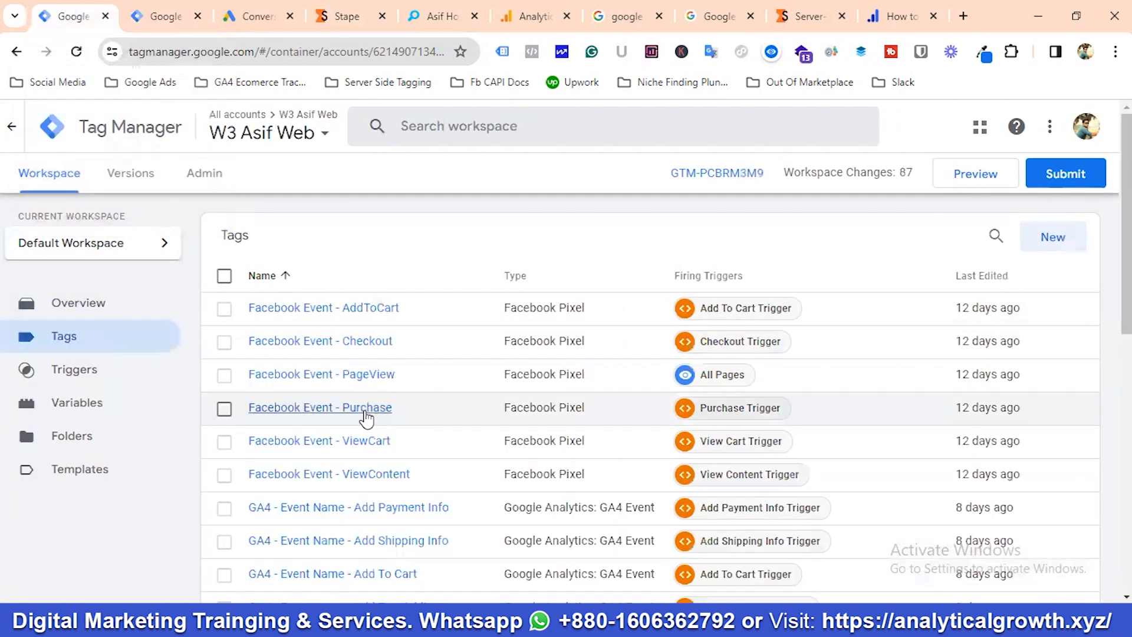
{"action": "scroll", "coordinate": [366, 417], "scroll_direction": "down", "scroll_amount": 8}
{"action": "scroll", "coordinate": [406, 396], "scroll_direction": "up", "scroll_amount": 8}
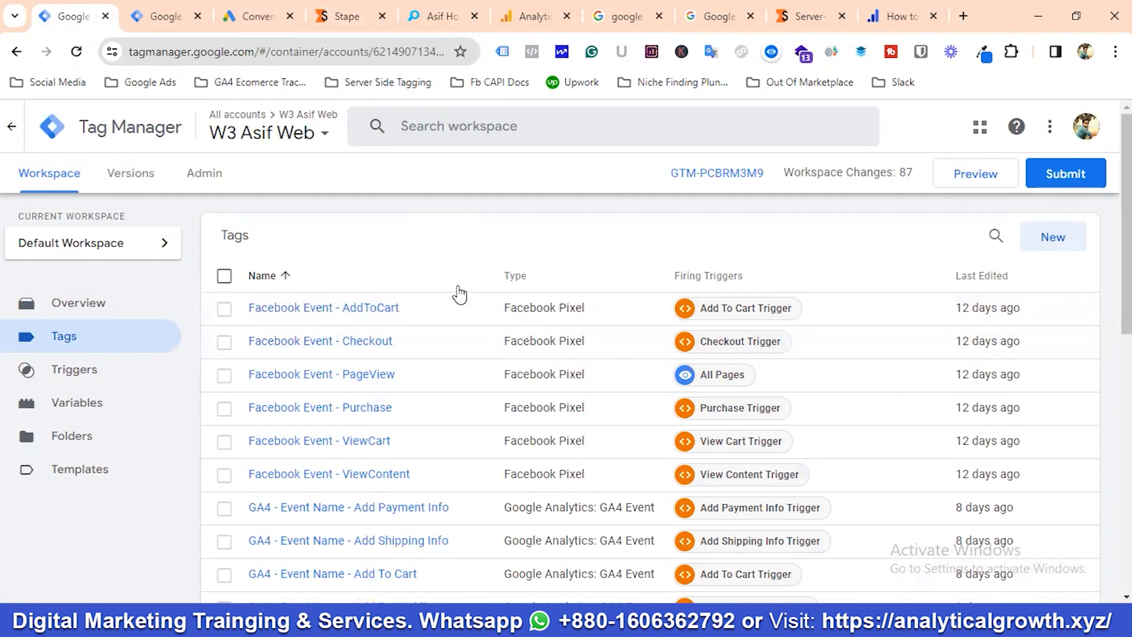
{"action": "scroll", "coordinate": [460, 295], "scroll_direction": "down", "scroll_amount": 5}
{"action": "scroll", "coordinate": [464, 292], "scroll_direction": "down", "scroll_amount": 5}
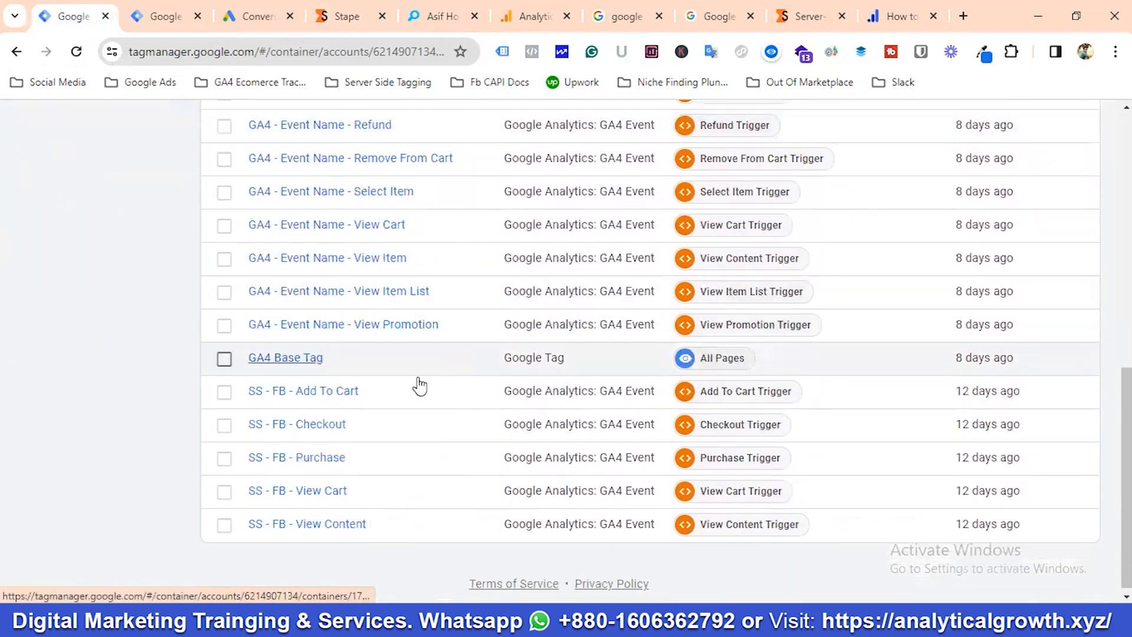
{"action": "left_click", "coordinate": [288, 363]}
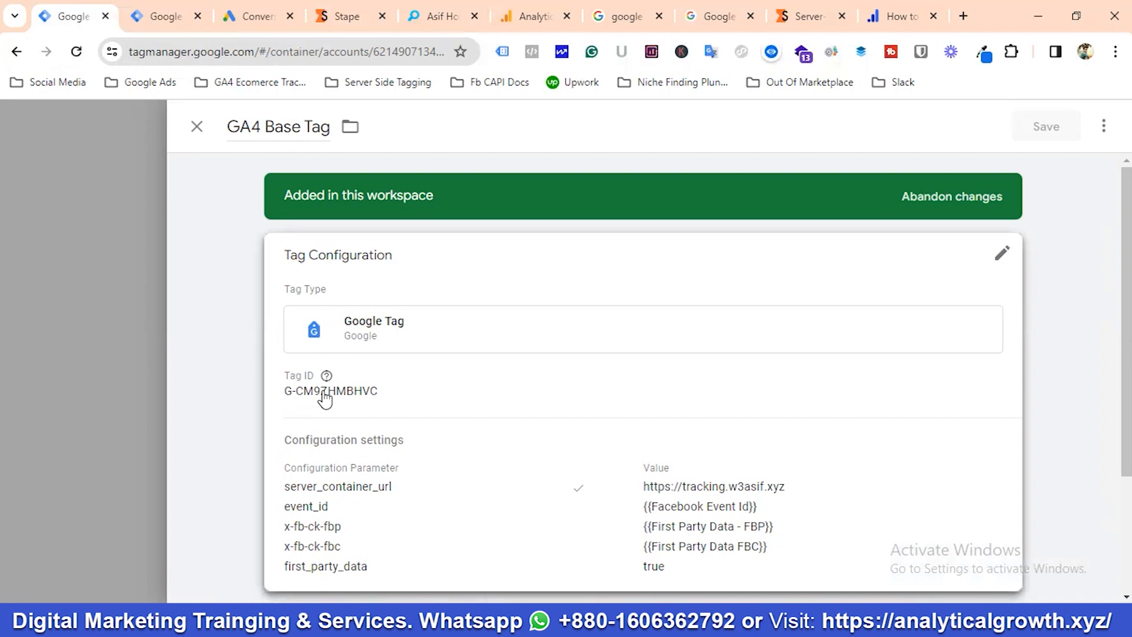
{"action": "scroll", "coordinate": [406, 411], "scroll_direction": "down", "scroll_amount": 1}
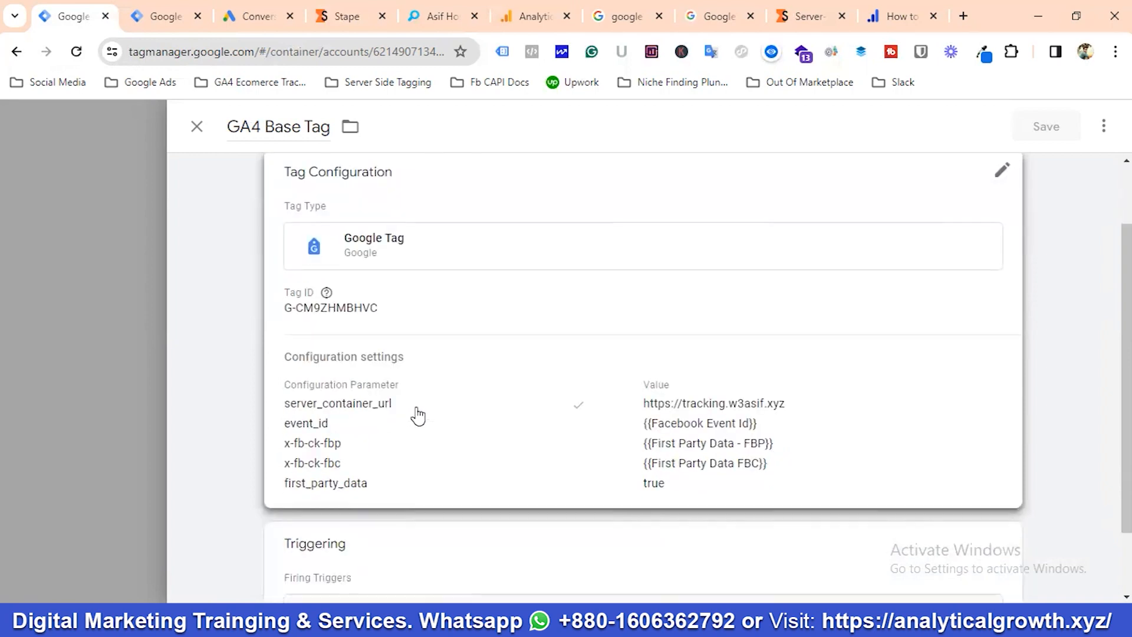
Step: Open the GA4 Base Tag's configuration for editing and highlight the server_container_url parameter's value
{"action": "left_click", "coordinate": [305, 414]}
{"action": "scroll", "coordinate": [362, 420], "scroll_direction": "down", "scroll_amount": 3}
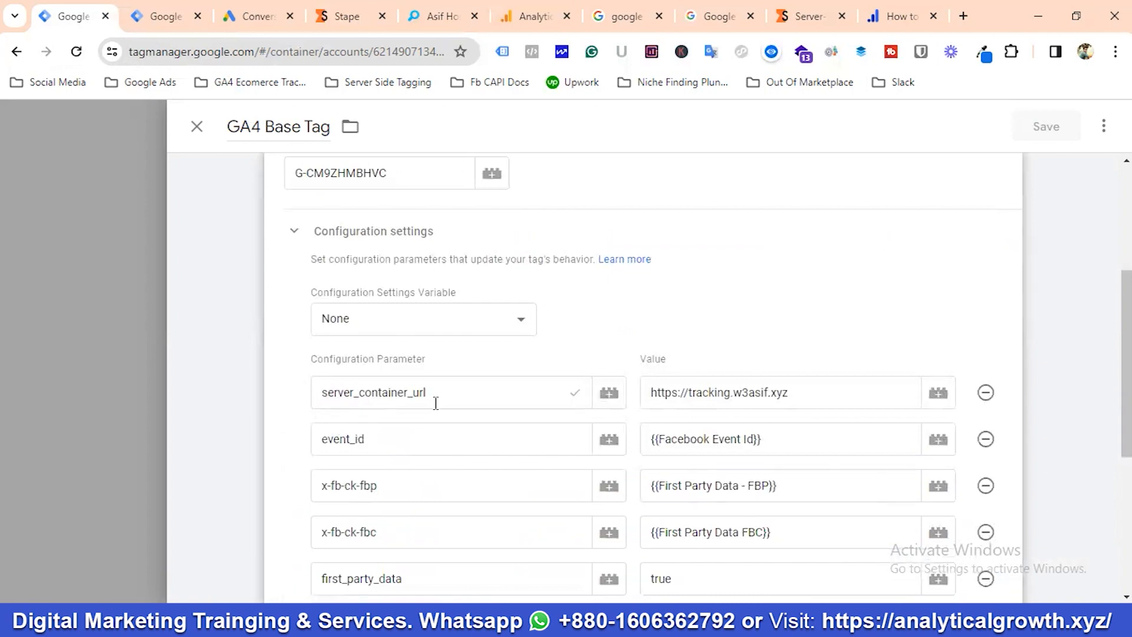
{"action": "left_click", "coordinate": [803, 393]}
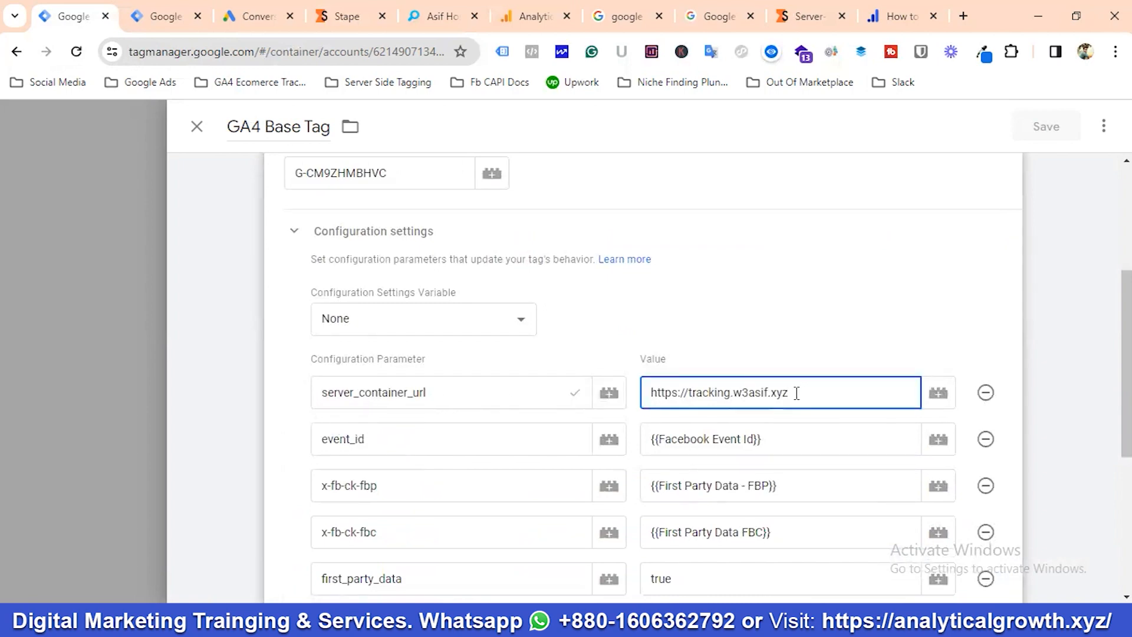
{"action": "left_click_drag", "start_coordinate": [797, 393], "coordinate": [637, 397]}
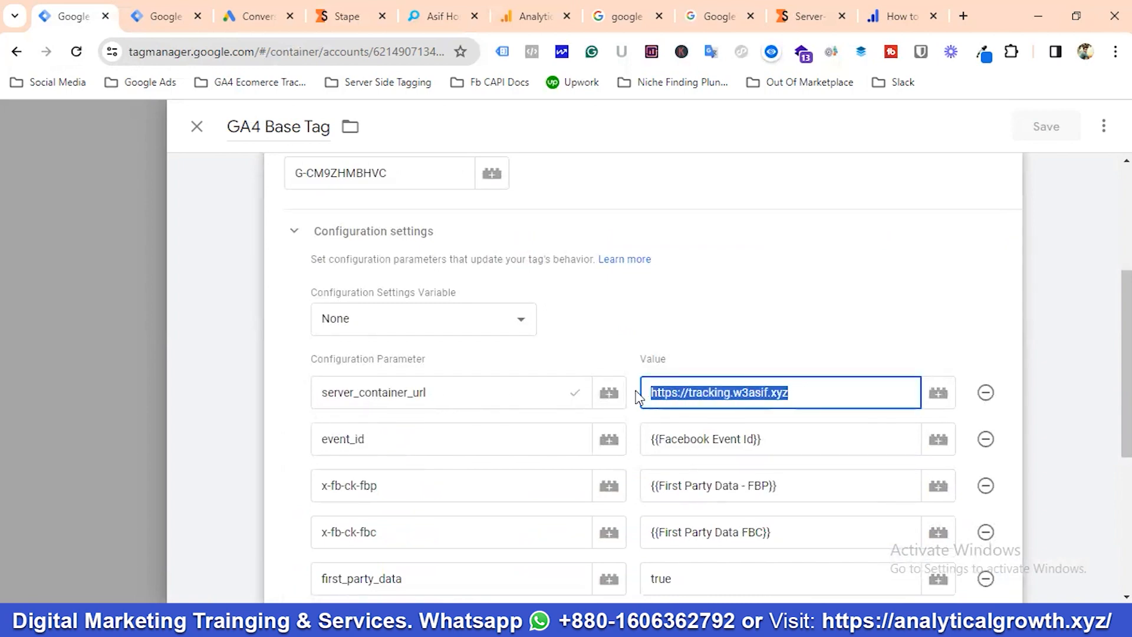
Step: Switch to the Stape container and check its tagging server domain against the tag's server_container_url value
{"action": "left_click", "coordinate": [348, 15]}
{"action": "scroll", "coordinate": [278, 397], "scroll_direction": "down", "scroll_amount": 7}
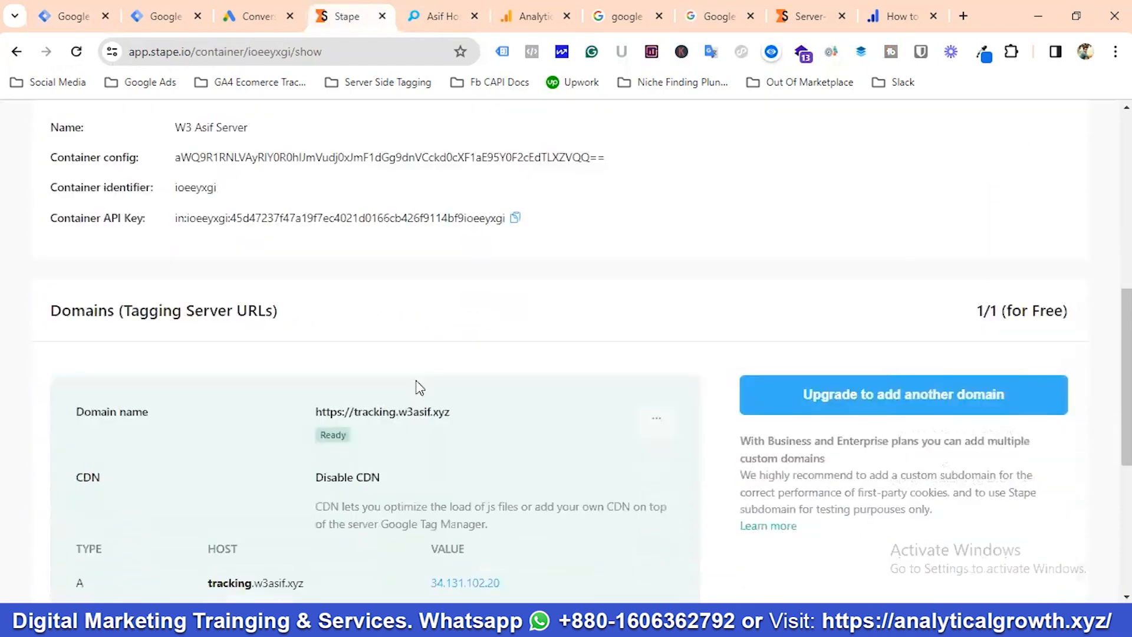
{"action": "scroll", "coordinate": [417, 387], "scroll_direction": "down", "scroll_amount": 1}
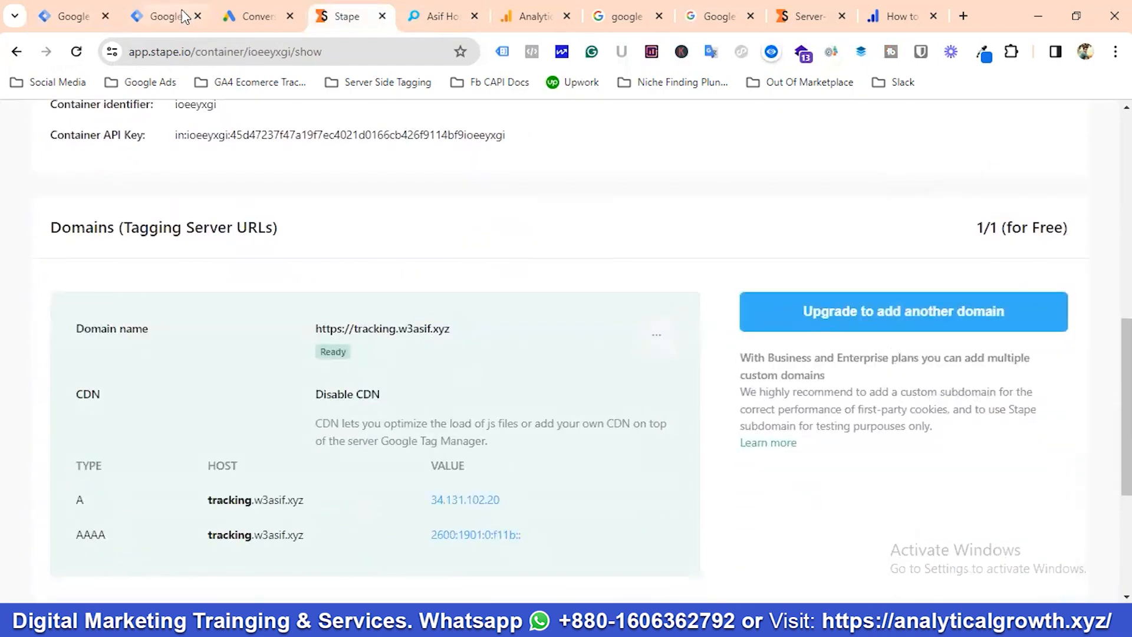
Step: Return to the GA4 Base Tag, look over its full configuration and close it without saving
{"action": "left_click", "coordinate": [73, 16]}
{"action": "left_click", "coordinate": [783, 330]}
{"action": "scroll", "coordinate": [543, 401], "scroll_direction": "down", "scroll_amount": 4}
{"action": "scroll", "coordinate": [481, 416], "scroll_direction": "up", "scroll_amount": 10}
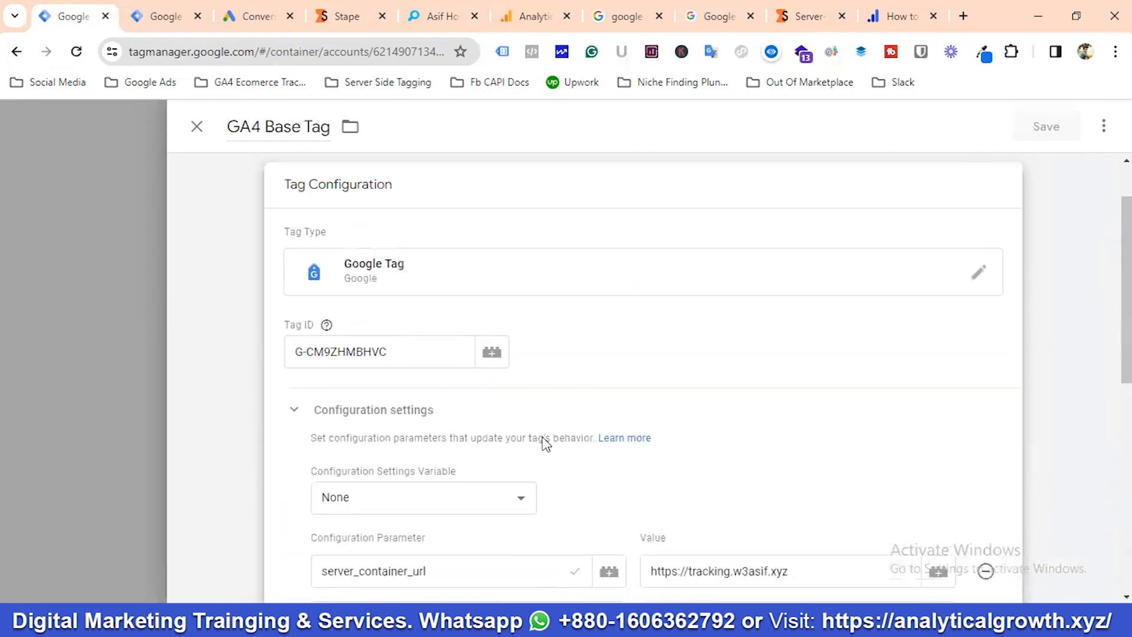
{"action": "left_click", "coordinate": [197, 126]}
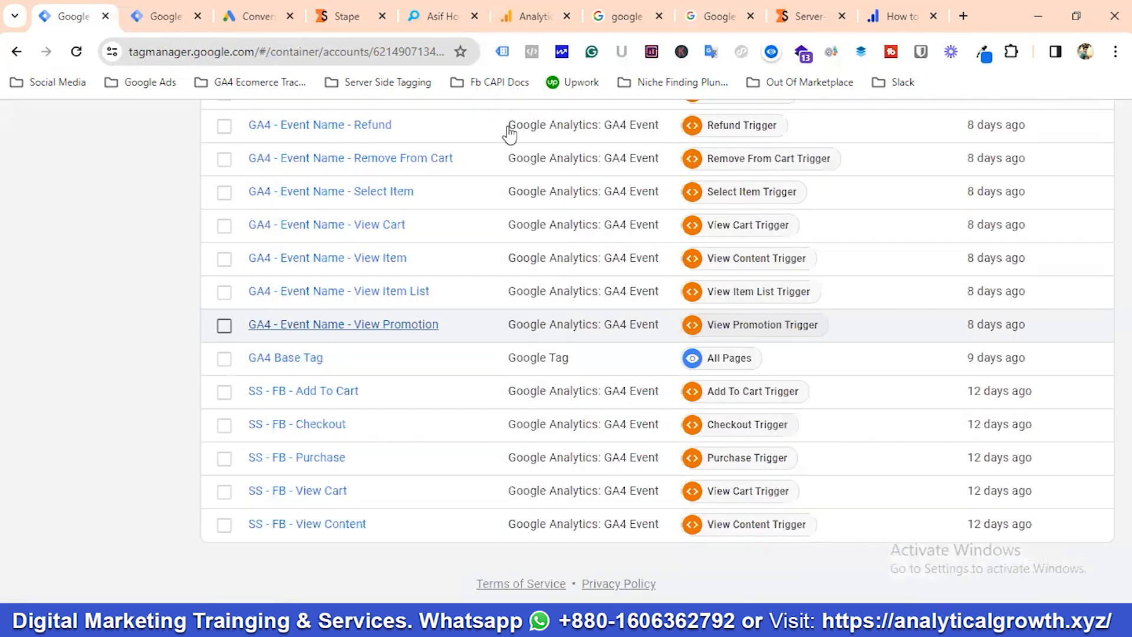
Step: Check the conversion events in Google Analytics and return to the Analyticles guide on Google Ads server-side tracking
{"action": "left_click", "coordinate": [526, 16]}
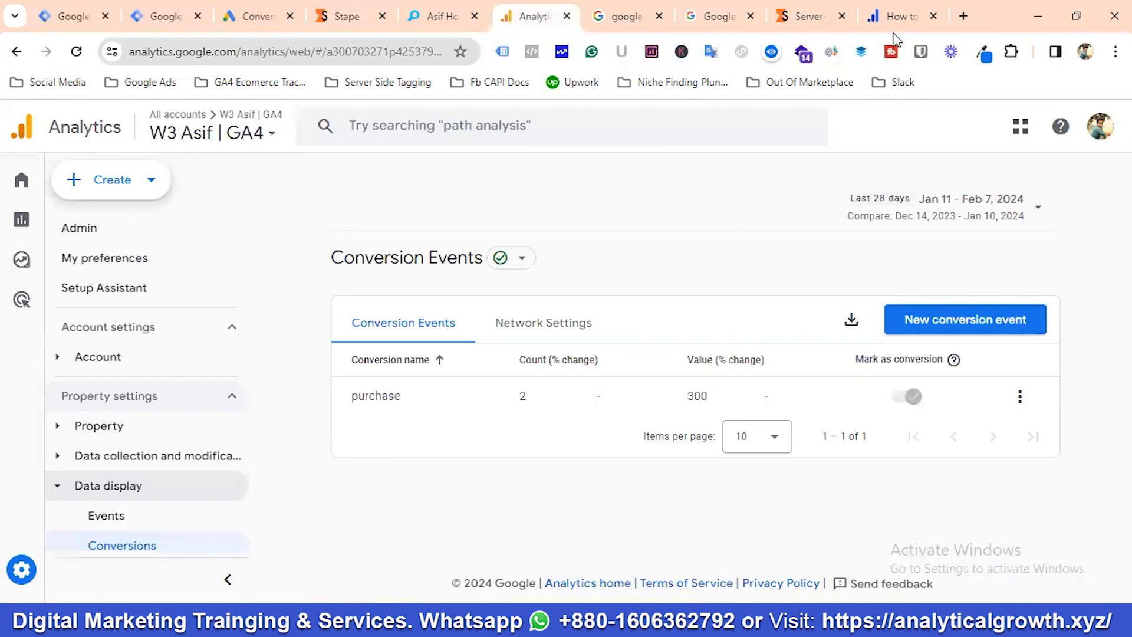
{"action": "left_click", "coordinate": [902, 16]}
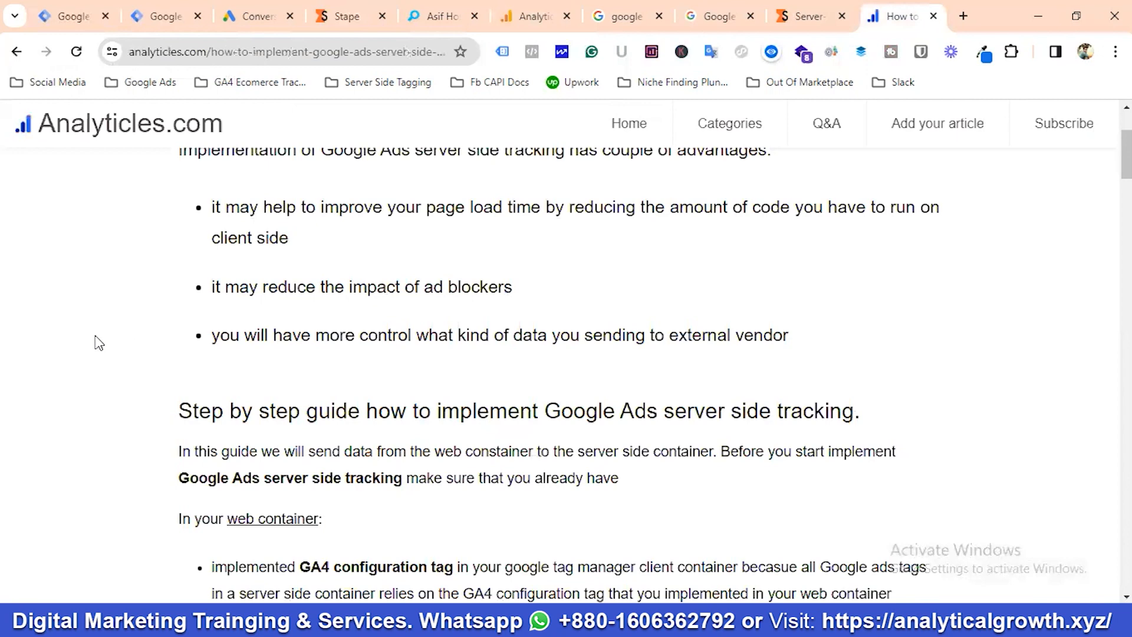
Step: Review the guide's web and server container prerequisites and recheck the conversion events in Google Analytics
{"action": "scroll", "coordinate": [277, 396], "scroll_direction": "down", "scroll_amount": 5}
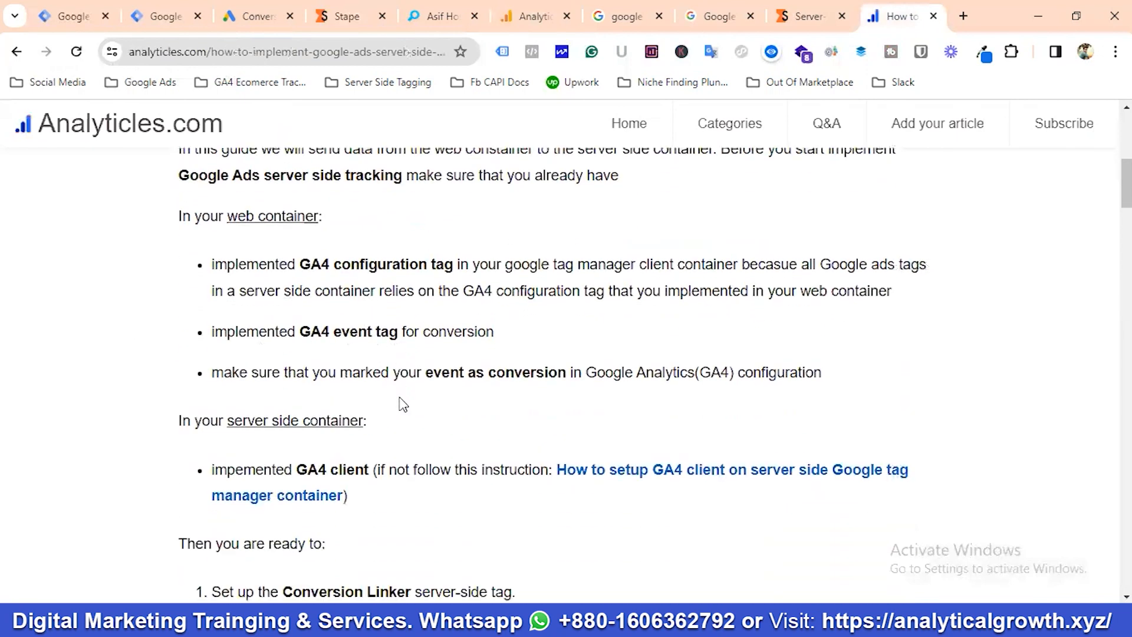
{"action": "scroll", "coordinate": [403, 404], "scroll_direction": "down", "scroll_amount": 1}
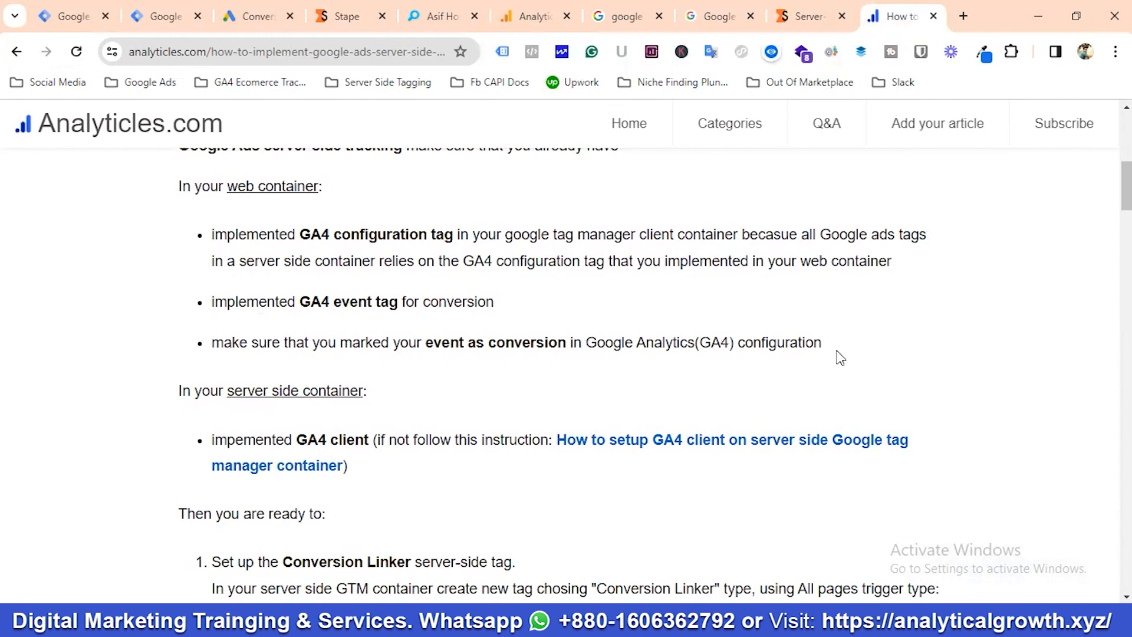
{"action": "left_click", "coordinate": [531, 16]}
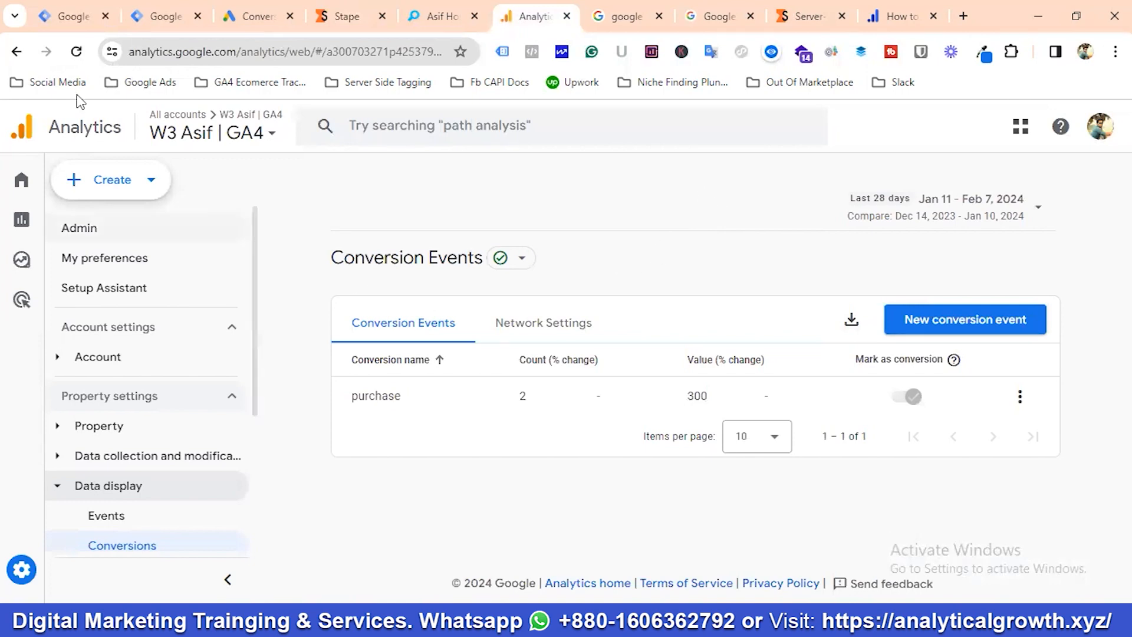
Step: Switch to the W3 Asif Web container in Google Tag Manager and create a tag named Conversion Linker with the Conversion Linker type
{"action": "left_click", "coordinate": [71, 15]}
{"action": "scroll", "coordinate": [560, 466], "scroll_direction": "up", "scroll_amount": 10}
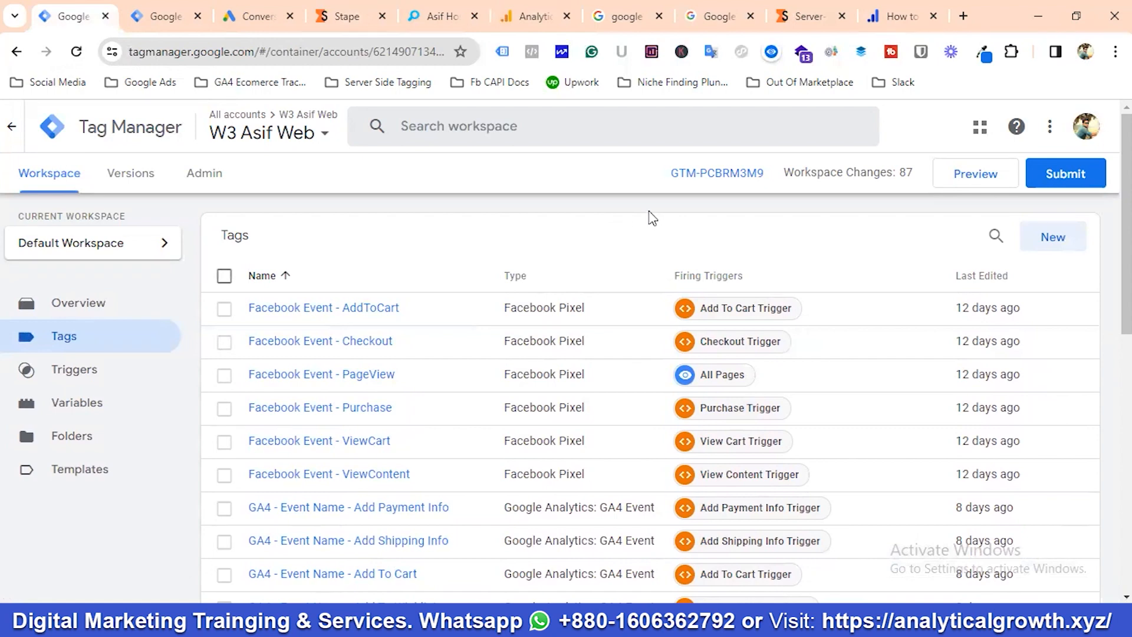
{"action": "left_click", "coordinate": [1050, 241]}
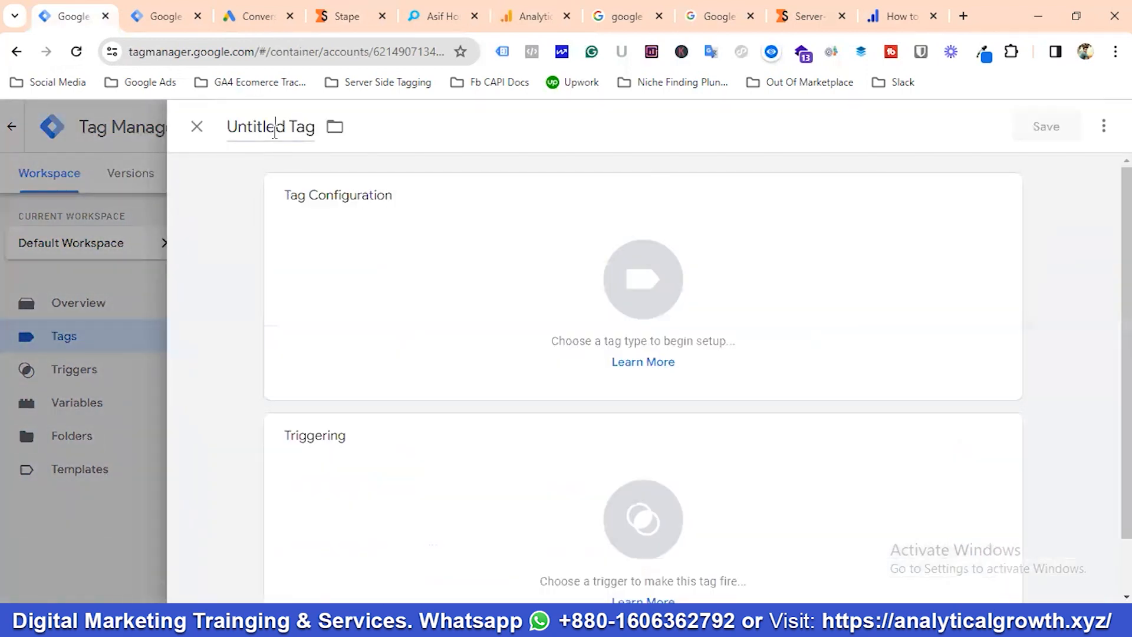
{"action": "left_click", "coordinate": [274, 130]}
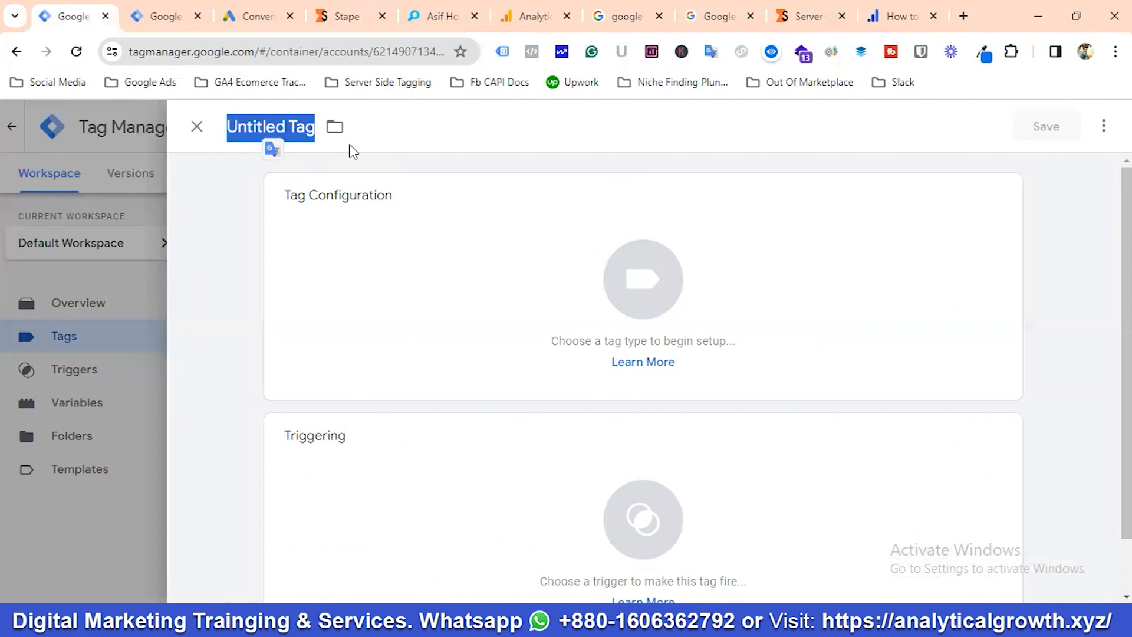
{"action": "key", "text": "BackSpace"}
{"action": "type", "text": "Con"}
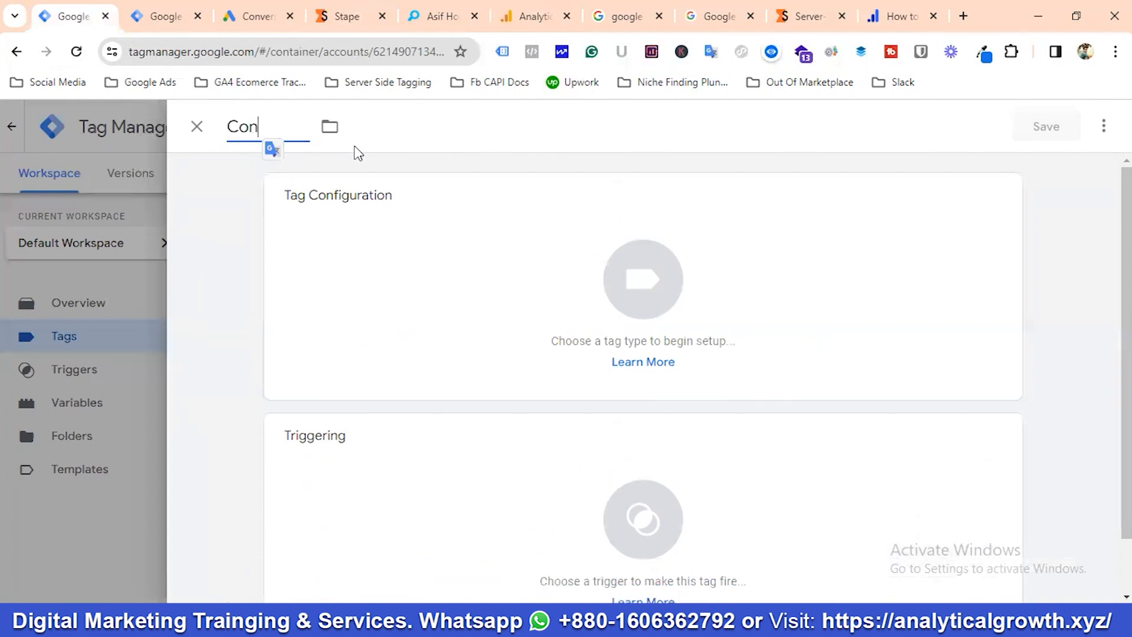
{"action": "type", "text": "version Linker"}
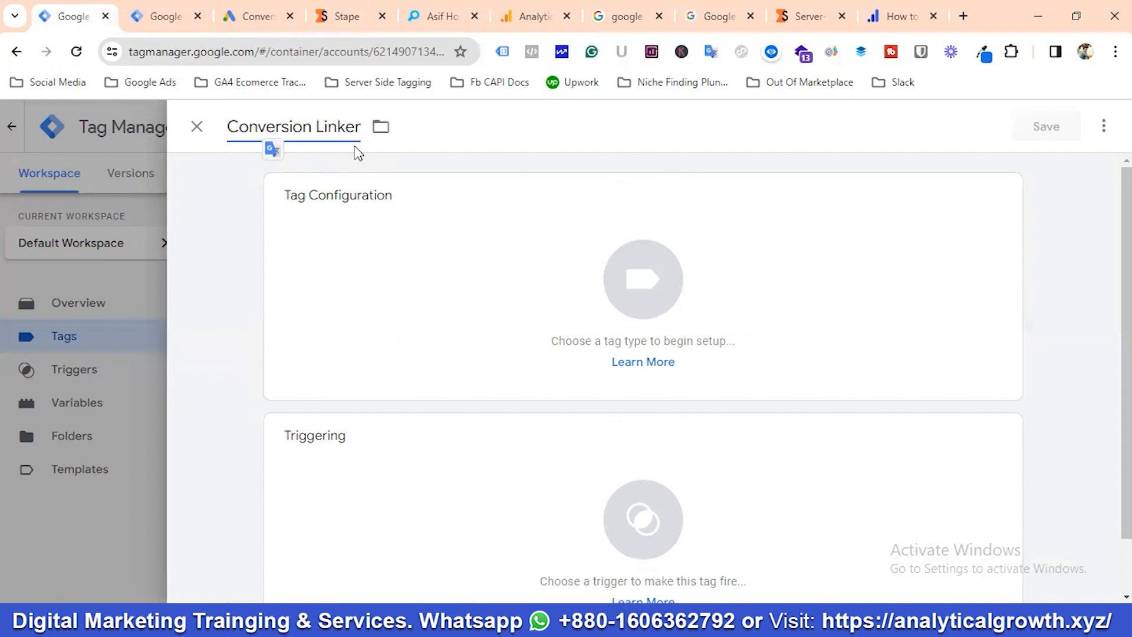
{"action": "left_click", "coordinate": [631, 266]}
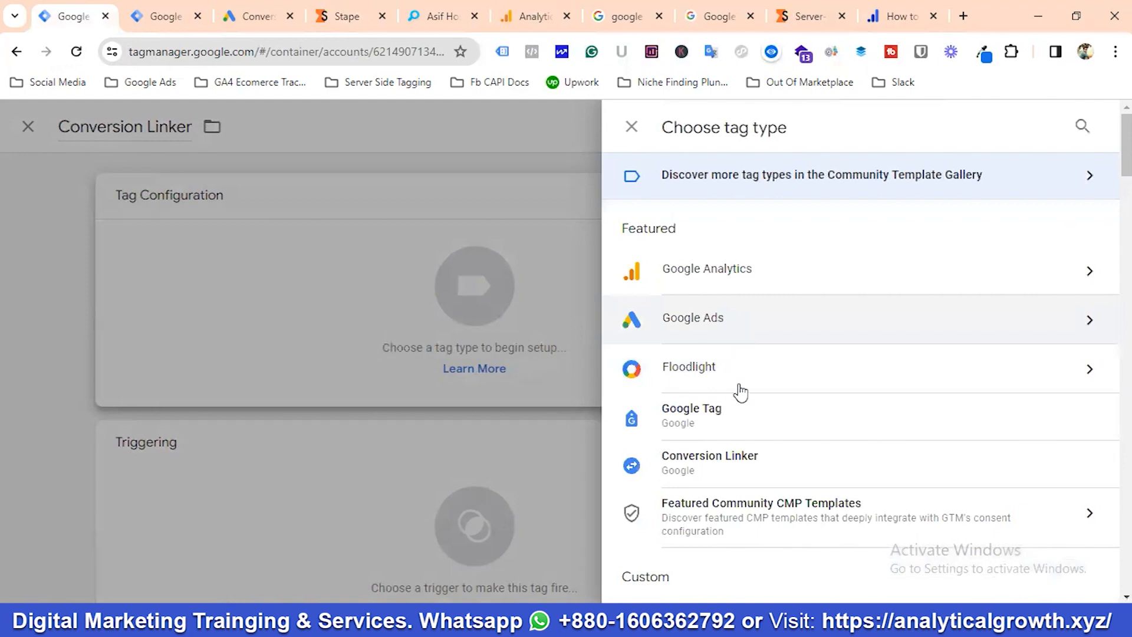
{"action": "left_click", "coordinate": [696, 464]}
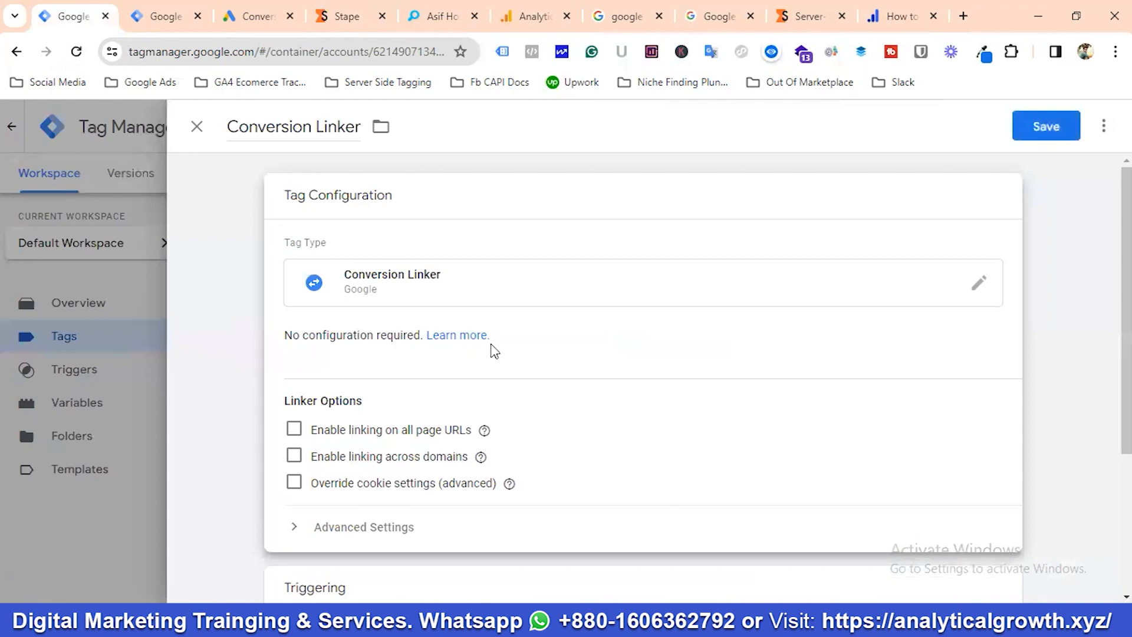
Step: Assign the All Pages trigger to the Conversion Linker tag and save it
{"action": "scroll", "coordinate": [510, 358], "scroll_direction": "down", "scroll_amount": 3}
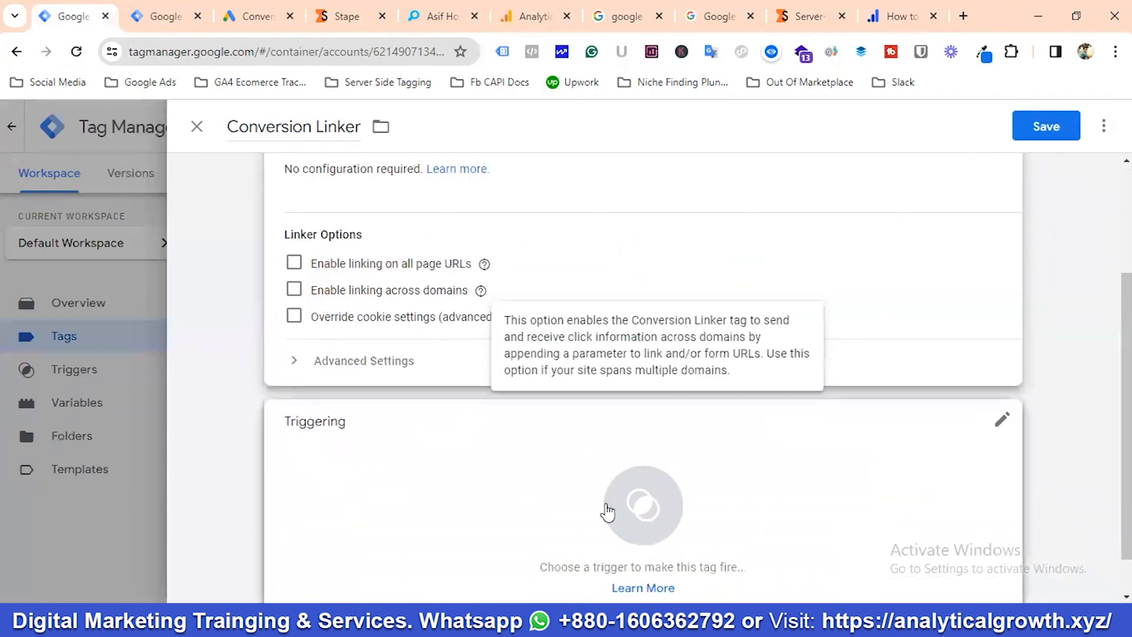
{"action": "left_click", "coordinate": [626, 513]}
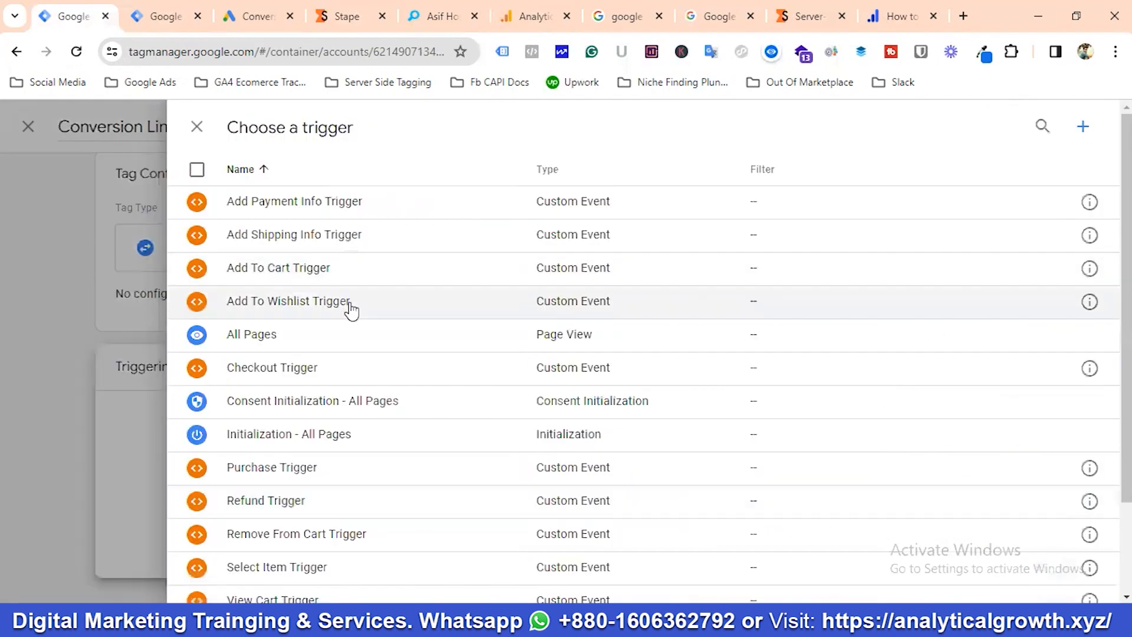
{"action": "left_click", "coordinate": [273, 335]}
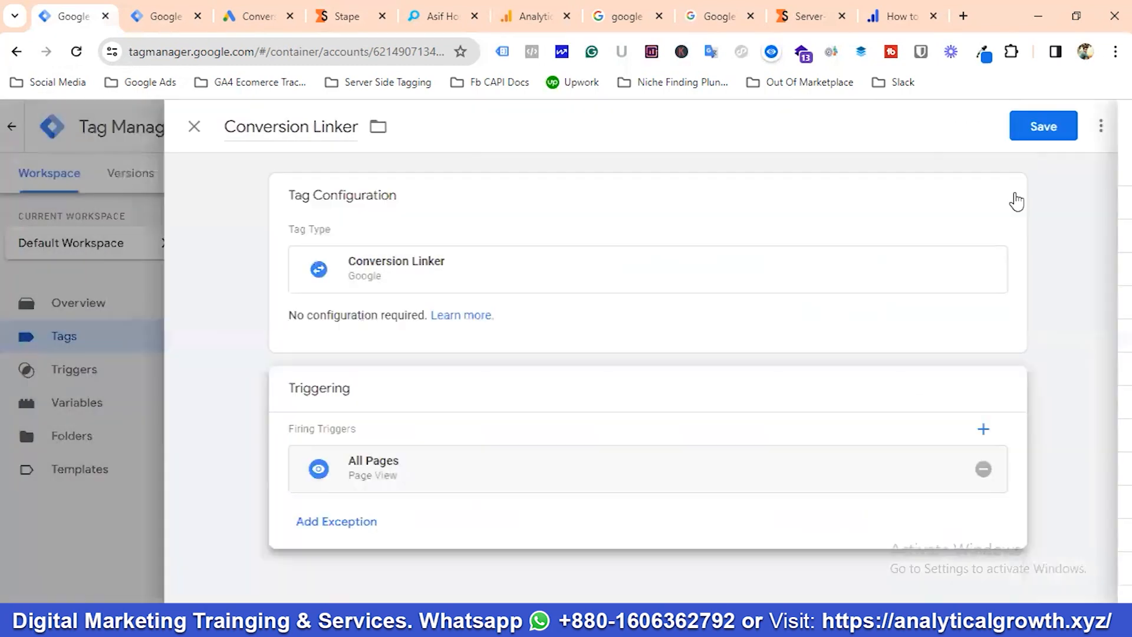
{"action": "left_click", "coordinate": [1049, 136]}
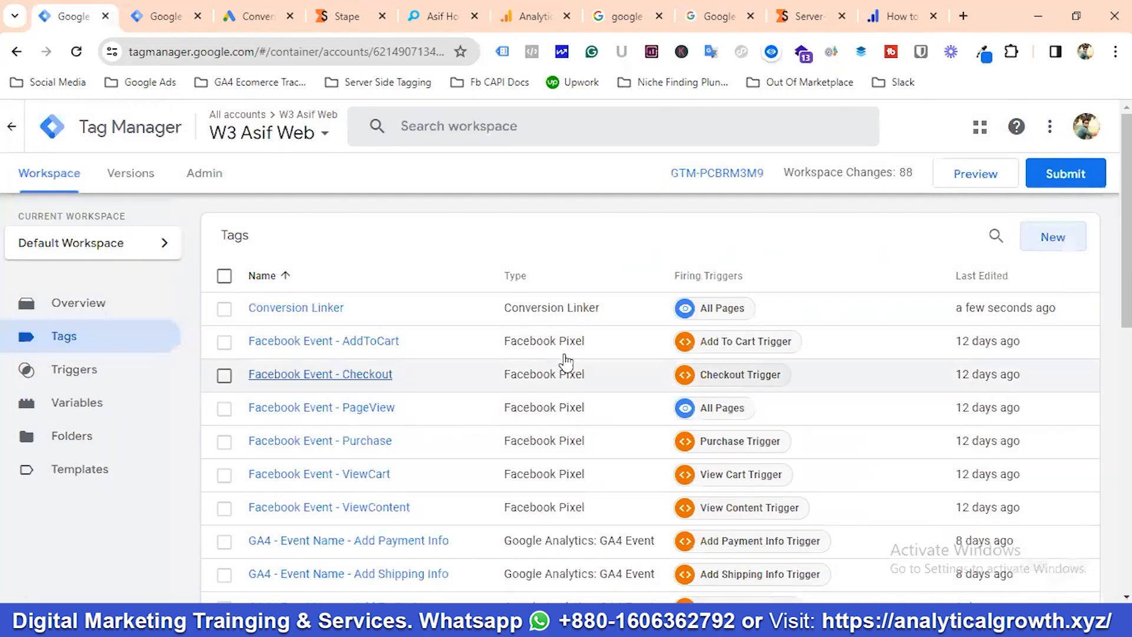
Step: Start another new tag in the web container, using the Google Tag type from the Google Ads category
{"action": "scroll", "coordinate": [554, 361], "scroll_direction": "down", "scroll_amount": 3}
{"action": "scroll", "coordinate": [576, 361], "scroll_direction": "up", "scroll_amount": 3}
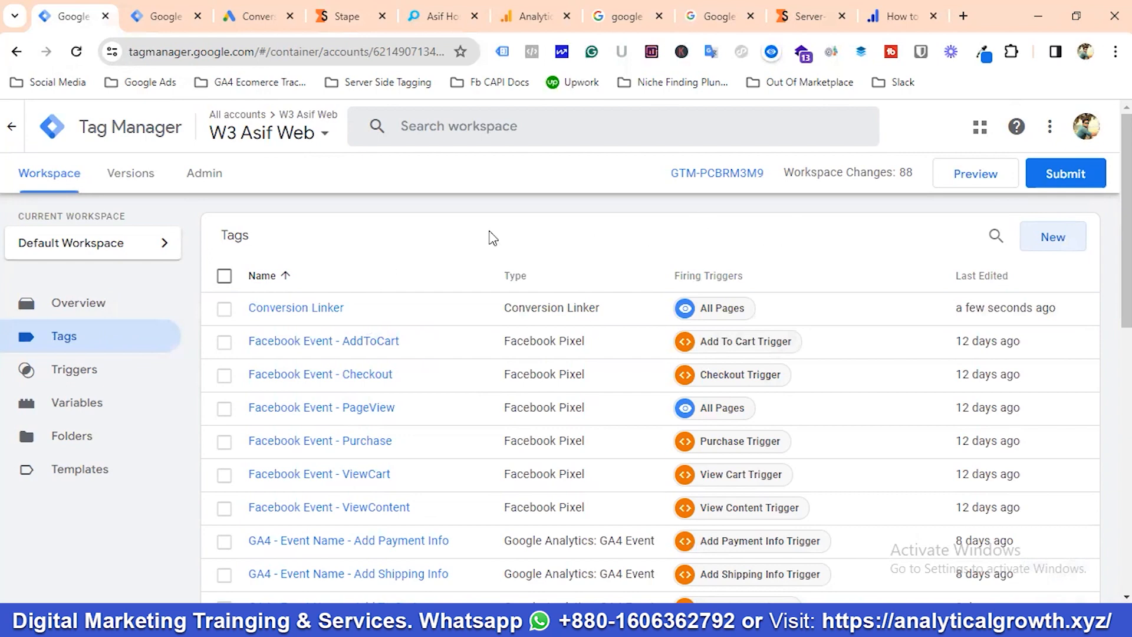
{"action": "left_click", "coordinate": [1054, 237]}
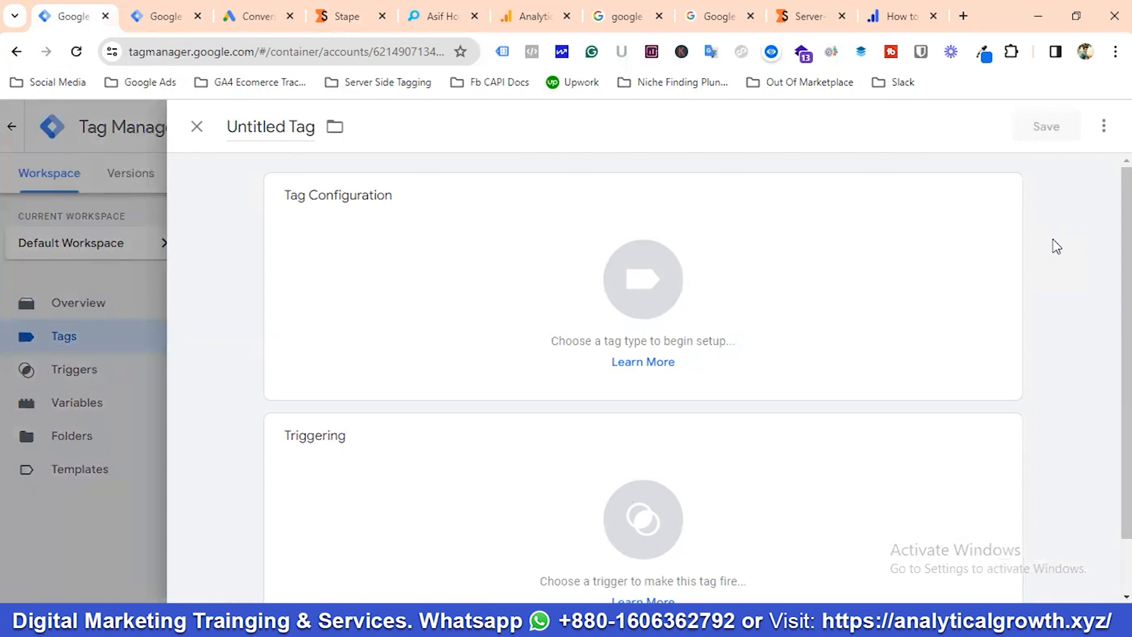
{"action": "left_click", "coordinate": [656, 284]}
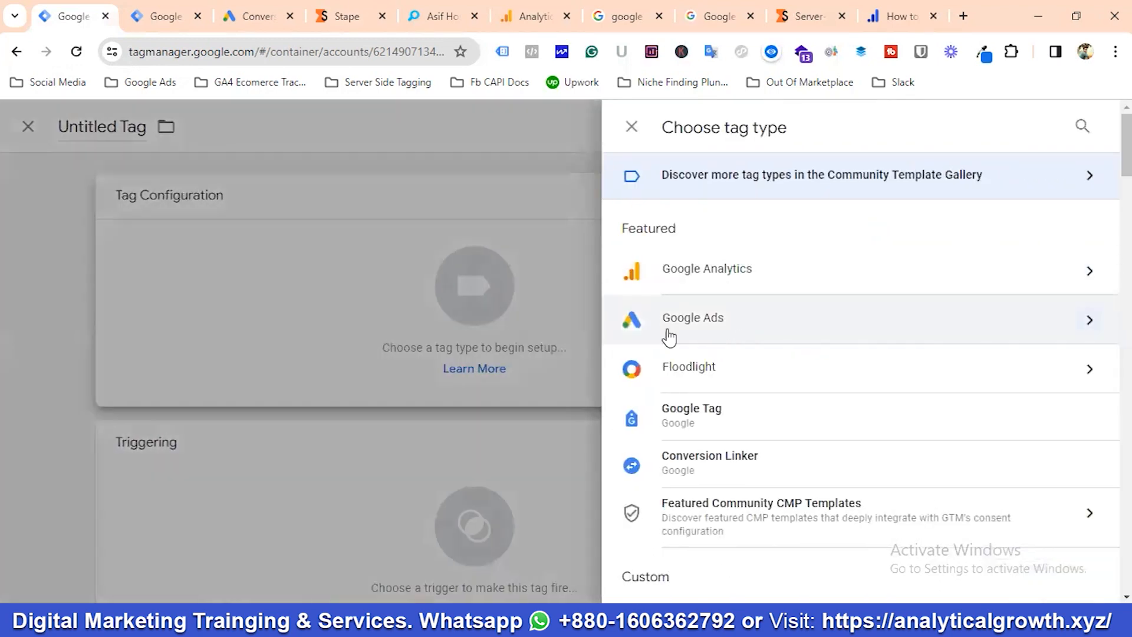
{"action": "left_click", "coordinate": [686, 319]}
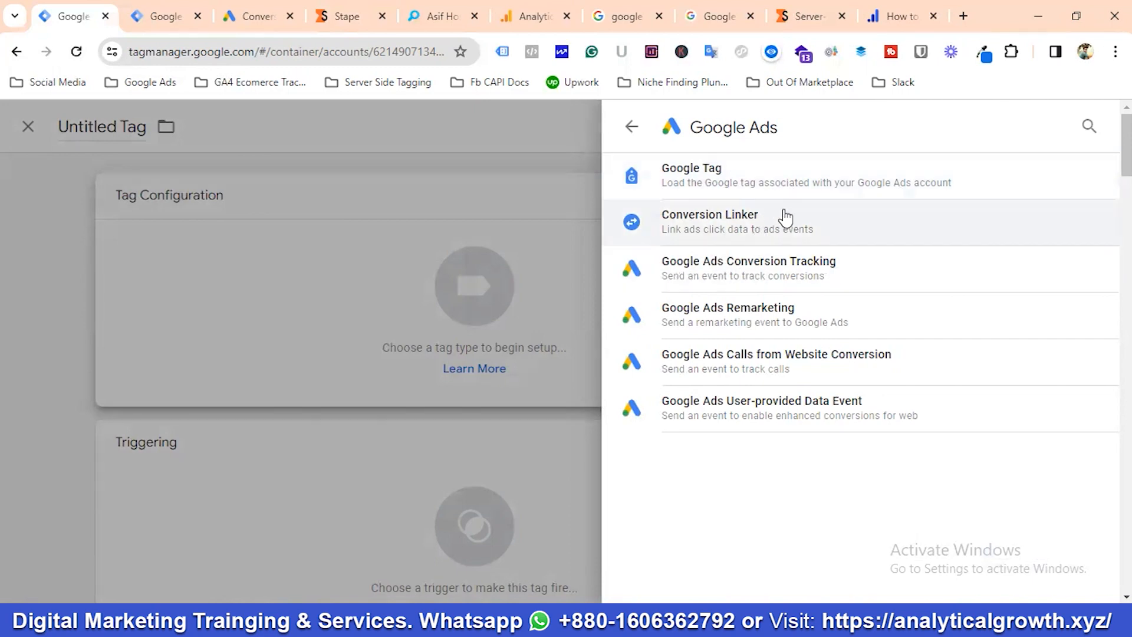
{"action": "left_click", "coordinate": [689, 183]}
{"action": "left_click", "coordinate": [333, 357]}
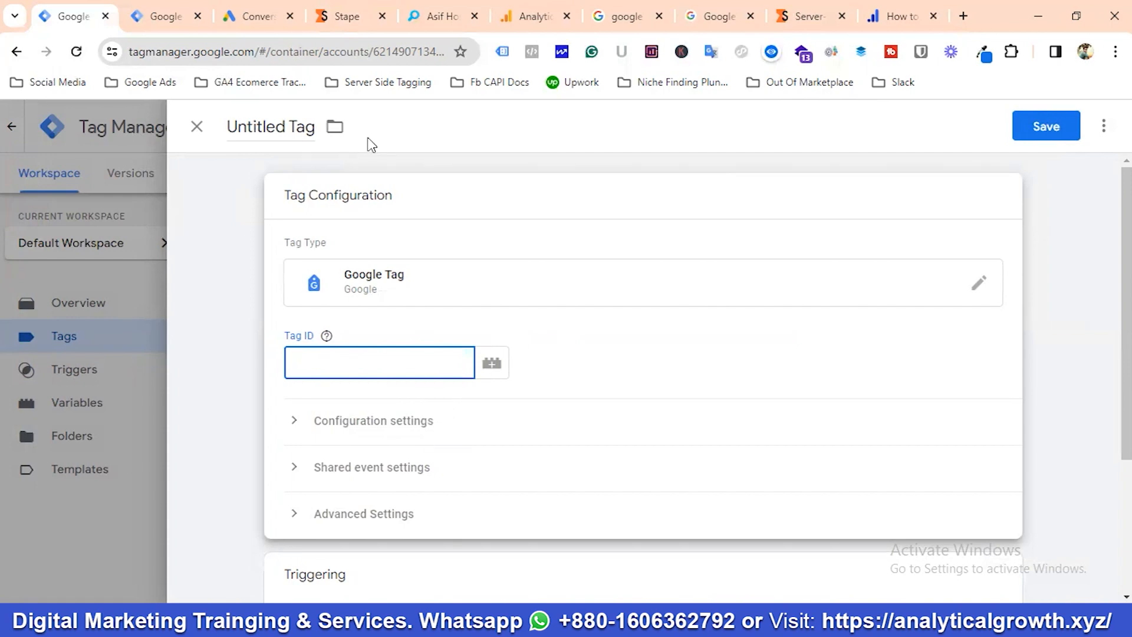
Step: Switch to Google Ads and start a new conversion action that tracks actions on a website
{"action": "left_click", "coordinate": [257, 22]}
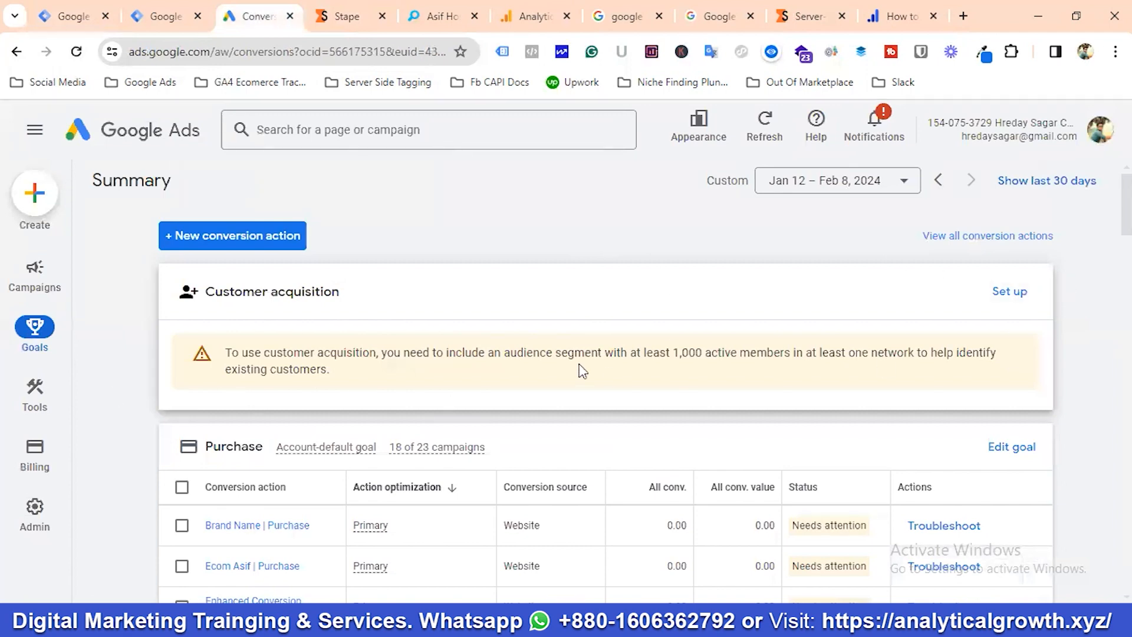
{"action": "mouse_move", "coordinate": [34, 333]}
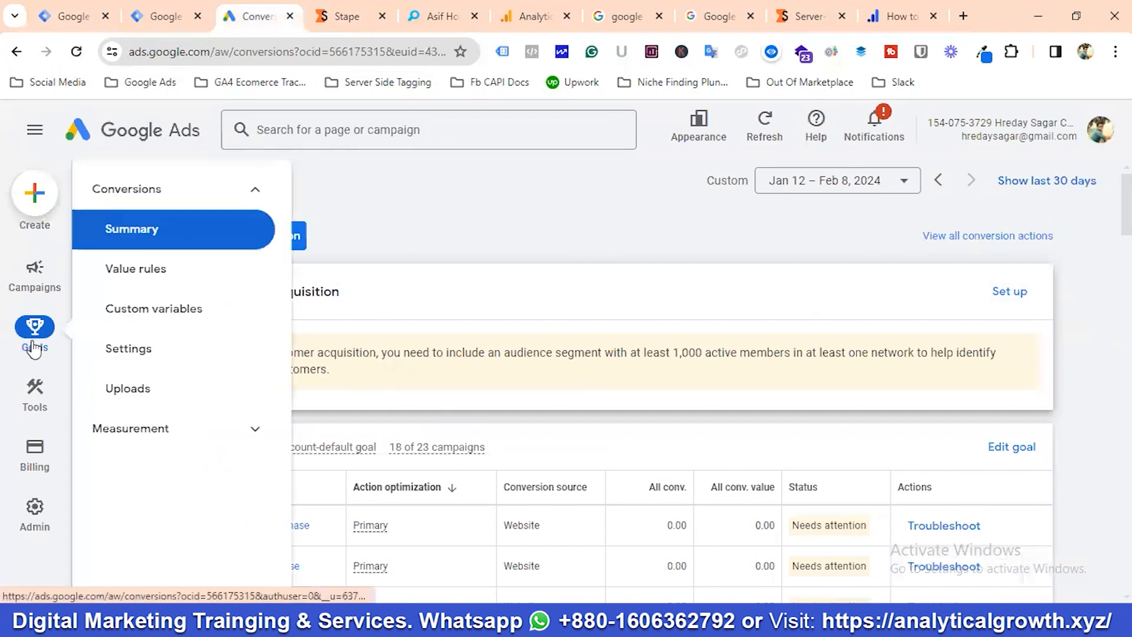
{"action": "left_click", "coordinate": [132, 228]}
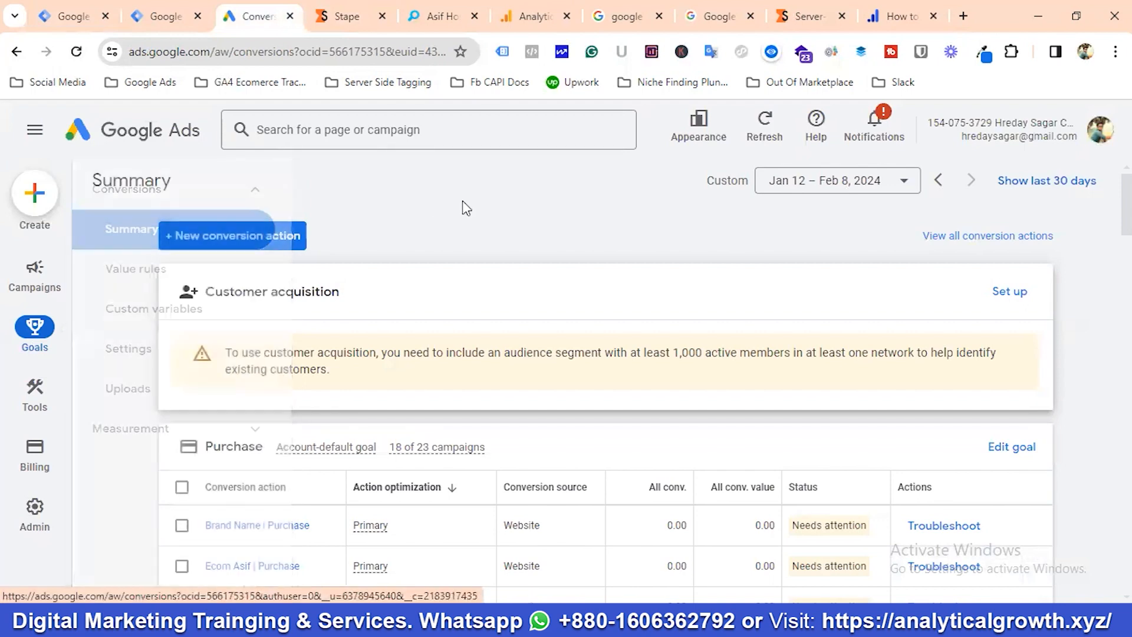
{"action": "left_click", "coordinate": [246, 239]}
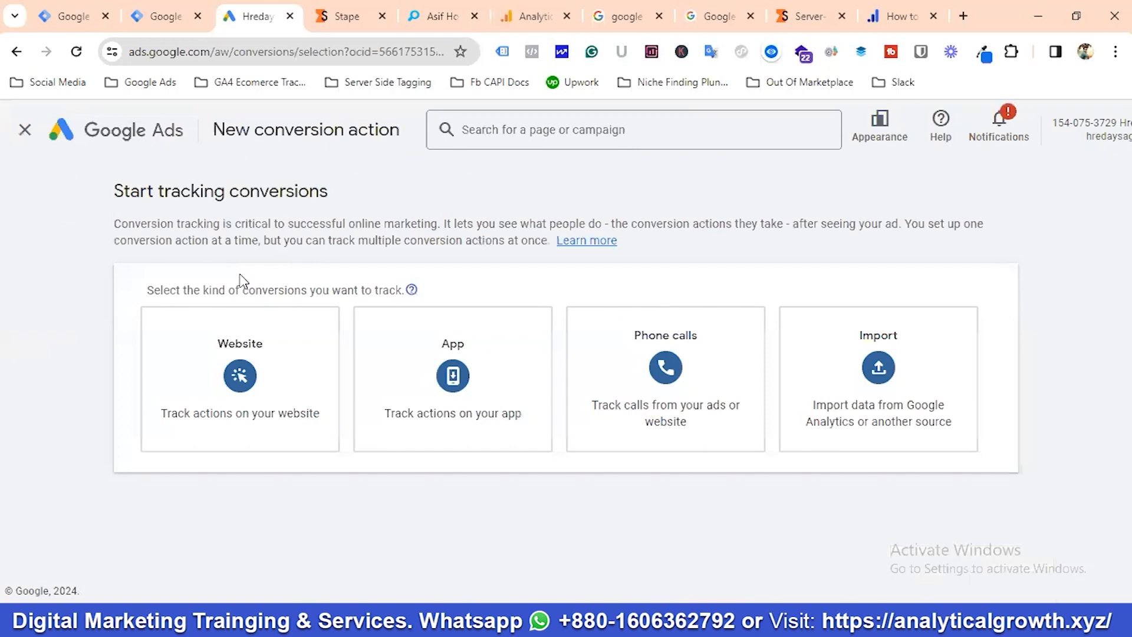
{"action": "left_click", "coordinate": [229, 372]}
{"action": "left_click", "coordinate": [441, 14]}
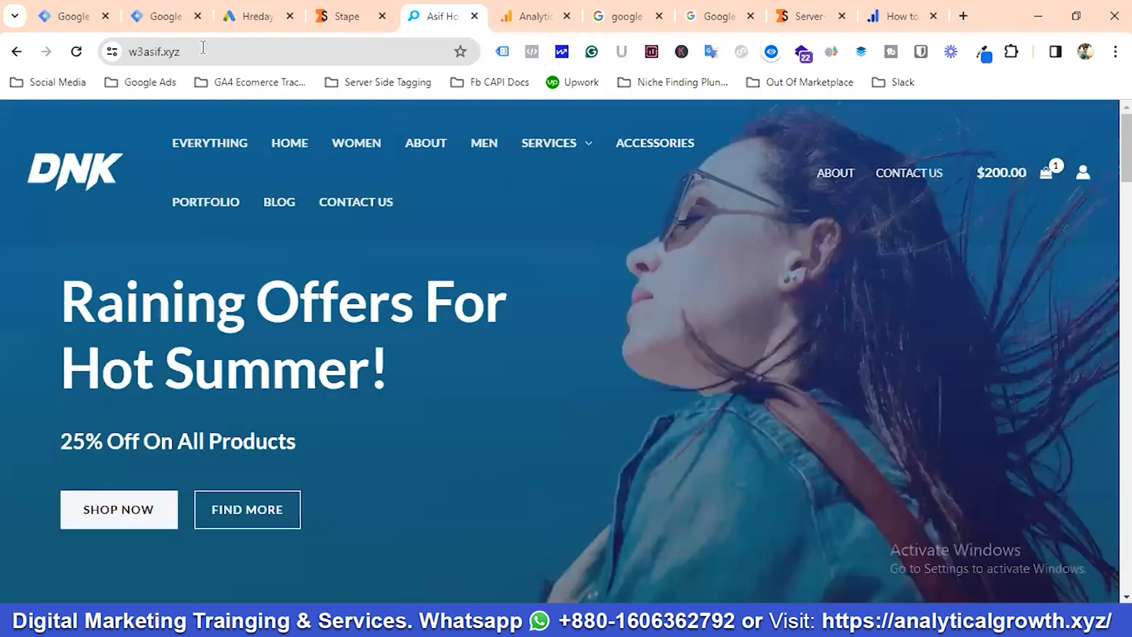
{"action": "left_click", "coordinate": [173, 53]}
{"action": "right_click", "coordinate": [173, 53]}
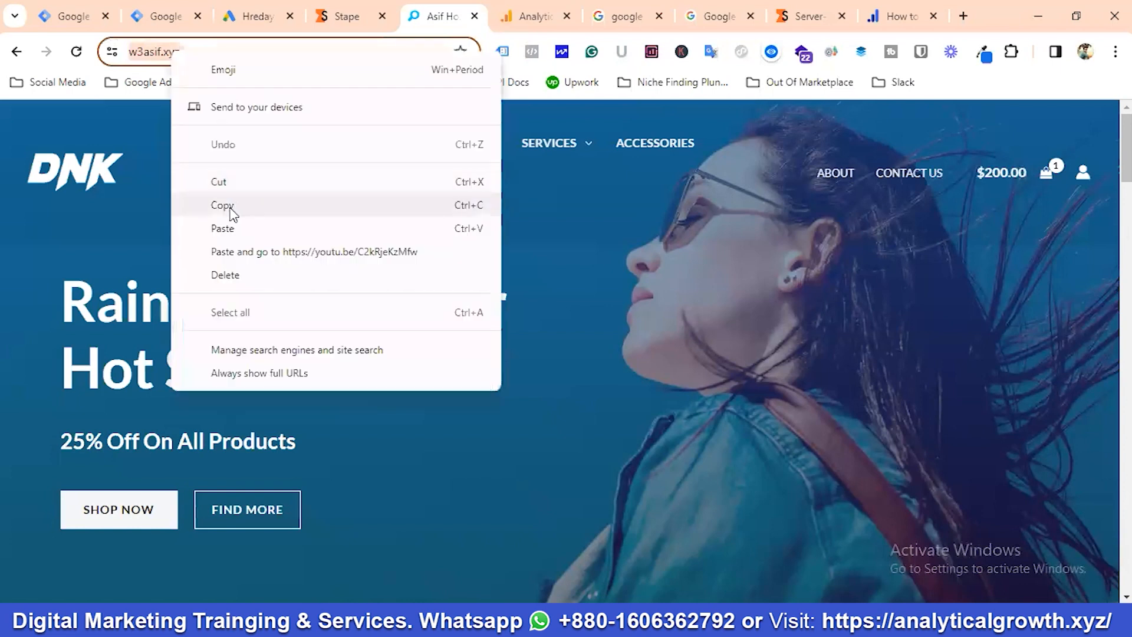
{"action": "left_click", "coordinate": [223, 206]}
{"action": "left_click", "coordinate": [258, 15]}
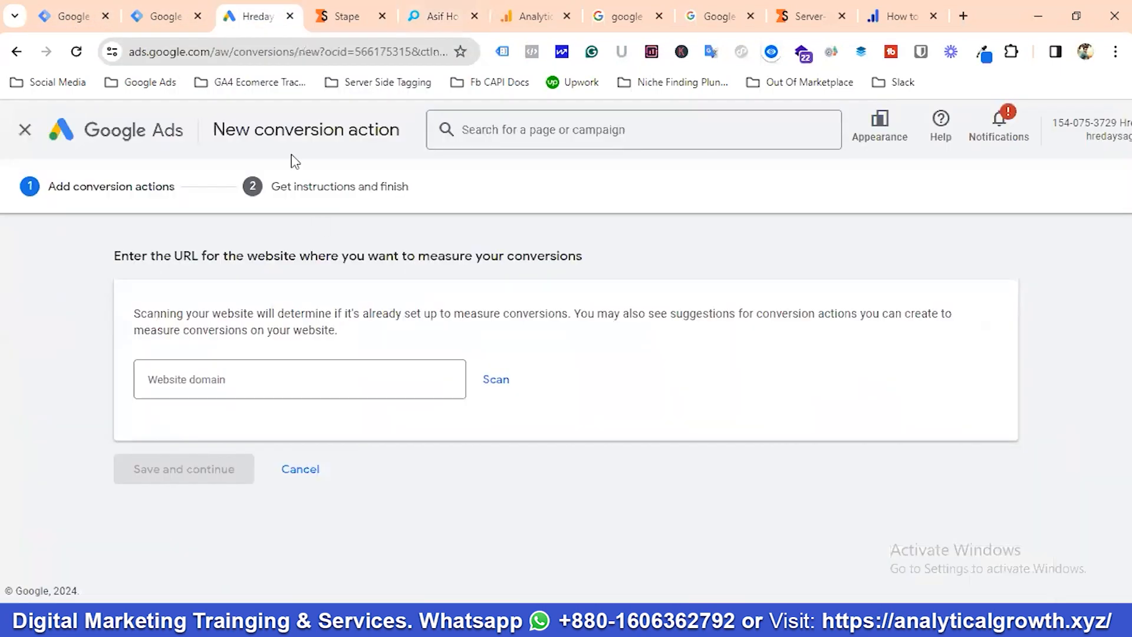
{"action": "left_click", "coordinate": [230, 381]}
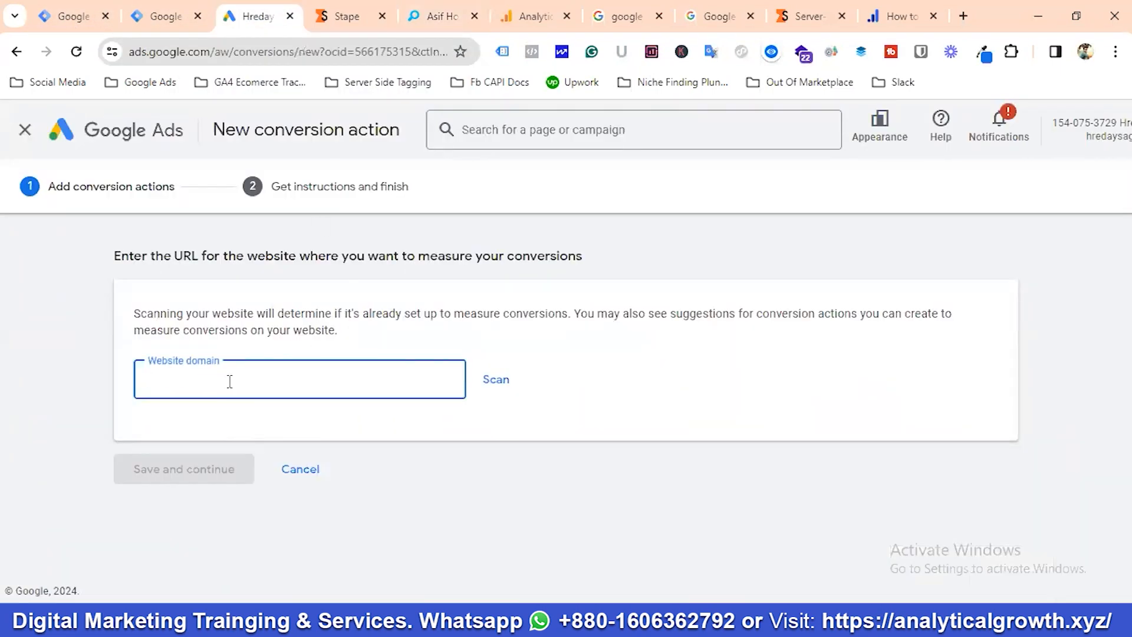
{"action": "key", "text": "ctrl+v"}
{"action": "left_click", "coordinate": [495, 379]}
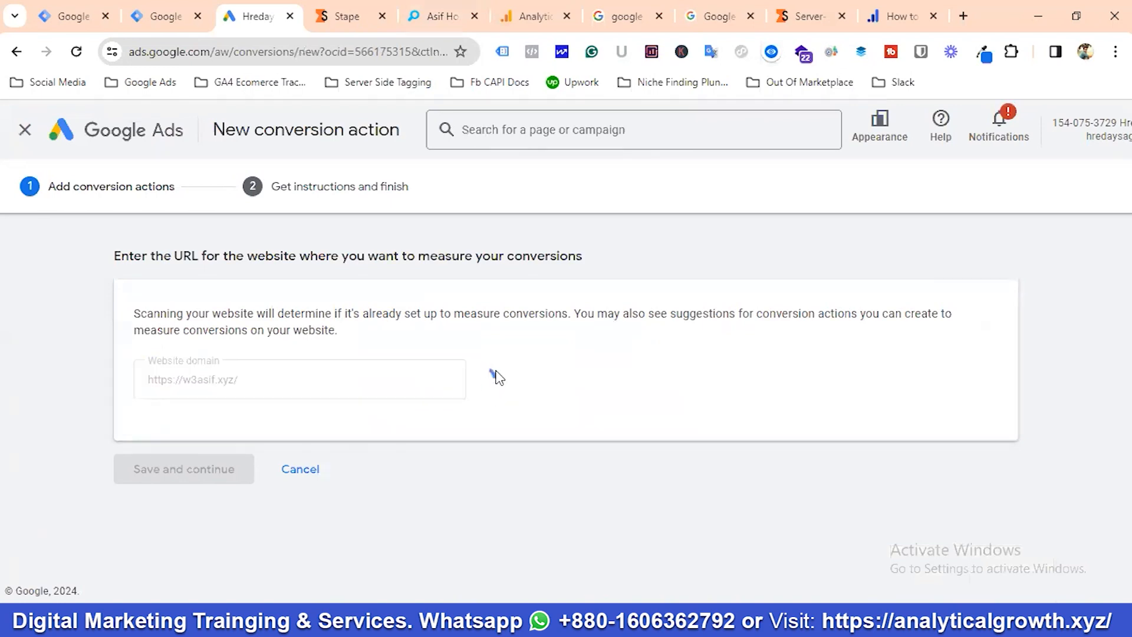
Step: Dismiss the suggested conversion action form and open the details for adding a conversion action manually
{"action": "scroll", "coordinate": [237, 404], "scroll_direction": "down", "scroll_amount": 8}
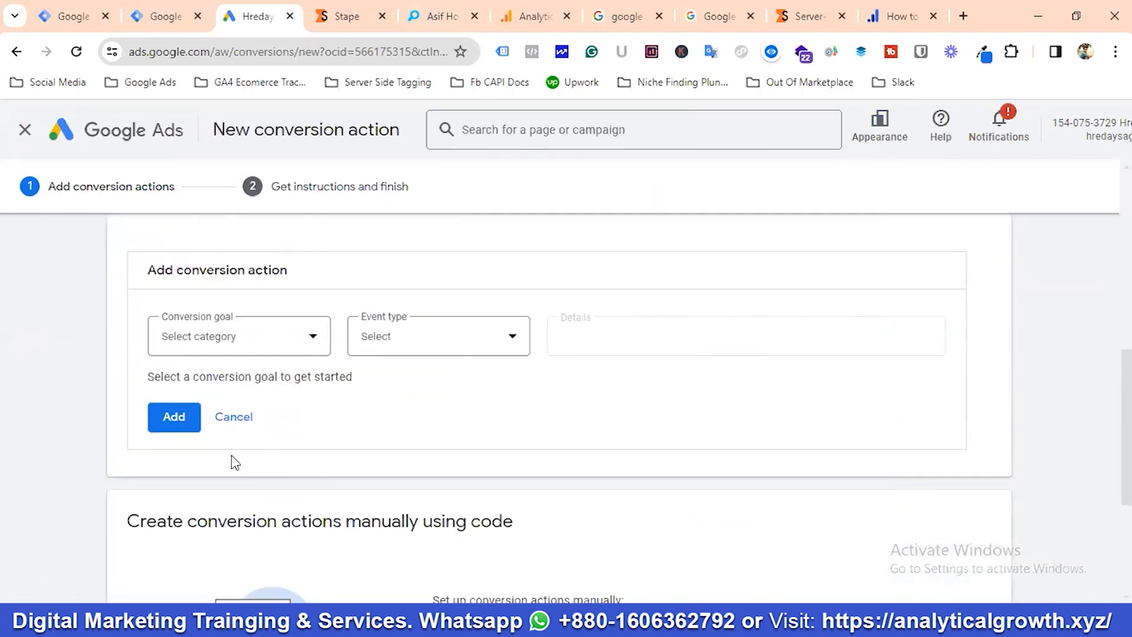
{"action": "left_click", "coordinate": [234, 416]}
{"action": "scroll", "coordinate": [366, 384], "scroll_direction": "down", "scroll_amount": 1}
{"action": "left_click", "coordinate": [243, 495]}
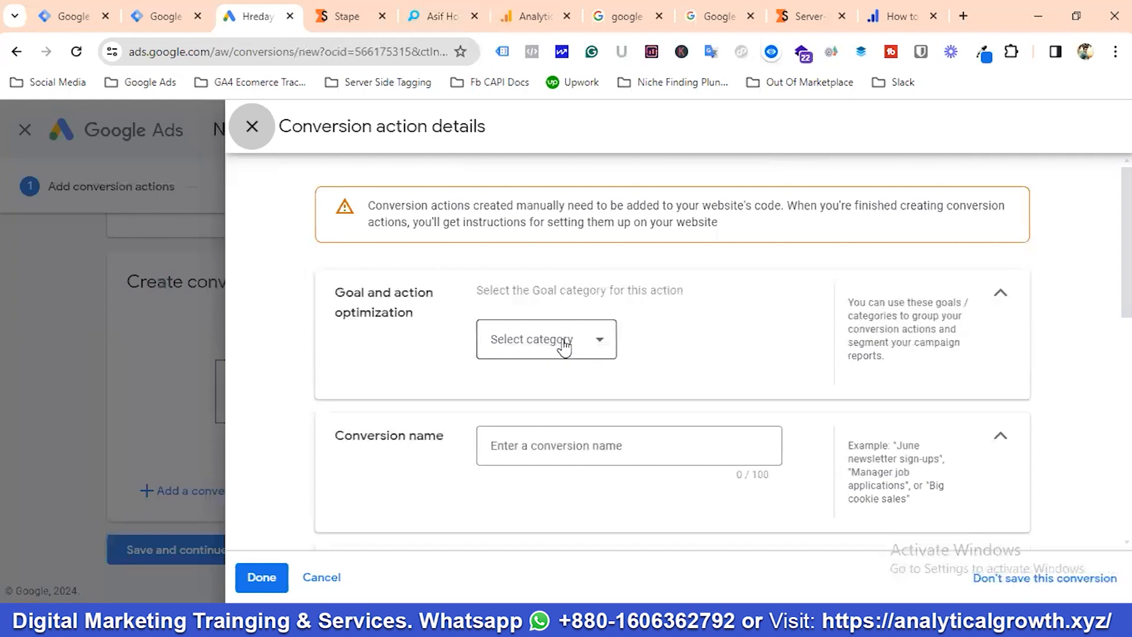
Step: Set the conversion's goal category to Add to cart and make it a secondary action not used for bidding optimization
{"action": "left_click", "coordinate": [562, 347]}
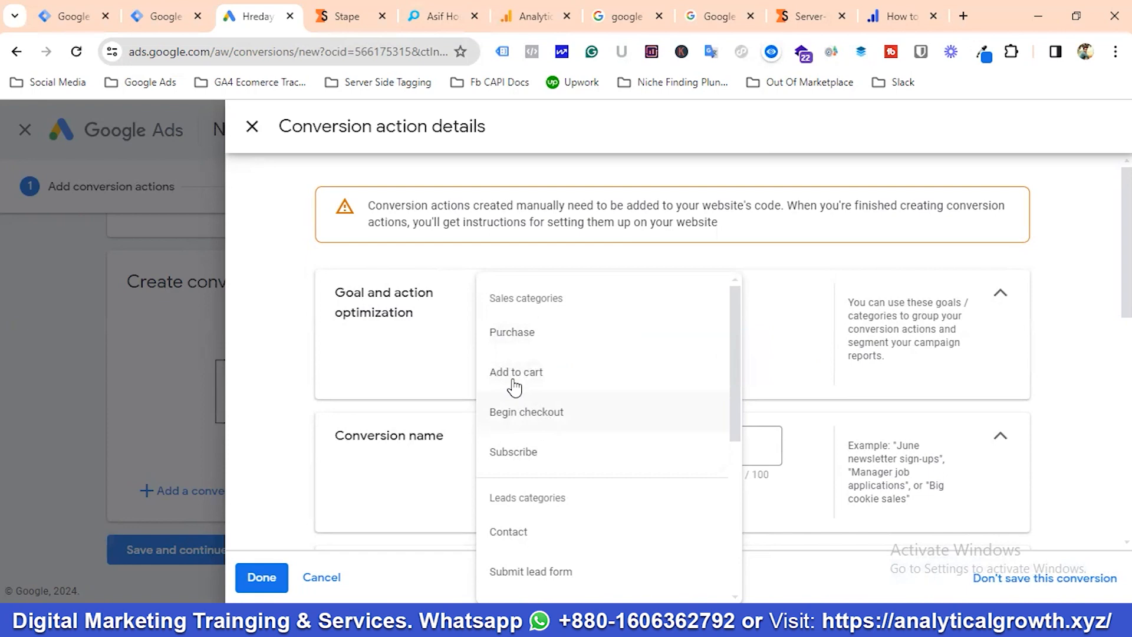
{"action": "left_click", "coordinate": [515, 373]}
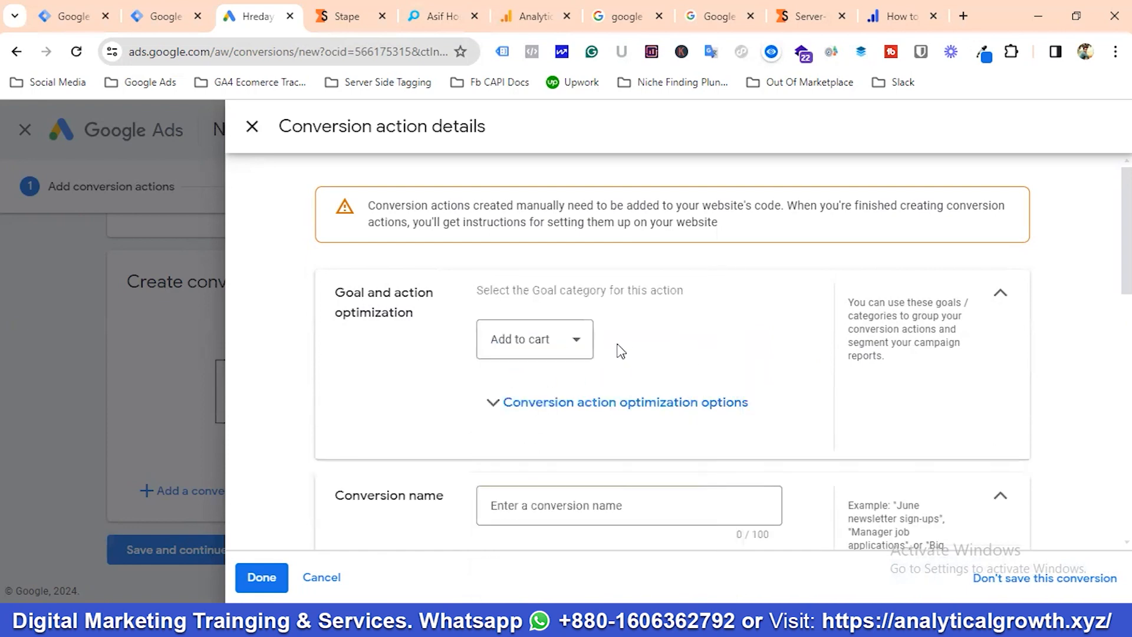
{"action": "scroll", "coordinate": [640, 350], "scroll_direction": "down", "scroll_amount": 3}
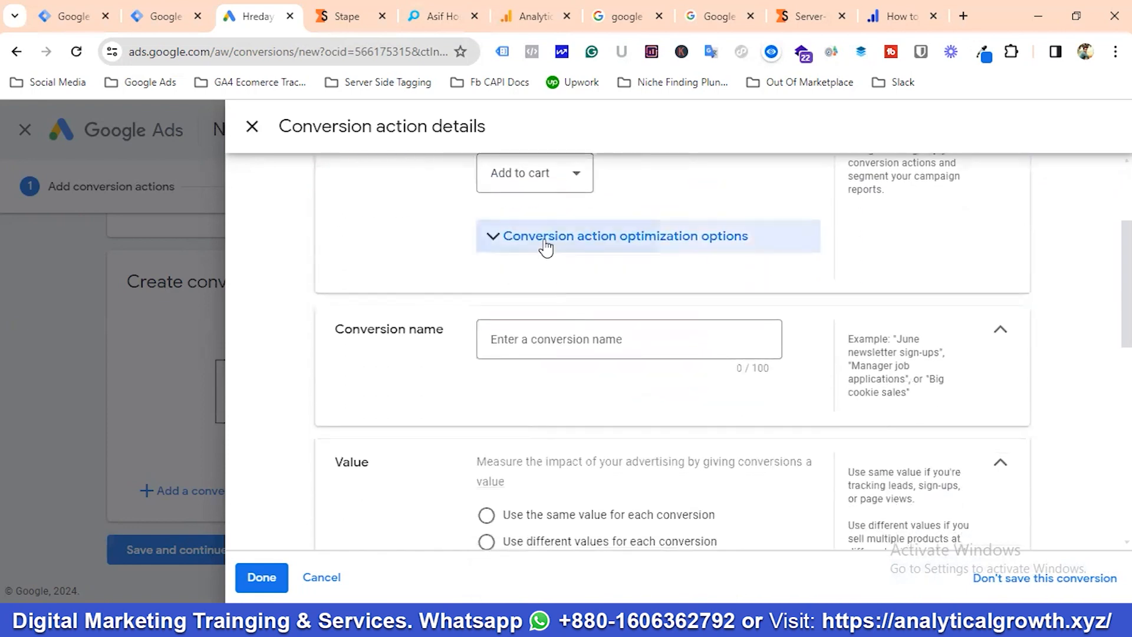
{"action": "left_click", "coordinate": [546, 237]}
{"action": "scroll", "coordinate": [551, 320], "scroll_direction": "up", "scroll_amount": 1}
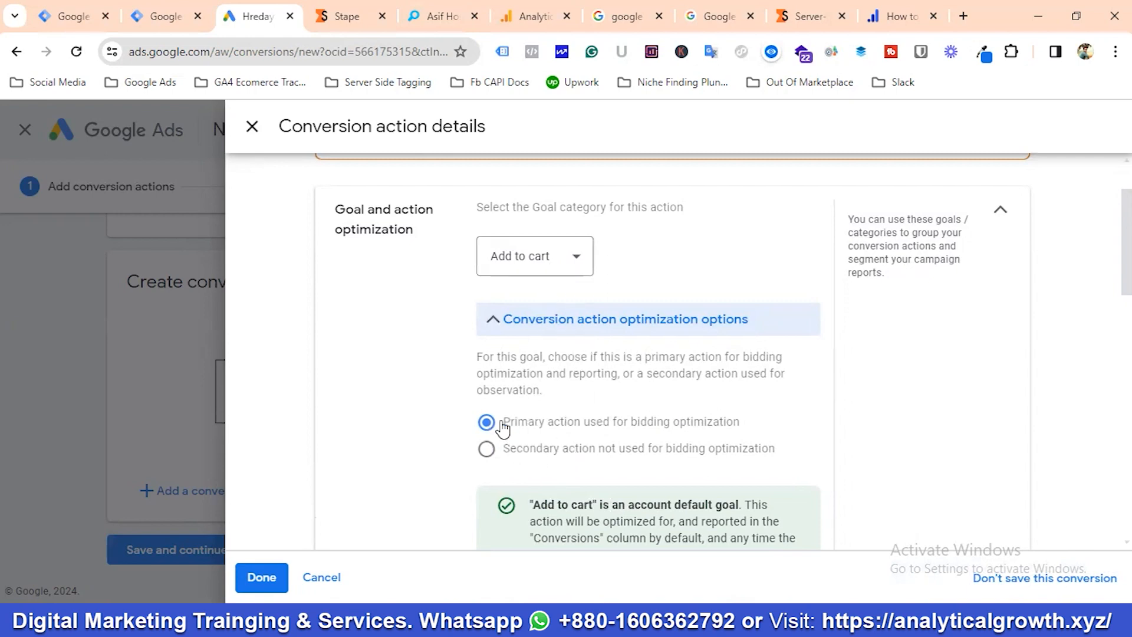
{"action": "scroll", "coordinate": [543, 354], "scroll_direction": "down", "scroll_amount": 1}
{"action": "scroll", "coordinate": [560, 353], "scroll_direction": "up", "scroll_amount": 1}
{"action": "scroll", "coordinate": [519, 362], "scroll_direction": "down", "scroll_amount": 1}
{"action": "left_click", "coordinate": [487, 367]}
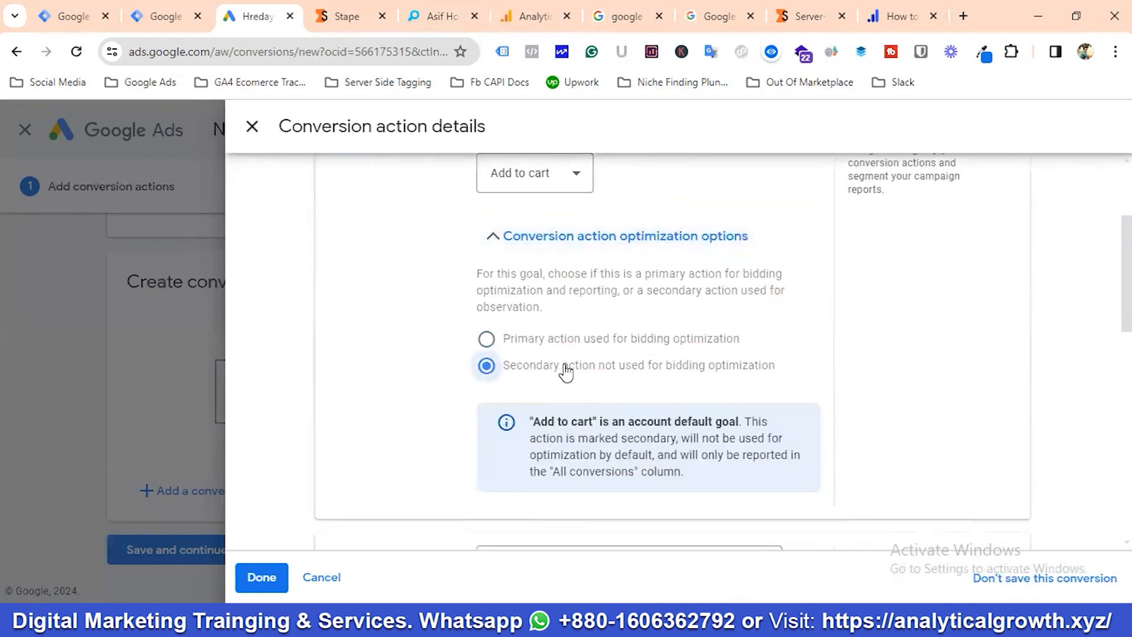
Step: Name the conversion action "W3 Asif | Add To Cart Conversion"
{"action": "scroll", "coordinate": [519, 375], "scroll_direction": "down", "scroll_amount": 1}
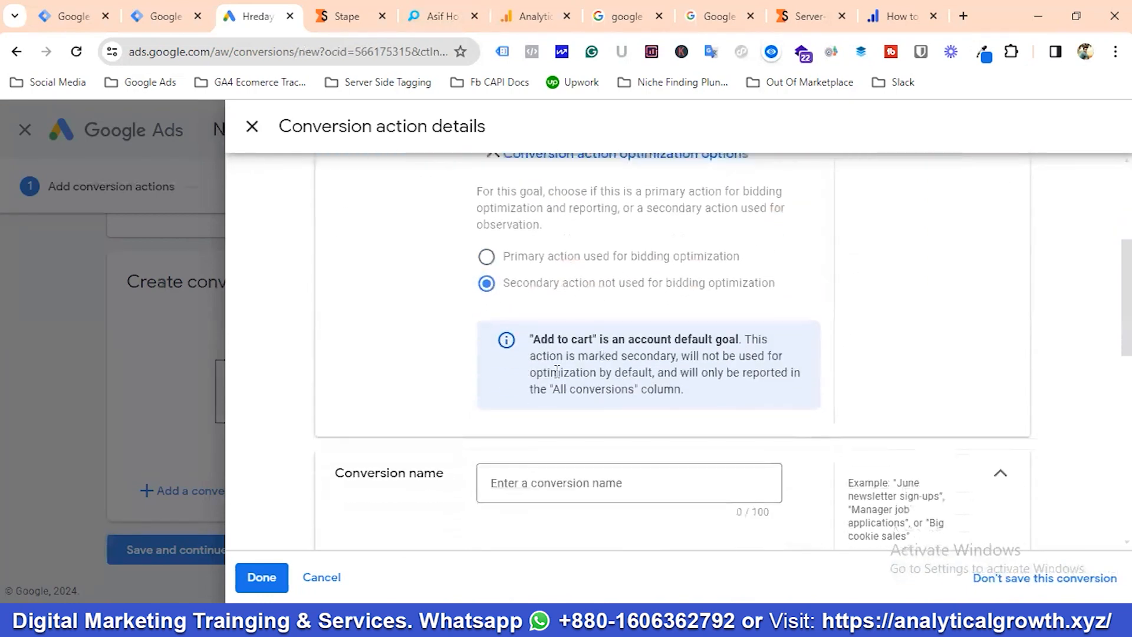
{"action": "scroll", "coordinate": [518, 378], "scroll_direction": "up", "scroll_amount": 2}
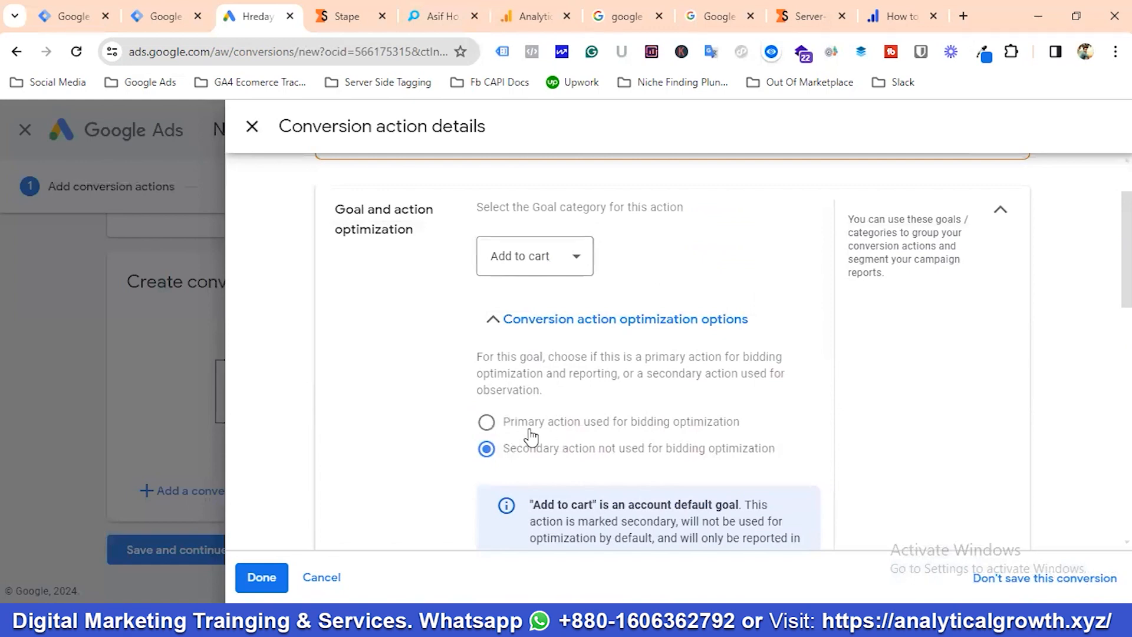
{"action": "scroll", "coordinate": [642, 431], "scroll_direction": "down", "scroll_amount": 2}
{"action": "scroll", "coordinate": [625, 439], "scroll_direction": "down", "scroll_amount": 1}
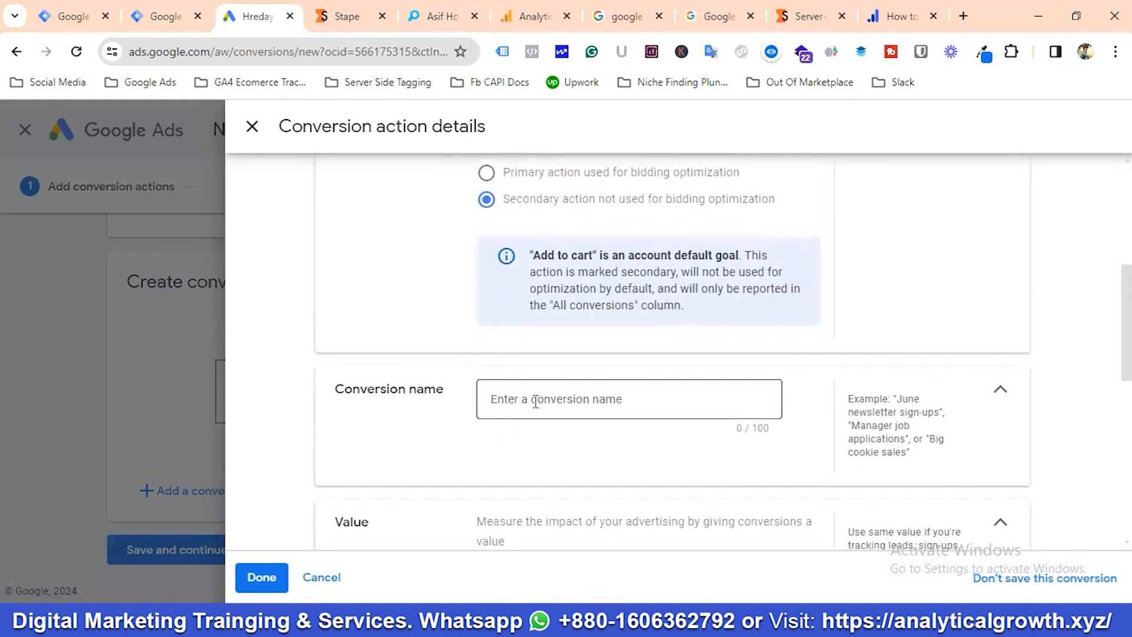
{"action": "scroll", "coordinate": [536, 401], "scroll_direction": "down", "scroll_amount": 1}
{"action": "left_click", "coordinate": [508, 317]}
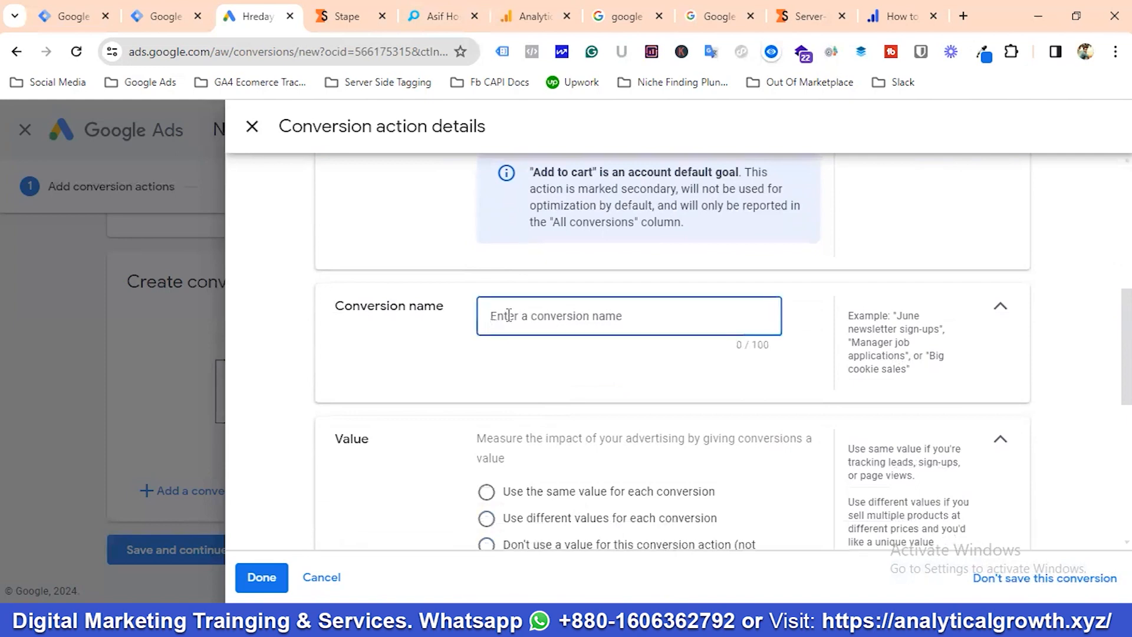
{"action": "type", "text": "W3 Asif | Add To Cart Conversi"}
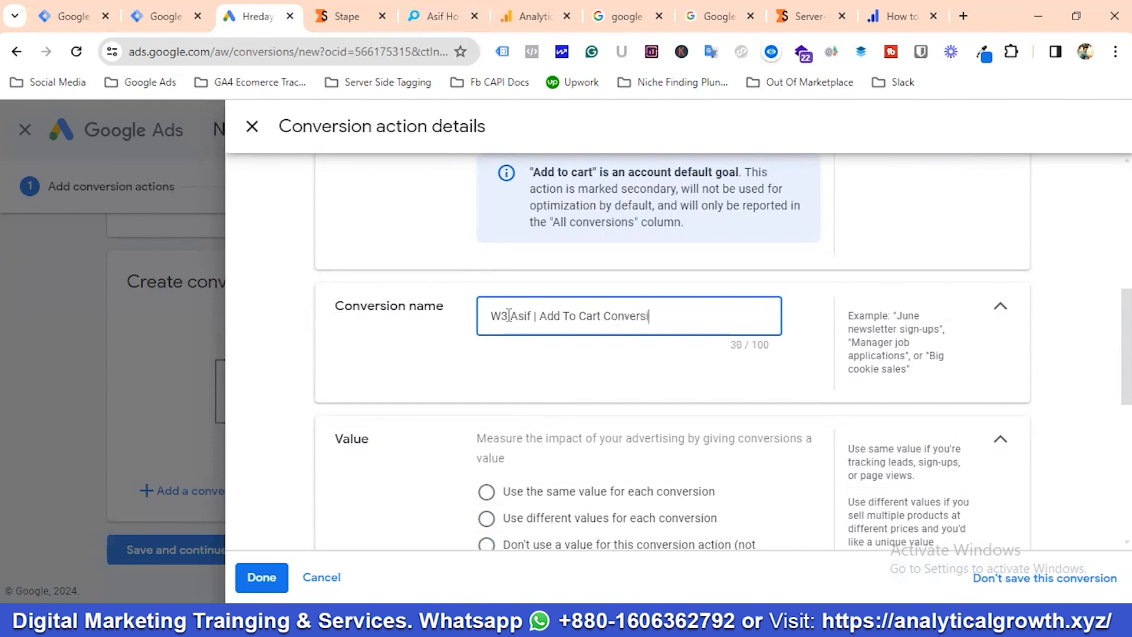
Step: Set the conversion value to use different values for each conversion
{"action": "scroll", "coordinate": [525, 371], "scroll_direction": "down", "scroll_amount": 1}
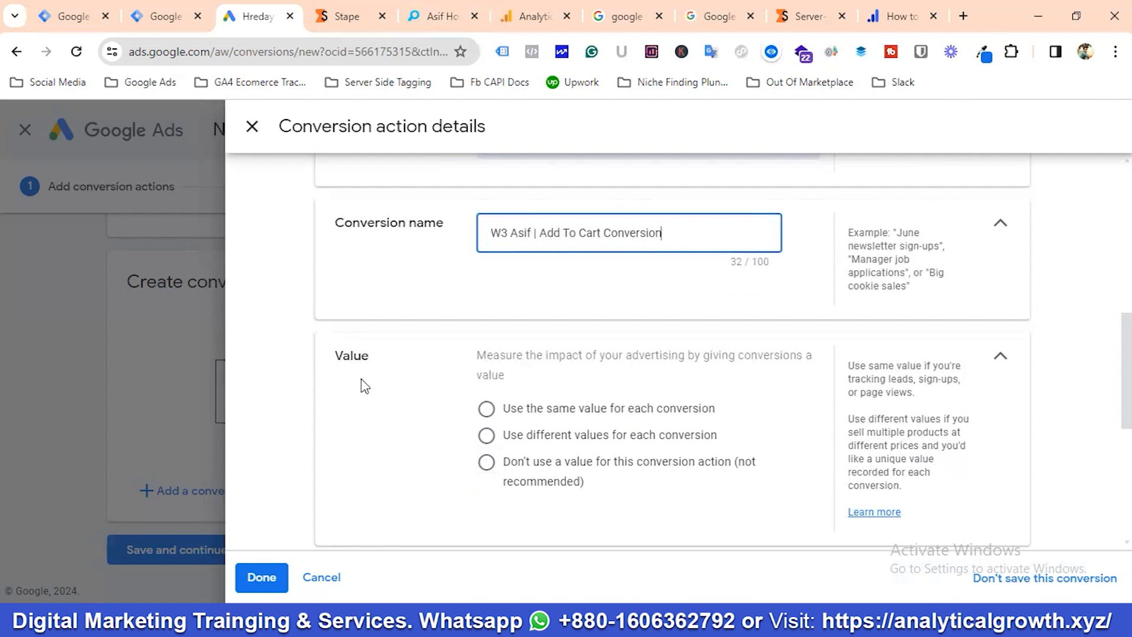
{"action": "scroll", "coordinate": [378, 384], "scroll_direction": "down", "scroll_amount": 1}
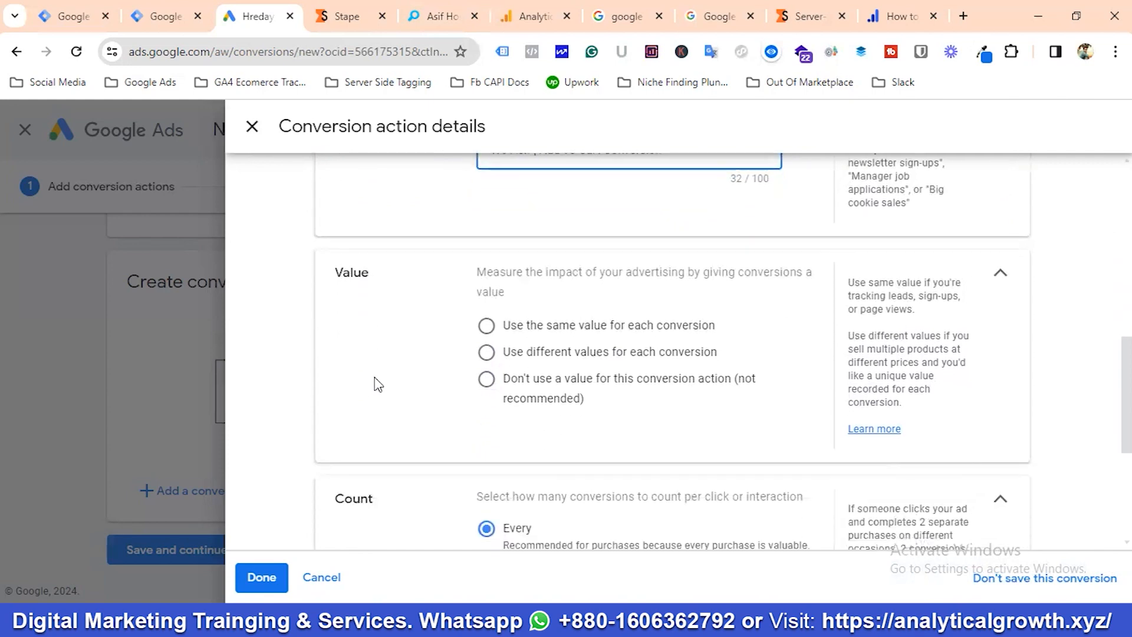
{"action": "left_click", "coordinate": [487, 354]}
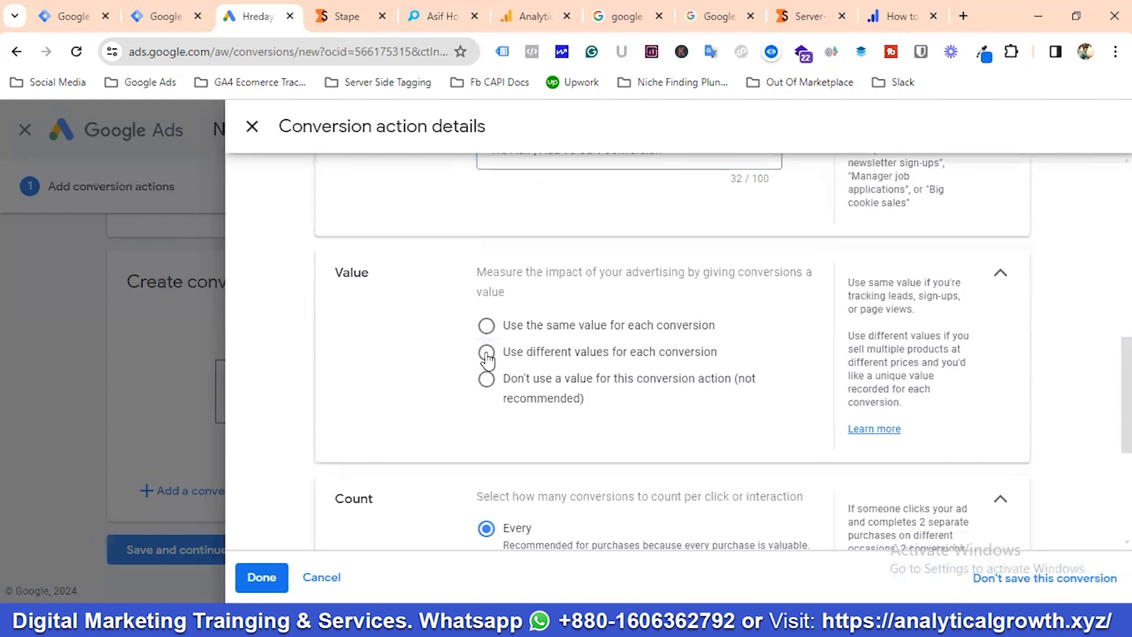
{"action": "scroll", "coordinate": [684, 392], "scroll_direction": "down", "scroll_amount": 1}
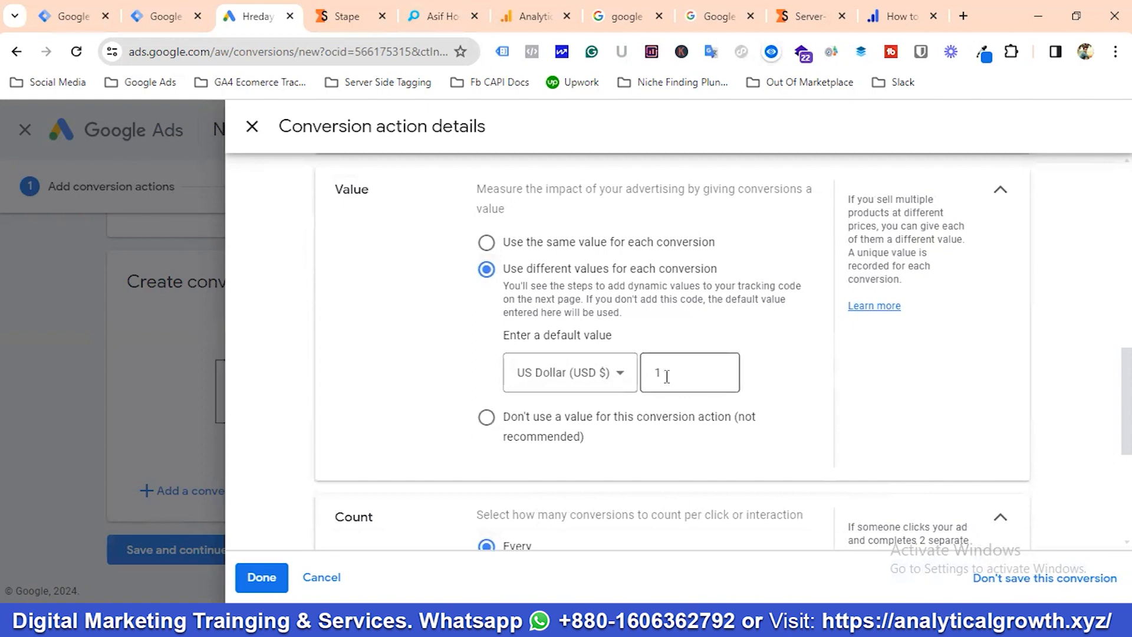
{"action": "scroll", "coordinate": [583, 384], "scroll_direction": "down", "scroll_amount": 1}
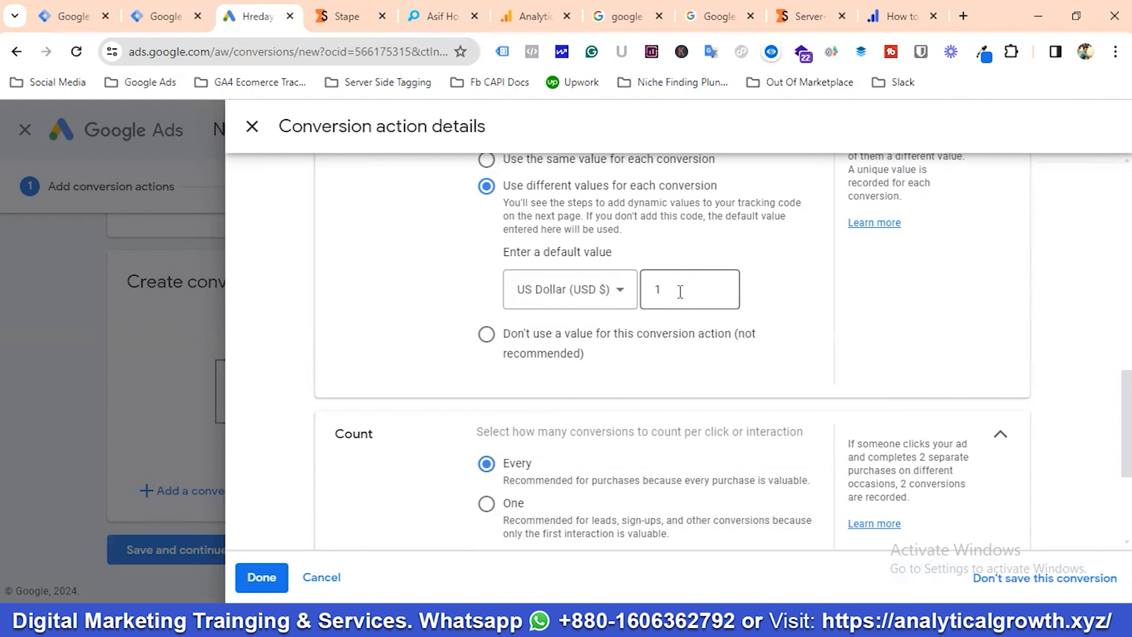
Step: Set the click-through conversion window to 90 days
{"action": "scroll", "coordinate": [661, 295], "scroll_direction": "down", "scroll_amount": 2}
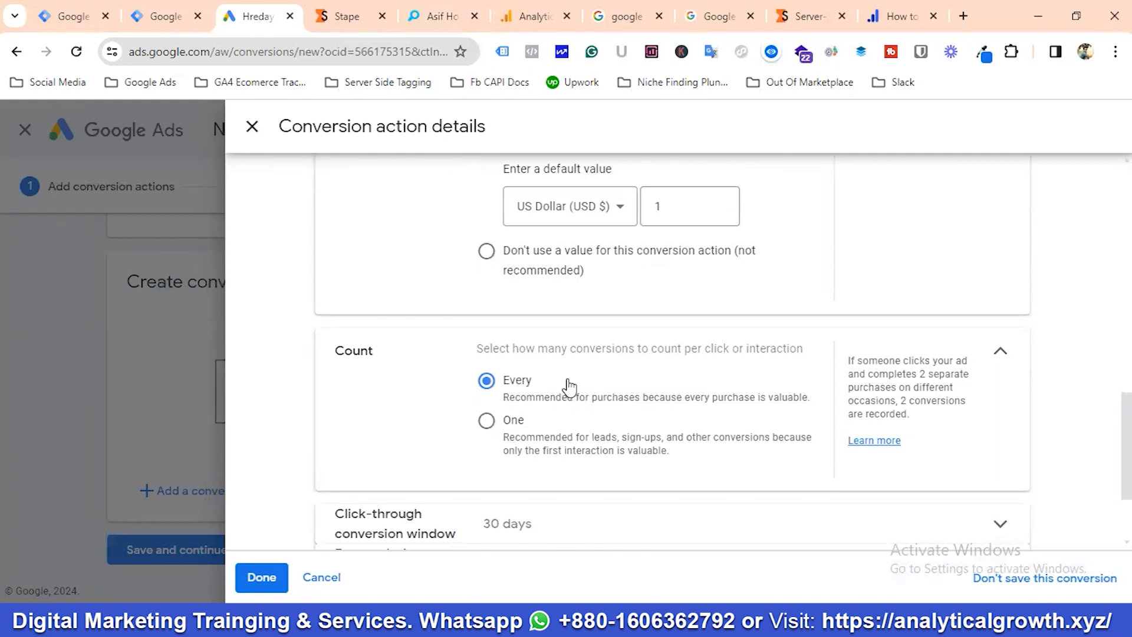
{"action": "scroll", "coordinate": [581, 386], "scroll_direction": "down", "scroll_amount": 1}
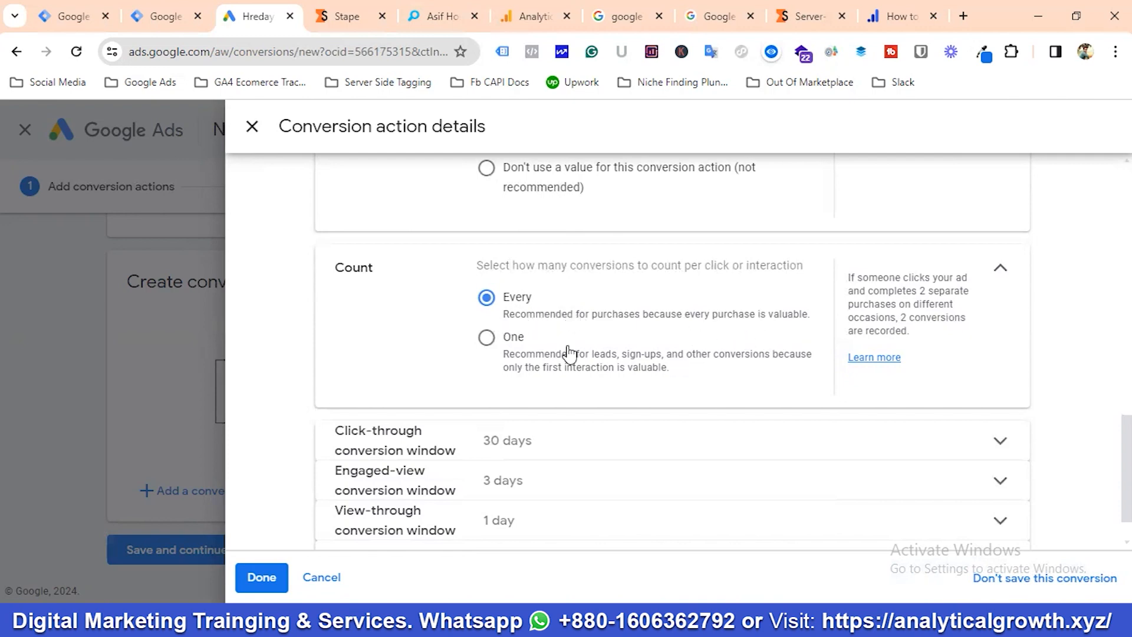
{"action": "scroll", "coordinate": [531, 357], "scroll_direction": "down", "scroll_amount": 1}
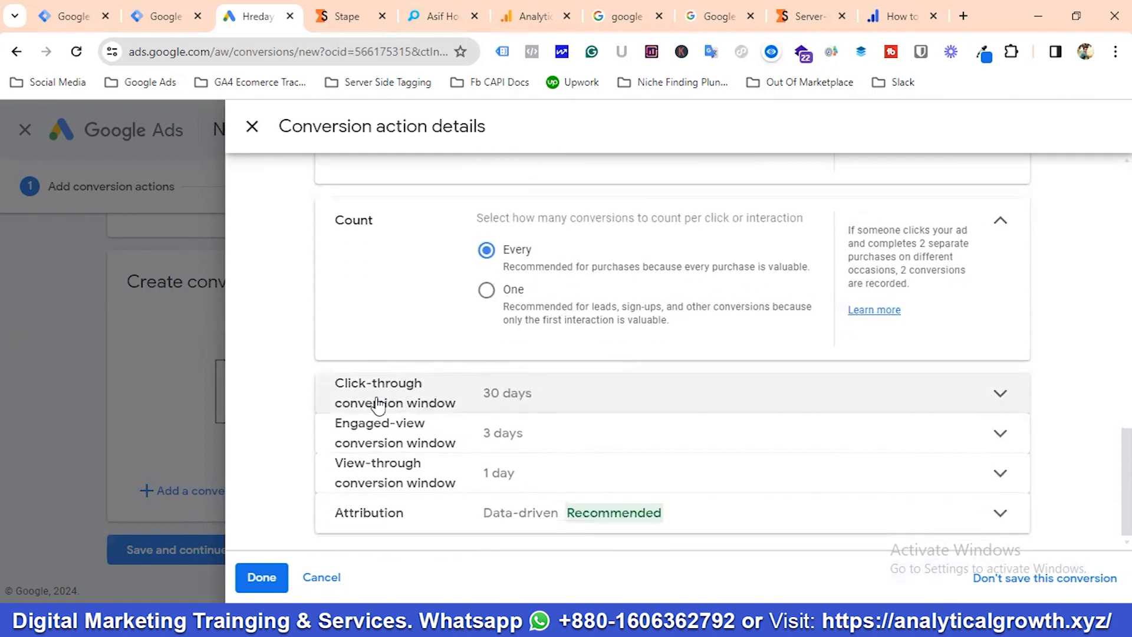
{"action": "left_click", "coordinate": [508, 392]}
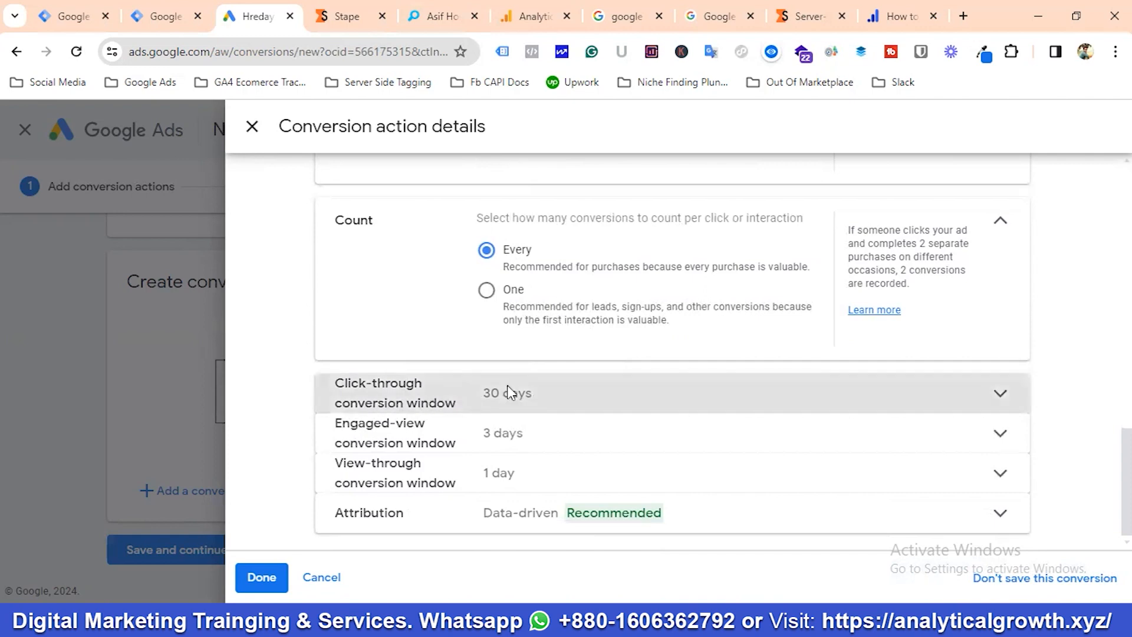
{"action": "left_click", "coordinate": [525, 471]}
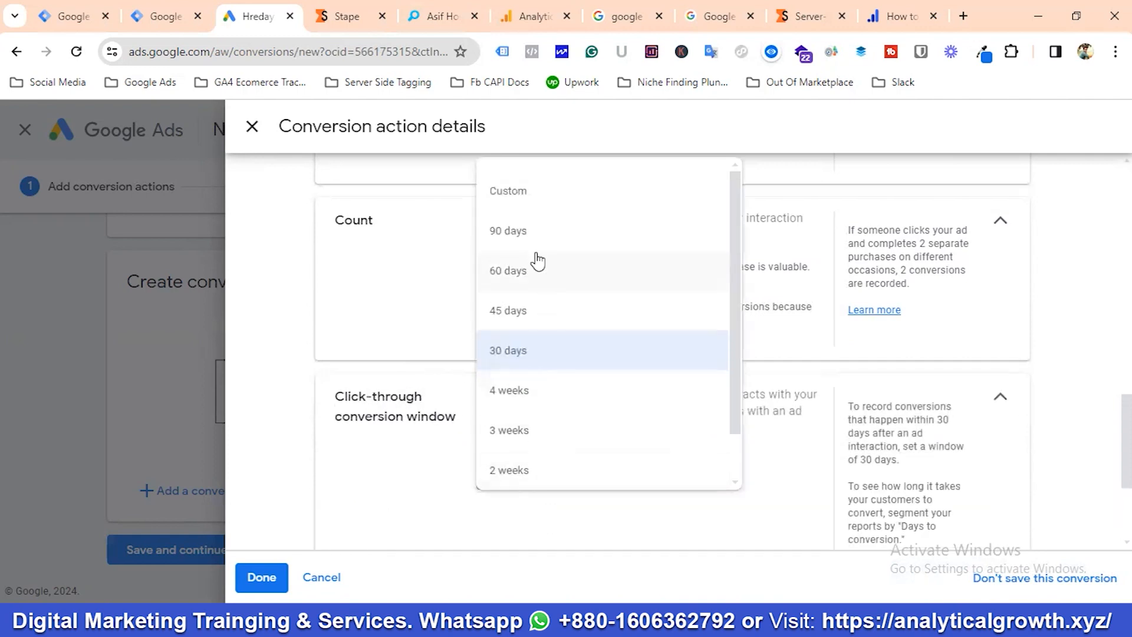
{"action": "left_click", "coordinate": [513, 236]}
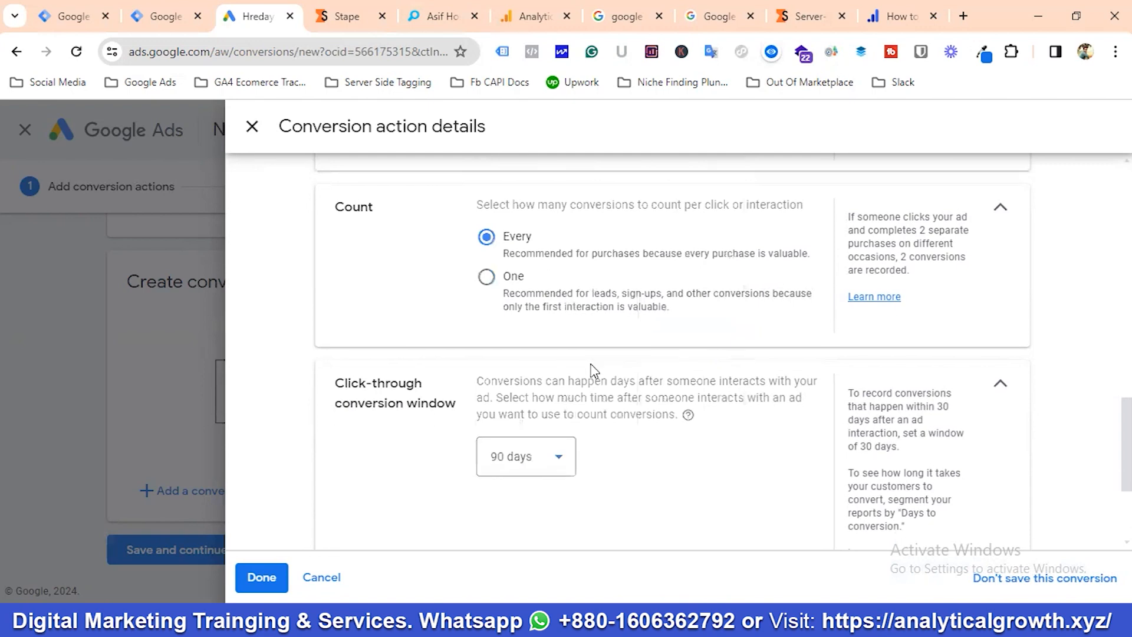
Step: Set both the engaged-view and the view-through conversion windows to 30 days
{"action": "scroll", "coordinate": [548, 387], "scroll_direction": "down", "scroll_amount": 3}
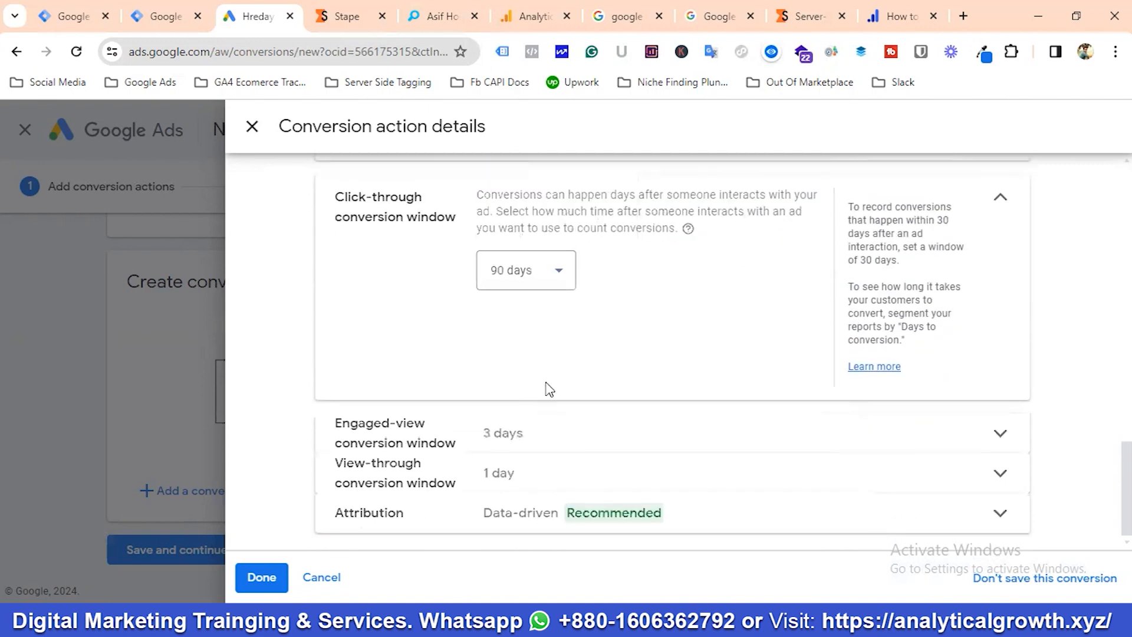
{"action": "left_click", "coordinate": [512, 442]}
{"action": "left_click", "coordinate": [533, 480]}
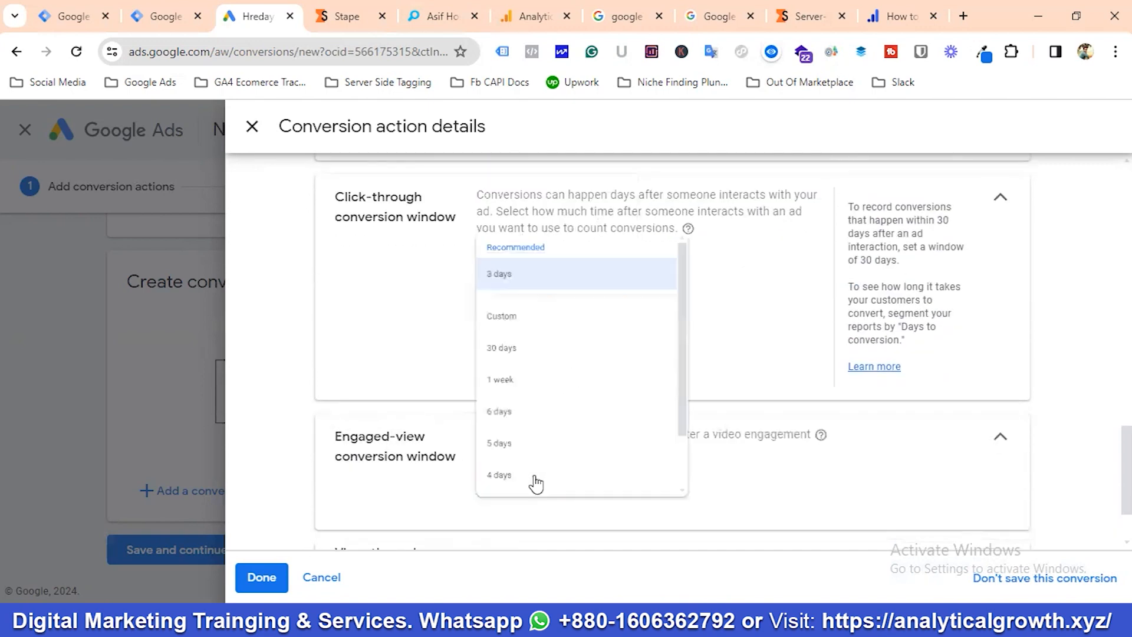
{"action": "left_click", "coordinate": [520, 318]}
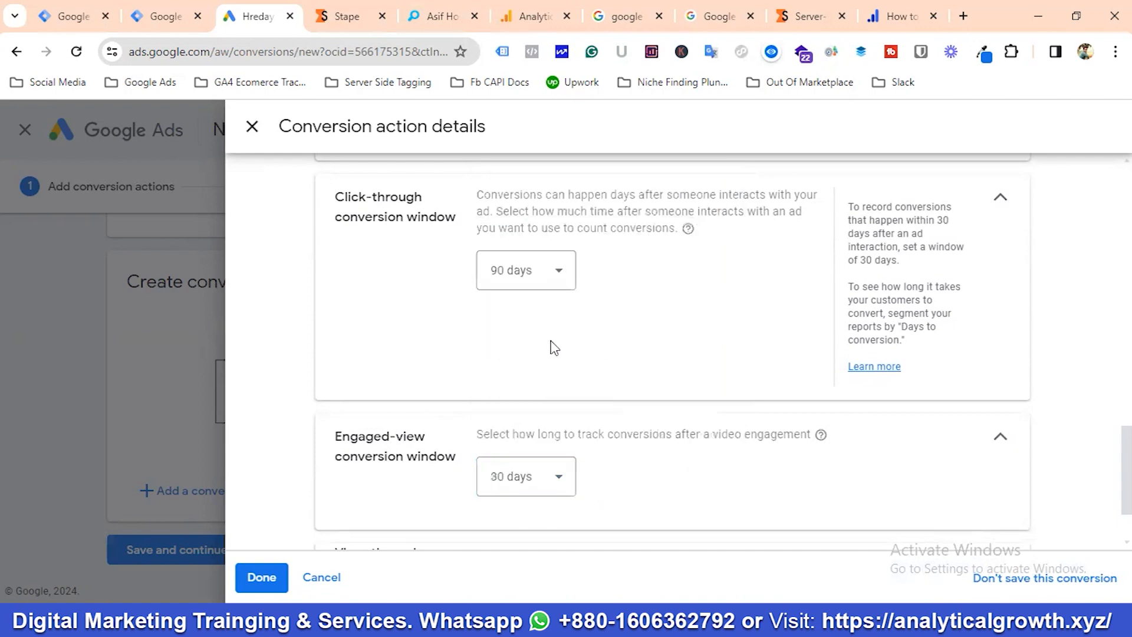
{"action": "scroll", "coordinate": [554, 354], "scroll_direction": "down", "scroll_amount": 2}
{"action": "left_click", "coordinate": [507, 479]}
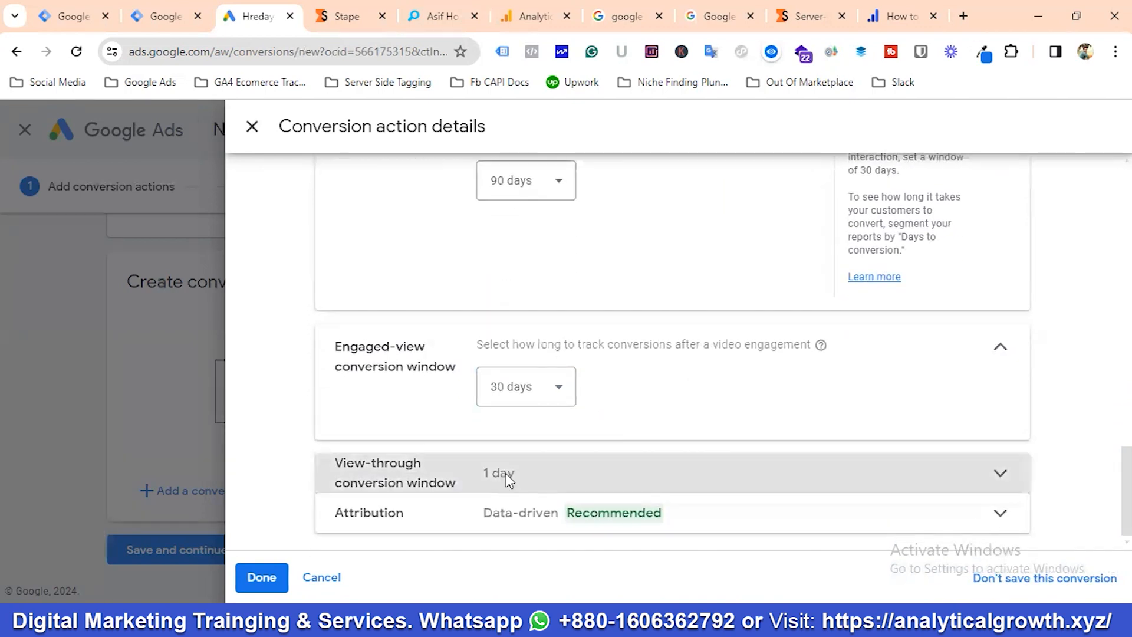
{"action": "left_click", "coordinate": [525, 535]}
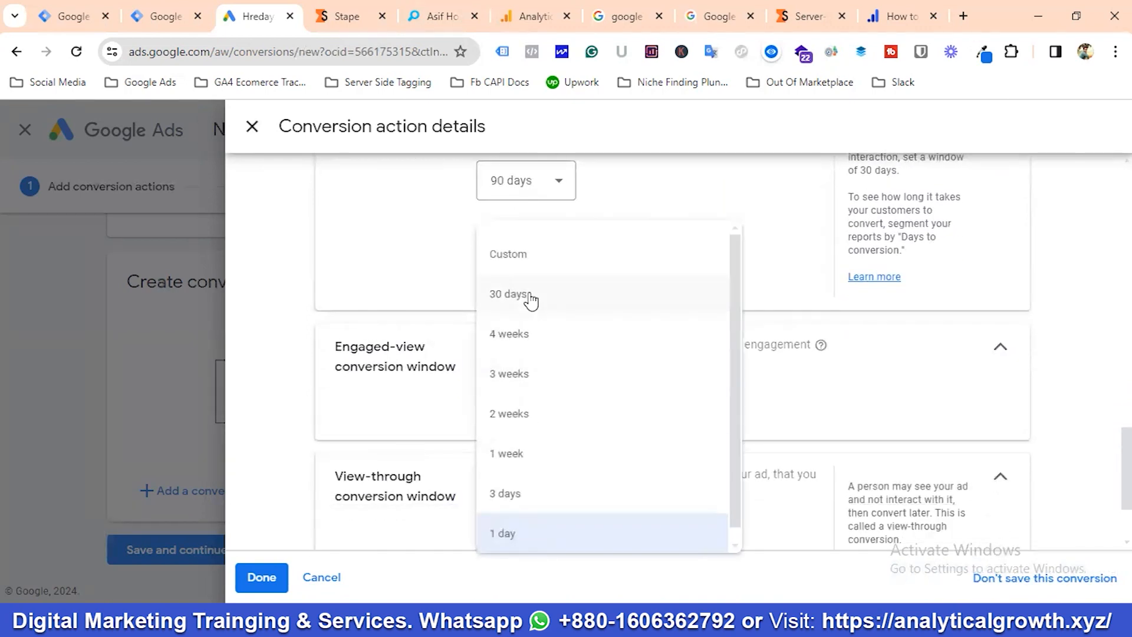
{"action": "left_click", "coordinate": [529, 296]}
Step: Finish the add-to-cart conversion action's details, then save it and continue to the tag instructions
{"action": "scroll", "coordinate": [592, 336], "scroll_direction": "down", "scroll_amount": 2}
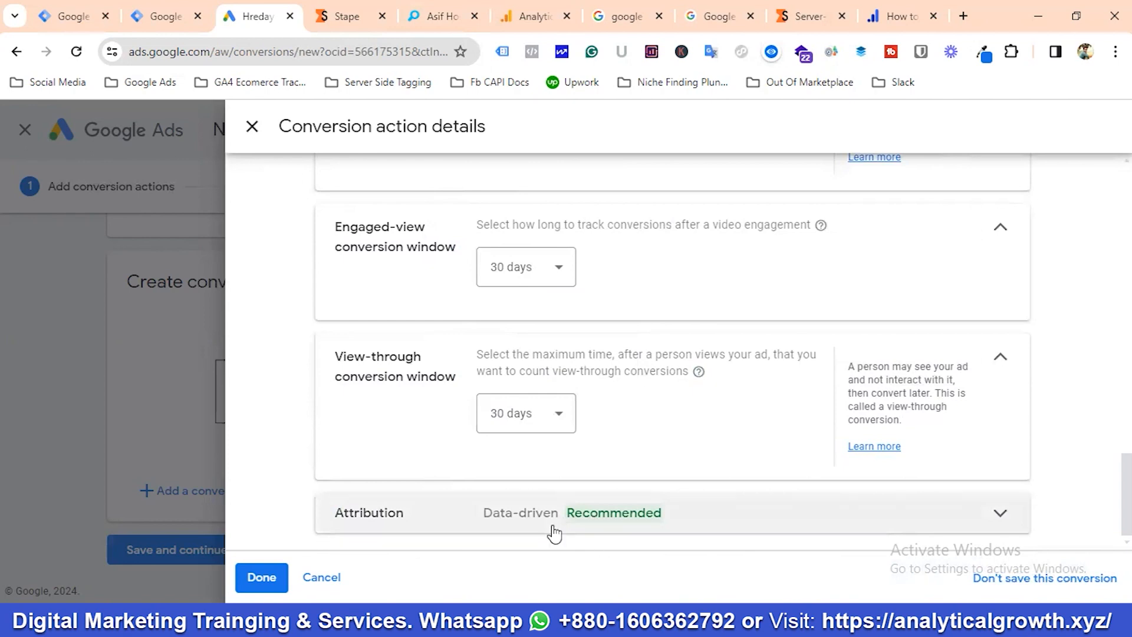
{"action": "left_click", "coordinate": [262, 577]}
{"action": "scroll", "coordinate": [374, 442], "scroll_direction": "down", "scroll_amount": 2}
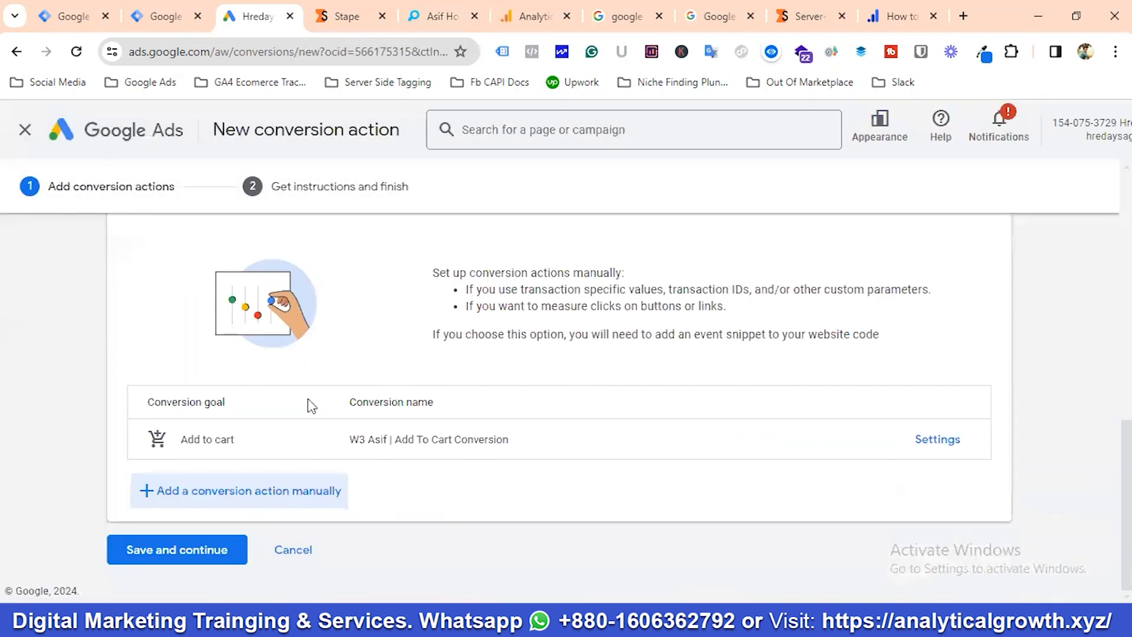
{"action": "left_click", "coordinate": [162, 556]}
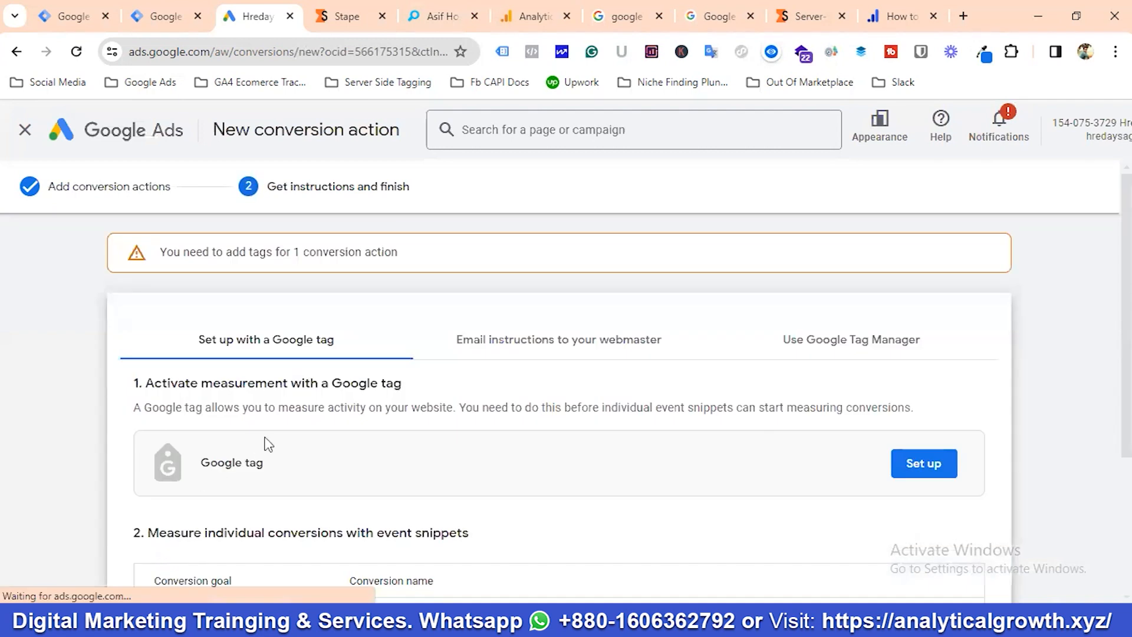
Step: Open the Google tag setup for the new conversion action and choose to install it manually
{"action": "scroll", "coordinate": [264, 442], "scroll_direction": "down", "scroll_amount": 1}
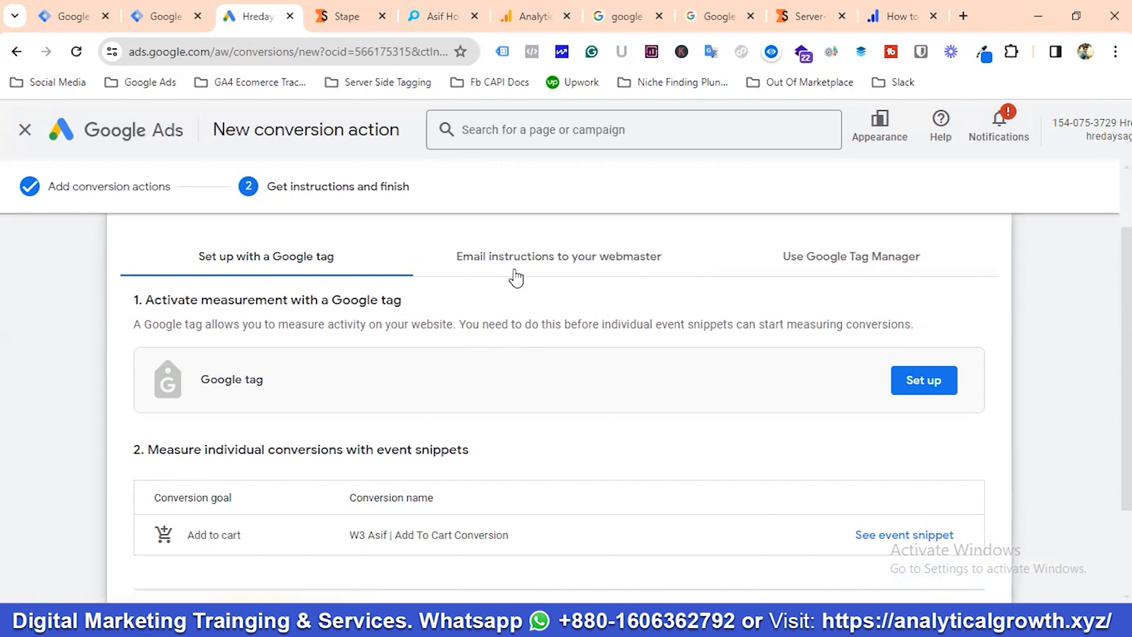
{"action": "left_click", "coordinate": [930, 380]}
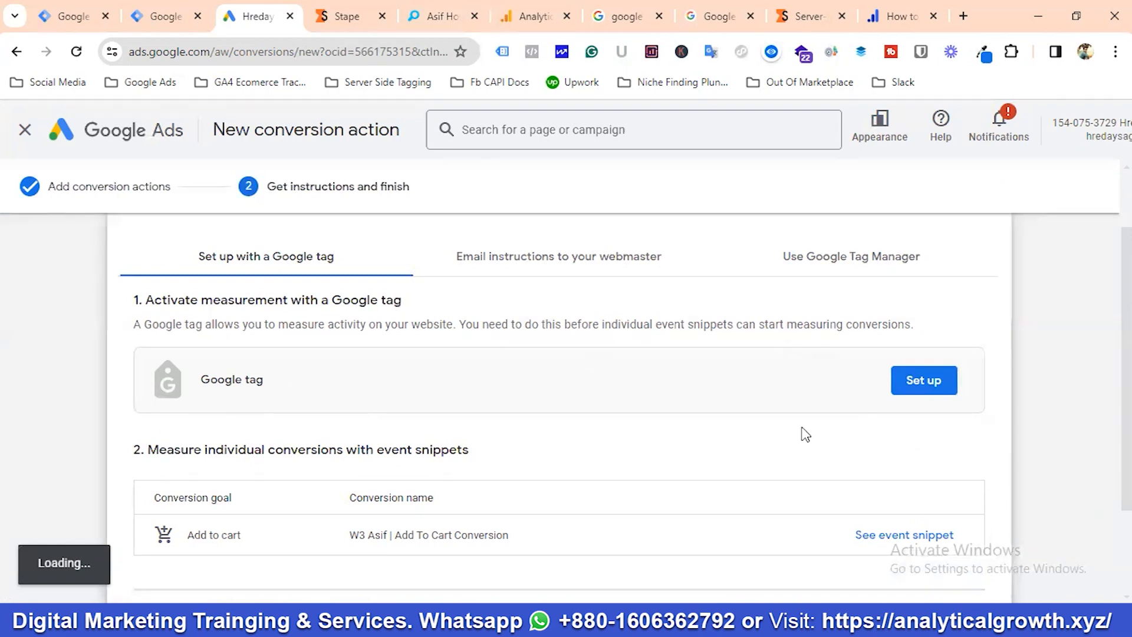
{"action": "left_click", "coordinate": [921, 383]}
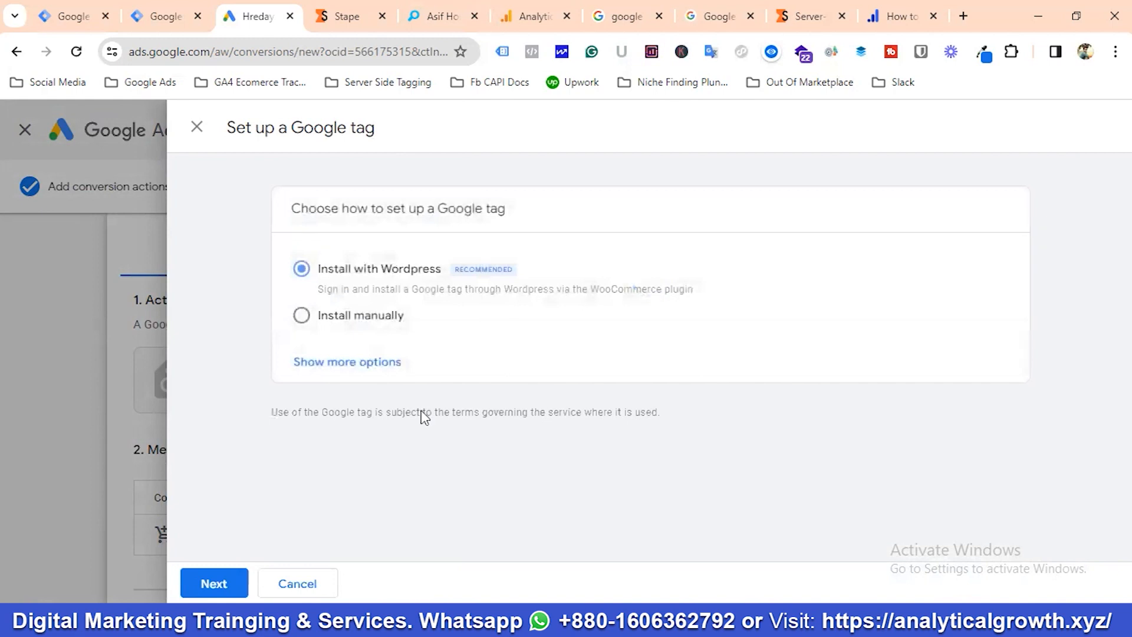
{"action": "left_click", "coordinate": [333, 323]}
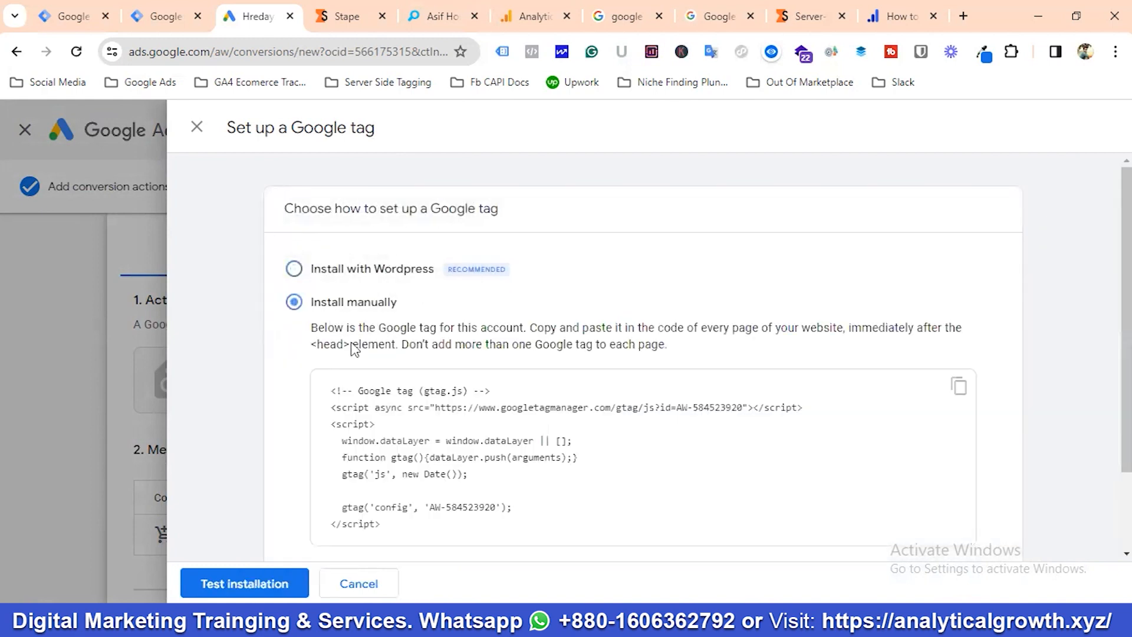
Step: Copy the AW tag ID from the config line of the Google tag code
{"action": "scroll", "coordinate": [411, 479], "scroll_direction": "down", "scroll_amount": 1}
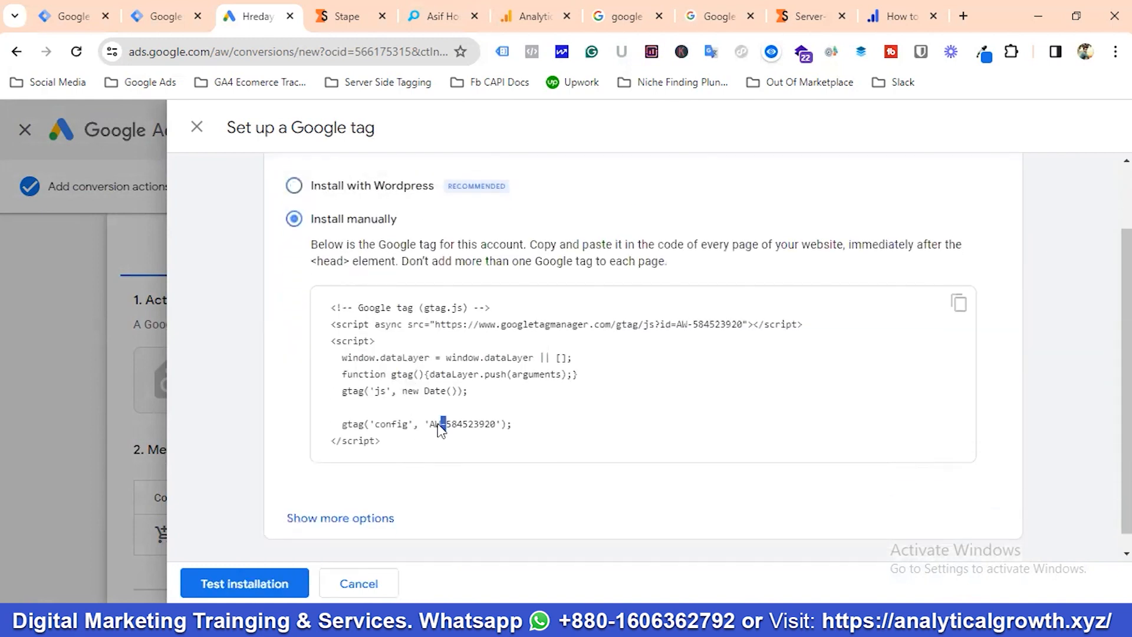
{"action": "triple_click", "coordinate": [441, 424]}
{"action": "left_click", "coordinate": [435, 430]}
{"action": "left_click_drag", "start_coordinate": [431, 429], "coordinate": [491, 432]}
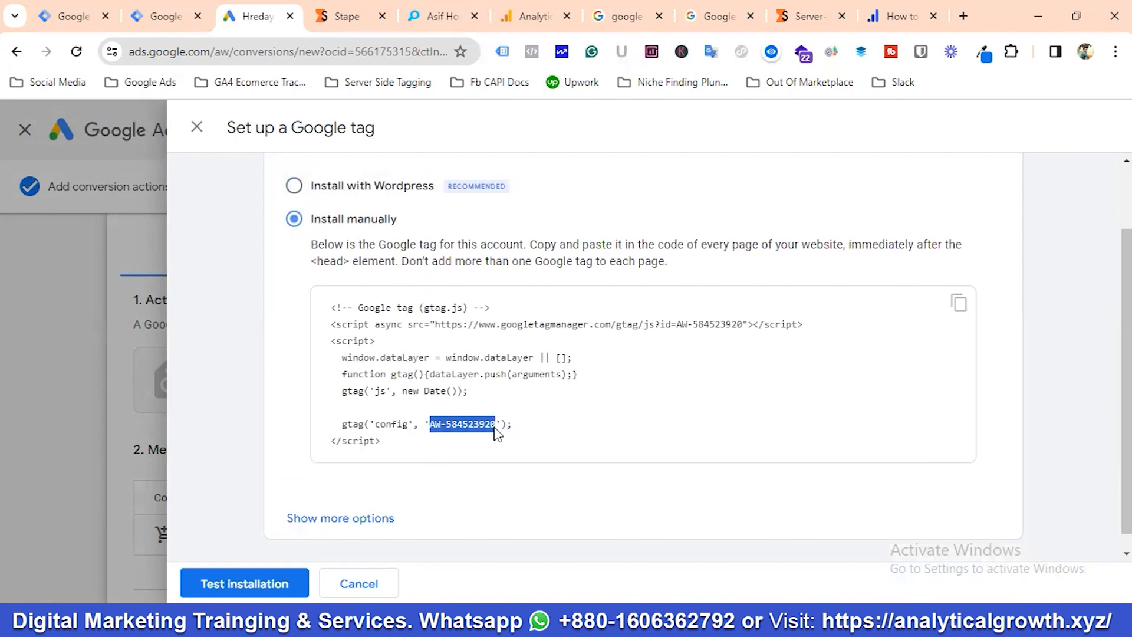
{"action": "right_click", "coordinate": [473, 431]}
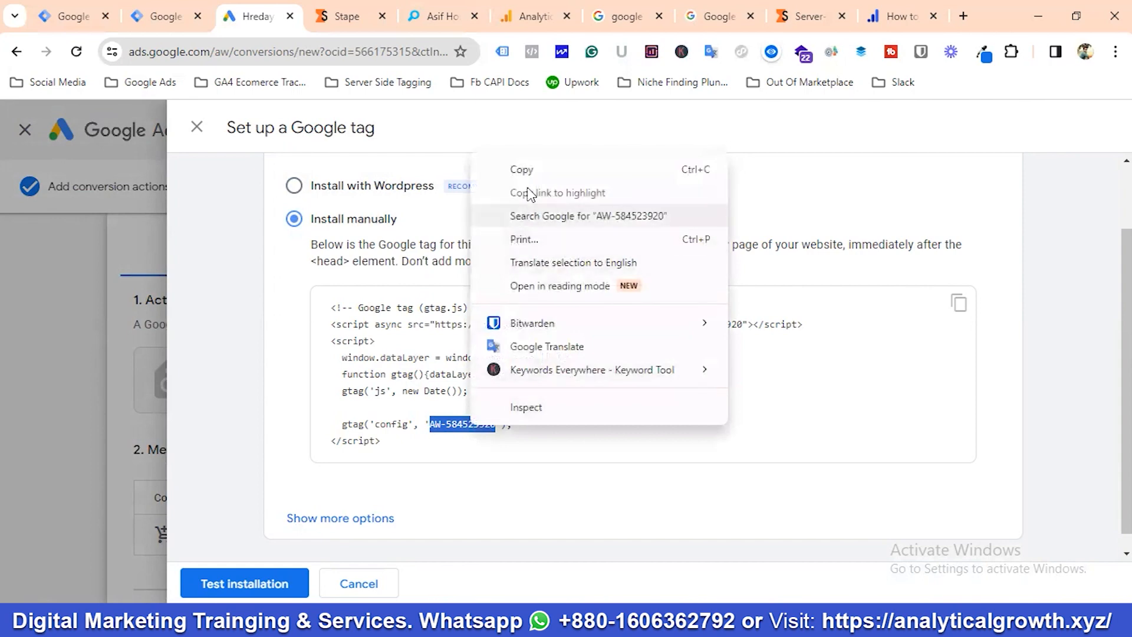
{"action": "left_click", "coordinate": [522, 170]}
Step: Switch to the web container in Google Tag Manager and enter the copied AW tag ID in the untitled Google Tag
{"action": "left_click", "coordinate": [78, 14]}
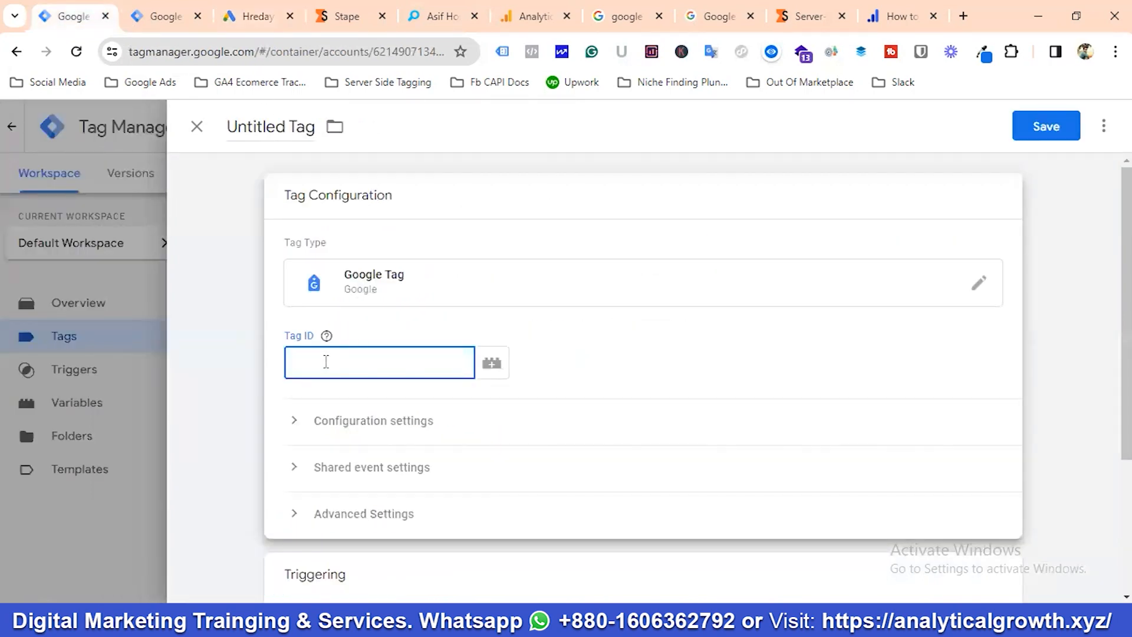
{"action": "type", "text": "AW-584523920"}
{"action": "left_click", "coordinate": [348, 399]}
Step: Add the All Pages trigger to the untitled Google Tag
{"action": "scroll", "coordinate": [554, 356], "scroll_direction": "down", "scroll_amount": 3}
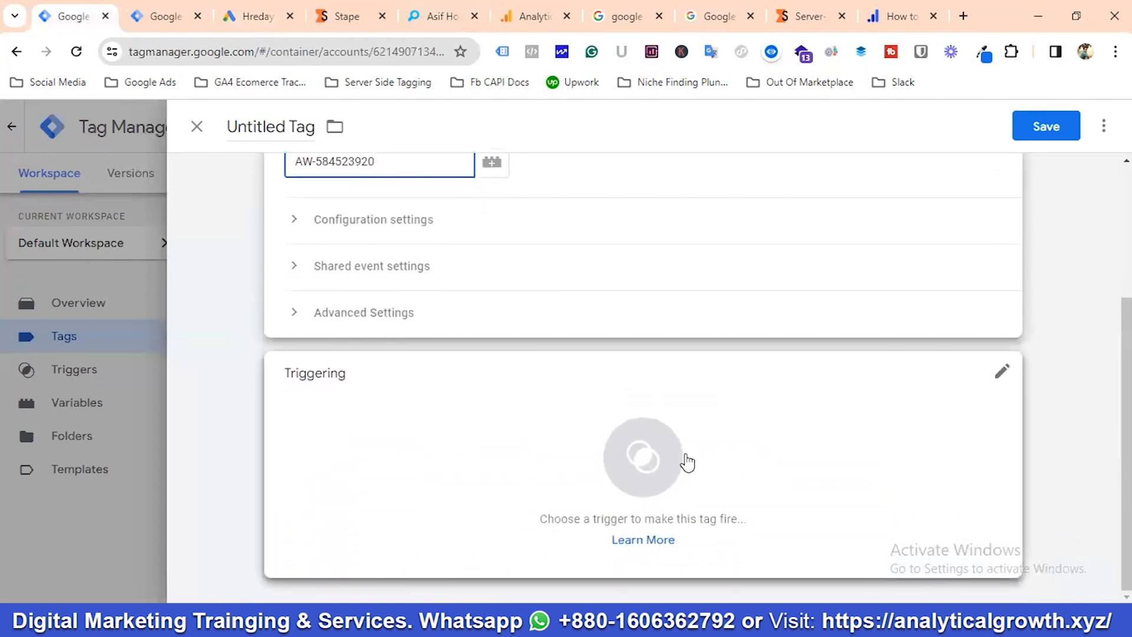
{"action": "left_click", "coordinate": [655, 462]}
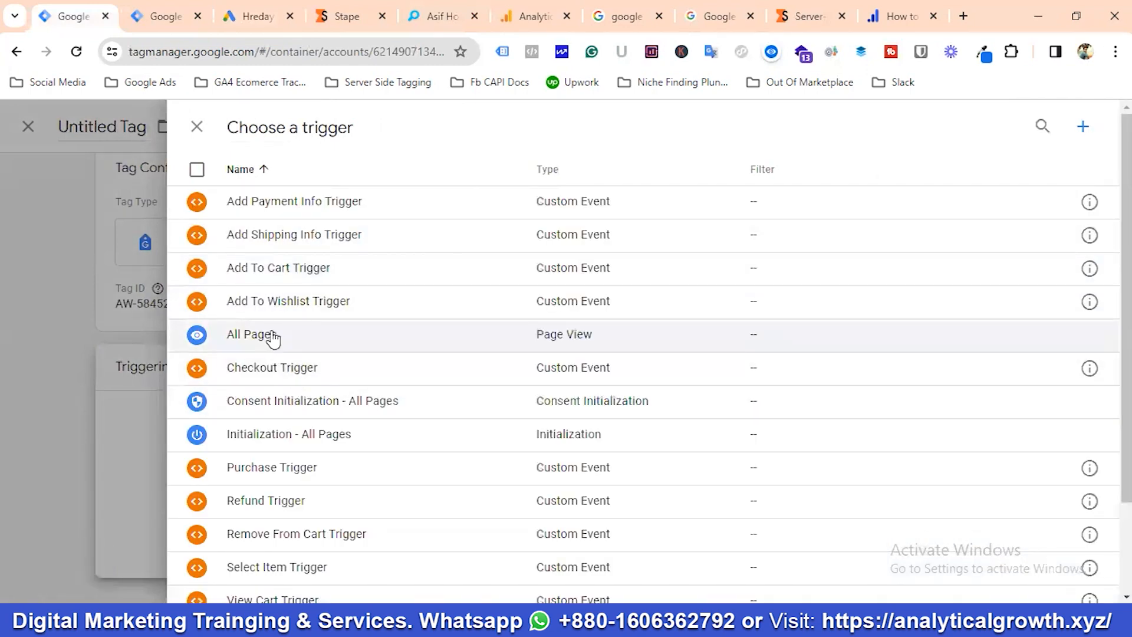
{"action": "left_click", "coordinate": [271, 333]}
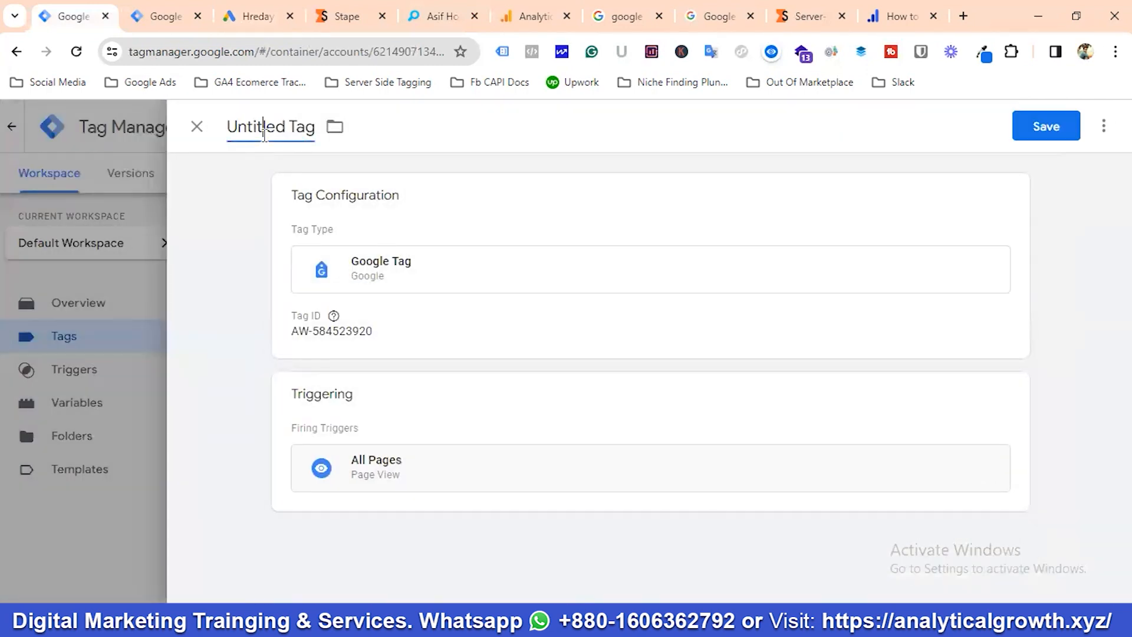
Step: Rename the untitled Google Tag as "Google Tag For Google Ads" and save it
{"action": "left_click", "coordinate": [265, 130]}
{"action": "key", "text": "BackSpace"}
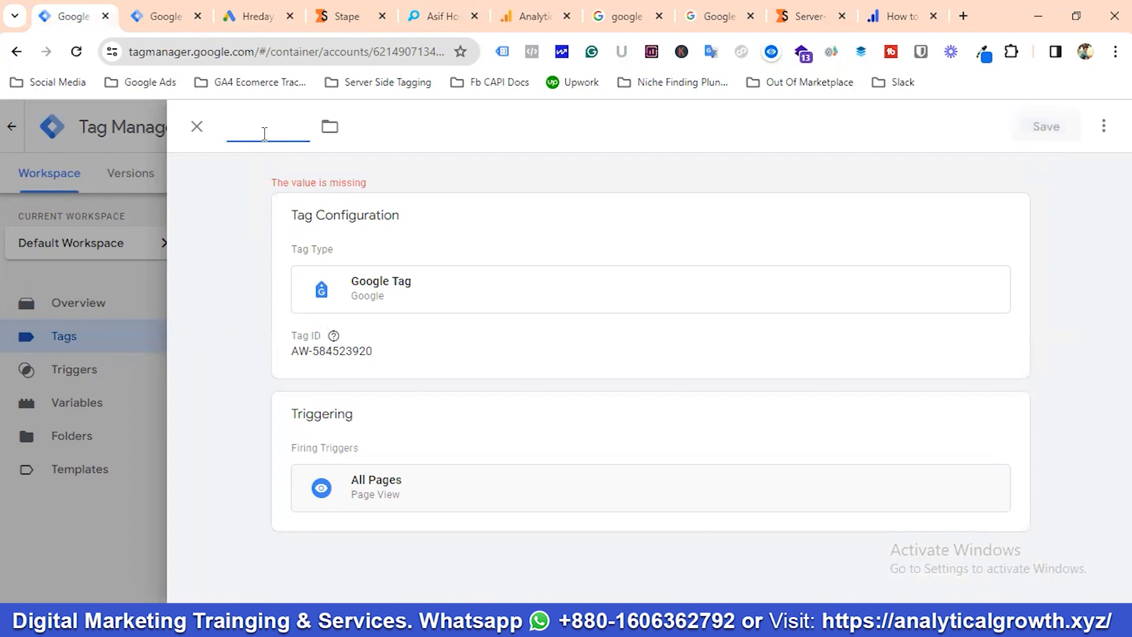
{"action": "type", "text": "Google"}
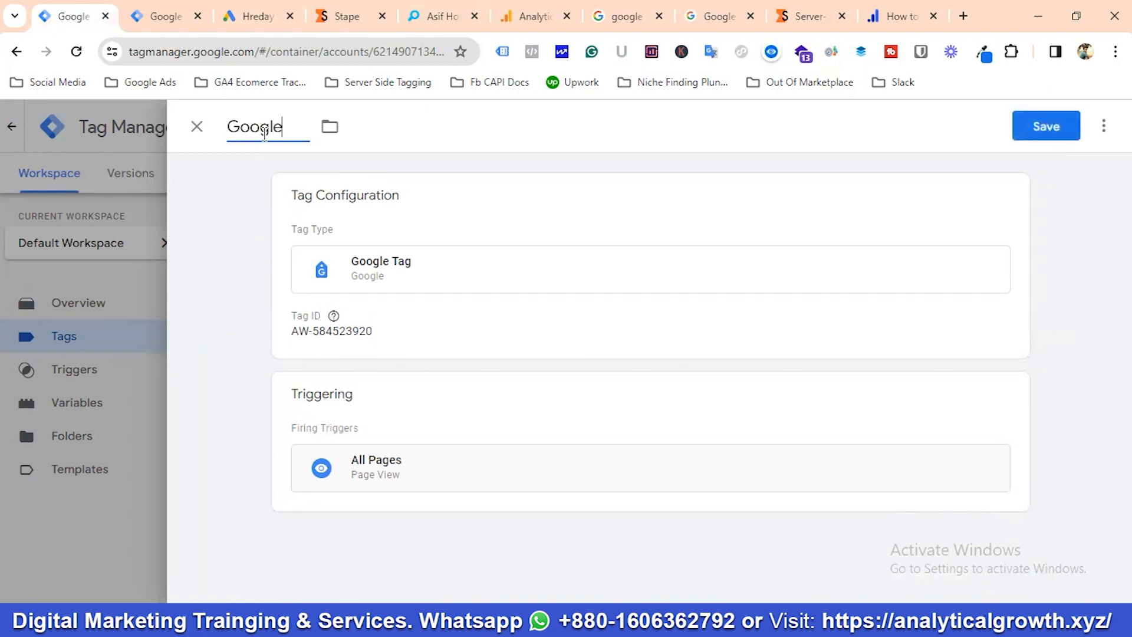
{"action": "type", "text": " Tag For G"}
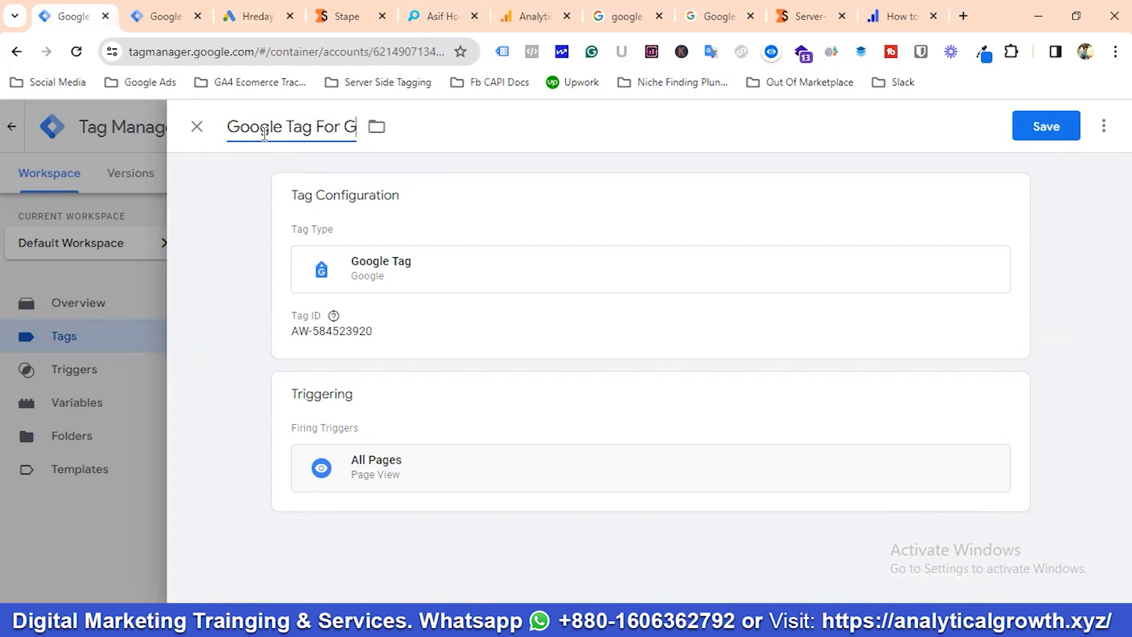
{"action": "type", "text": "oogle Ads"}
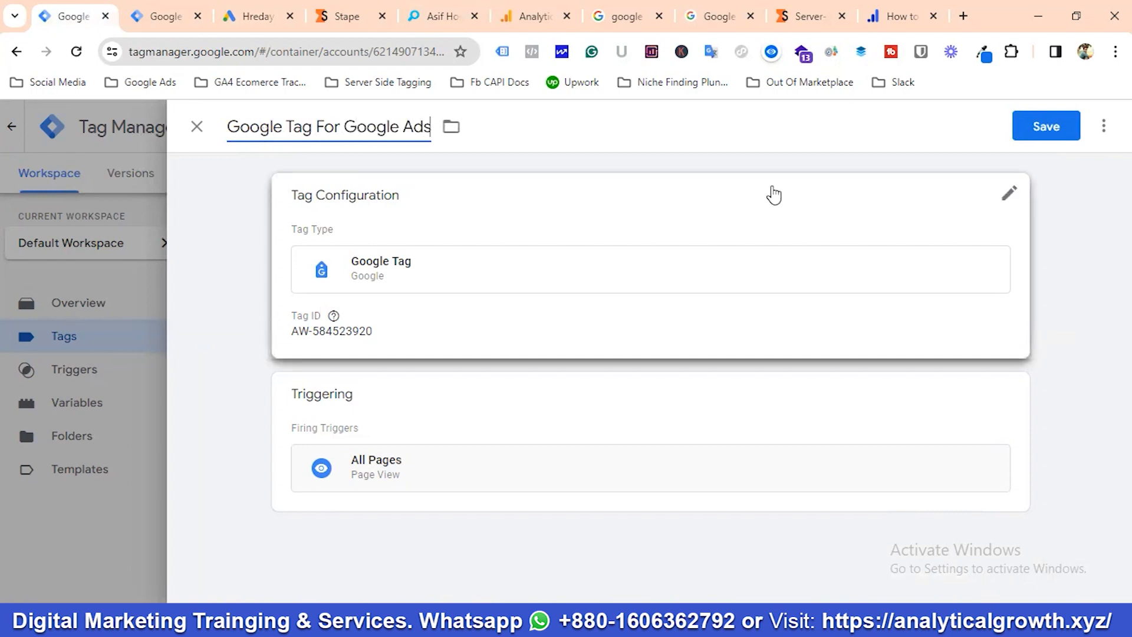
{"action": "left_click", "coordinate": [1055, 126]}
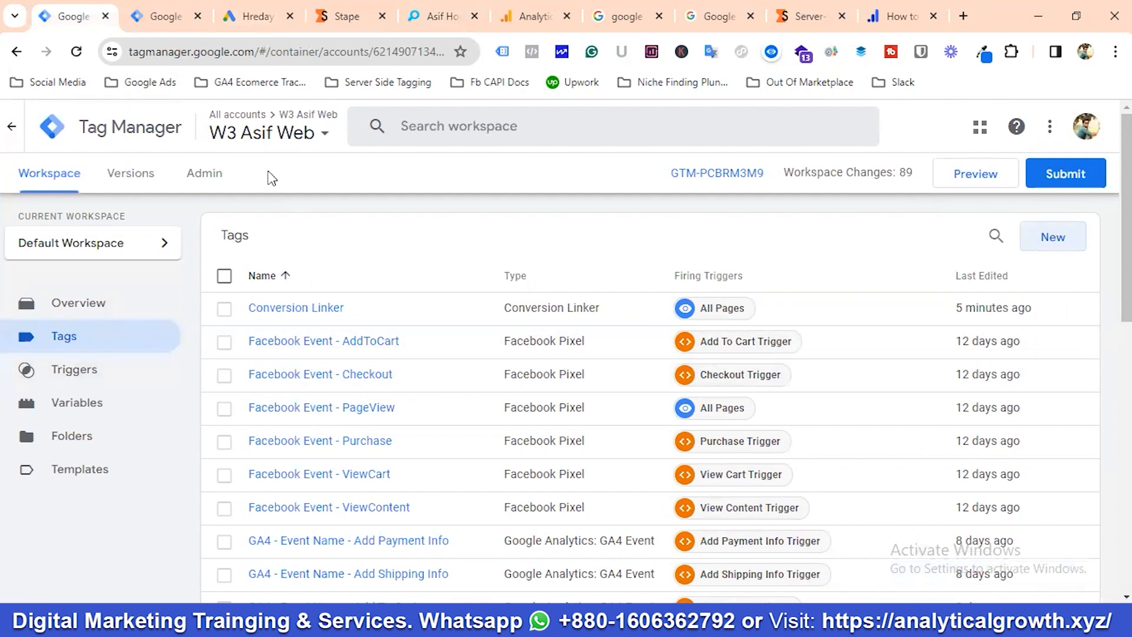
Step: Switch to Google Ads, leave the Google tag setup and display the Google Tag Manager instructions for the add-to-cart conversion
{"action": "left_click", "coordinate": [241, 23]}
{"action": "scroll", "coordinate": [437, 435], "scroll_direction": "down", "scroll_amount": 1}
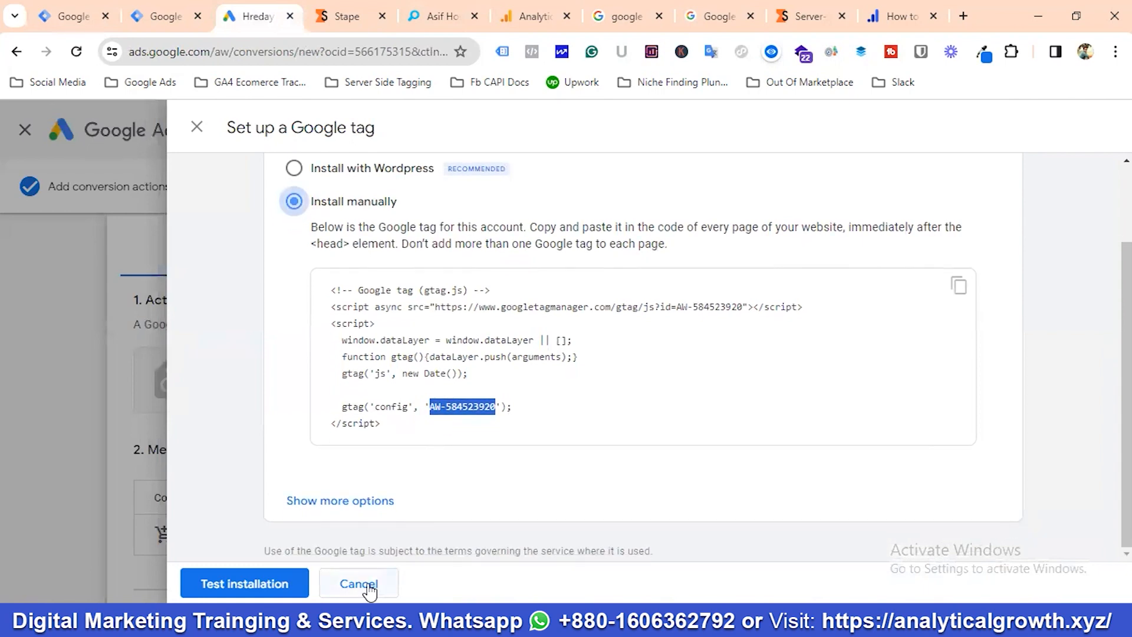
{"action": "left_click", "coordinate": [359, 583]}
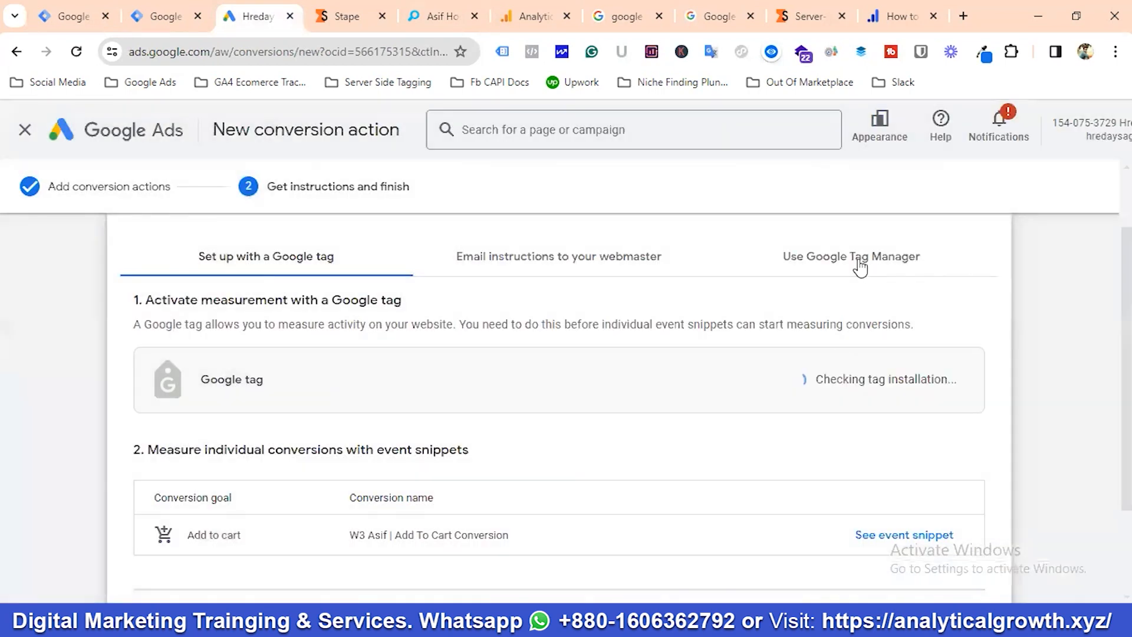
{"action": "left_click", "coordinate": [873, 267]}
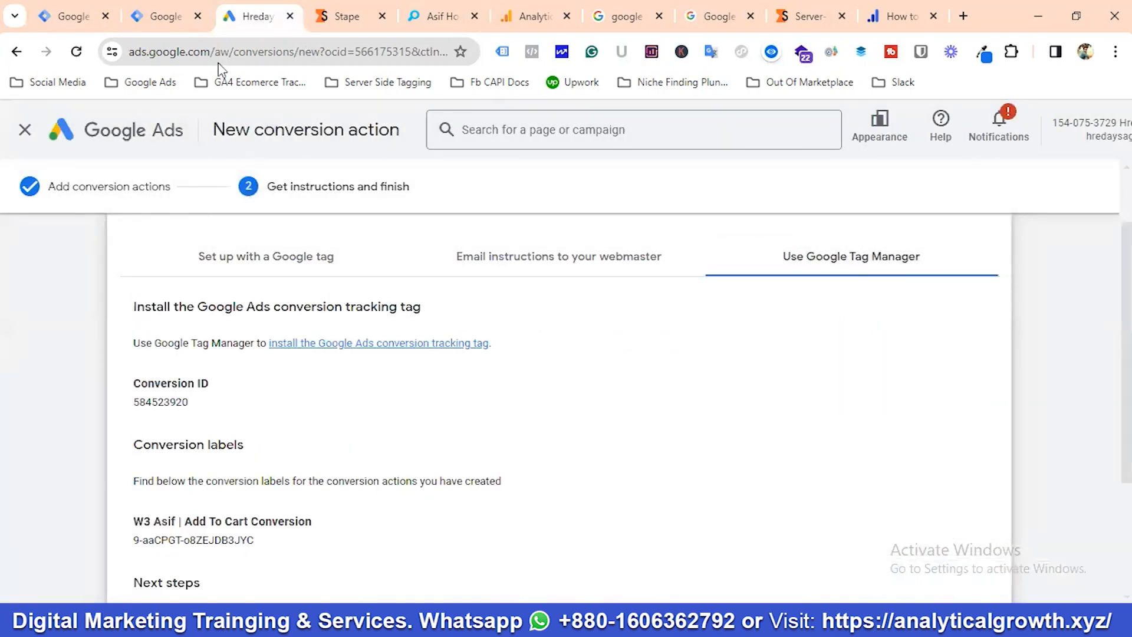
Step: Return to the web container in Google Tag Manager and start a new tag named "Google Ads - Event Name - Add To Cart"
{"action": "left_click", "coordinate": [74, 12]}
{"action": "scroll", "coordinate": [413, 361], "scroll_direction": "down", "scroll_amount": 2}
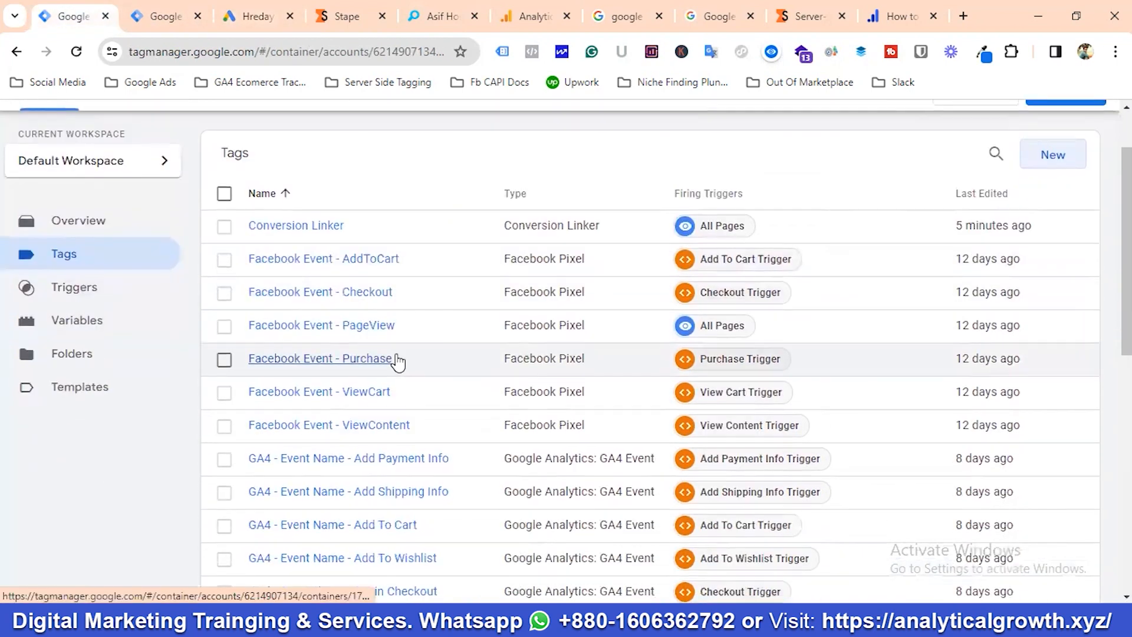
{"action": "scroll", "coordinate": [1036, 239], "scroll_direction": "up", "scroll_amount": 2}
{"action": "left_click", "coordinate": [1055, 236]}
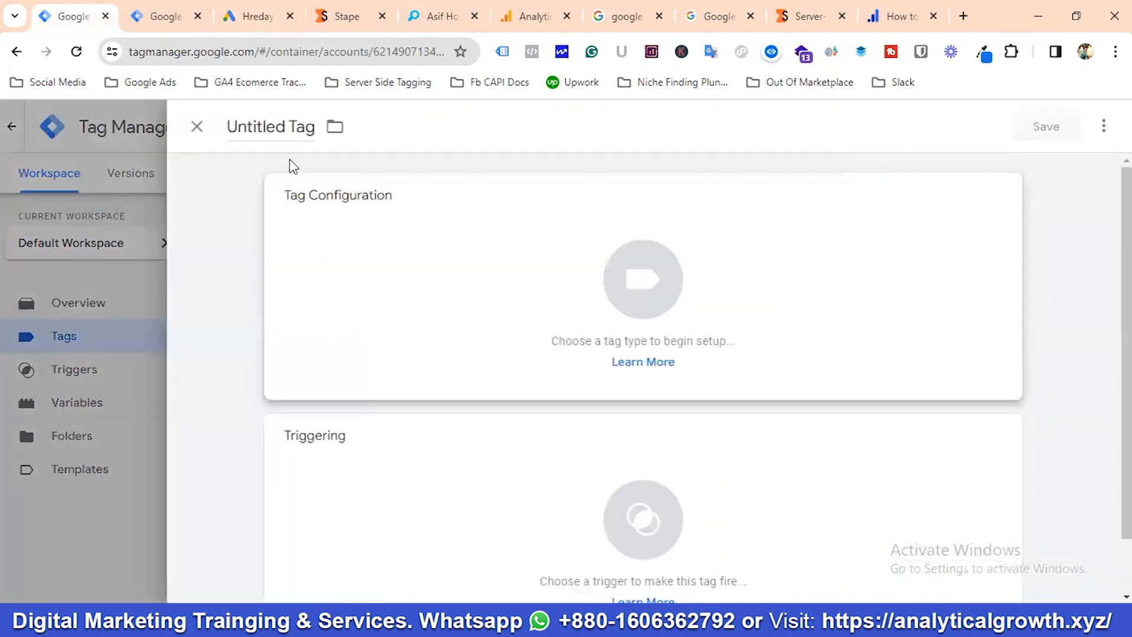
{"action": "left_click", "coordinate": [284, 125]}
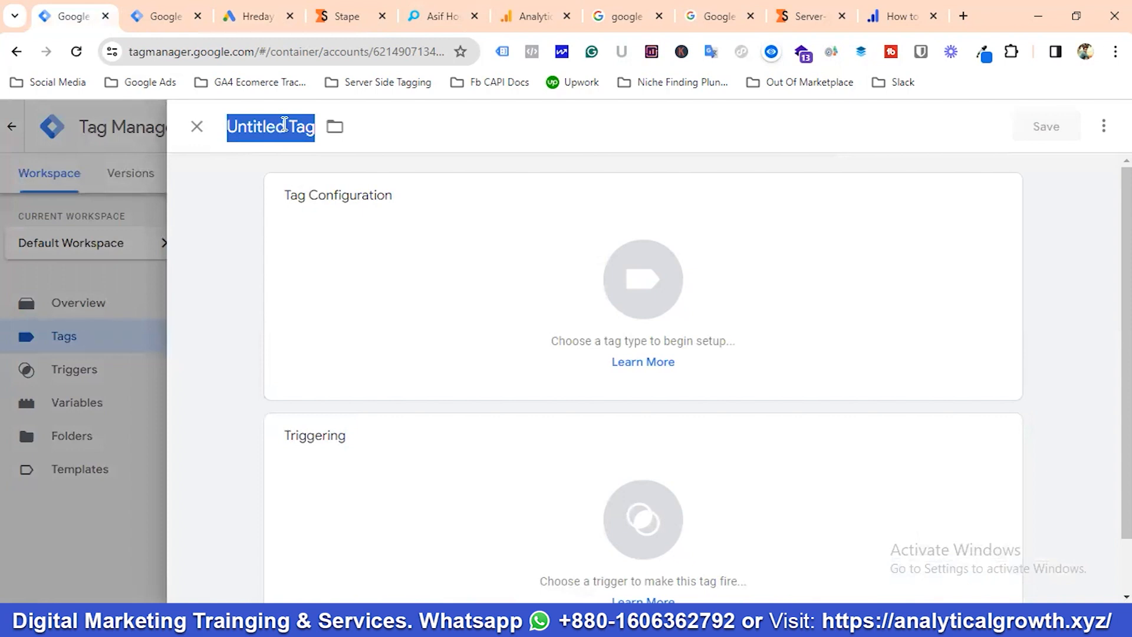
{"action": "key", "text": "BackSpace"}
{"action": "type", "text": "Goo"}
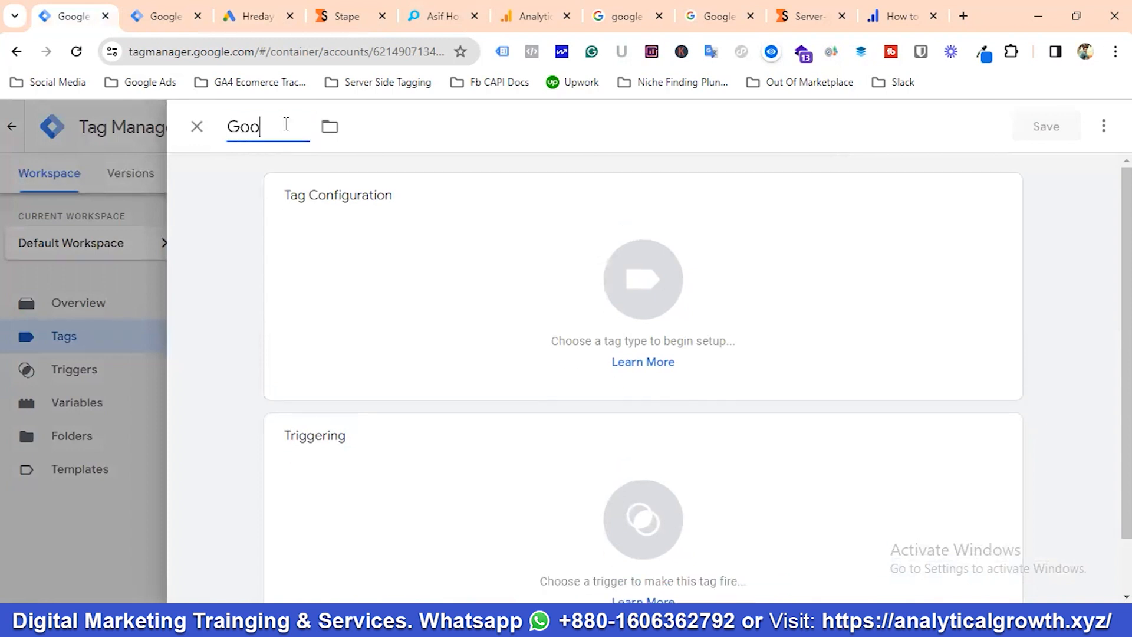
{"action": "type", "text": "gle Ads"}
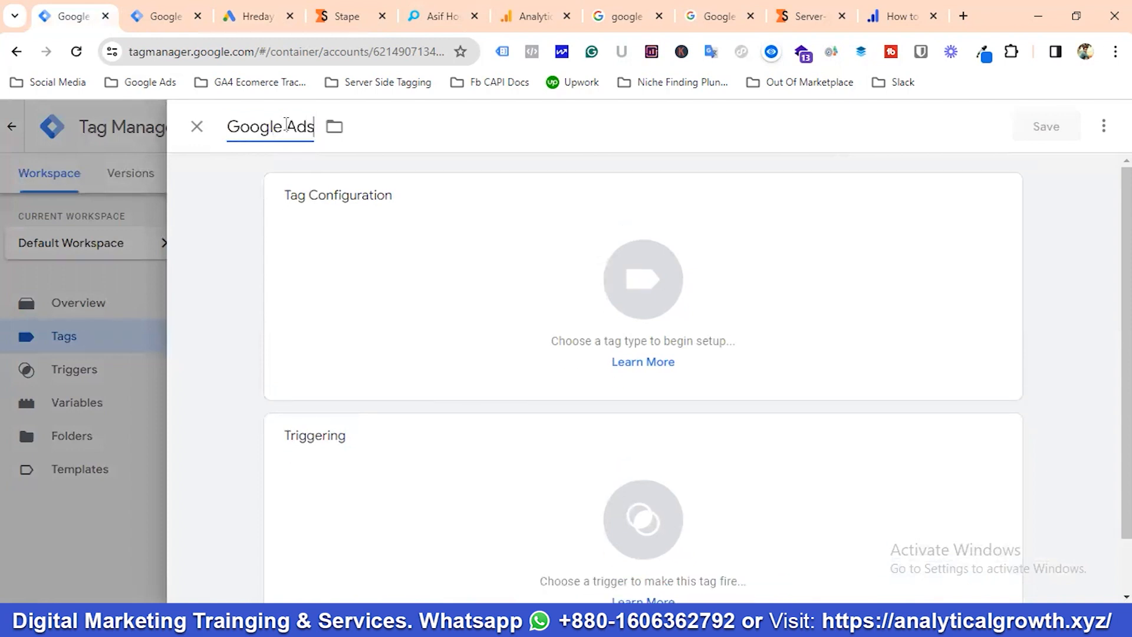
{"action": "type", "text": " - Event "}
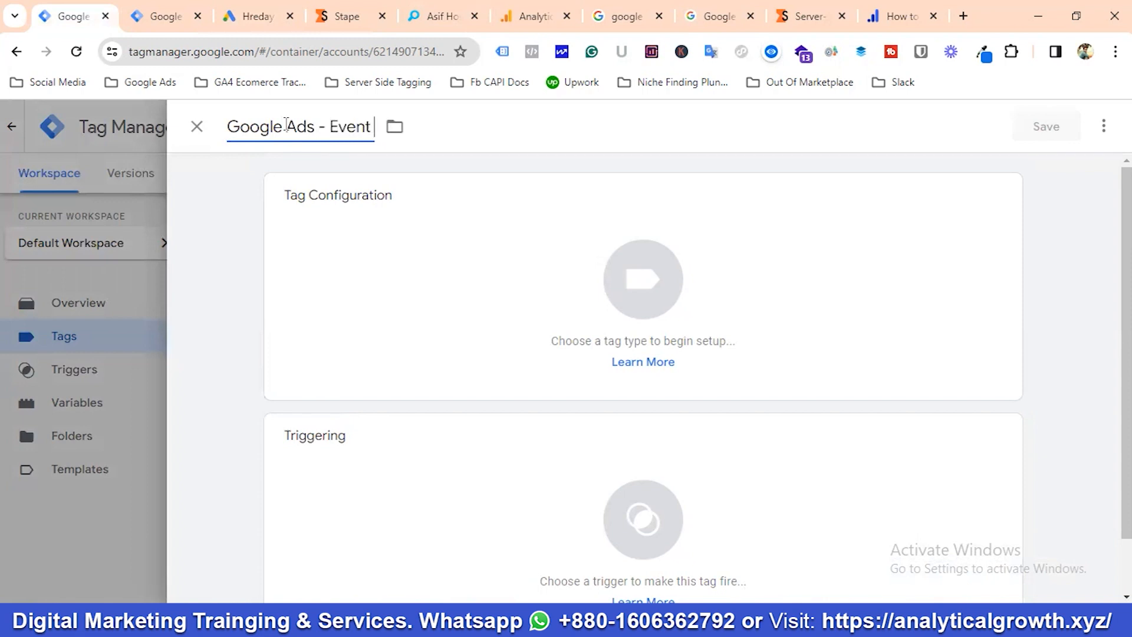
{"action": "type", "text": "Name - Add To Cart"}
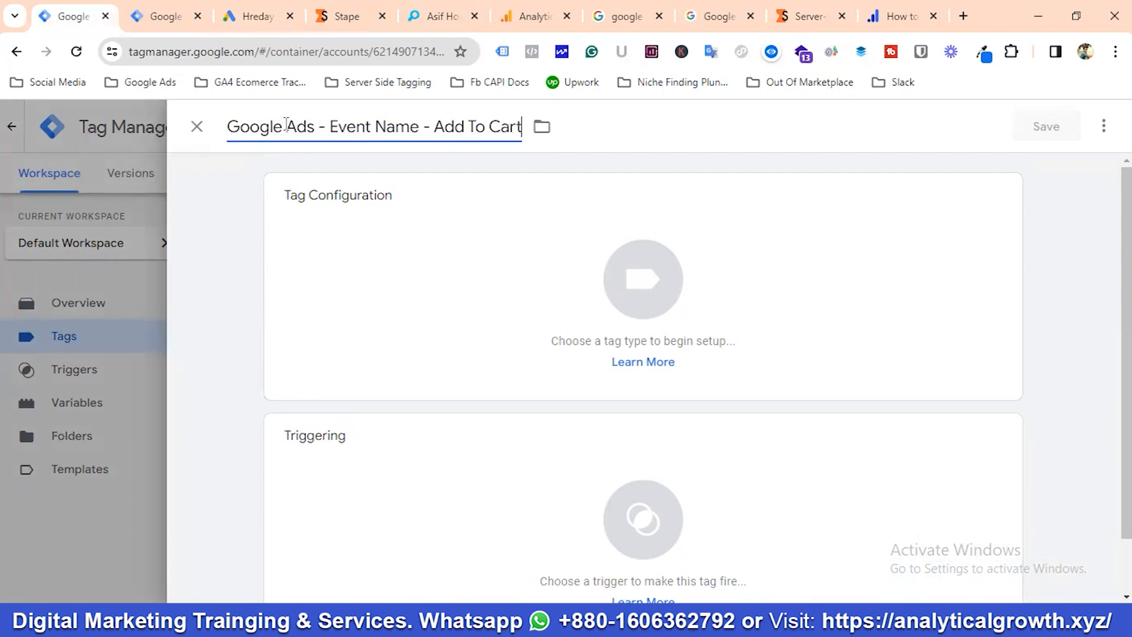
Step: Set the new add-to-cart tag's type to Google Ads Conversion Tracking
{"action": "left_click", "coordinate": [644, 278]}
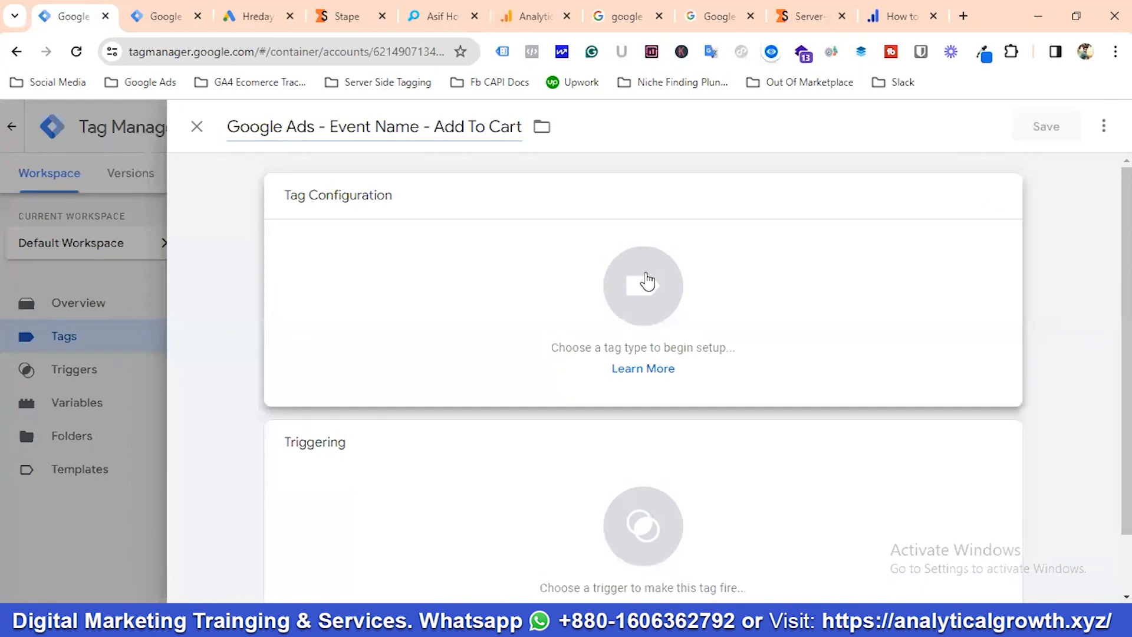
{"action": "left_click", "coordinate": [647, 281]}
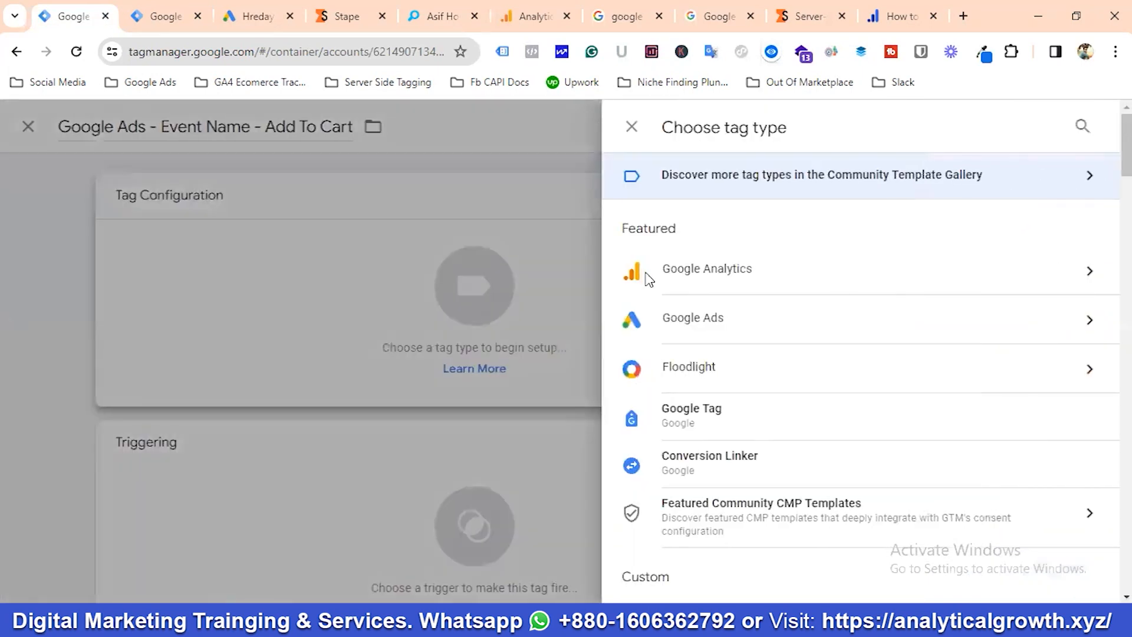
{"action": "left_click", "coordinate": [705, 320]}
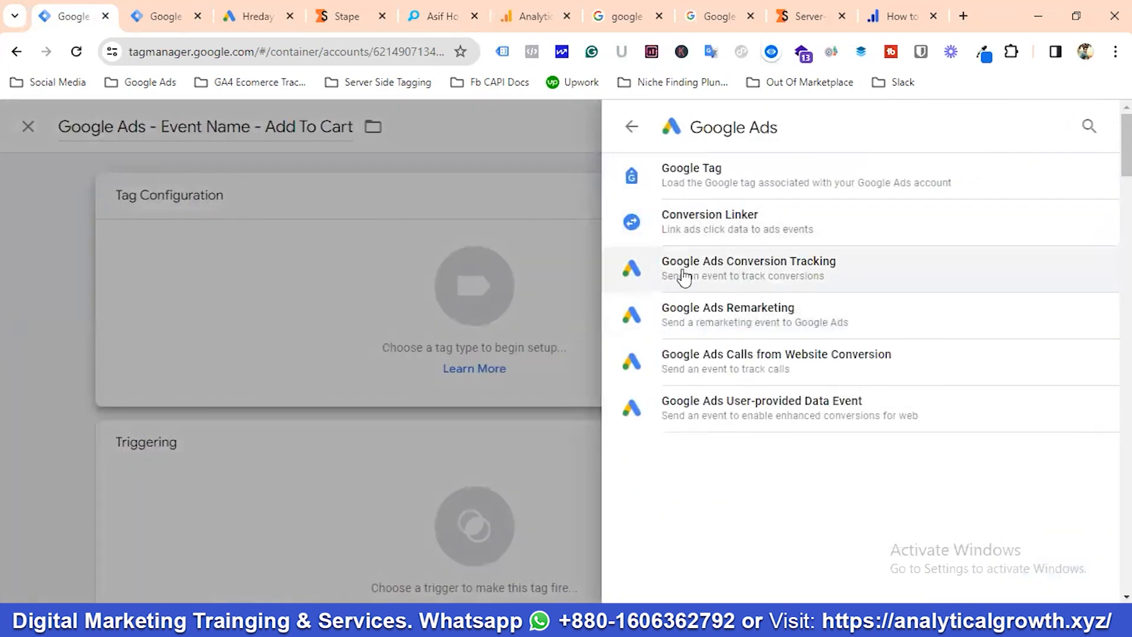
{"action": "left_click", "coordinate": [737, 266]}
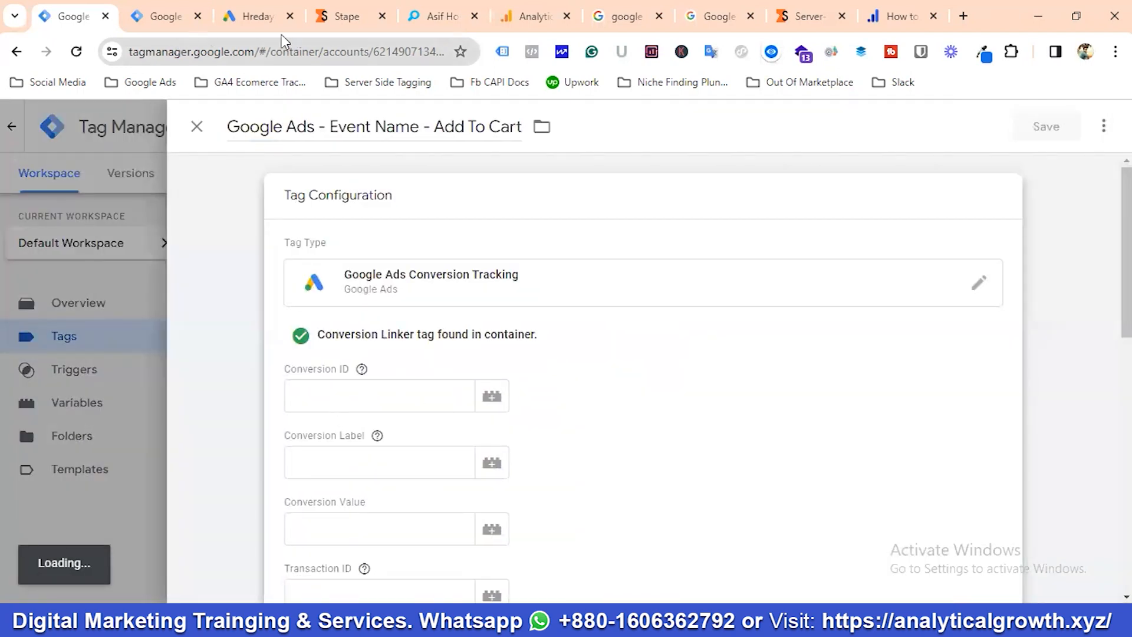
Step: Review which conversion fields and data options the add-to-cart tag offers, and discard the unsaved tag
{"action": "mouse_move", "coordinate": [391, 366]}
{"action": "scroll", "coordinate": [337, 363], "scroll_direction": "down", "scroll_amount": 2}
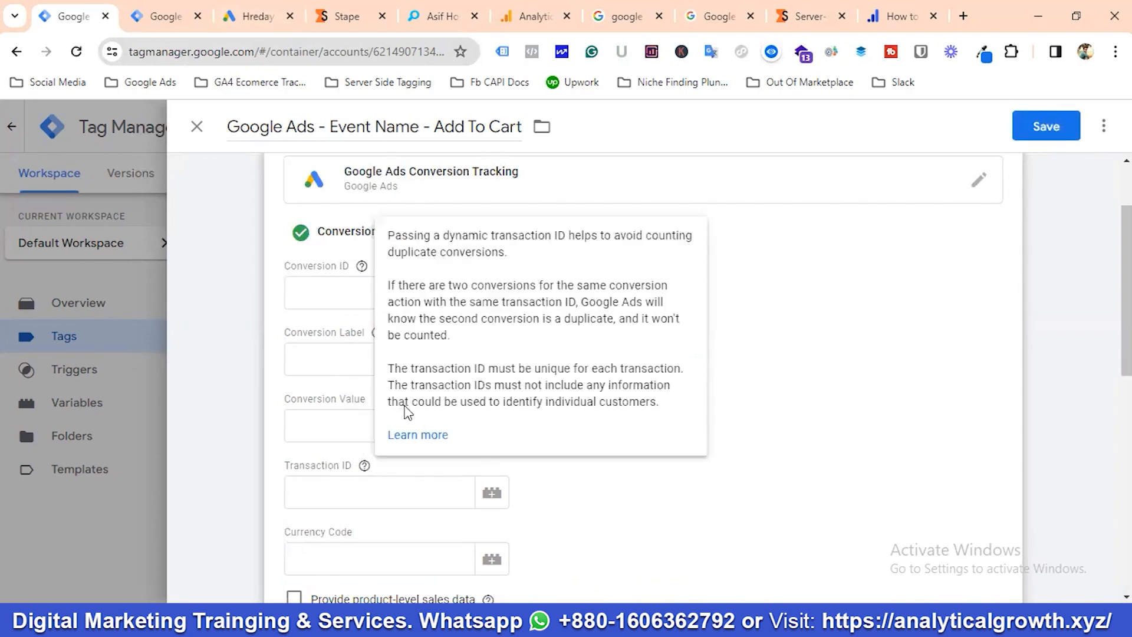
{"action": "scroll", "coordinate": [427, 492], "scroll_direction": "down", "scroll_amount": 2}
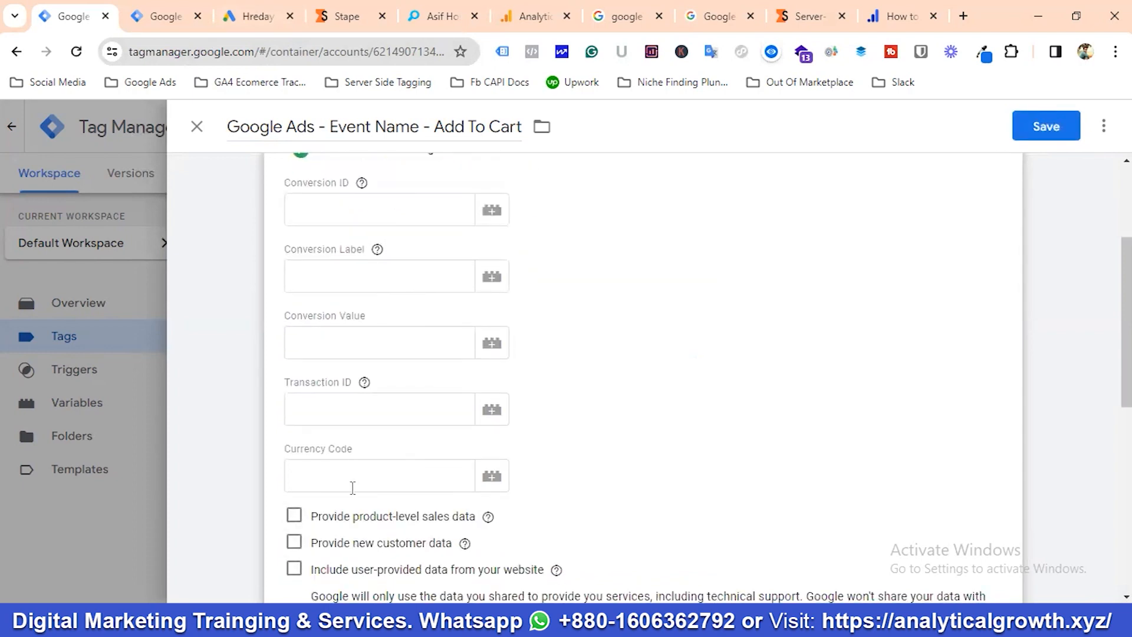
{"action": "scroll", "coordinate": [389, 487], "scroll_direction": "down", "scroll_amount": 4}
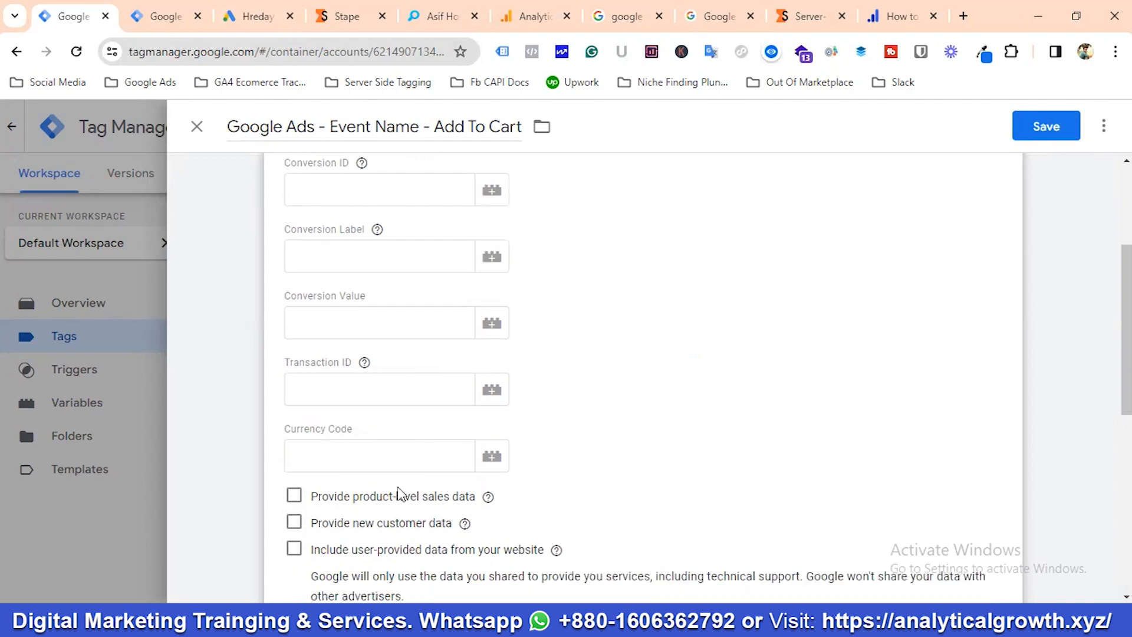
{"action": "scroll", "coordinate": [435, 500], "scroll_direction": "up", "scroll_amount": 2}
{"action": "scroll", "coordinate": [435, 500], "scroll_direction": "up", "scroll_amount": 2}
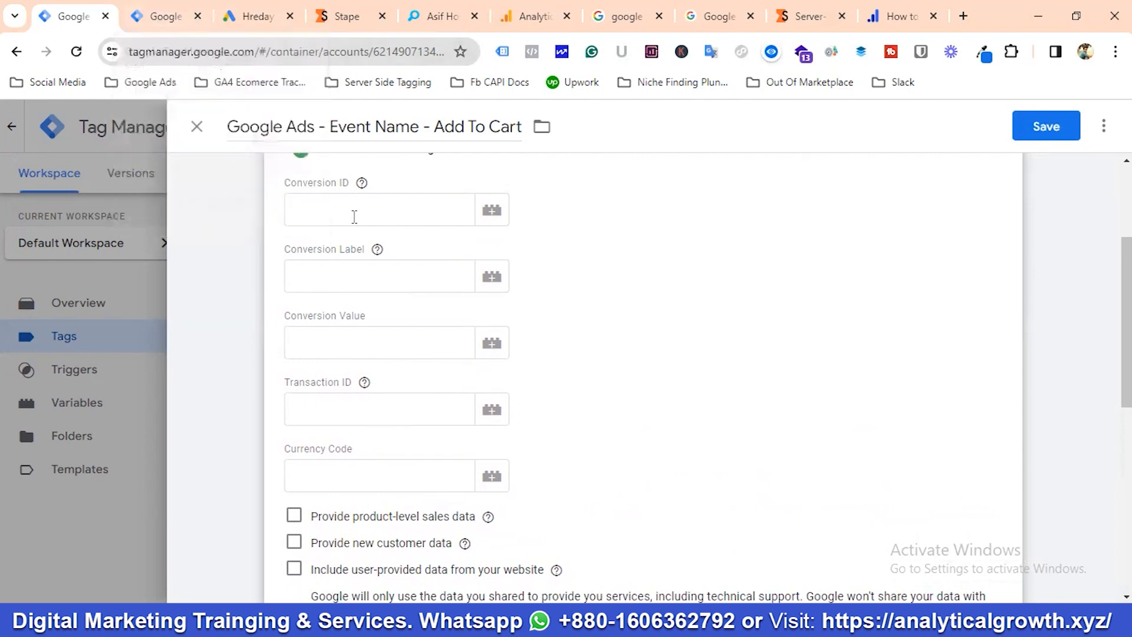
{"action": "scroll", "coordinate": [467, 273], "scroll_direction": "up", "scroll_amount": 3}
{"action": "scroll", "coordinate": [485, 255], "scroll_direction": "down", "scroll_amount": 6}
{"action": "scroll", "coordinate": [493, 265], "scroll_direction": "down", "scroll_amount": 3}
{"action": "left_click", "coordinate": [197, 126]}
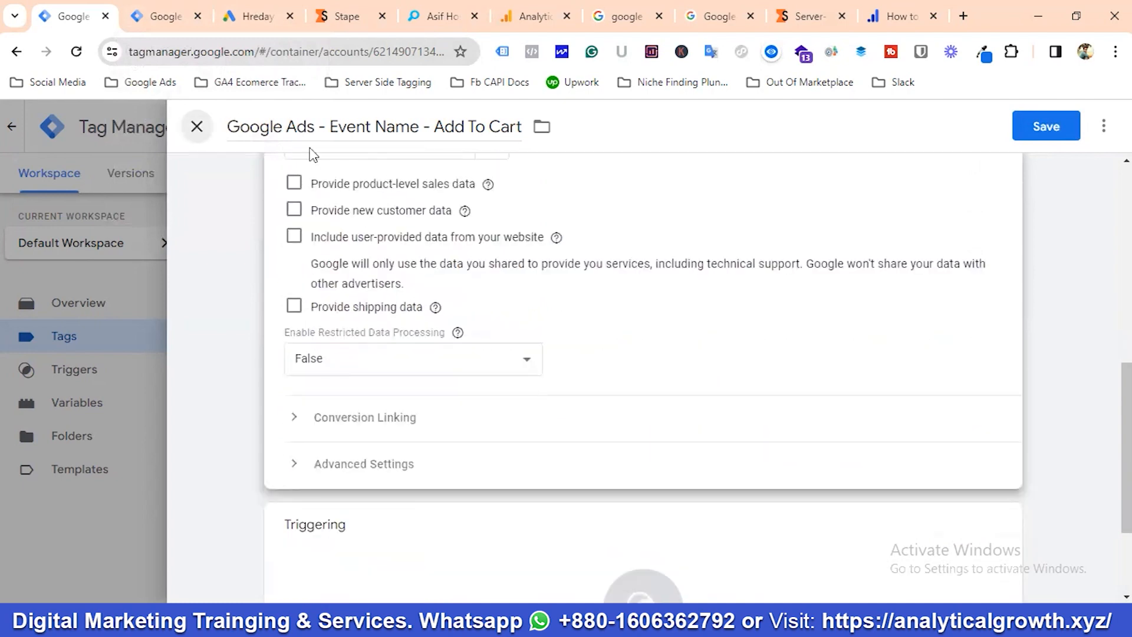
{"action": "left_click", "coordinate": [678, 326]}
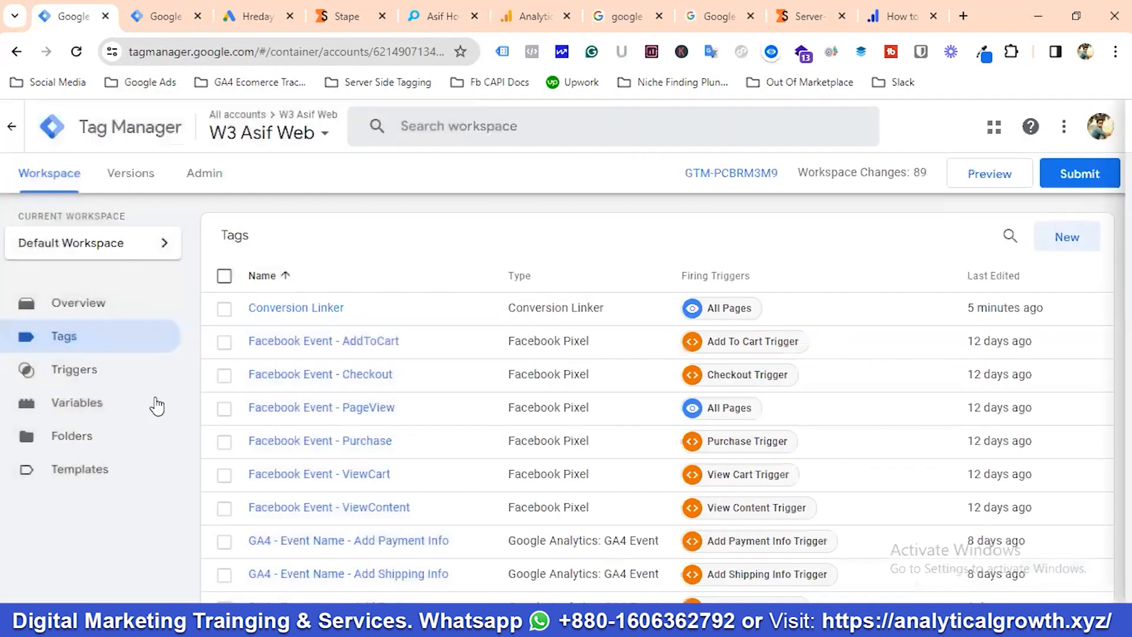
Step: Check the configurations of the DLV - Value and DLV- Currency variables in the web container
{"action": "left_click", "coordinate": [98, 406]}
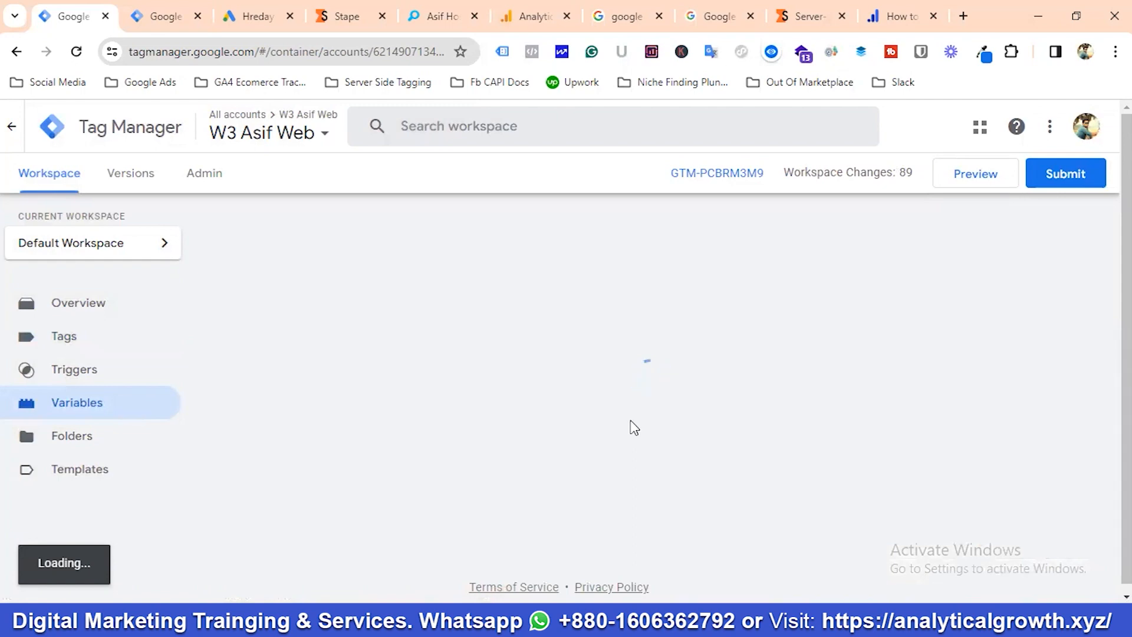
{"action": "scroll", "coordinate": [496, 448], "scroll_direction": "down", "scroll_amount": 10}
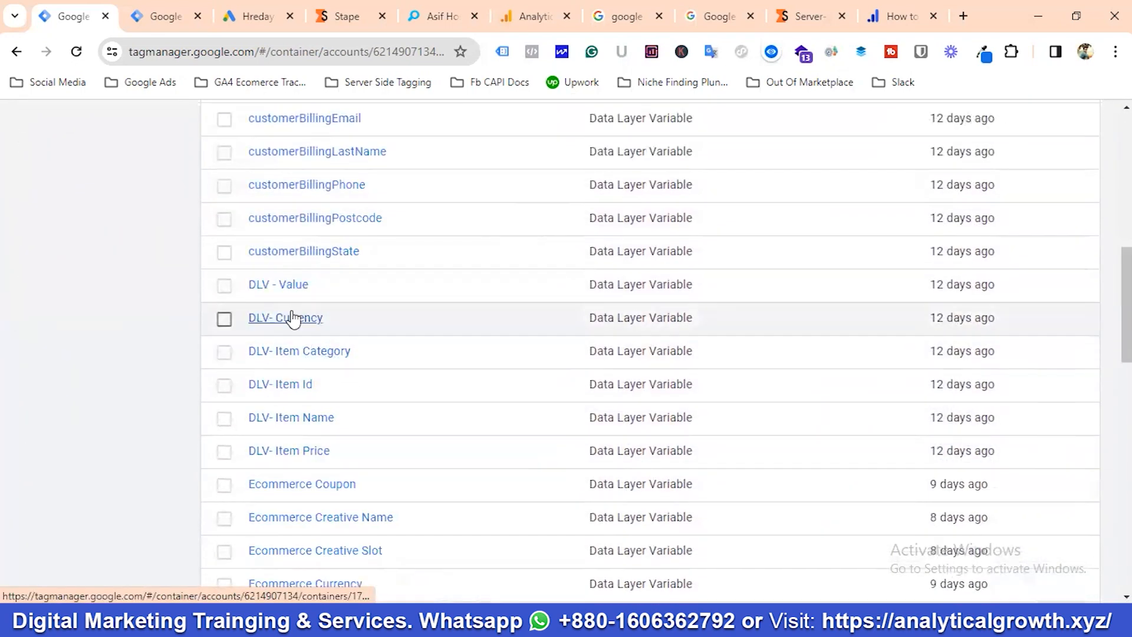
{"action": "left_click", "coordinate": [286, 288]}
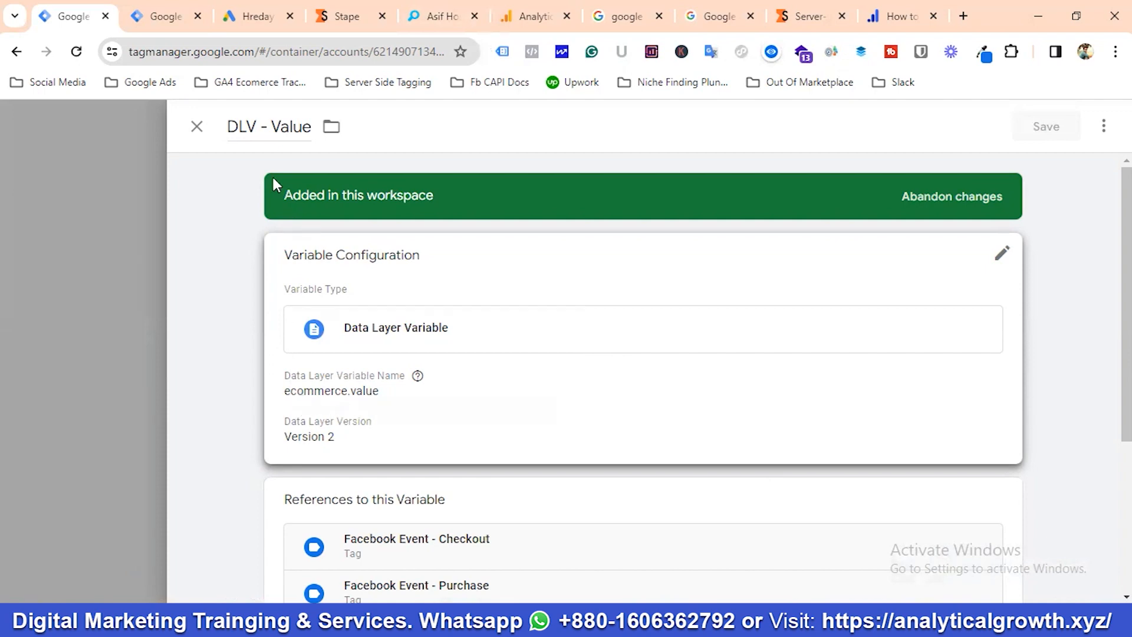
{"action": "left_click", "coordinate": [197, 127]}
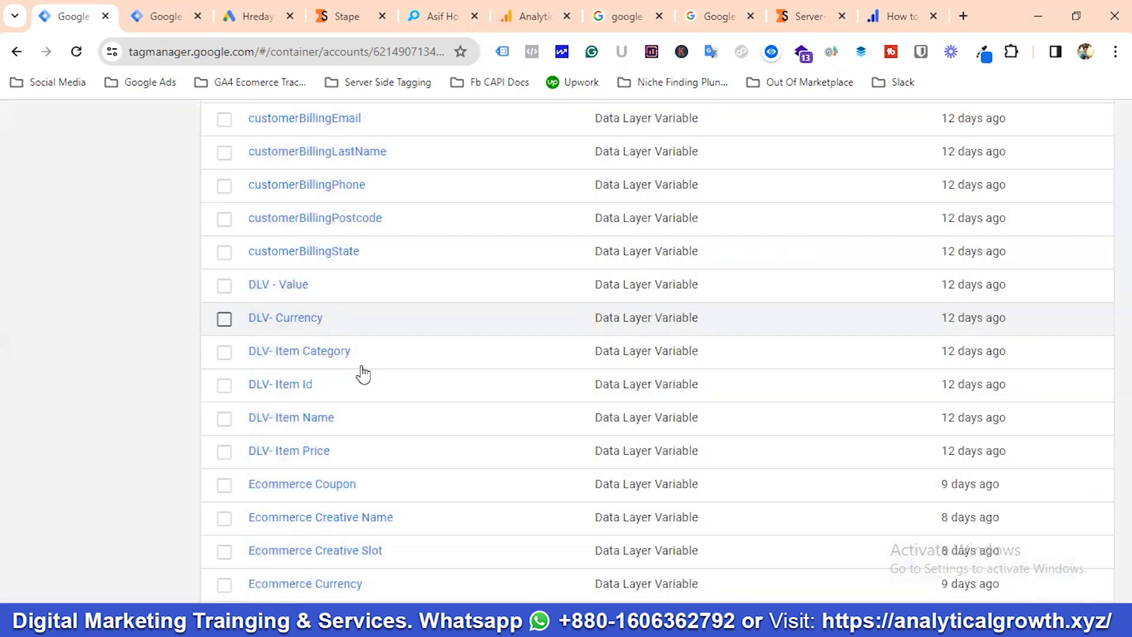
{"action": "left_click", "coordinate": [289, 319]}
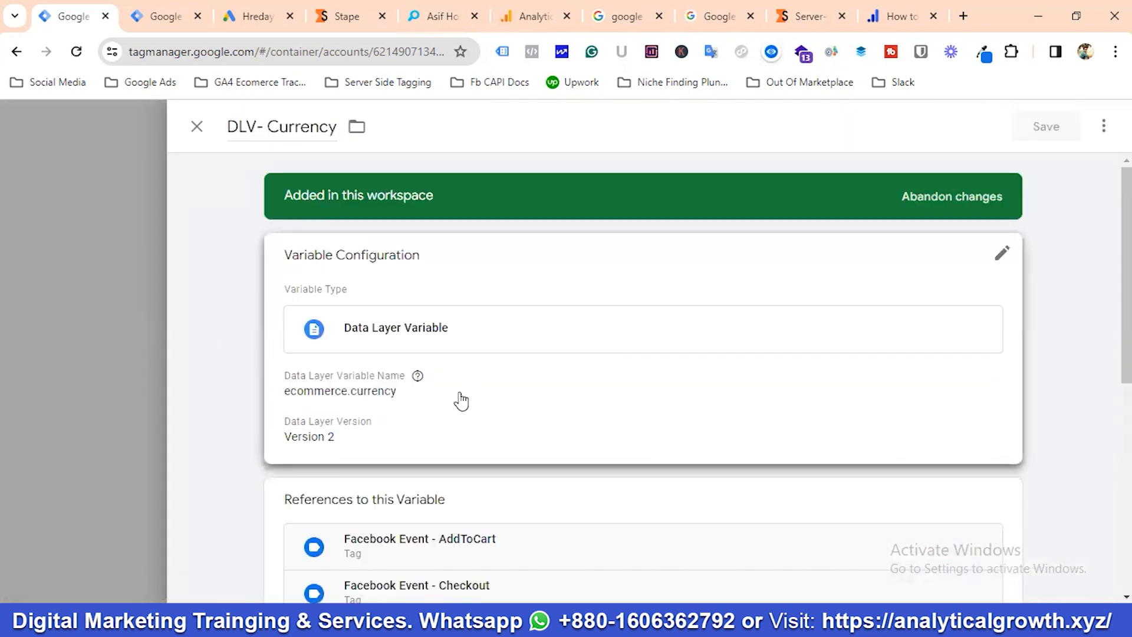
{"action": "left_click", "coordinate": [197, 126]}
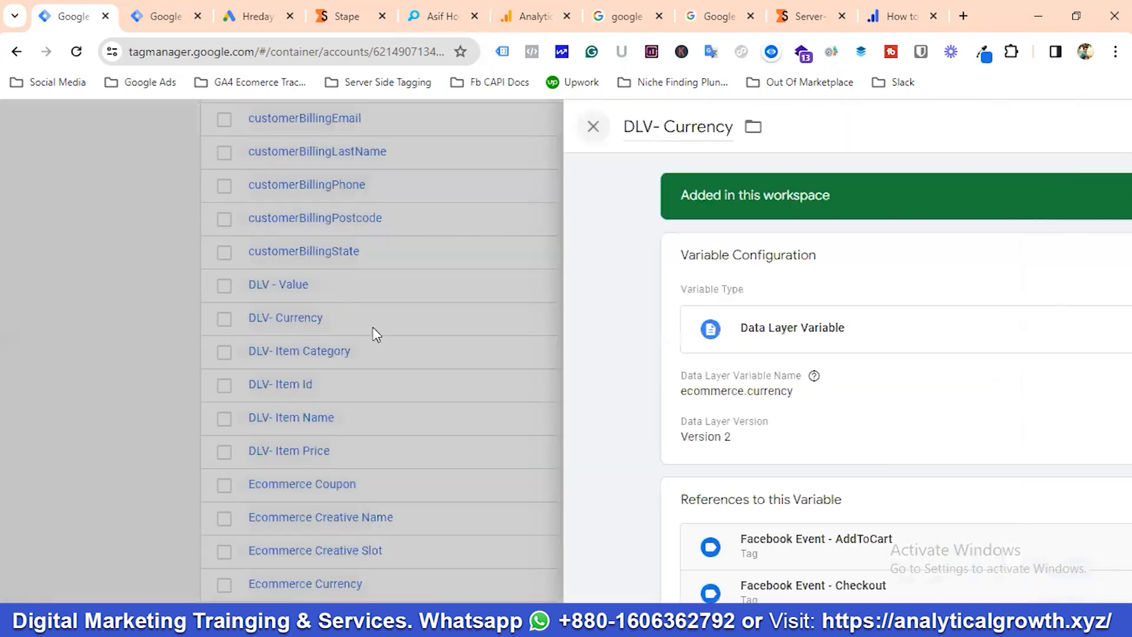
Step: Review which customer billing variables are mapped to each field in the User-Provided Data variable
{"action": "scroll", "coordinate": [407, 352], "scroll_direction": "down", "scroll_amount": 15}
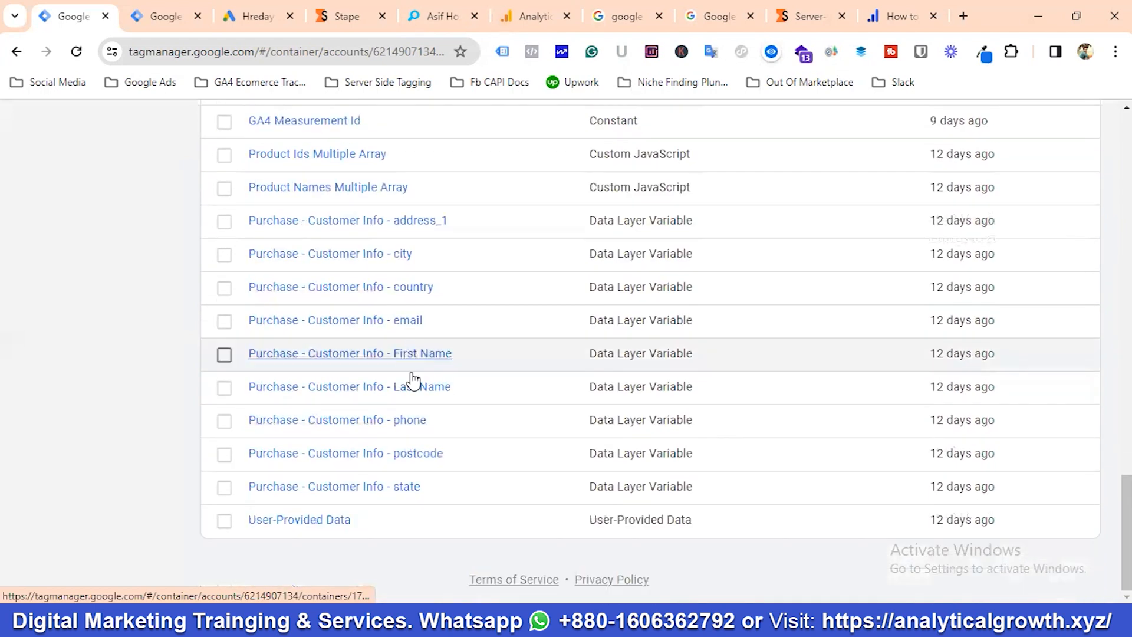
{"action": "left_click", "coordinate": [299, 520]}
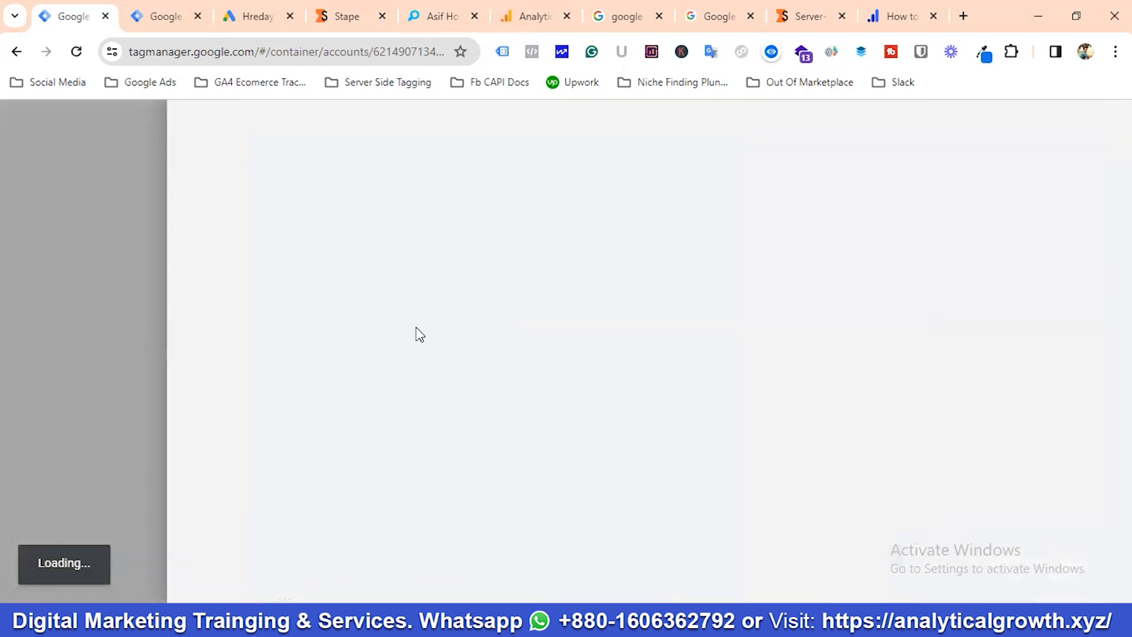
{"action": "scroll", "coordinate": [427, 336], "scroll_direction": "down", "scroll_amount": 1}
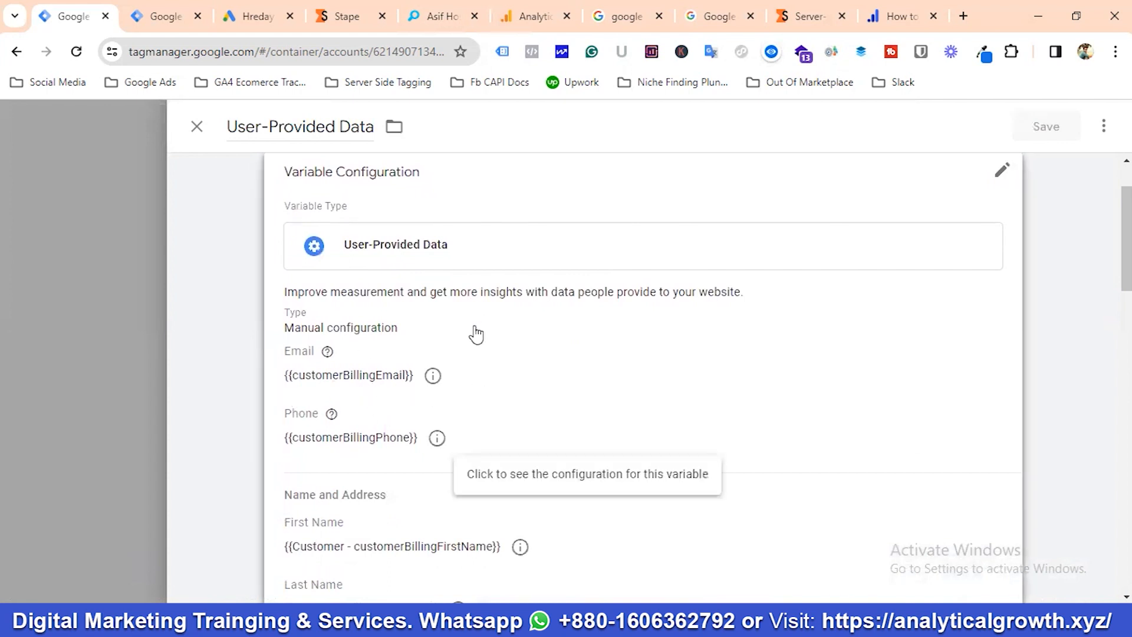
{"action": "scroll", "coordinate": [495, 389], "scroll_direction": "down", "scroll_amount": 1}
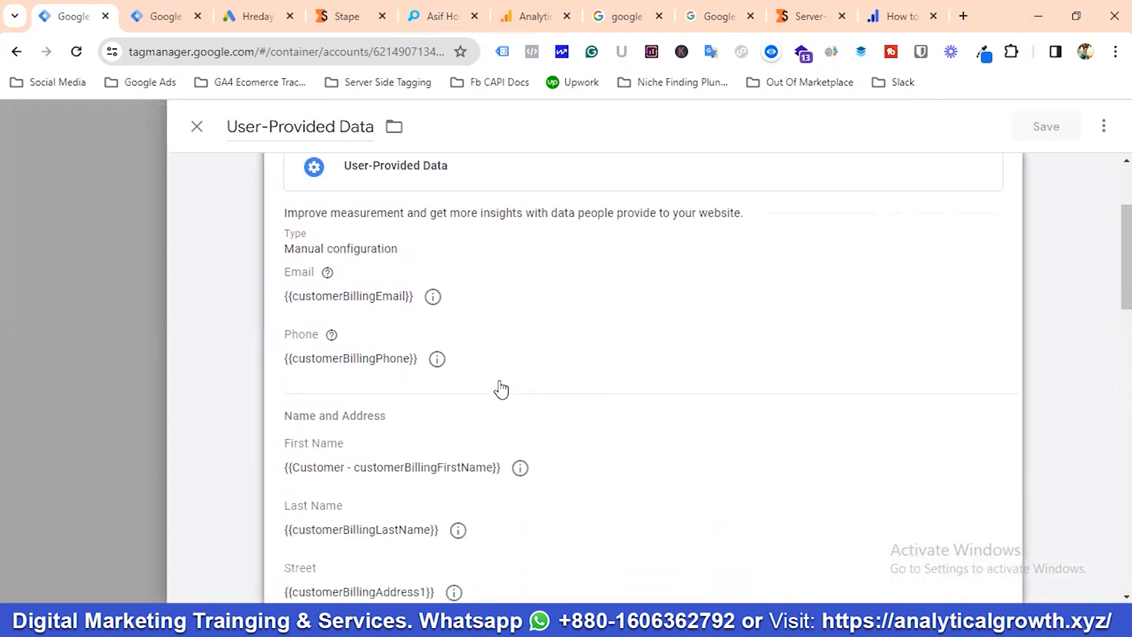
{"action": "scroll", "coordinate": [448, 406], "scroll_direction": "down", "scroll_amount": 1}
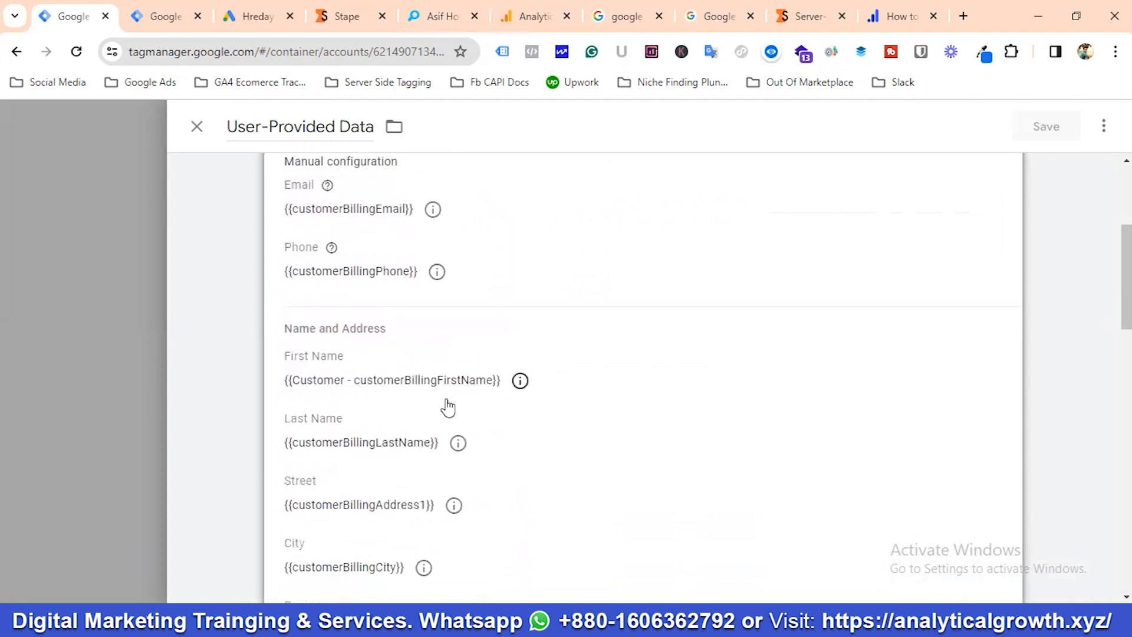
{"action": "scroll", "coordinate": [495, 401], "scroll_direction": "down", "scroll_amount": 2}
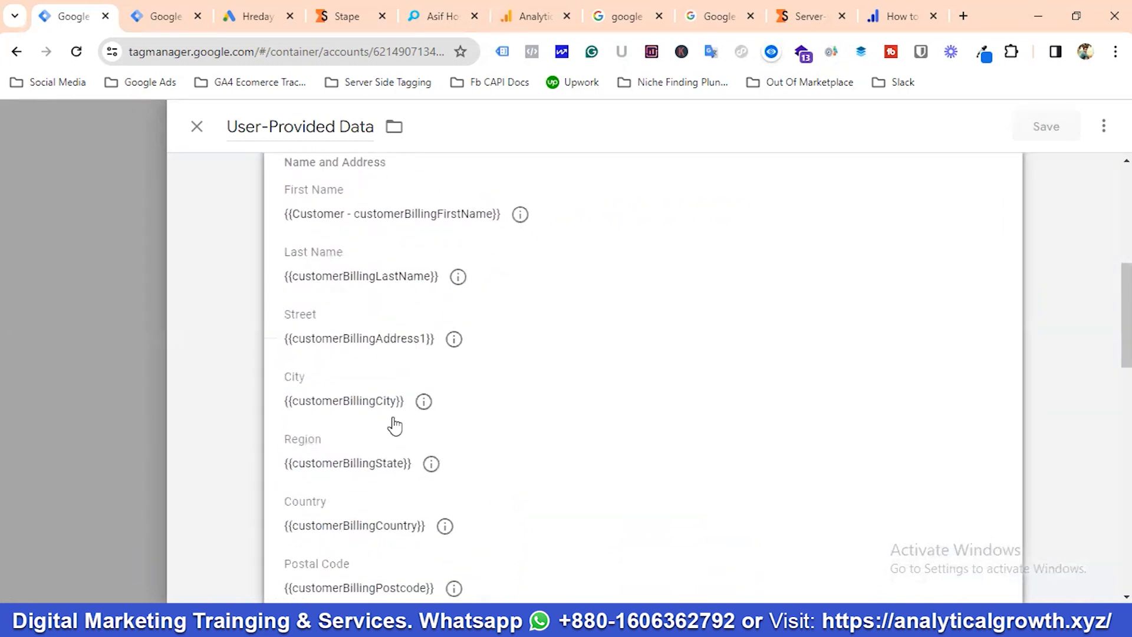
{"action": "scroll", "coordinate": [442, 439], "scroll_direction": "down", "scroll_amount": 1}
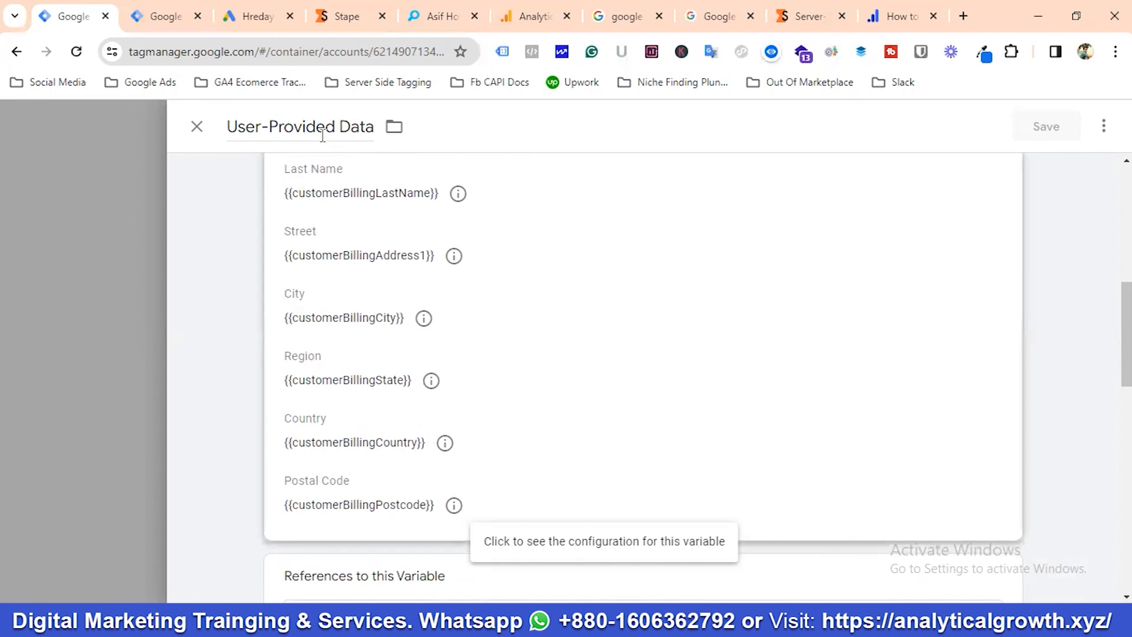
{"action": "left_click", "coordinate": [197, 127]}
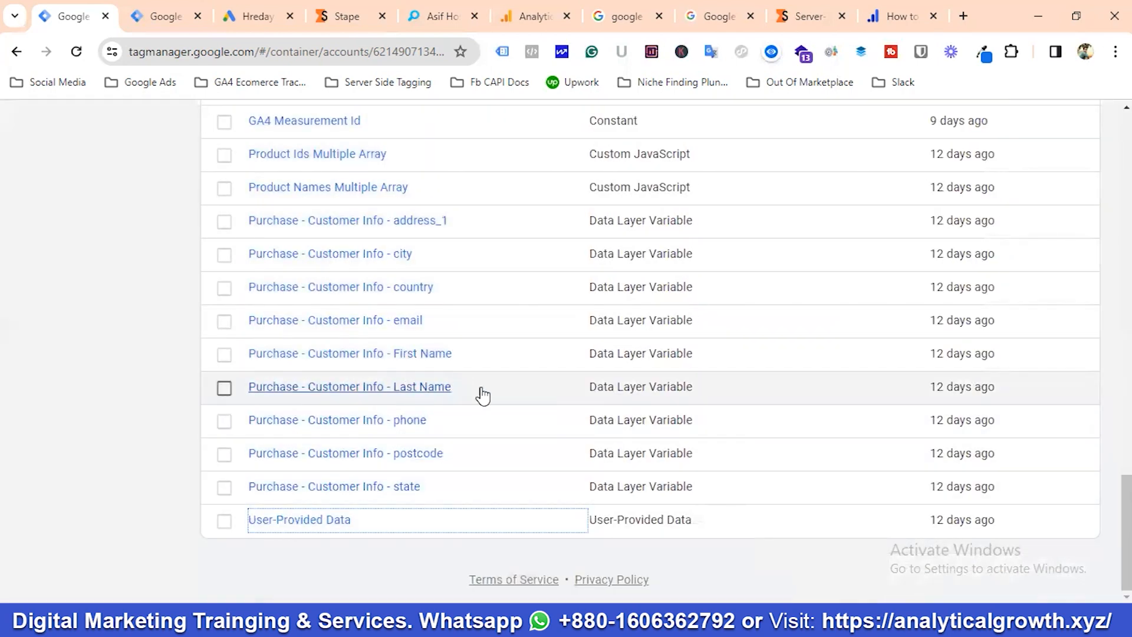
Step: Check the configuration of the Ecommerce Transaction ID variable in the web container
{"action": "scroll", "coordinate": [479, 395], "scroll_direction": "up", "scroll_amount": 3}
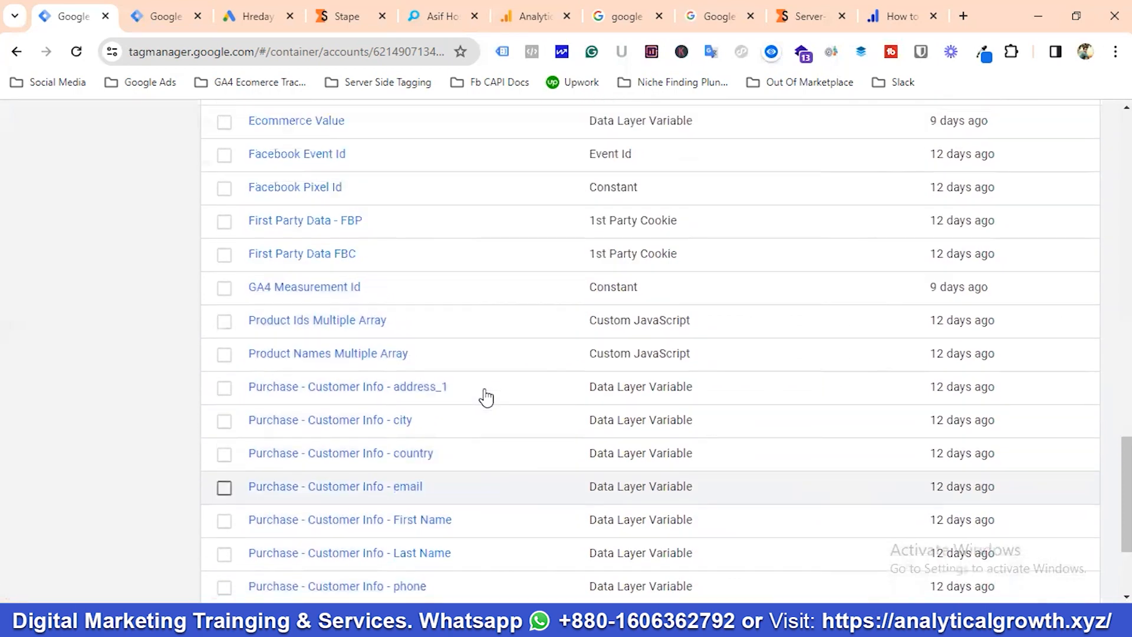
{"action": "scroll", "coordinate": [487, 398], "scroll_direction": "up", "scroll_amount": 3}
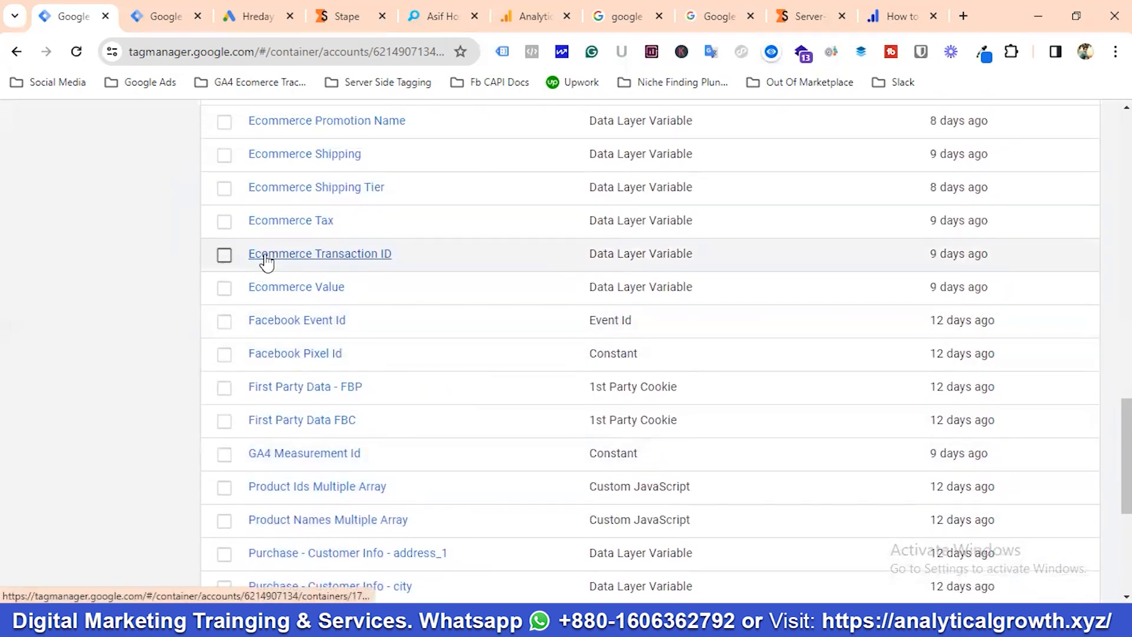
{"action": "left_click", "coordinate": [274, 264]}
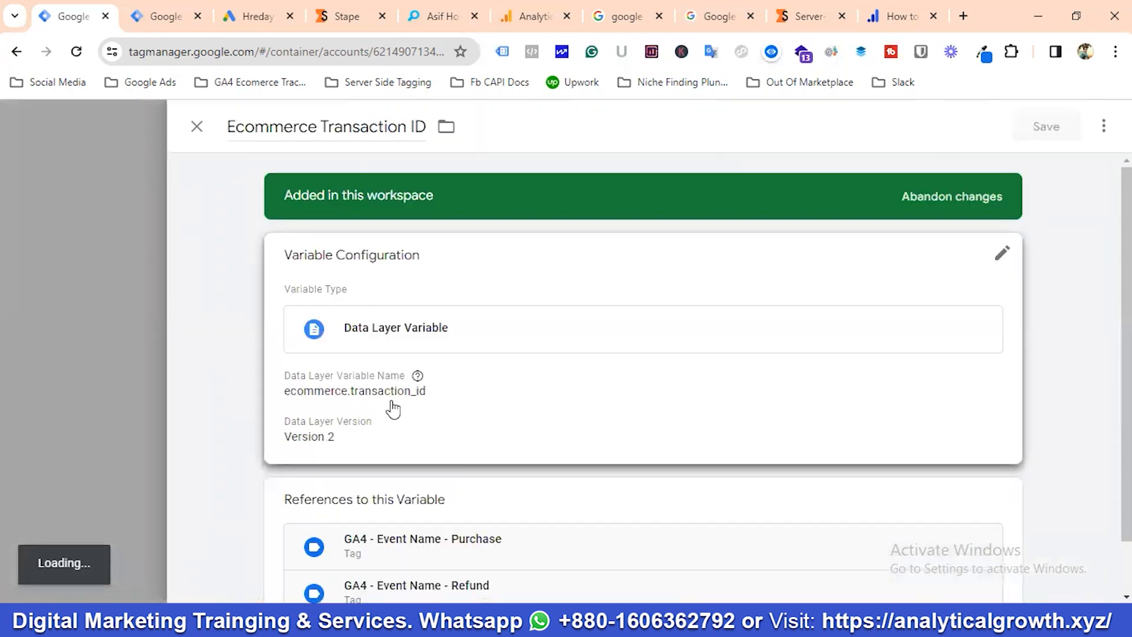
{"action": "left_click", "coordinate": [197, 126]}
{"action": "scroll", "coordinate": [314, 359], "scroll_direction": "up", "scroll_amount": 15}
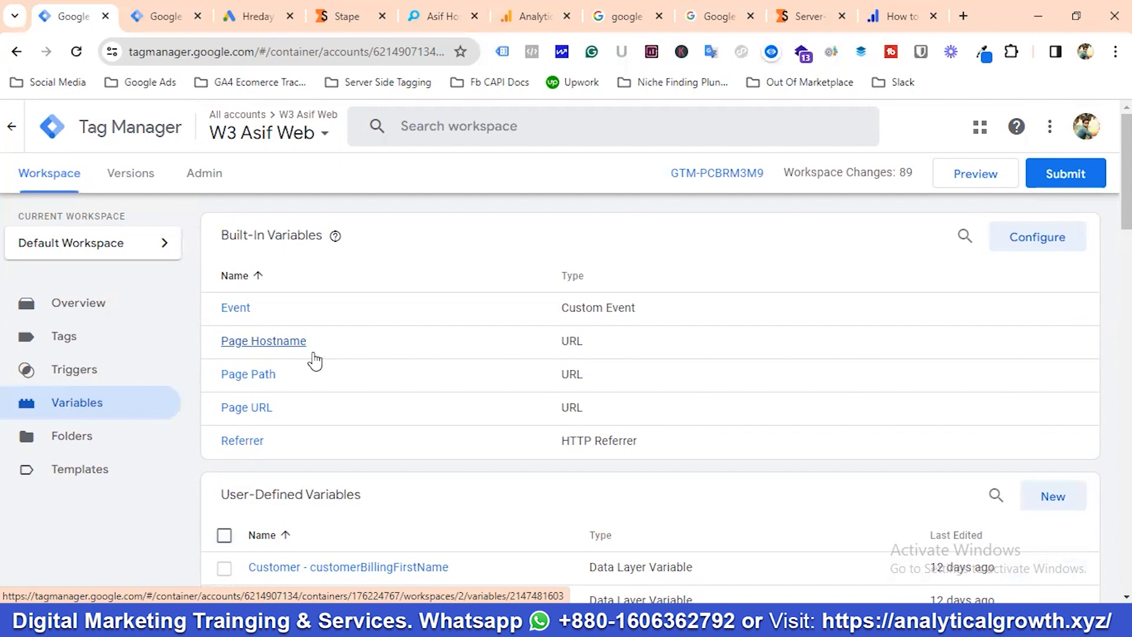
Step: Create a new tag in the web container and name it "Google Ads - Event Name - Add To Cart"
{"action": "left_click", "coordinate": [84, 349]}
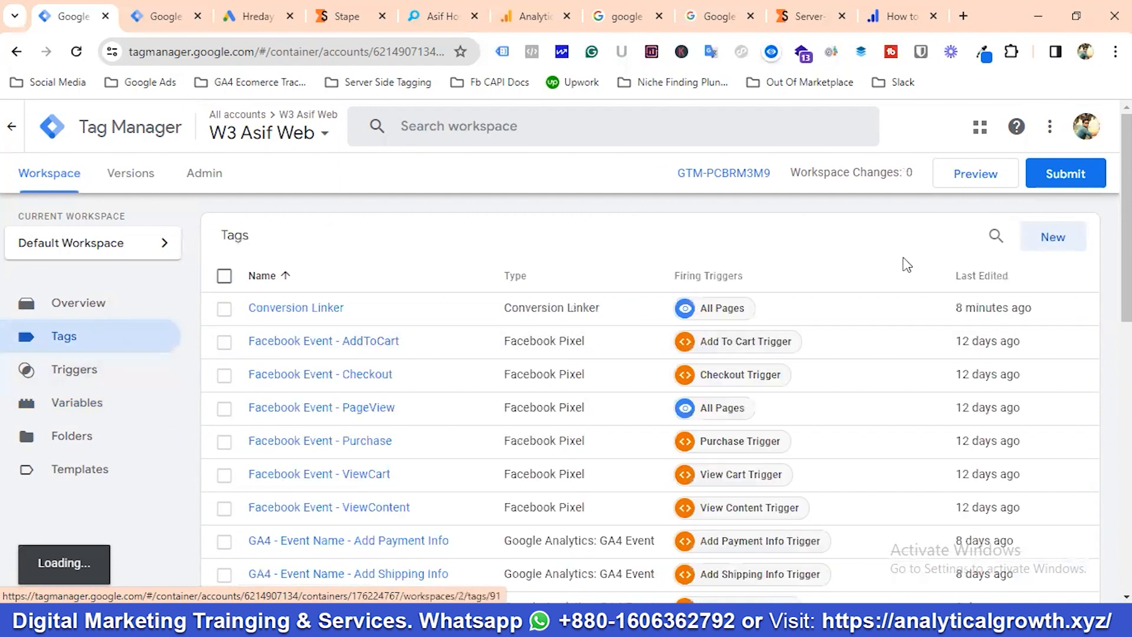
{"action": "left_click", "coordinate": [1043, 243]}
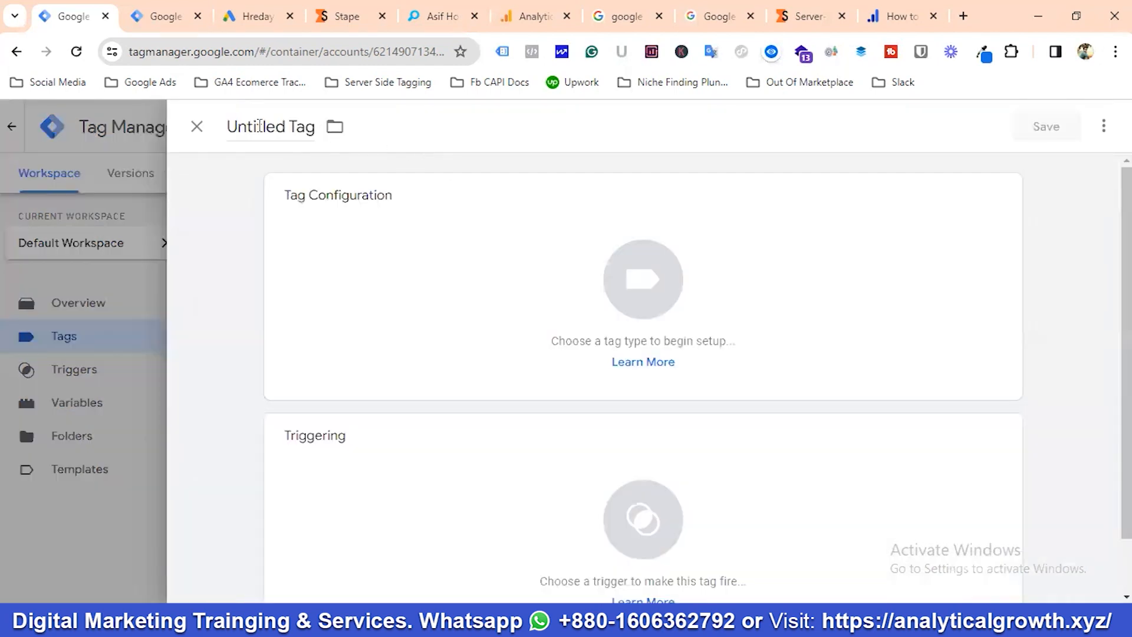
{"action": "left_click", "coordinate": [258, 126]}
{"action": "key", "text": "BackSpace"}
{"action": "type", "text": "G"}
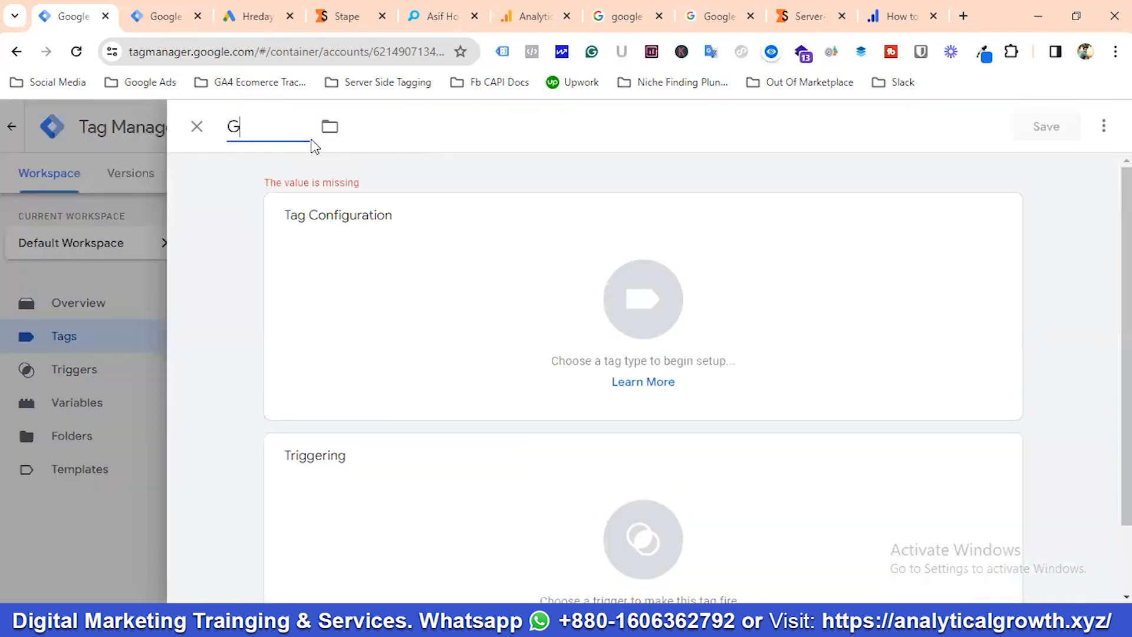
{"action": "type", "text": "oogl"}
{"action": "type", "text": "e Ads"}
{"action": "type", "text": " _"}
{"action": "key", "text": "BackSpace"}
{"action": "key", "text": "BackSpace"}
{"action": "type", "text": "-"}
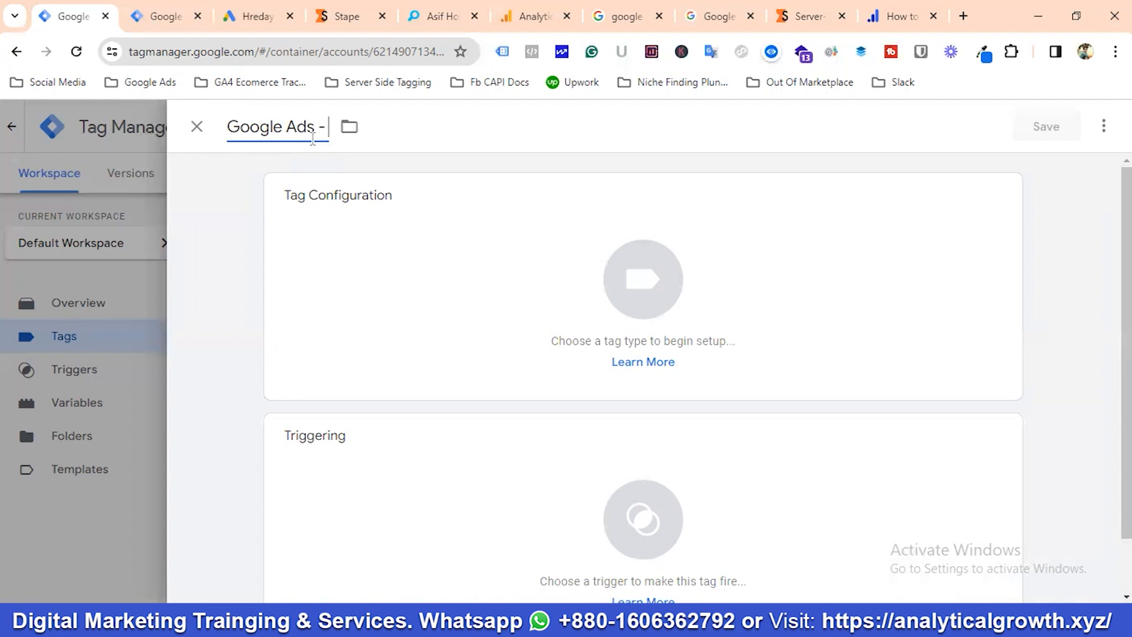
{"action": "type", "text": " Event "}
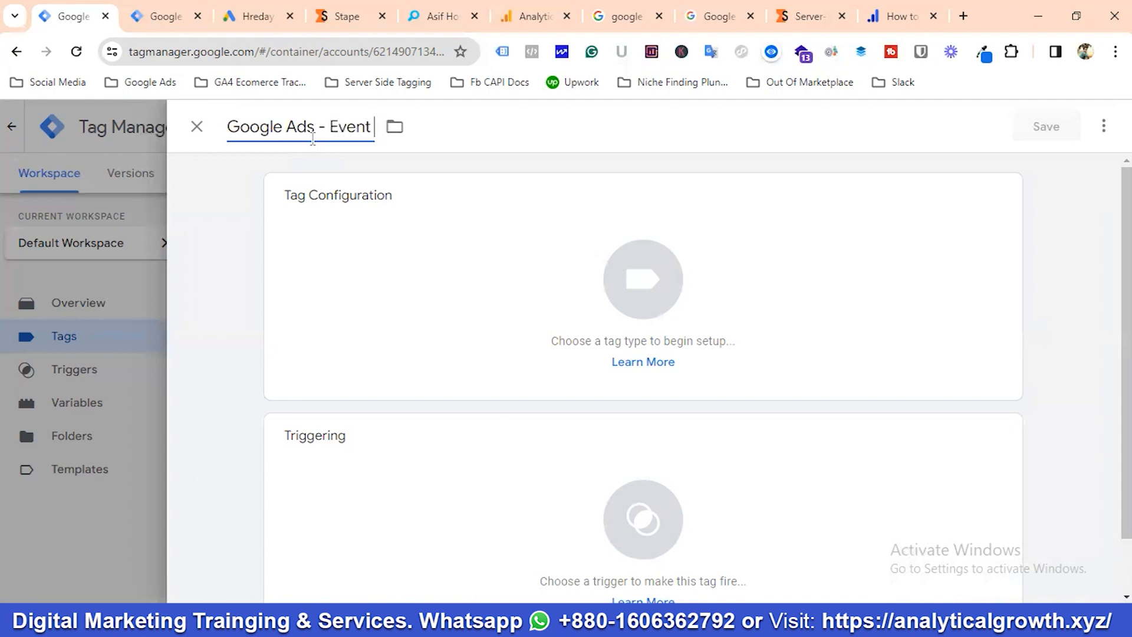
{"action": "type", "text": "Name -"}
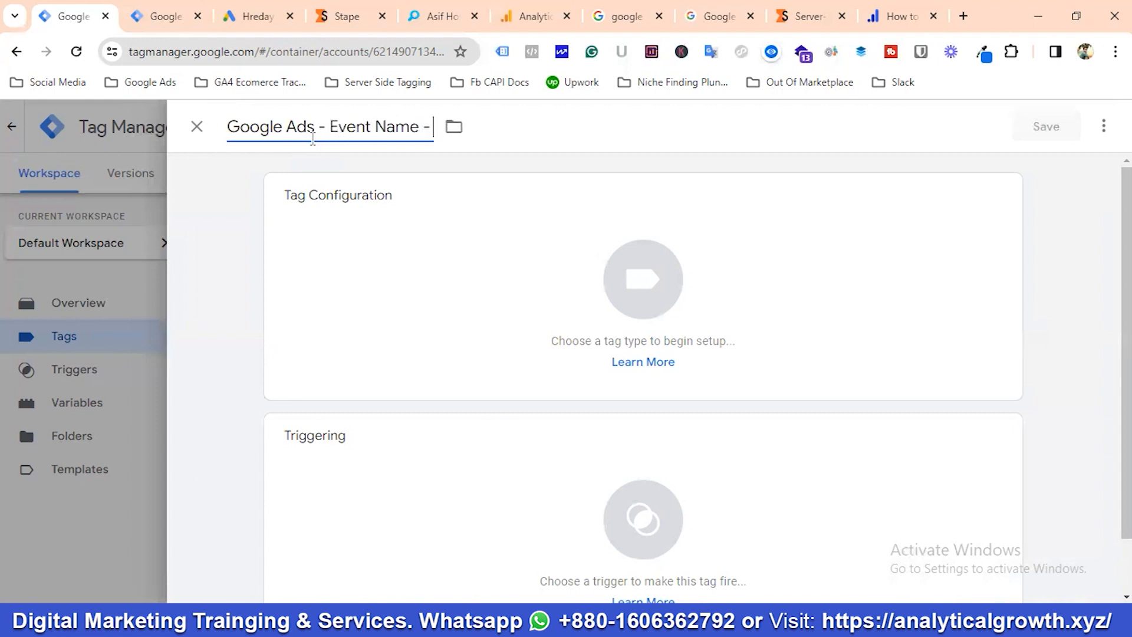
{"action": "type", "text": " Add To Cart"}
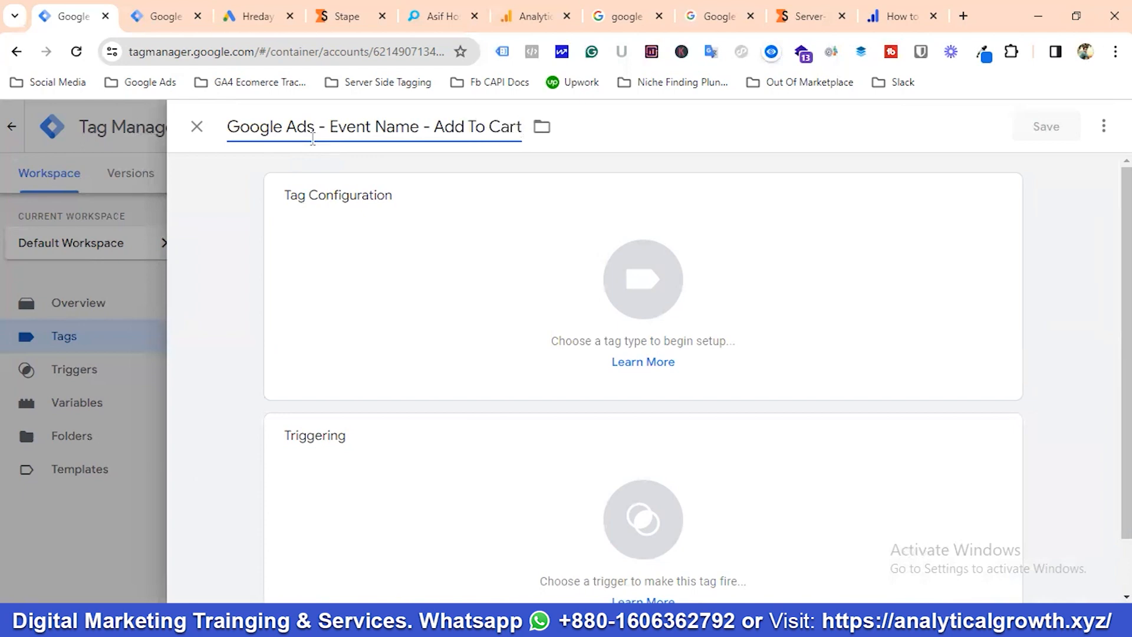
Step: Choose Google Ads Conversion Tracking as the type of the new add-to-cart tag
{"action": "left_click", "coordinate": [610, 298]}
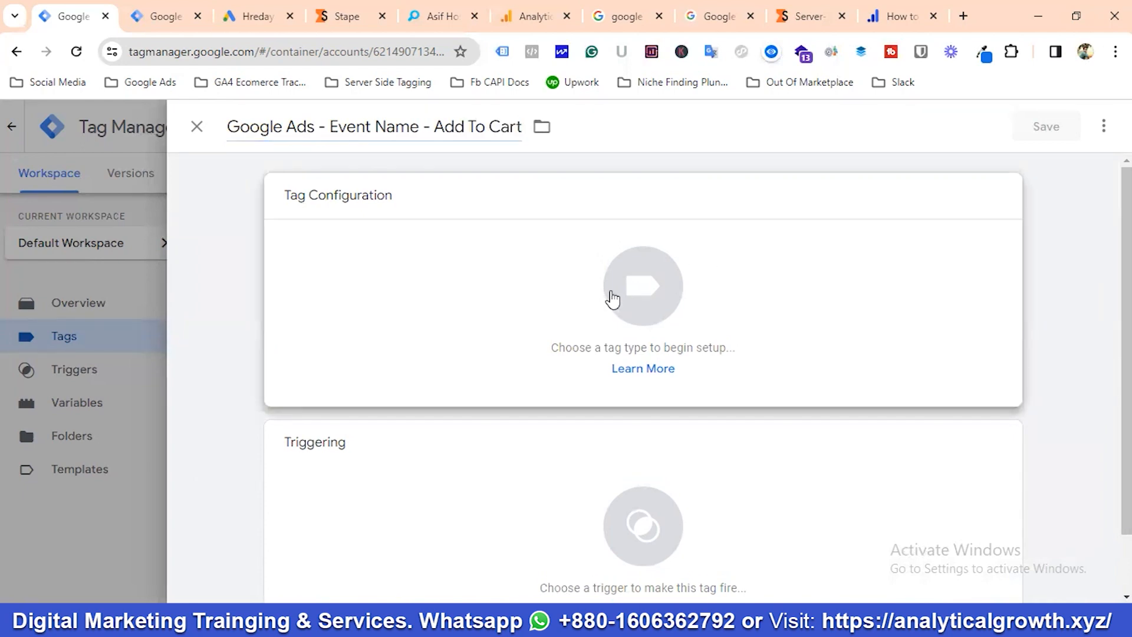
{"action": "left_click", "coordinate": [612, 300]}
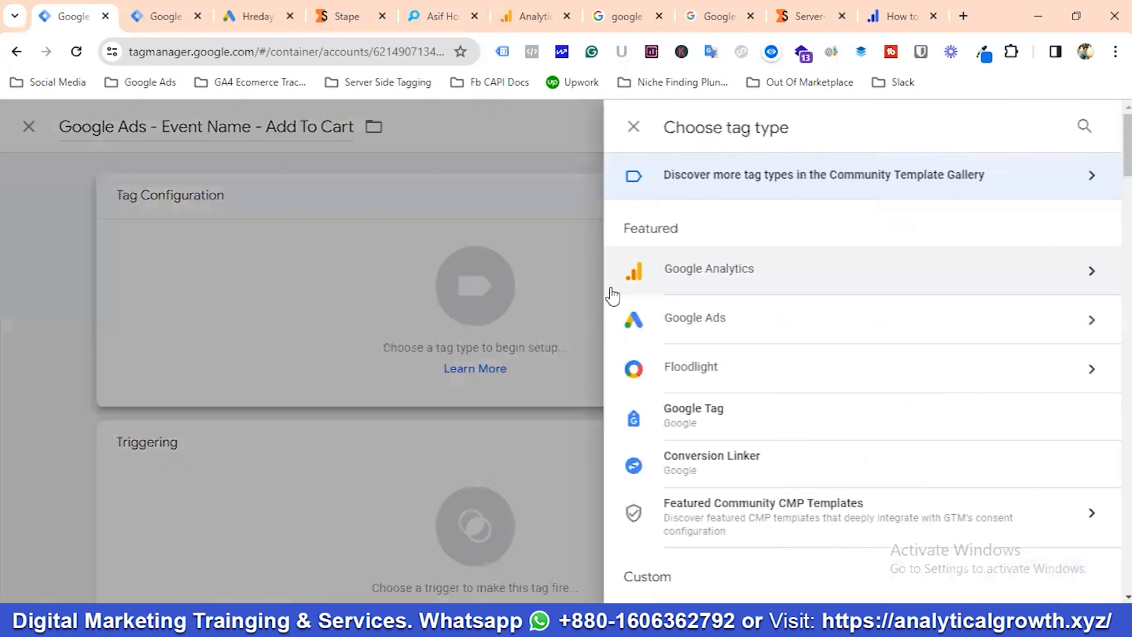
{"action": "left_click", "coordinate": [692, 321]}
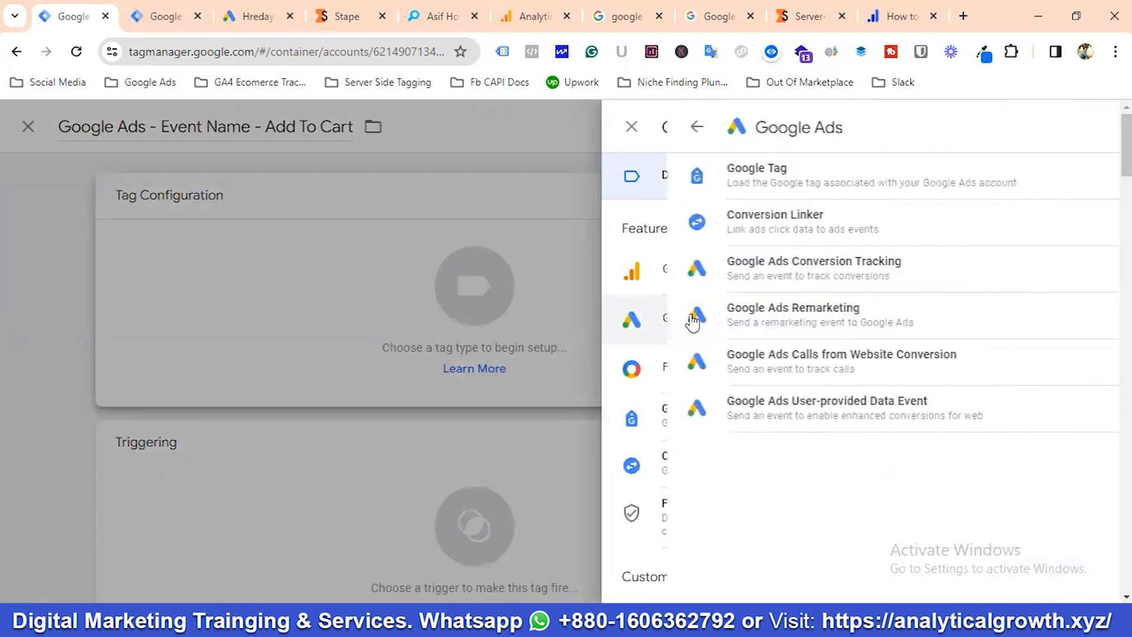
{"action": "left_click", "coordinate": [701, 274]}
Step: Copy the conversion ID from the conversion instructions in Google Ads into the tag's Conversion ID in Google Tag Manager
{"action": "scroll", "coordinate": [349, 370], "scroll_direction": "down", "scroll_amount": 2}
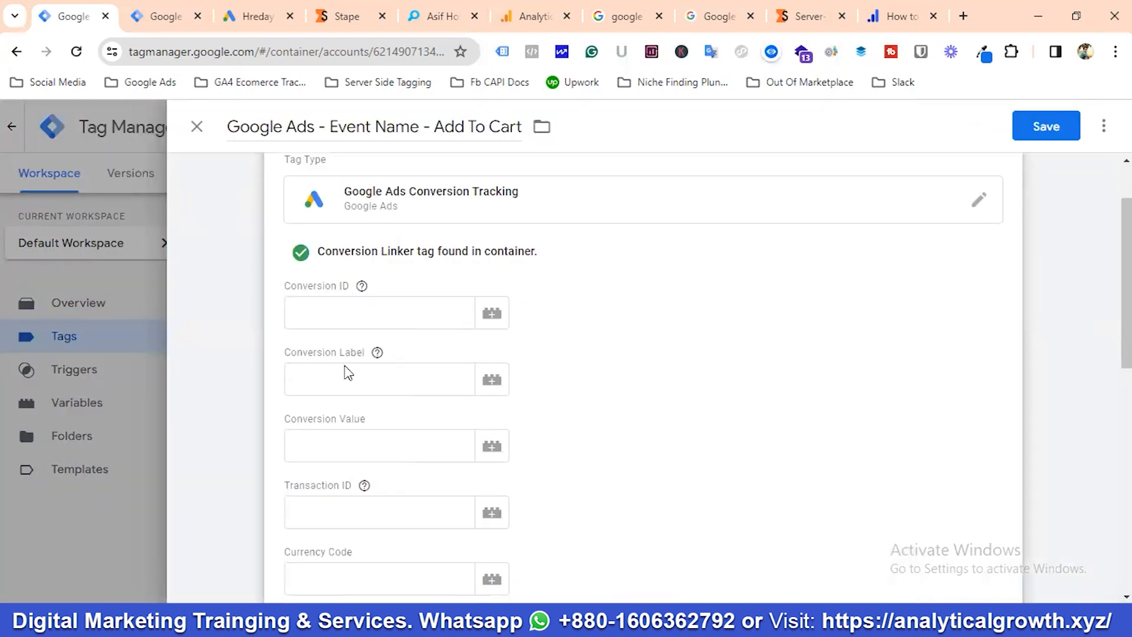
{"action": "left_click", "coordinate": [334, 317]}
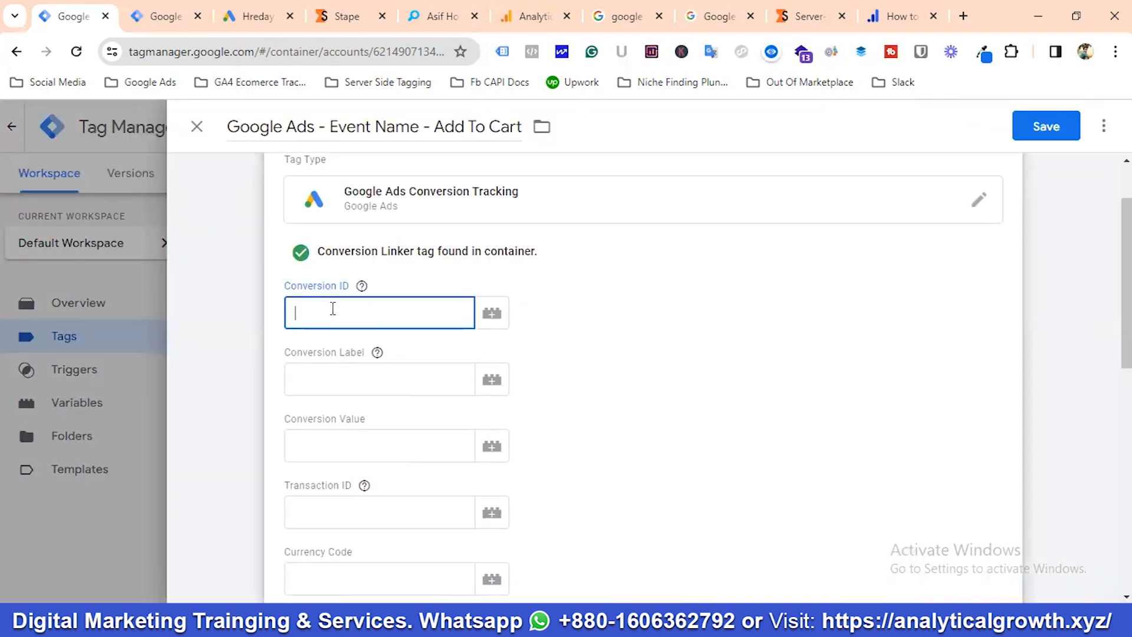
{"action": "left_click", "coordinate": [258, 16]}
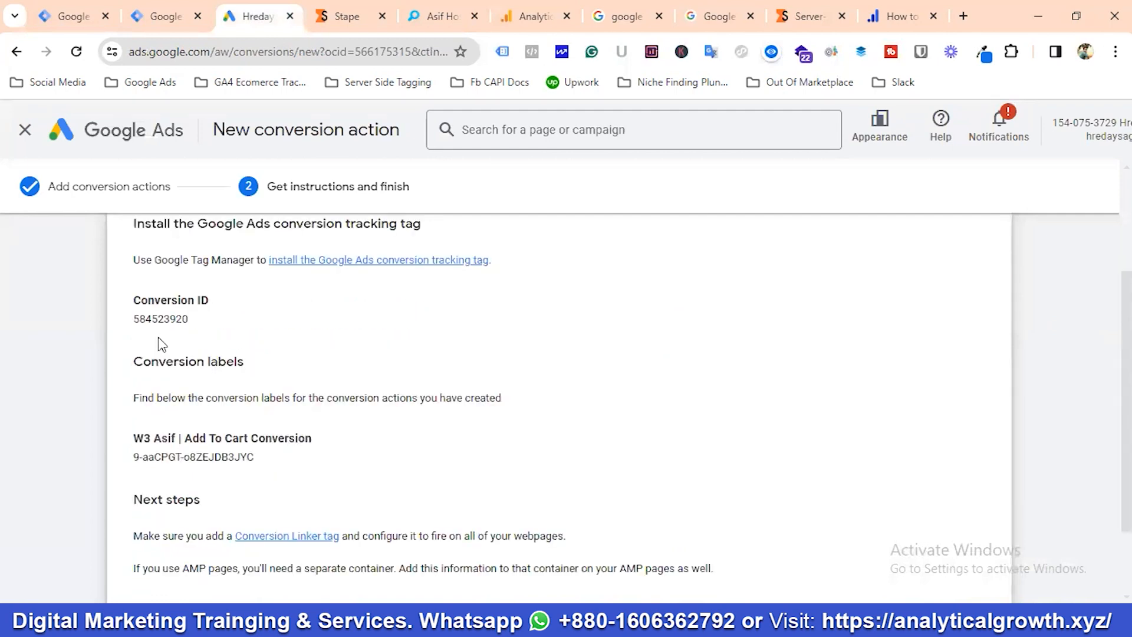
{"action": "scroll", "coordinate": [198, 355], "scroll_direction": "up", "scroll_amount": 2}
{"action": "scroll", "coordinate": [186, 425], "scroll_direction": "down", "scroll_amount": 2}
{"action": "double_click", "coordinate": [158, 320]}
{"action": "right_click", "coordinate": [158, 320]}
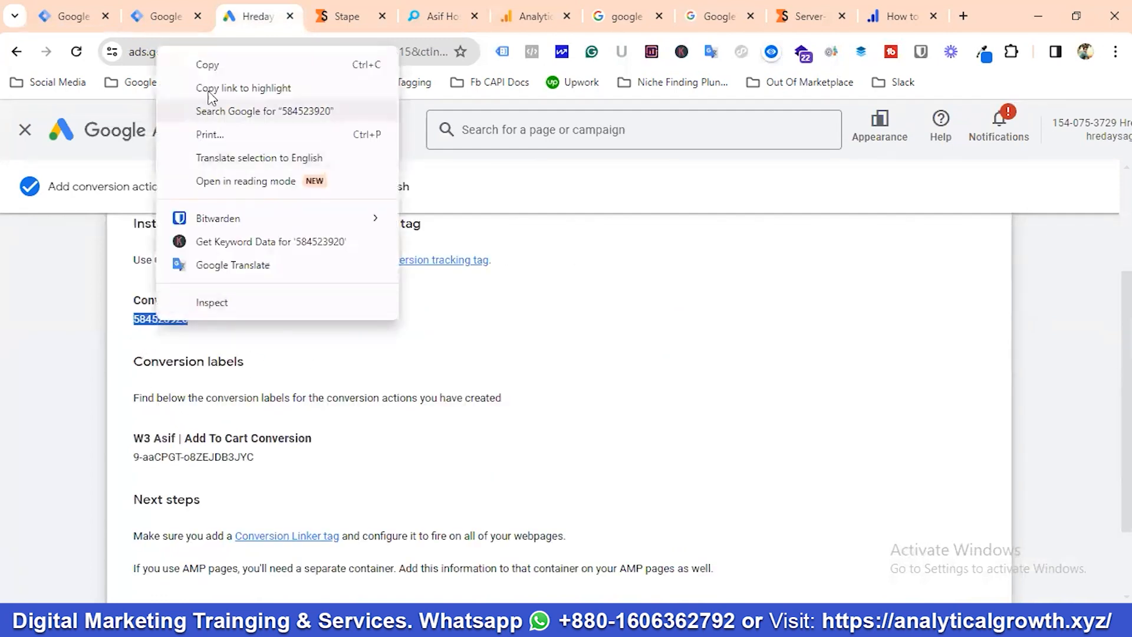
{"action": "left_click", "coordinate": [205, 65]}
{"action": "key", "text": "ctrl+1"}
{"action": "left_click", "coordinate": [346, 310]}
{"action": "key", "text": "ctrl+v"}
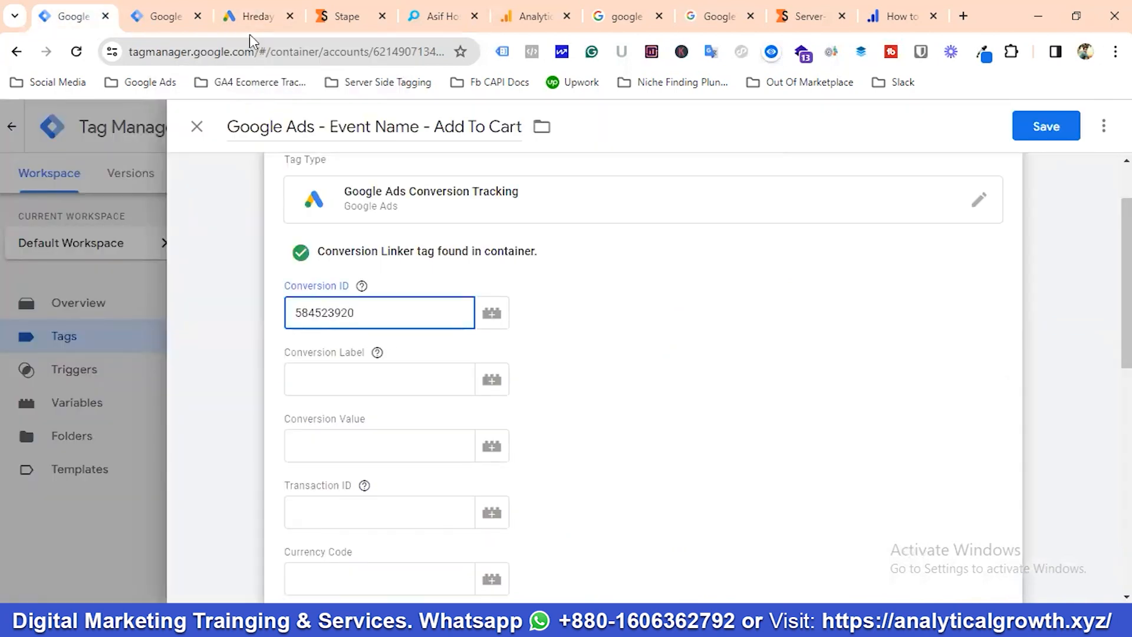
Step: Copy the add-to-cart conversion label from Google Ads into the tag's Conversion Label in Google Tag Manager
{"action": "left_click", "coordinate": [249, 16]}
{"action": "scroll", "coordinate": [202, 401], "scroll_direction": "down", "scroll_amount": 2}
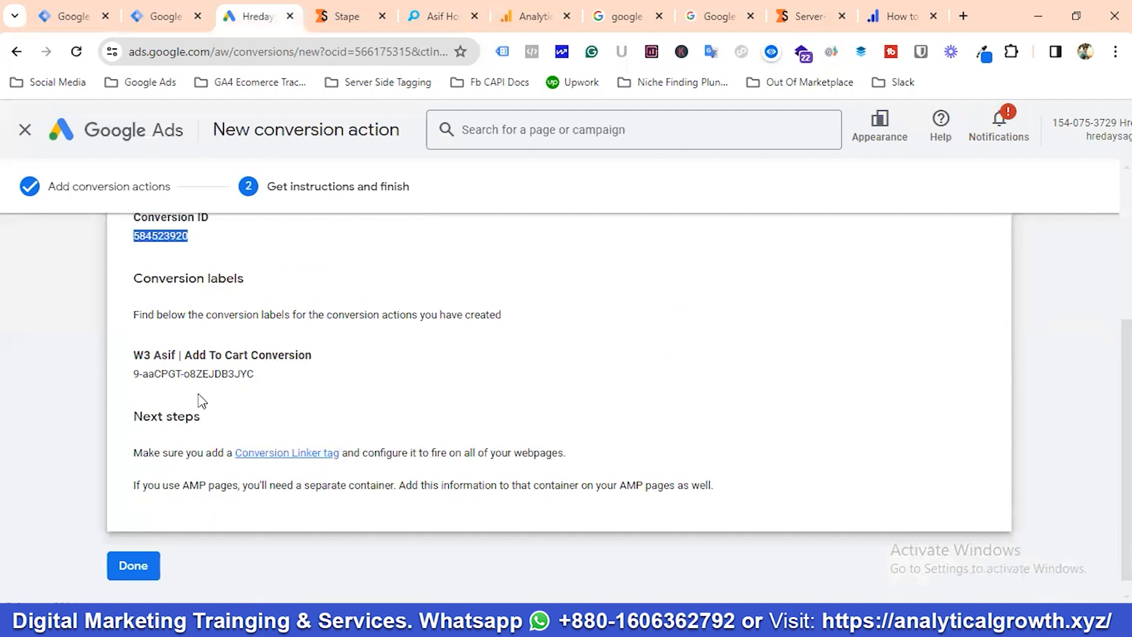
{"action": "triple_click", "coordinate": [189, 375]}
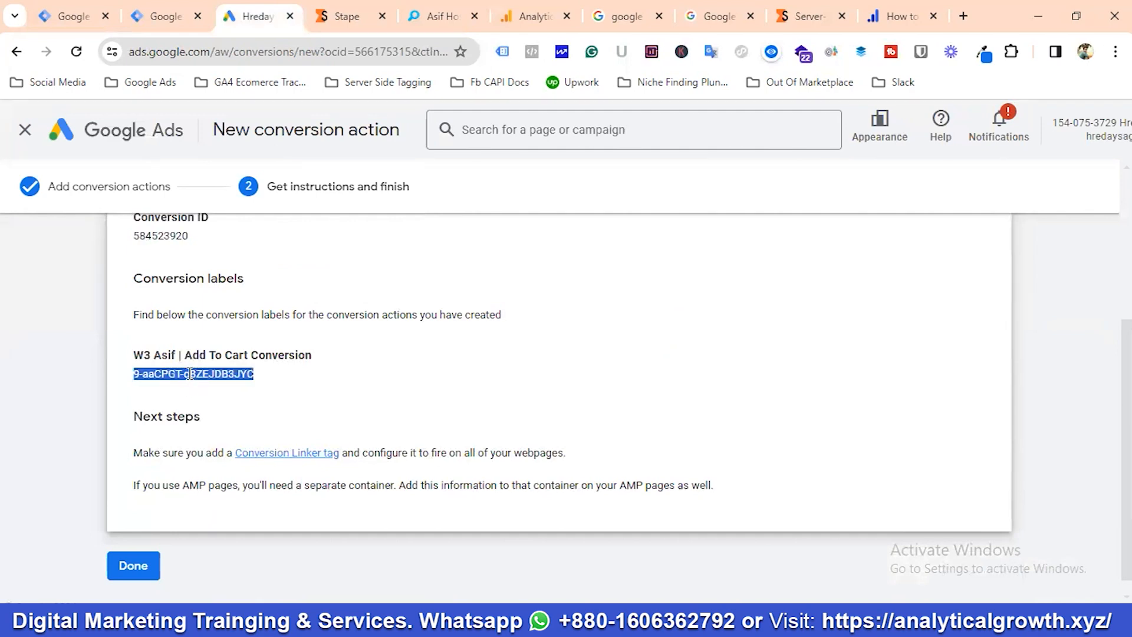
{"action": "right_click", "coordinate": [189, 374]}
{"action": "left_click", "coordinate": [242, 117]}
{"action": "left_click", "coordinate": [73, 16]}
{"action": "left_click", "coordinate": [333, 376]}
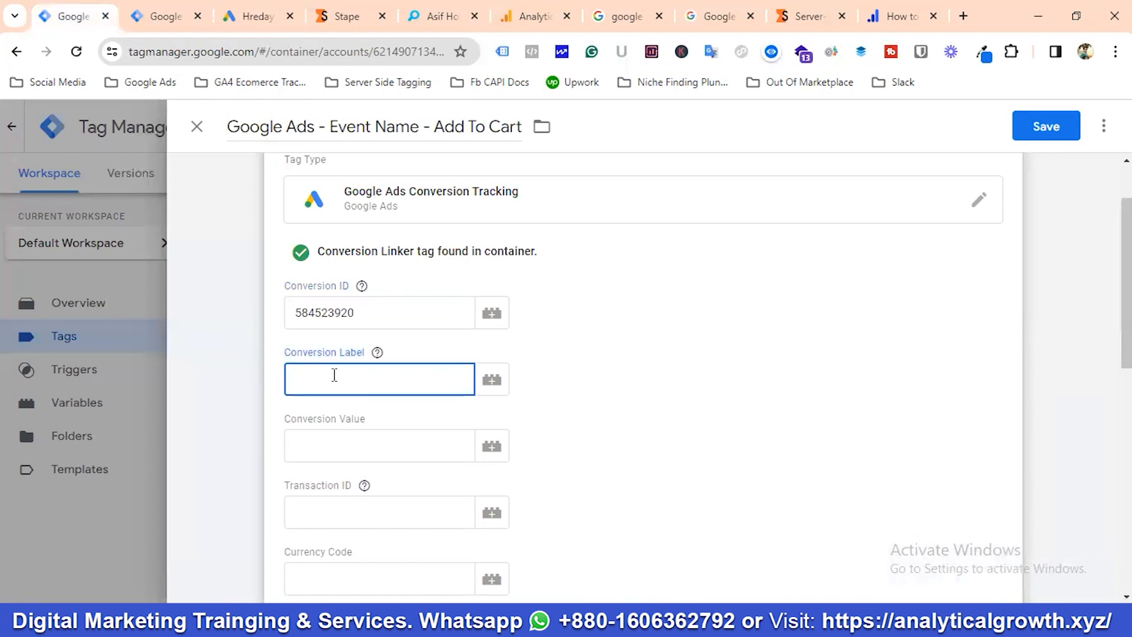
{"action": "key", "text": "ctrl+v"}
{"action": "left_click", "coordinate": [236, 18]}
{"action": "scroll", "coordinate": [236, 447], "scroll_direction": "down", "scroll_amount": 1}
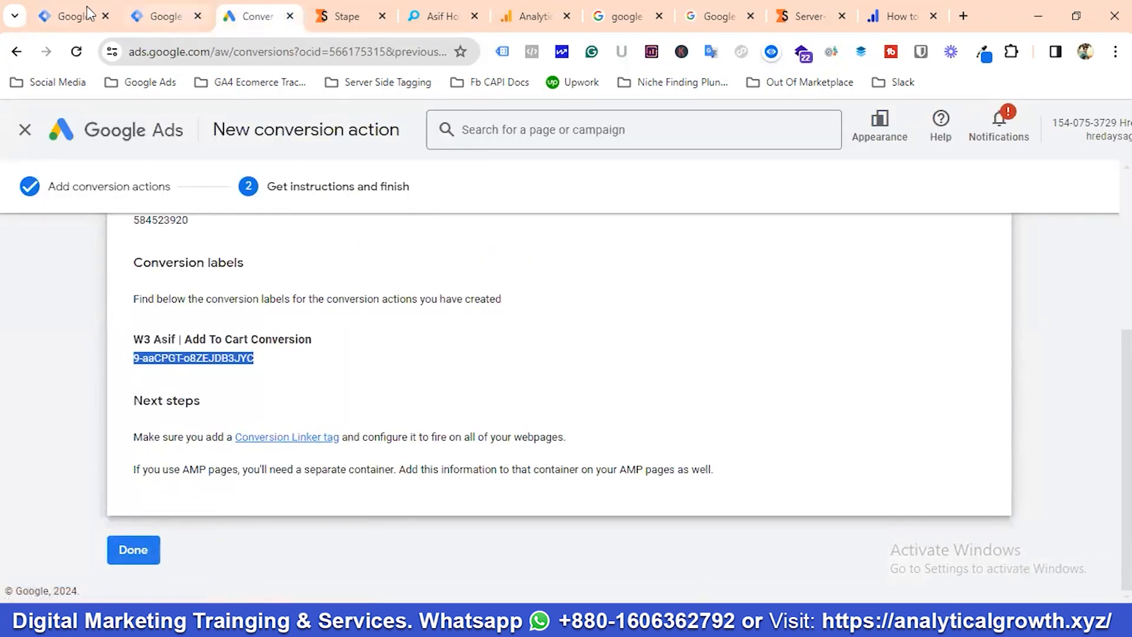
{"action": "left_click", "coordinate": [69, 18]}
Step: Set the add-to-cart tag's Conversion Value to the {{Ecommerce Value}} variable
{"action": "left_click", "coordinate": [369, 455]}
{"action": "scroll", "coordinate": [387, 432], "scroll_direction": "down", "scroll_amount": 2}
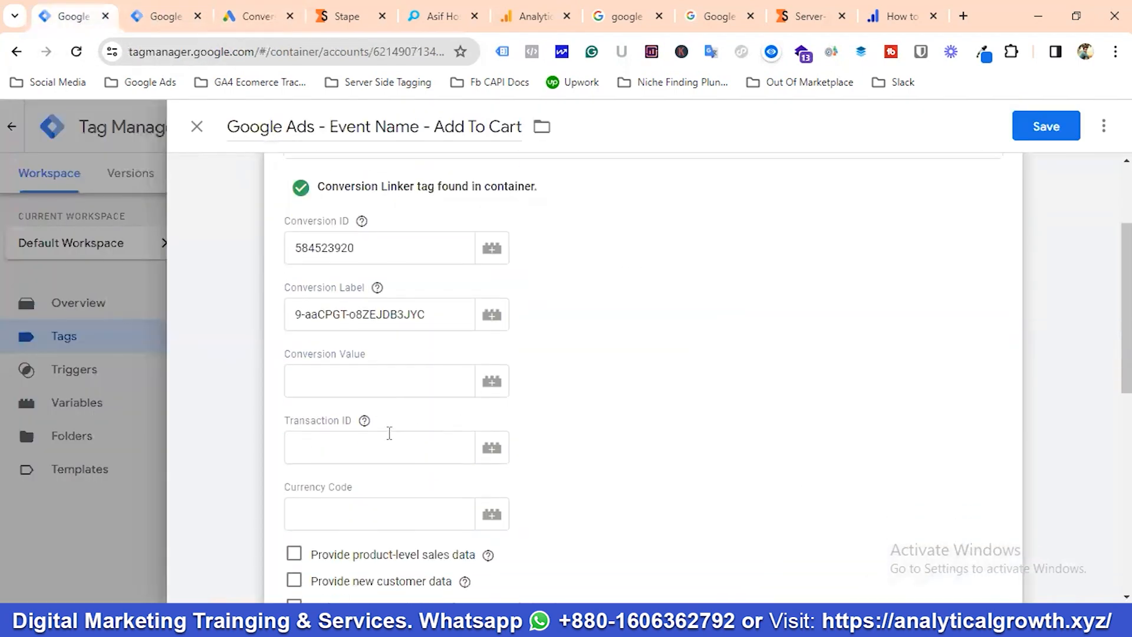
{"action": "left_click", "coordinate": [359, 368]}
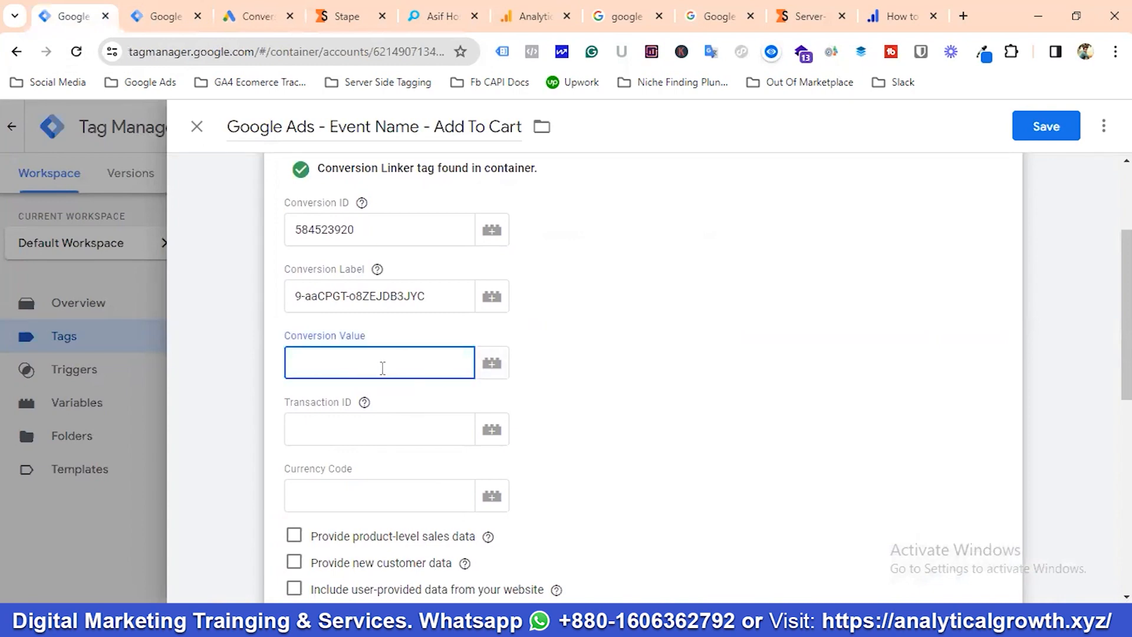
{"action": "left_click", "coordinate": [493, 363]}
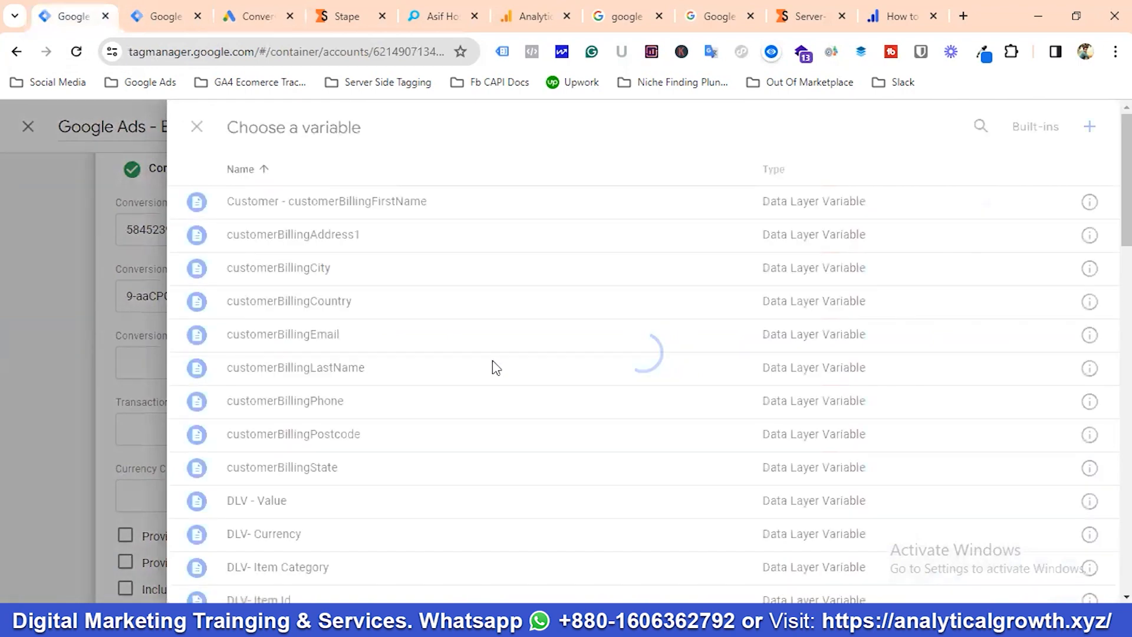
{"action": "left_click", "coordinate": [980, 131]}
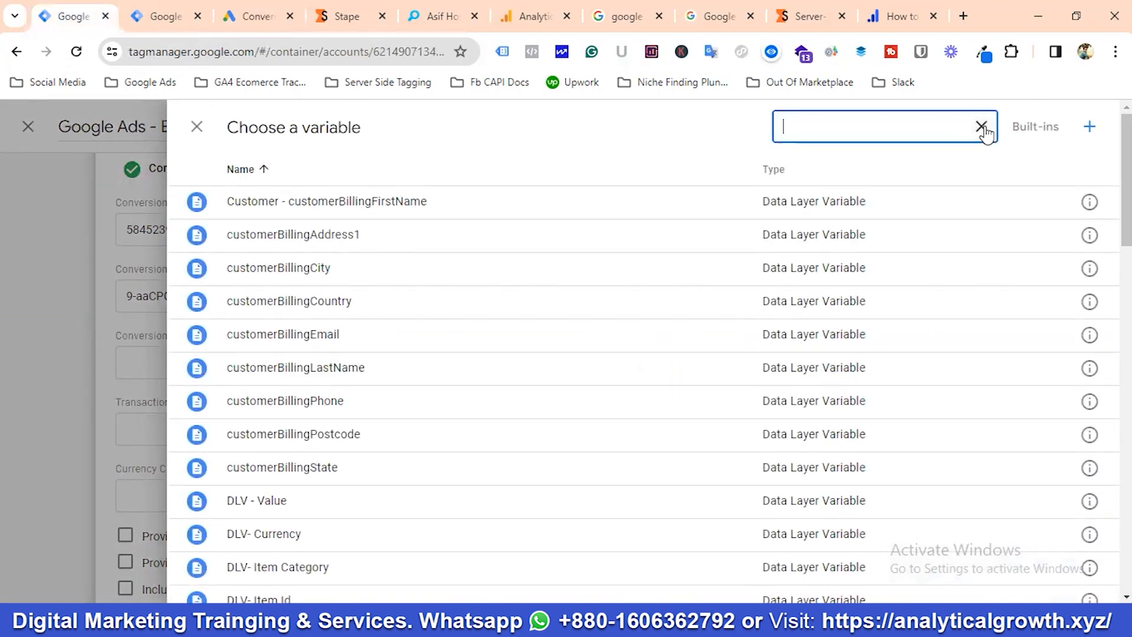
{"action": "type", "text": "Ecomm"}
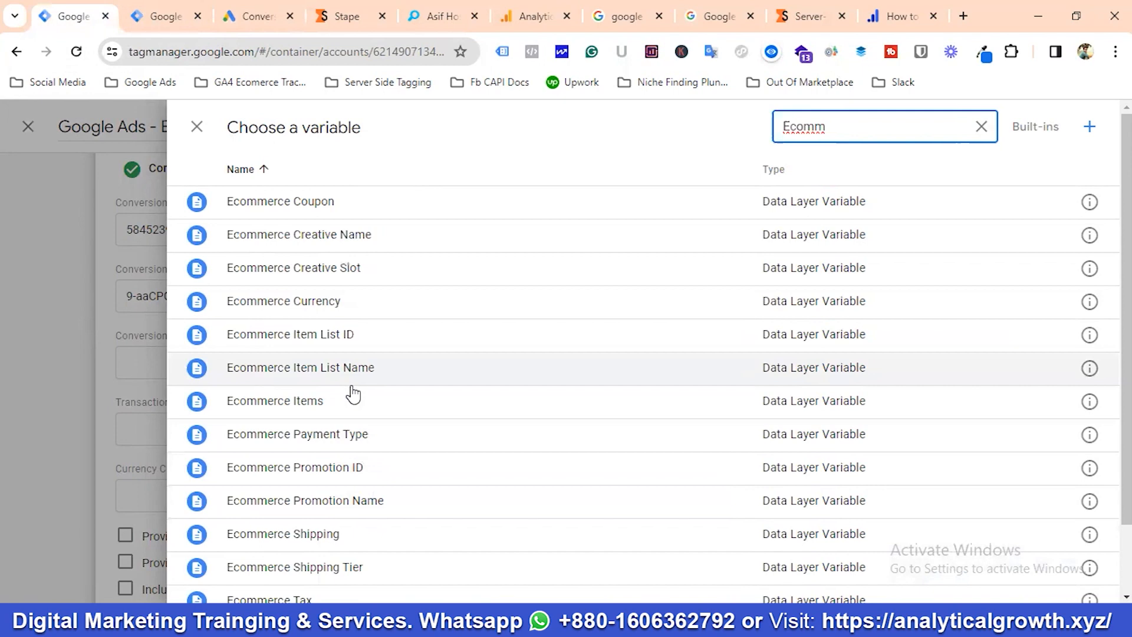
{"action": "scroll", "coordinate": [353, 389], "scroll_direction": "down", "scroll_amount": 2}
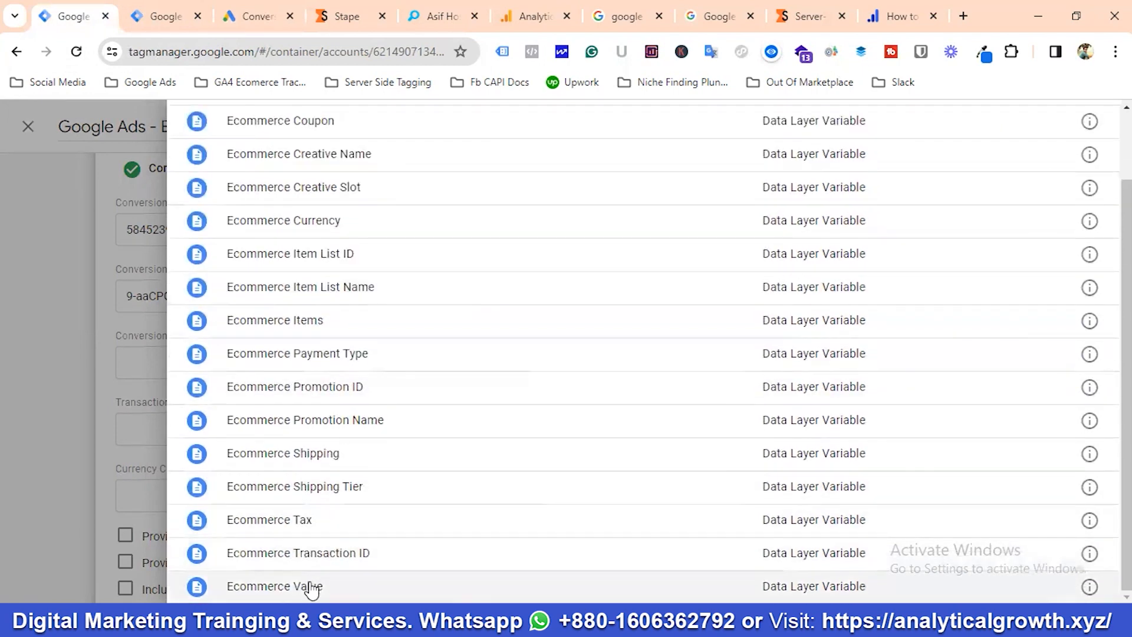
{"action": "left_click", "coordinate": [310, 587]}
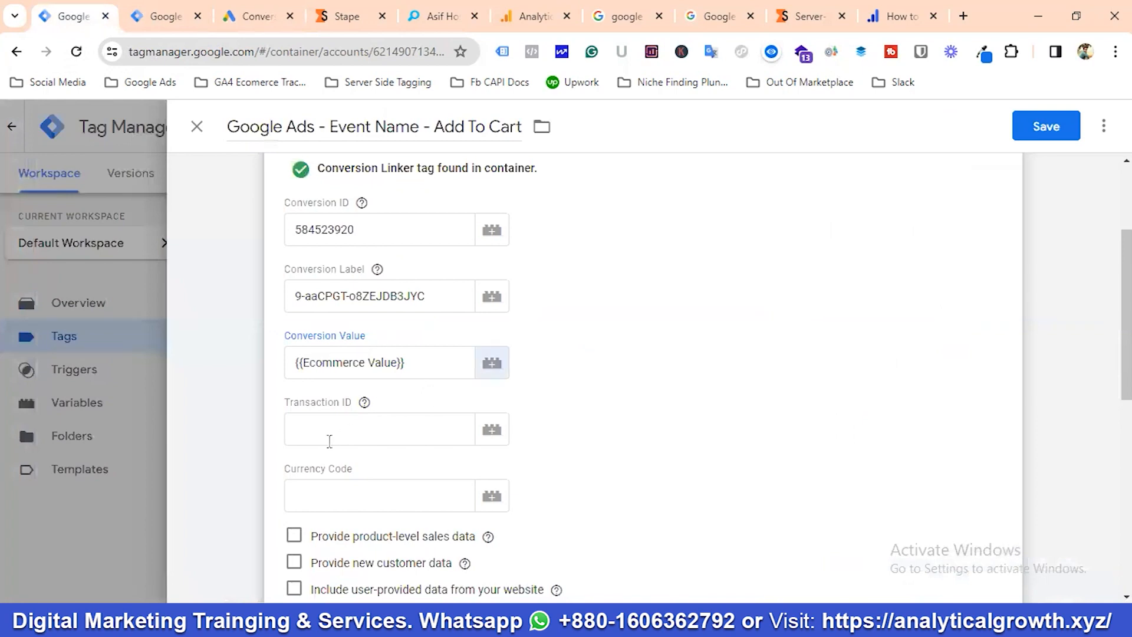
Step: Set the tag's Transaction ID to the {{Ecommerce Transaction ID}} variable
{"action": "left_click", "coordinate": [357, 438]}
{"action": "type", "text": "{{Ecom"}
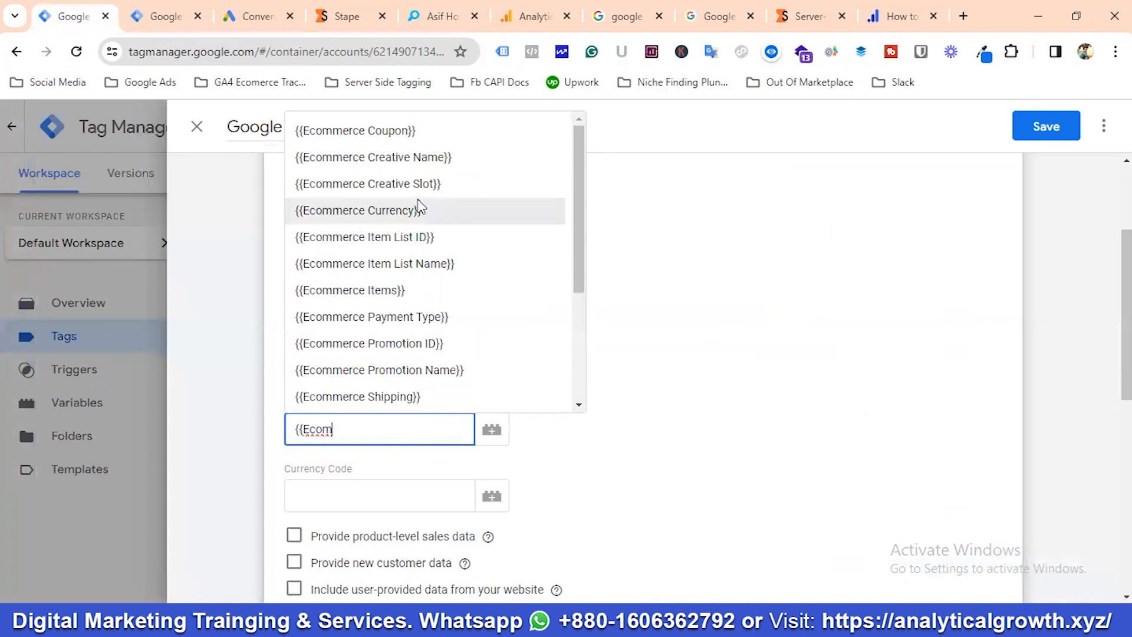
{"action": "scroll", "coordinate": [408, 277], "scroll_direction": "down", "scroll_amount": 2}
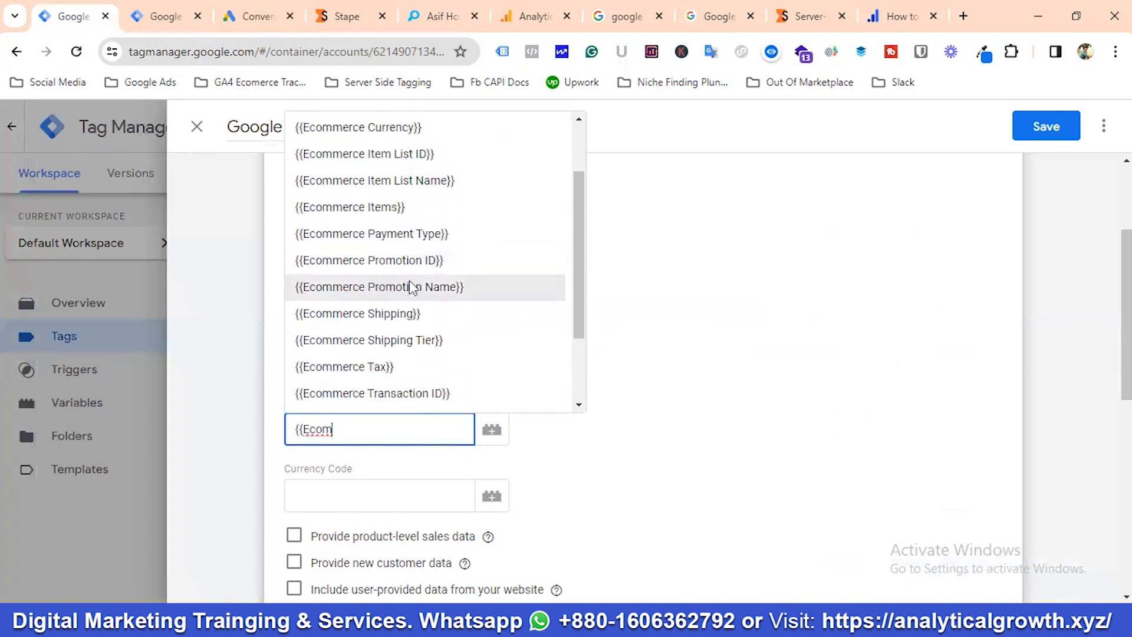
{"action": "left_click", "coordinate": [395, 393]}
Step: Set the tag's Currency Code to the {{Ecommerce Currency}} variable
{"action": "scroll", "coordinate": [377, 377], "scroll_direction": "down", "scroll_amount": 3}
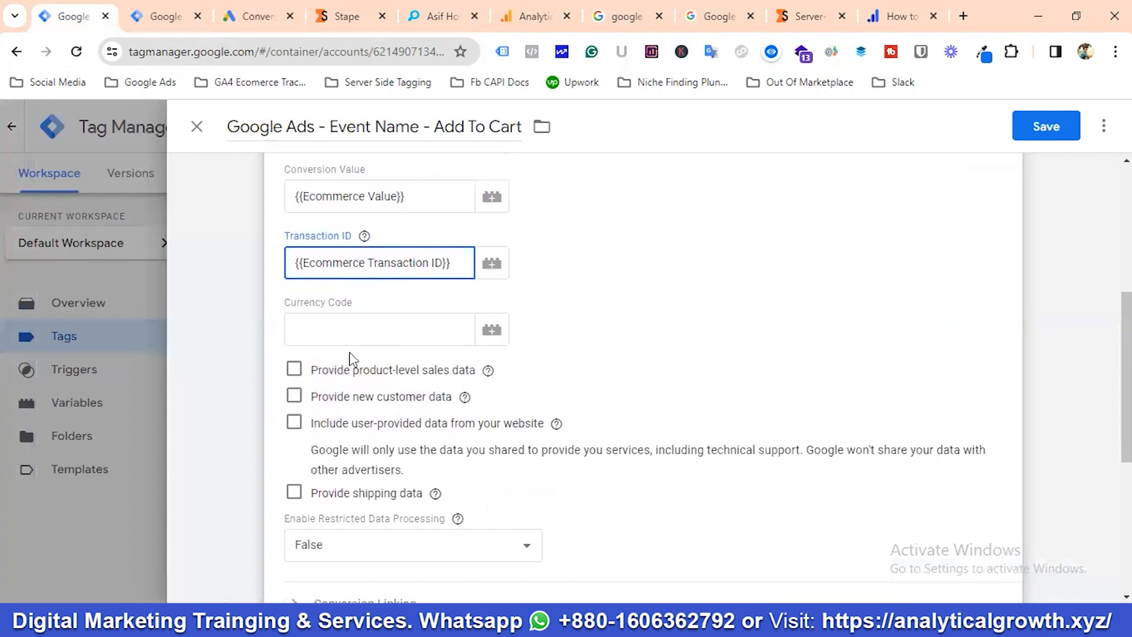
{"action": "left_click", "coordinate": [348, 327]}
{"action": "type", "text": "{{"}
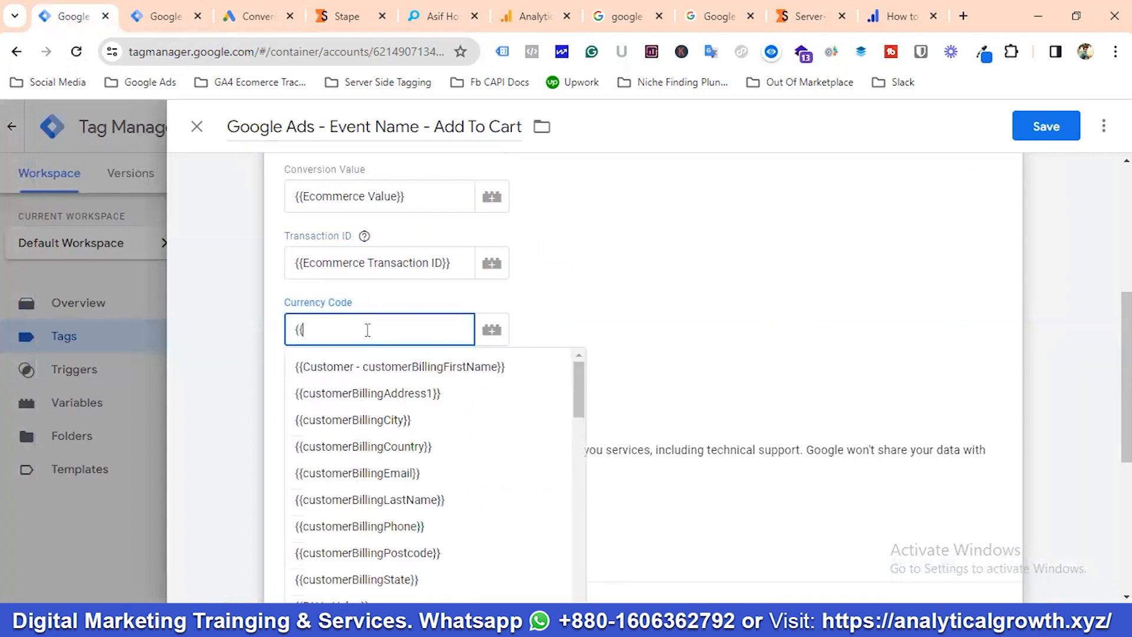
{"action": "type", "text": "e"}
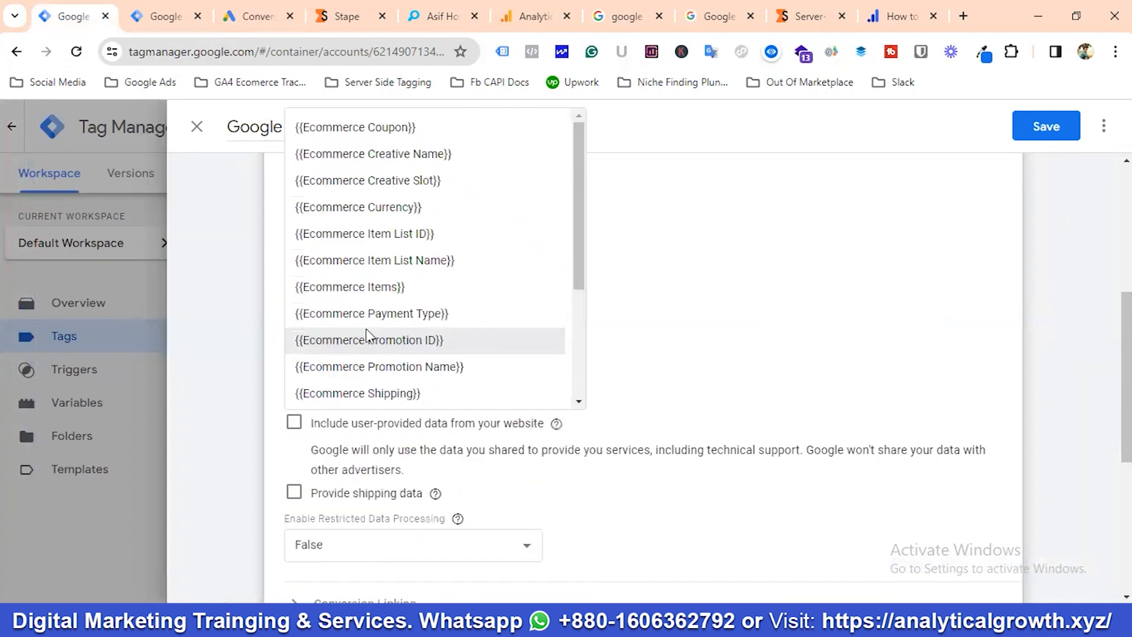
{"action": "left_click", "coordinate": [387, 209]}
{"action": "scroll", "coordinate": [536, 395], "scroll_direction": "up", "scroll_amount": 3}
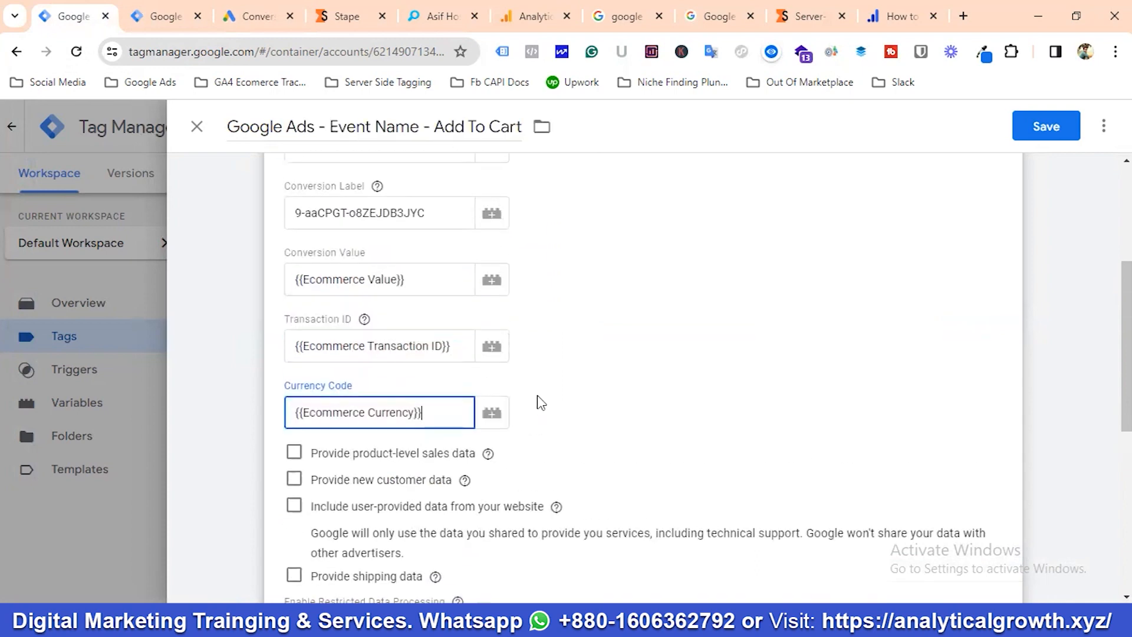
{"action": "left_click", "coordinate": [338, 392]}
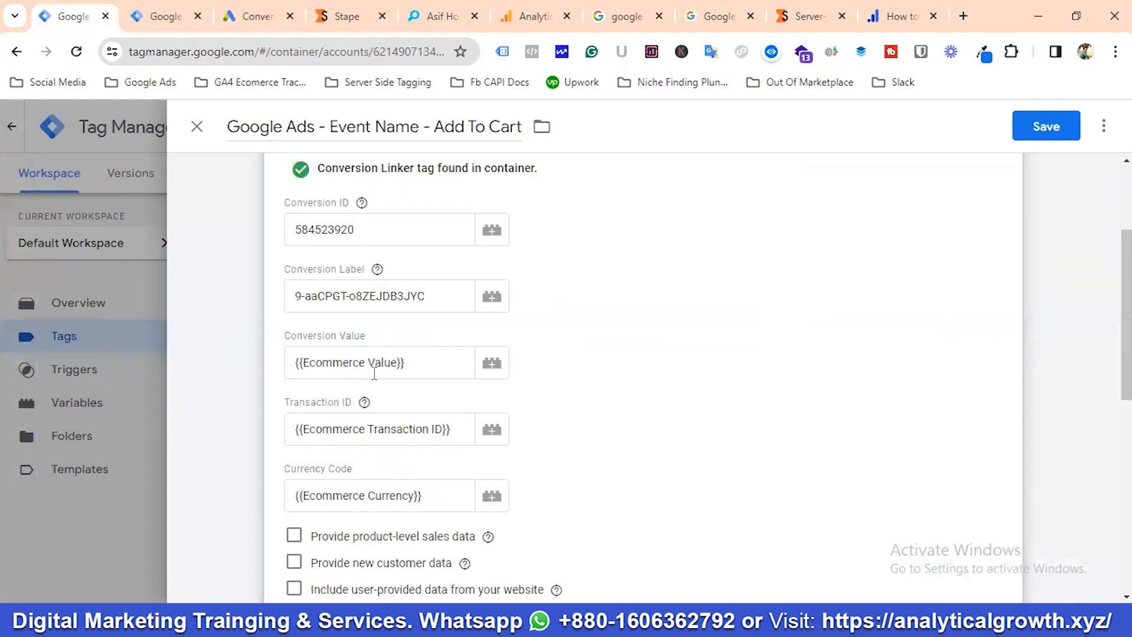
Step: Include user-provided data from the website in the tag, using the {{User-Provided Data}} variable
{"action": "scroll", "coordinate": [315, 373], "scroll_direction": "down", "scroll_amount": 2}
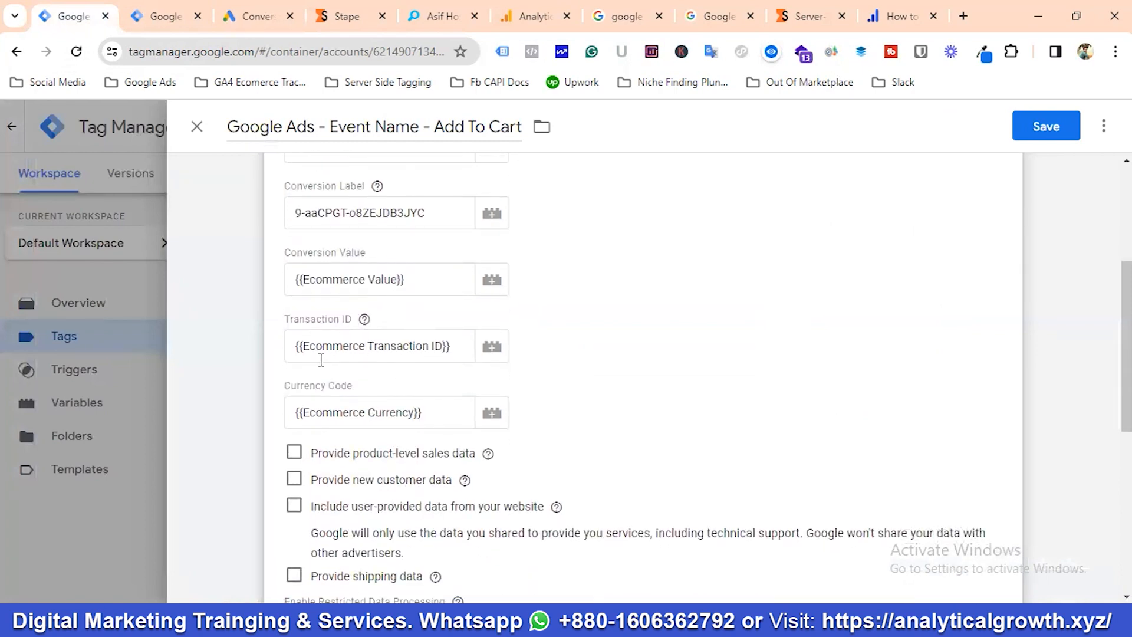
{"action": "scroll", "coordinate": [436, 362], "scroll_direction": "down", "scroll_amount": 2}
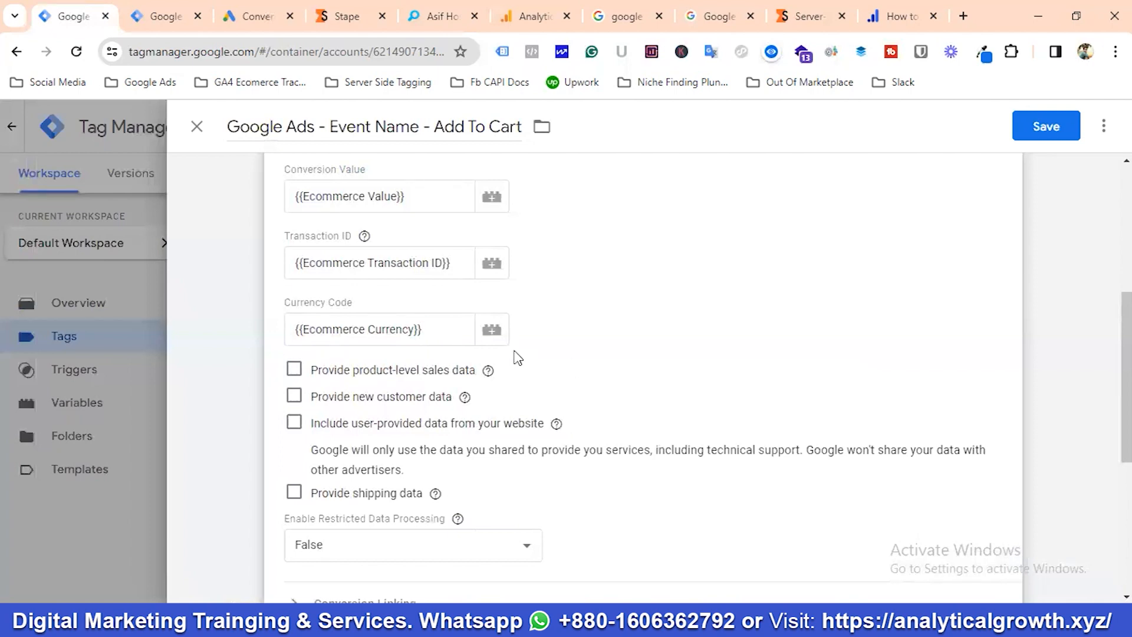
{"action": "scroll", "coordinate": [518, 355], "scroll_direction": "down", "scroll_amount": 2}
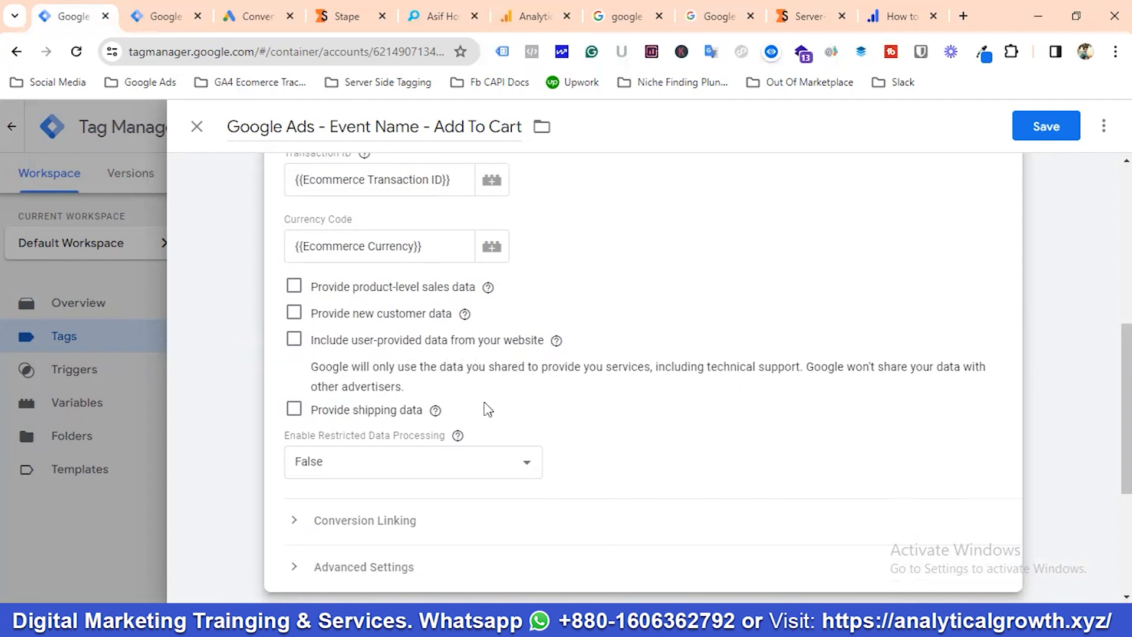
{"action": "left_click", "coordinate": [294, 340]}
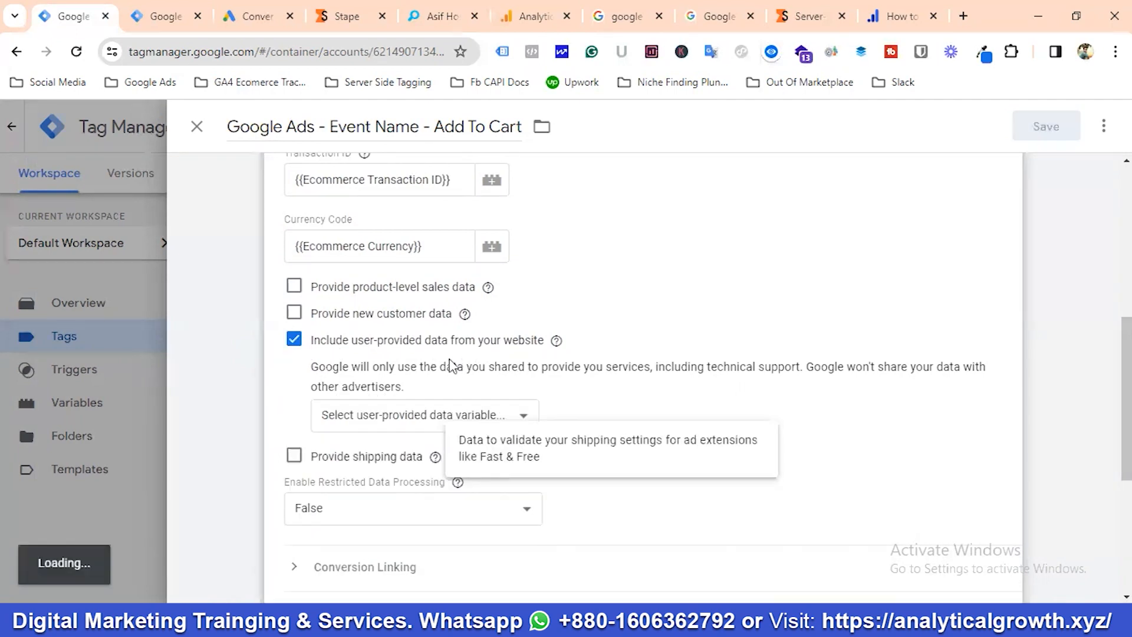
{"action": "scroll", "coordinate": [354, 389], "scroll_direction": "down", "scroll_amount": 1}
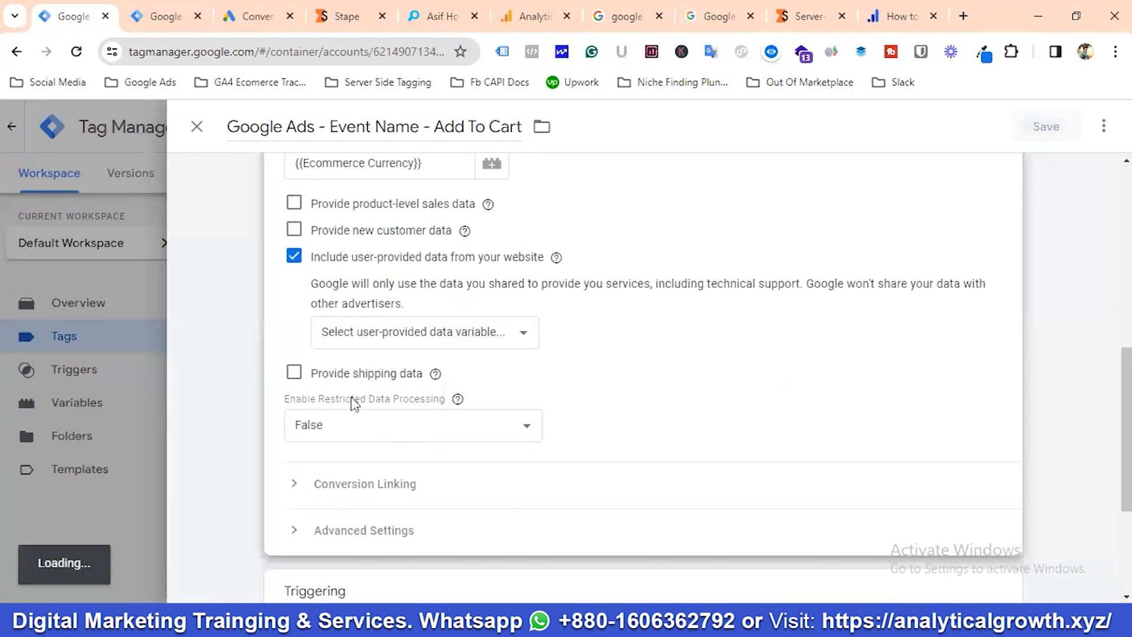
{"action": "left_click", "coordinate": [389, 340]}
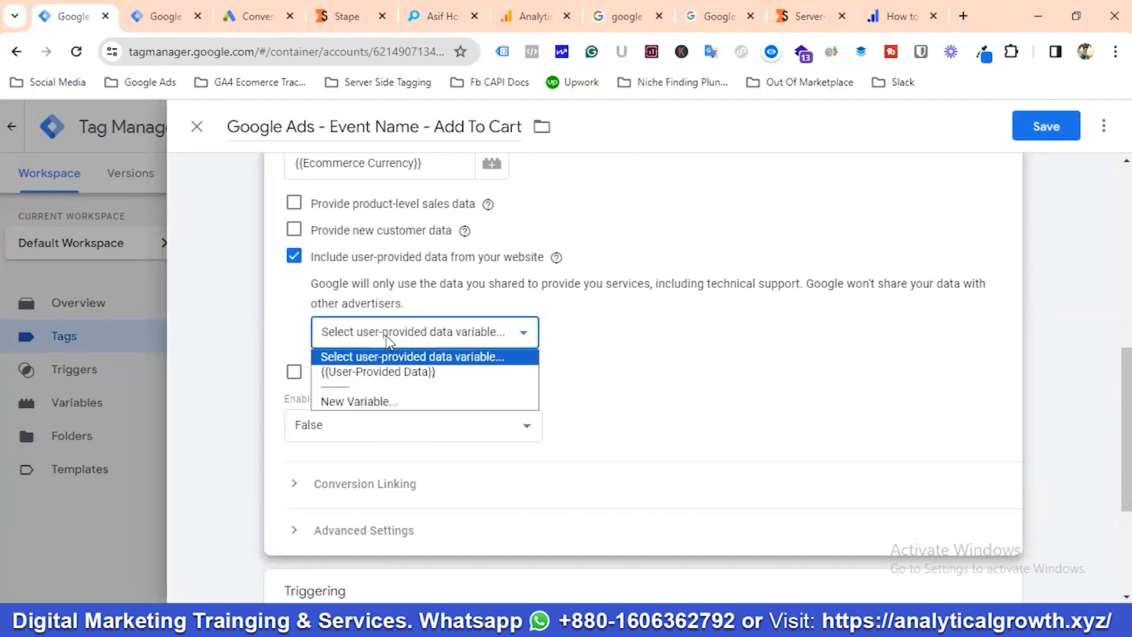
{"action": "left_click", "coordinate": [373, 376]}
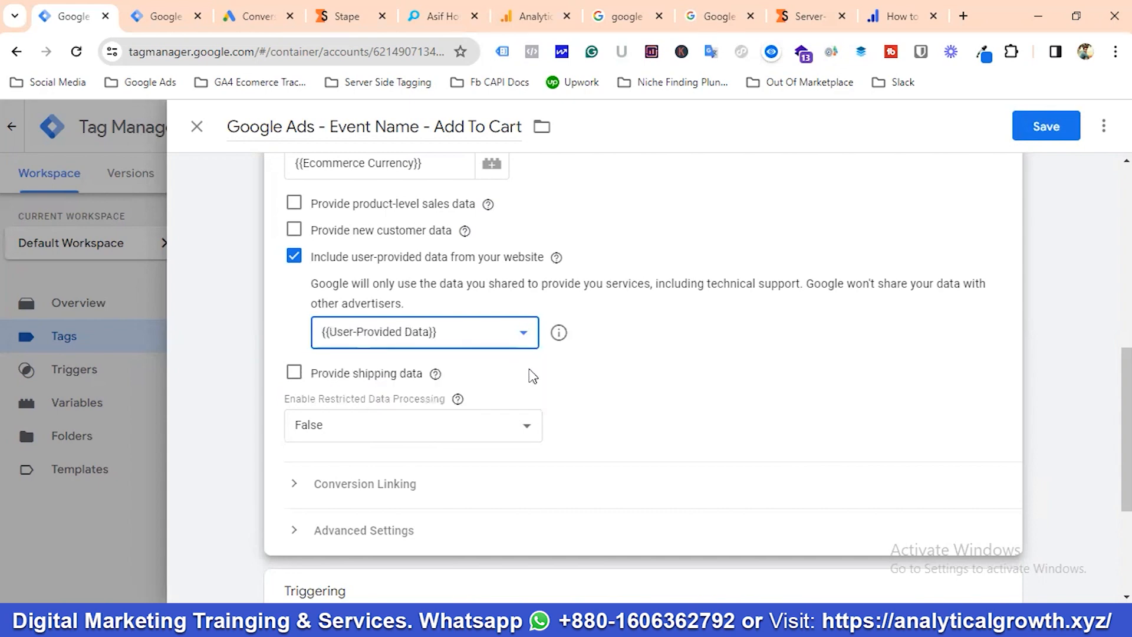
Step: Check the Conversion Linking and Advanced Settings options of the add-to-cart conversion tag
{"action": "scroll", "coordinate": [341, 417], "scroll_direction": "down", "scroll_amount": 3}
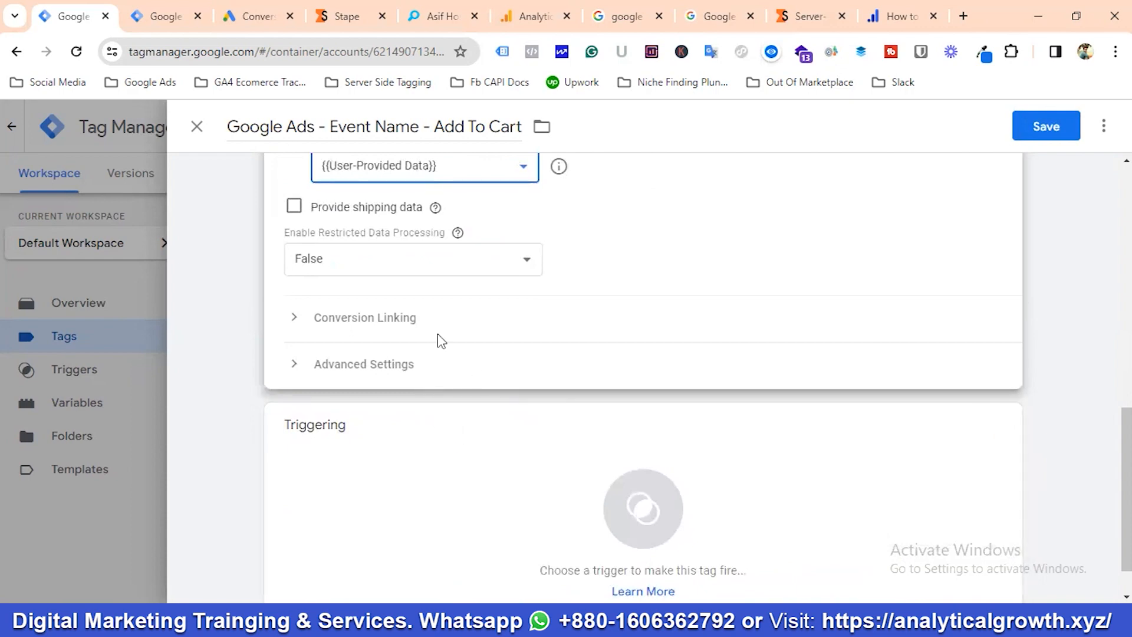
{"action": "scroll", "coordinate": [412, 336], "scroll_direction": "down", "scroll_amount": 1}
{"action": "left_click", "coordinate": [332, 269]}
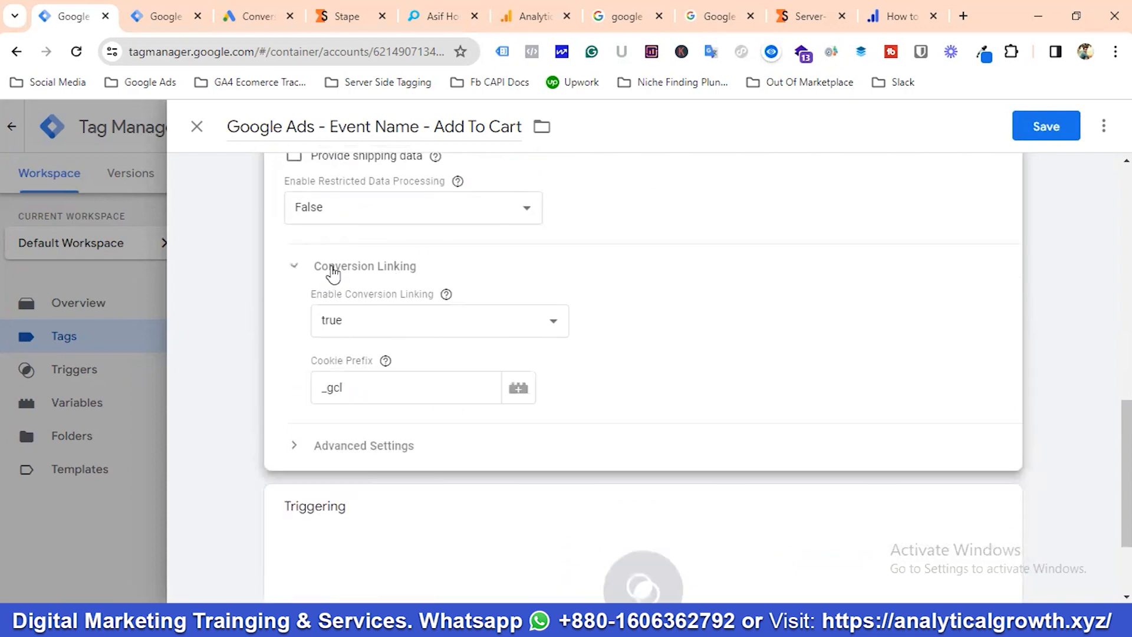
{"action": "left_click", "coordinate": [332, 269]}
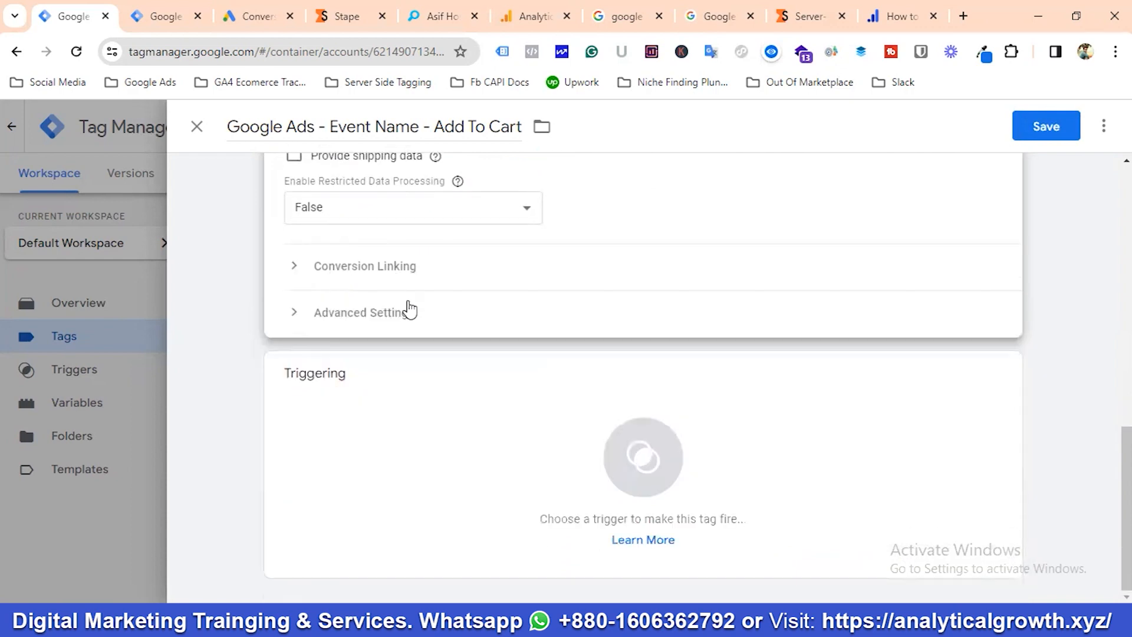
{"action": "left_click", "coordinate": [305, 319]}
{"action": "left_click", "coordinate": [307, 319]}
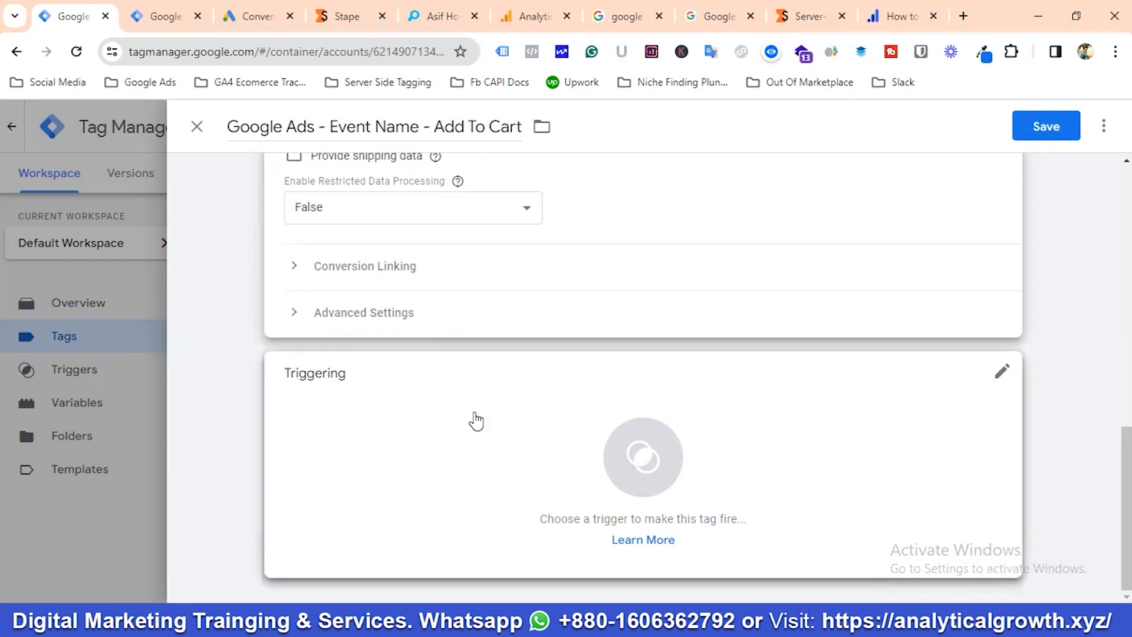
Step: Assign the Add To Cart Trigger to the conversion tag and save the tag
{"action": "left_click", "coordinate": [633, 475]}
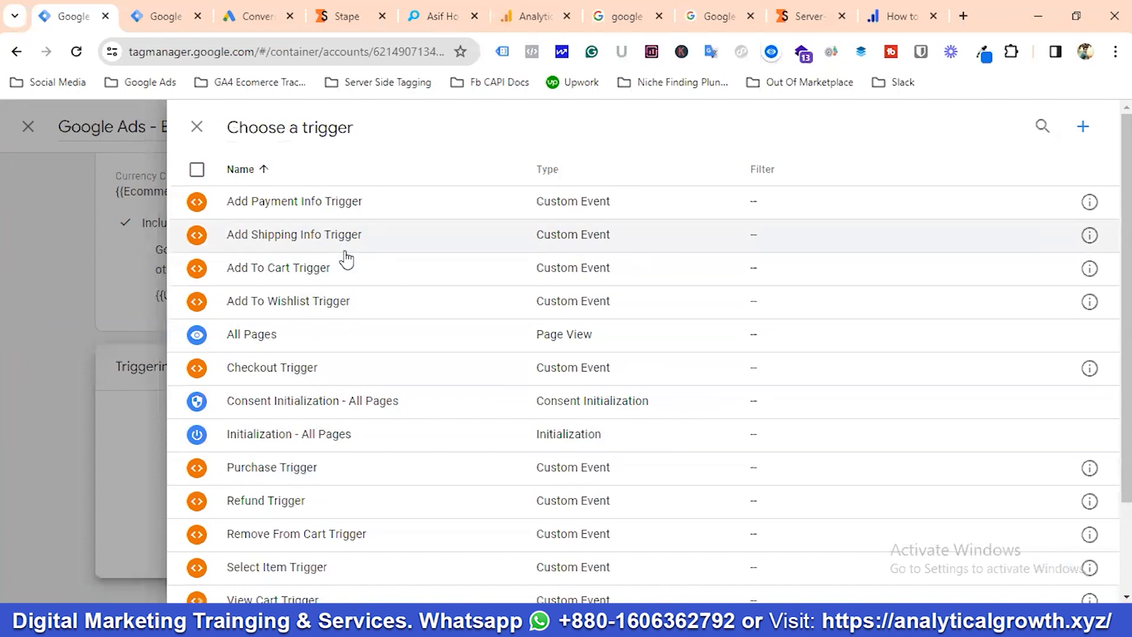
{"action": "left_click", "coordinate": [266, 274]}
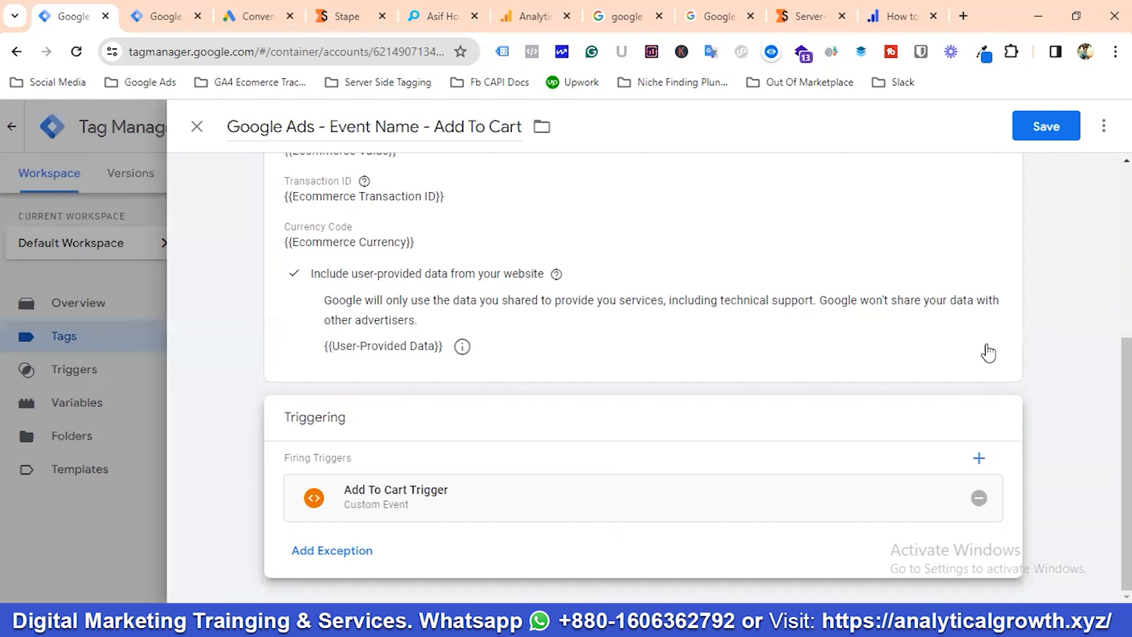
{"action": "left_click", "coordinate": [1032, 131]}
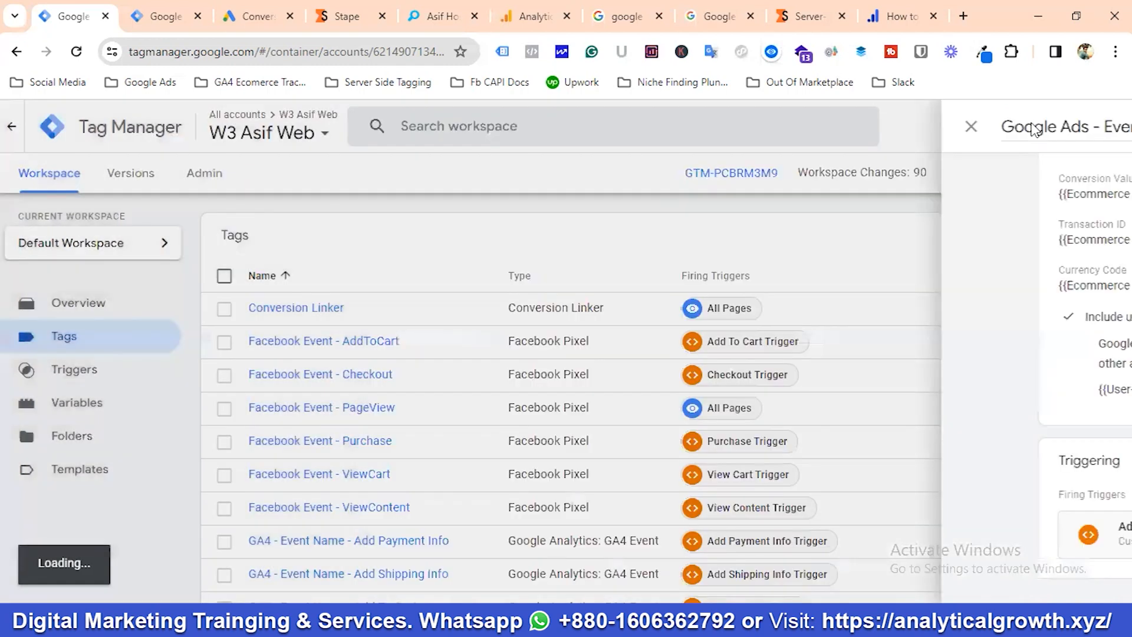
Step: Look through the web container's tag list and open "Google Ads - Event Name - Add To Cart" to review its configuration
{"action": "scroll", "coordinate": [450, 359], "scroll_direction": "down", "scroll_amount": 10}
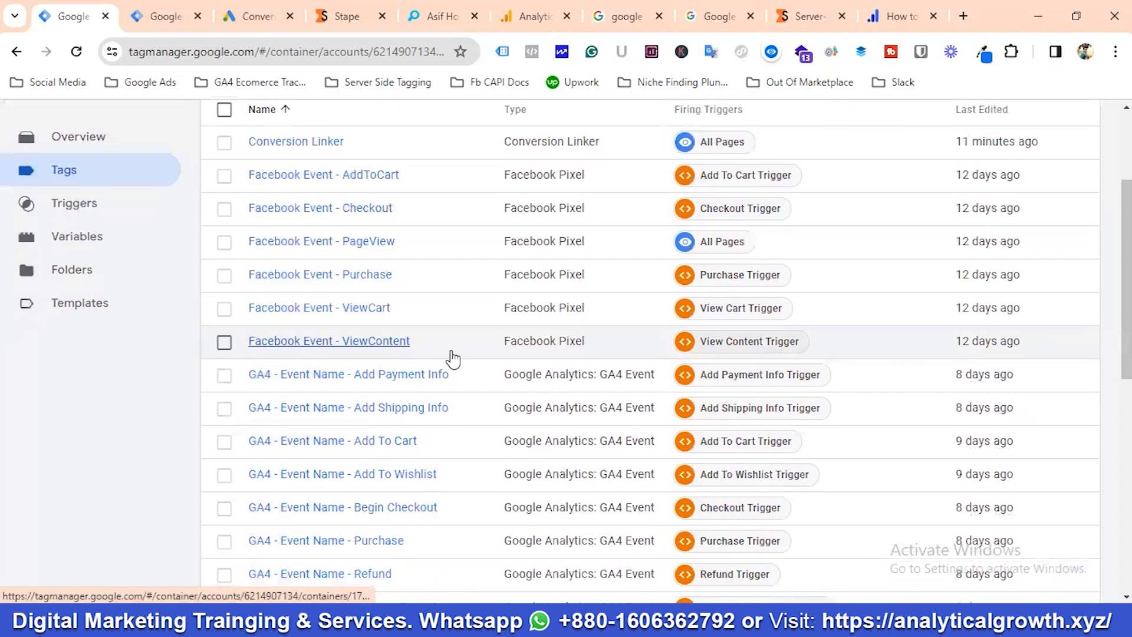
{"action": "scroll", "coordinate": [458, 371], "scroll_direction": "down", "scroll_amount": 1}
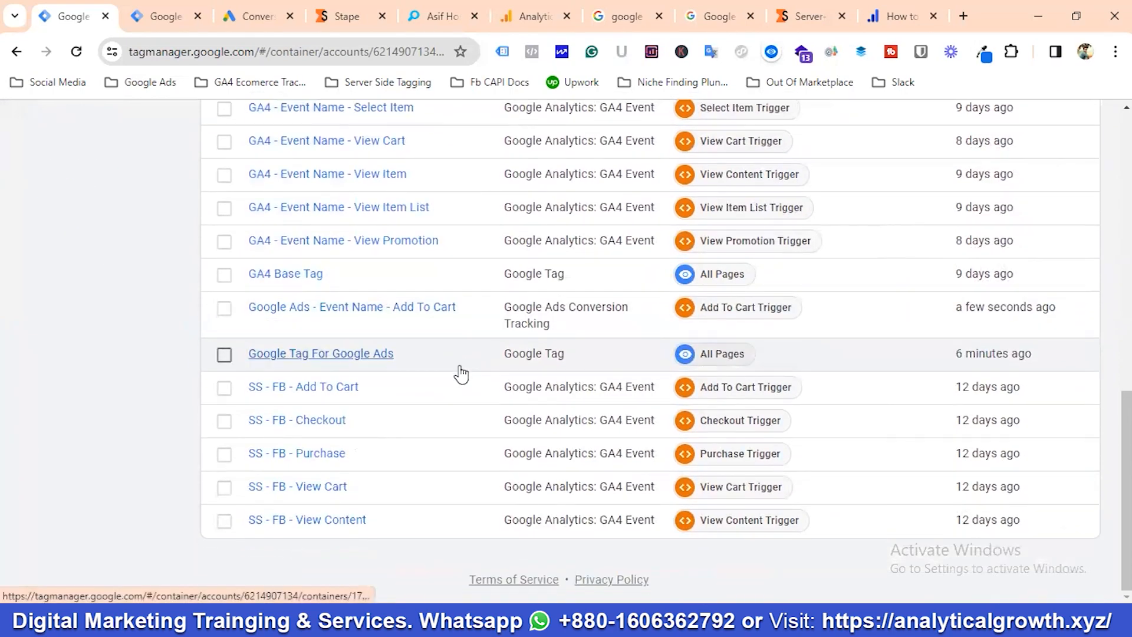
{"action": "scroll", "coordinate": [459, 372], "scroll_direction": "up", "scroll_amount": 10}
{"action": "scroll", "coordinate": [425, 354], "scroll_direction": "up", "scroll_amount": 1}
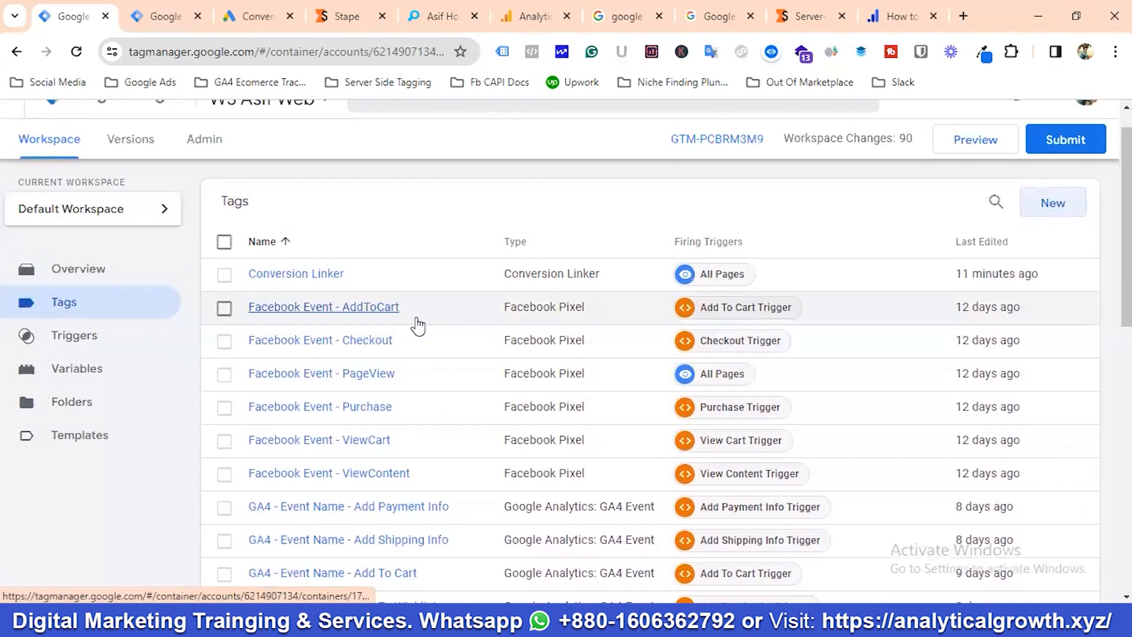
{"action": "scroll", "coordinate": [382, 325], "scroll_direction": "down", "scroll_amount": 1}
{"action": "scroll", "coordinate": [383, 336], "scroll_direction": "down", "scroll_amount": 5}
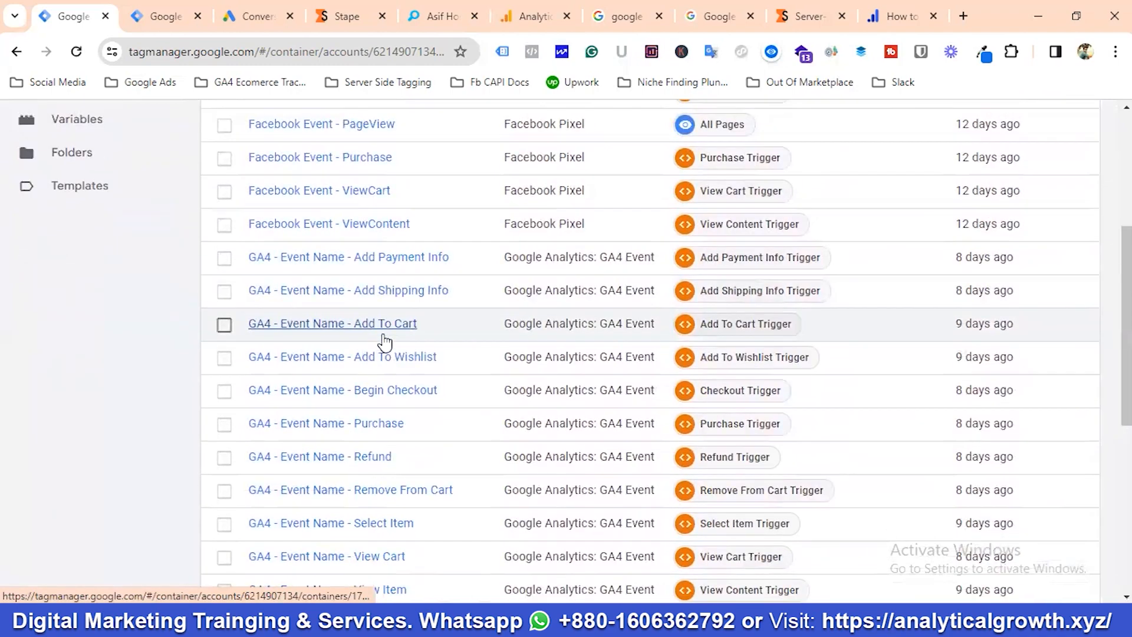
{"action": "scroll", "coordinate": [389, 363], "scroll_direction": "down", "scroll_amount": 1}
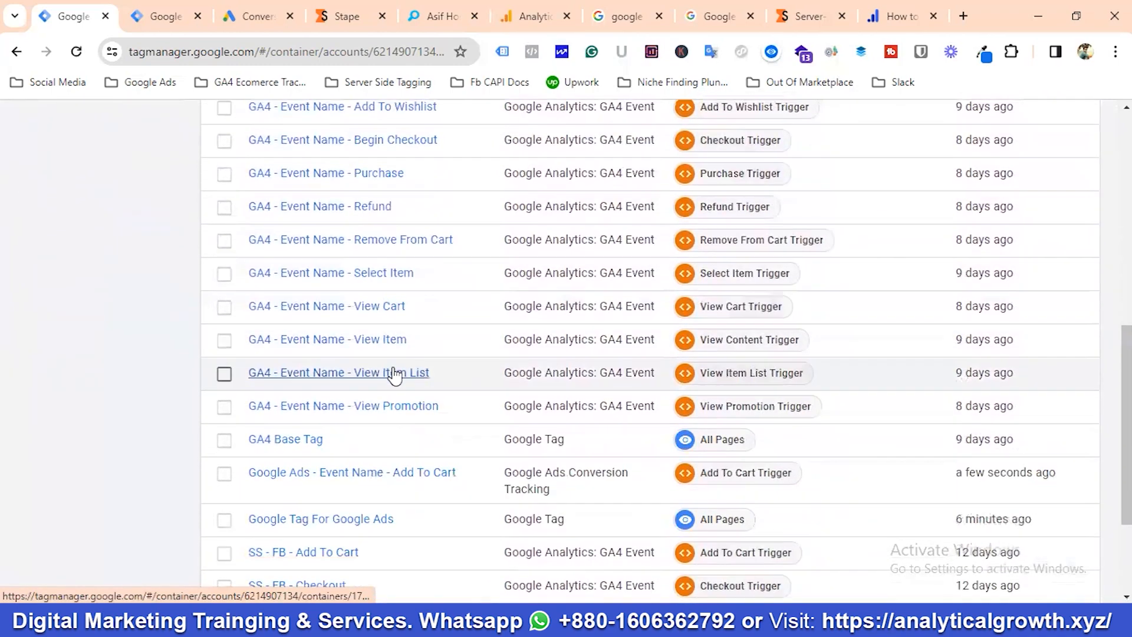
{"action": "scroll", "coordinate": [391, 377], "scroll_direction": "down", "scroll_amount": 1}
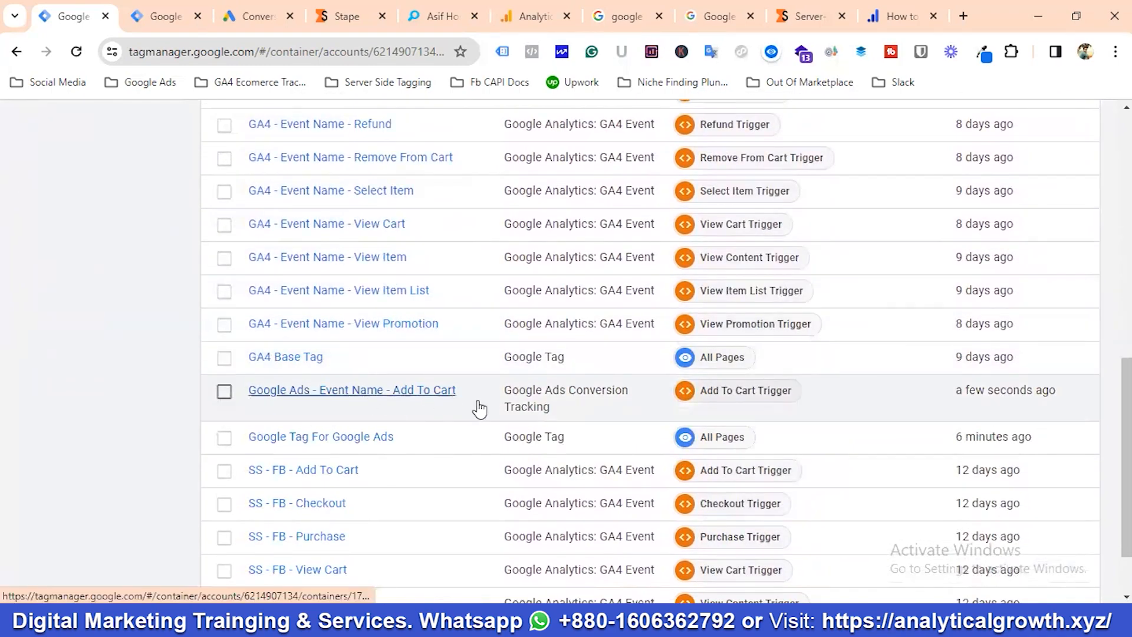
{"action": "left_click", "coordinate": [340, 391]}
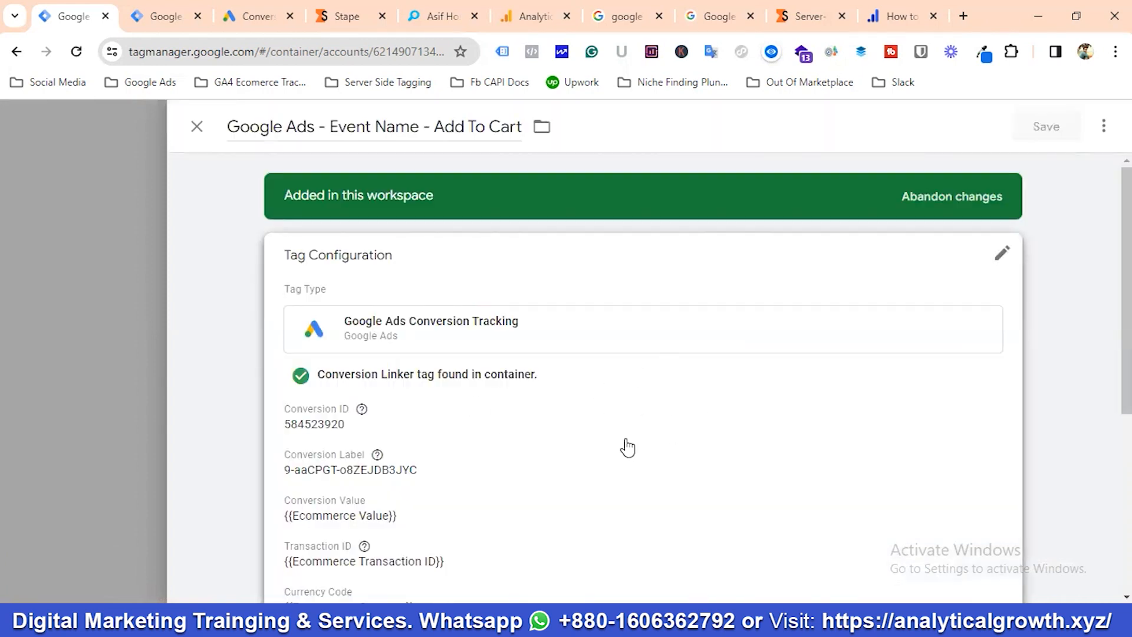
Step: Copy the add-to-cart conversion tag and rename the copy "Google Ads - Event Name - Begin Checkout"
{"action": "left_click", "coordinate": [1103, 125]}
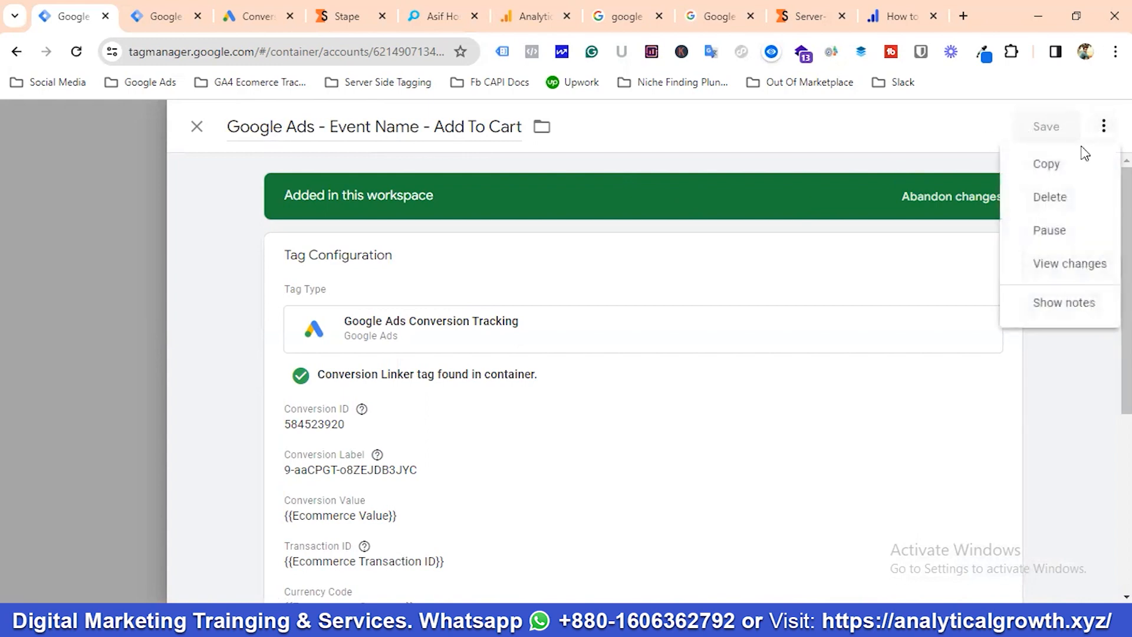
{"action": "left_click", "coordinate": [1045, 168]}
{"action": "left_click", "coordinate": [294, 127]}
{"action": "key", "text": "BackSpace"}
{"action": "key", "text": "BackSpace"}
{"action": "key", "text": "BackSpace"}
{"action": "key", "text": "BackSpace"}
{"action": "key", "text": "BackSpace"}
{"action": "key", "text": "BackSpace"}
{"action": "key", "text": "BackSpace"}
{"action": "key", "text": "BackSpace"}
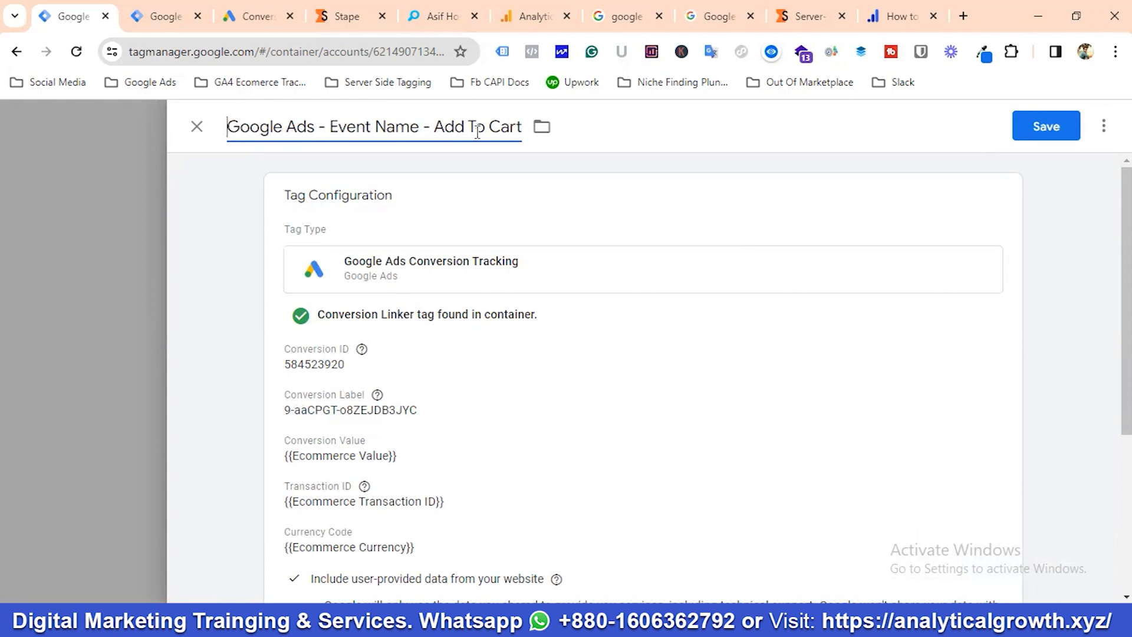
{"action": "left_click", "coordinate": [542, 126]}
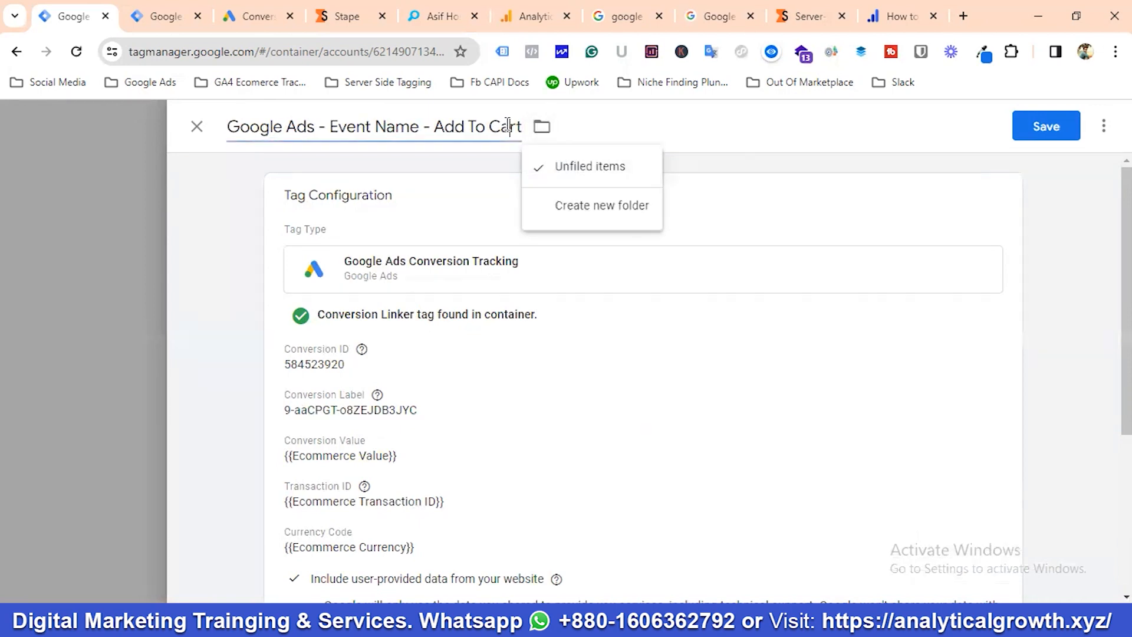
{"action": "key", "text": "BackSpace"}
{"action": "key", "text": "BackSpace"}
{"action": "key", "text": "BackSpace"}
{"action": "key", "text": "BackSpace"}
{"action": "key", "text": "BackSpace"}
{"action": "key", "text": "BackSpace"}
{"action": "key", "text": "BackSpace"}
{"action": "key", "text": "BackSpace"}
{"action": "key", "text": "BackSpace"}
{"action": "key", "text": "BackSpace"}
{"action": "key", "text": "BackSpace"}
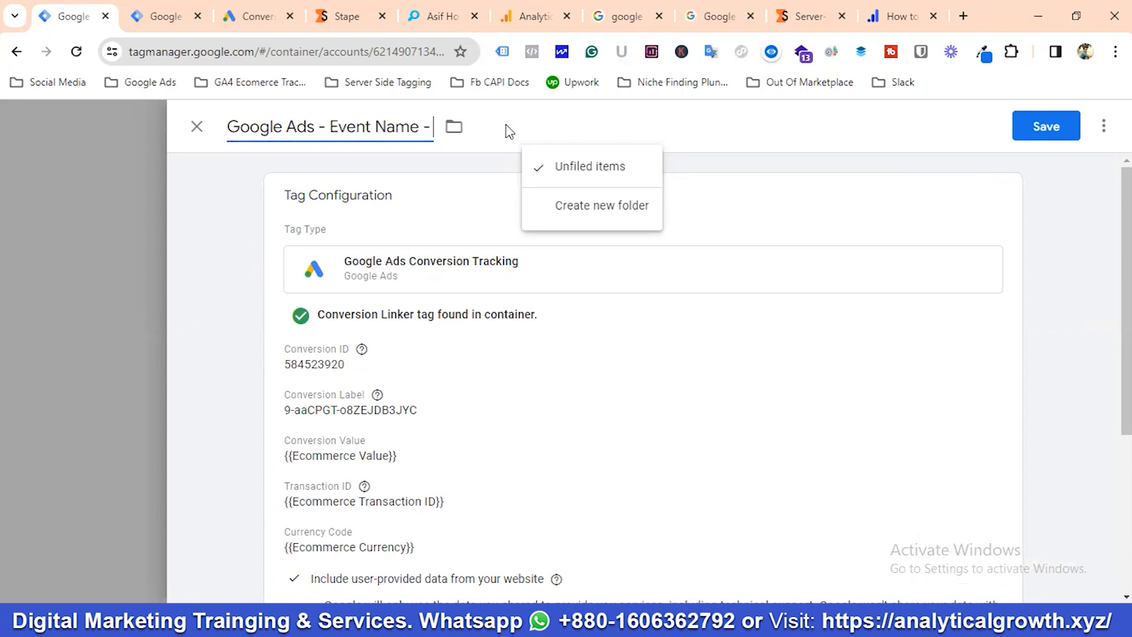
{"action": "type", "text": "Begi"}
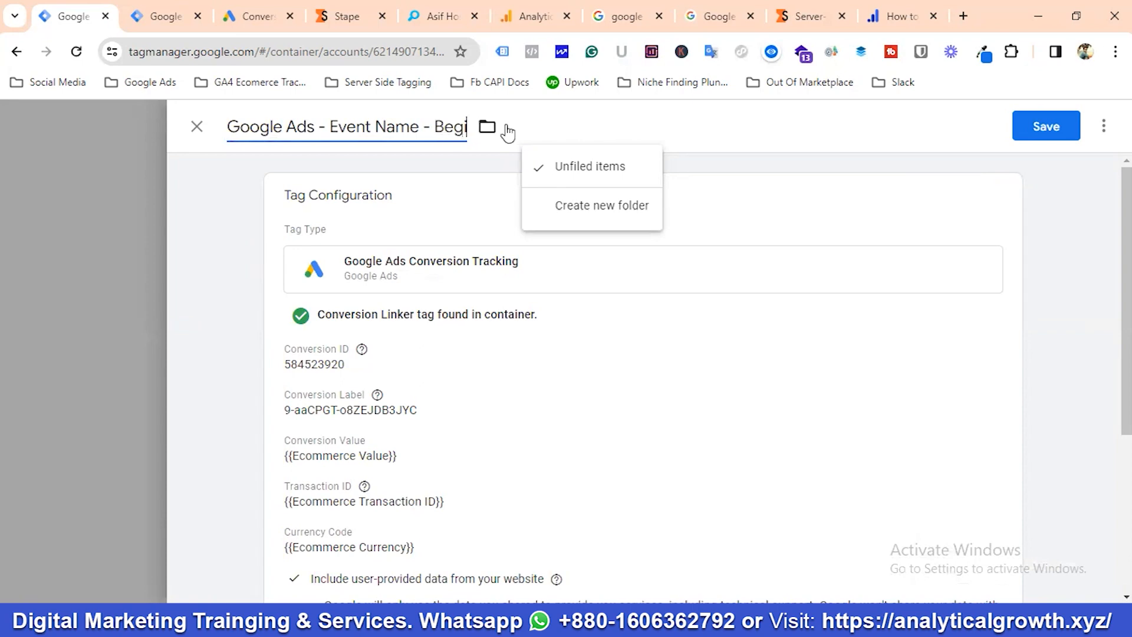
{"action": "type", "text": "n Checkout"}
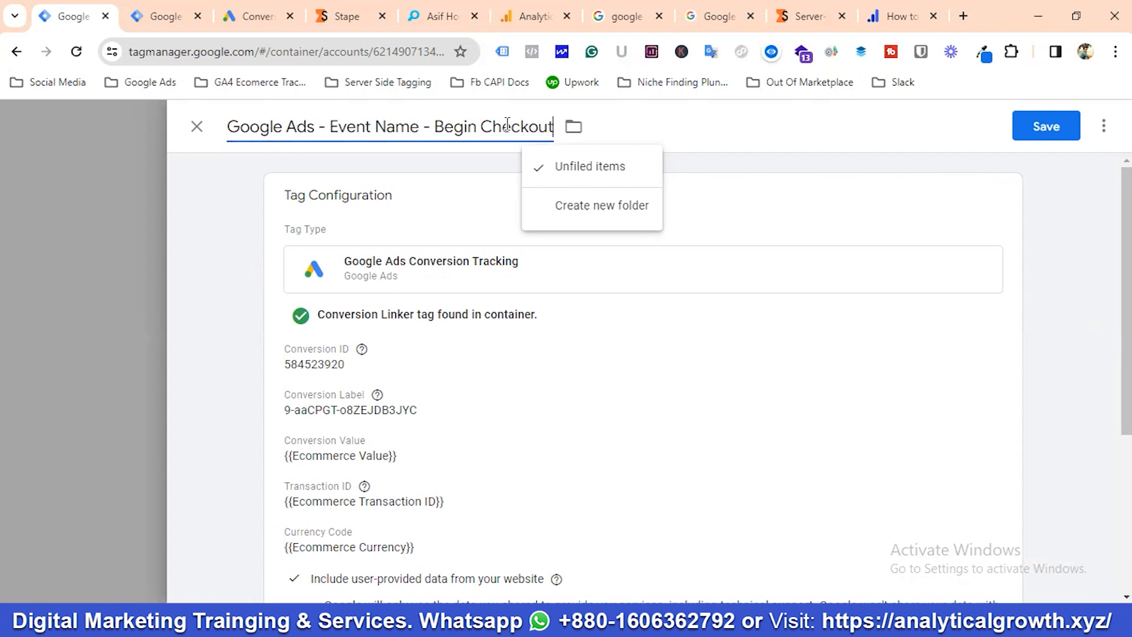
Step: Open the copied tag's configuration for editing, and start a new Website conversion action in Google Ads
{"action": "left_click", "coordinate": [454, 375]}
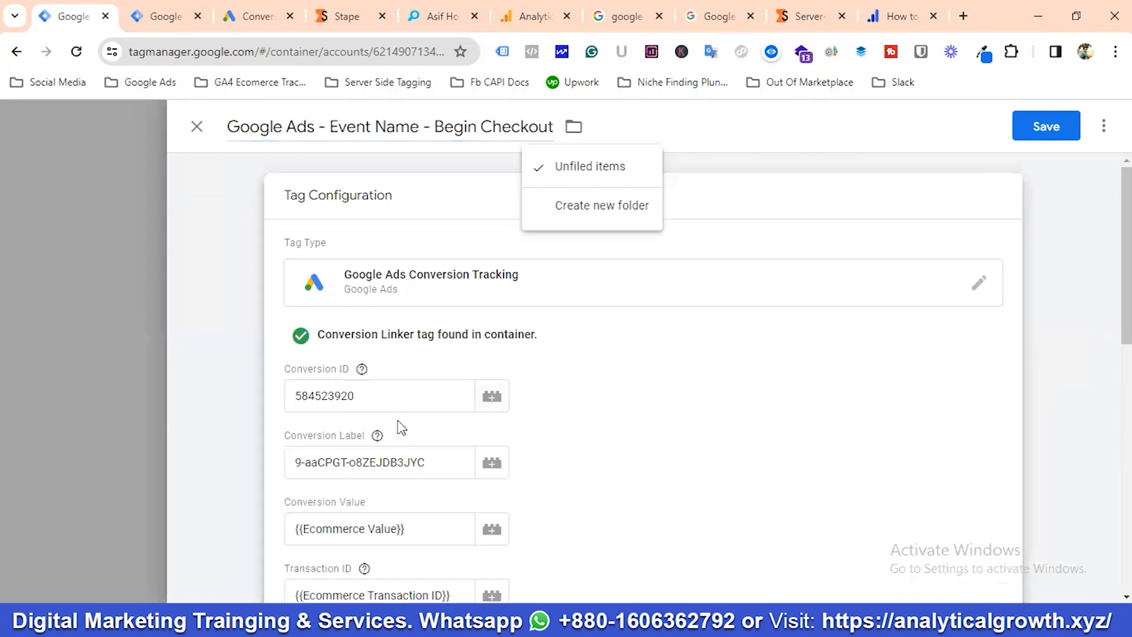
{"action": "scroll", "coordinate": [387, 398], "scroll_direction": "down", "scroll_amount": 3}
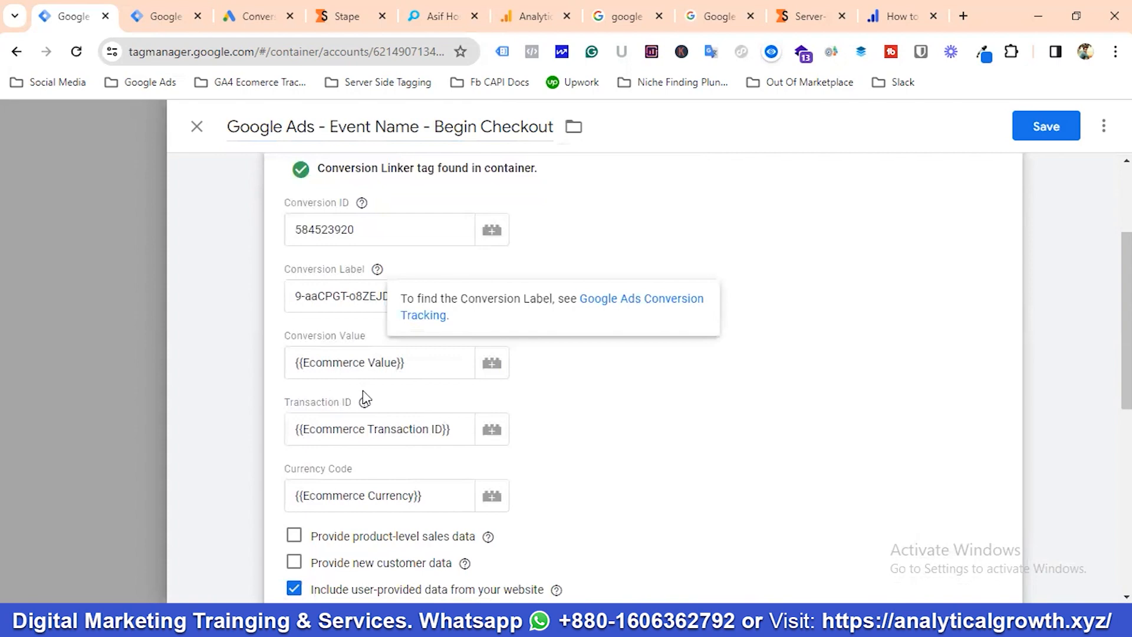
{"action": "left_click", "coordinate": [266, 18]}
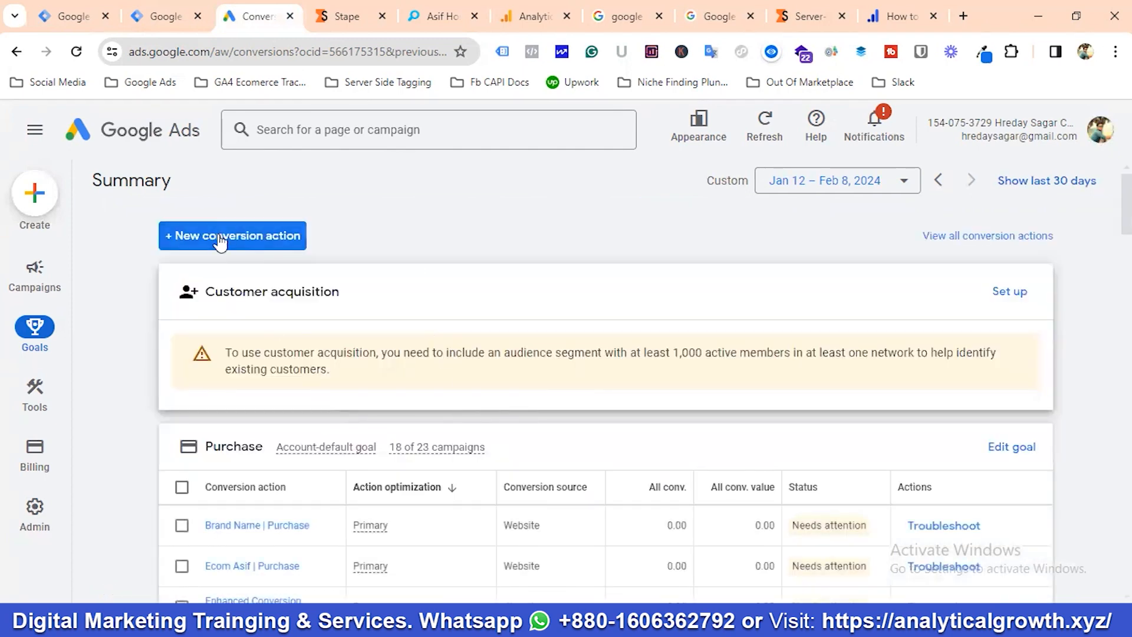
{"action": "left_click", "coordinate": [220, 239]}
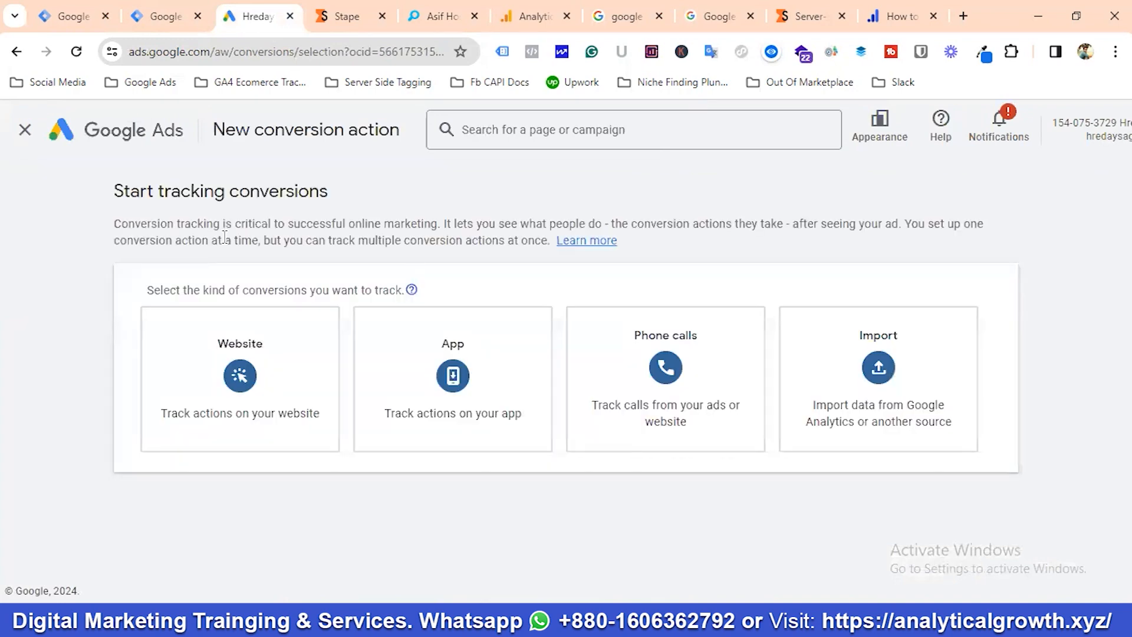
{"action": "left_click", "coordinate": [236, 373]}
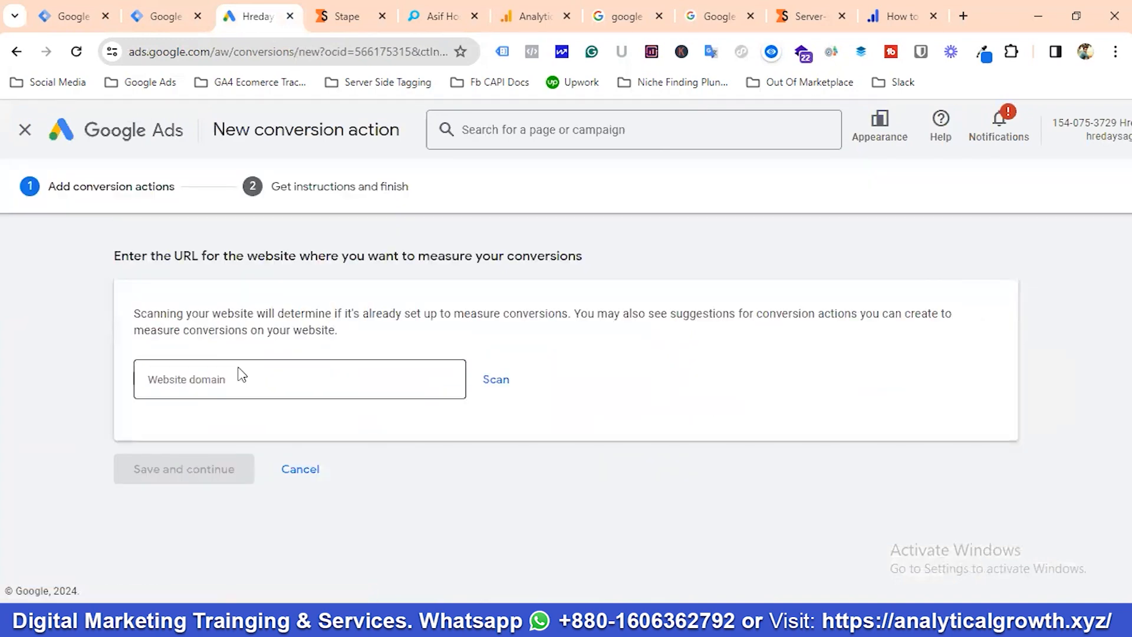
{"action": "left_click", "coordinate": [436, 16]}
{"action": "left_click", "coordinate": [176, 59]}
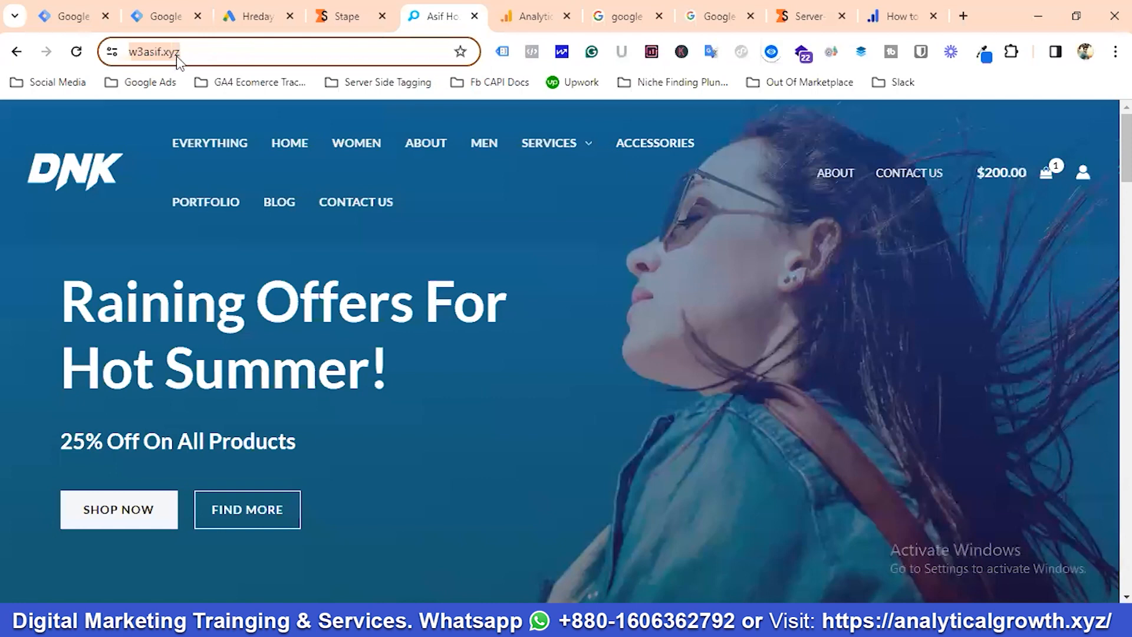
{"action": "right_click", "coordinate": [151, 59]}
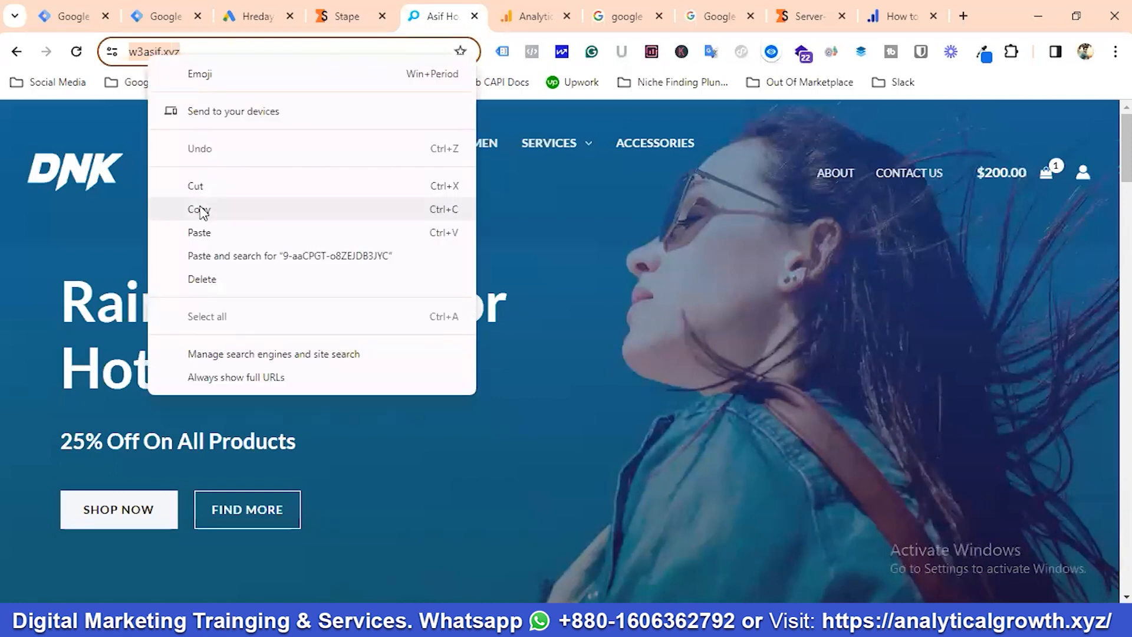
{"action": "left_click", "coordinate": [204, 212]}
{"action": "left_click", "coordinate": [254, 17]}
{"action": "left_click", "coordinate": [230, 378]}
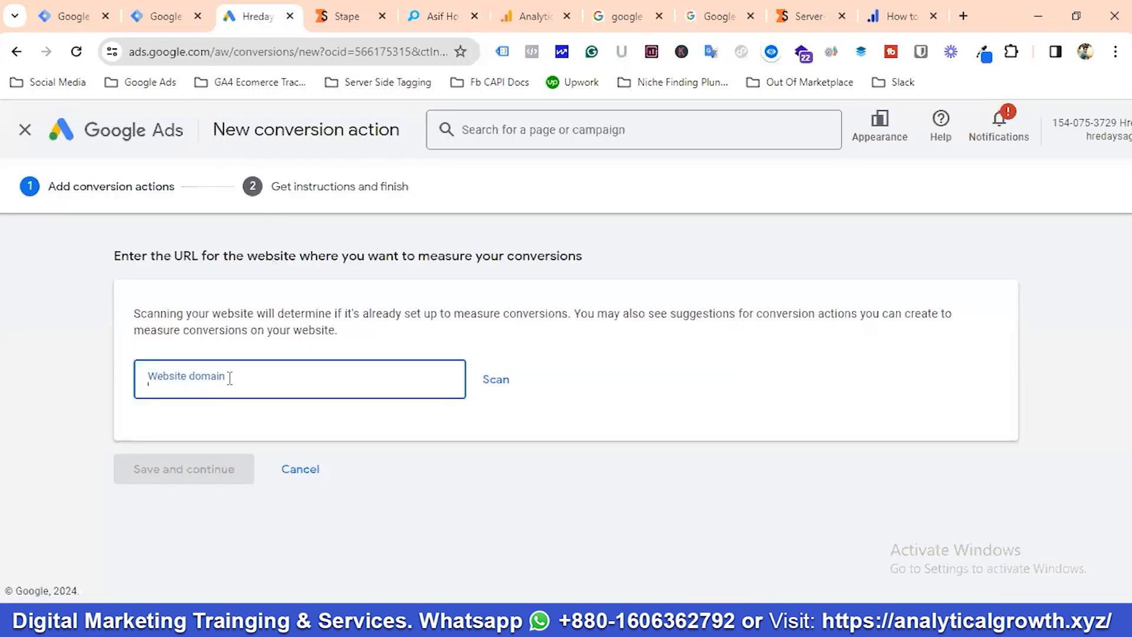
{"action": "key", "text": "ctrl+v"}
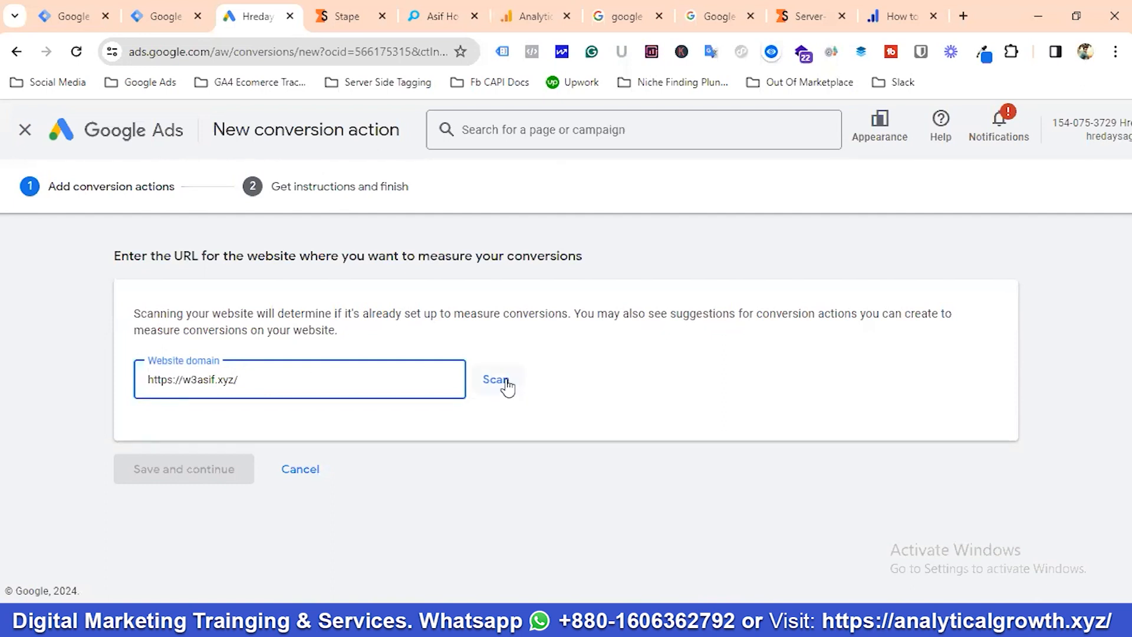
{"action": "left_click", "coordinate": [506, 384]}
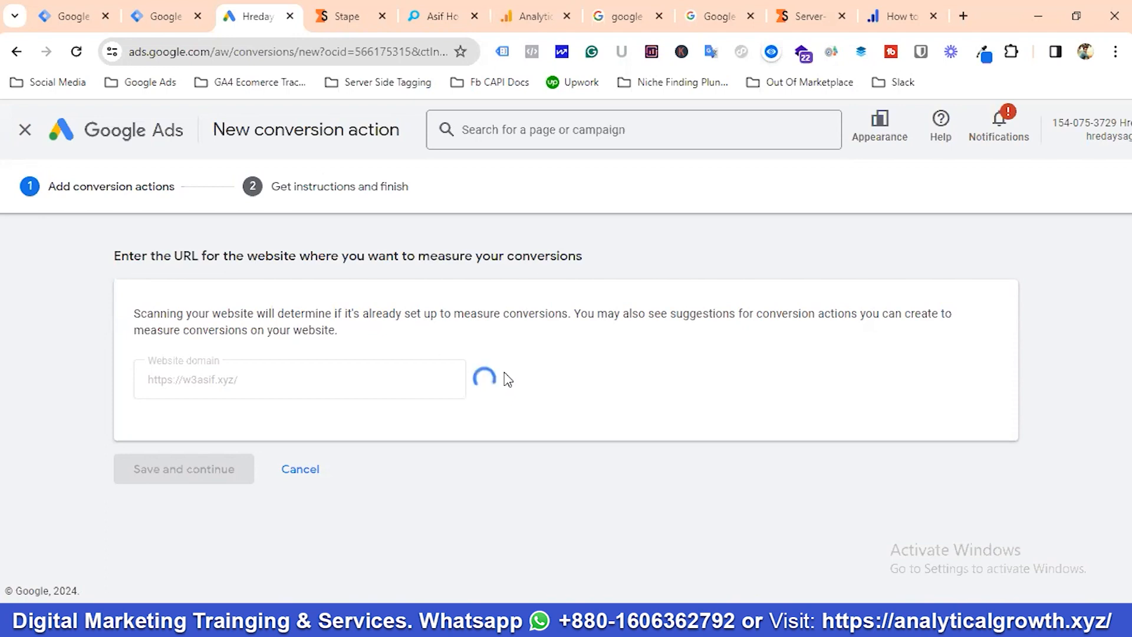
Step: Add a conversion action manually and assign it the Begin checkout goal category
{"action": "scroll", "coordinate": [300, 353], "scroll_direction": "down", "scroll_amount": 7}
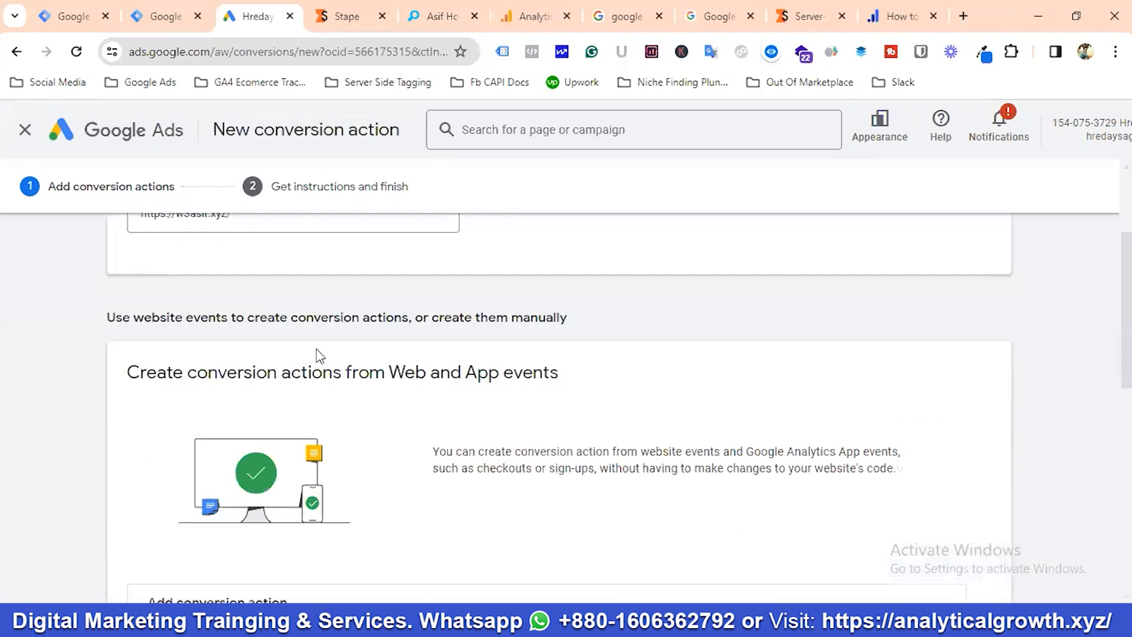
{"action": "scroll", "coordinate": [248, 389], "scroll_direction": "down", "scroll_amount": 2}
{"action": "left_click", "coordinate": [232, 415]}
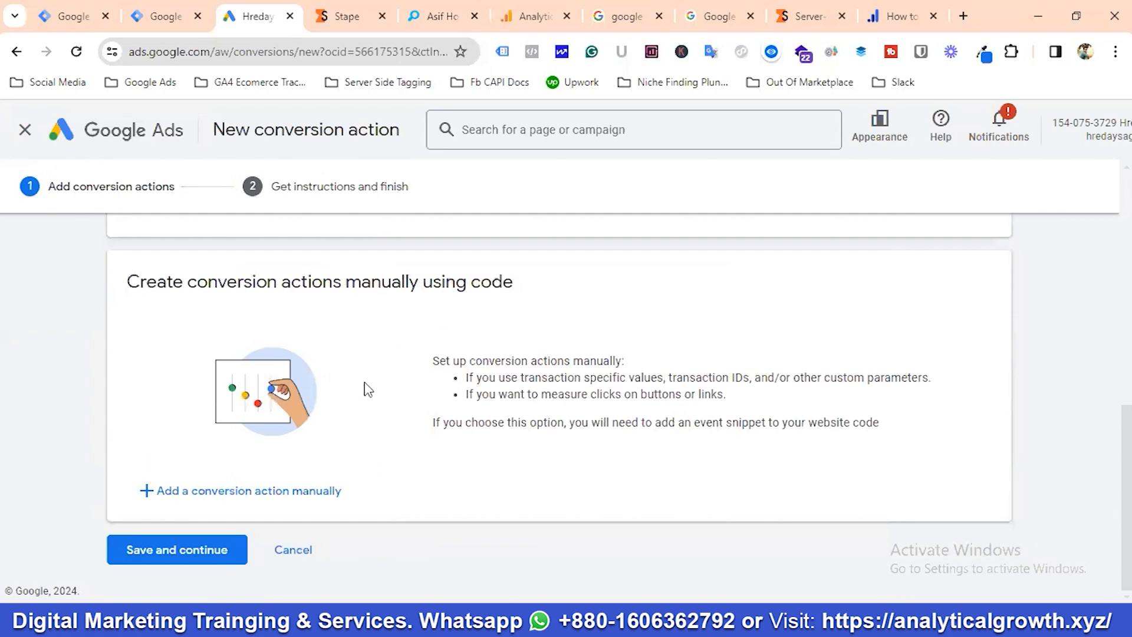
{"action": "left_click", "coordinate": [254, 492]}
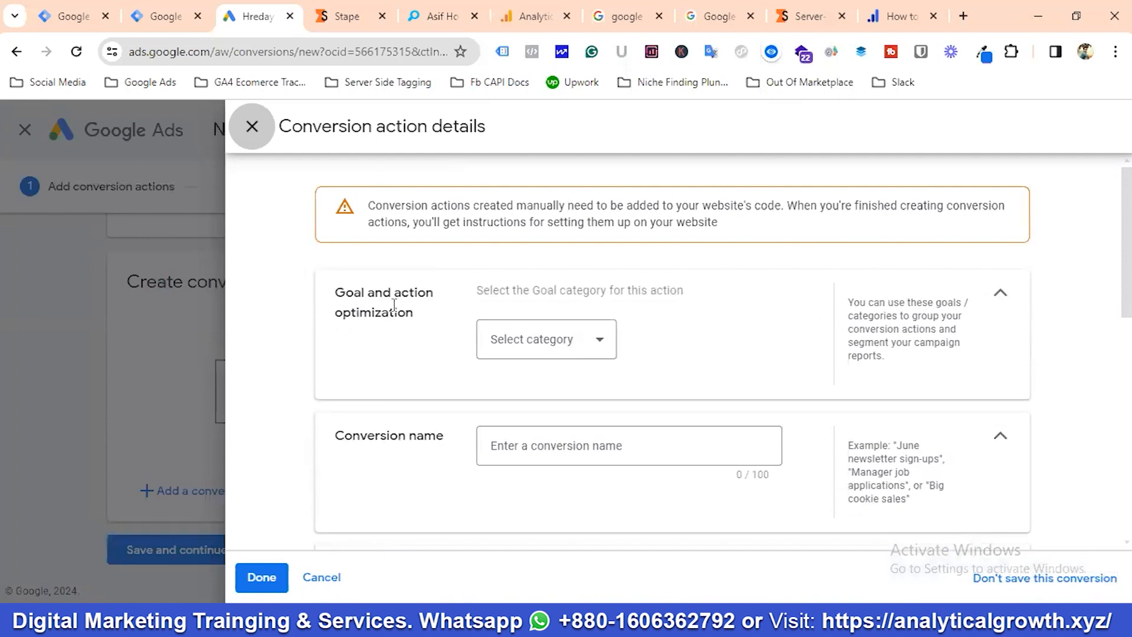
{"action": "left_click", "coordinate": [536, 343]}
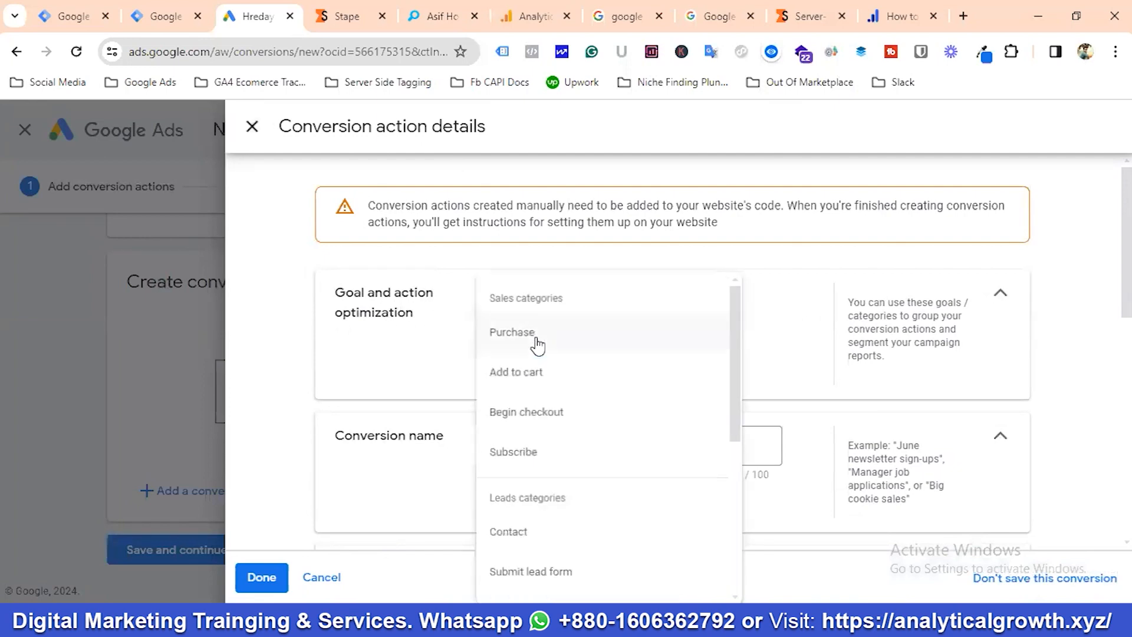
{"action": "left_click", "coordinate": [531, 415]}
Step: Expand the conversion action optimization options and check the primary and secondary action choices for the Begin checkout goal
{"action": "scroll", "coordinate": [575, 360], "scroll_direction": "down", "scroll_amount": 1}
{"action": "left_click", "coordinate": [560, 327]}
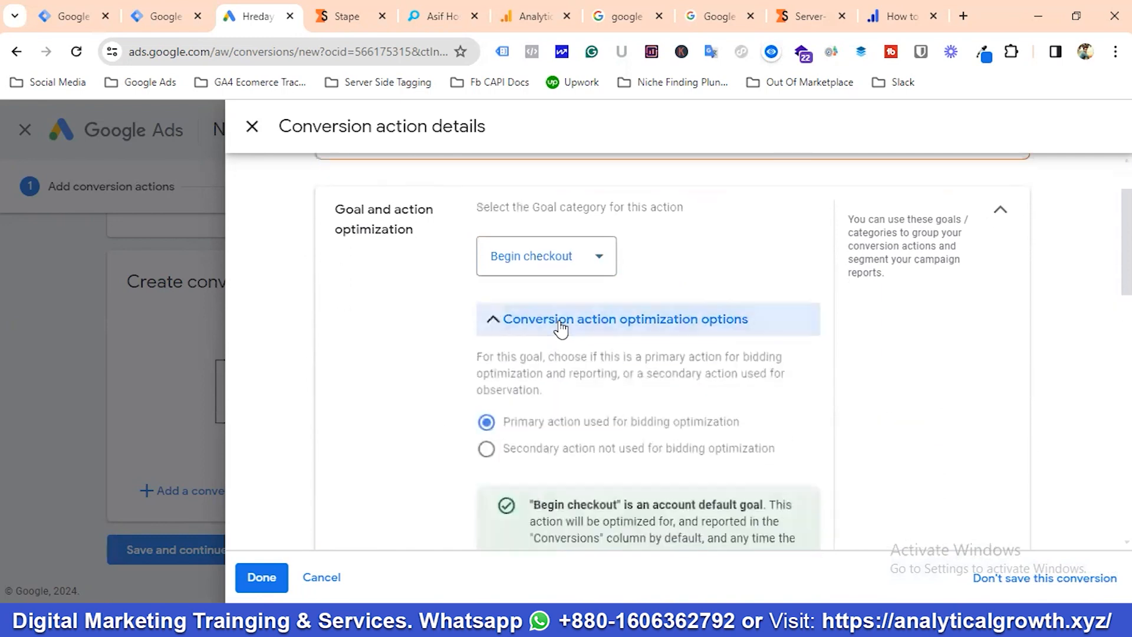
{"action": "scroll", "coordinate": [608, 396], "scroll_direction": "down", "scroll_amount": 1}
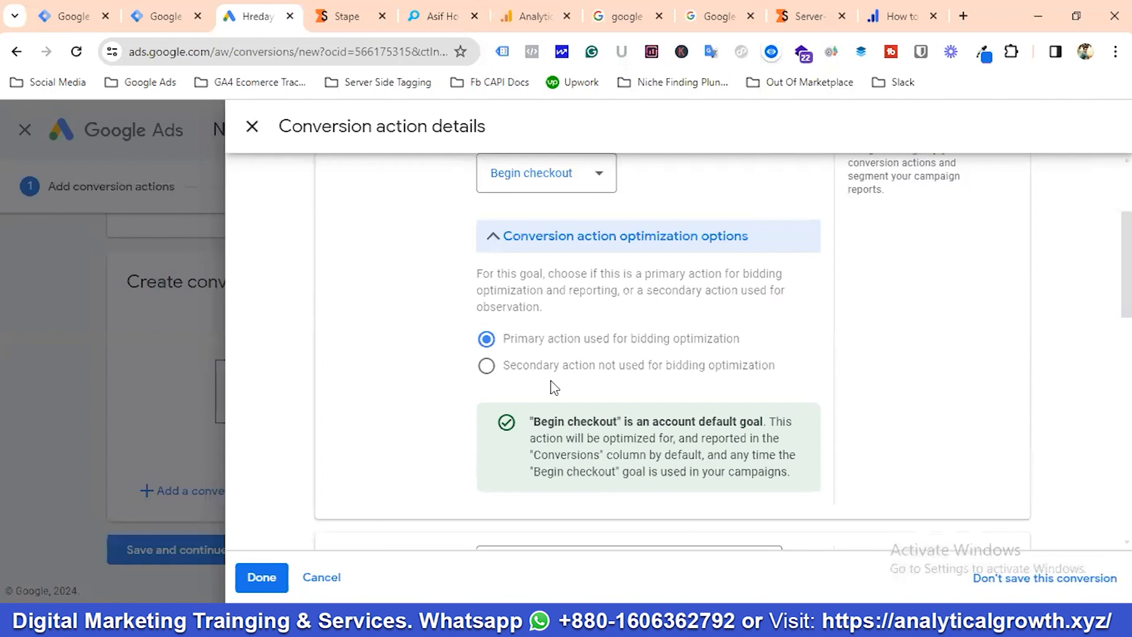
{"action": "scroll", "coordinate": [558, 337], "scroll_direction": "up", "scroll_amount": 2}
{"action": "scroll", "coordinate": [566, 336], "scroll_direction": "down", "scroll_amount": 4}
{"action": "scroll", "coordinate": [572, 331], "scroll_direction": "down", "scroll_amount": 1}
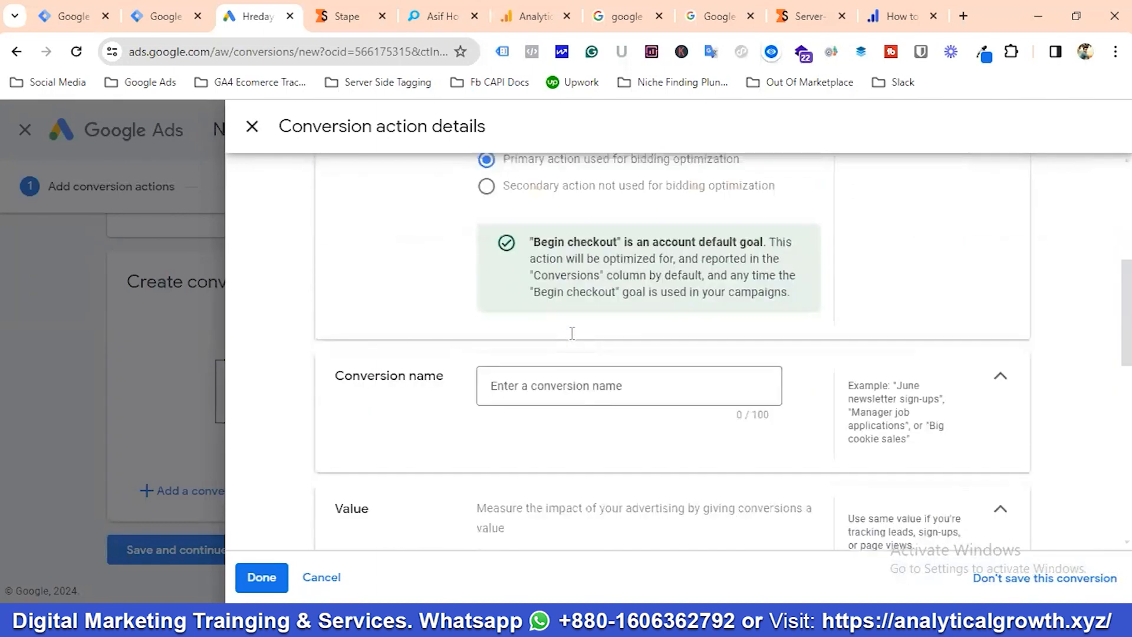
{"action": "scroll", "coordinate": [575, 333], "scroll_direction": "up", "scroll_amount": 1}
{"action": "scroll", "coordinate": [566, 337], "scroll_direction": "down", "scroll_amount": 2}
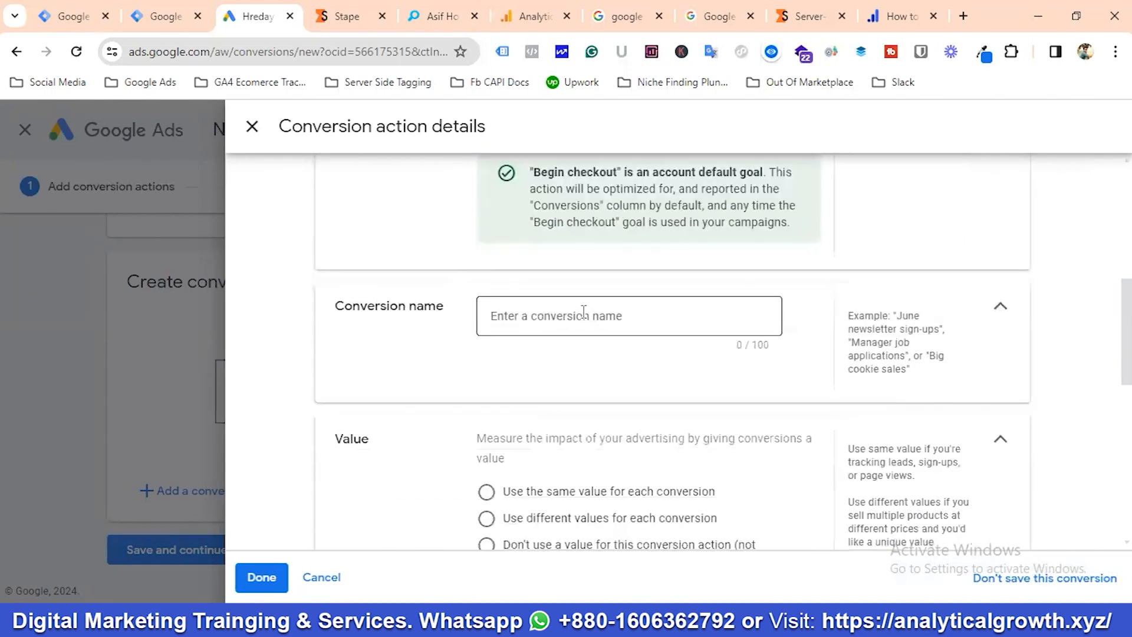
Step: Name the conversion "W3 Asif | Begin Checkout" and use different values for each conversion
{"action": "left_click", "coordinate": [508, 312]}
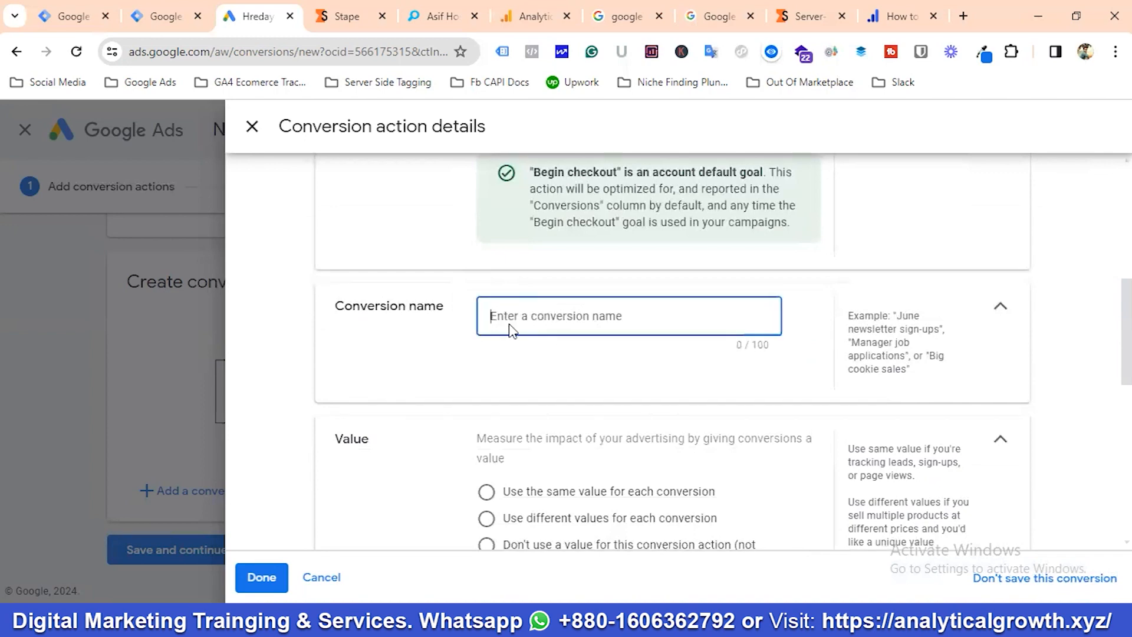
{"action": "type", "text": "W3 Asif | Begin Checkout"}
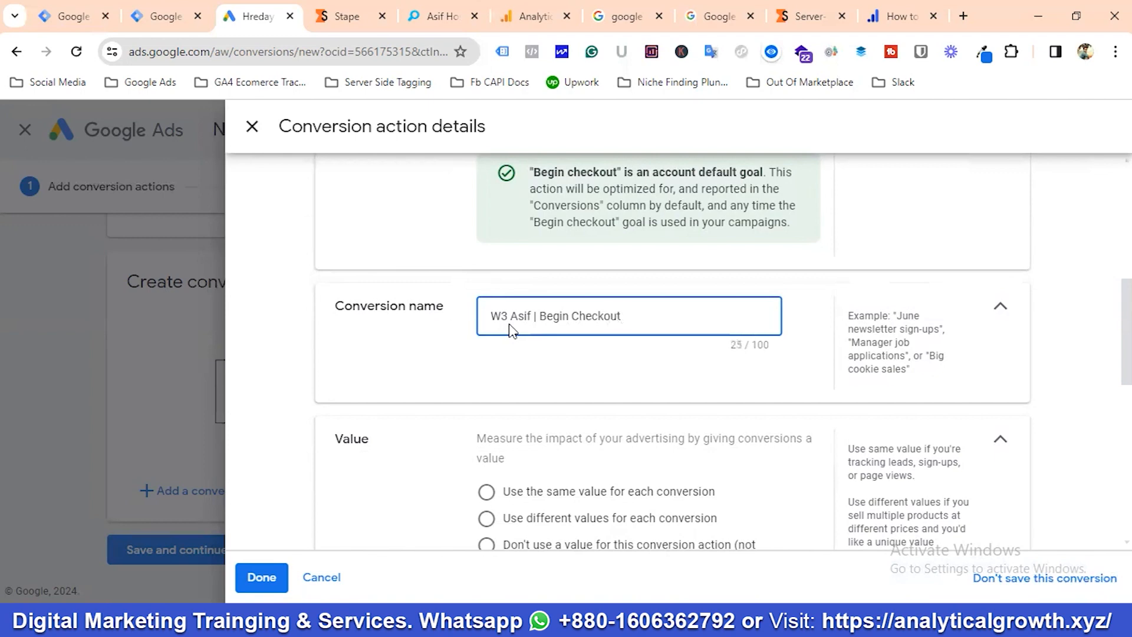
{"action": "scroll", "coordinate": [512, 330], "scroll_direction": "down", "scroll_amount": 1}
{"action": "left_click", "coordinate": [502, 437]}
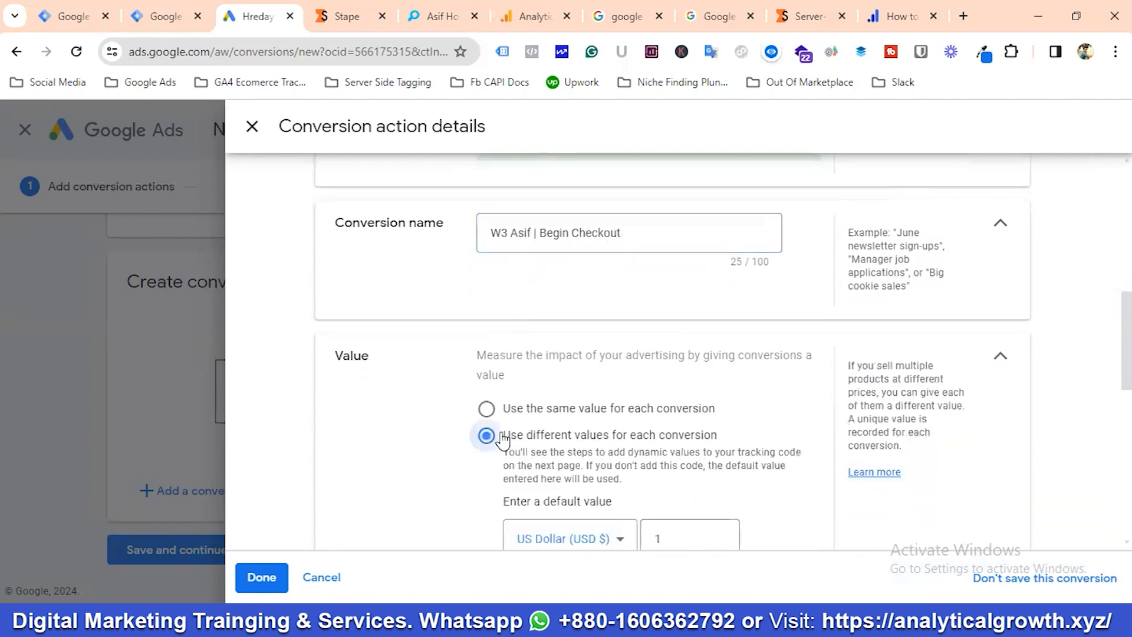
Step: Set the click-through conversion window to 90 days
{"action": "scroll", "coordinate": [631, 396], "scroll_direction": "down", "scroll_amount": 2}
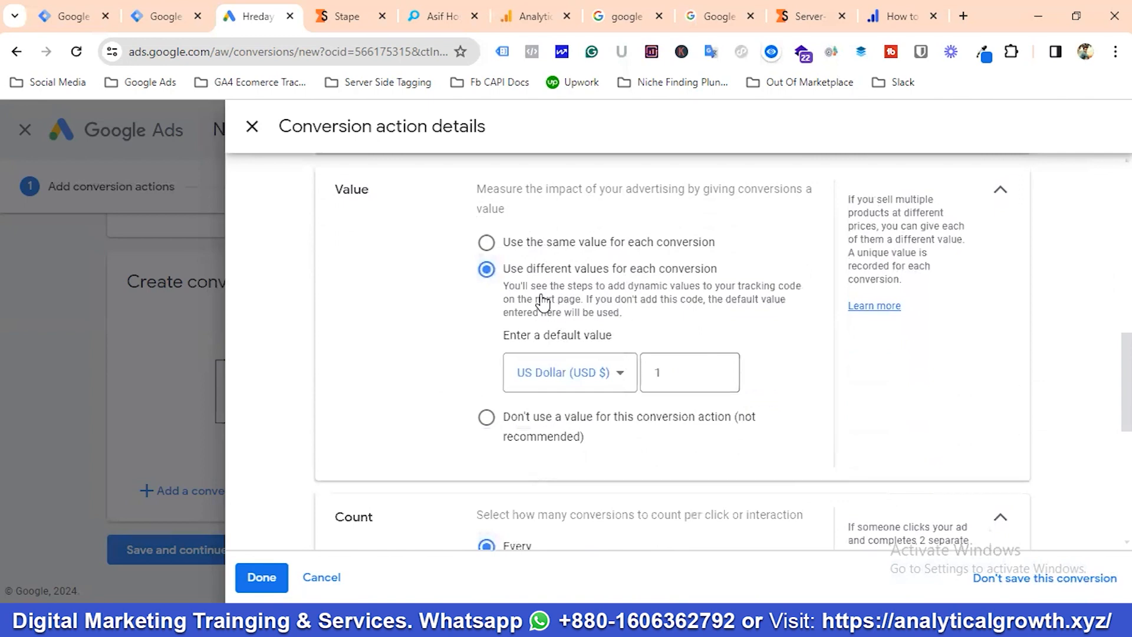
{"action": "scroll", "coordinate": [561, 304], "scroll_direction": "down", "scroll_amount": 2}
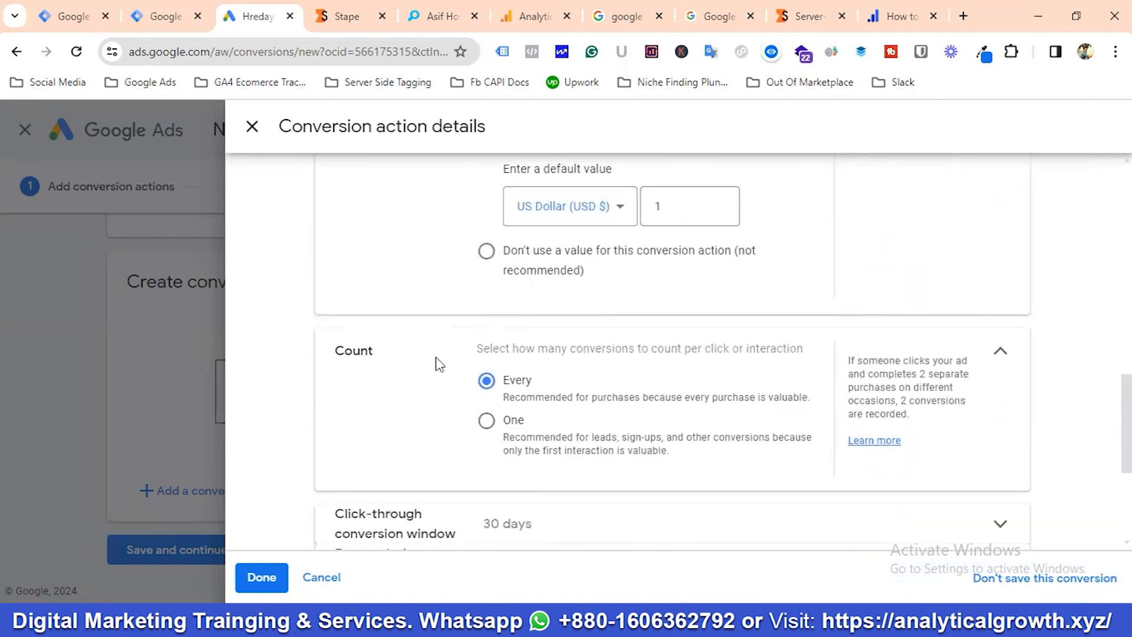
{"action": "scroll", "coordinate": [450, 366], "scroll_direction": "down", "scroll_amount": 3}
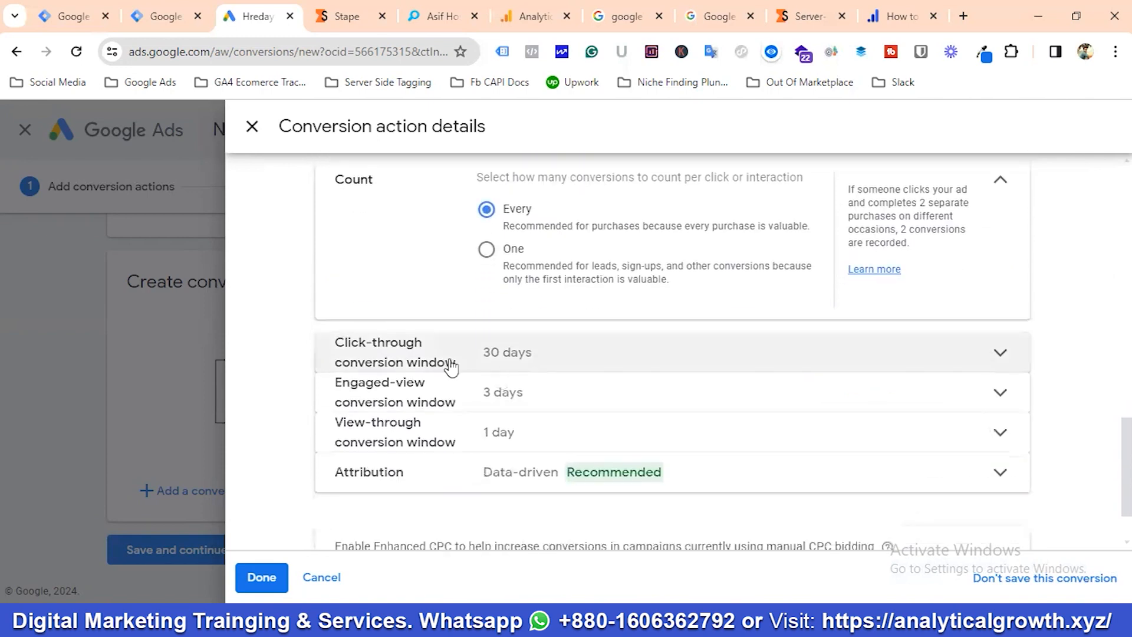
{"action": "left_click", "coordinate": [510, 274]}
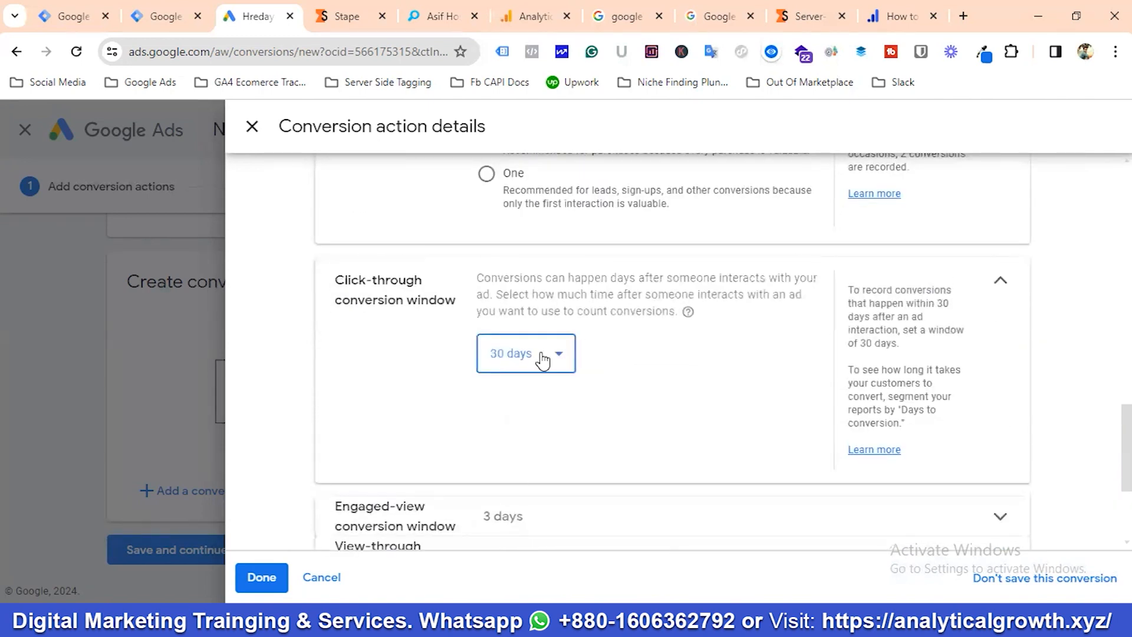
{"action": "left_click", "coordinate": [557, 353]}
{"action": "left_click", "coordinate": [517, 177]}
{"action": "scroll", "coordinate": [538, 347], "scroll_direction": "down", "scroll_amount": 1}
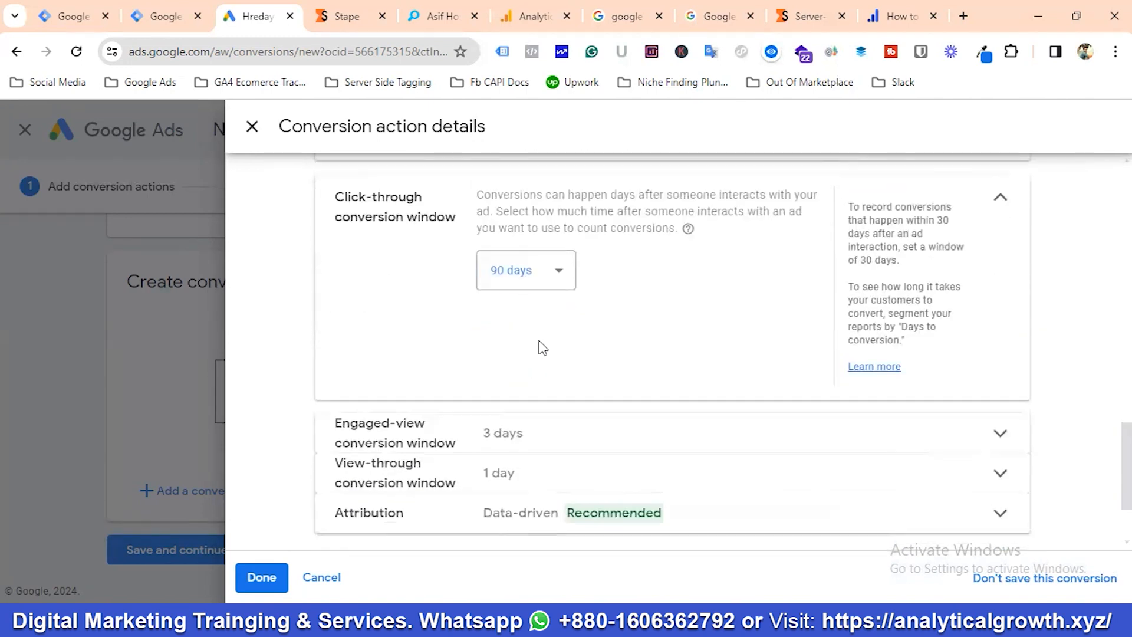
Step: Set the engaged-view conversion window to 30 days
{"action": "left_click", "coordinate": [516, 466]}
{"action": "left_click", "coordinate": [516, 475]}
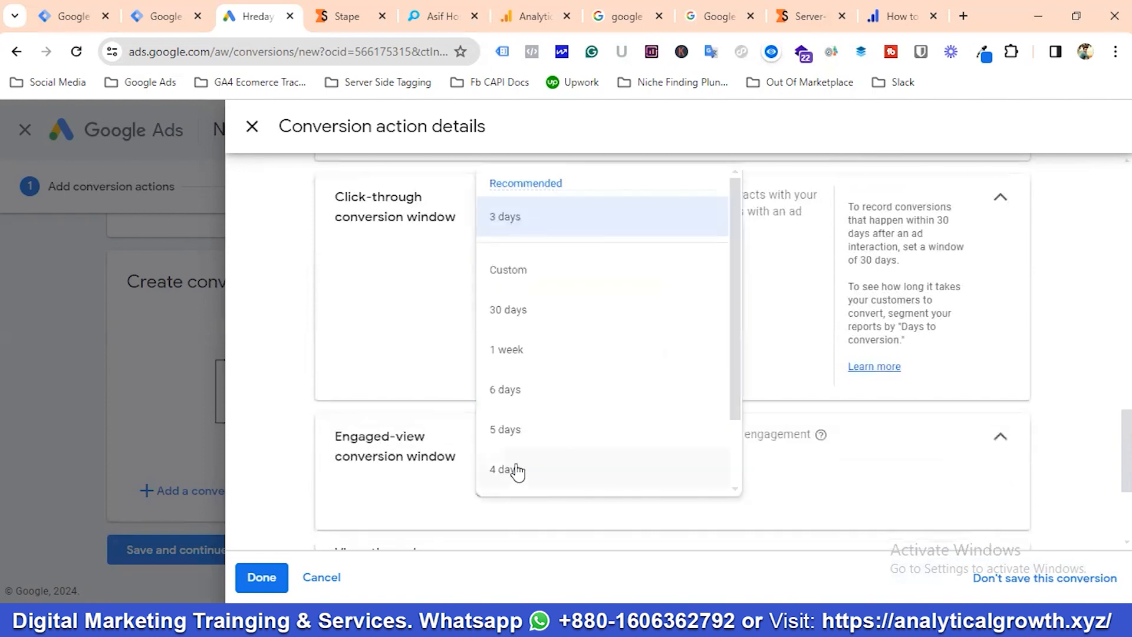
{"action": "left_click", "coordinate": [517, 310]}
Step: Set the view-through conversion window to 30 days and complete the conversion action details
{"action": "scroll", "coordinate": [531, 326], "scroll_direction": "down", "scroll_amount": 3}
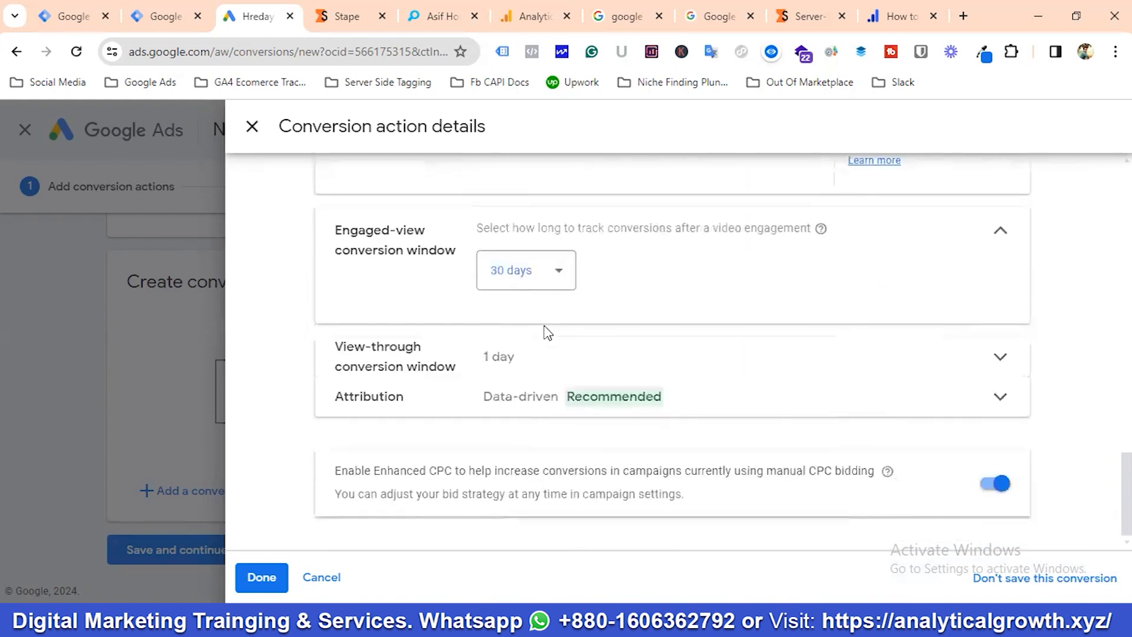
{"action": "left_click", "coordinate": [508, 361]}
{"action": "left_click", "coordinate": [519, 424]}
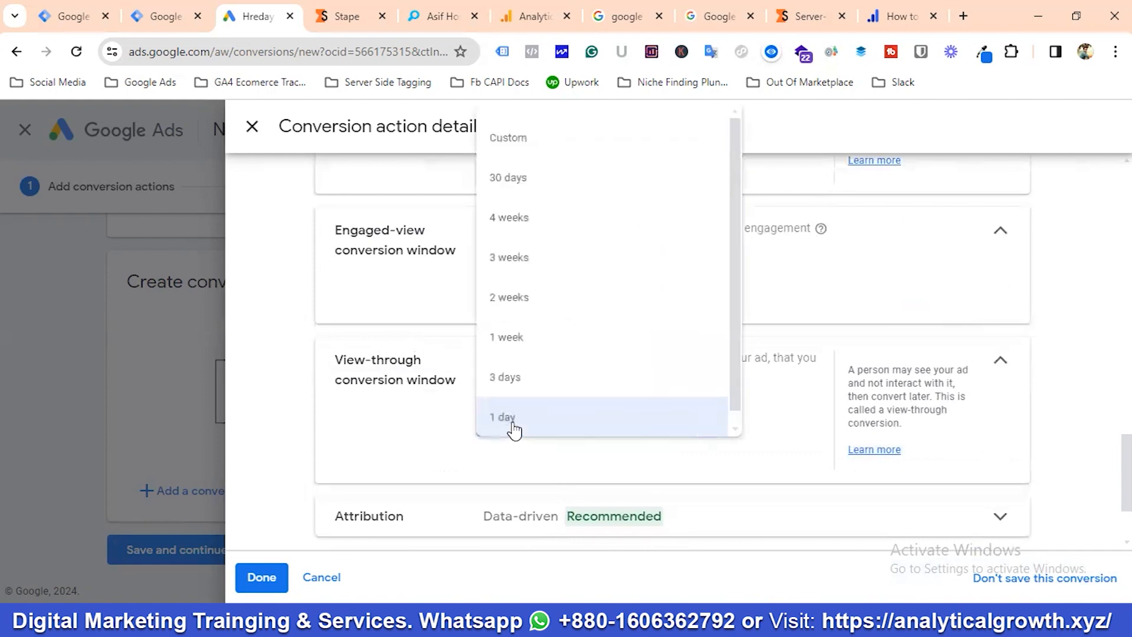
{"action": "left_click", "coordinate": [516, 178]}
{"action": "scroll", "coordinate": [551, 353], "scroll_direction": "down", "scroll_amount": 2}
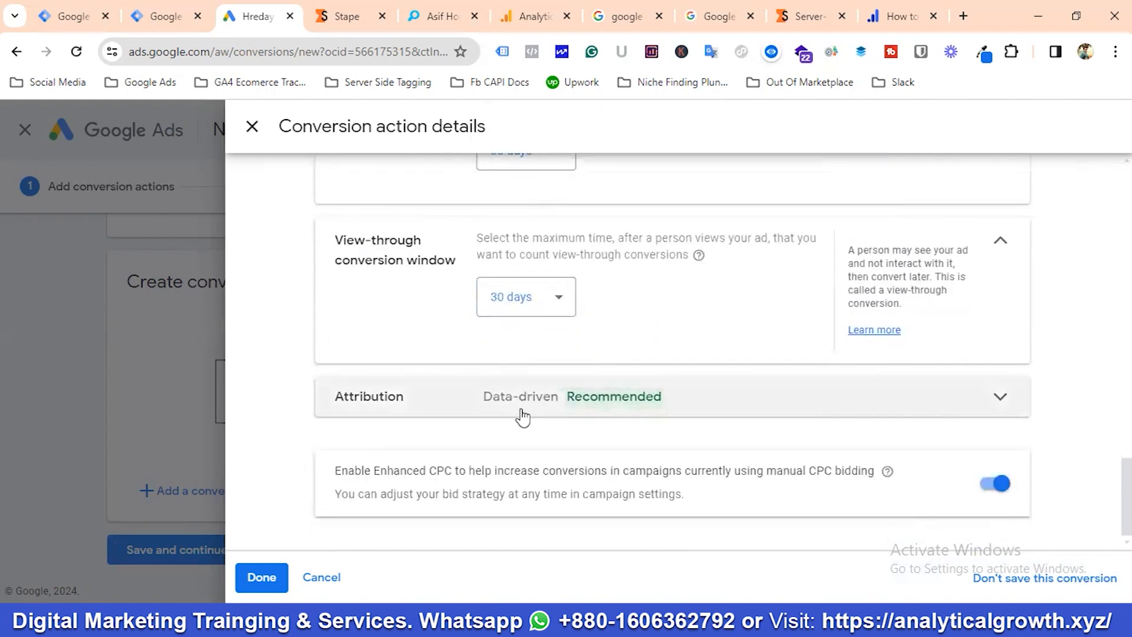
{"action": "left_click", "coordinate": [264, 576]}
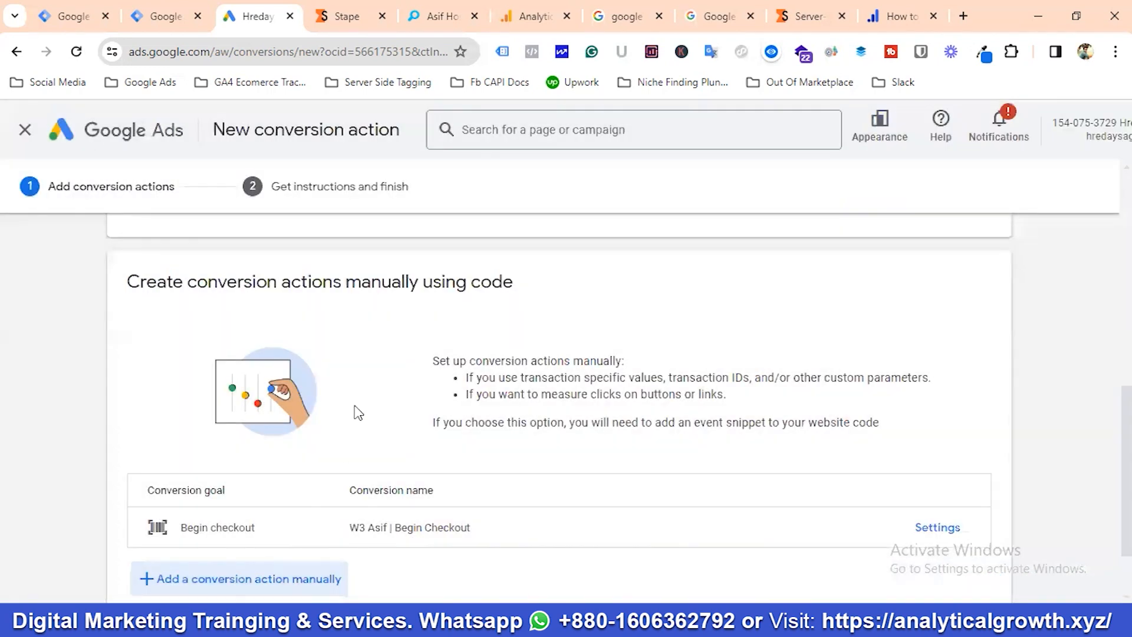
Step: Save the Begin Checkout conversion action and open its Google Tag Manager setup instructions
{"action": "scroll", "coordinate": [371, 379], "scroll_direction": "down", "scroll_amount": 2}
{"action": "left_click", "coordinate": [185, 554]}
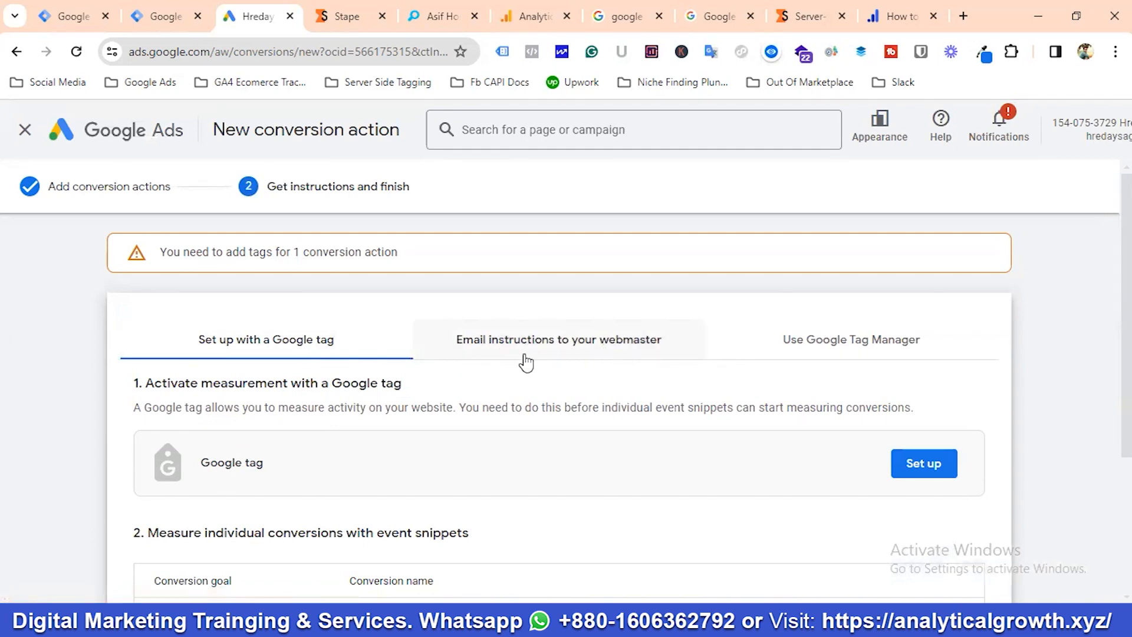
{"action": "left_click", "coordinate": [819, 353]}
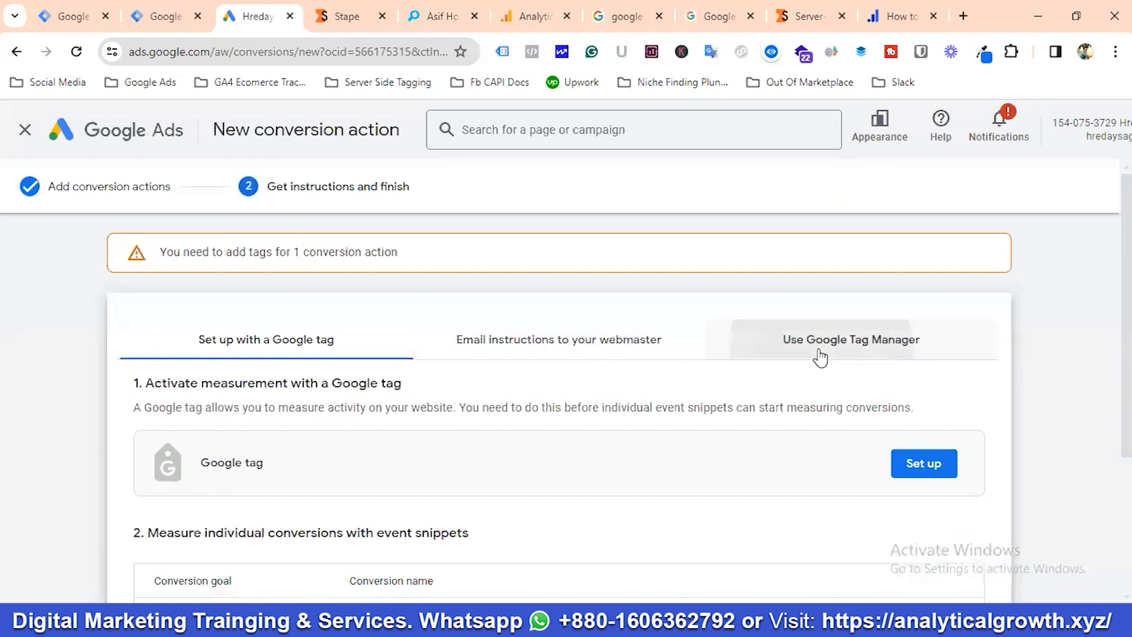
{"action": "scroll", "coordinate": [328, 368], "scroll_direction": "down", "scroll_amount": 1}
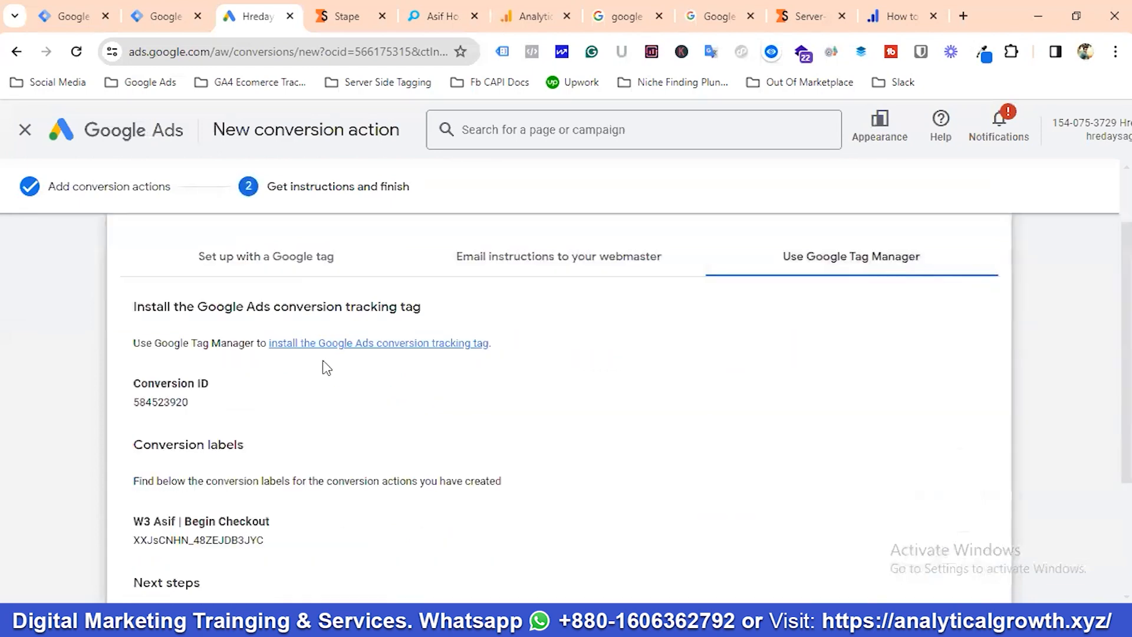
Step: Copy the conversion ID from Google Ads into the Conversion ID of the Begin Checkout tag in Google Tag Manager
{"action": "double_click", "coordinate": [160, 402]}
{"action": "right_click", "coordinate": [160, 405]}
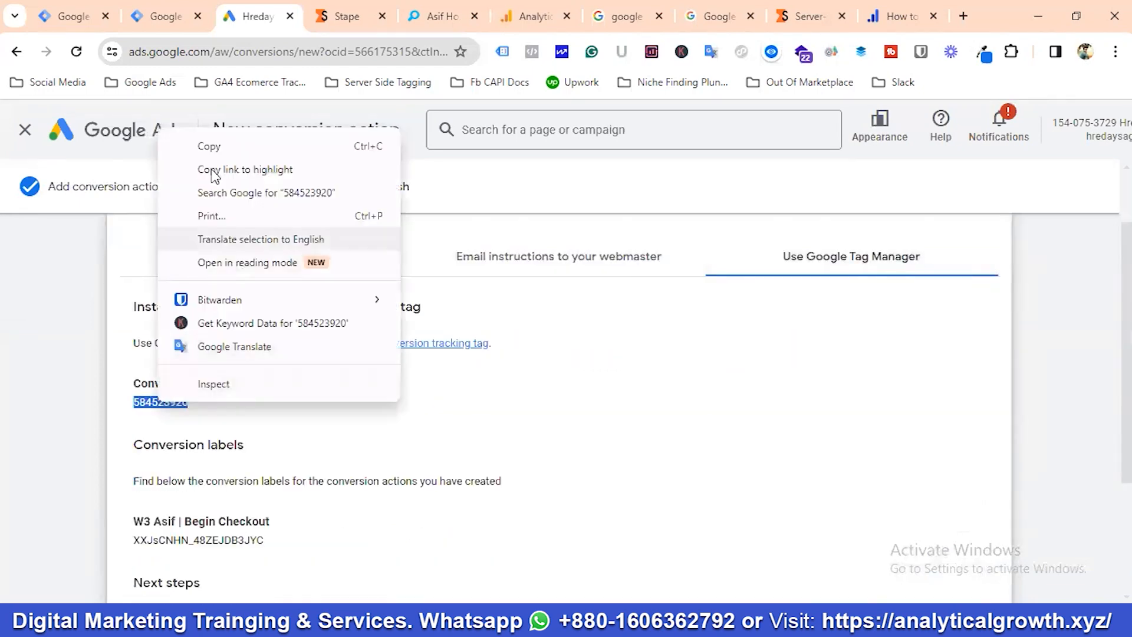
{"action": "left_click", "coordinate": [197, 145]}
{"action": "left_click", "coordinate": [73, 18]}
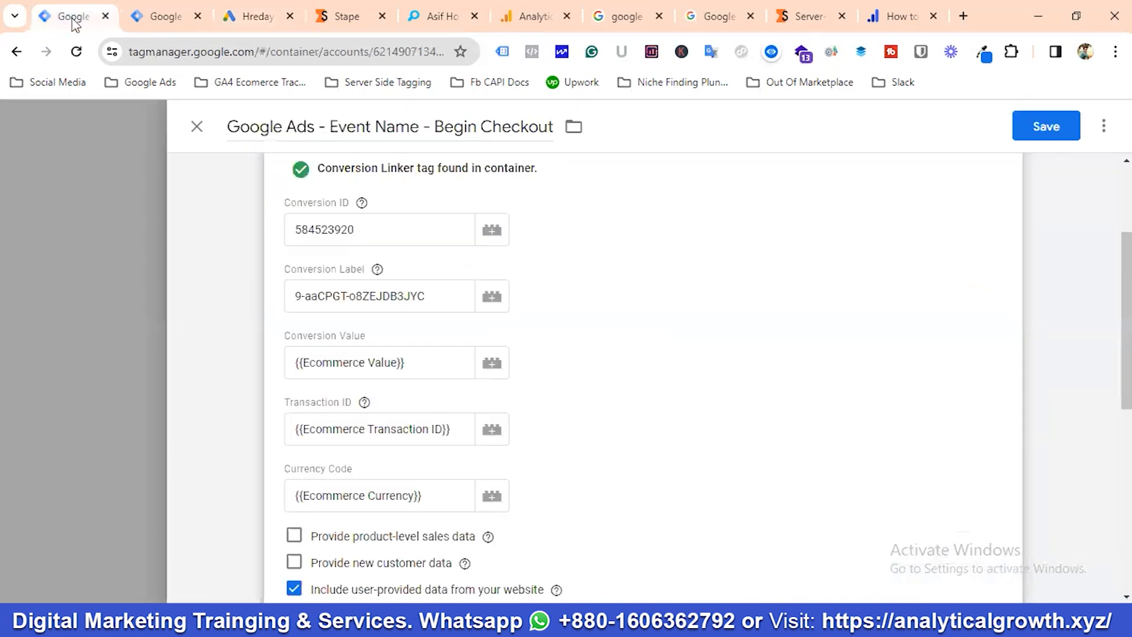
{"action": "scroll", "coordinate": [395, 283], "scroll_direction": "up", "scroll_amount": 1}
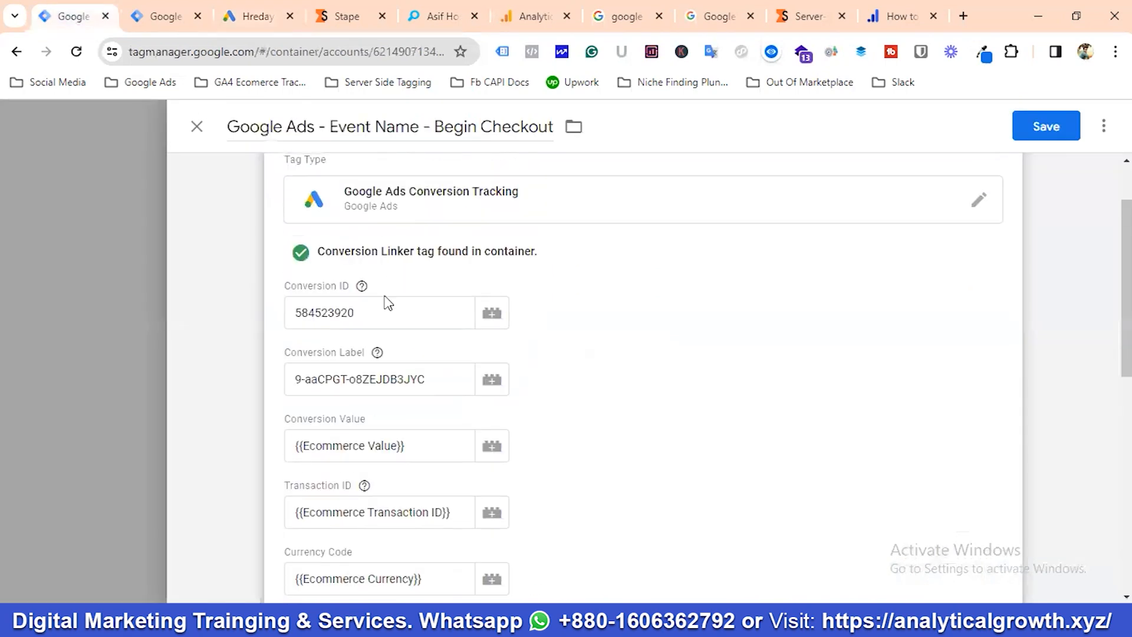
{"action": "left_click", "coordinate": [381, 316]}
{"action": "double_click", "coordinate": [384, 312]}
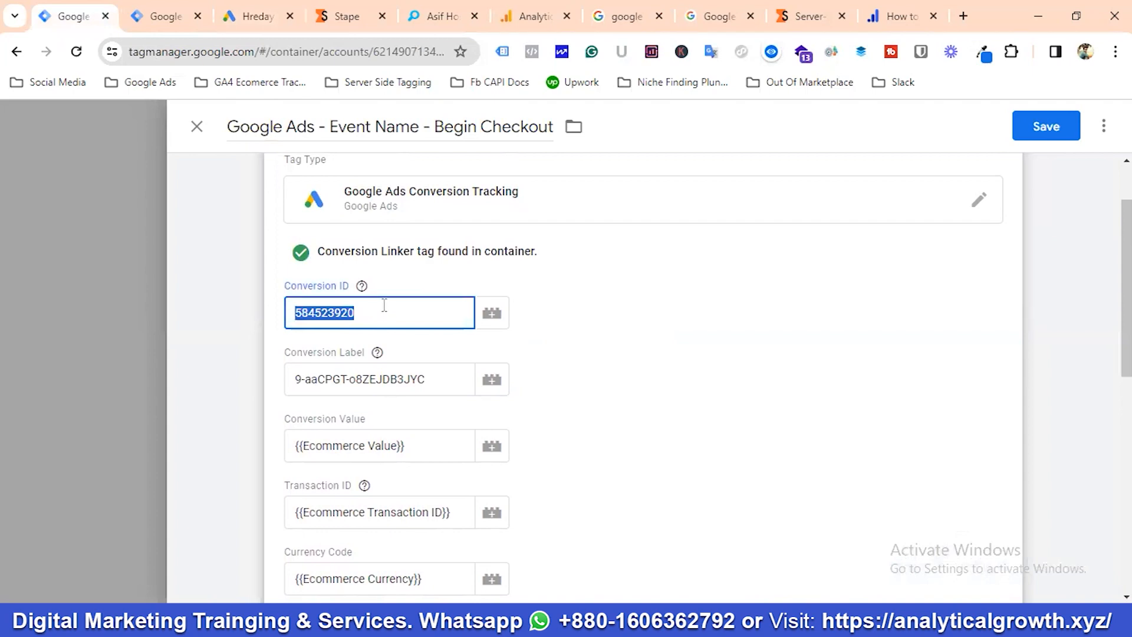
{"action": "key", "text": "ctrl+v"}
Step: Copy the "W3 Asif | Begin Checkout" conversion label from Google Ads into the Begin Checkout tag's Conversion Label in Google Tag Manager
{"action": "left_click", "coordinate": [254, 16]}
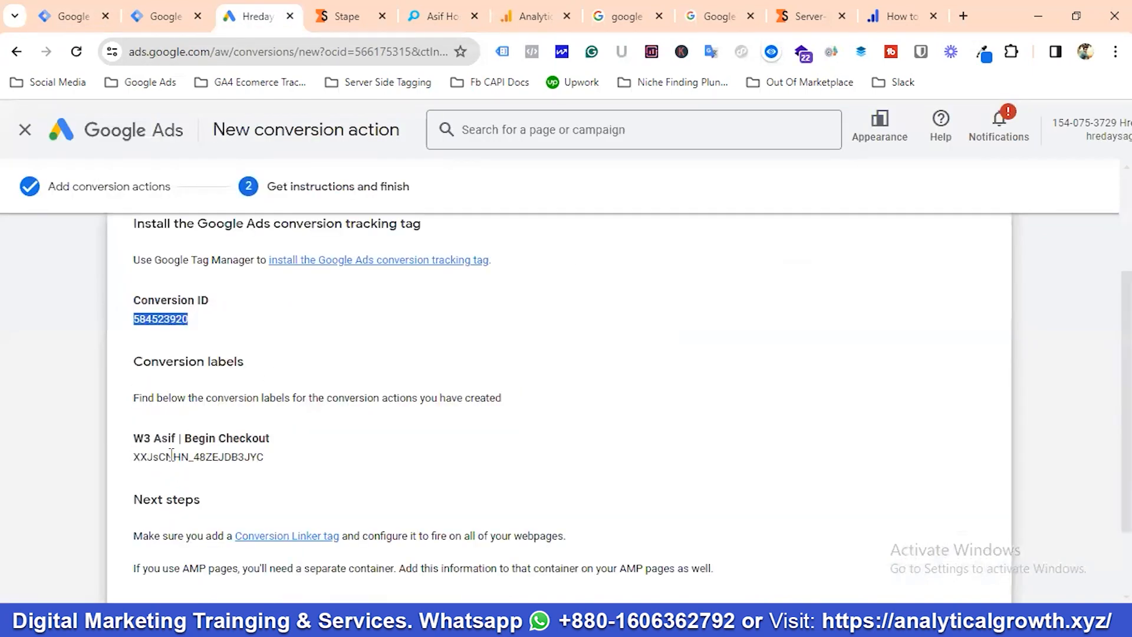
{"action": "double_click", "coordinate": [171, 456]}
{"action": "right_click", "coordinate": [170, 456]}
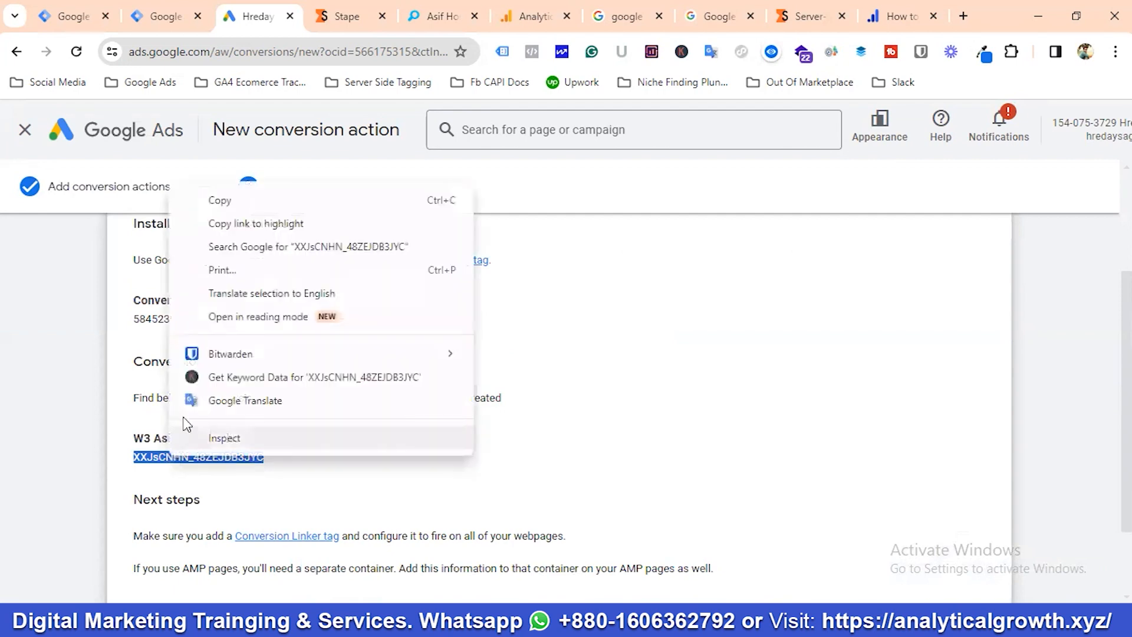
{"action": "left_click", "coordinate": [219, 201]}
{"action": "left_click", "coordinate": [65, 14]}
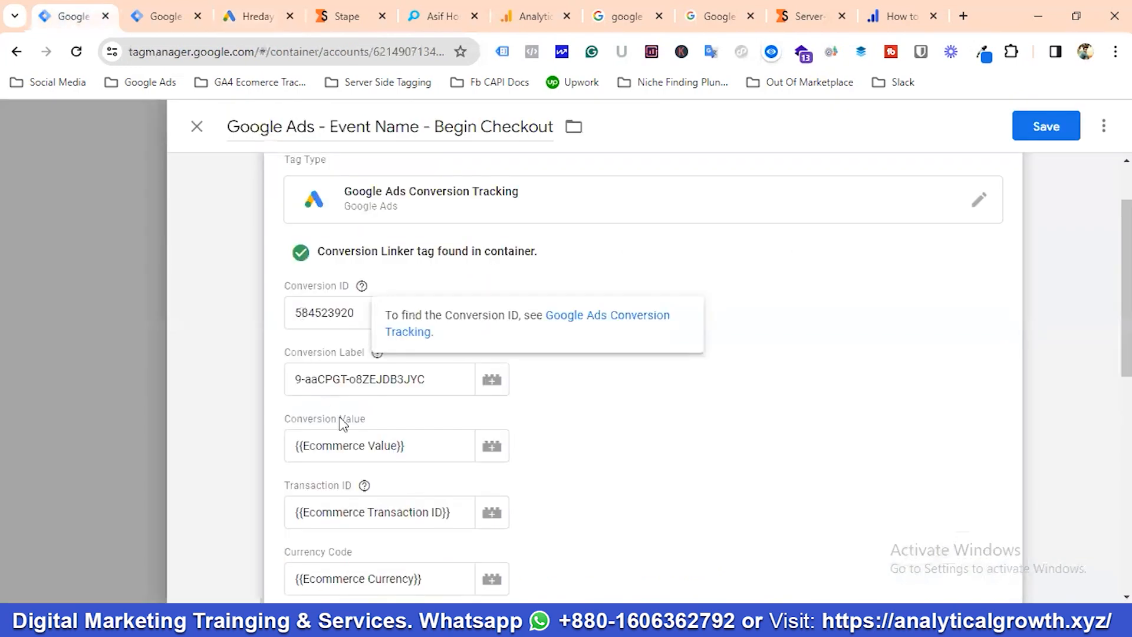
{"action": "left_click", "coordinate": [433, 383]}
{"action": "key", "text": "ctrl+a"}
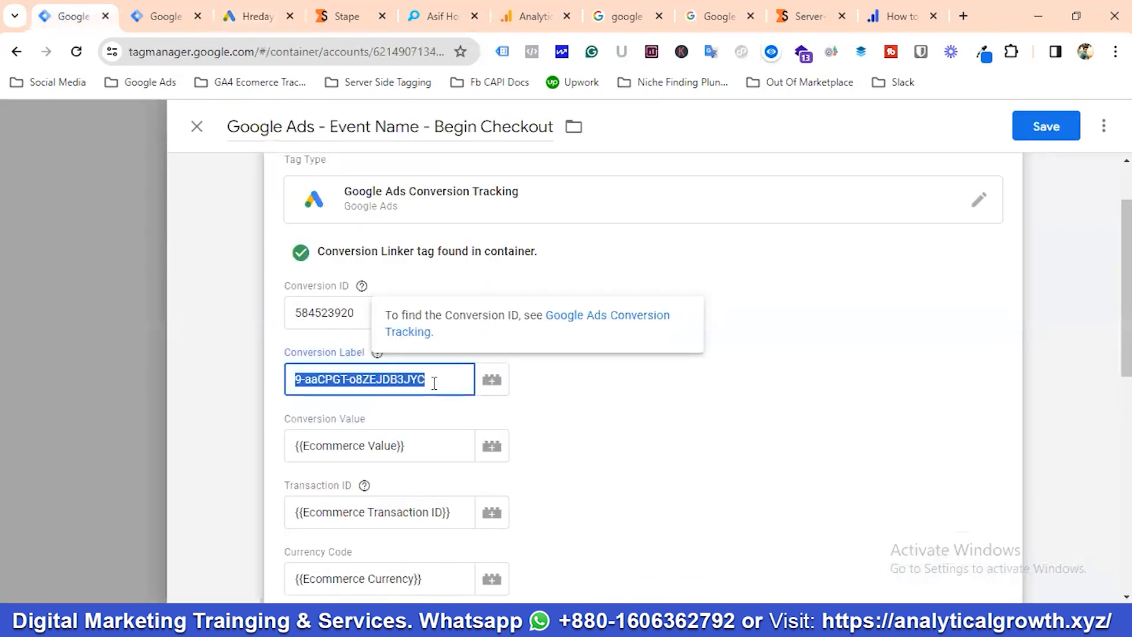
{"action": "key", "text": "ctrl+v"}
{"action": "left_click", "coordinate": [570, 390]}
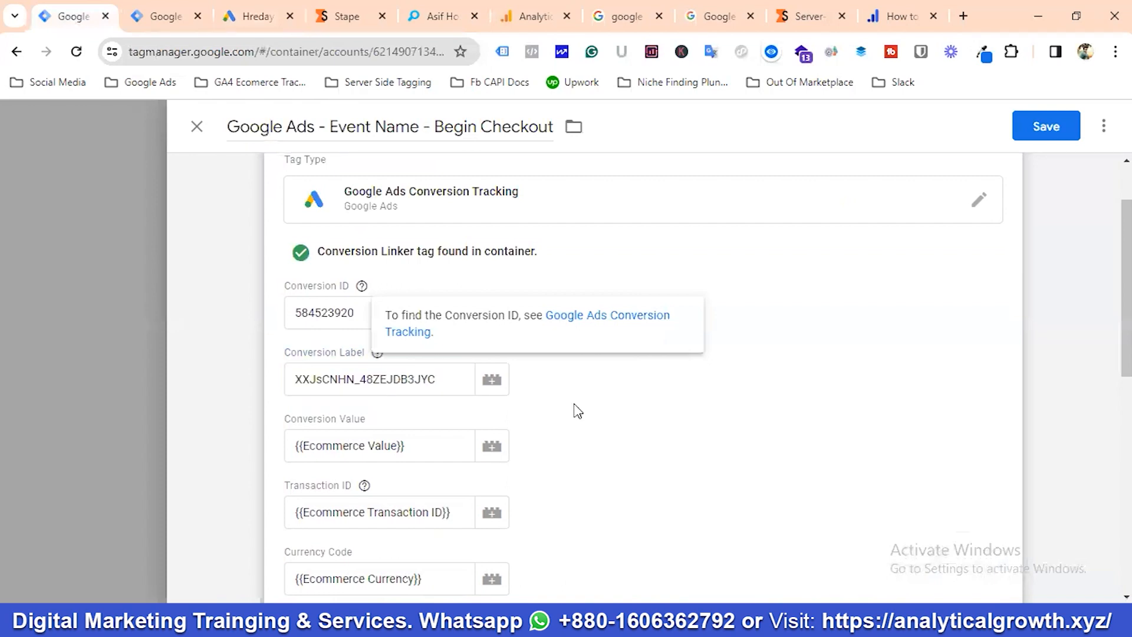
Step: Replace the Begin Checkout tag's Add To Cart Trigger with the Checkout Trigger and save the tag
{"action": "scroll", "coordinate": [476, 438], "scroll_direction": "down", "scroll_amount": 2}
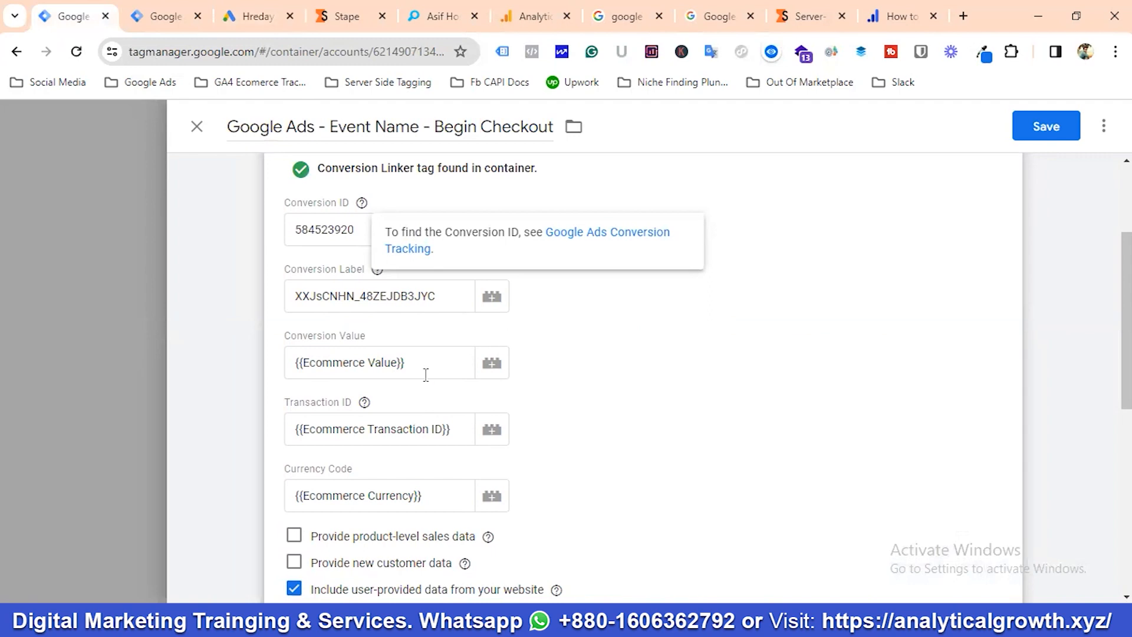
{"action": "scroll", "coordinate": [425, 375], "scroll_direction": "down", "scroll_amount": 2}
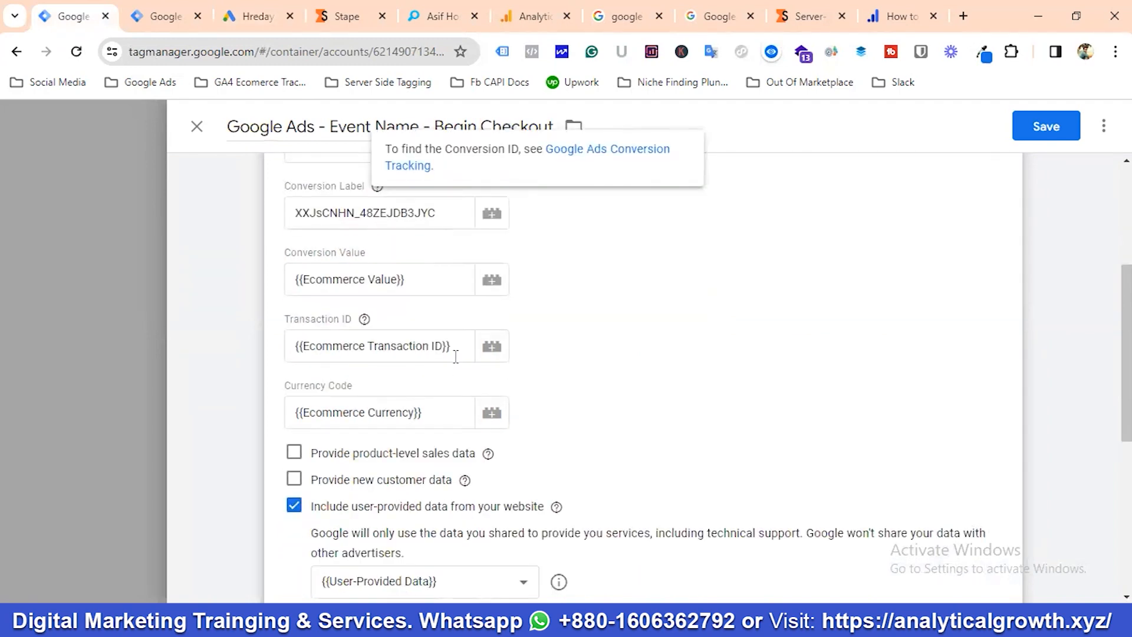
{"action": "scroll", "coordinate": [455, 357], "scroll_direction": "down", "scroll_amount": 6}
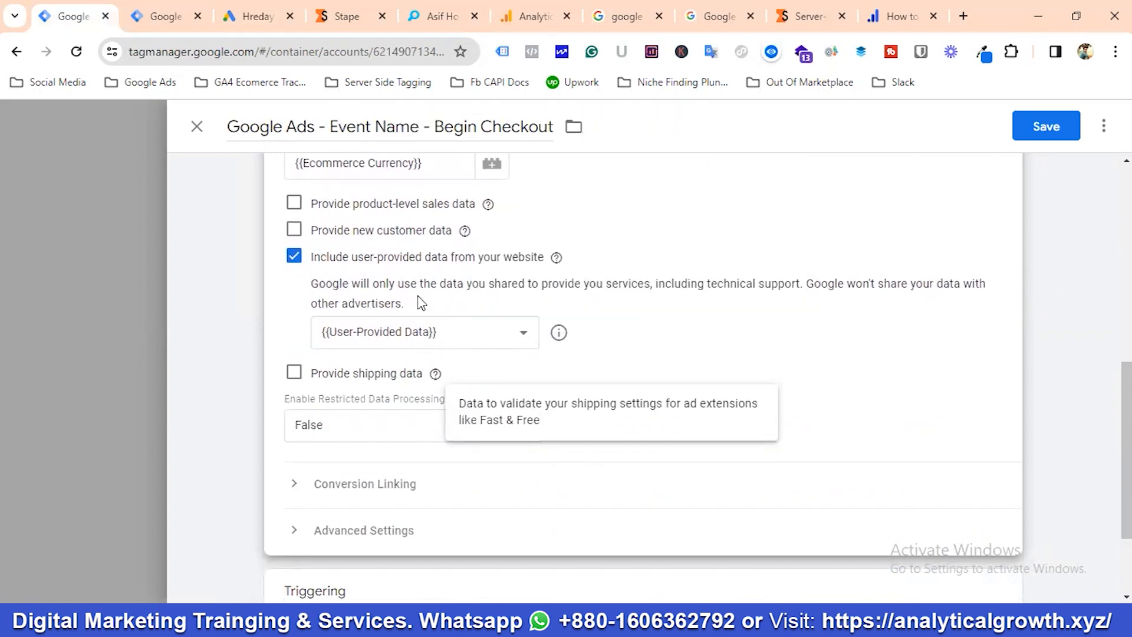
{"action": "scroll", "coordinate": [454, 338], "scroll_direction": "down", "scroll_amount": 3}
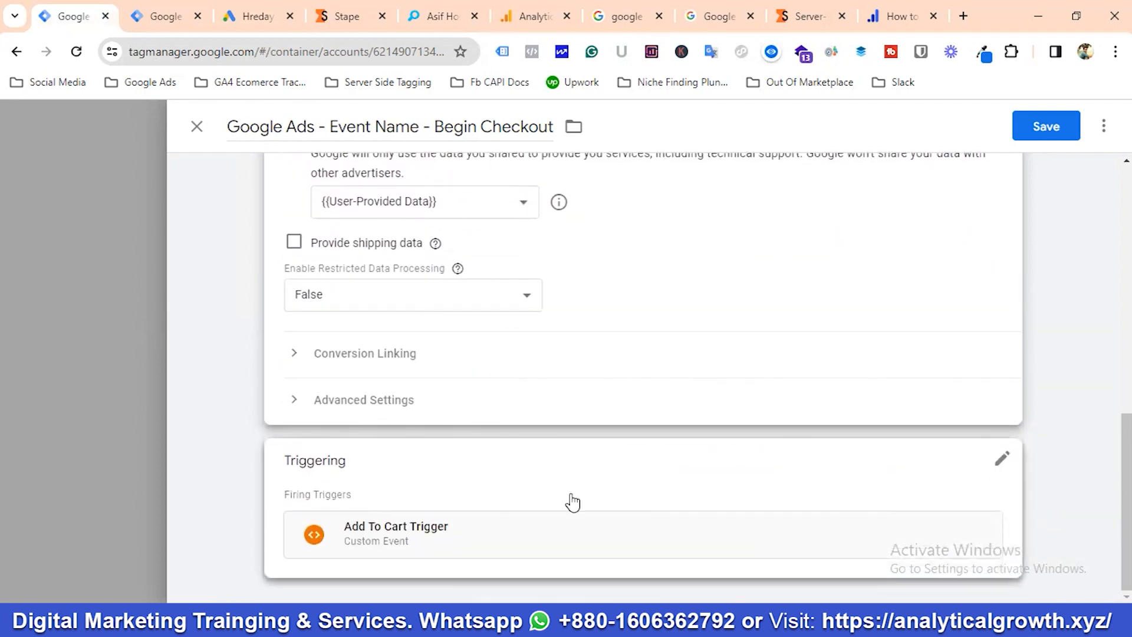
{"action": "left_click", "coordinate": [1002, 459]}
{"action": "left_click", "coordinate": [980, 499]}
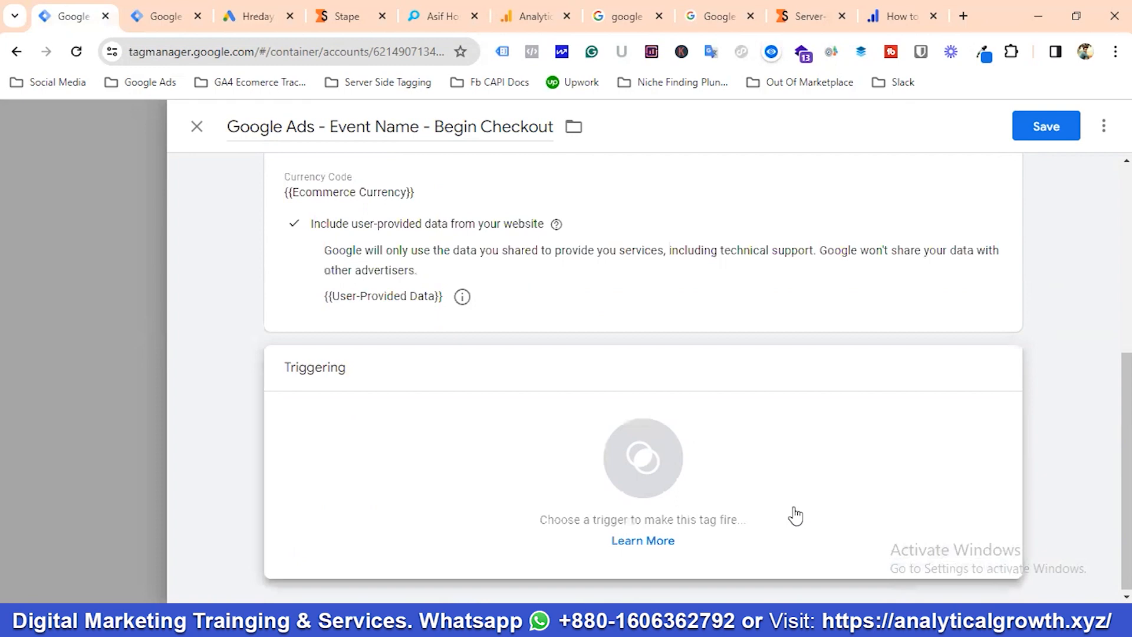
{"action": "left_click", "coordinate": [663, 475]}
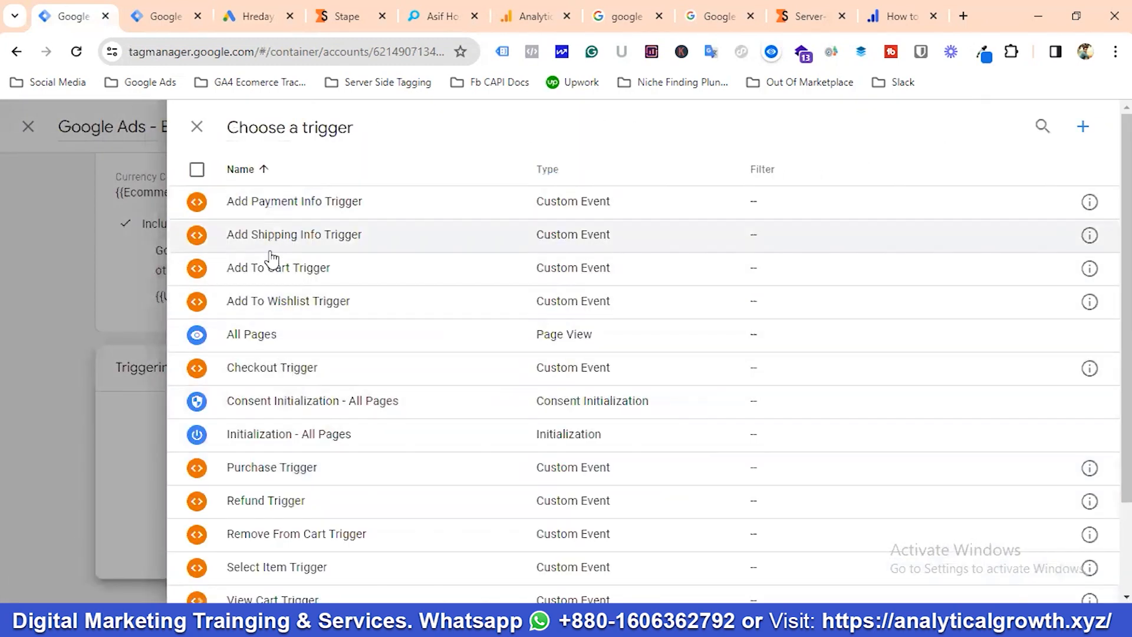
{"action": "scroll", "coordinate": [296, 397], "scroll_direction": "down", "scroll_amount": 2}
{"action": "scroll", "coordinate": [300, 404], "scroll_direction": "down", "scroll_amount": 1}
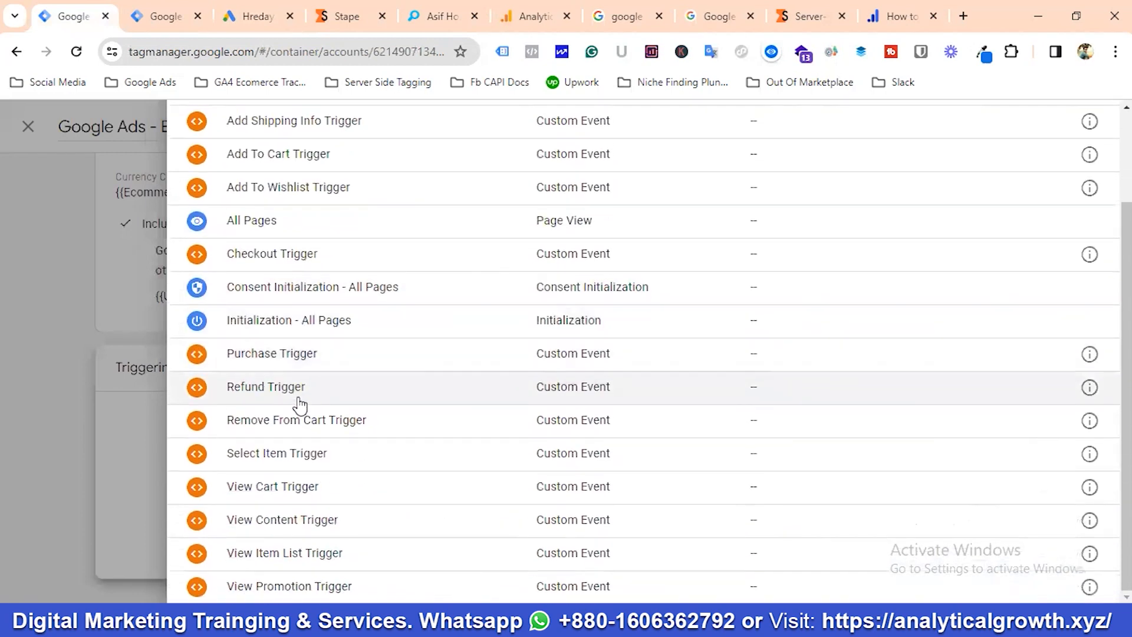
{"action": "scroll", "coordinate": [301, 414], "scroll_direction": "up", "scroll_amount": 3}
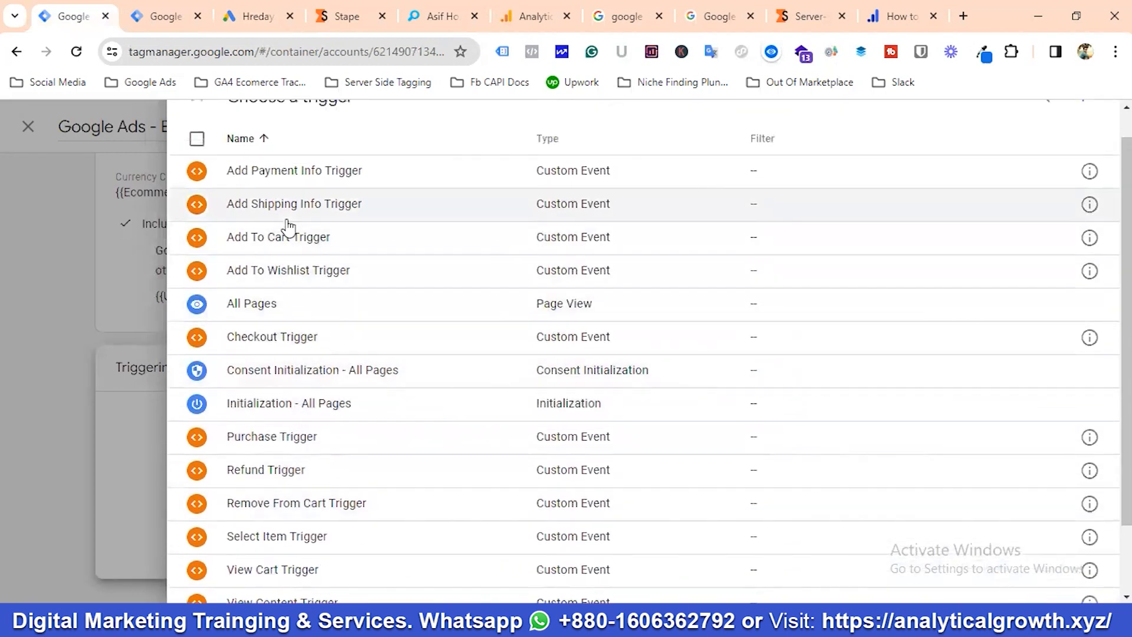
{"action": "left_click", "coordinate": [262, 339]}
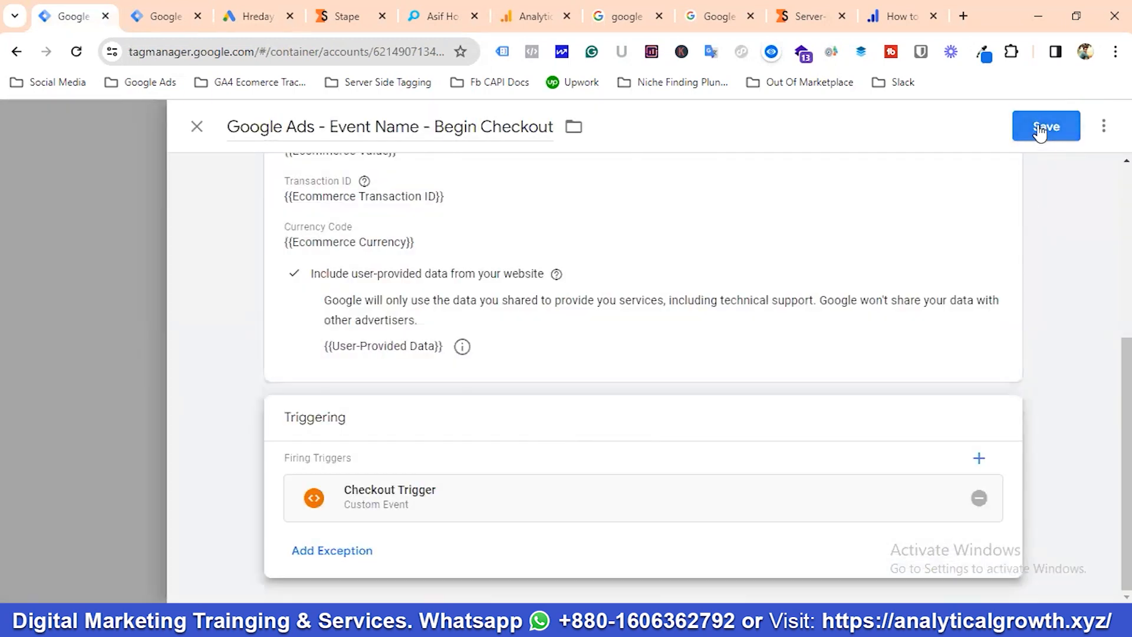
{"action": "left_click", "coordinate": [1041, 136]}
Step: Switch to Google Ads and finish the new conversion action setup
{"action": "left_click", "coordinate": [235, 16]}
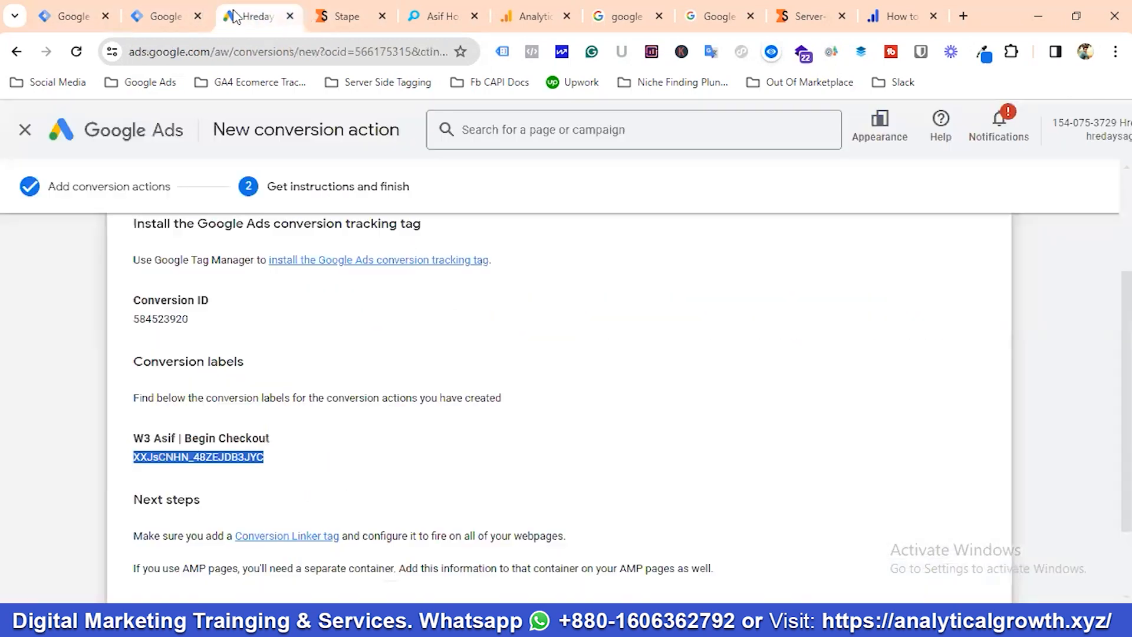
{"action": "scroll", "coordinate": [201, 460], "scroll_direction": "down", "scroll_amount": 2}
{"action": "left_click", "coordinate": [133, 549]}
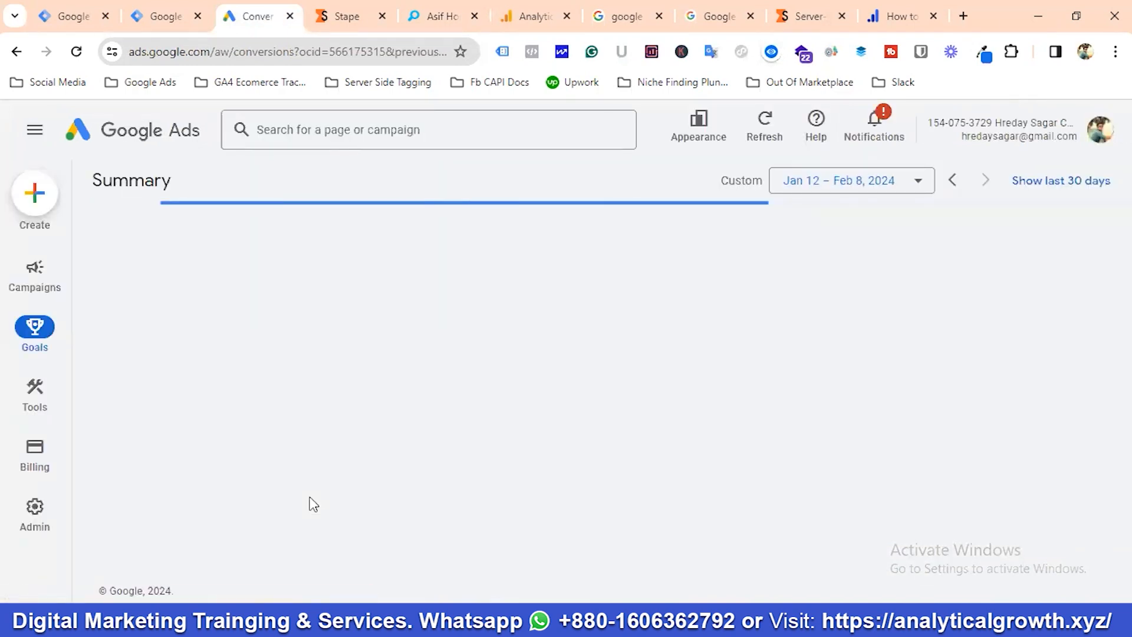
Step: Switch to Google Tag Manager and make a copy of the "Google Ads - Event Name - Begin Checkout" tag
{"action": "left_click", "coordinate": [67, 15]}
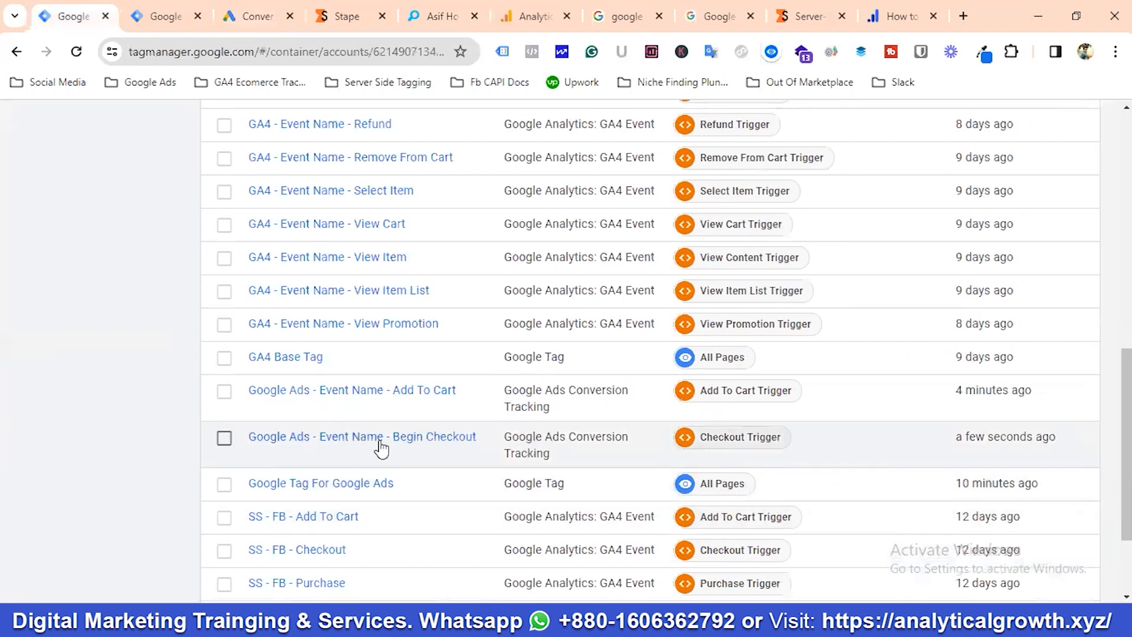
{"action": "left_click", "coordinate": [316, 443]}
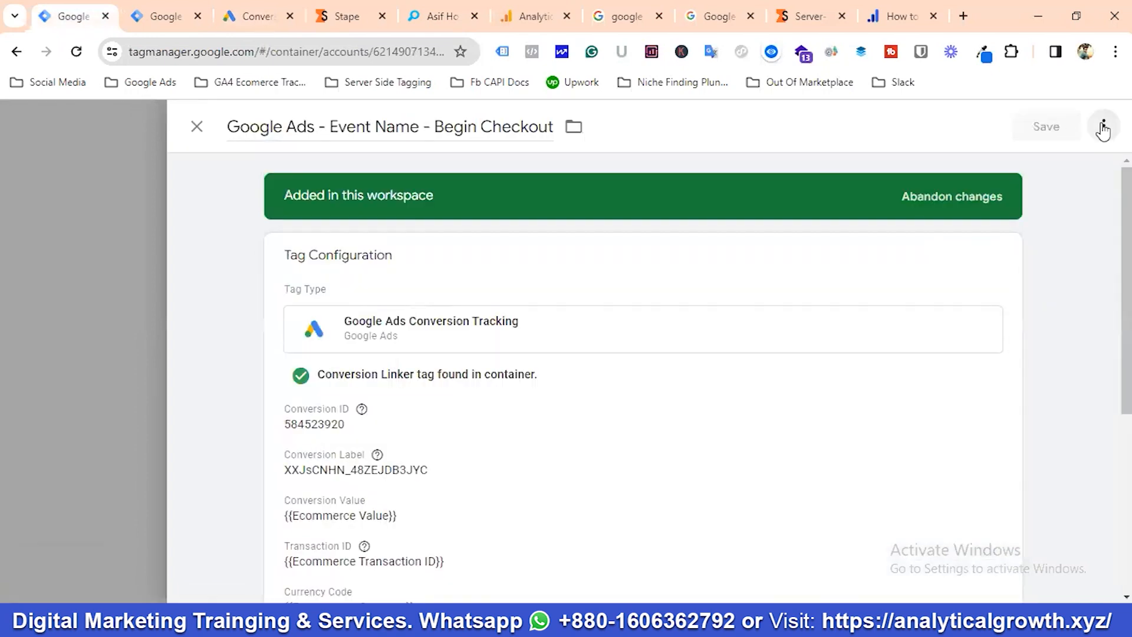
{"action": "left_click", "coordinate": [1102, 127]}
{"action": "left_click", "coordinate": [1046, 164]}
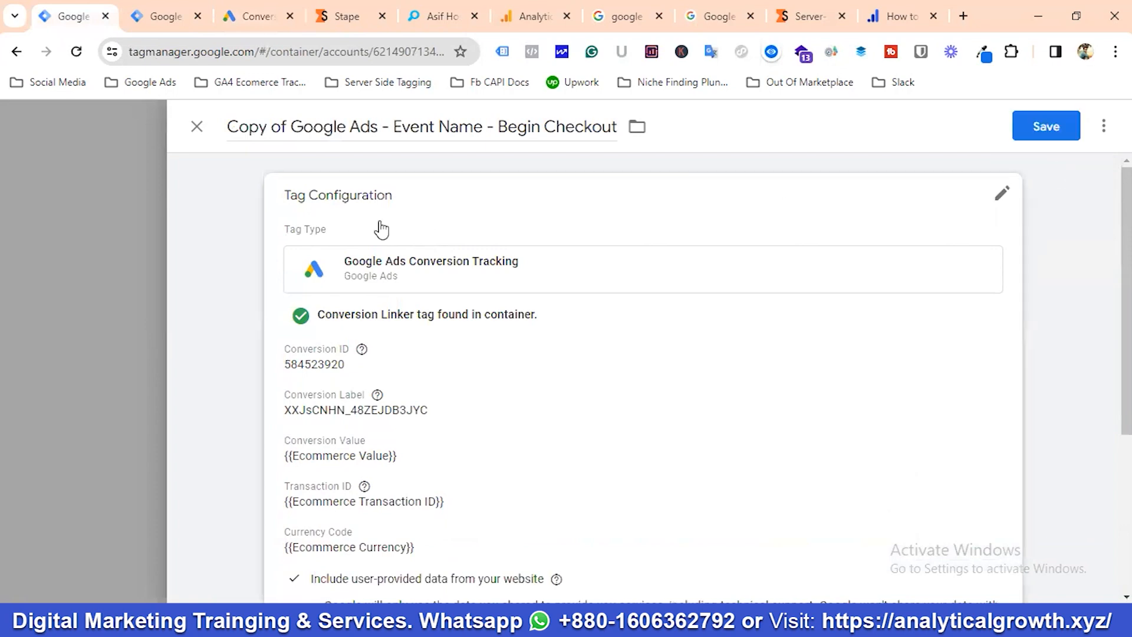
Step: Rename the copied tag as "Google Ads - Event Name - Purchase"
{"action": "left_click", "coordinate": [290, 127]}
{"action": "key", "text": "BackSpace"}
{"action": "key", "text": "BackSpace"}
{"action": "key", "text": "BackSpace"}
{"action": "key", "text": "BackSpace"}
{"action": "key", "text": "BackSpace"}
{"action": "key", "text": "BackSpace"}
{"action": "key", "text": "BackSpace"}
{"action": "key", "text": "BackSpace"}
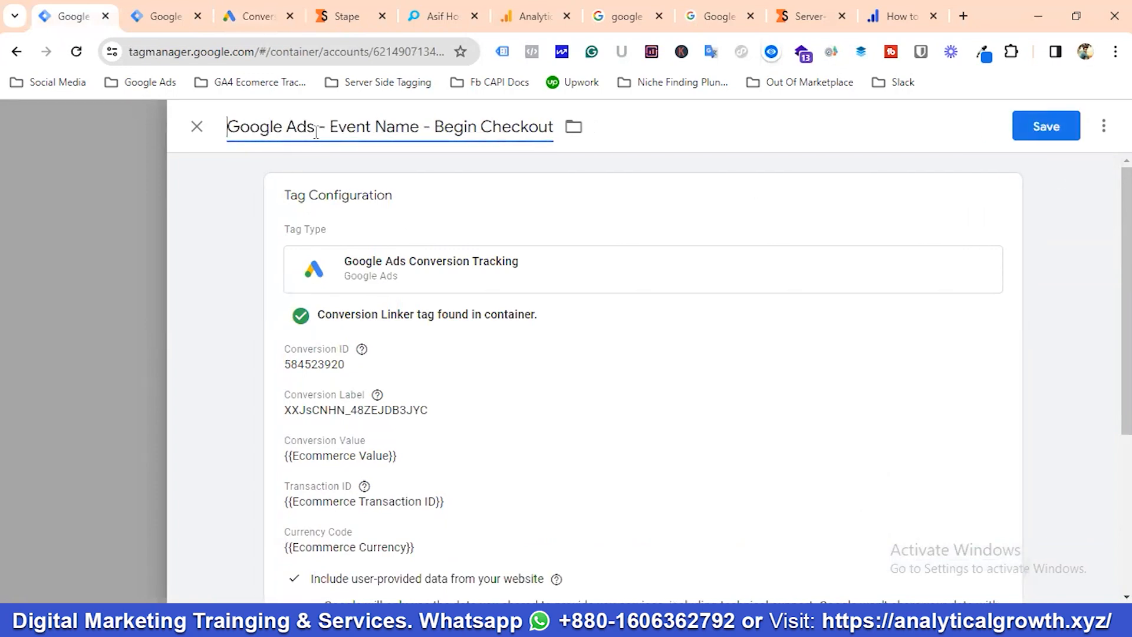
{"action": "left_click_drag", "start_coordinate": [437, 125], "coordinate": [554, 141]}
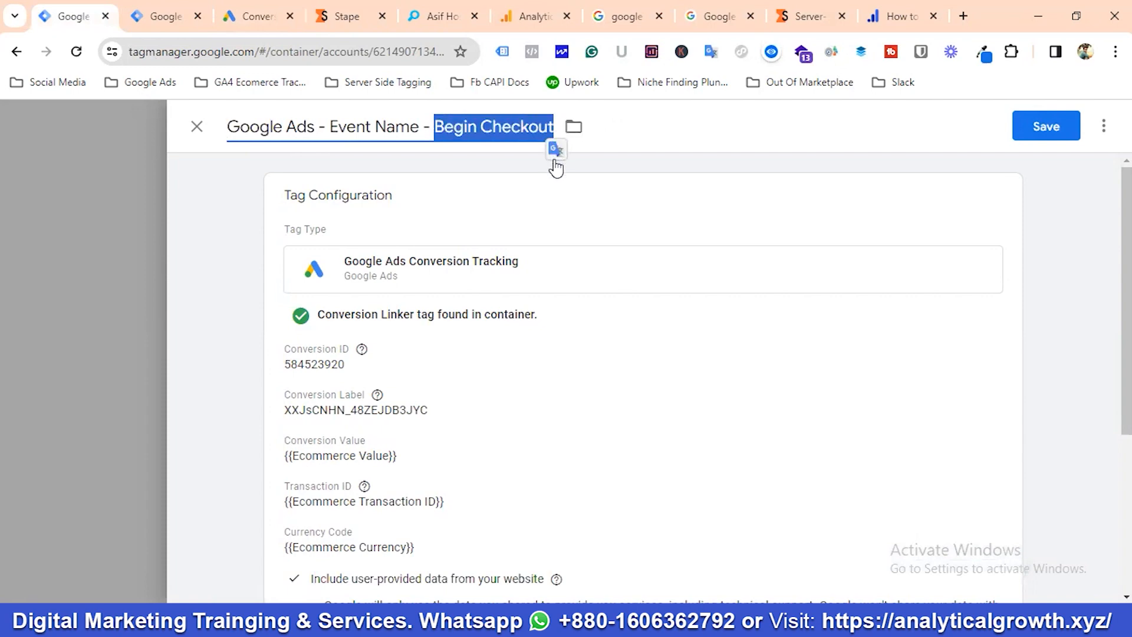
{"action": "key", "text": "BackSpace"}
{"action": "type", "text": "Purchase"}
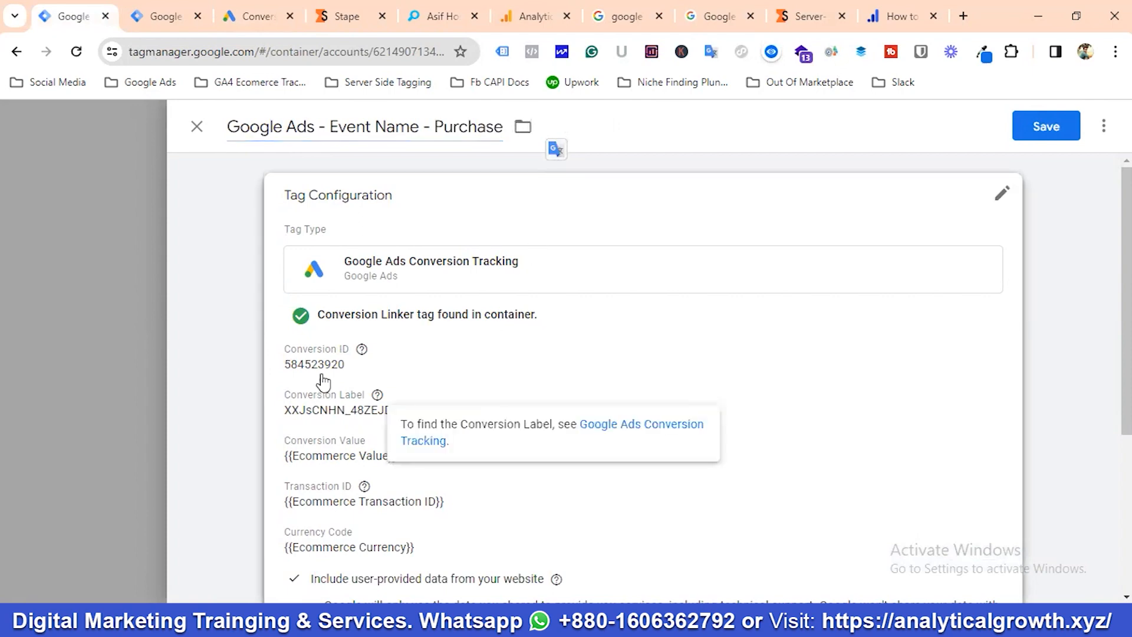
Step: Open the Purchase tag's configuration for editing
{"action": "left_click", "coordinate": [323, 383]}
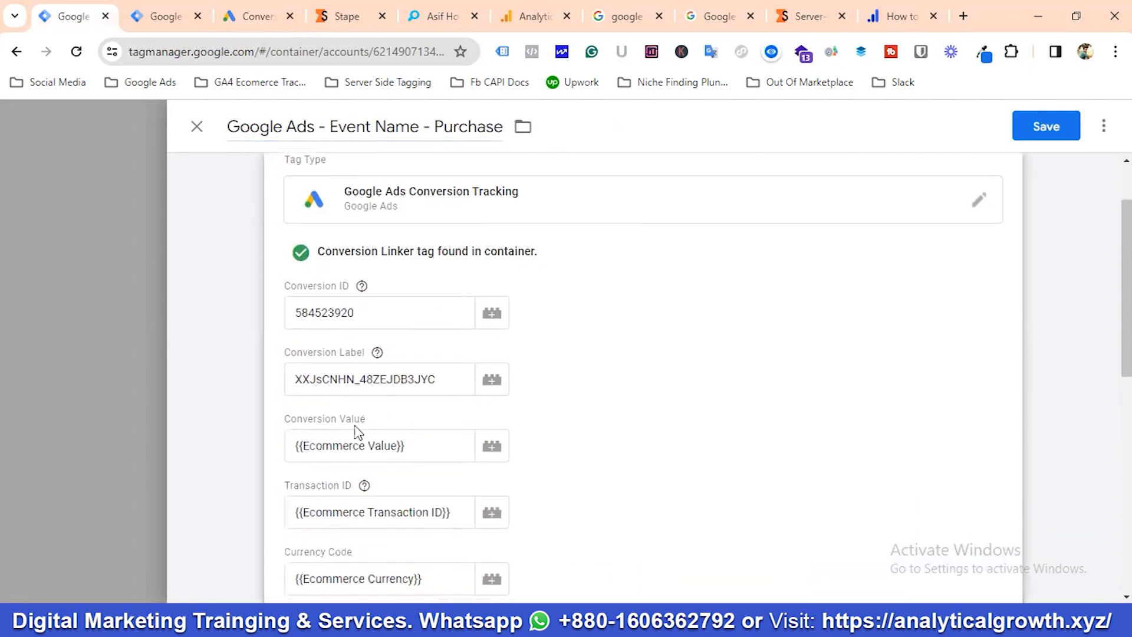
Step: Switch to Google Ads and start a new conversion action for a website
{"action": "left_click", "coordinate": [290, 6]}
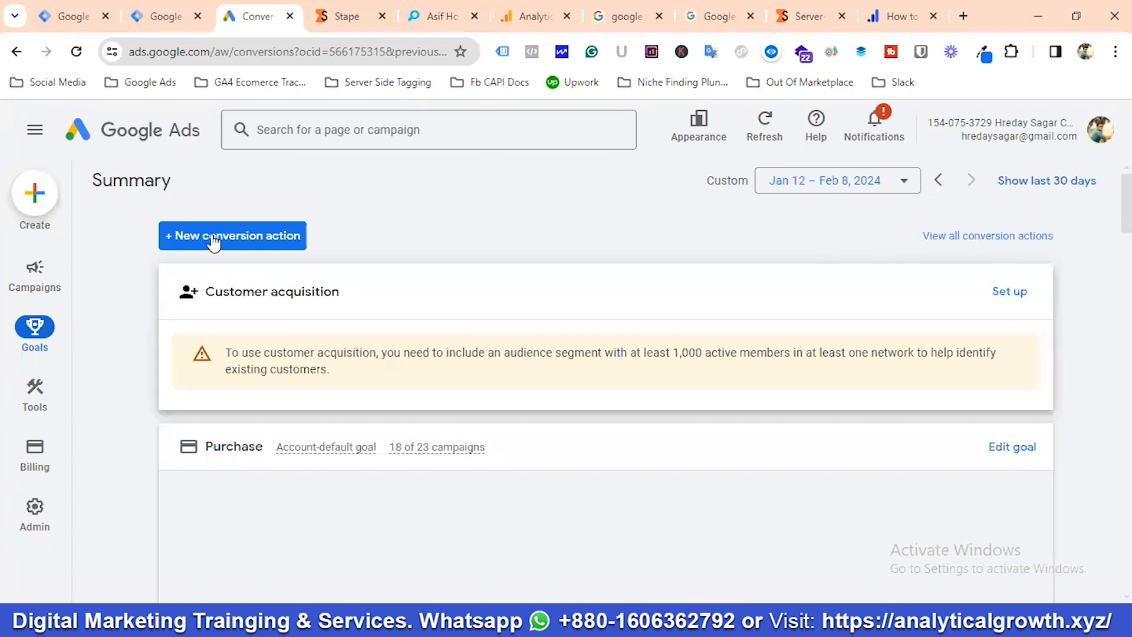
{"action": "left_click", "coordinate": [215, 240]}
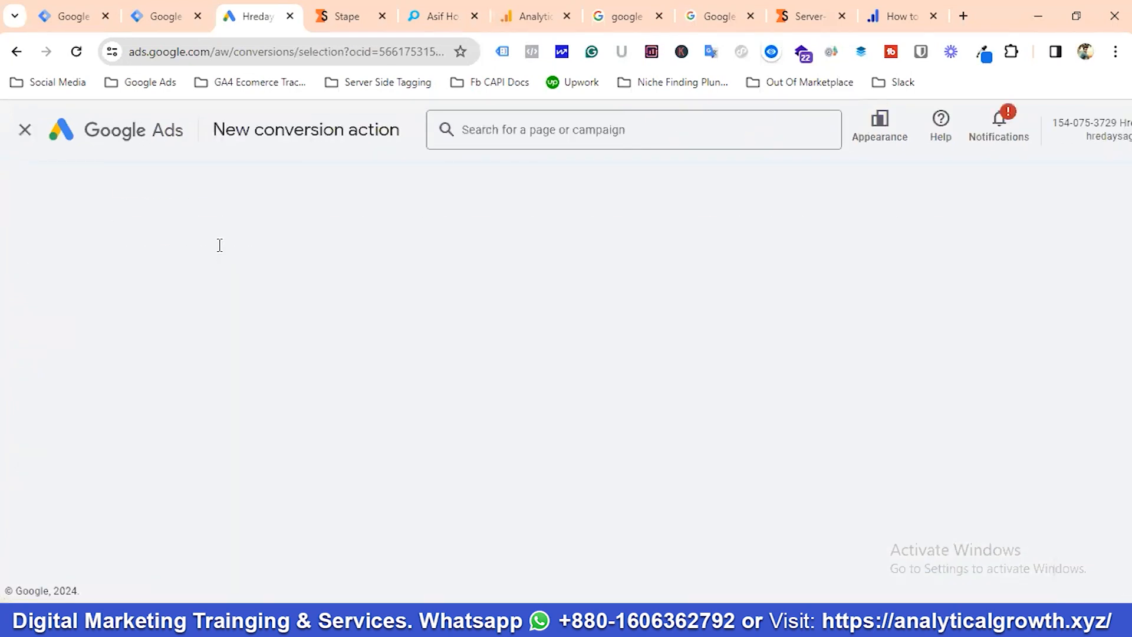
{"action": "left_click", "coordinate": [233, 374]}
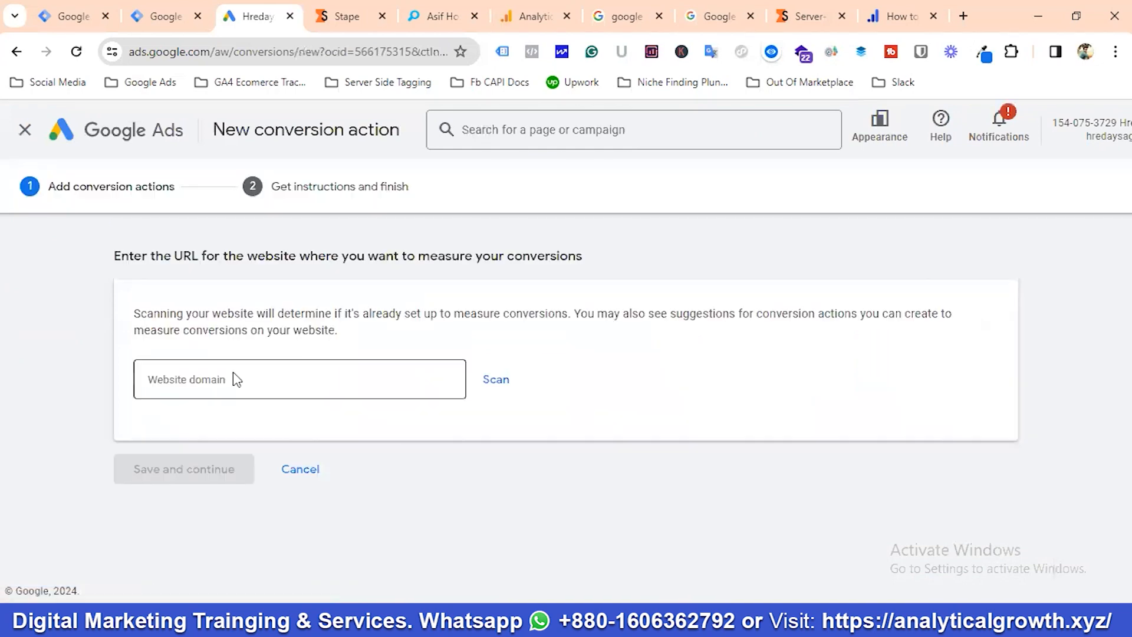
{"action": "left_click", "coordinate": [433, 16]}
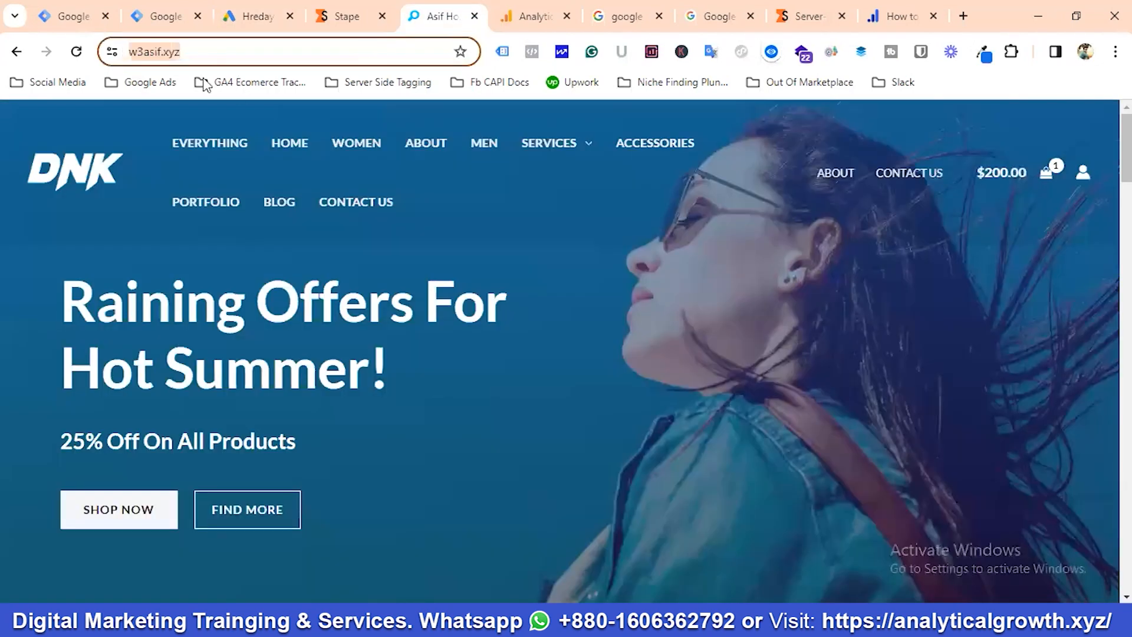
{"action": "right_click", "coordinate": [136, 55]}
{"action": "left_click", "coordinate": [184, 205]}
{"action": "left_click", "coordinate": [239, 16]}
{"action": "left_click", "coordinate": [225, 376]}
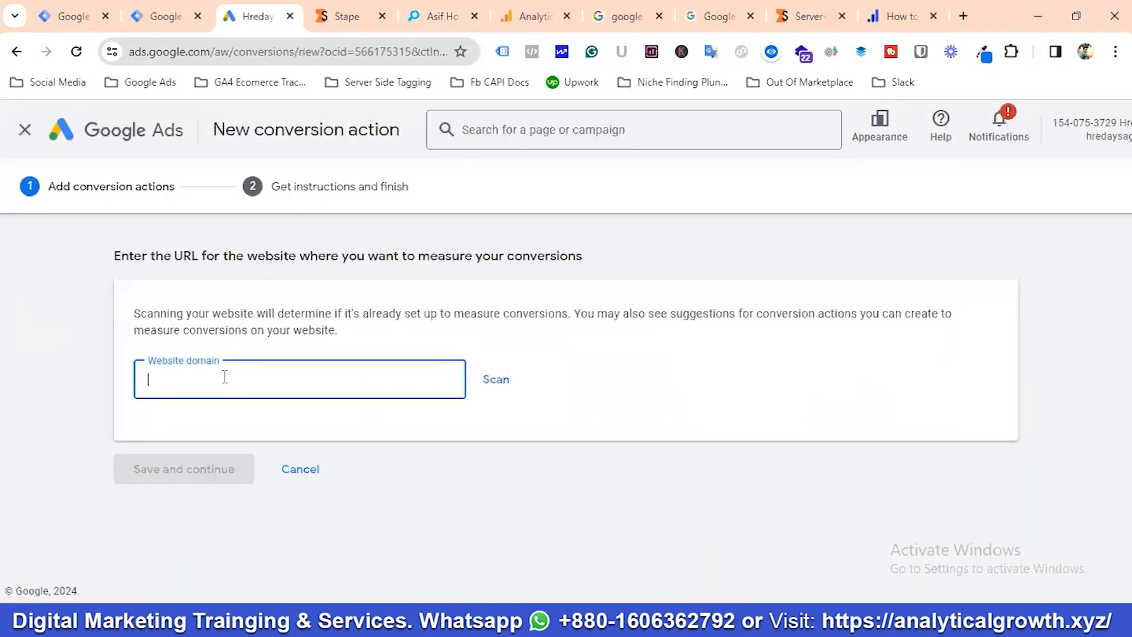
{"action": "key", "text": "ctrl+v"}
{"action": "left_click", "coordinate": [502, 383]}
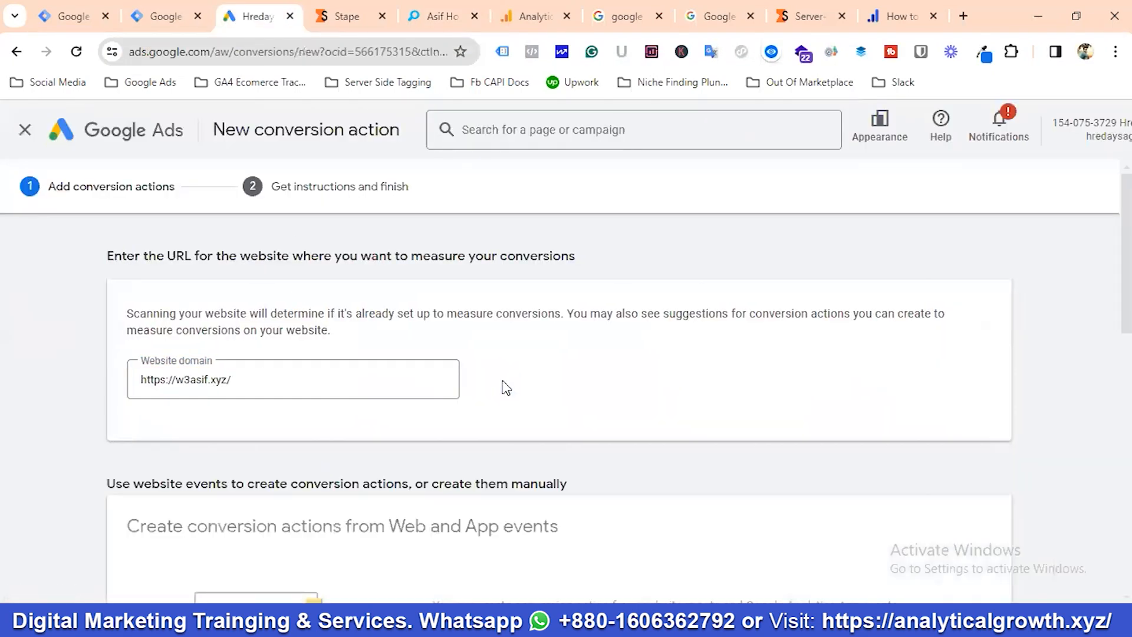
Step: Dismiss the event-based conversion action form and add a conversion action manually using code
{"action": "scroll", "coordinate": [500, 386], "scroll_direction": "down", "scroll_amount": 5}
{"action": "scroll", "coordinate": [515, 378], "scroll_direction": "down", "scroll_amount": 1}
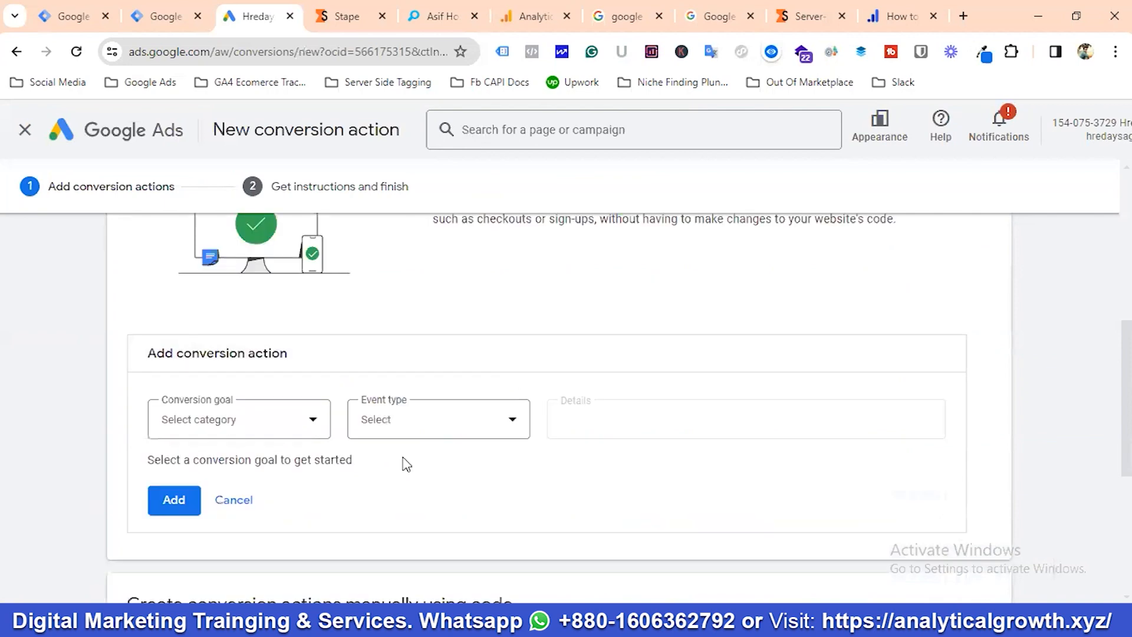
{"action": "left_click", "coordinate": [246, 499]}
{"action": "scroll", "coordinate": [324, 425], "scroll_direction": "down", "scroll_amount": 2}
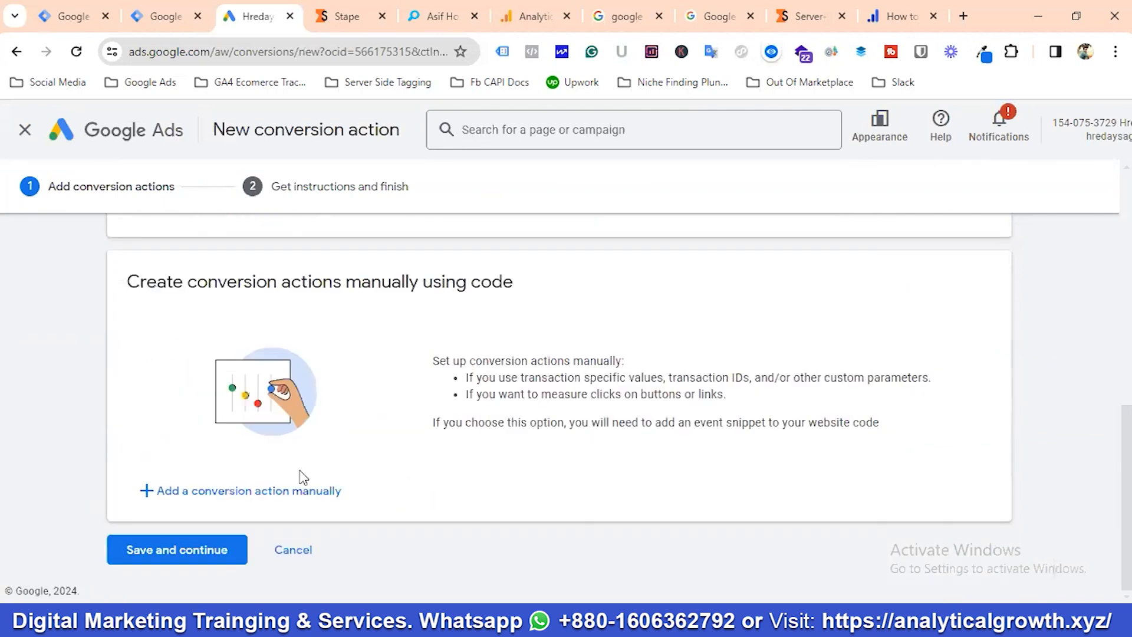
{"action": "left_click", "coordinate": [248, 495]}
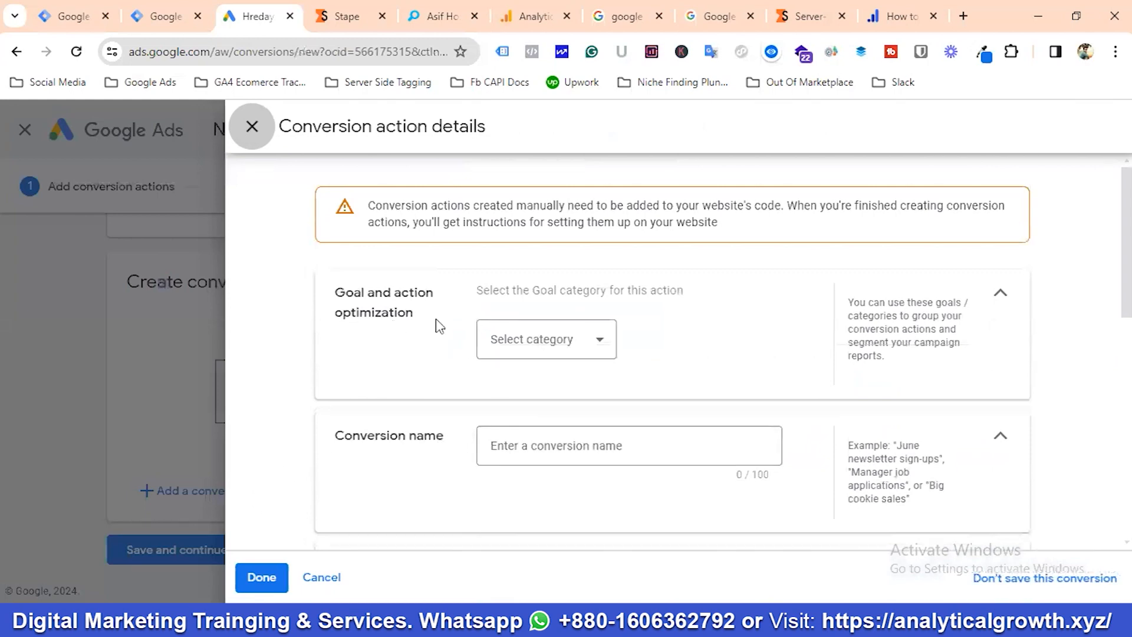
Step: Set the goal category to Purchase and review the conversion action optimization options
{"action": "left_click", "coordinate": [533, 348]}
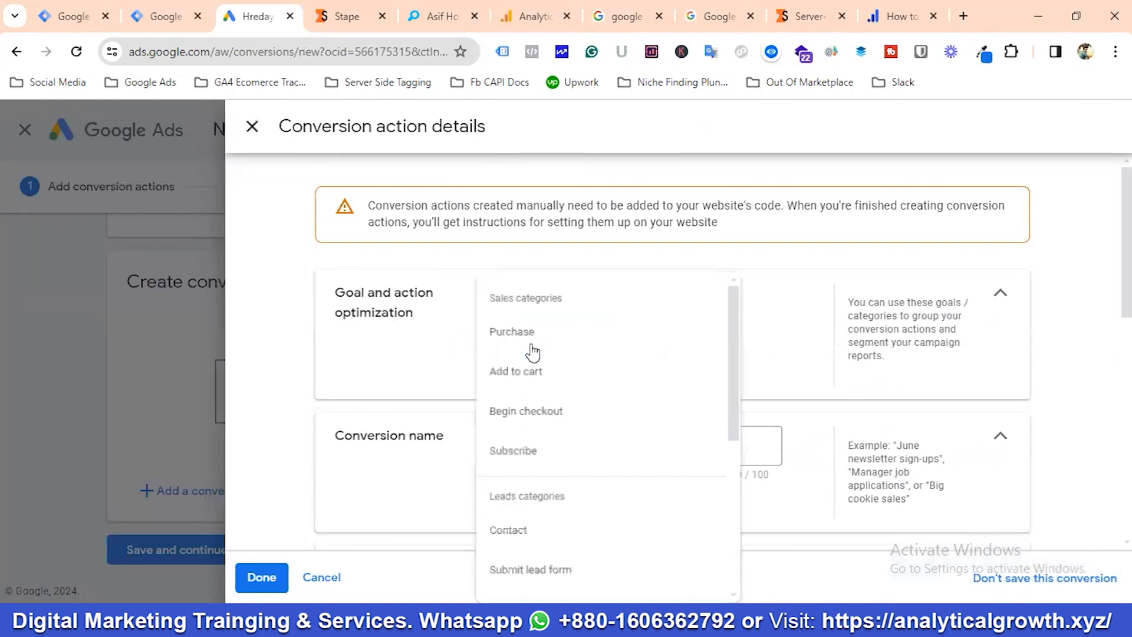
{"action": "left_click", "coordinate": [526, 340]}
{"action": "scroll", "coordinate": [570, 332], "scroll_direction": "down", "scroll_amount": 1}
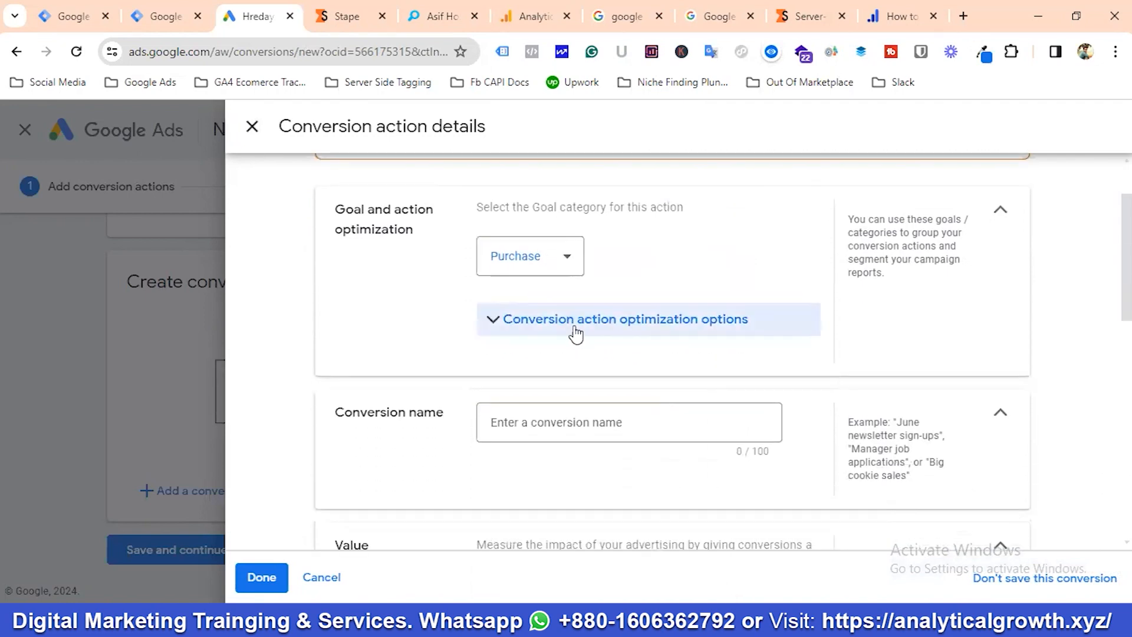
{"action": "left_click", "coordinate": [569, 327]}
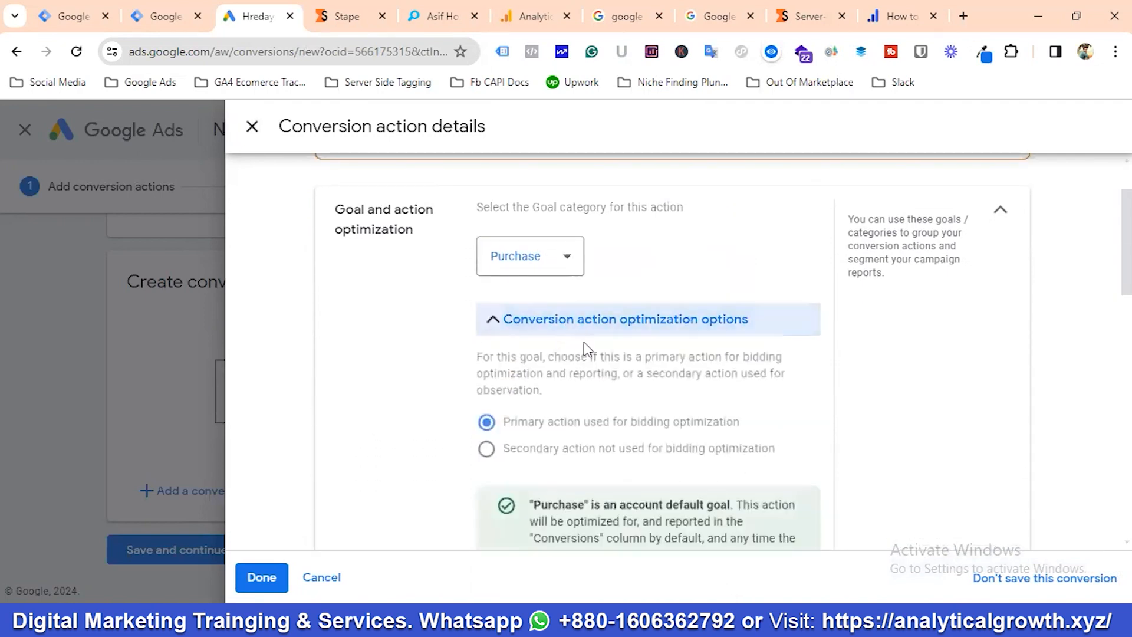
{"action": "left_click", "coordinate": [543, 331]}
{"action": "scroll", "coordinate": [590, 331], "scroll_direction": "down", "scroll_amount": 2}
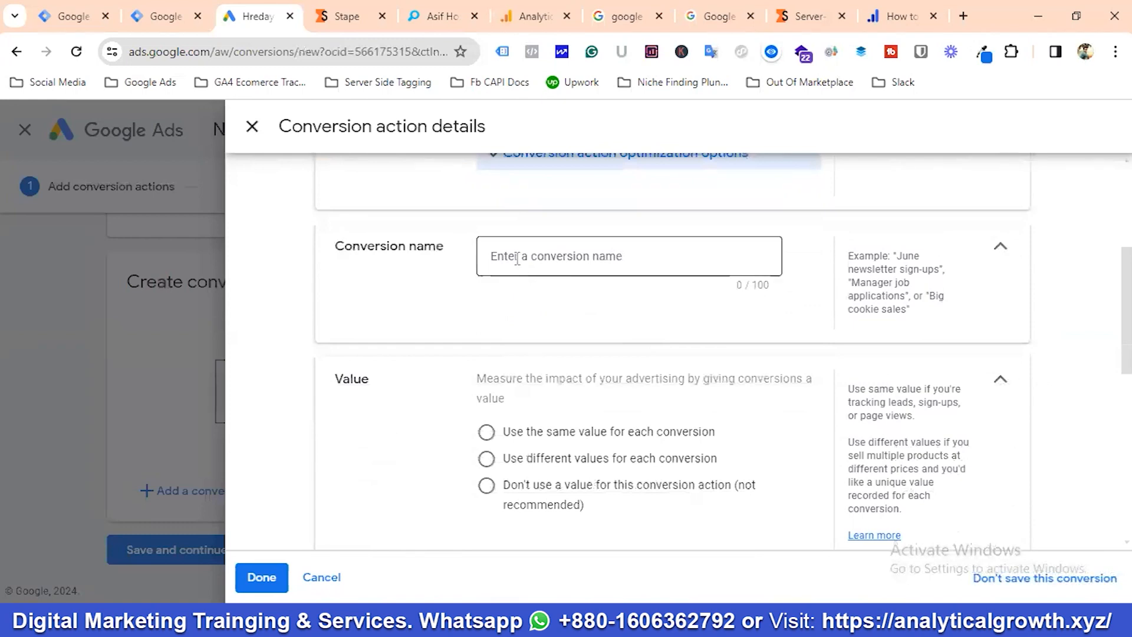
Step: Name the conversion "W3 Asif | Purchase" and use different values for each conversion
{"action": "left_click", "coordinate": [517, 257]}
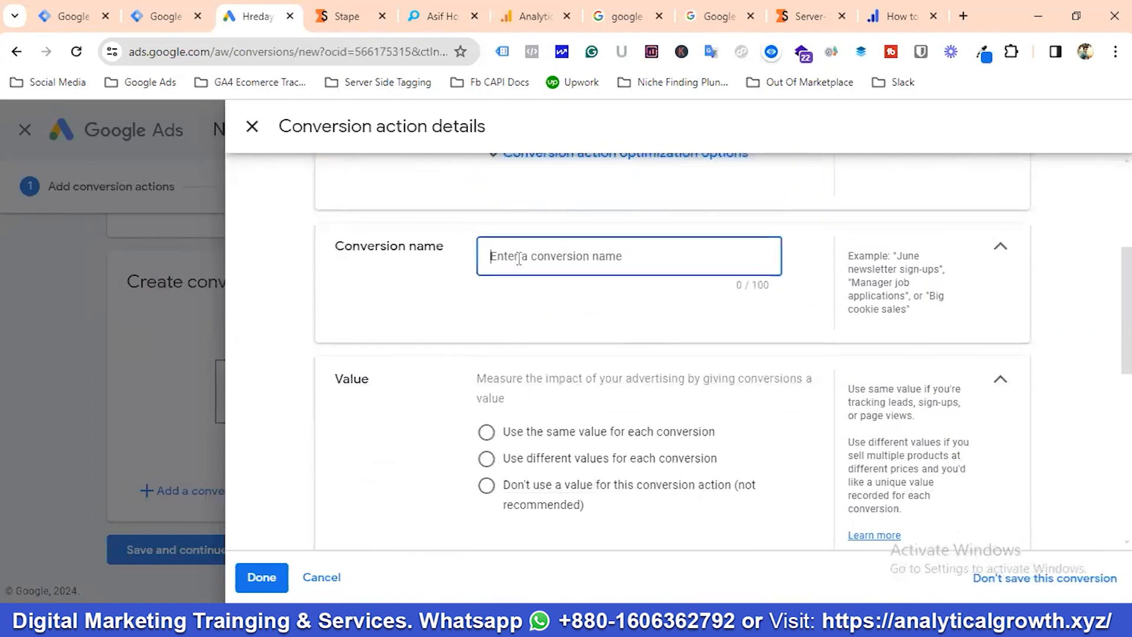
{"action": "type", "text": "W3 Asif | Purchase"}
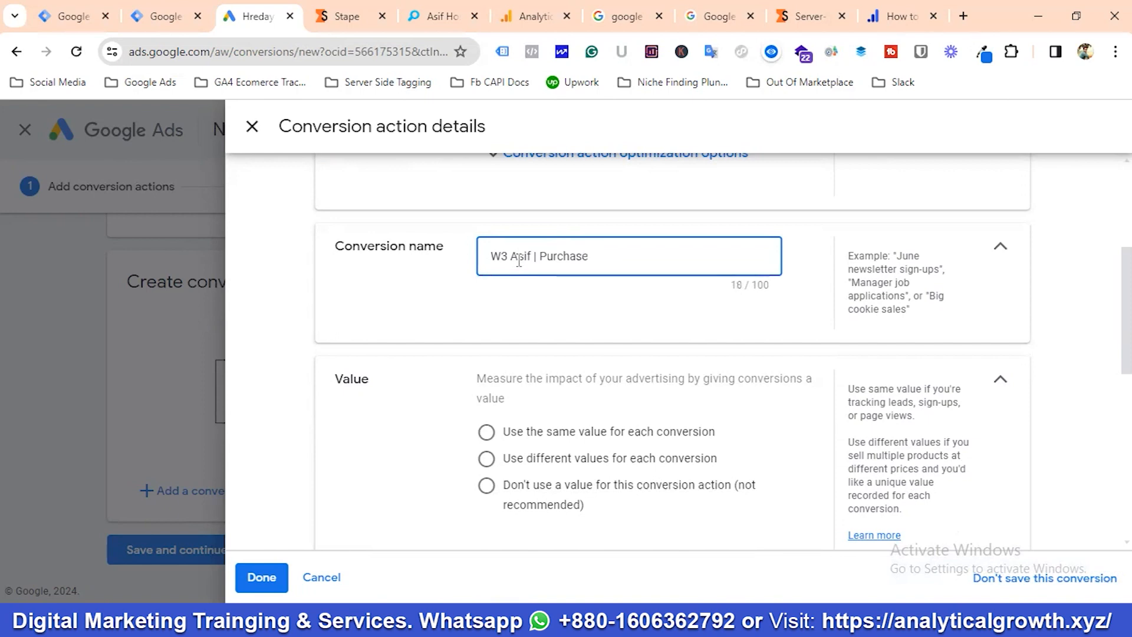
{"action": "scroll", "coordinate": [519, 294], "scroll_direction": "down", "scroll_amount": 2}
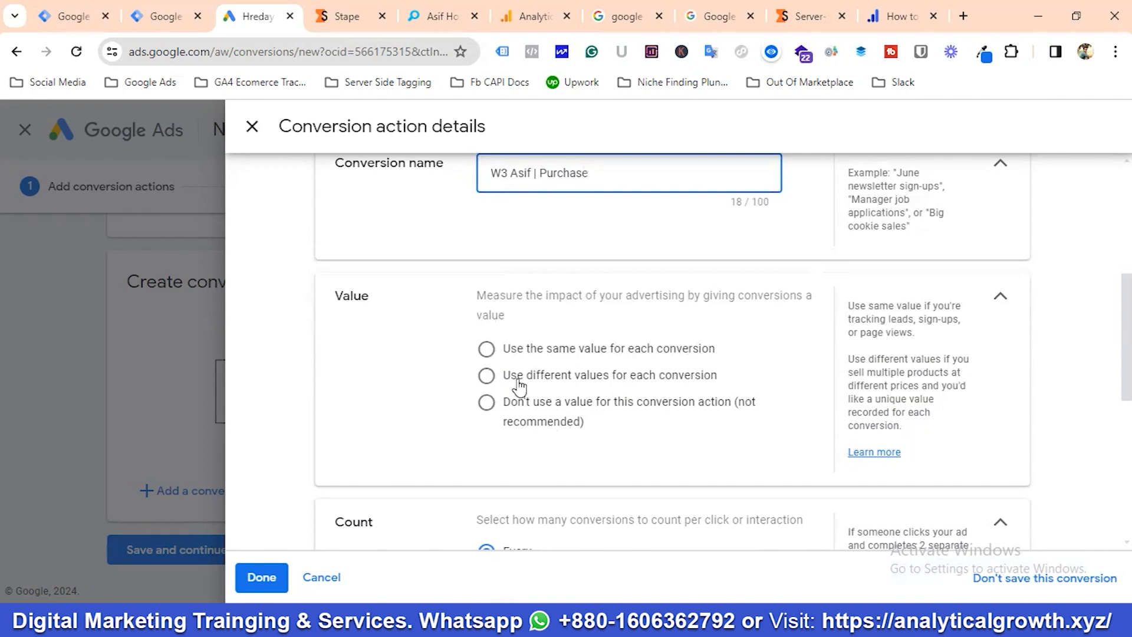
{"action": "left_click", "coordinate": [486, 375]}
Step: Set the click-through conversion window to 90 days
{"action": "scroll", "coordinate": [607, 398], "scroll_direction": "down", "scroll_amount": 4}
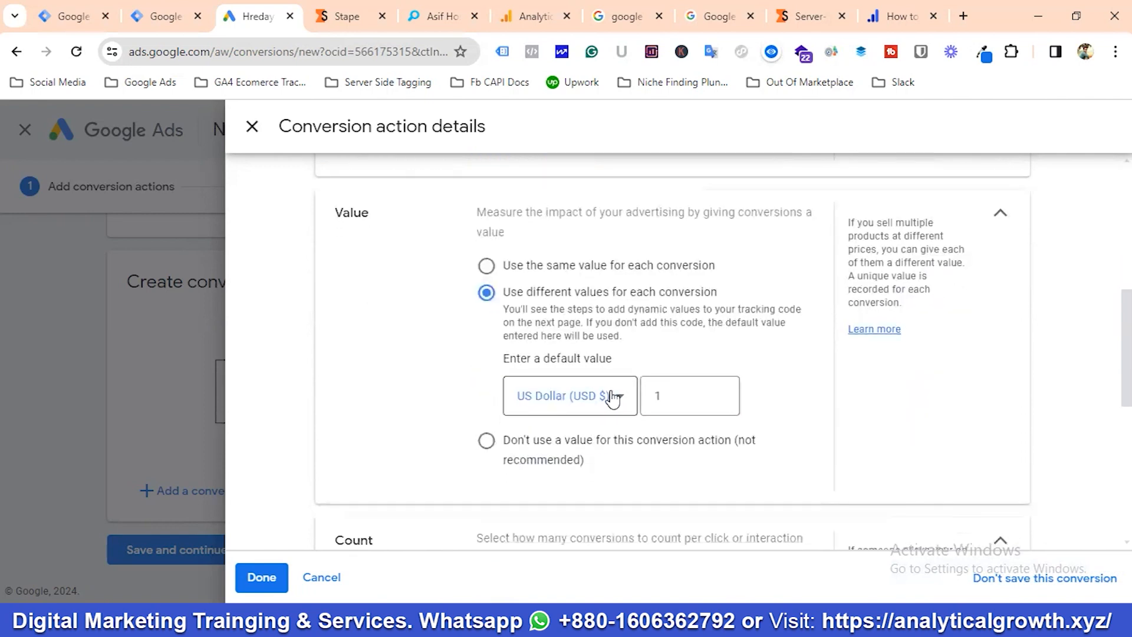
{"action": "scroll", "coordinate": [619, 406], "scroll_direction": "down", "scroll_amount": 2}
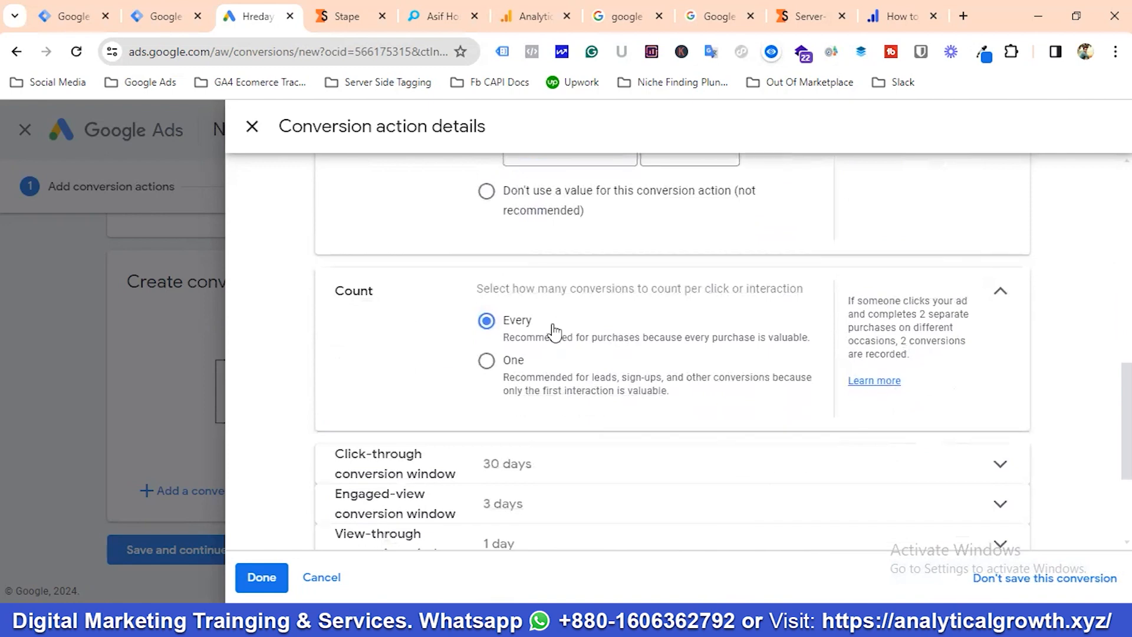
{"action": "scroll", "coordinate": [584, 356], "scroll_direction": "down", "scroll_amount": 2}
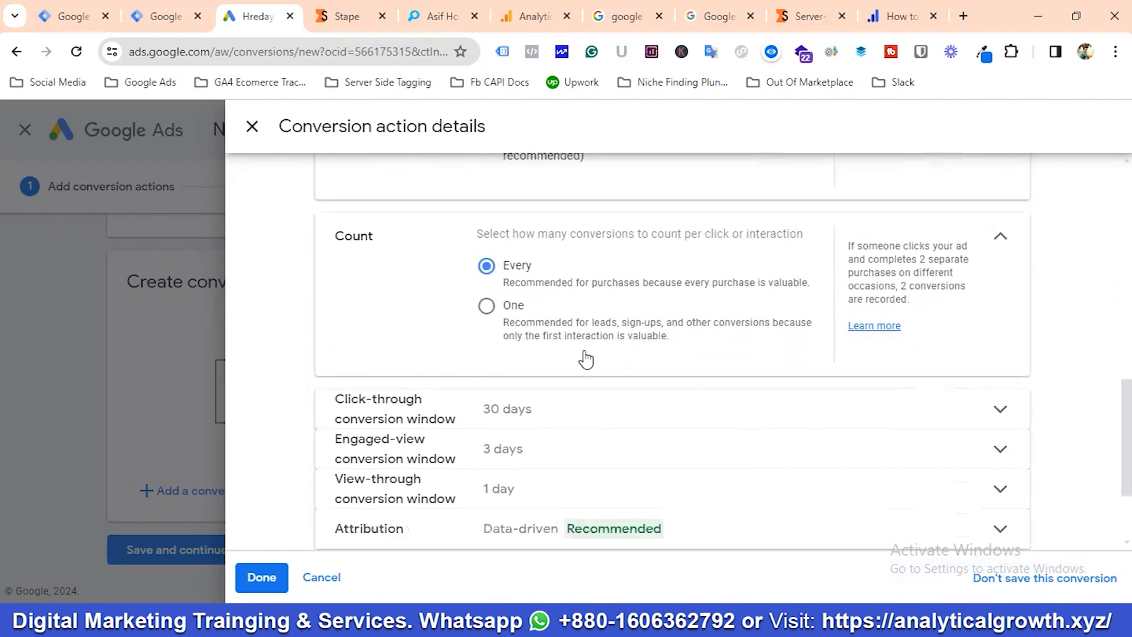
{"action": "left_click", "coordinate": [488, 386]}
{"action": "left_click", "coordinate": [521, 461]}
{"action": "left_click", "coordinate": [512, 219]}
Step: Set the engaged-view conversion window to 30 days
{"action": "scroll", "coordinate": [554, 311], "scroll_direction": "down", "scroll_amount": 2}
{"action": "scroll", "coordinate": [531, 330], "scroll_direction": "down", "scroll_amount": 2}
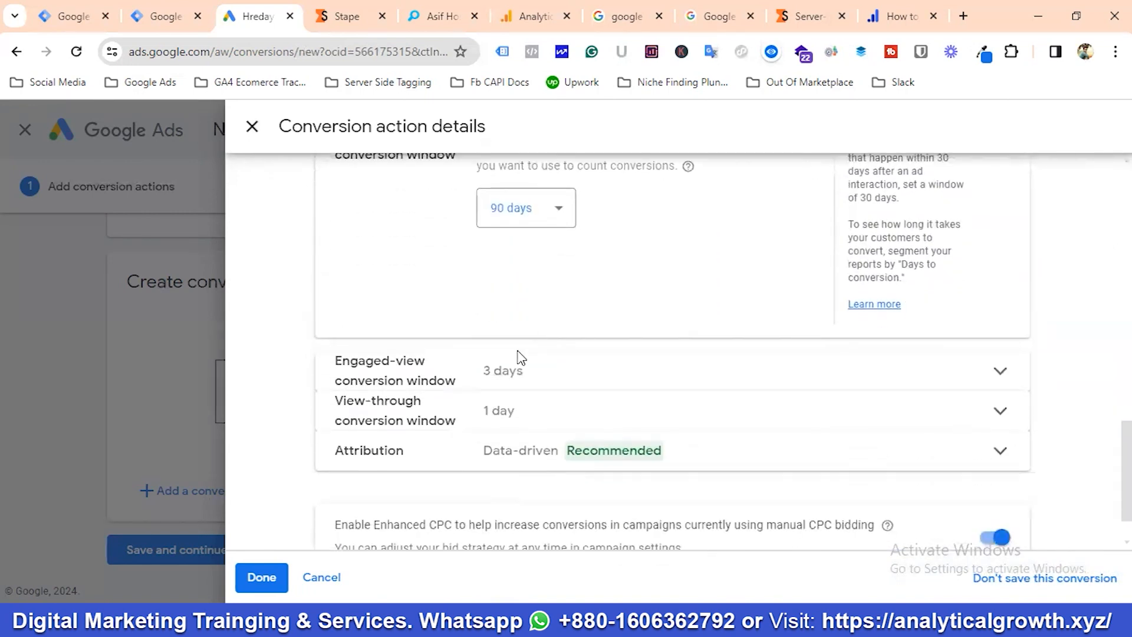
{"action": "left_click", "coordinate": [508, 370]}
{"action": "left_click", "coordinate": [516, 420]}
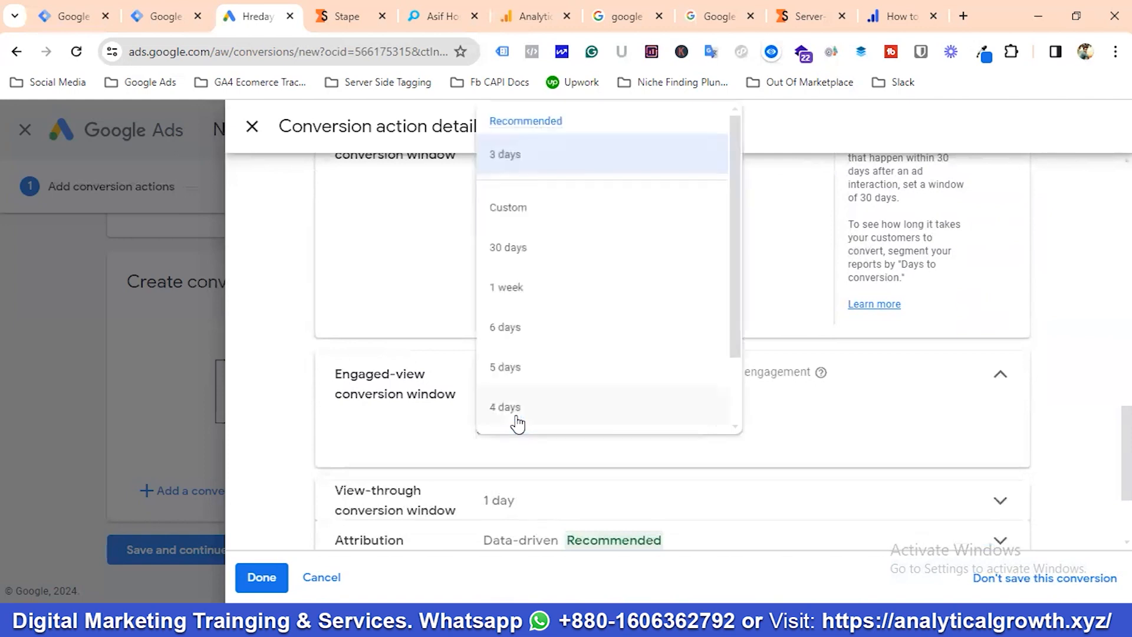
{"action": "left_click", "coordinate": [520, 260]}
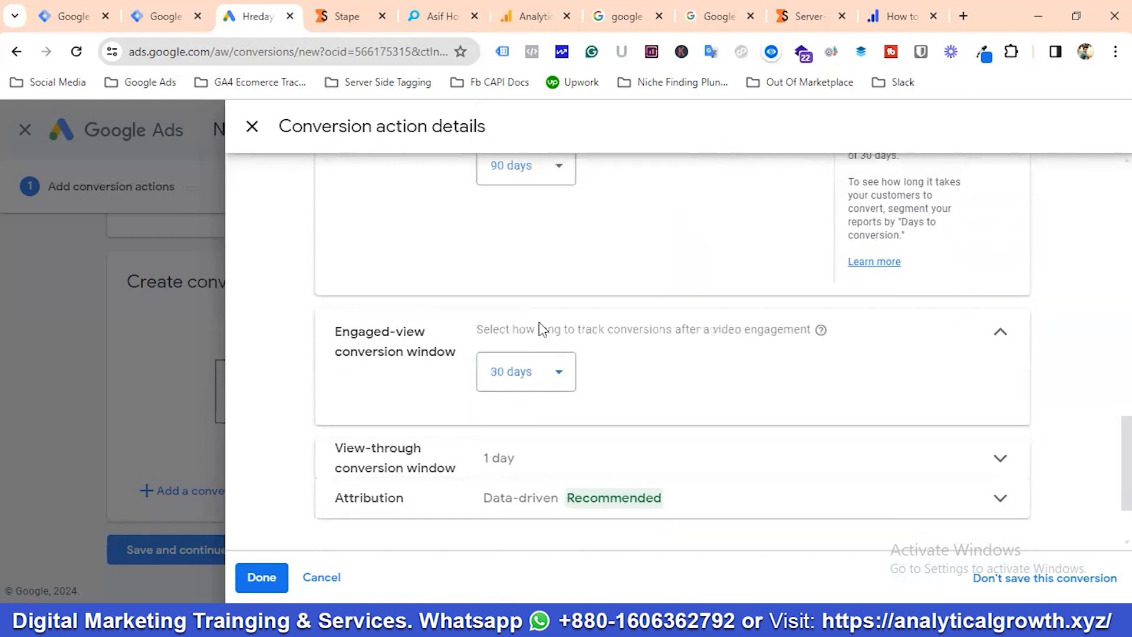
Step: Set the view-through conversion window to 30 days
{"action": "scroll", "coordinate": [537, 336], "scroll_direction": "down", "scroll_amount": 2}
{"action": "left_click", "coordinate": [497, 357]}
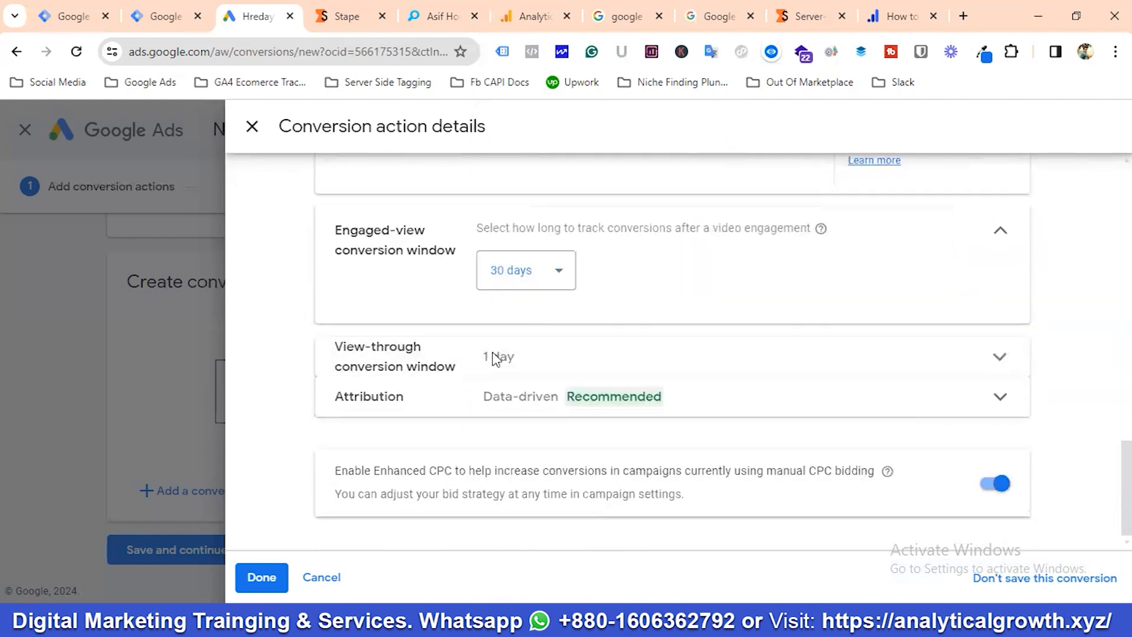
{"action": "left_click", "coordinate": [512, 429]}
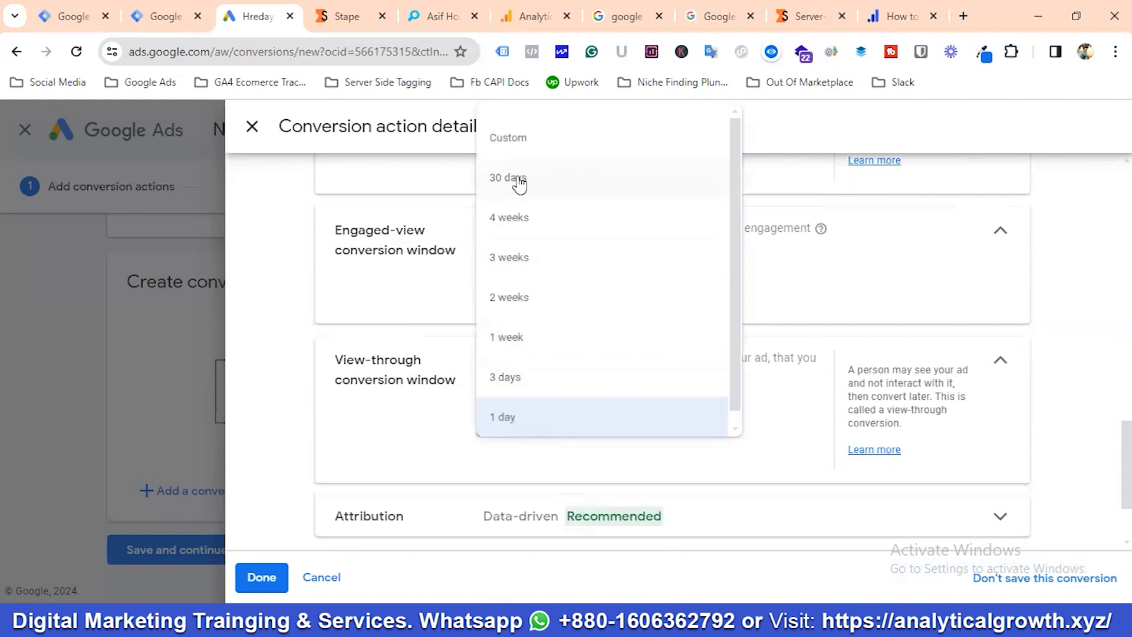
{"action": "left_click", "coordinate": [514, 192]}
Step: Finish and save the purchase conversion action, and show its Google Tag Manager setup instructions
{"action": "scroll", "coordinate": [453, 381], "scroll_direction": "down", "scroll_amount": 2}
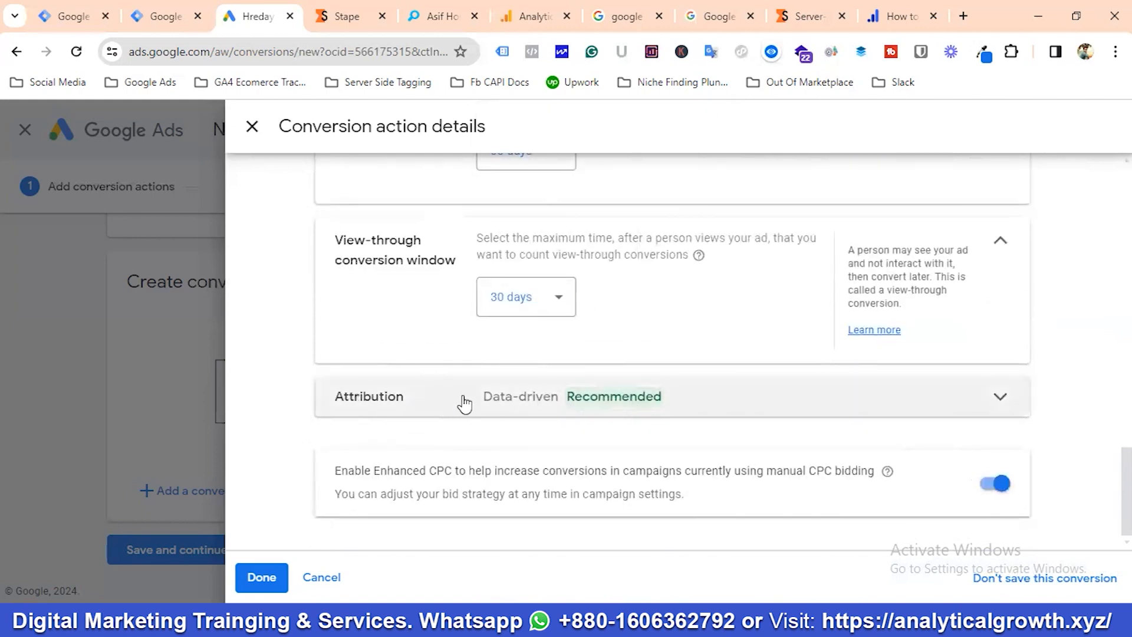
{"action": "left_click", "coordinate": [262, 577]}
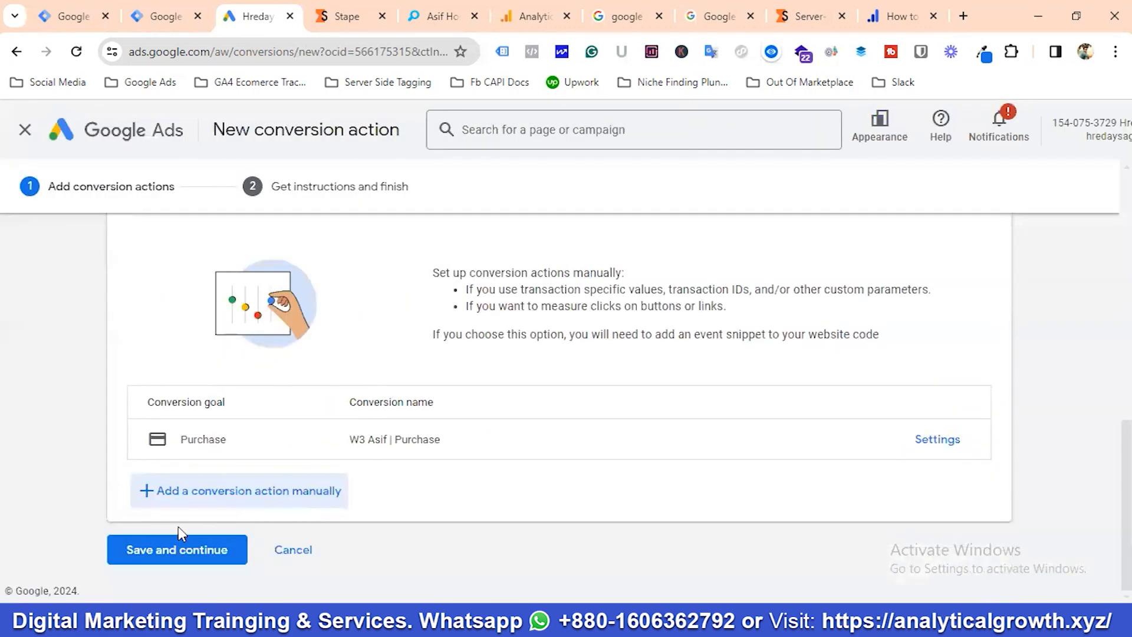
{"action": "left_click", "coordinate": [182, 548]}
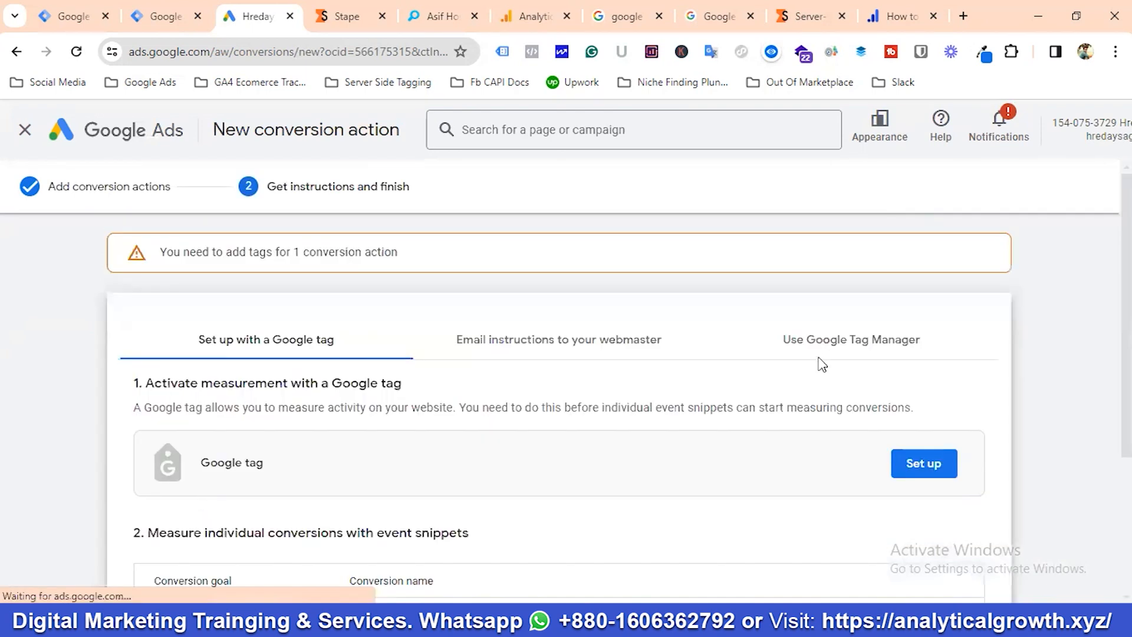
{"action": "left_click", "coordinate": [826, 338]}
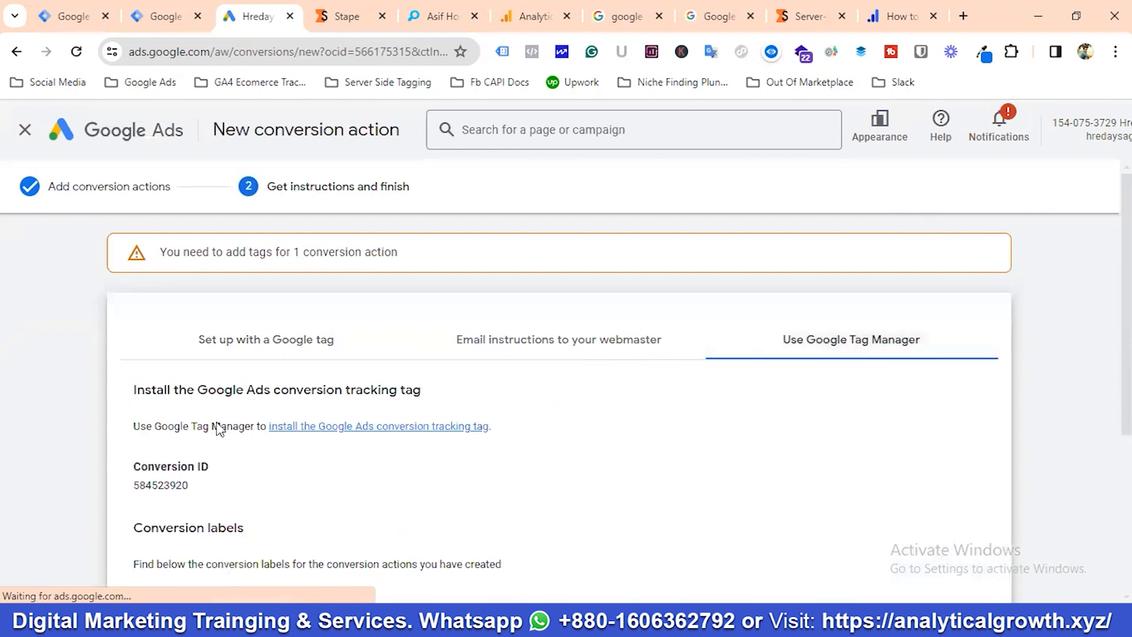
{"action": "scroll", "coordinate": [219, 429], "scroll_direction": "down", "scroll_amount": 3}
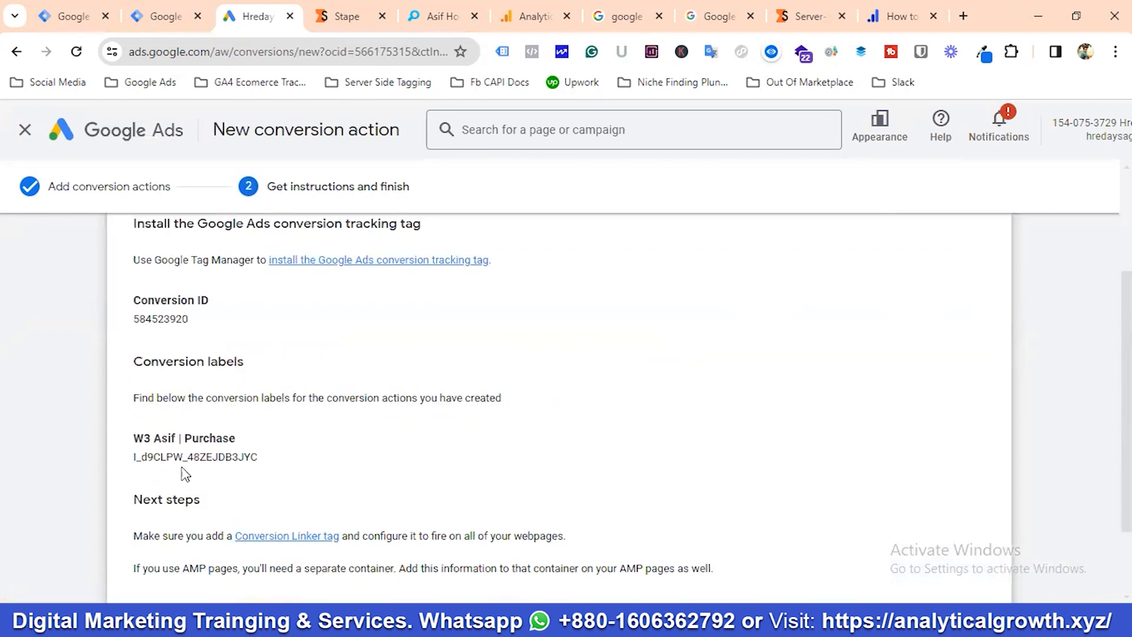
Step: Copy the conversion ID from Google Ads into the Conversion ID of the purchase tag in Google Tag Manager
{"action": "right_click", "coordinate": [161, 320]}
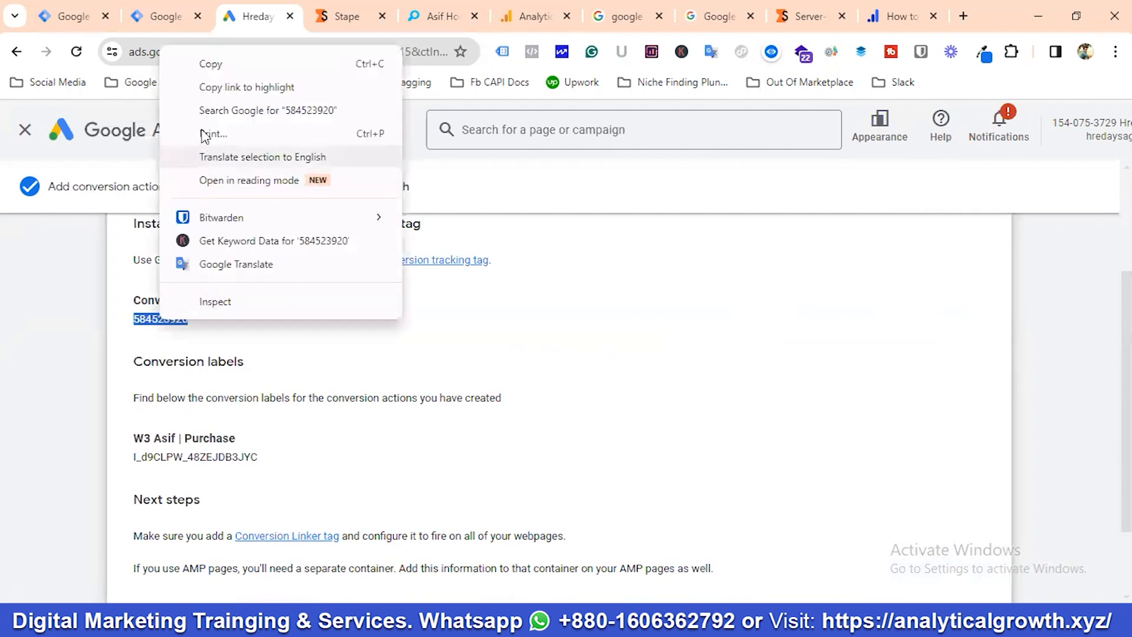
{"action": "left_click", "coordinate": [212, 65]}
{"action": "left_click", "coordinate": [71, 16]}
{"action": "left_click", "coordinate": [368, 317]}
{"action": "key", "text": "ctrl+a"}
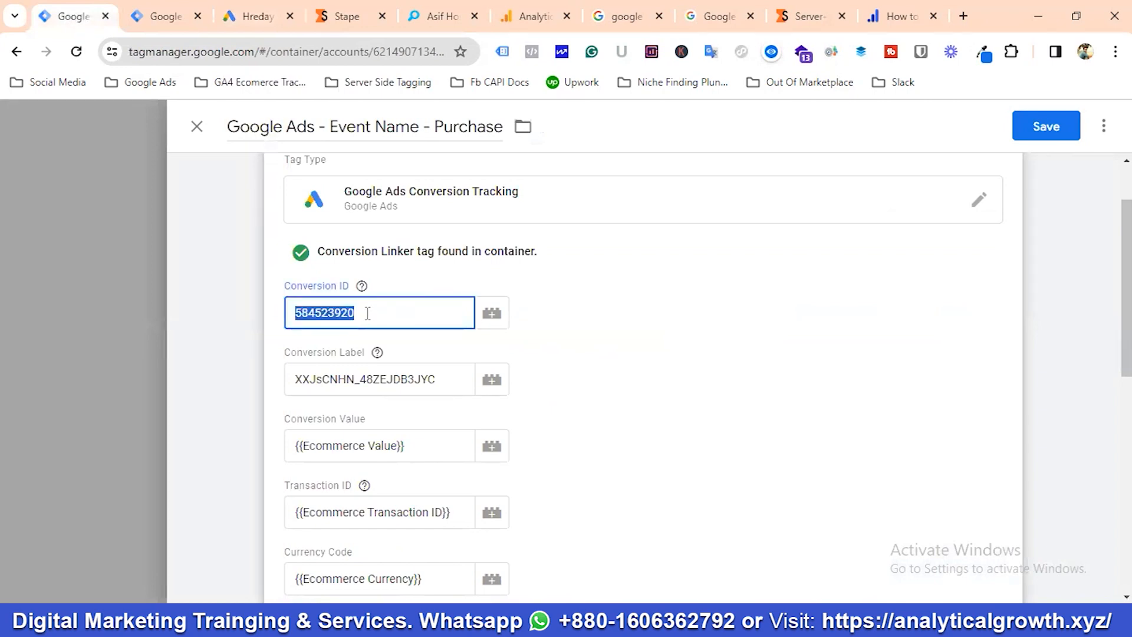
{"action": "key", "text": "ctrl+v"}
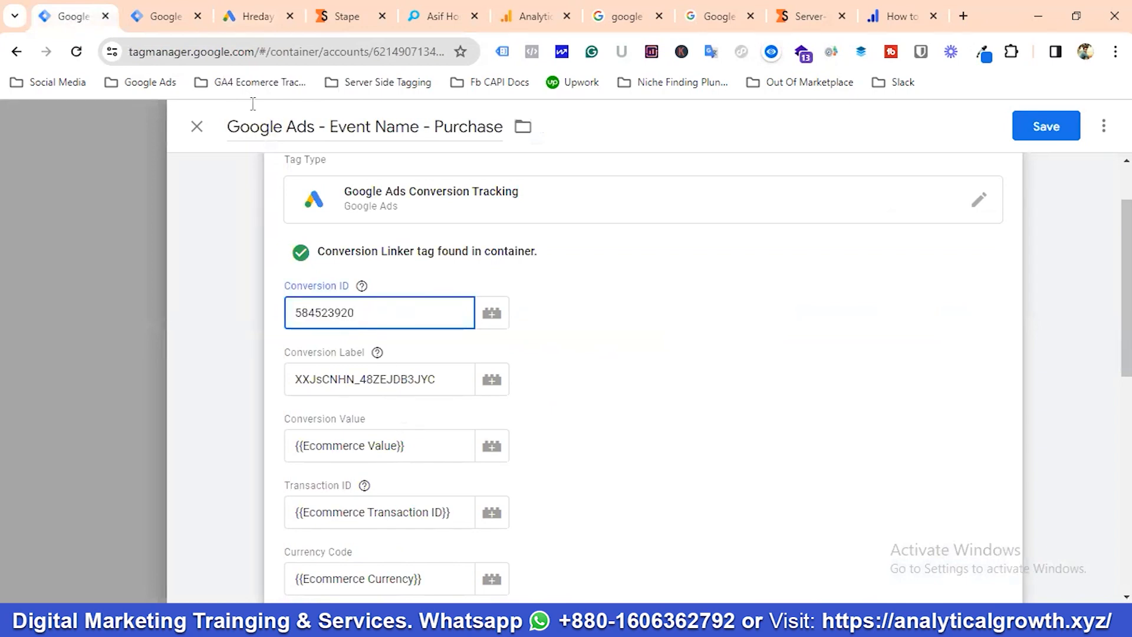
Step: Replace the purchase tag's Conversion Label in Google Tag Manager with the "W3 Asif | Purchase" label copied from Google Ads
{"action": "left_click", "coordinate": [253, 16]}
{"action": "double_click", "coordinate": [171, 457]}
{"action": "left_click", "coordinate": [172, 459]}
{"action": "double_click", "coordinate": [168, 457]}
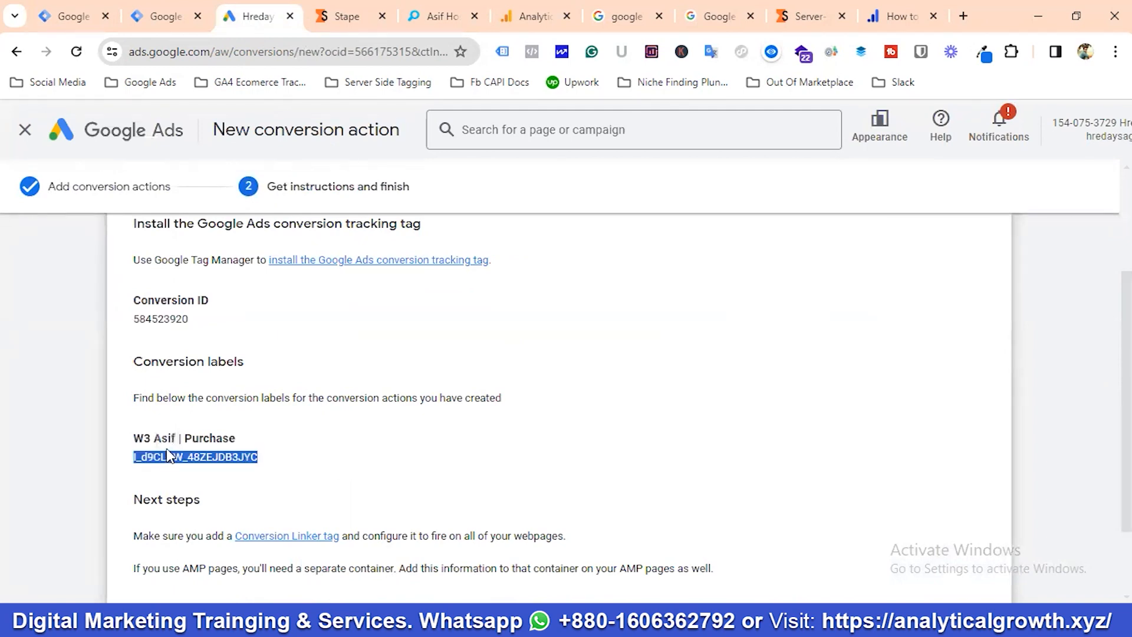
{"action": "right_click", "coordinate": [169, 457]}
{"action": "left_click", "coordinate": [218, 196]}
{"action": "left_click", "coordinate": [66, 17]}
{"action": "left_click", "coordinate": [392, 379]}
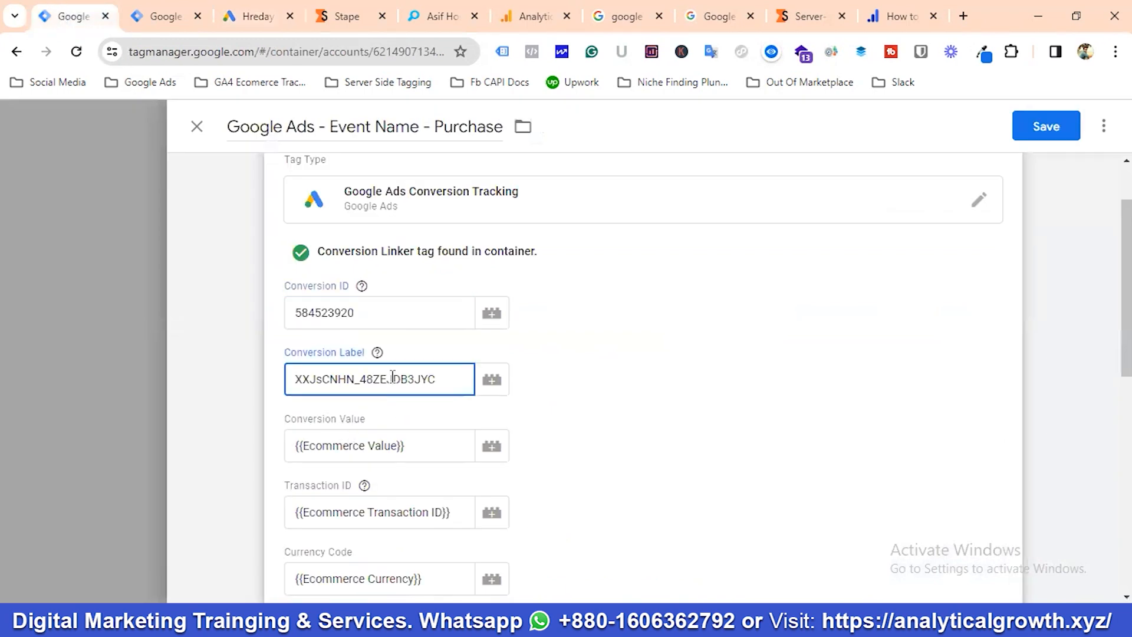
{"action": "double_click", "coordinate": [393, 379]}
{"action": "key", "text": "ctrl+v"}
{"action": "left_click", "coordinate": [566, 372]}
{"action": "scroll", "coordinate": [437, 404], "scroll_direction": "down", "scroll_amount": 1}
{"action": "scroll", "coordinate": [436, 407], "scroll_direction": "down", "scroll_amount": 1}
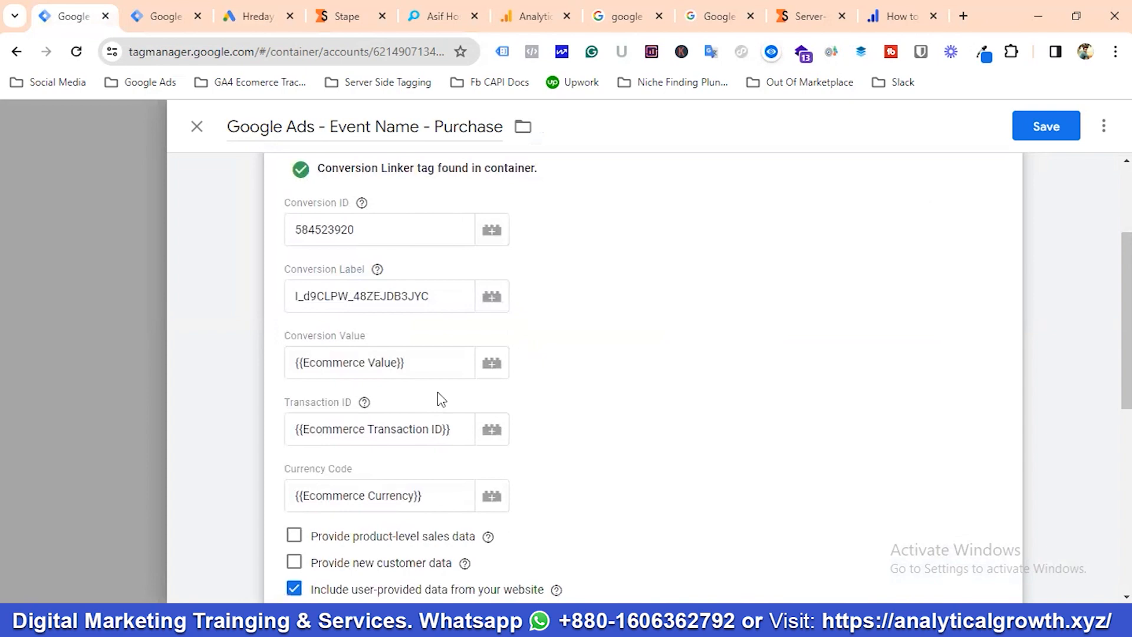
Step: Replace the purchase tag's Checkout Trigger with the Purchase Trigger and save the tag
{"action": "mouse_move", "coordinate": [365, 401]}
{"action": "scroll", "coordinate": [386, 392], "scroll_direction": "down", "scroll_amount": 1}
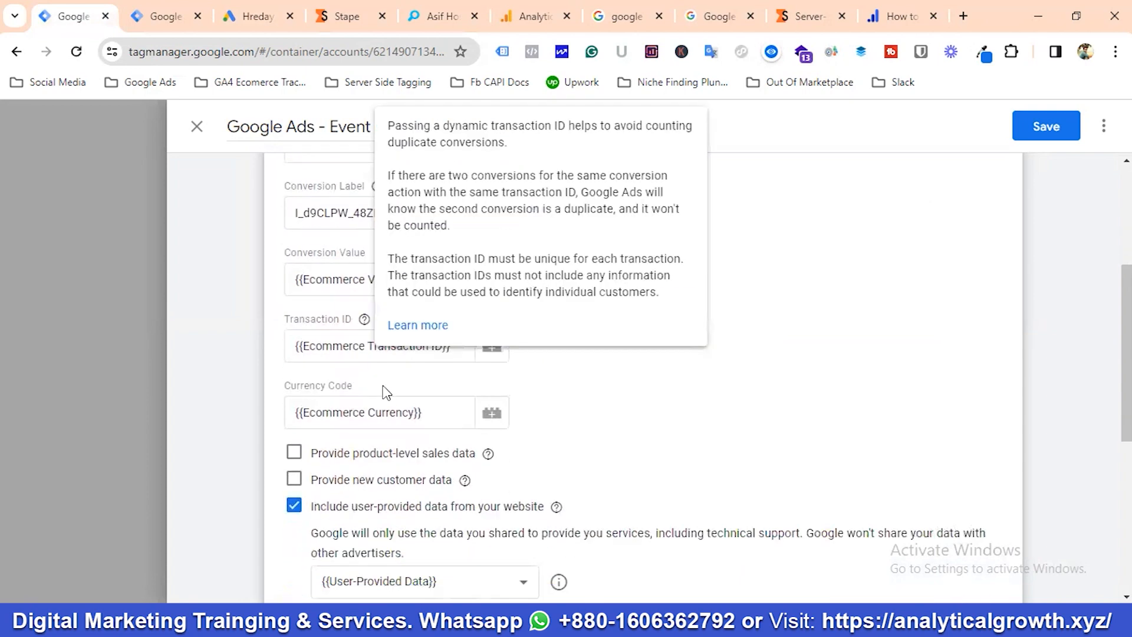
{"action": "scroll", "coordinate": [333, 316], "scroll_direction": "up", "scroll_amount": 1}
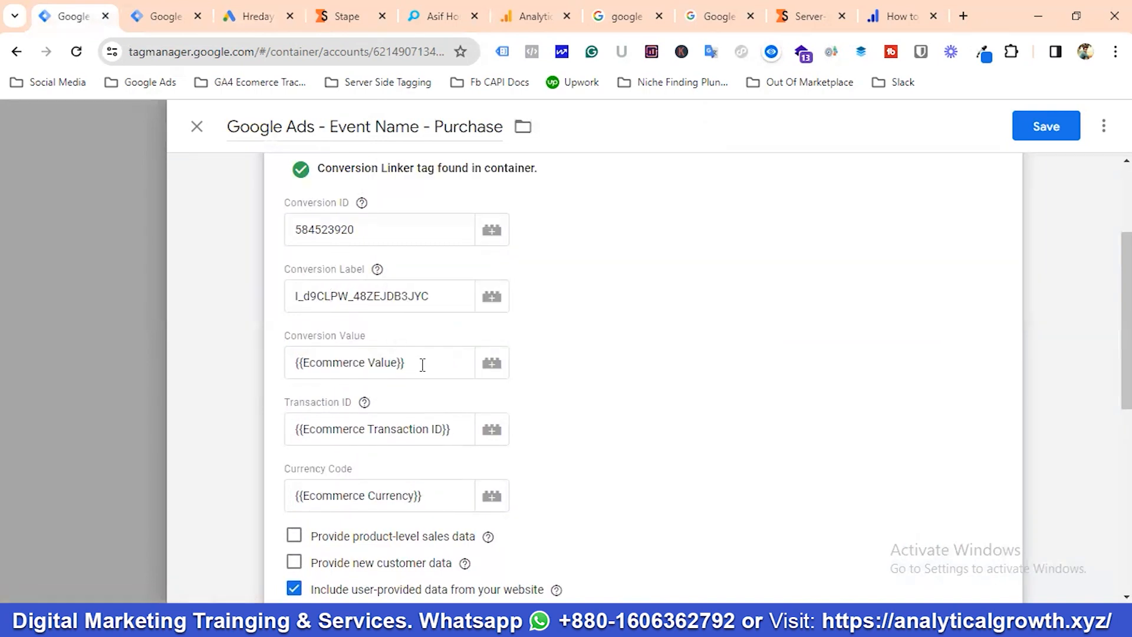
{"action": "scroll", "coordinate": [422, 364], "scroll_direction": "down", "scroll_amount": 1}
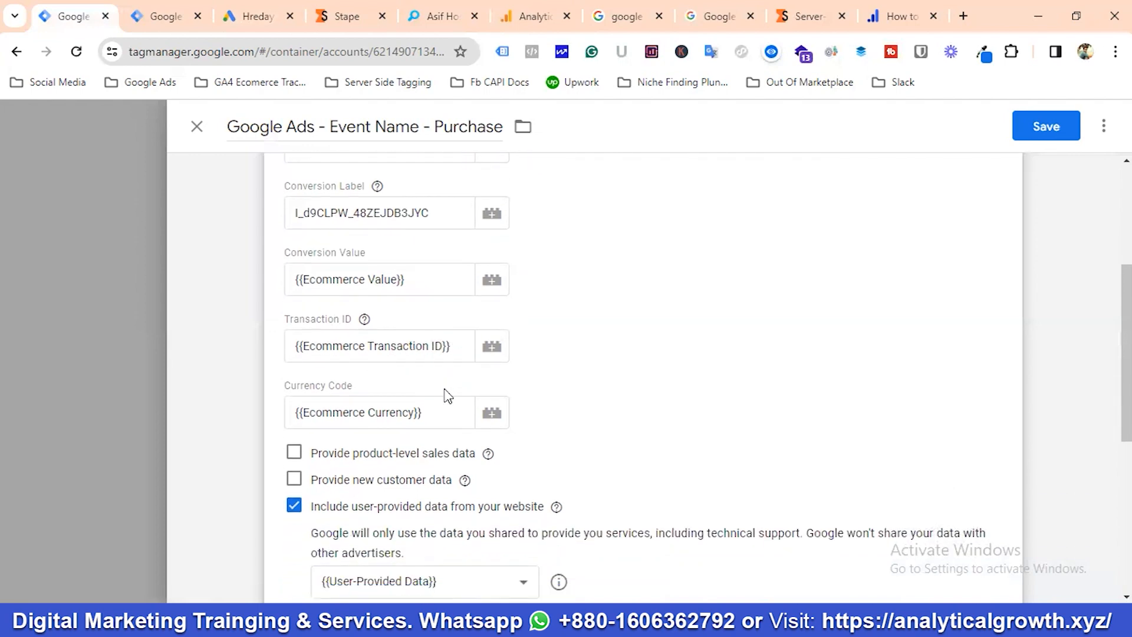
{"action": "scroll", "coordinate": [442, 403], "scroll_direction": "down", "scroll_amount": 3}
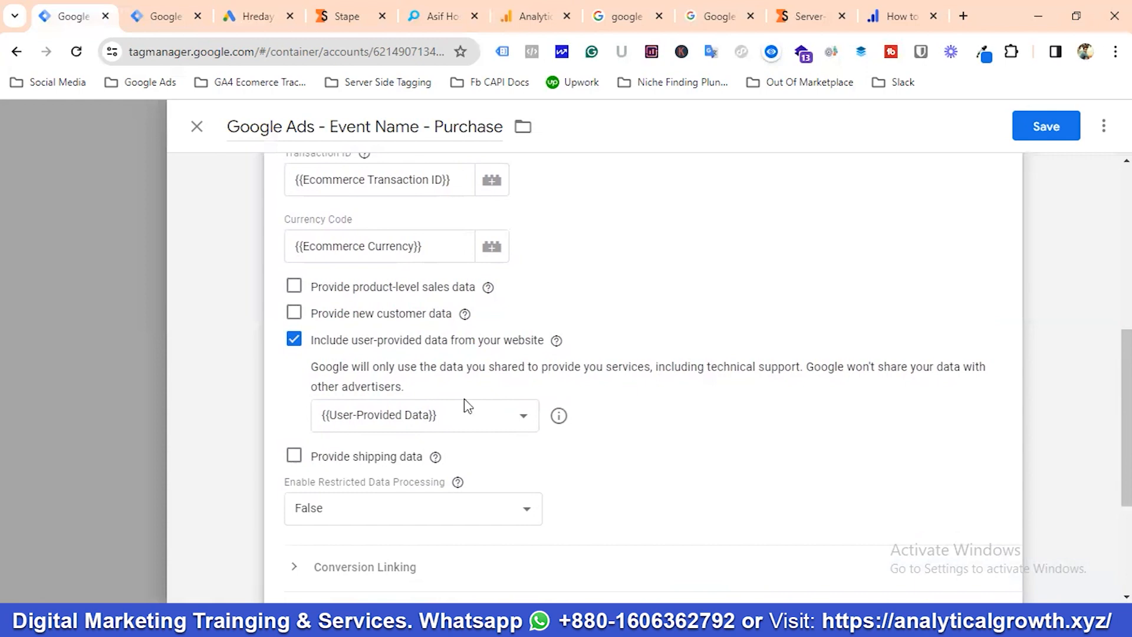
{"action": "scroll", "coordinate": [415, 386], "scroll_direction": "down", "scroll_amount": 2}
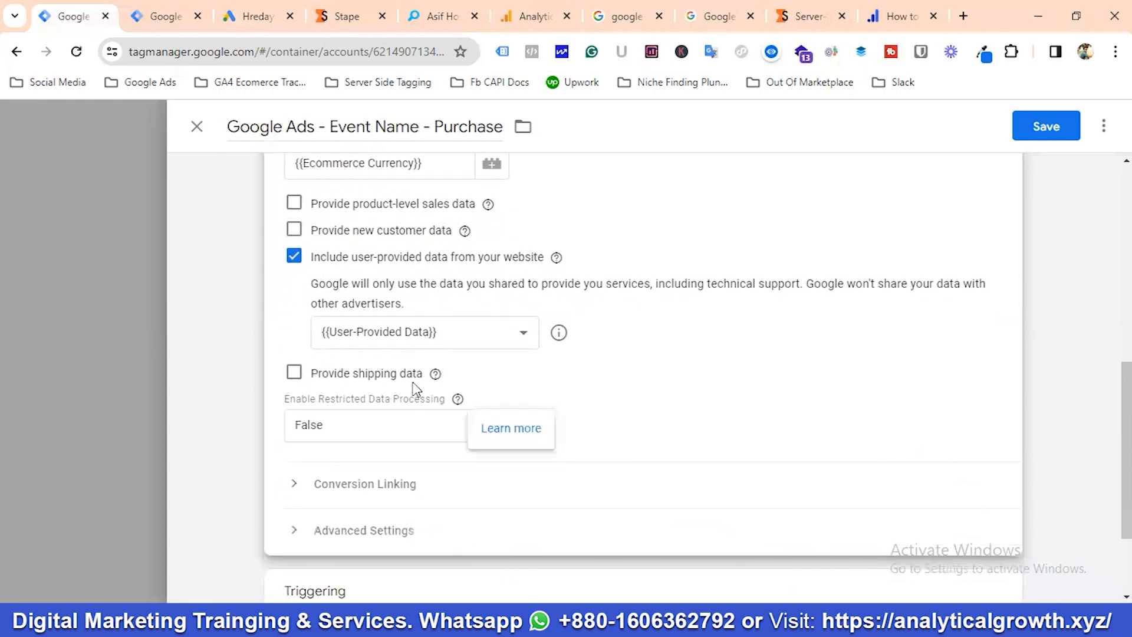
{"action": "scroll", "coordinate": [414, 386], "scroll_direction": "down", "scroll_amount": 3}
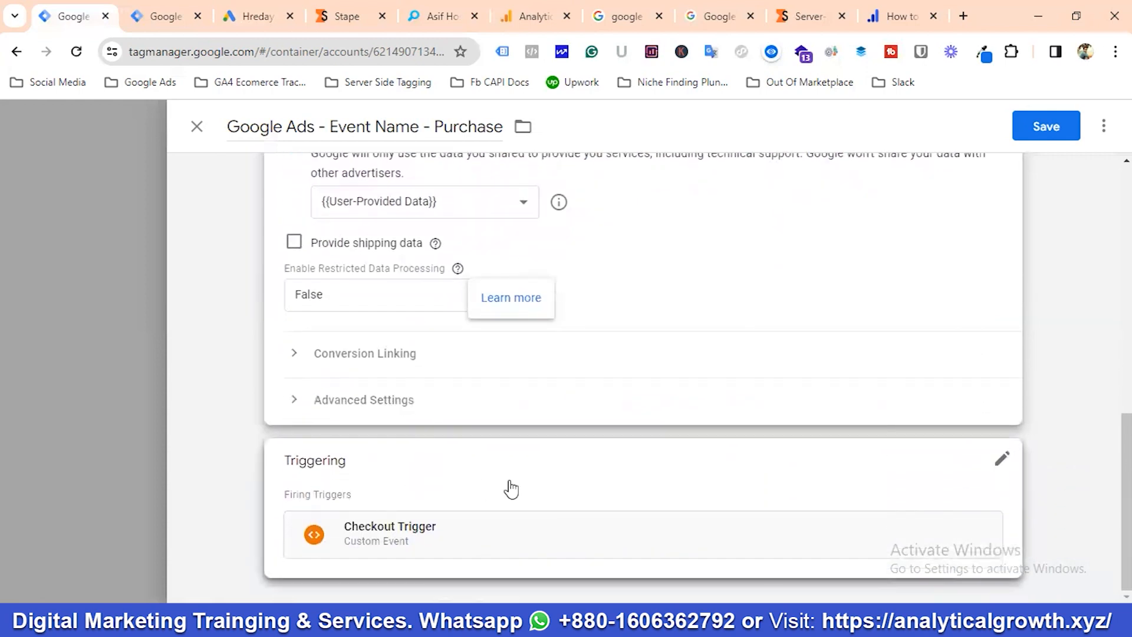
{"action": "left_click", "coordinate": [1002, 459]}
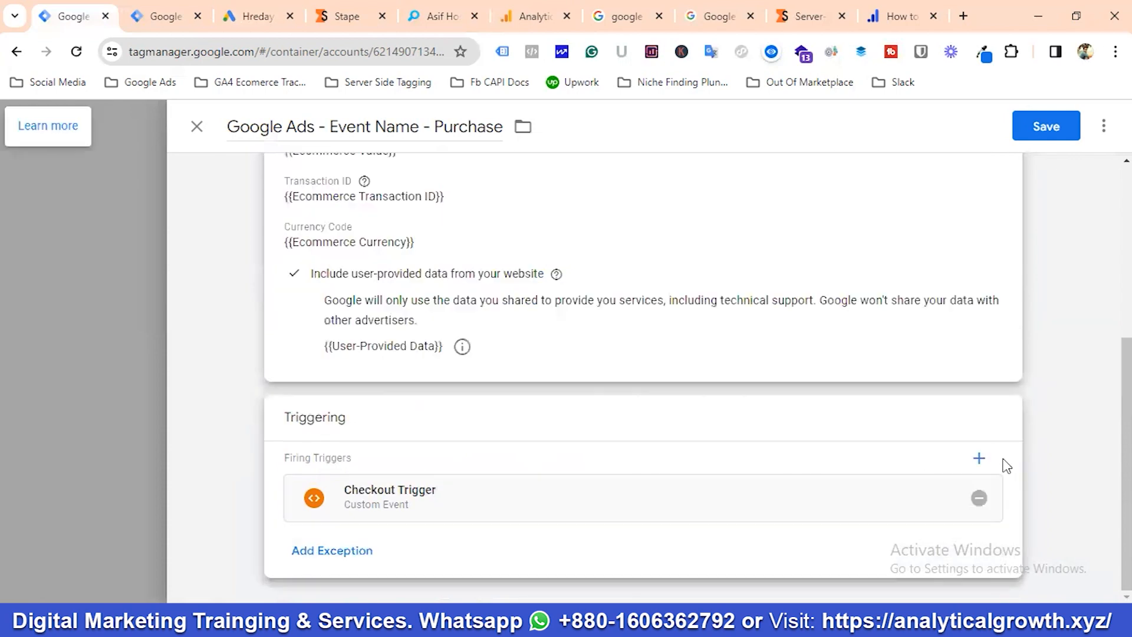
{"action": "left_click", "coordinate": [979, 497]}
{"action": "left_click", "coordinate": [621, 470]}
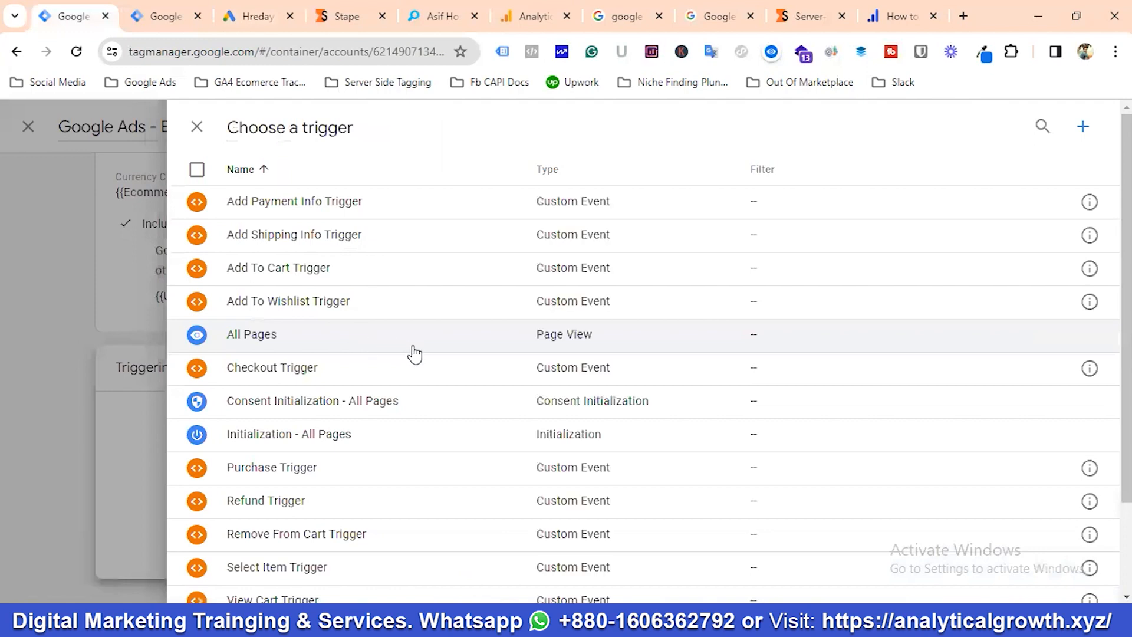
{"action": "left_click", "coordinate": [268, 472]}
{"action": "left_click", "coordinate": [1047, 128]}
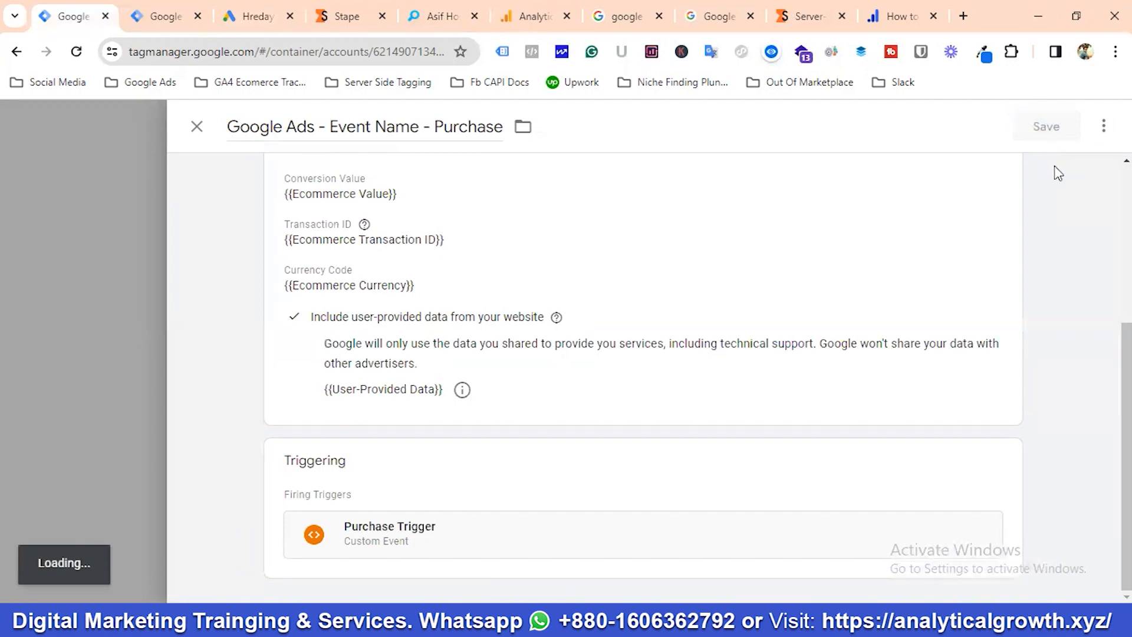
Step: Review the web container's tag list, examining the Google Ads event tags and their firing triggers
{"action": "scroll", "coordinate": [518, 369], "scroll_direction": "up", "scroll_amount": 10}
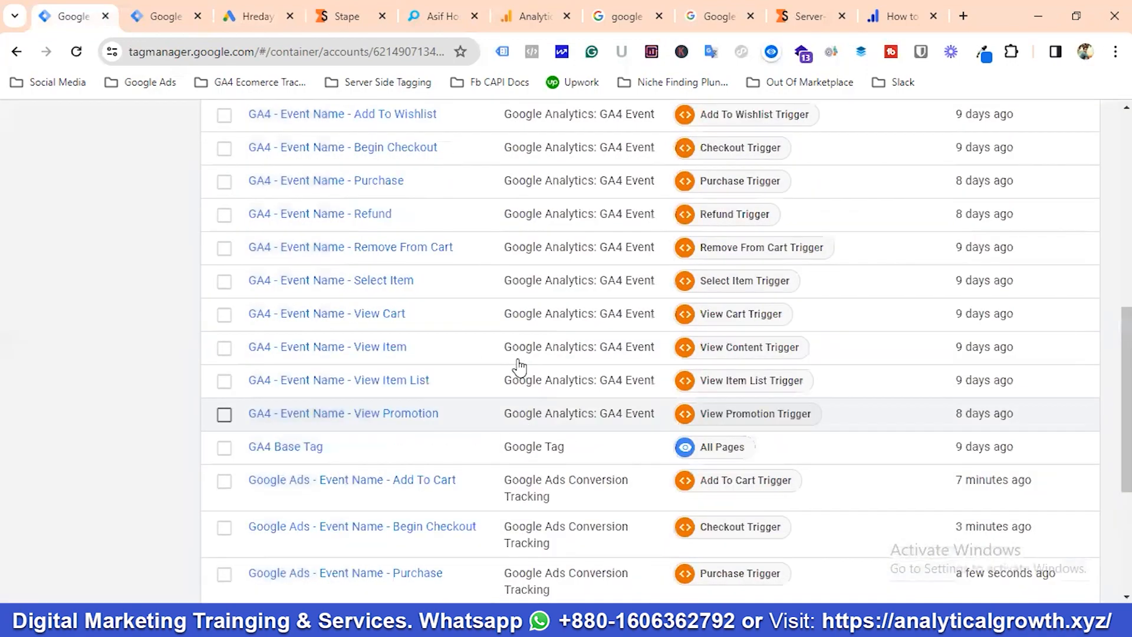
{"action": "scroll", "coordinate": [551, 374], "scroll_direction": "down", "scroll_amount": 8}
{"action": "scroll", "coordinate": [554, 376], "scroll_direction": "up", "scroll_amount": 4}
{"action": "scroll", "coordinate": [555, 377], "scroll_direction": "up", "scroll_amount": 3}
{"action": "scroll", "coordinate": [557, 378], "scroll_direction": "down", "scroll_amount": 12}
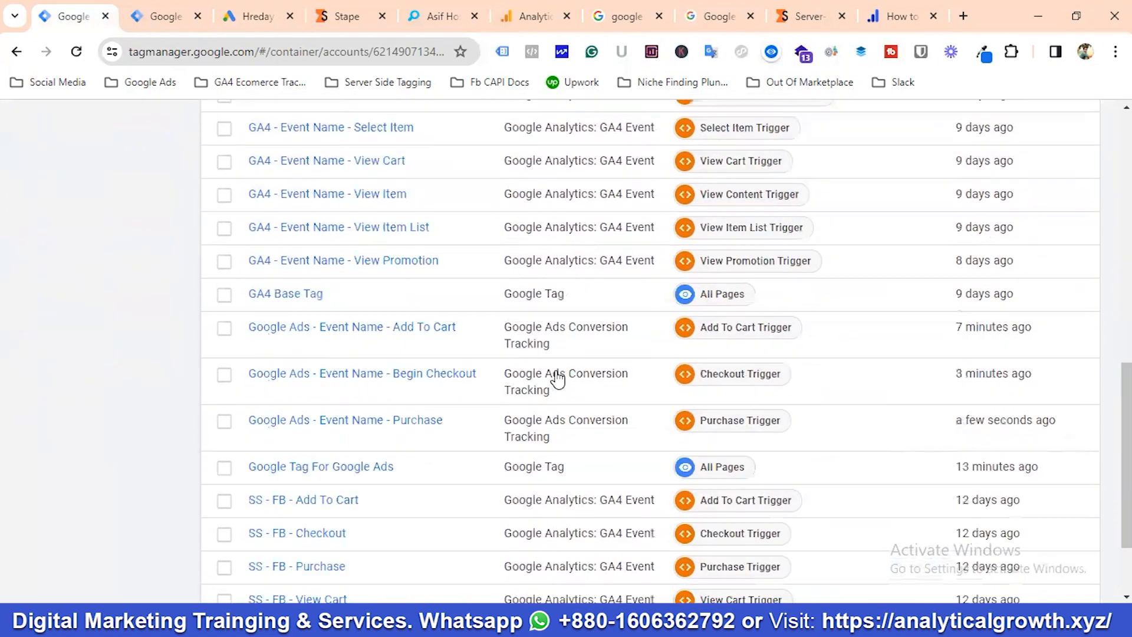
{"action": "scroll", "coordinate": [560, 378], "scroll_direction": "up", "scroll_amount": 2}
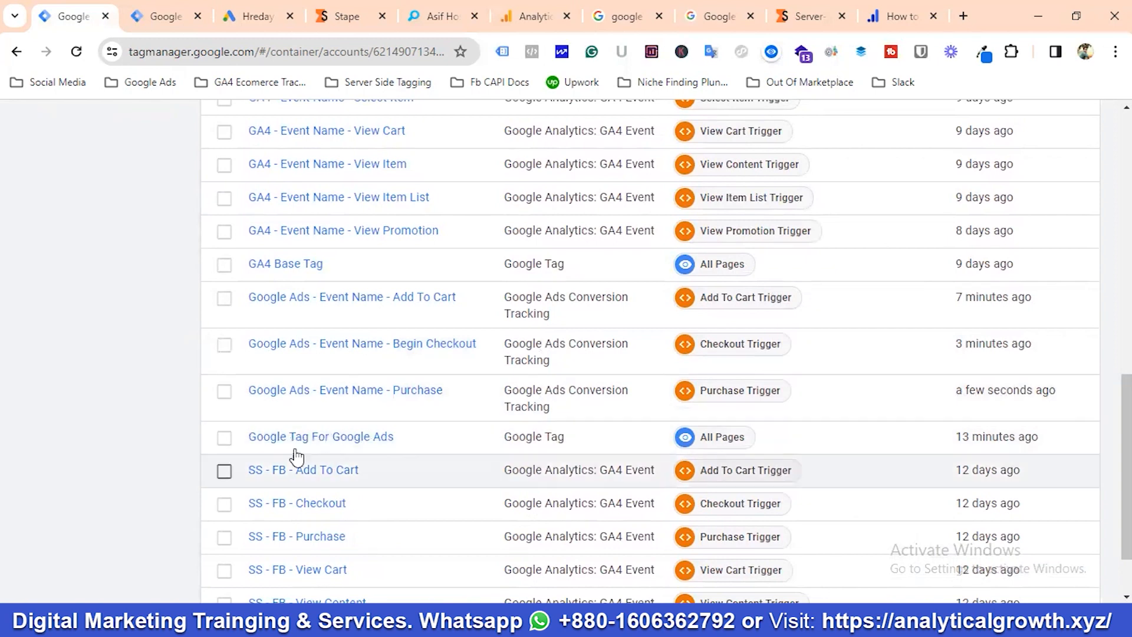
{"action": "scroll", "coordinate": [380, 460], "scroll_direction": "up", "scroll_amount": 15}
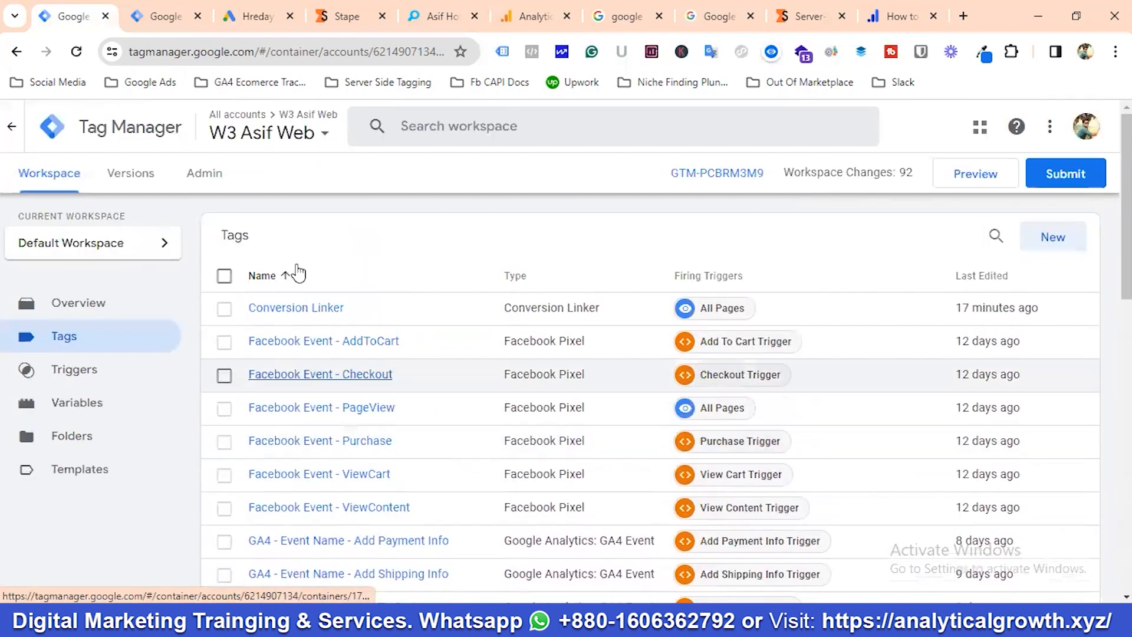
Step: Switch to the W3 Asif Server container and start a new tag named "Server Side Conversion Linker"
{"action": "left_click", "coordinate": [158, 16]}
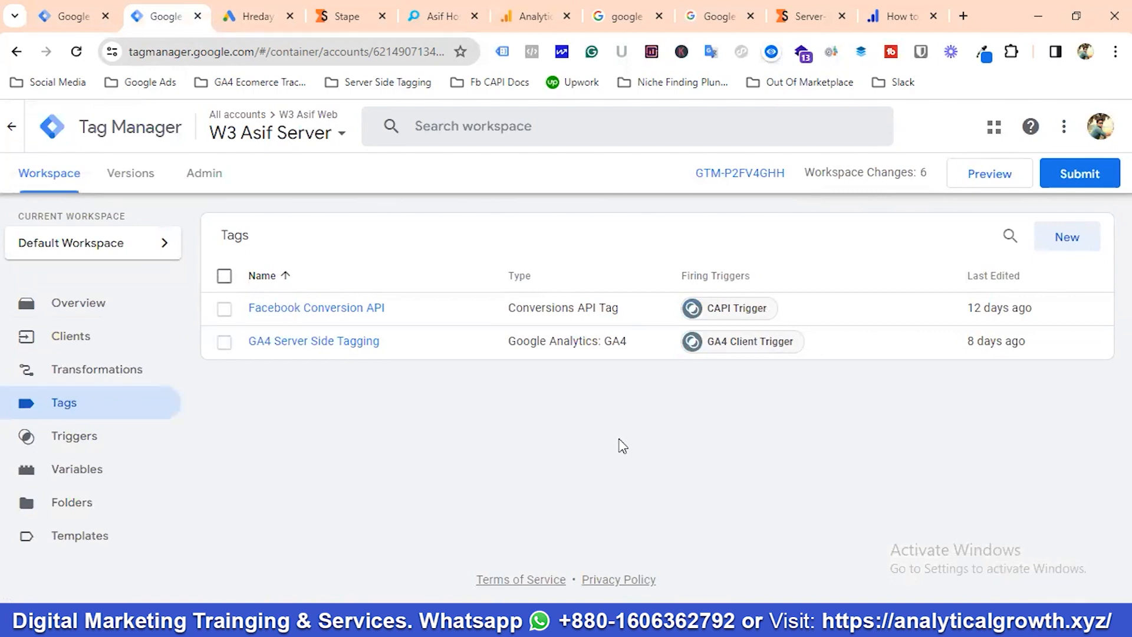
{"action": "left_click", "coordinate": [1066, 238]}
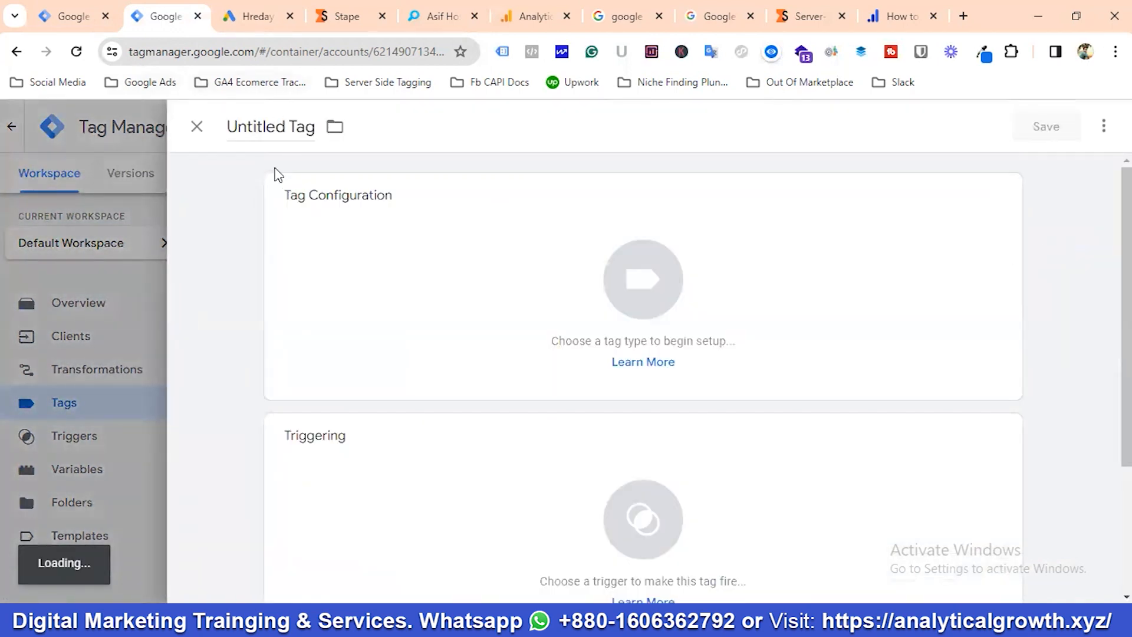
{"action": "left_click", "coordinate": [269, 129]}
{"action": "key", "text": "BackSpace"}
{"action": "type", "text": "Co"}
{"action": "key", "text": "BackSpace"}
{"action": "type", "text": "Serve"}
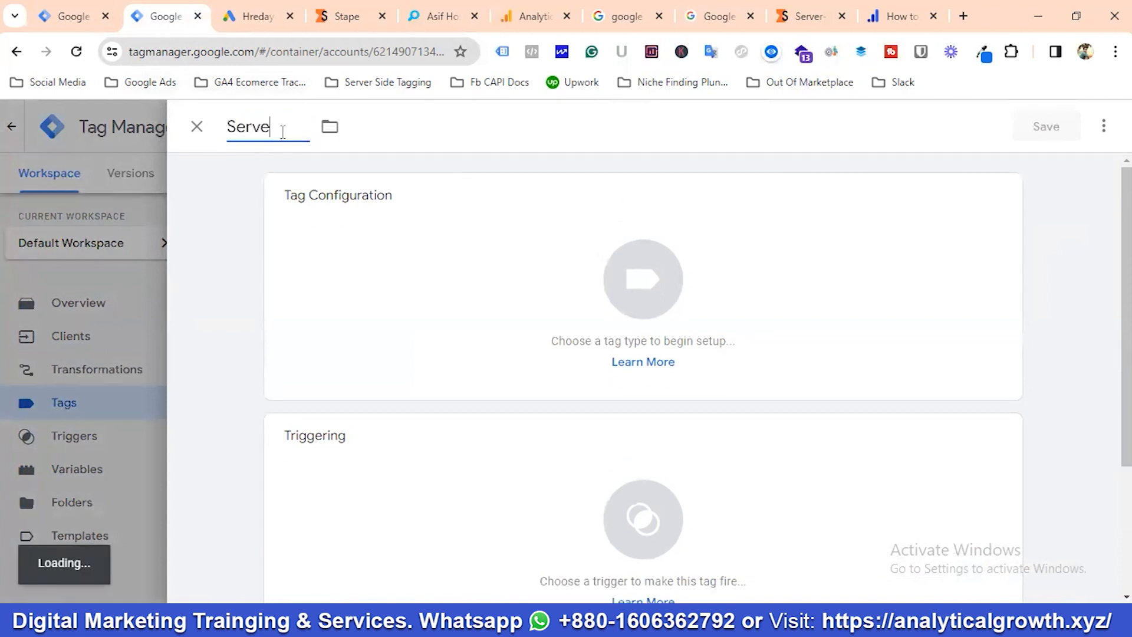
{"action": "type", "text": "r Side"}
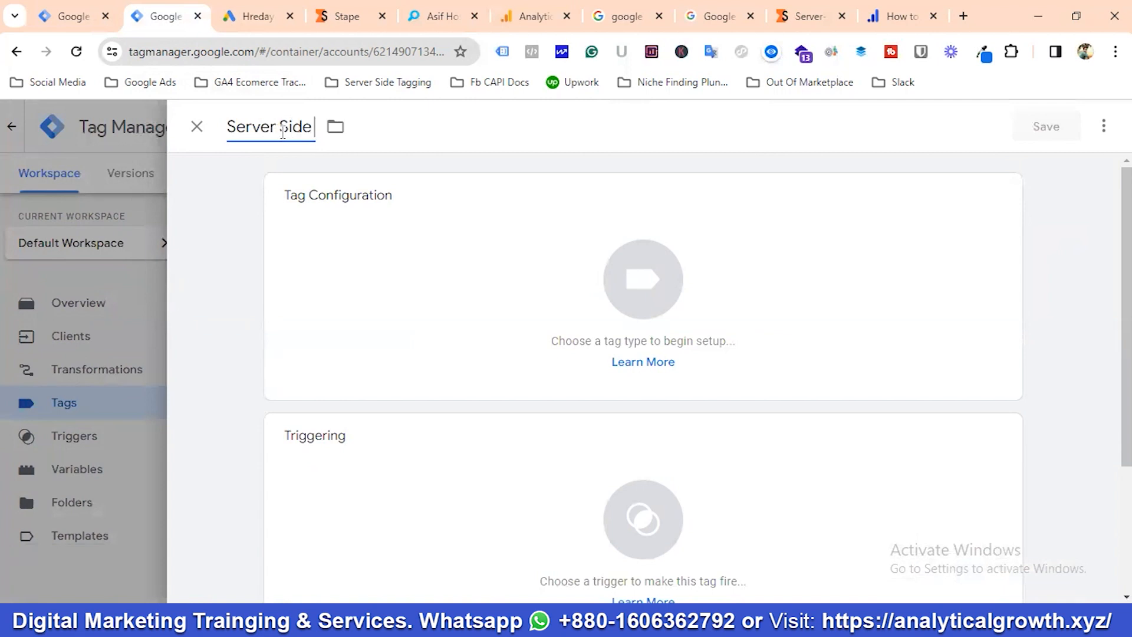
{"action": "type", "text": " Convers"}
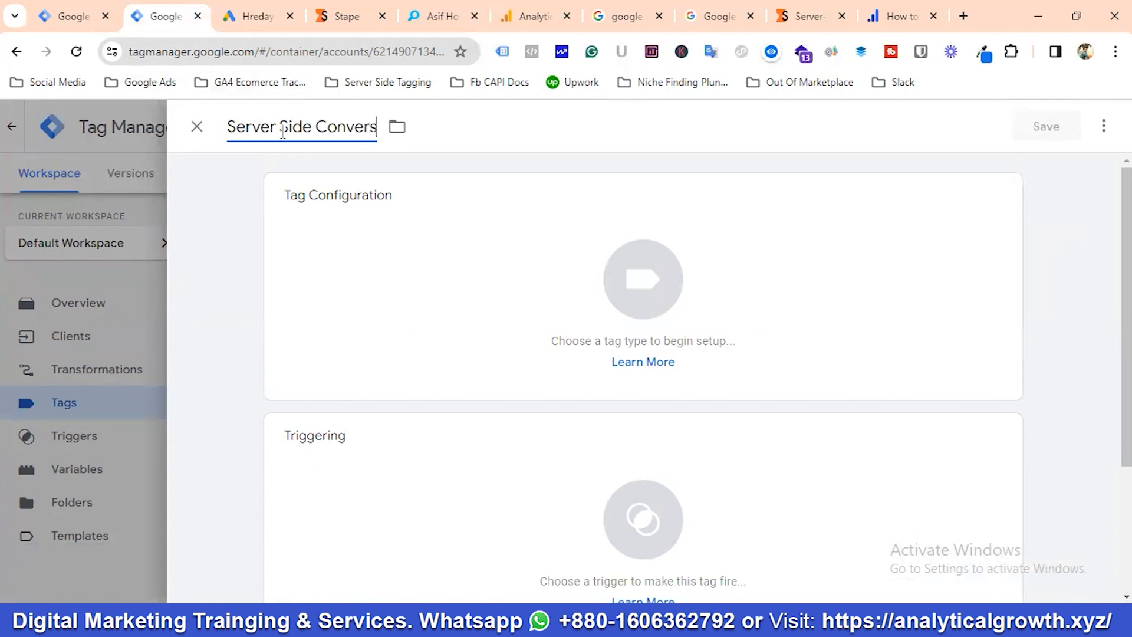
{"action": "type", "text": "ion Linker"}
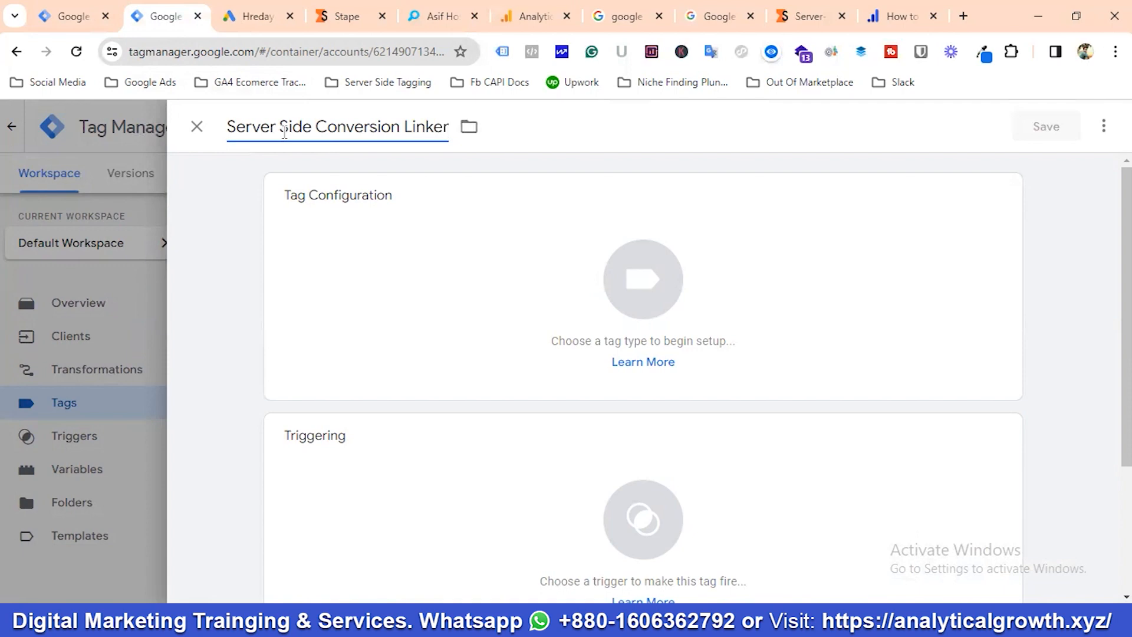
Step: Make the new tag a Conversion Linker that fires on All Pages, and save it
{"action": "left_click", "coordinate": [635, 275]}
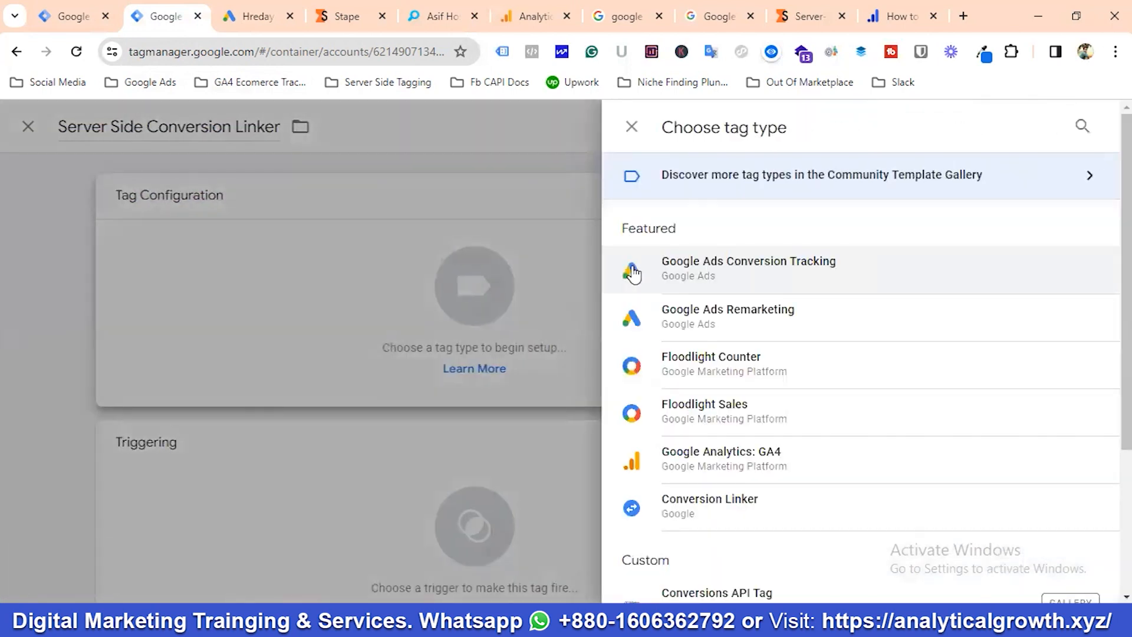
{"action": "scroll", "coordinate": [749, 383], "scroll_direction": "down", "scroll_amount": 2}
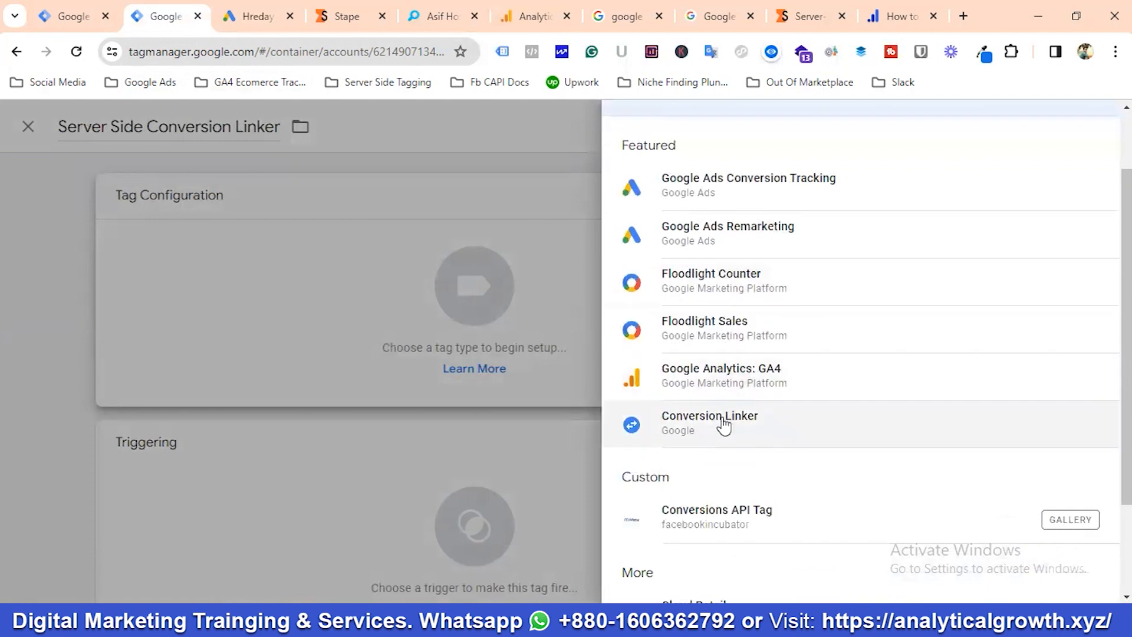
{"action": "left_click", "coordinate": [725, 423]}
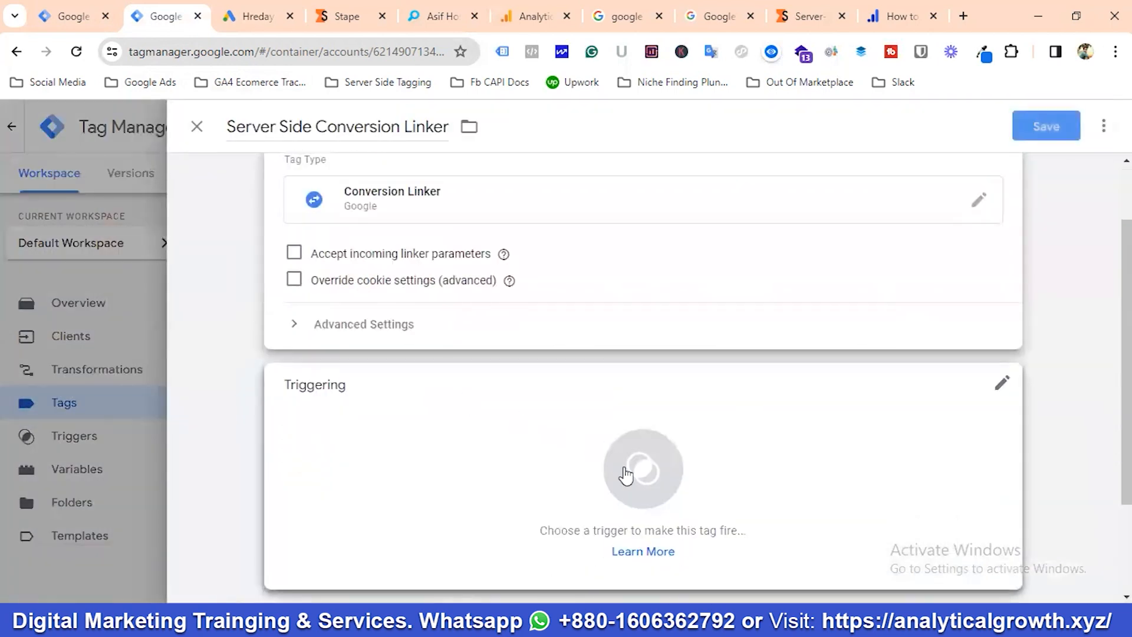
{"action": "left_click", "coordinate": [629, 476]}
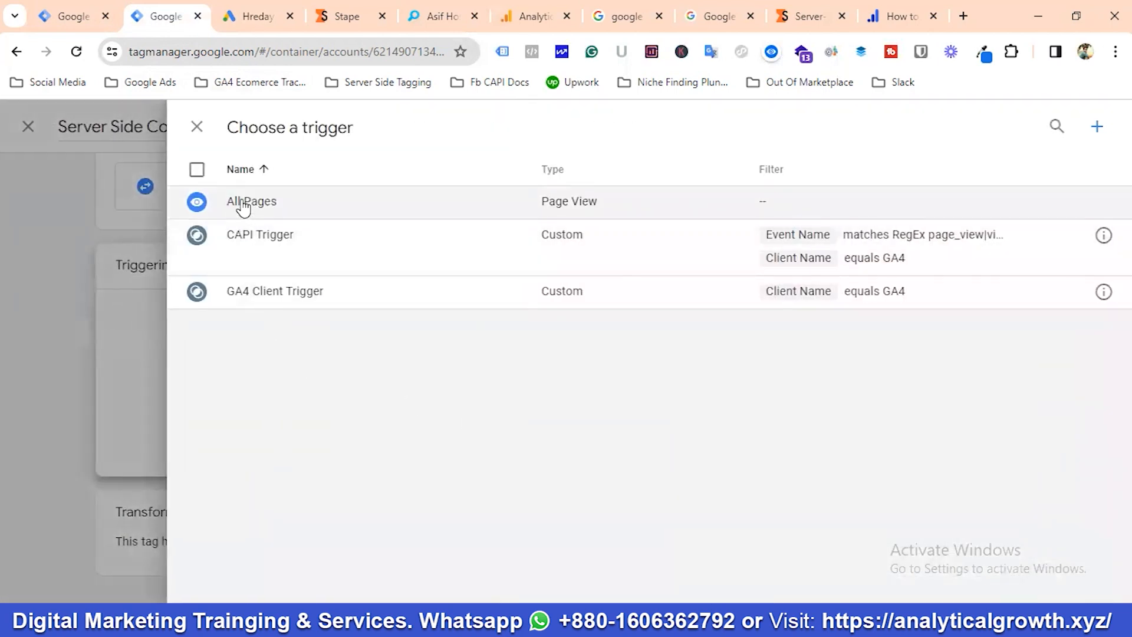
{"action": "left_click", "coordinate": [243, 202]}
{"action": "left_click", "coordinate": [1044, 125]}
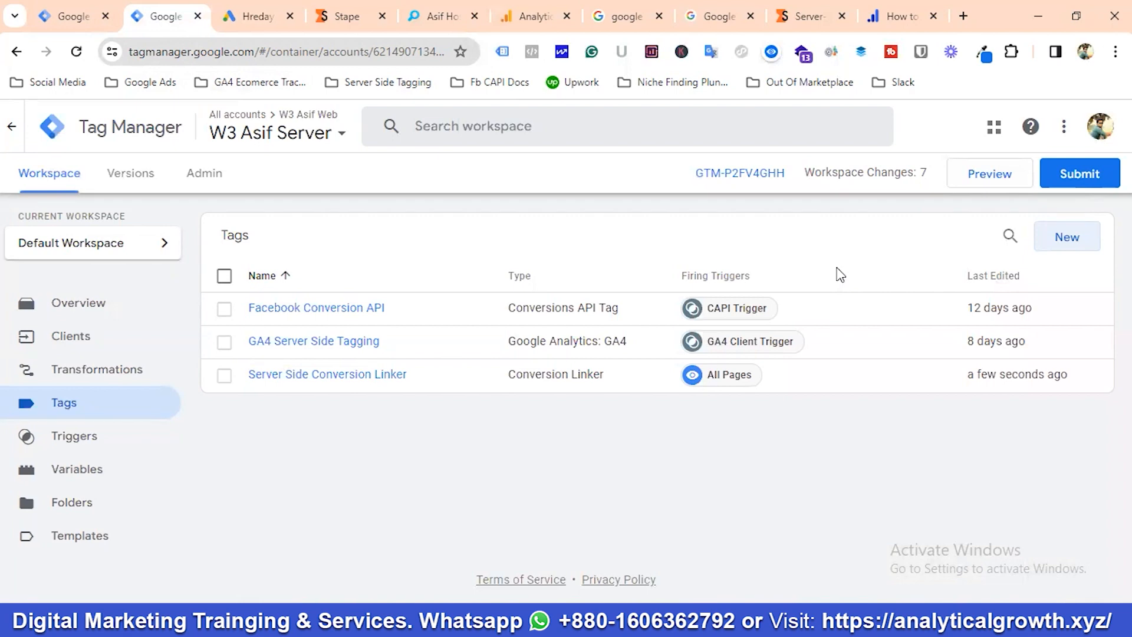
Step: Check the web container's tags and start a Google Ads Conversion Tracking tag named "SS - Google Ads - Add To Cart" in the server container
{"action": "left_click", "coordinate": [38, 16]}
{"action": "scroll", "coordinate": [464, 321], "scroll_direction": "down", "scroll_amount": 1}
{"action": "scroll", "coordinate": [464, 322], "scroll_direction": "down", "scroll_amount": 2}
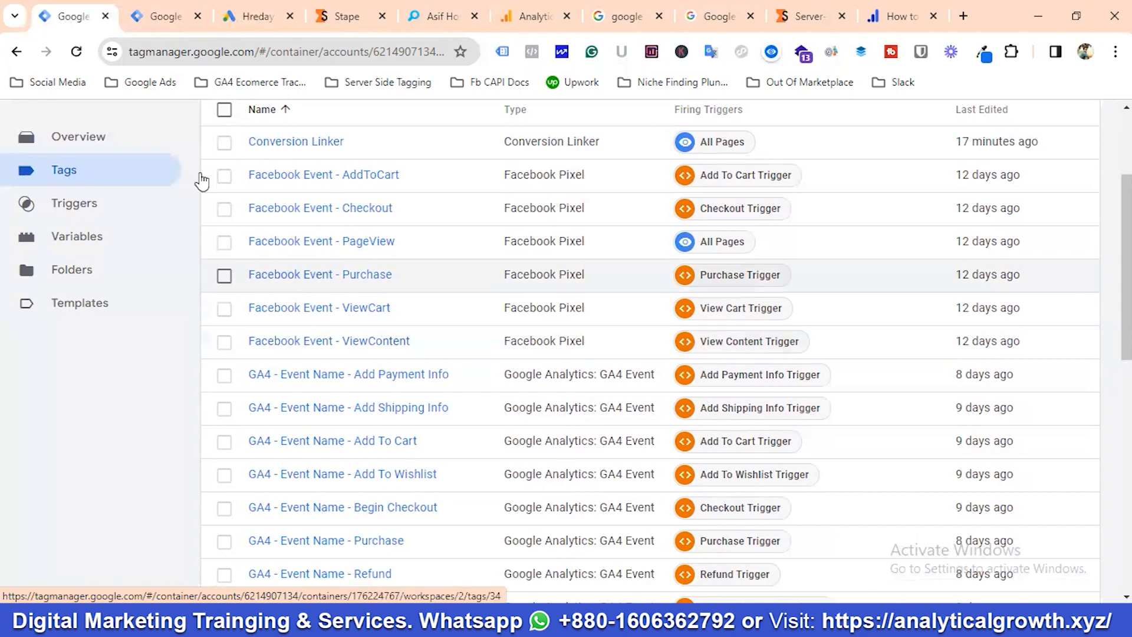
{"action": "left_click", "coordinate": [158, 16]}
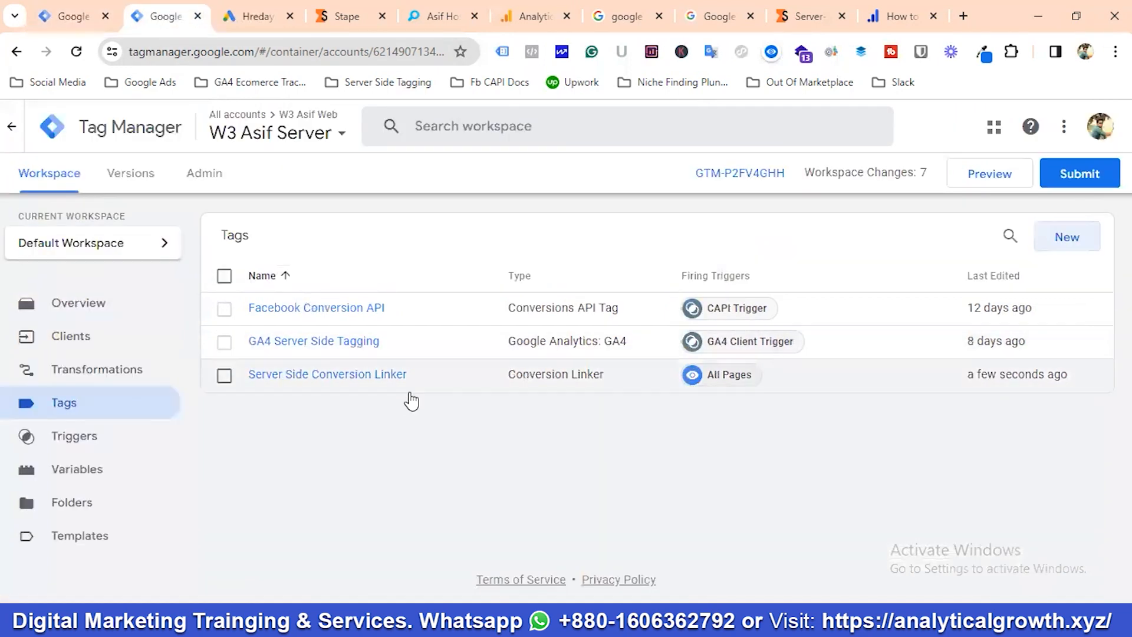
{"action": "left_click", "coordinate": [1066, 239]}
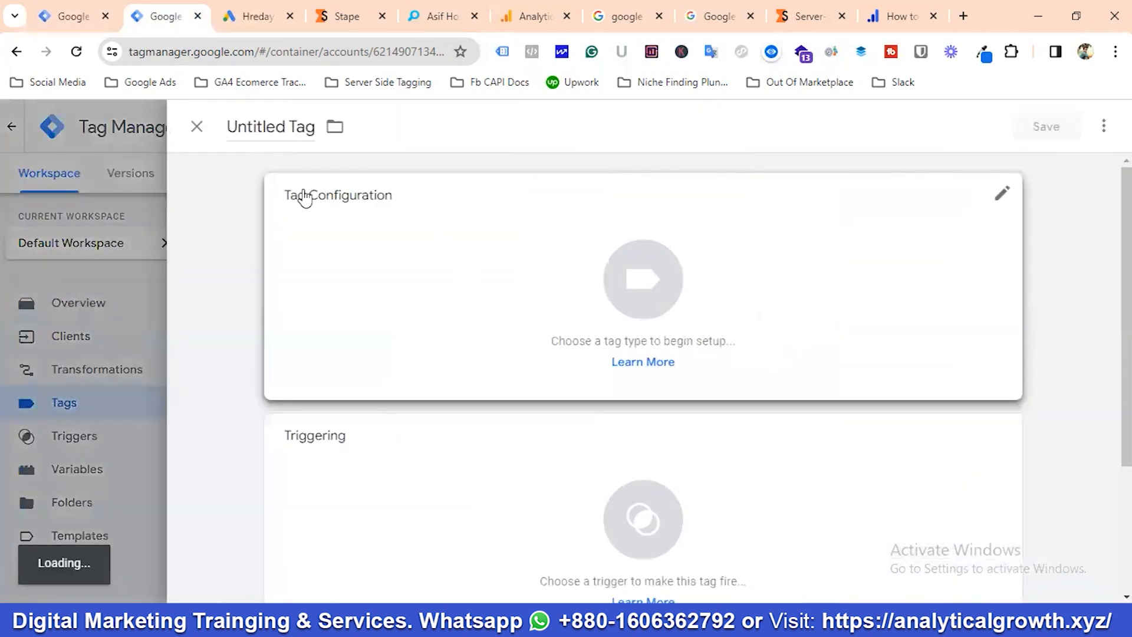
{"action": "left_click", "coordinate": [274, 127]}
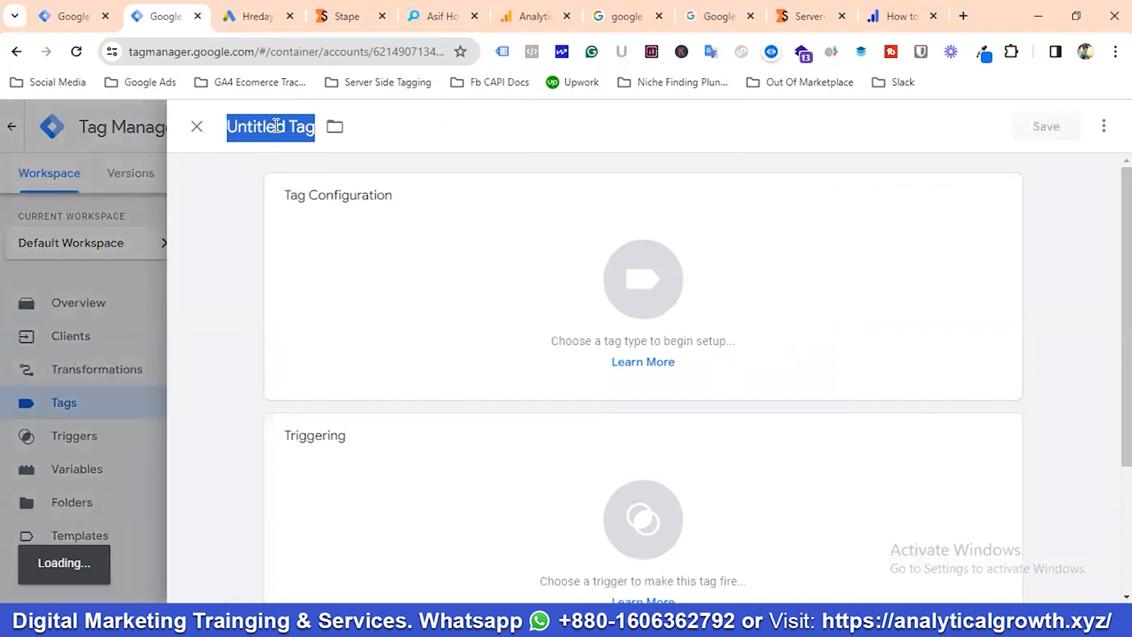
{"action": "key", "text": "BackSpace"}
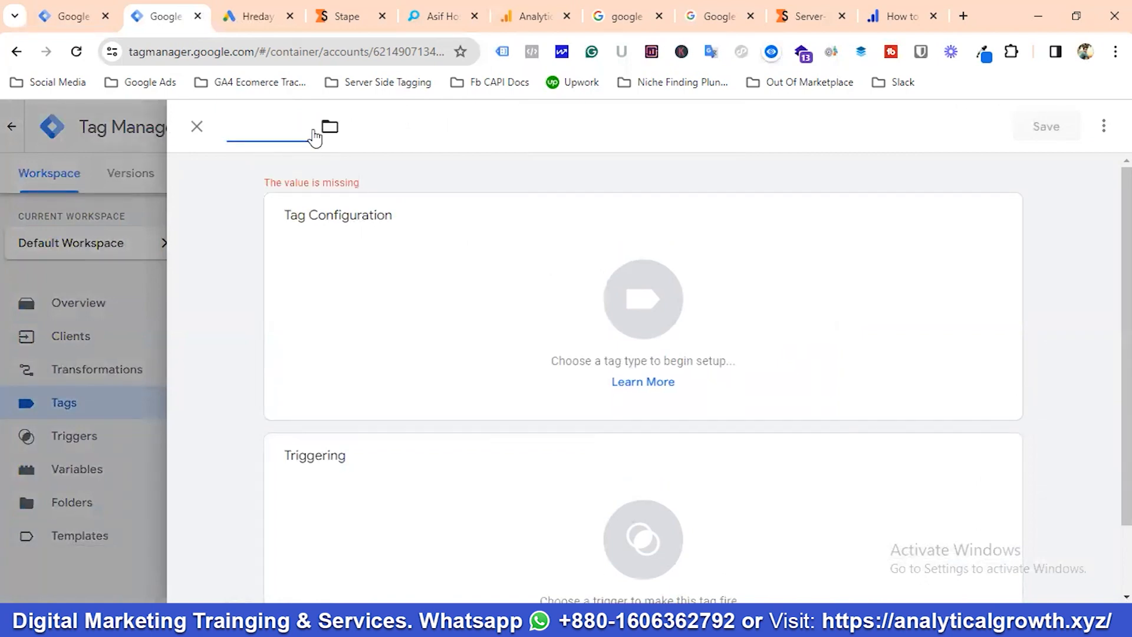
{"action": "type", "text": "SS"}
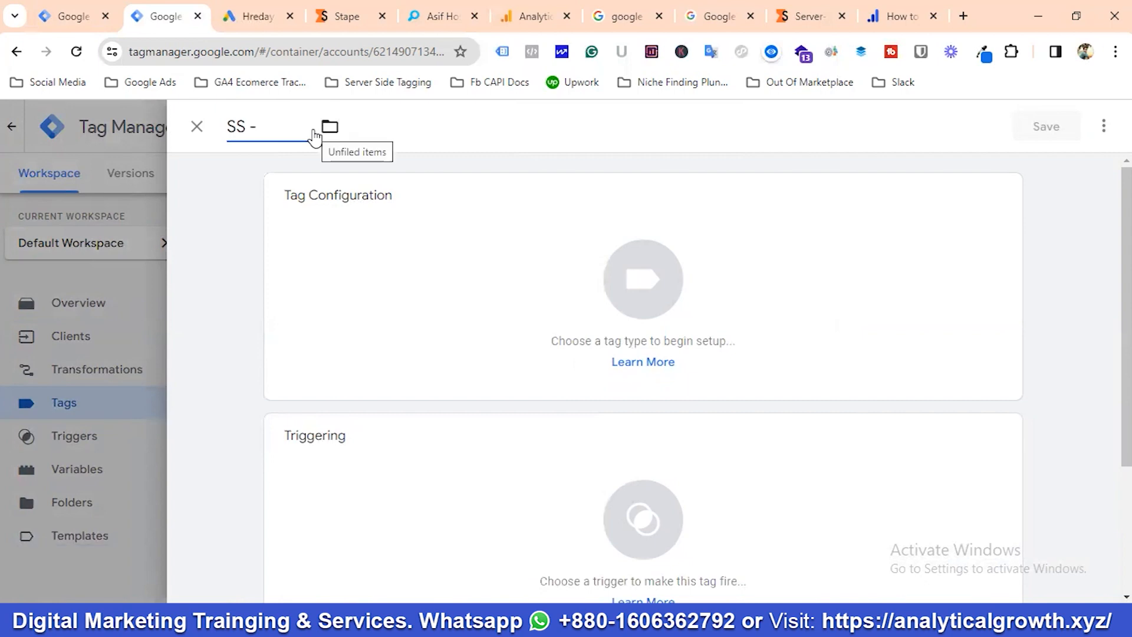
{"action": "type", "text": " - Google"}
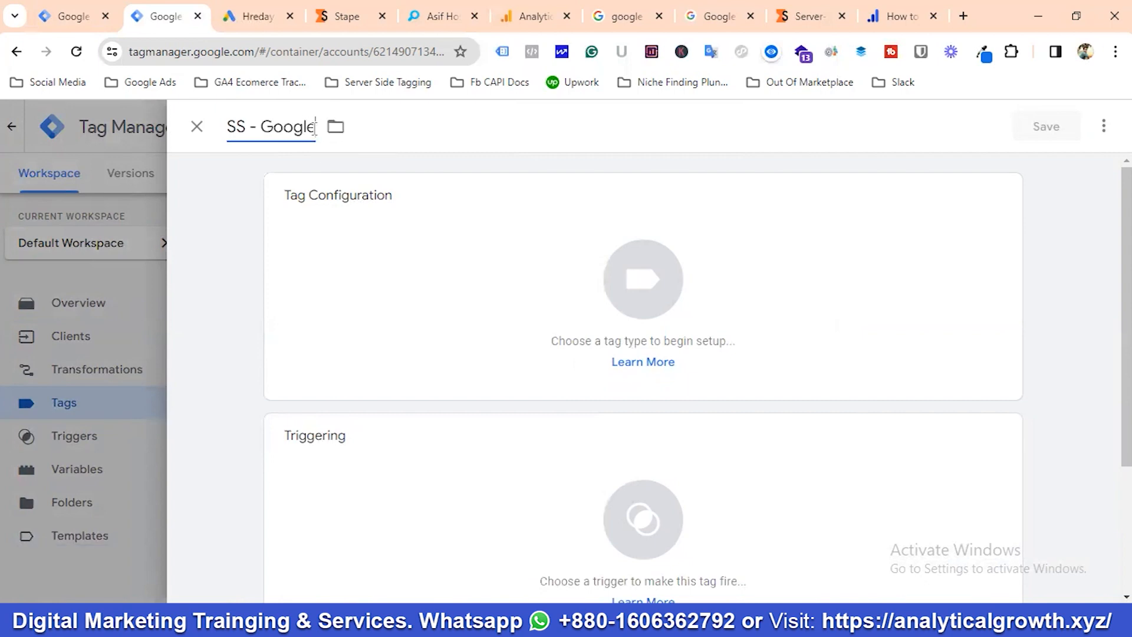
{"action": "type", "text": " Ads -"}
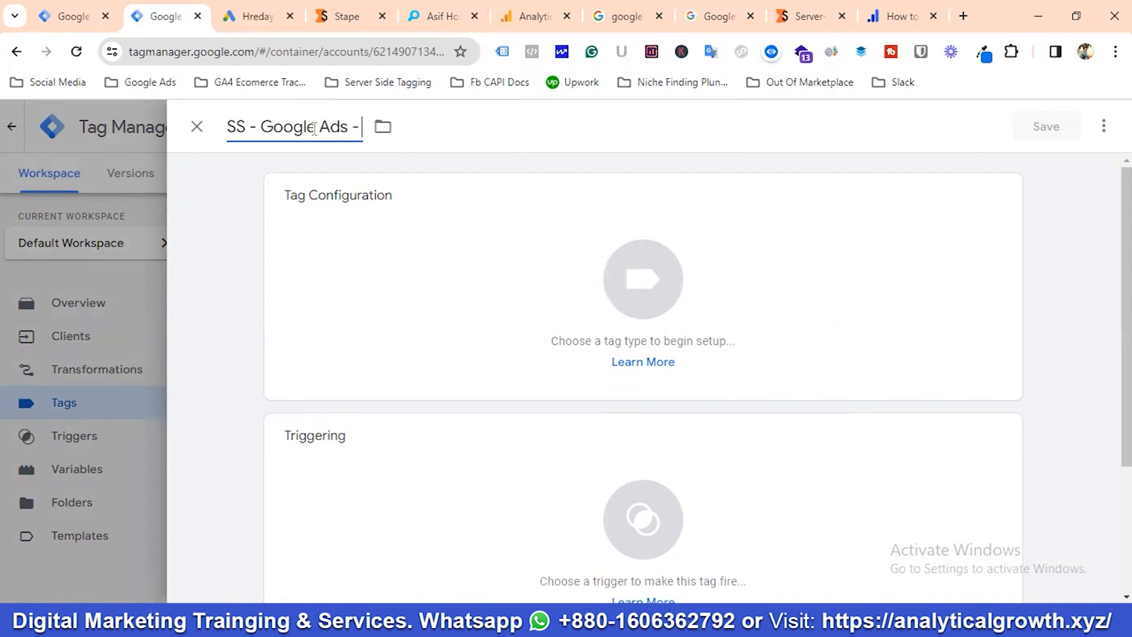
{"action": "type", "text": " Add To Cart"}
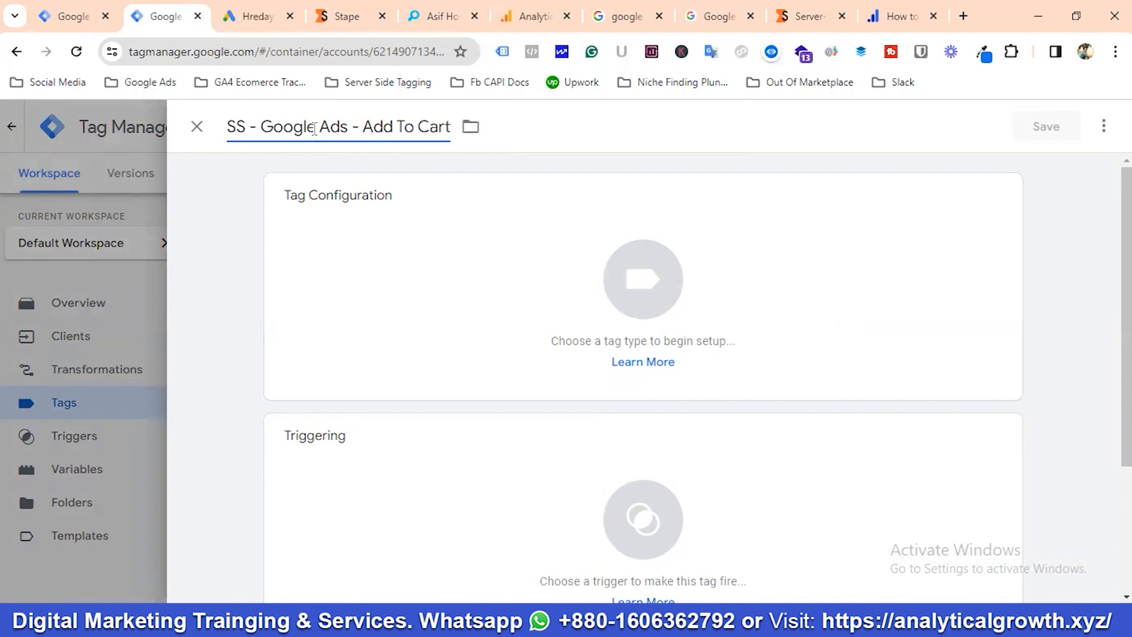
{"action": "left_click", "coordinate": [621, 278]}
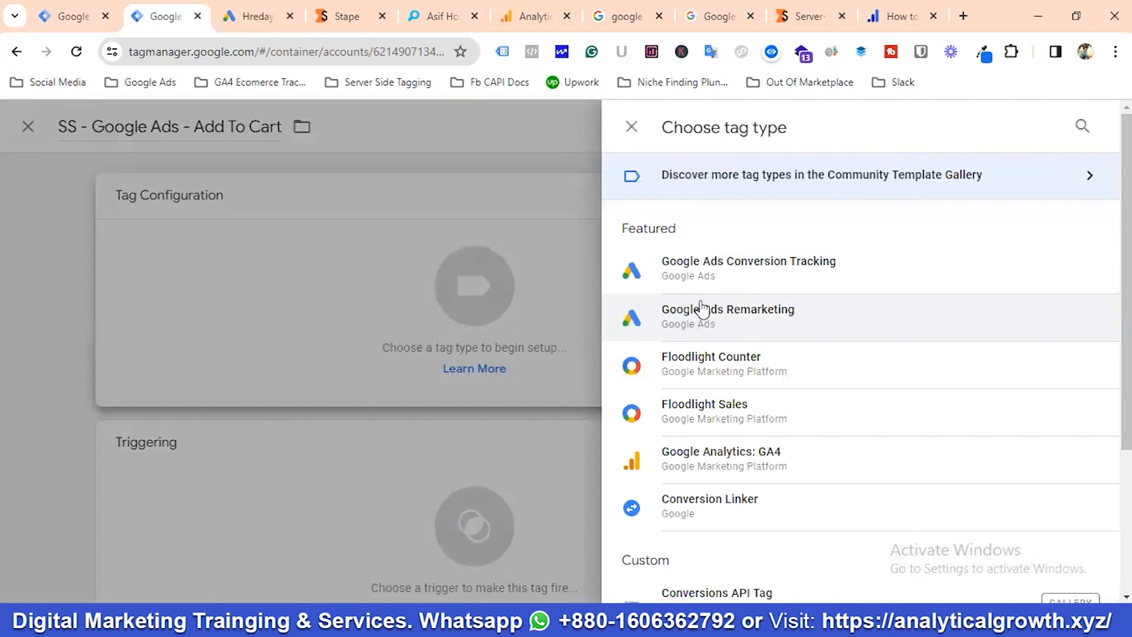
{"action": "left_click", "coordinate": [720, 270]}
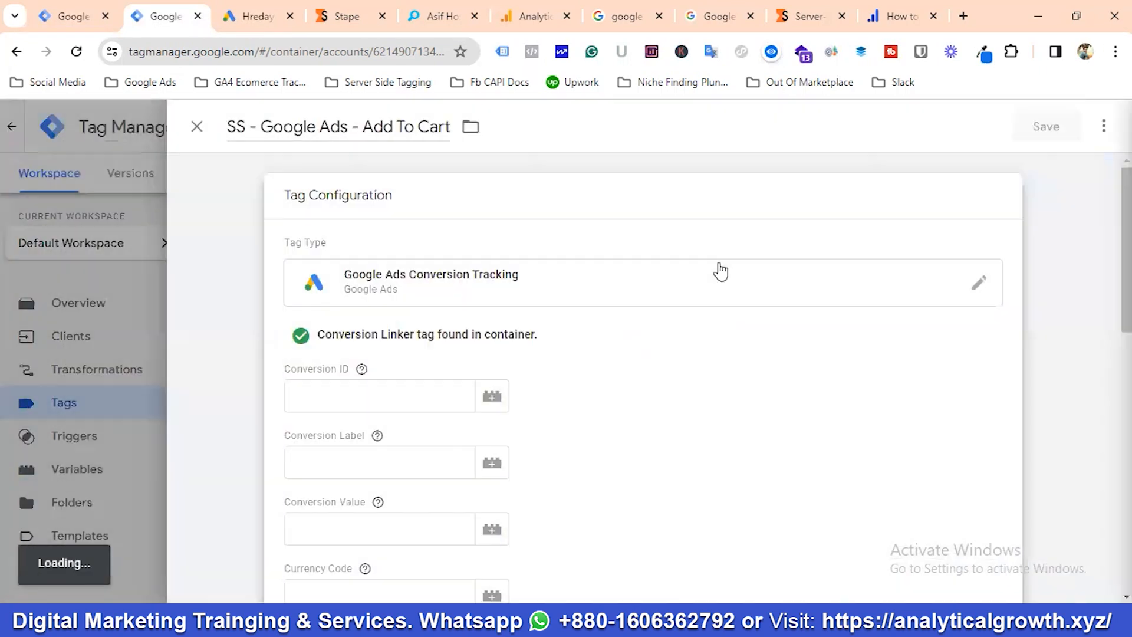
Step: Open the "Google Ads - Event Name - Add To Cart" tag's configuration for editing in the web container
{"action": "scroll", "coordinate": [443, 369], "scroll_direction": "down", "scroll_amount": 1}
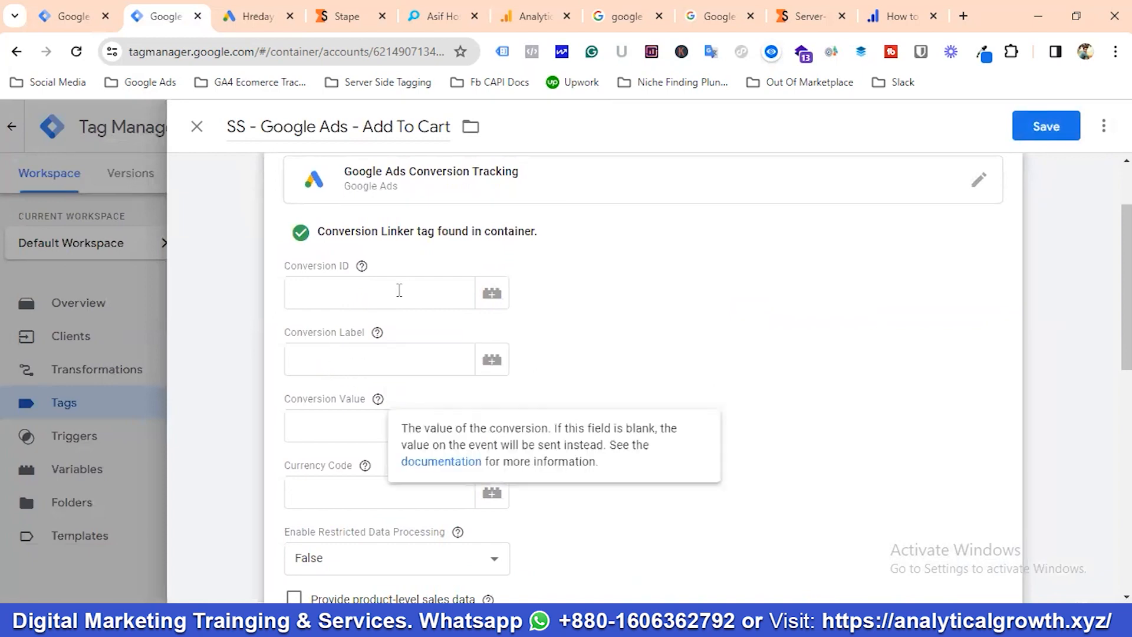
{"action": "left_click", "coordinate": [59, 16]}
{"action": "scroll", "coordinate": [377, 360], "scroll_direction": "down", "scroll_amount": 3}
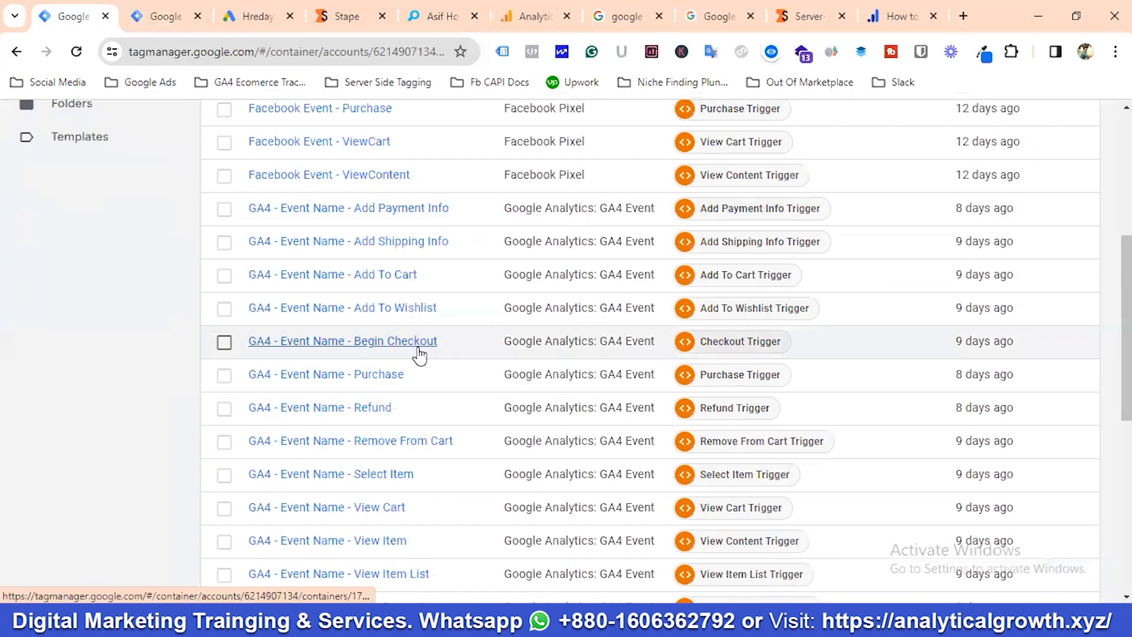
{"action": "scroll", "coordinate": [416, 354], "scroll_direction": "down", "scroll_amount": 6}
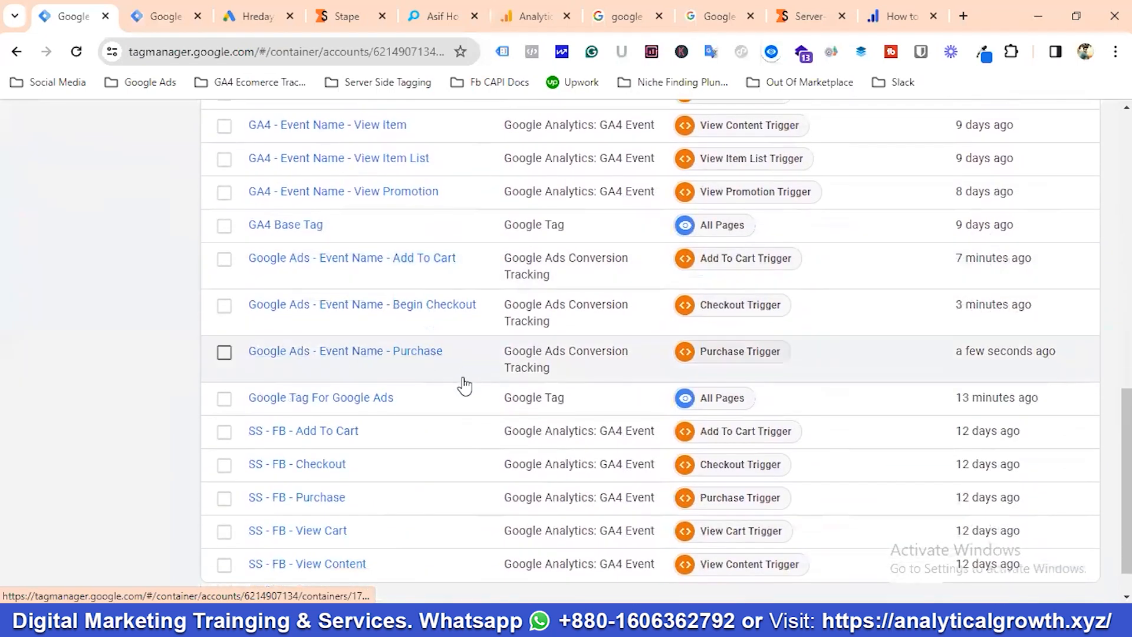
{"action": "left_click", "coordinate": [351, 260]}
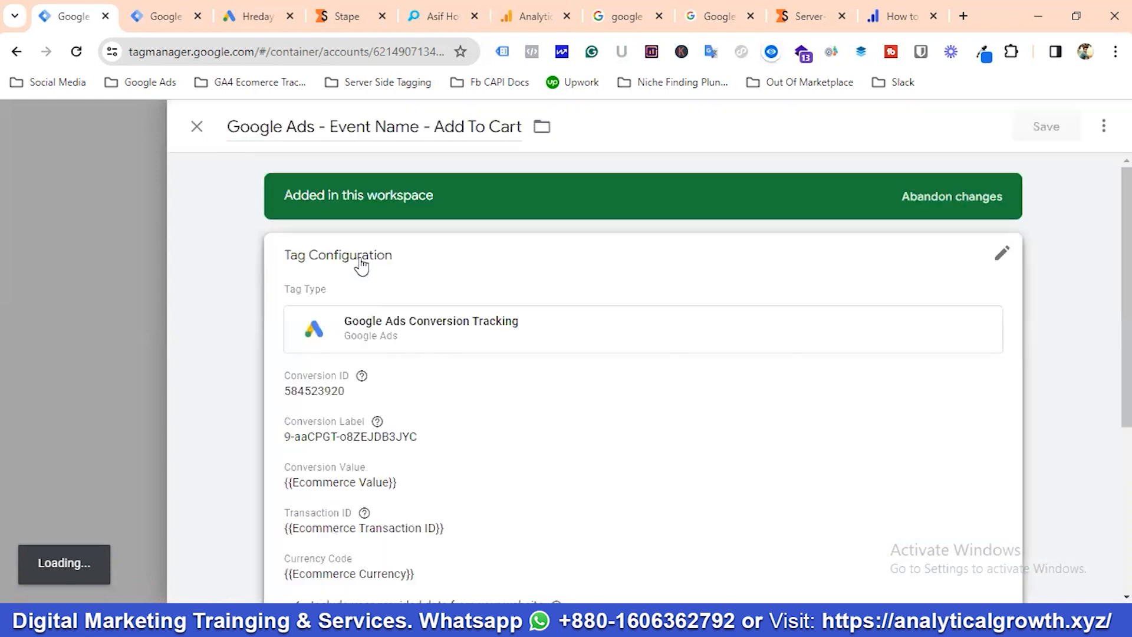
{"action": "scroll", "coordinate": [342, 432], "scroll_direction": "down", "scroll_amount": 3}
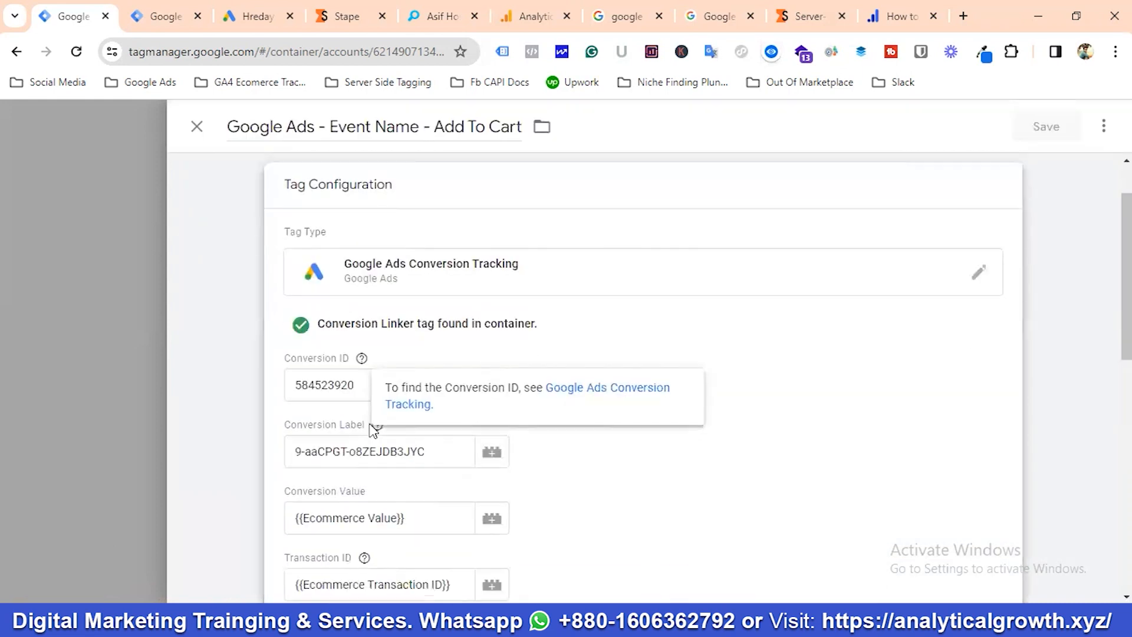
Step: Copy the Conversion ID from the web container's Add To Cart tag into the server container's "SS - Google Ads - Add To Cart" tag
{"action": "left_click", "coordinate": [367, 291]}
{"action": "double_click", "coordinate": [368, 291]}
{"action": "key", "text": "ctrl+c"}
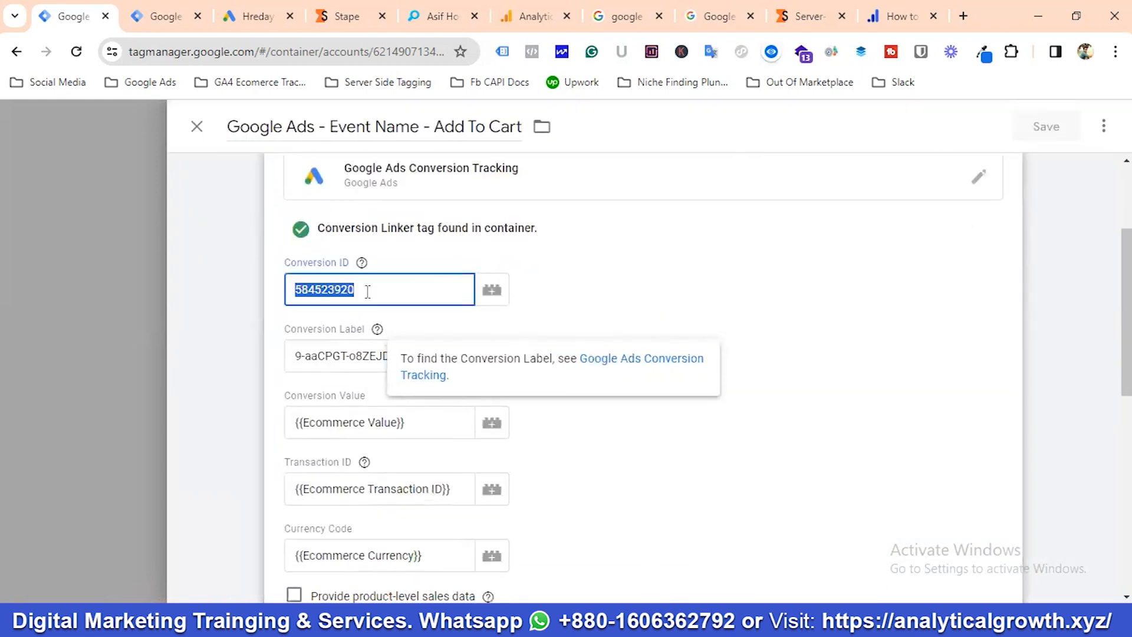
{"action": "left_click", "coordinate": [168, 18]}
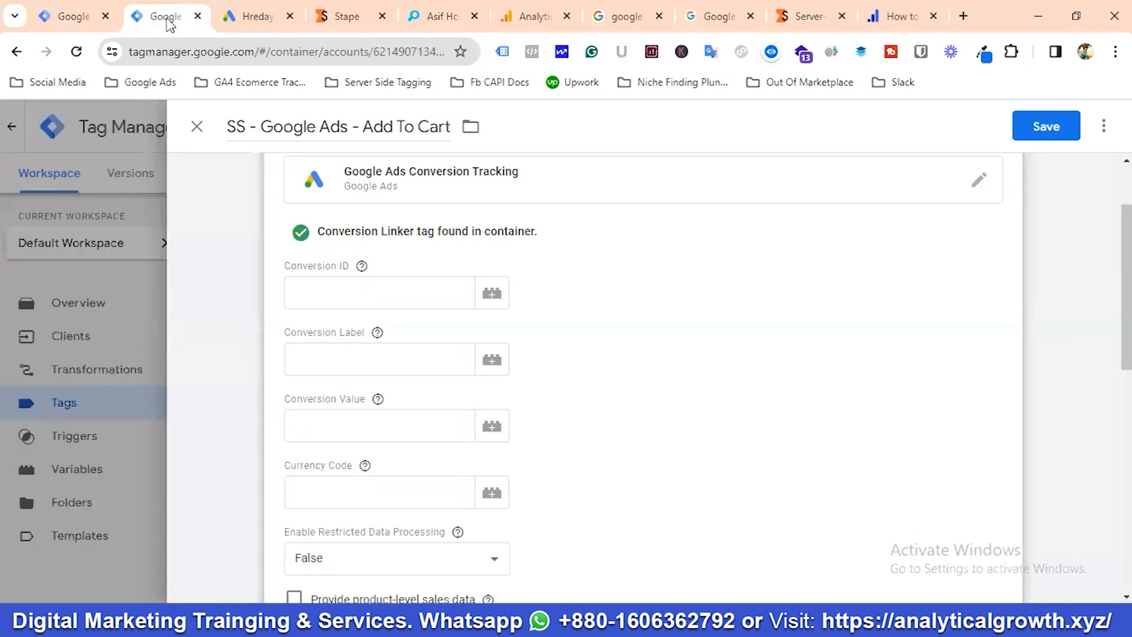
{"action": "left_click", "coordinate": [338, 290]}
{"action": "key", "text": "ctrl+v"}
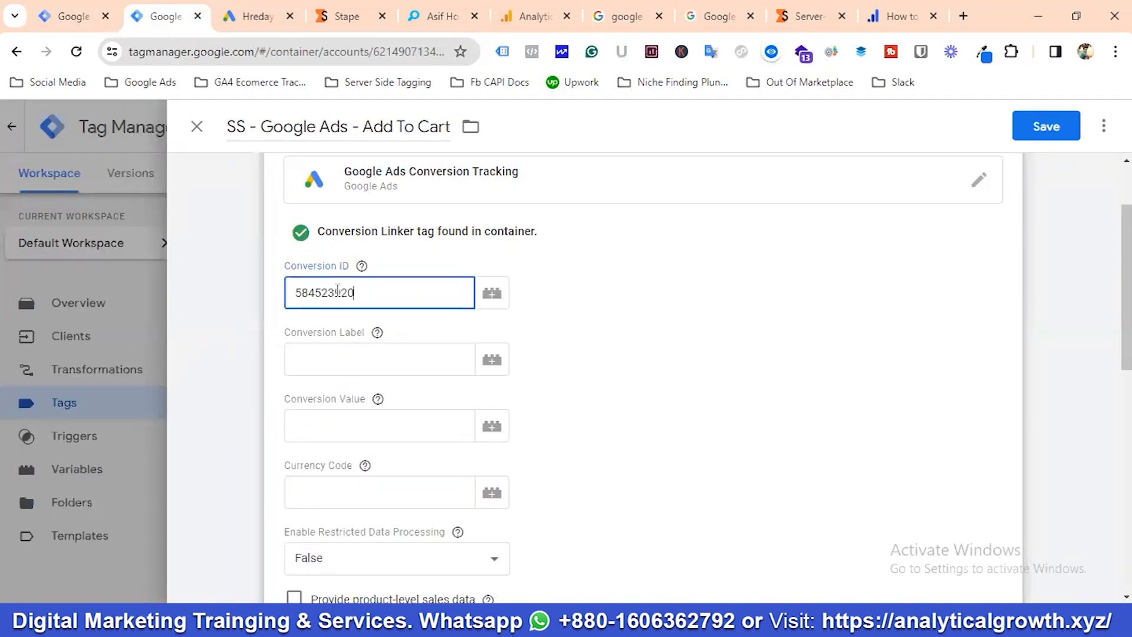
Step: Copy the Conversion Label from the web container's Add To Cart tag into the matching server-side tag
{"action": "left_click", "coordinate": [331, 361]}
{"action": "left_click", "coordinate": [76, 16]}
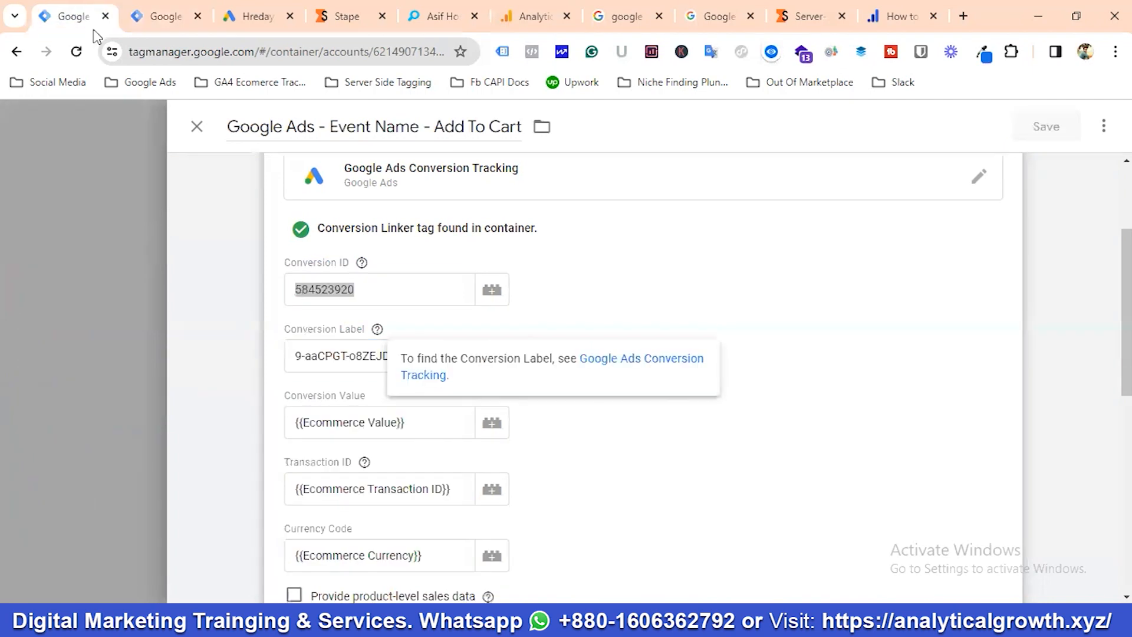
{"action": "left_click", "coordinate": [331, 357]}
{"action": "double_click", "coordinate": [332, 356]}
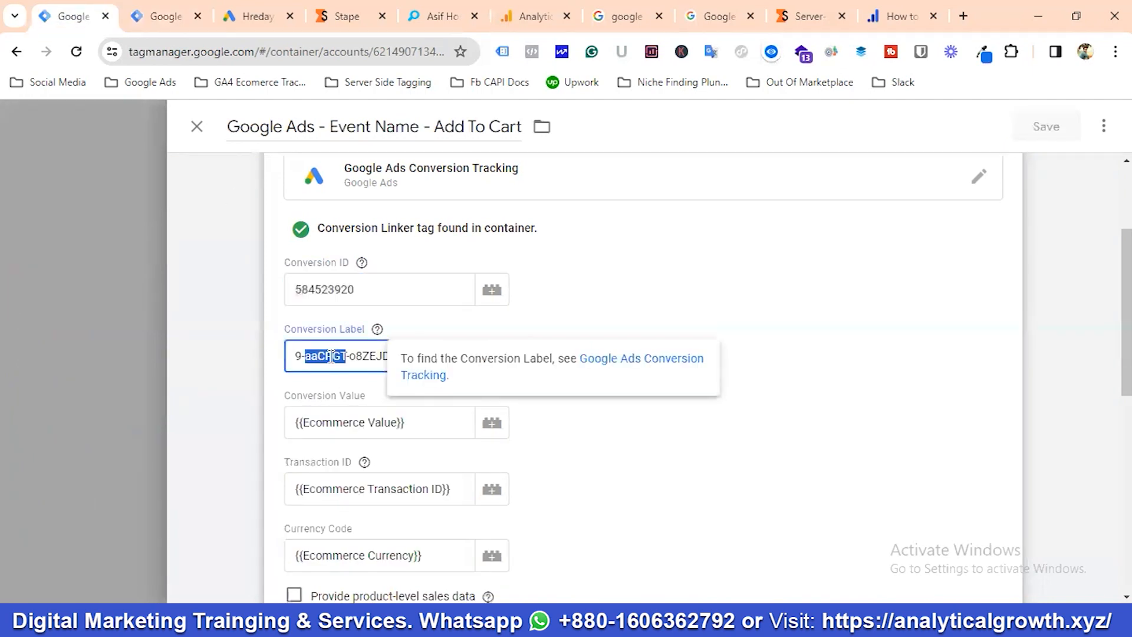
{"action": "triple_click", "coordinate": [331, 356]}
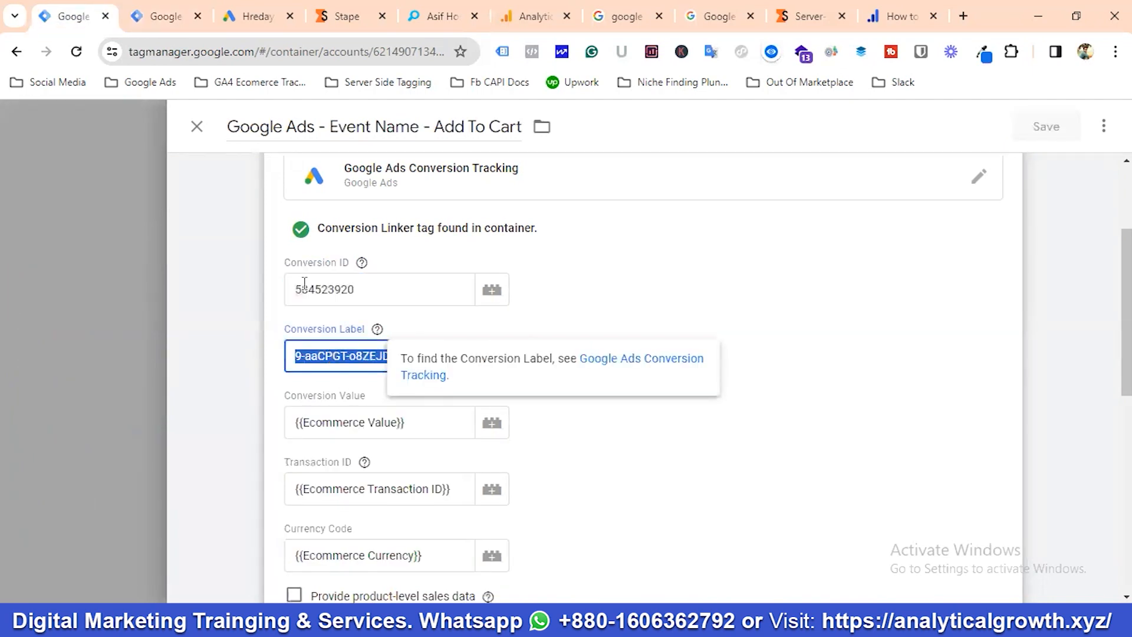
{"action": "left_click", "coordinate": [169, 13]}
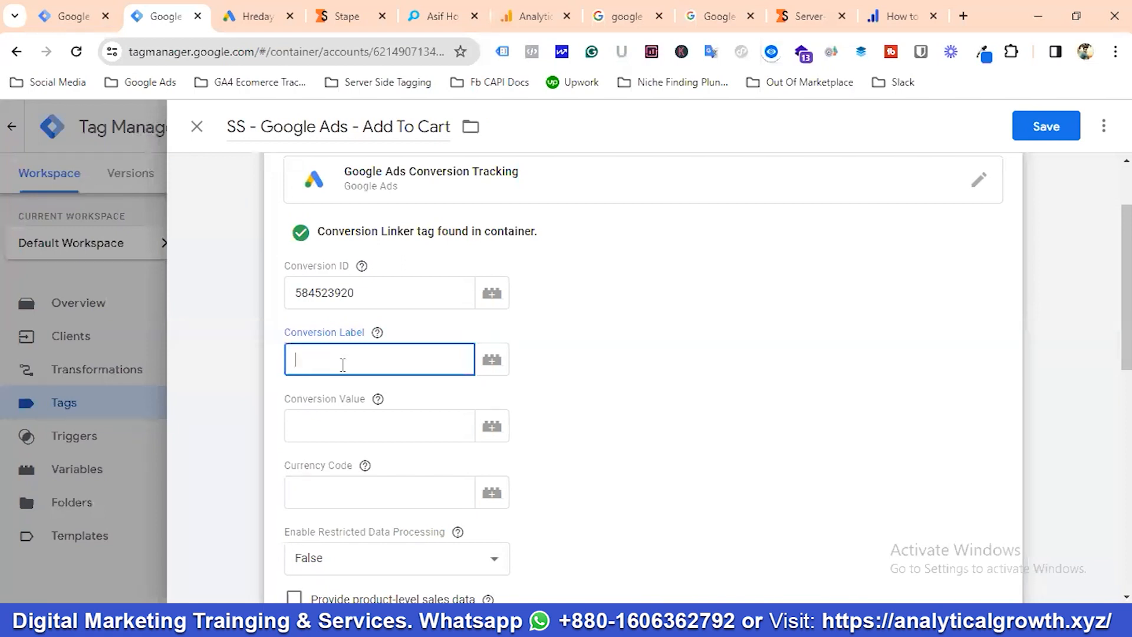
{"action": "type", "text": "9-aaCPGT-o8ZEJDB3JYC"}
{"action": "left_click", "coordinate": [577, 369]}
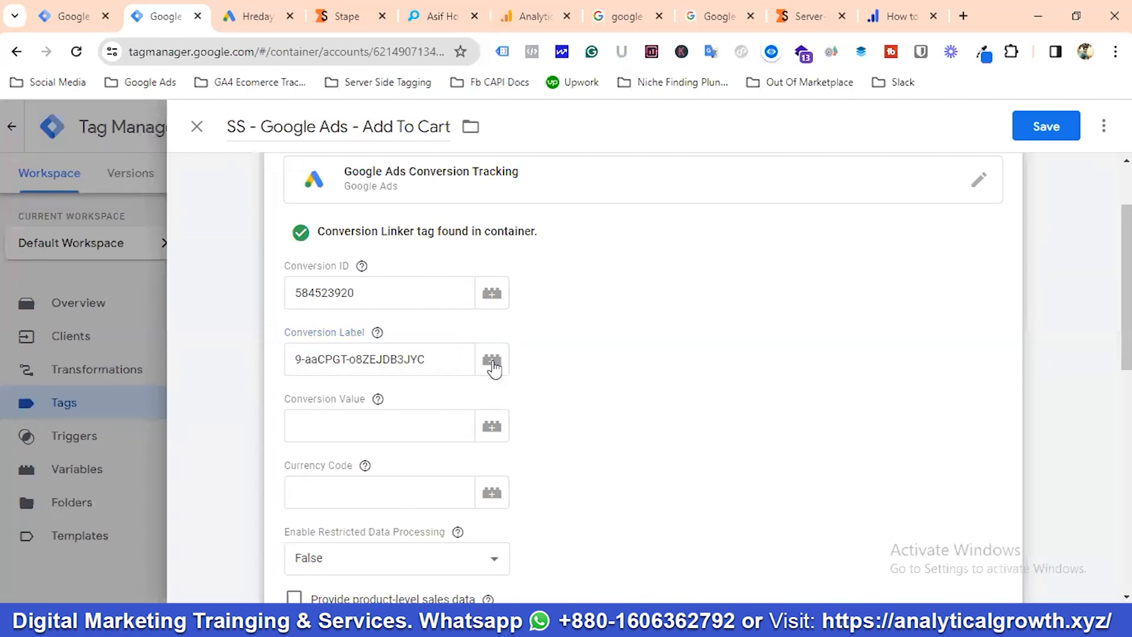
Step: Enable product-level sales data, new customer data and user-provided data in the server tag, checking the web tag's corresponding options
{"action": "scroll", "coordinate": [472, 368], "scroll_direction": "down", "scroll_amount": 1}
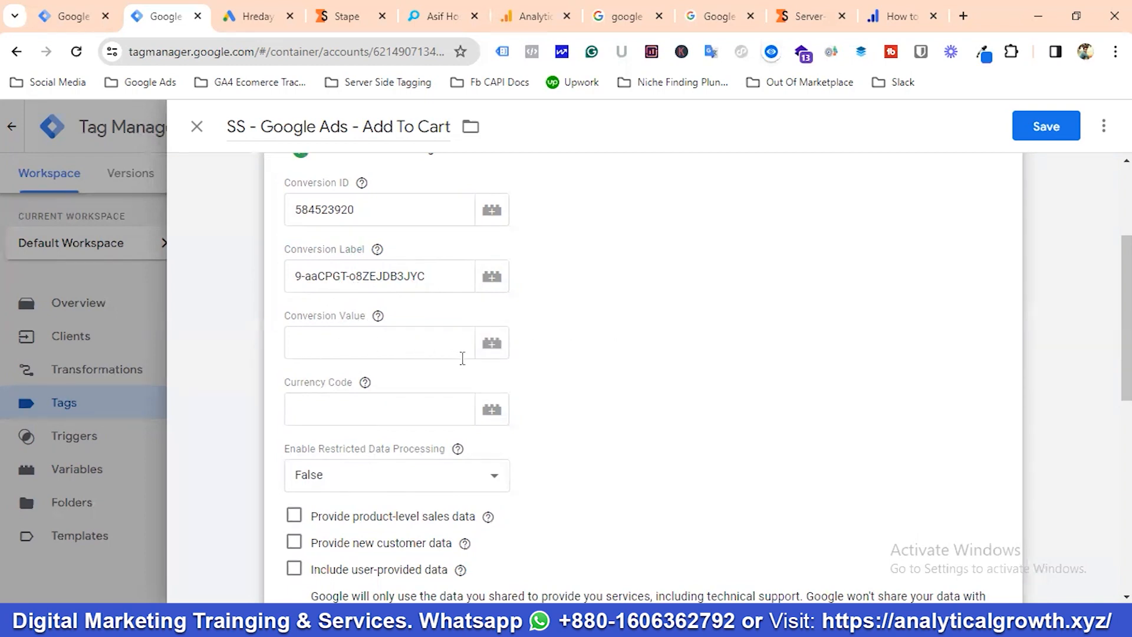
{"action": "scroll", "coordinate": [462, 358], "scroll_direction": "down", "scroll_amount": 1}
{"action": "scroll", "coordinate": [463, 365], "scroll_direction": "down", "scroll_amount": 1}
{"action": "mouse_move", "coordinate": [463, 387]}
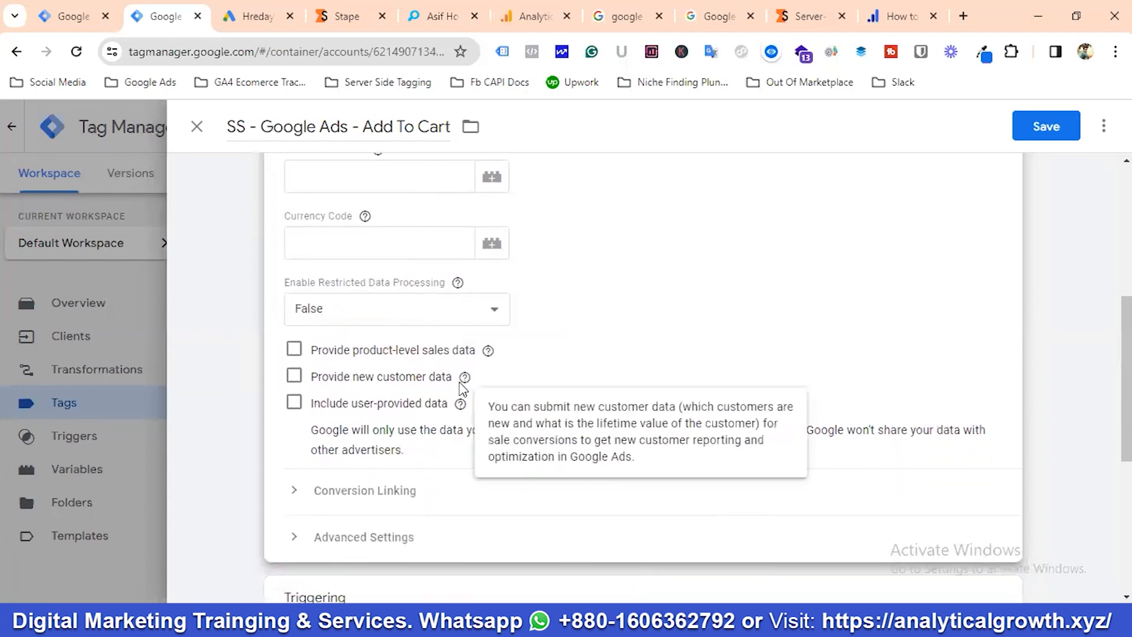
{"action": "left_click", "coordinate": [294, 350]}
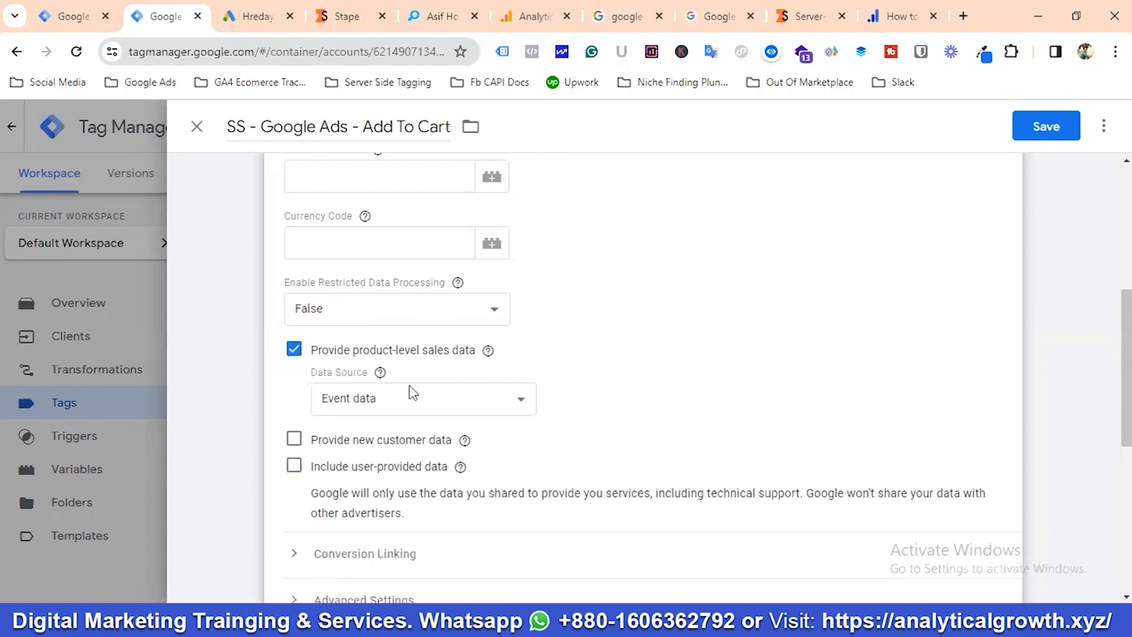
{"action": "scroll", "coordinate": [377, 389], "scroll_direction": "down", "scroll_amount": 1}
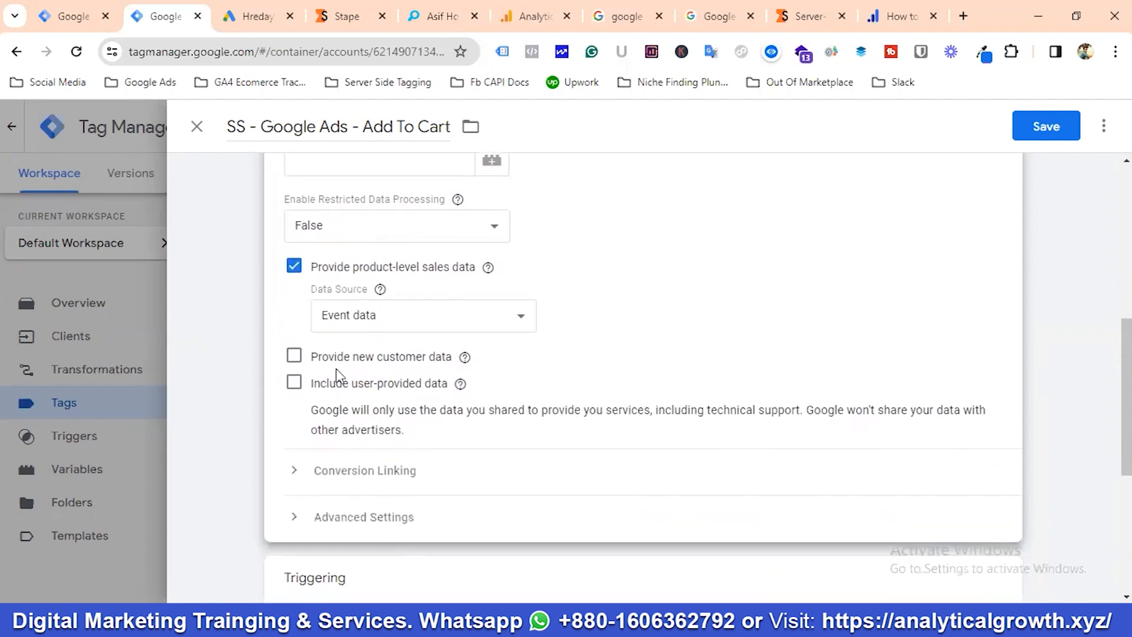
{"action": "left_click", "coordinate": [294, 356]}
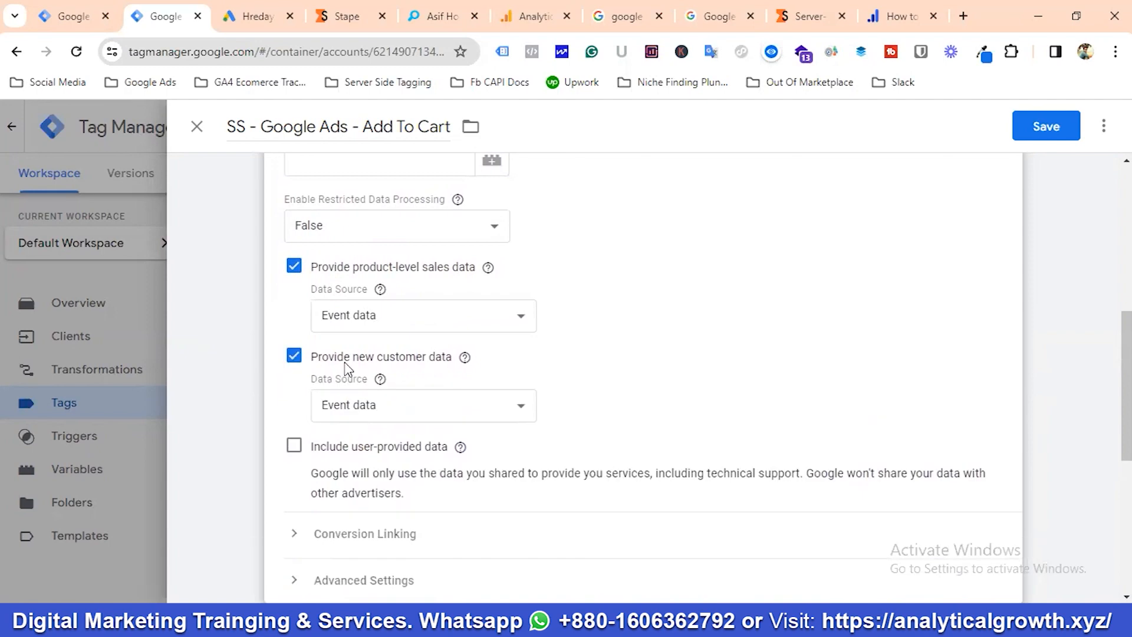
{"action": "scroll", "coordinate": [502, 384], "scroll_direction": "down", "scroll_amount": 1}
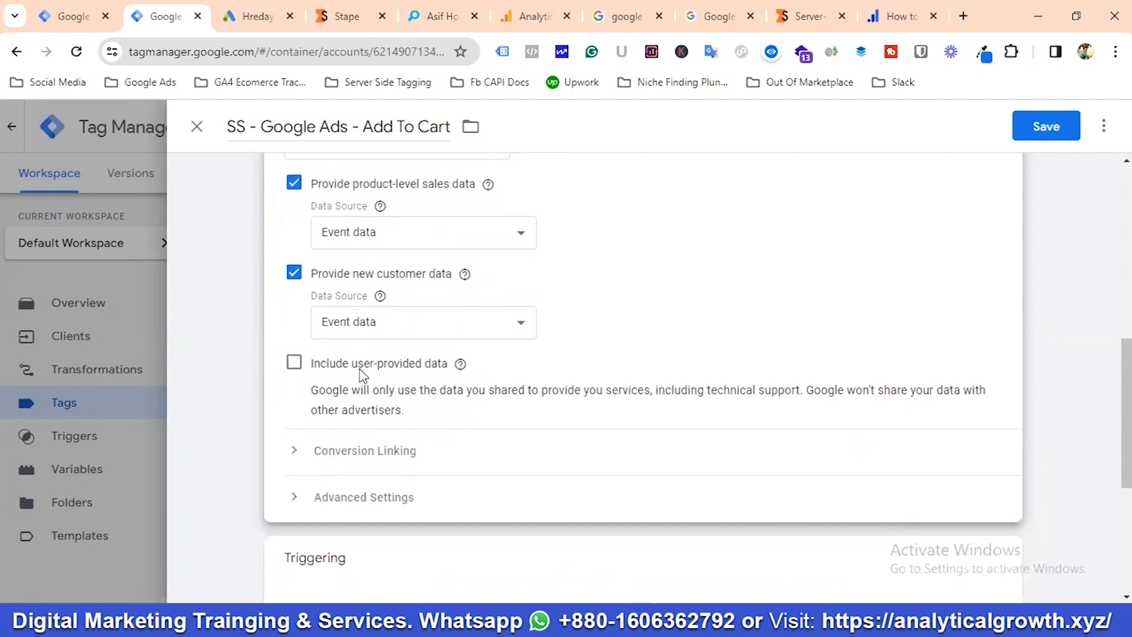
{"action": "left_click", "coordinate": [294, 363]}
{"action": "scroll", "coordinate": [601, 397], "scroll_direction": "down", "scroll_amount": 2}
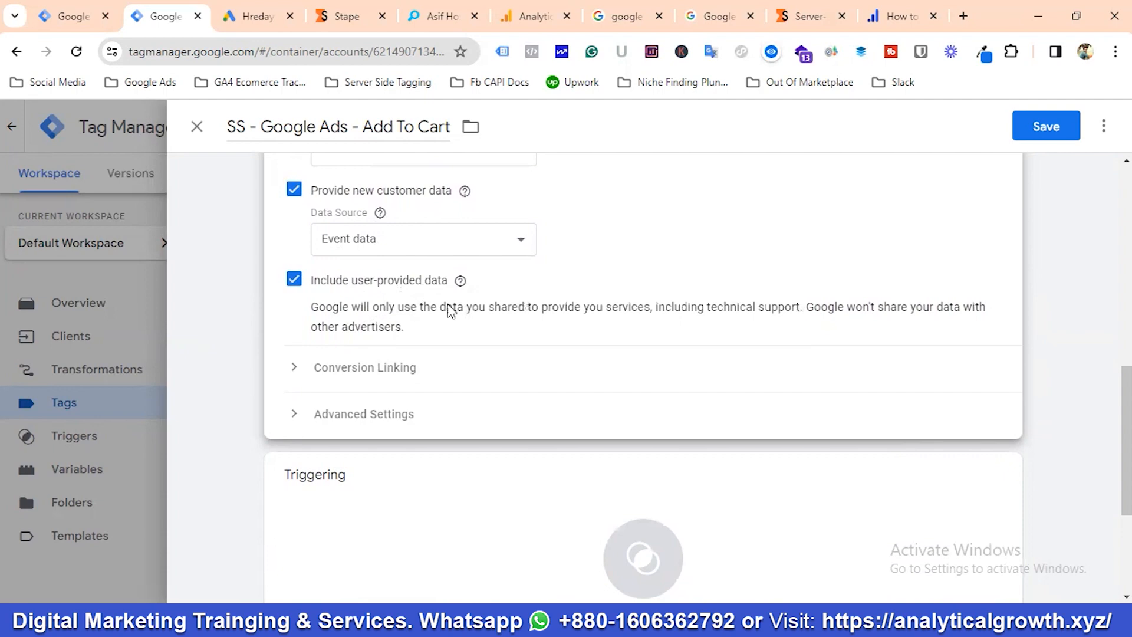
{"action": "left_click", "coordinate": [64, 16]}
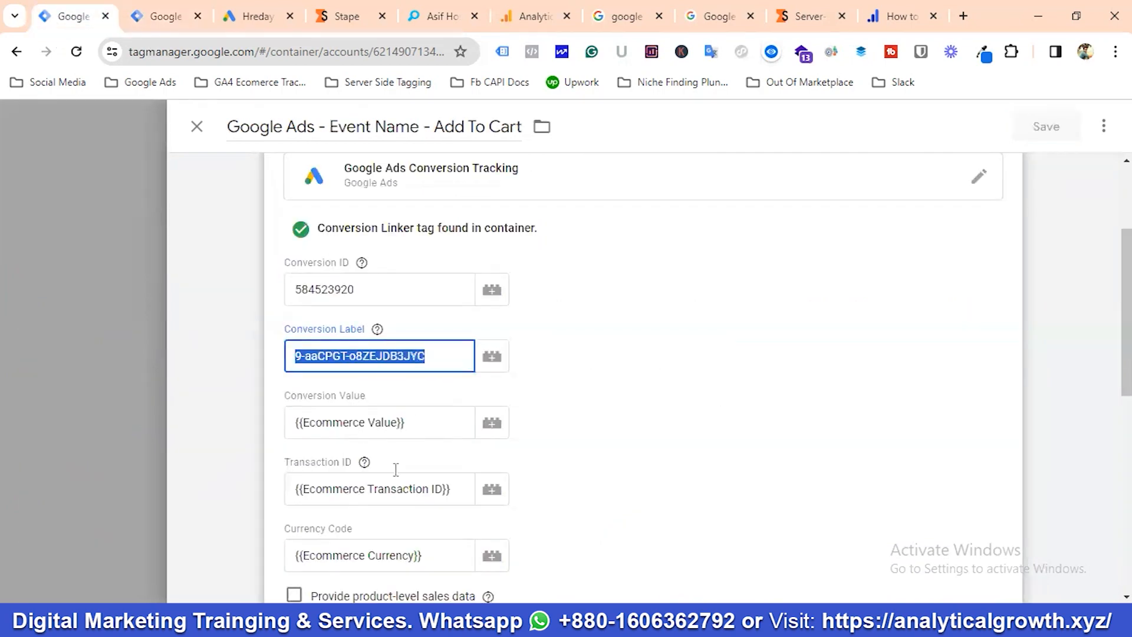
{"action": "scroll", "coordinate": [401, 478], "scroll_direction": "down", "scroll_amount": 3}
{"action": "scroll", "coordinate": [416, 482], "scroll_direction": "down", "scroll_amount": 1}
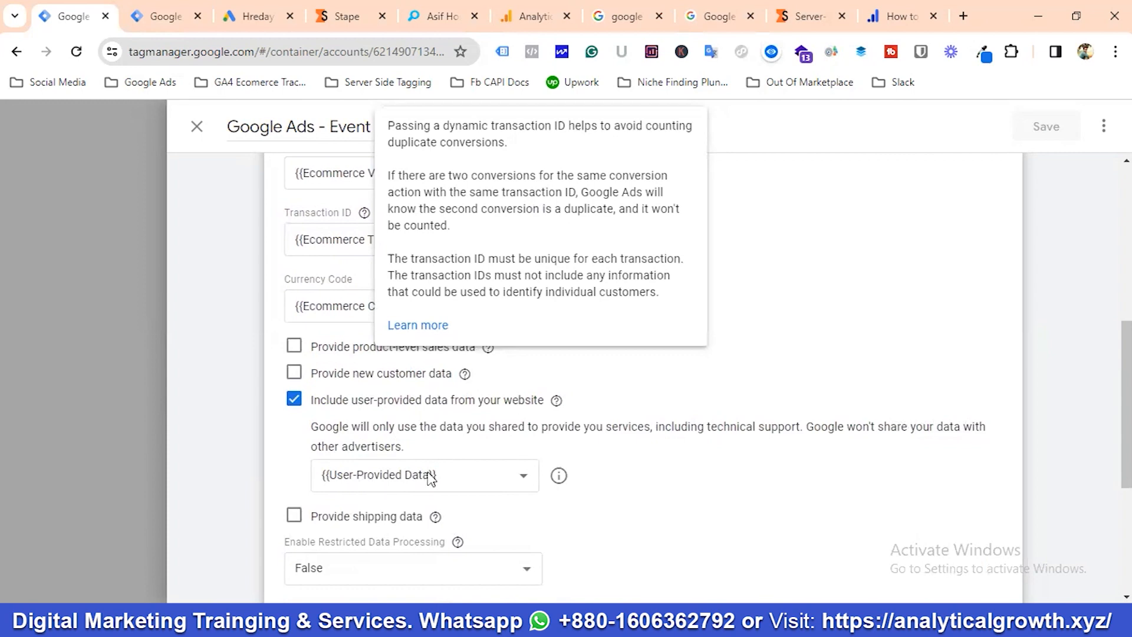
{"action": "left_click", "coordinate": [152, 9]}
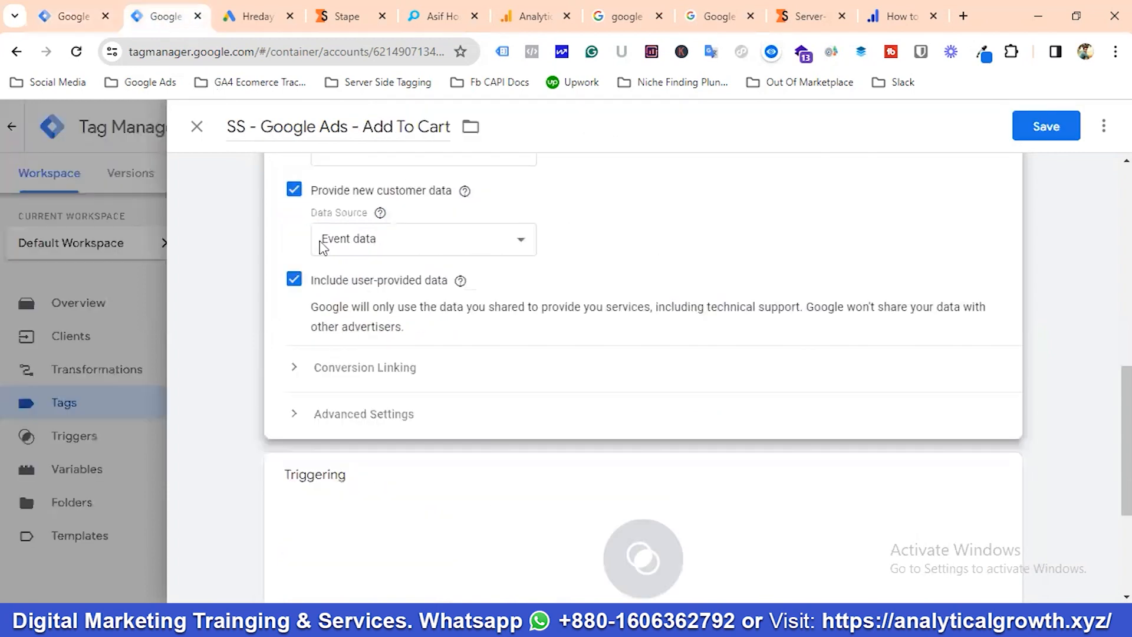
Step: Start a new firing trigger for the server-side tag and name it "Add To Cart Trigger"
{"action": "scroll", "coordinate": [424, 401], "scroll_direction": "down", "scroll_amount": 1}
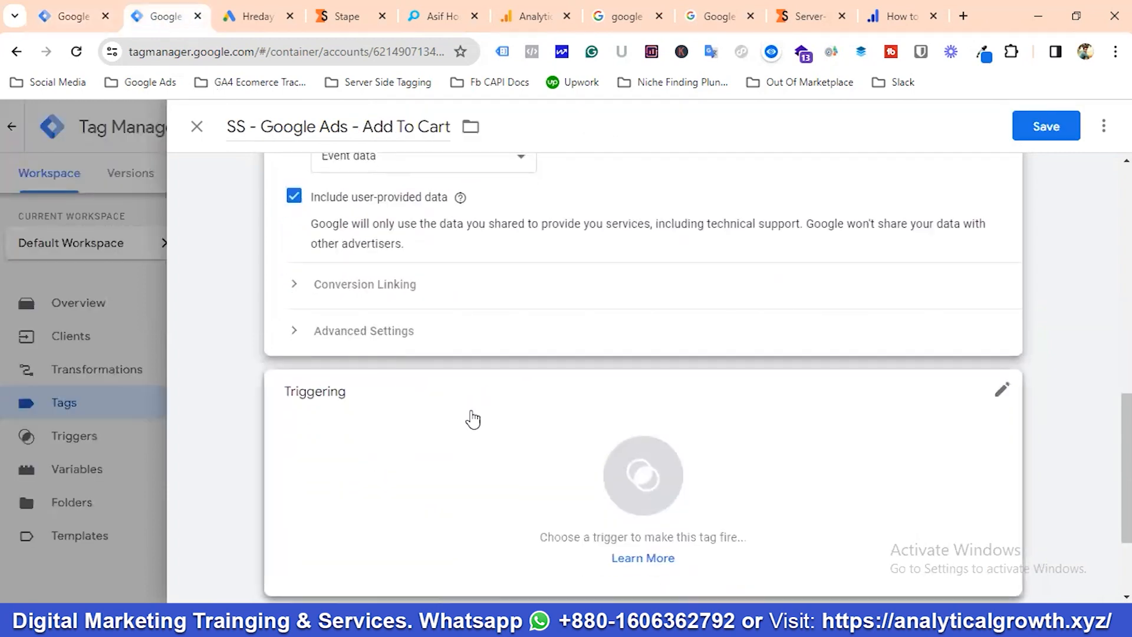
{"action": "left_click", "coordinate": [644, 473]}
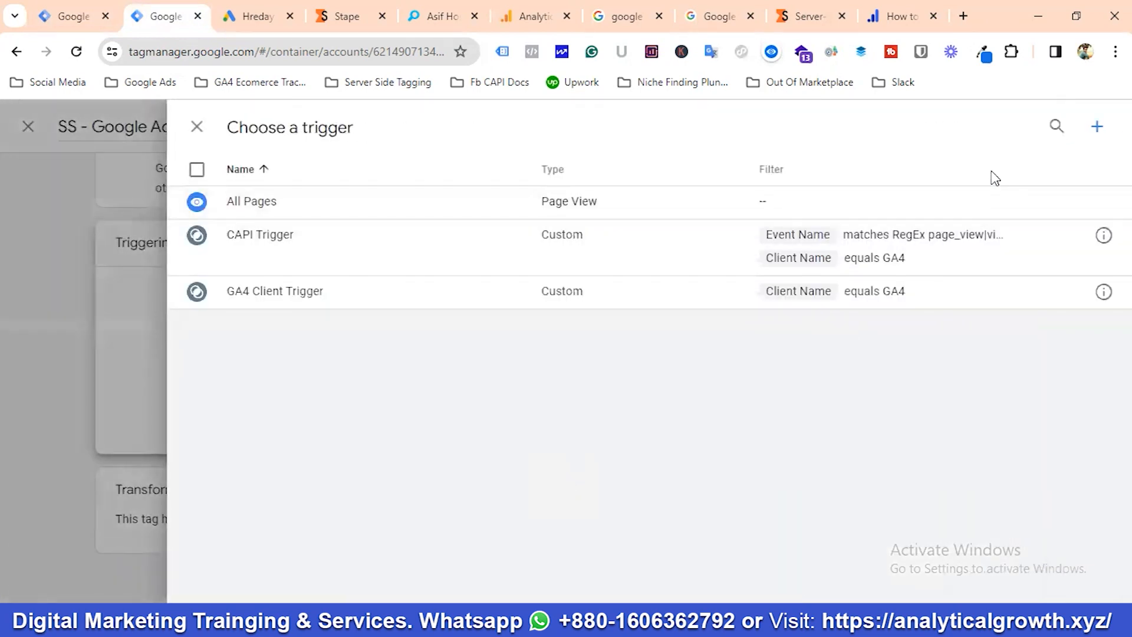
{"action": "left_click", "coordinate": [1094, 131]}
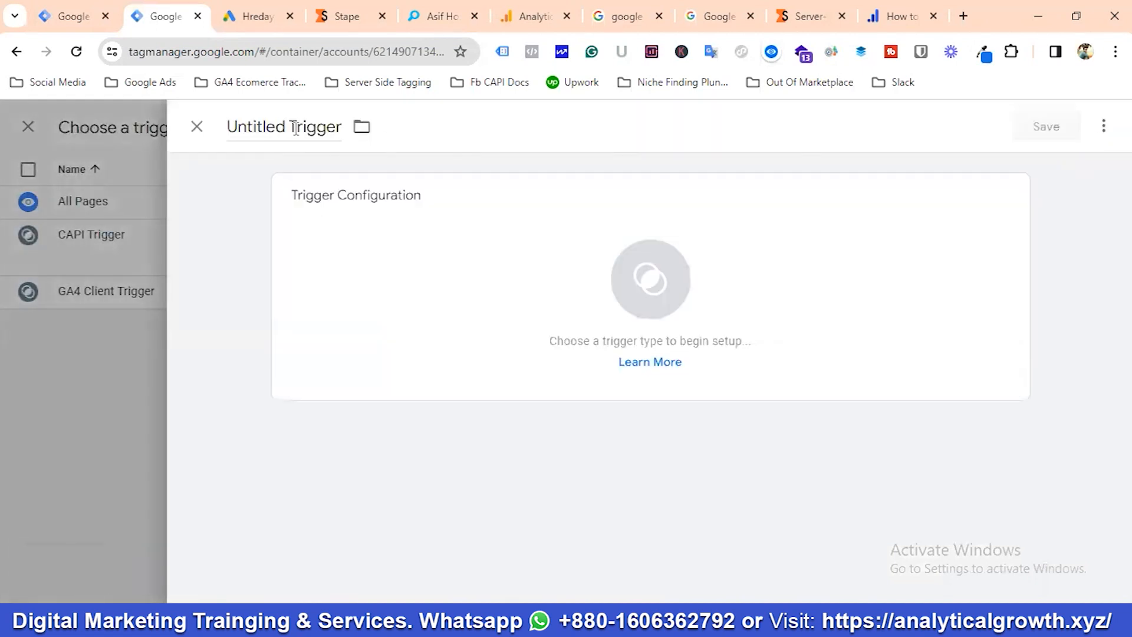
{"action": "left_click", "coordinate": [287, 124]}
{"action": "key", "text": "BackSpace"}
{"action": "key", "text": "BackSpace"}
{"action": "key", "text": "BackSpace"}
{"action": "key", "text": "BackSpace"}
{"action": "key", "text": "BackSpace"}
{"action": "key", "text": "BackSpace"}
{"action": "key", "text": "BackSpace"}
{"action": "key", "text": "BackSpace"}
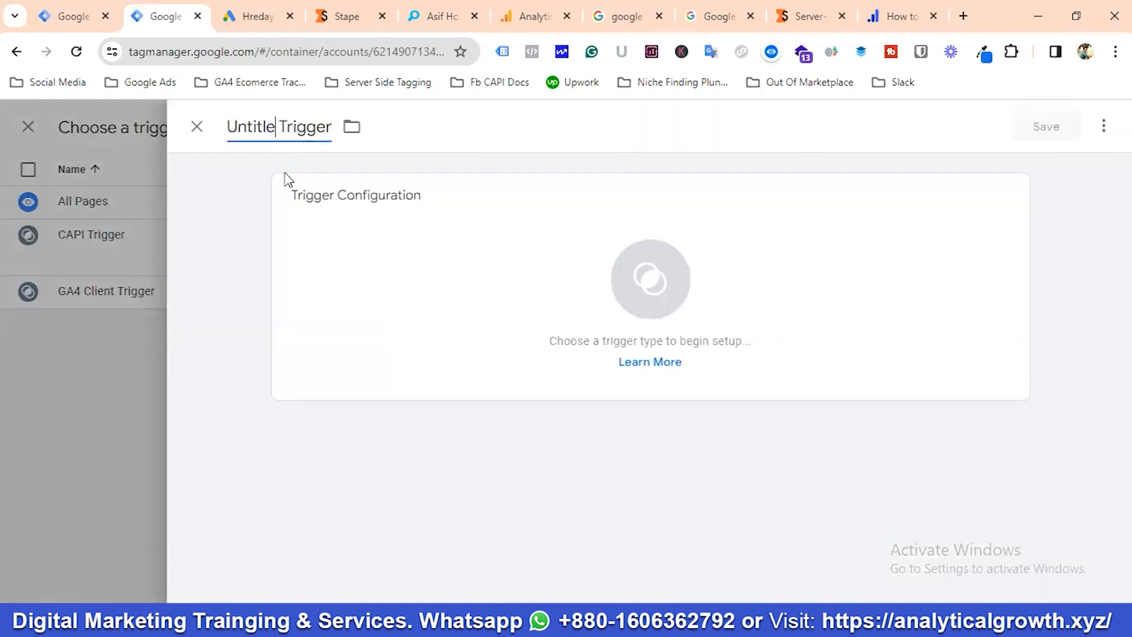
{"action": "type", "text": "Ad"}
{"action": "type", "text": "d To C"}
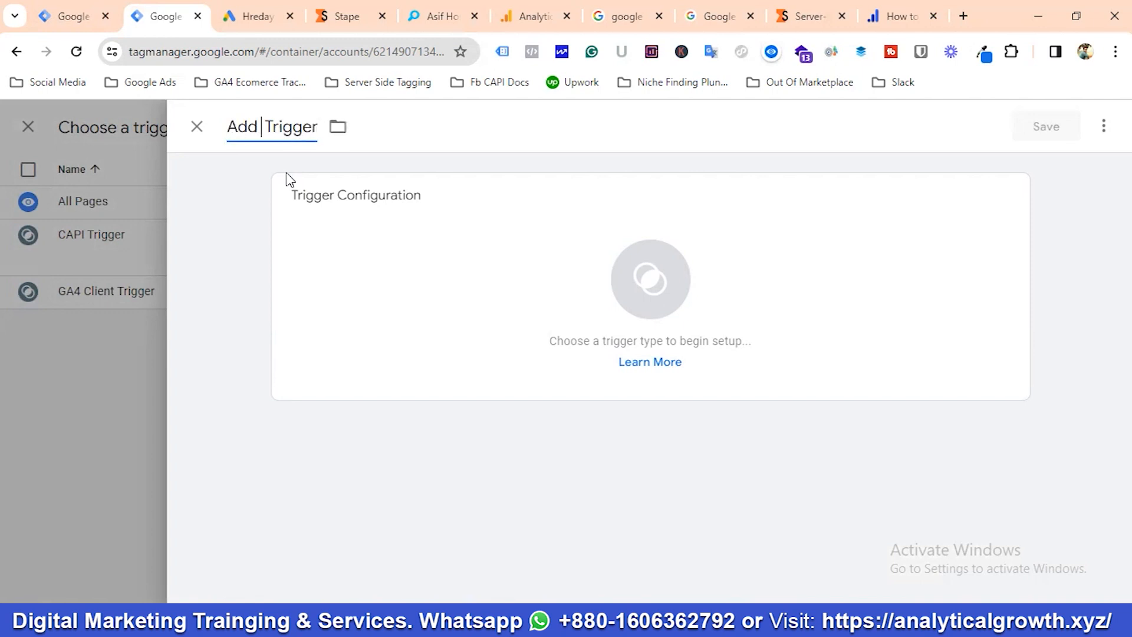
{"action": "type", "text": "art"}
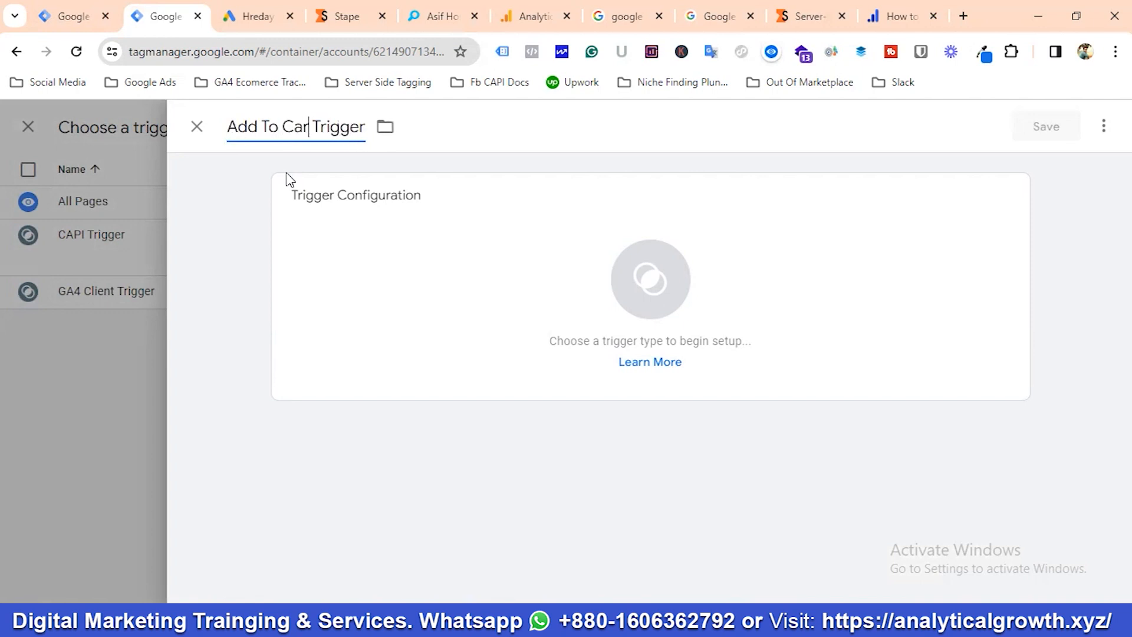
Step: Make the new trigger a Custom Event with the event name "add_to_cart"
{"action": "left_click", "coordinate": [653, 279]}
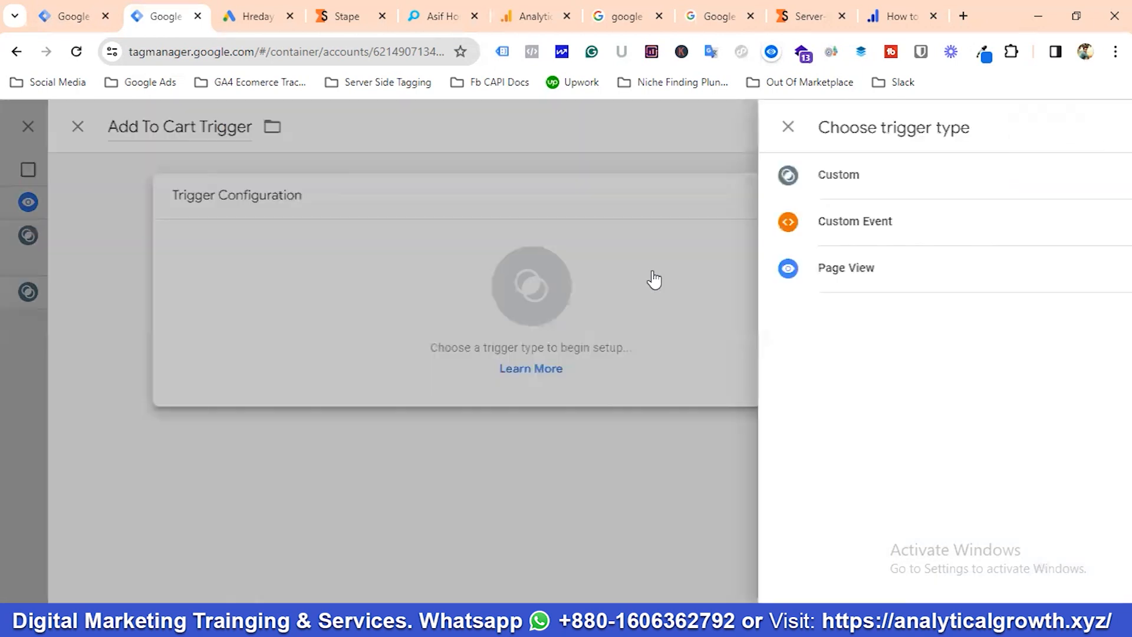
{"action": "left_click", "coordinate": [708, 226]}
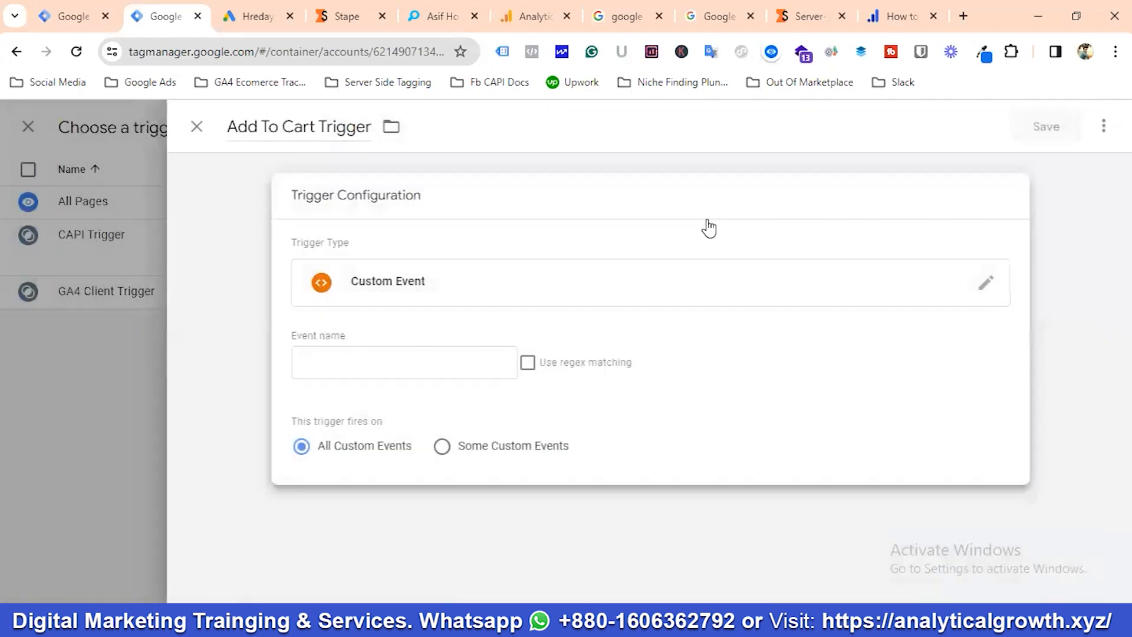
{"action": "left_click", "coordinate": [342, 368]}
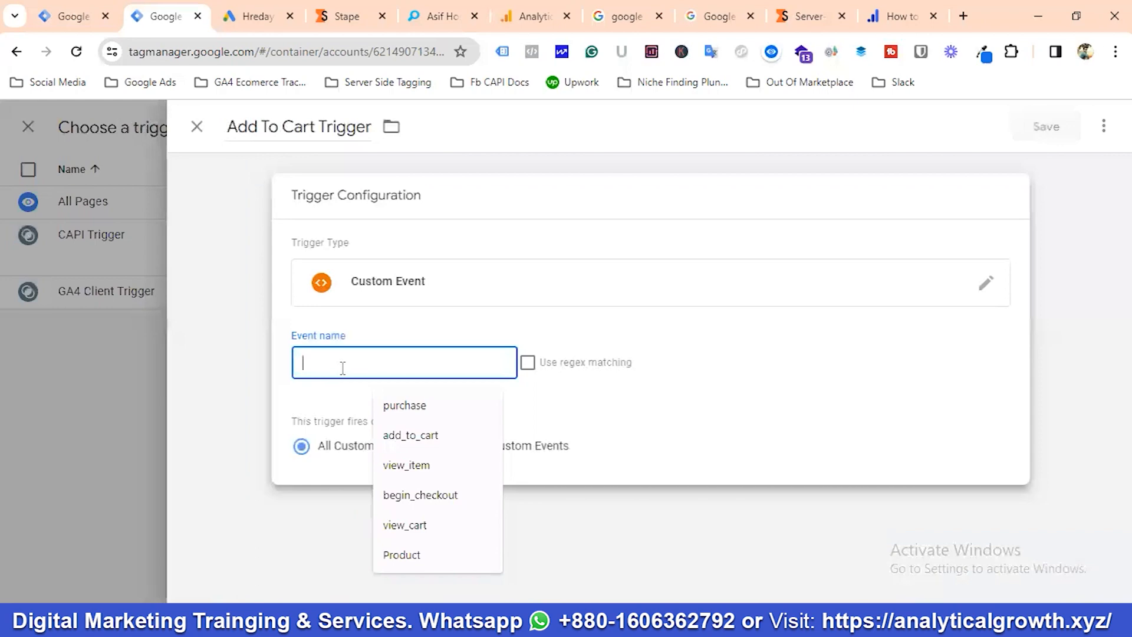
{"action": "left_click", "coordinate": [429, 444]}
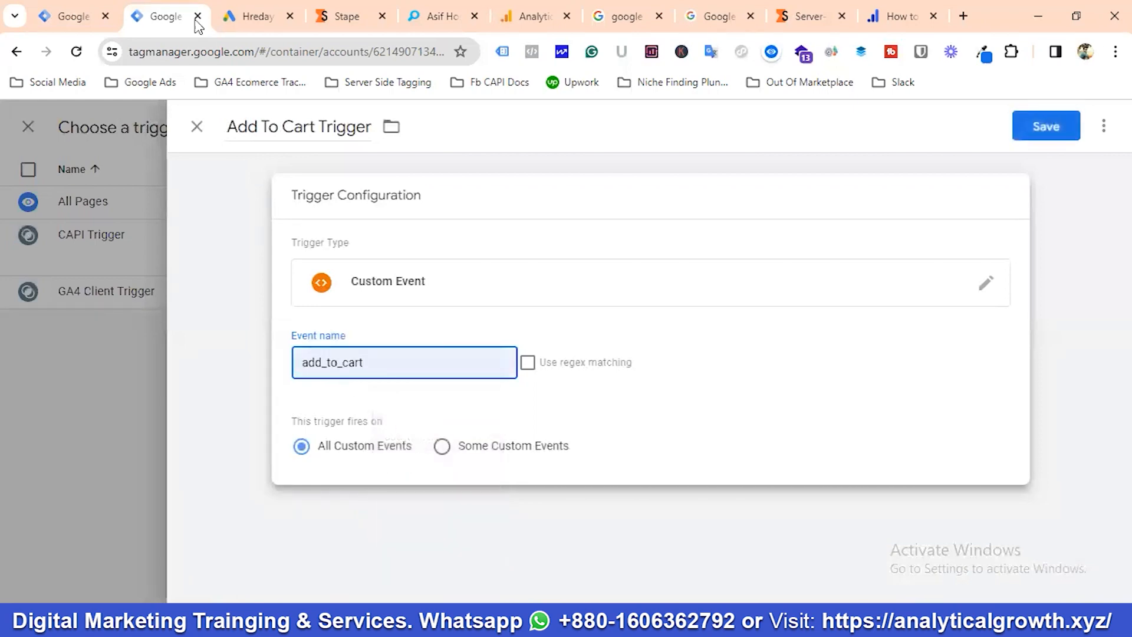
Step: Open the web container's Add To Cart Trigger from its Google Ads tag to check the trigger's event name
{"action": "left_click", "coordinate": [66, 13]}
{"action": "scroll", "coordinate": [379, 412], "scroll_direction": "down", "scroll_amount": 5}
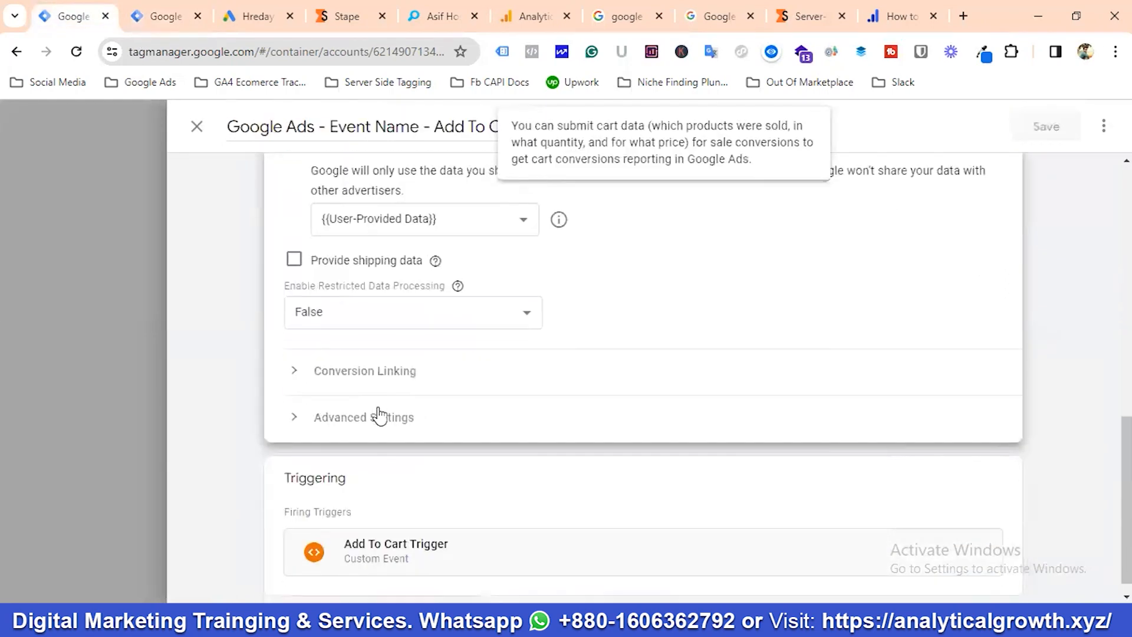
{"action": "left_click", "coordinate": [410, 529]}
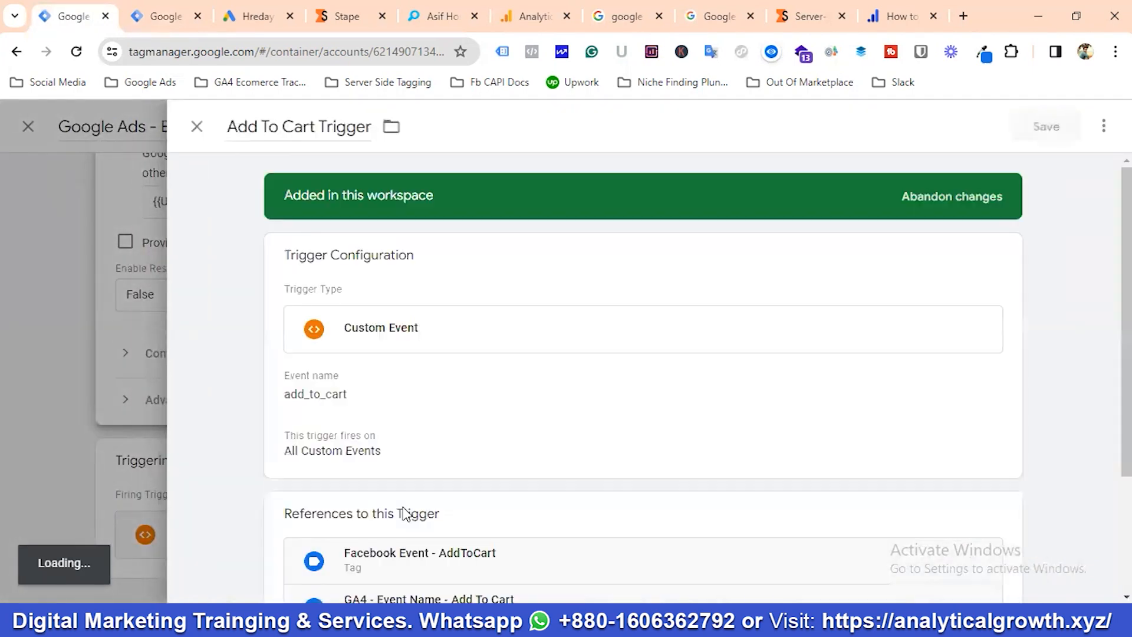
Step: Copy the event name "add_to_cart" from the web trigger into the server's Add To Cart Trigger, and save the trigger and its tag
{"action": "double_click", "coordinate": [375, 422]}
{"action": "key", "text": "ctrl+c"}
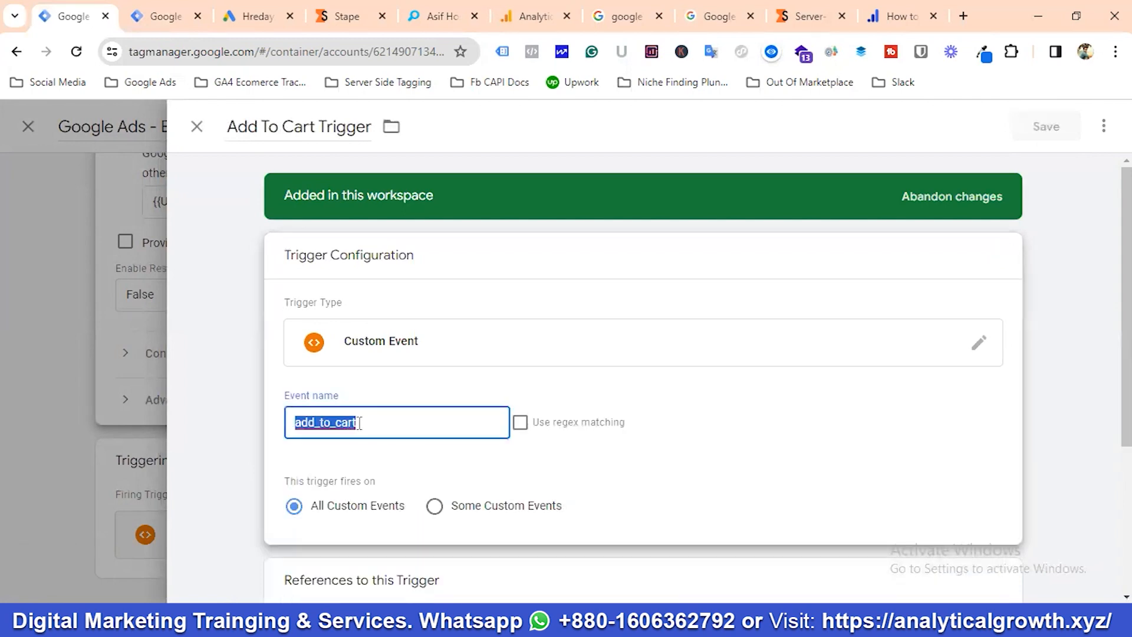
{"action": "left_click", "coordinate": [134, 7]}
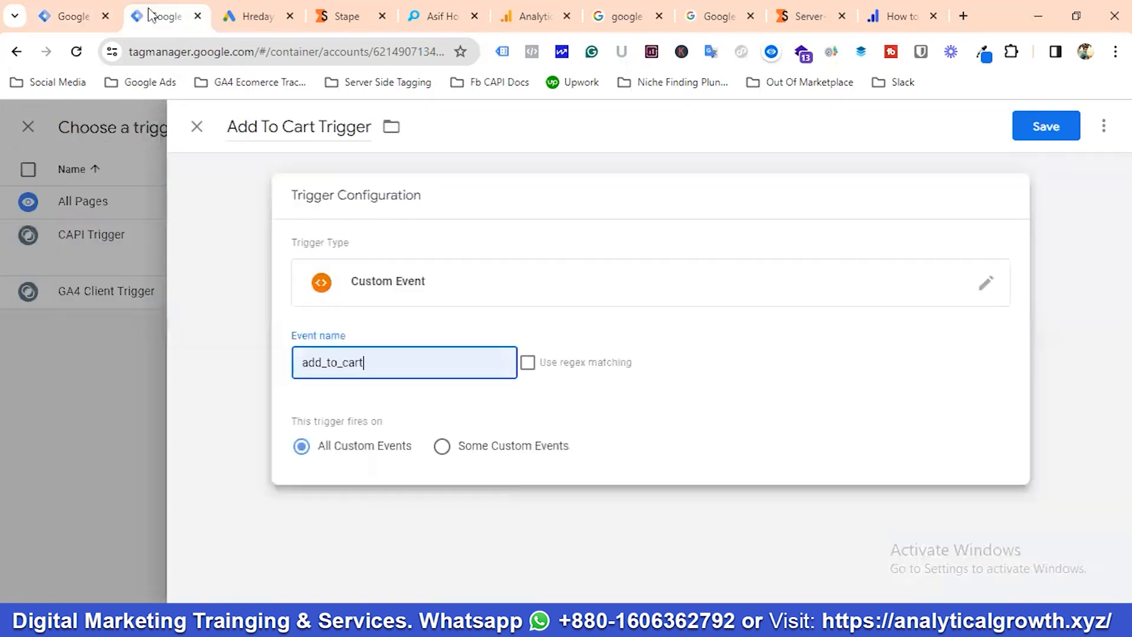
{"action": "double_click", "coordinate": [387, 365]}
{"action": "key", "text": "ctrl+v"}
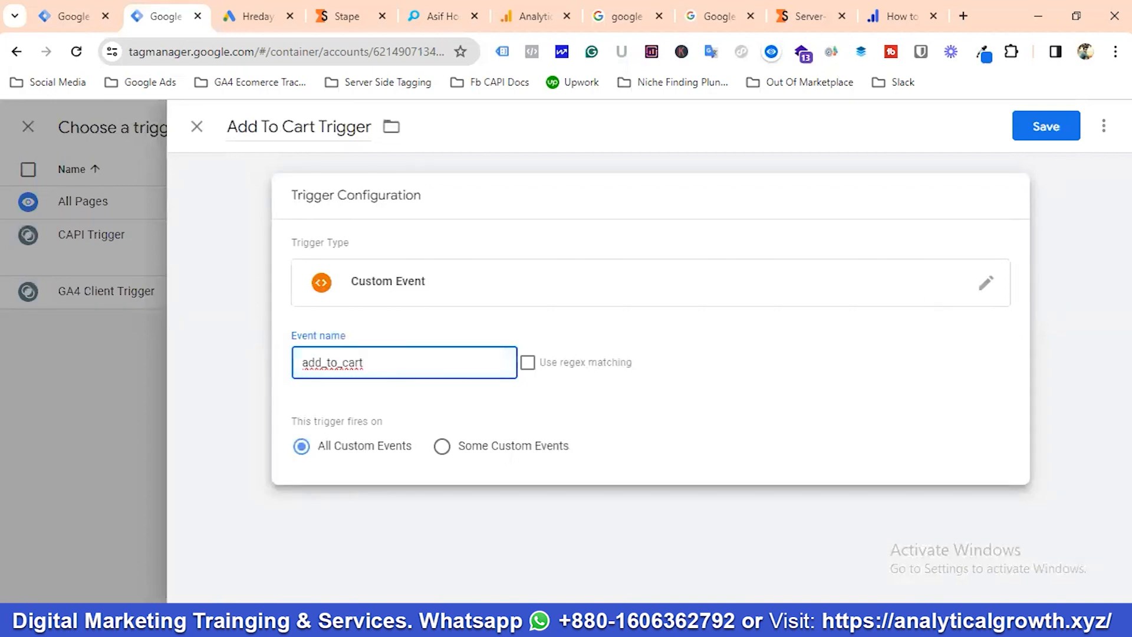
{"action": "left_click", "coordinate": [1052, 129]}
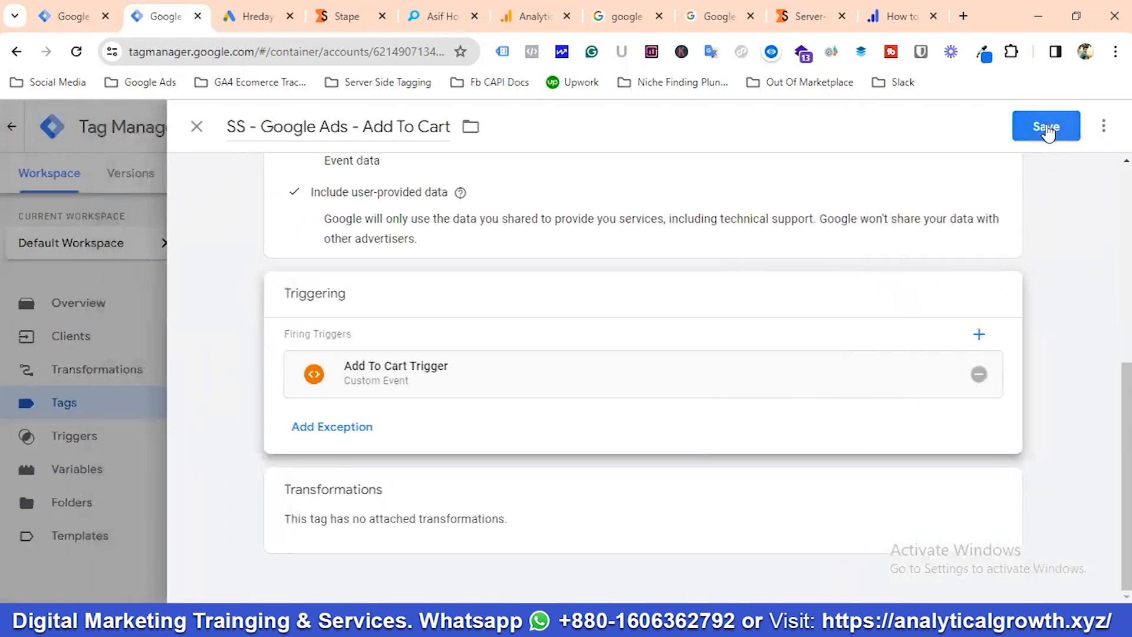
{"action": "left_click", "coordinate": [1047, 129]}
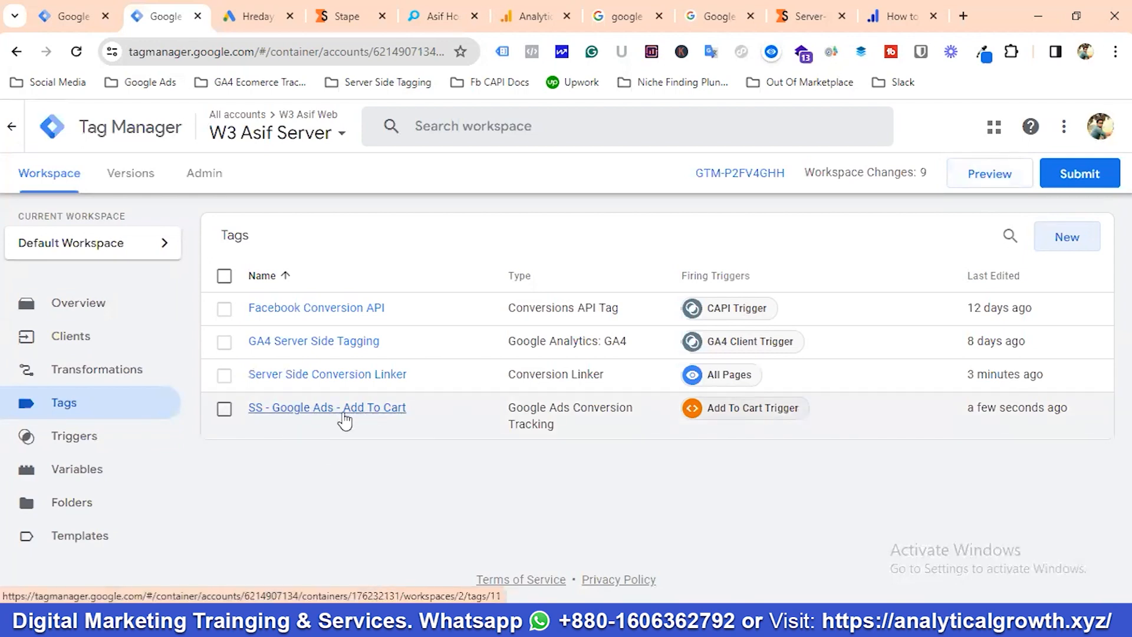
Step: Duplicate the server-side tag "SS - Google Ads - Add To Cart"
{"action": "left_click", "coordinate": [309, 416]}
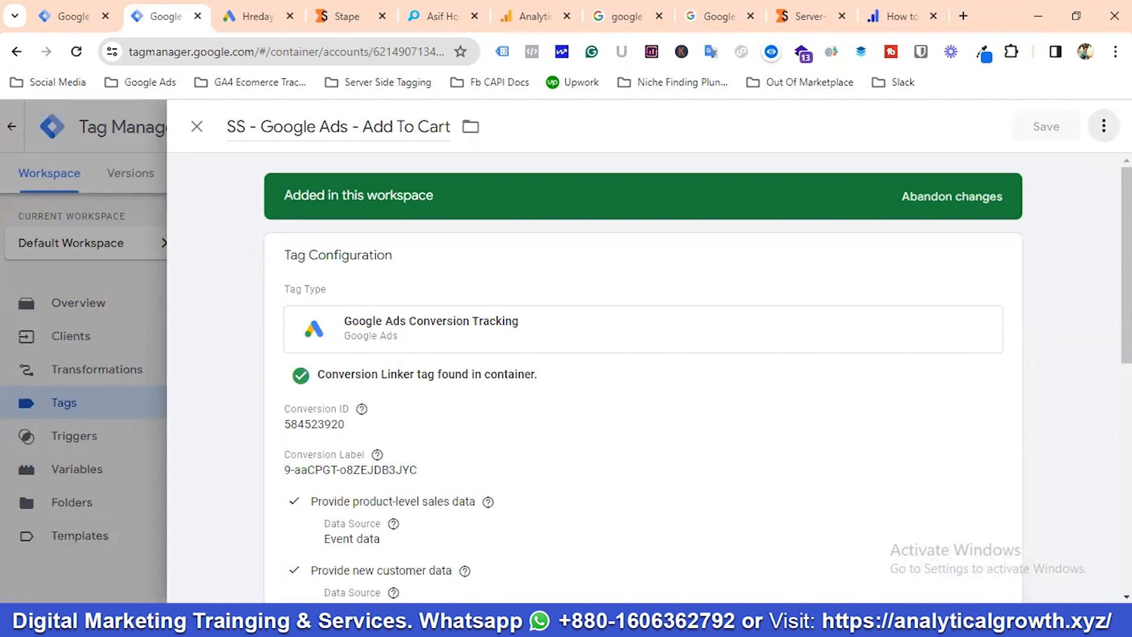
{"action": "left_click", "coordinate": [1103, 126]}
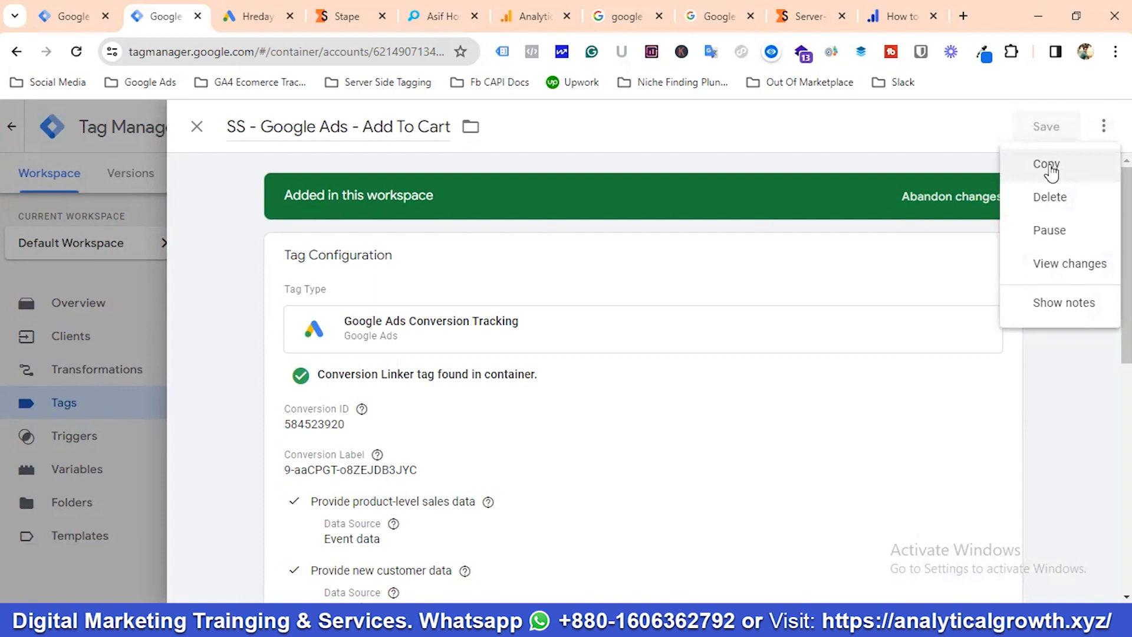
{"action": "left_click", "coordinate": [1050, 168]}
Step: Rename the copied tag "SS - Google Ads - Begin Checkout"
{"action": "left_click", "coordinate": [292, 126]}
{"action": "key", "text": "BackSpace"}
{"action": "key", "text": "BackSpace"}
{"action": "key", "text": "BackSpace"}
{"action": "key", "text": "BackSpace"}
{"action": "key", "text": "BackSpace"}
{"action": "key", "text": "BackSpace"}
{"action": "key", "text": "BackSpace"}
{"action": "key", "text": "BackSpace"}
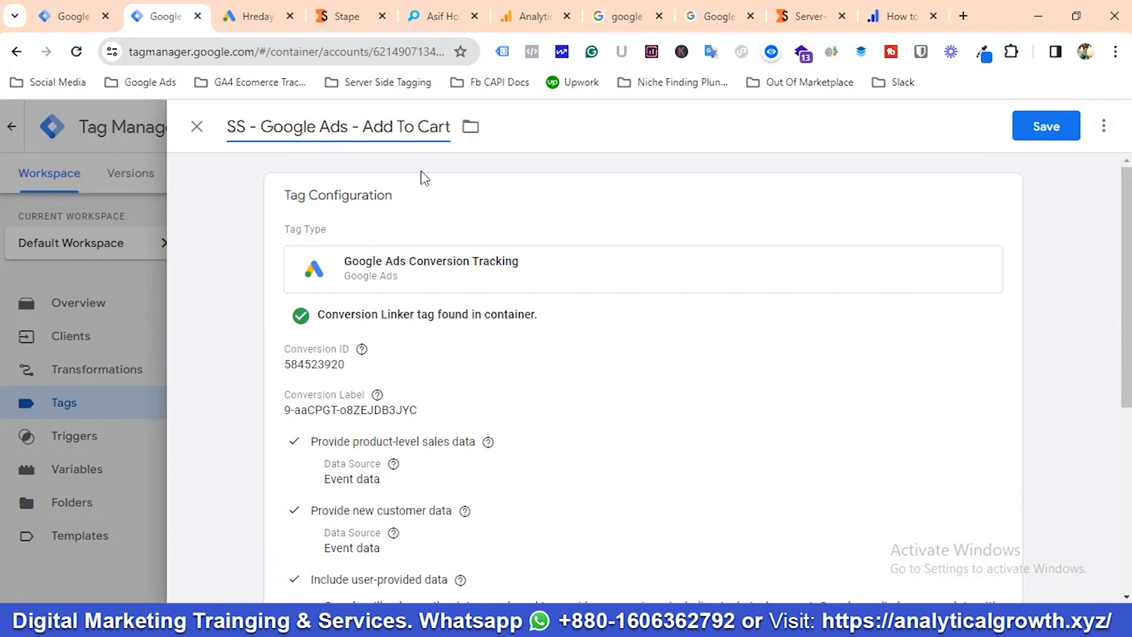
{"action": "key", "text": "BackSpace"}
{"action": "key", "text": "BackSpace"}
{"action": "key", "text": "BackSpace"}
{"action": "key", "text": "BackSpace"}
{"action": "key", "text": "BackSpace"}
{"action": "key", "text": "BackSpace"}
{"action": "key", "text": "BackSpace"}
{"action": "key", "text": "BackSpace"}
{"action": "key", "text": "BackSpace"}
{"action": "key", "text": "BackSpace"}
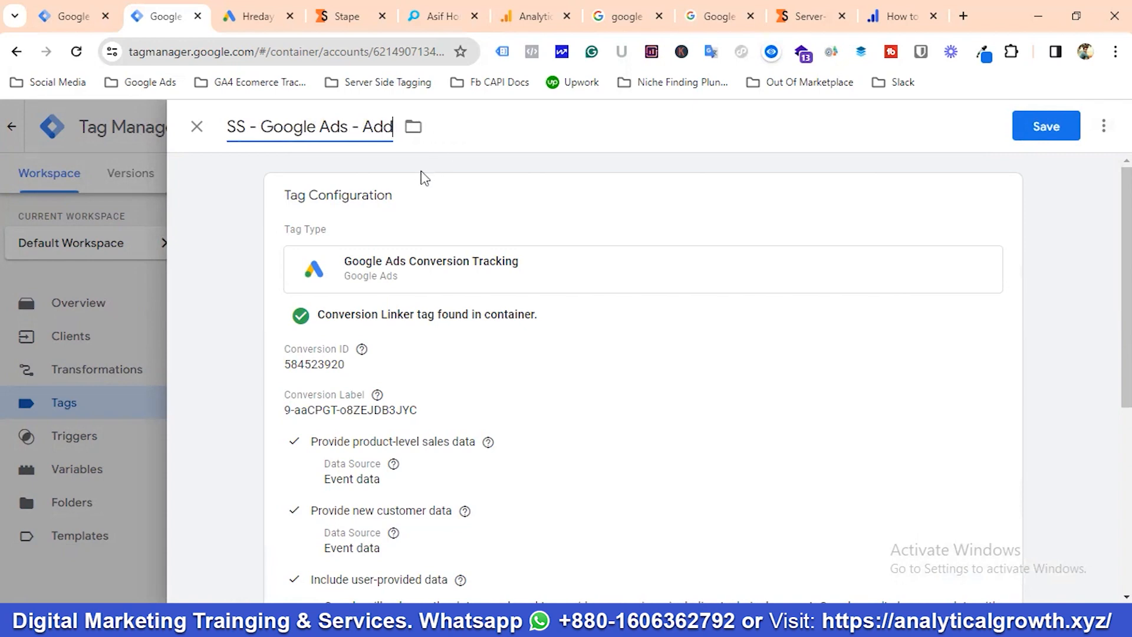
{"action": "key", "text": "BackSpace"}
{"action": "type", "text": "Begin Ch"}
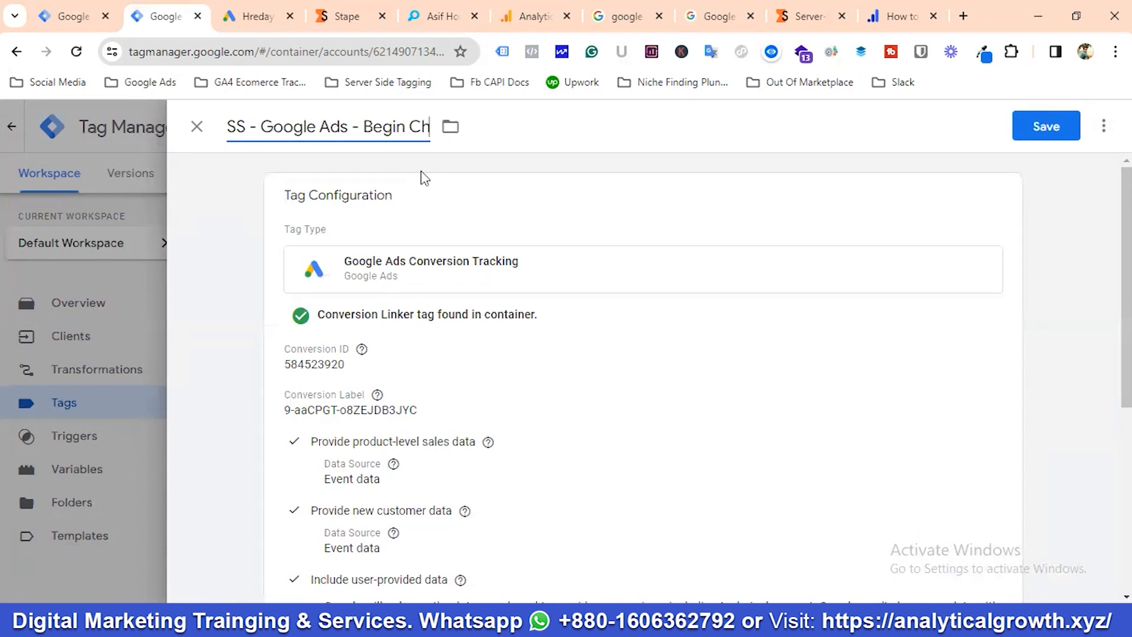
{"action": "type", "text": "eckout"}
{"action": "left_click", "coordinate": [419, 177]}
Step: Close the Add To Cart details in the web container and open the "Google Ads - Event Name - Begin Checkout" tag
{"action": "mouse_move", "coordinate": [361, 369]}
{"action": "scroll", "coordinate": [364, 350], "scroll_direction": "down", "scroll_amount": 2}
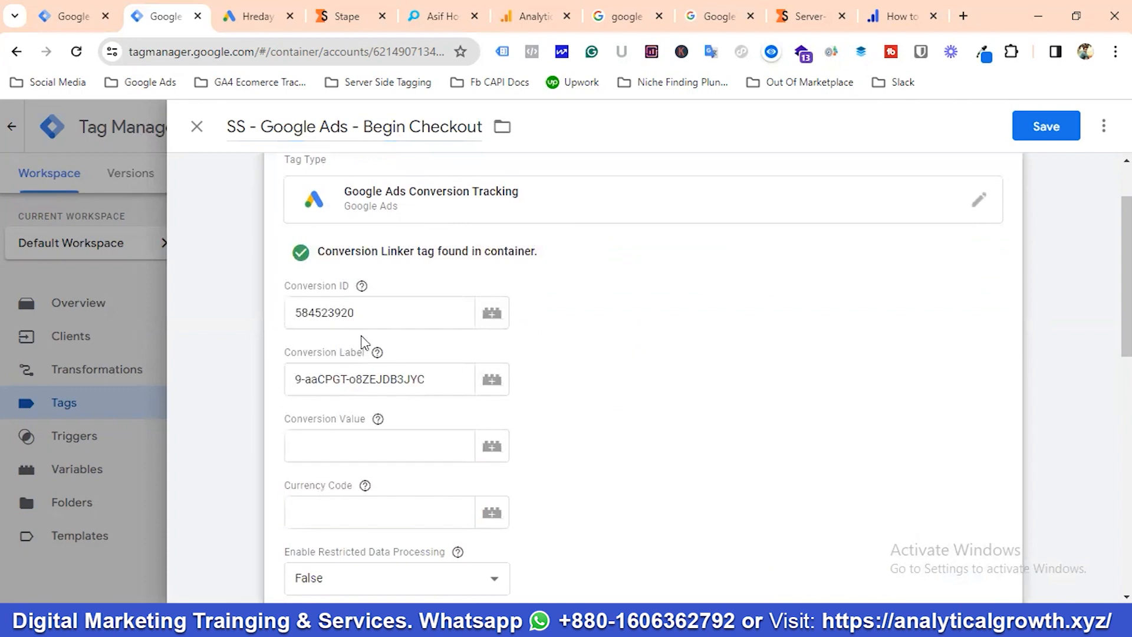
{"action": "left_click", "coordinate": [71, 16]}
{"action": "left_click", "coordinate": [197, 128]}
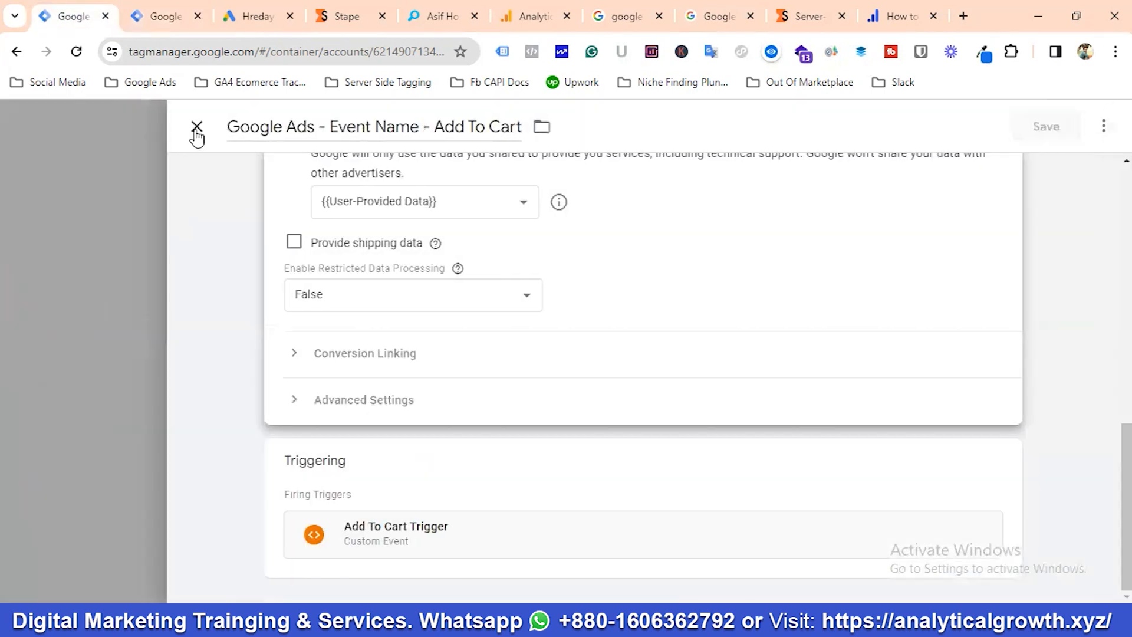
{"action": "left_click", "coordinate": [197, 127]}
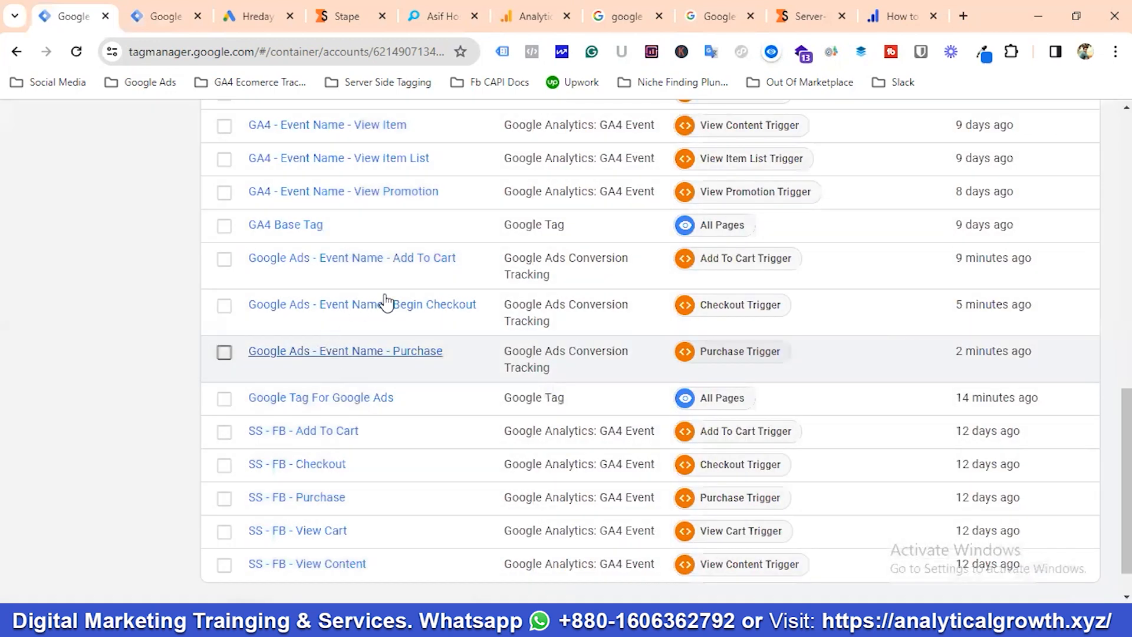
{"action": "left_click", "coordinate": [418, 317]}
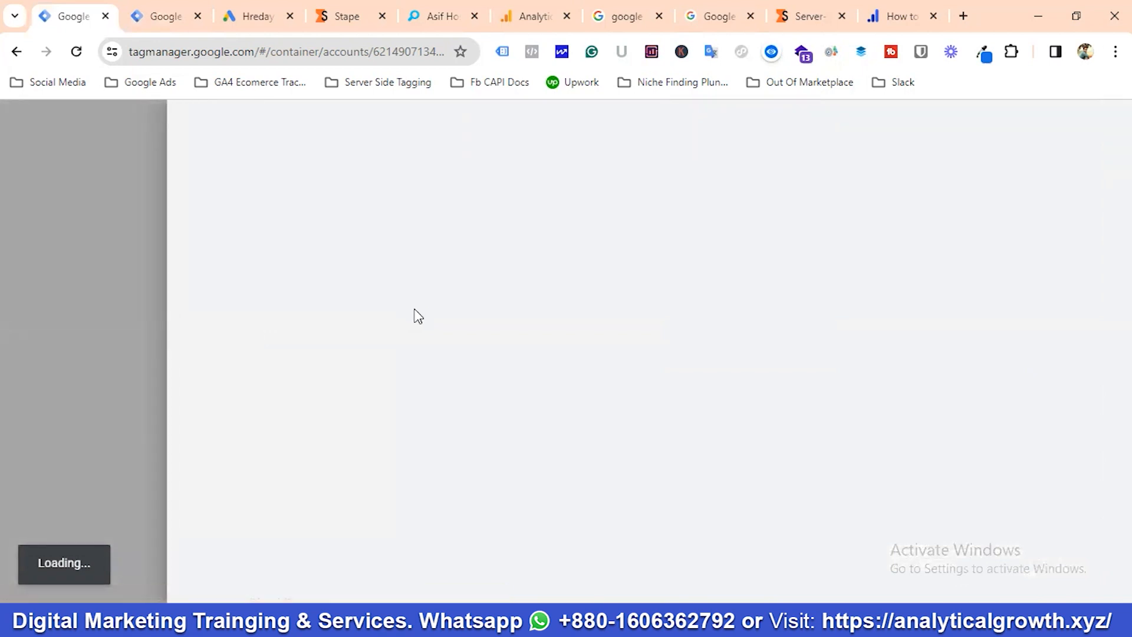
Step: Copy the Conversion ID from the web Begin Checkout tag into the server-side Begin Checkout tag
{"action": "scroll", "coordinate": [332, 371], "scroll_direction": "down", "scroll_amount": 1}
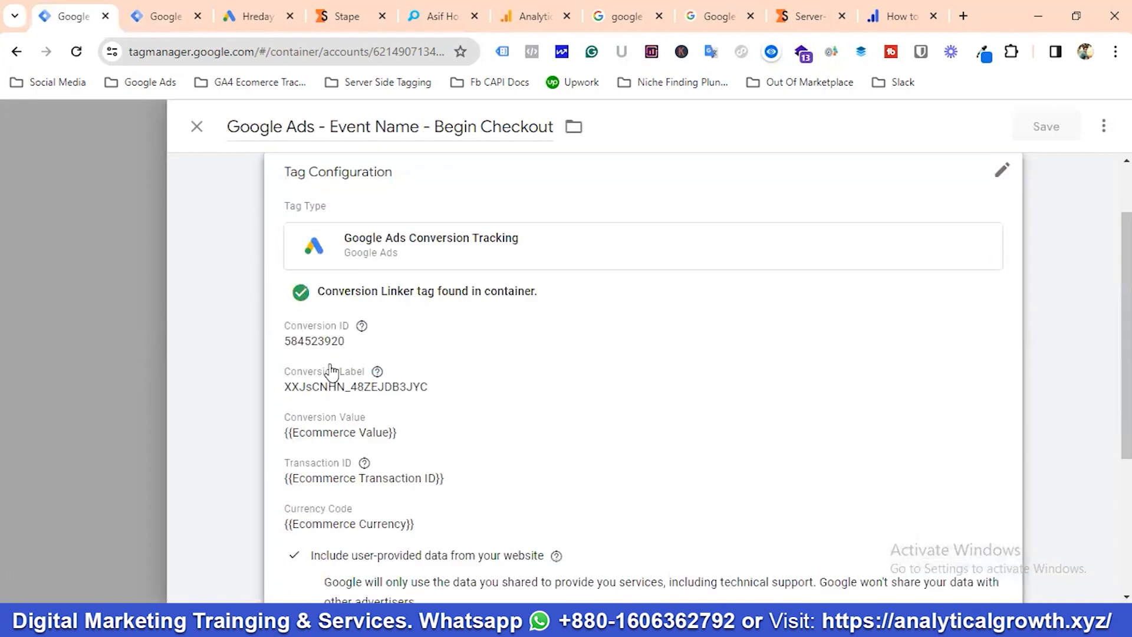
{"action": "left_click", "coordinate": [330, 342]}
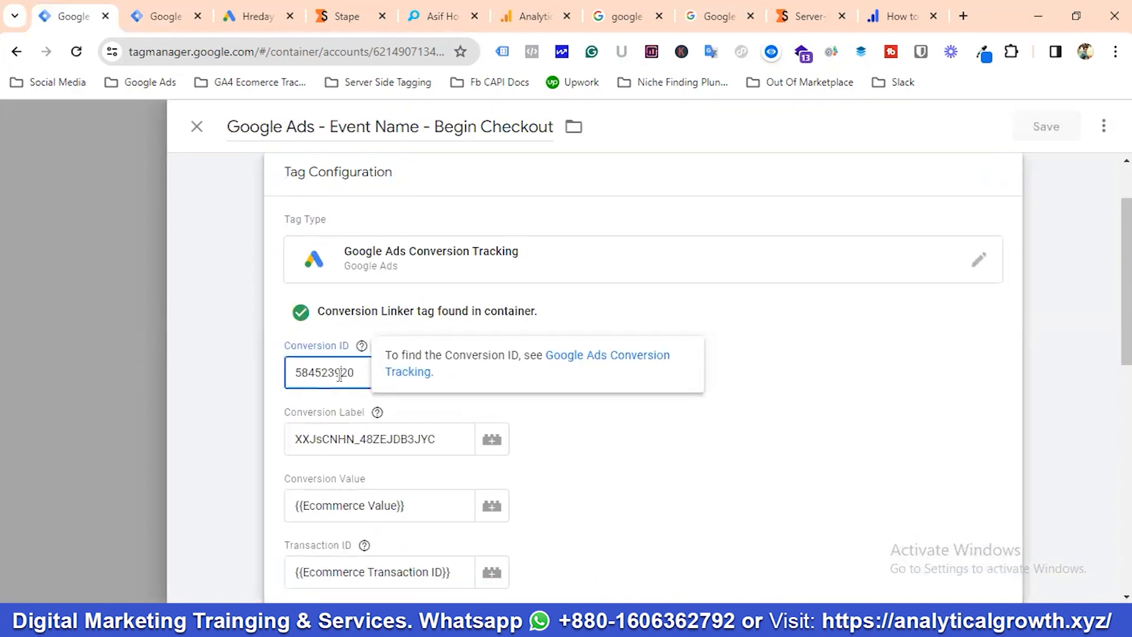
{"action": "double_click", "coordinate": [340, 373]}
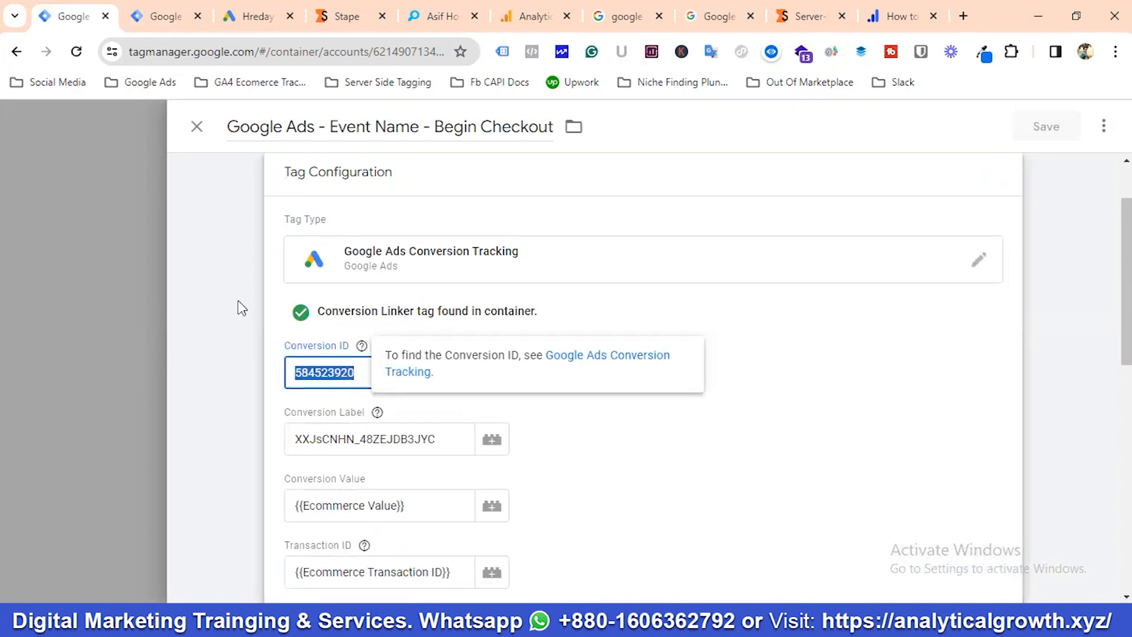
{"action": "left_click", "coordinate": [175, 14]}
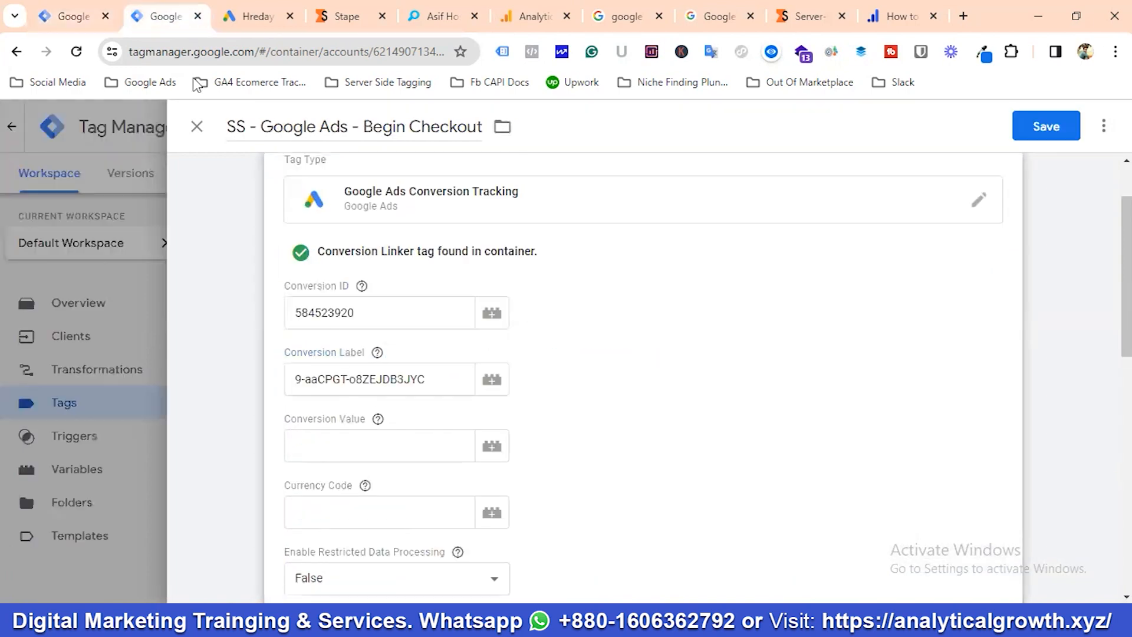
{"action": "double_click", "coordinate": [365, 315]}
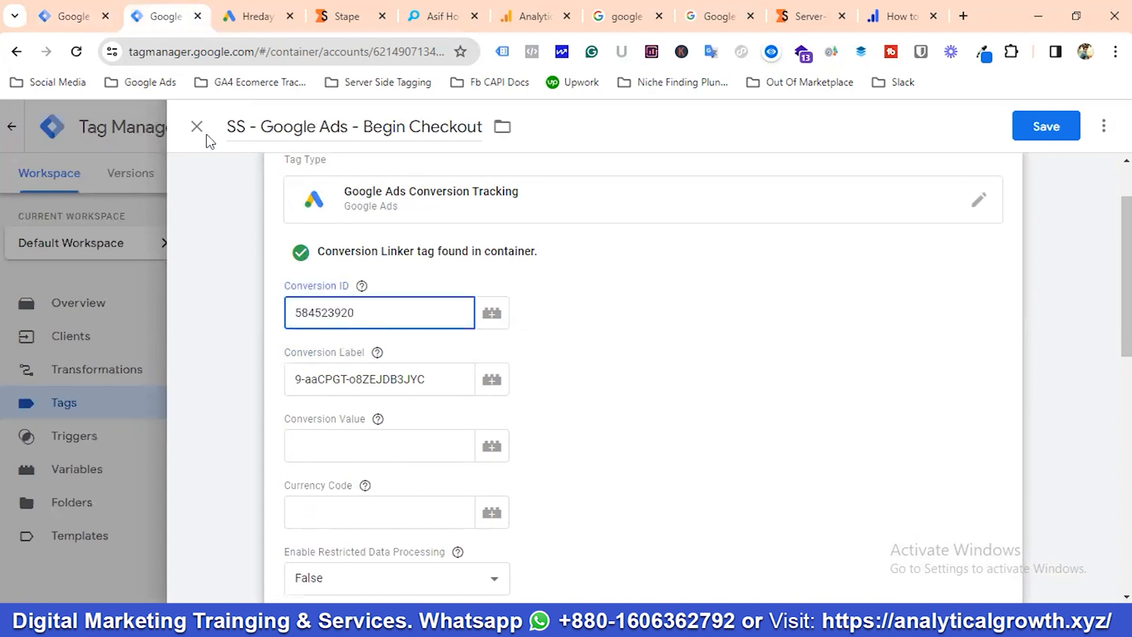
Step: Replace the server-side tag's Conversion Label with "XXJsCNHN_48ZEJDB3JYC", copied from the web Begin Checkout tag
{"action": "left_click", "coordinate": [75, 14]}
{"action": "left_click", "coordinate": [357, 445]}
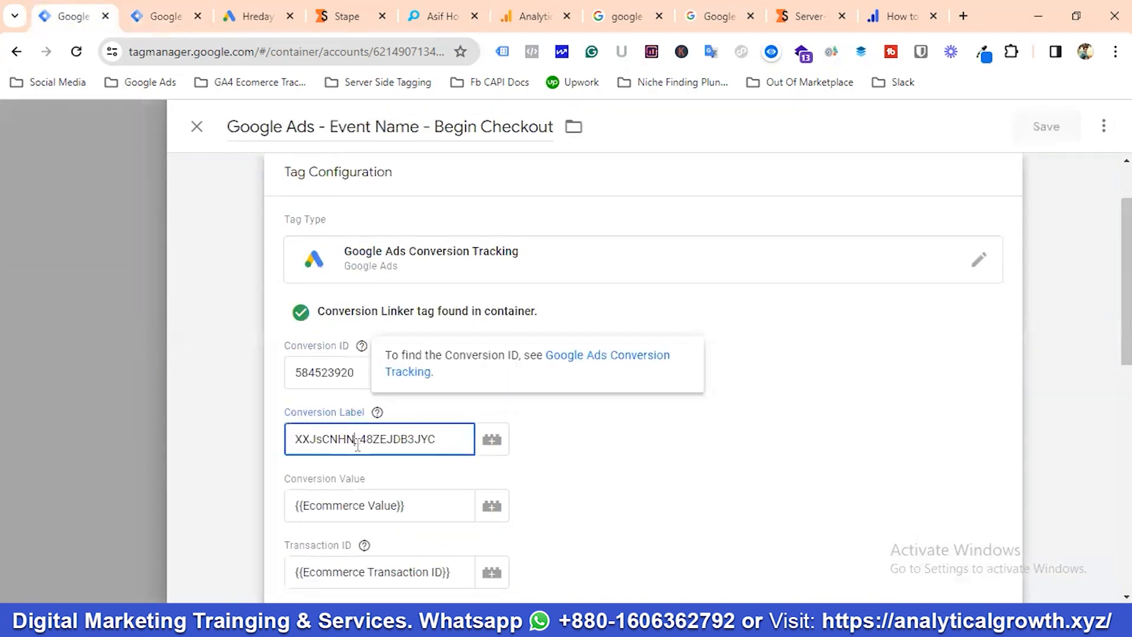
{"action": "key", "text": "ctrl+a"}
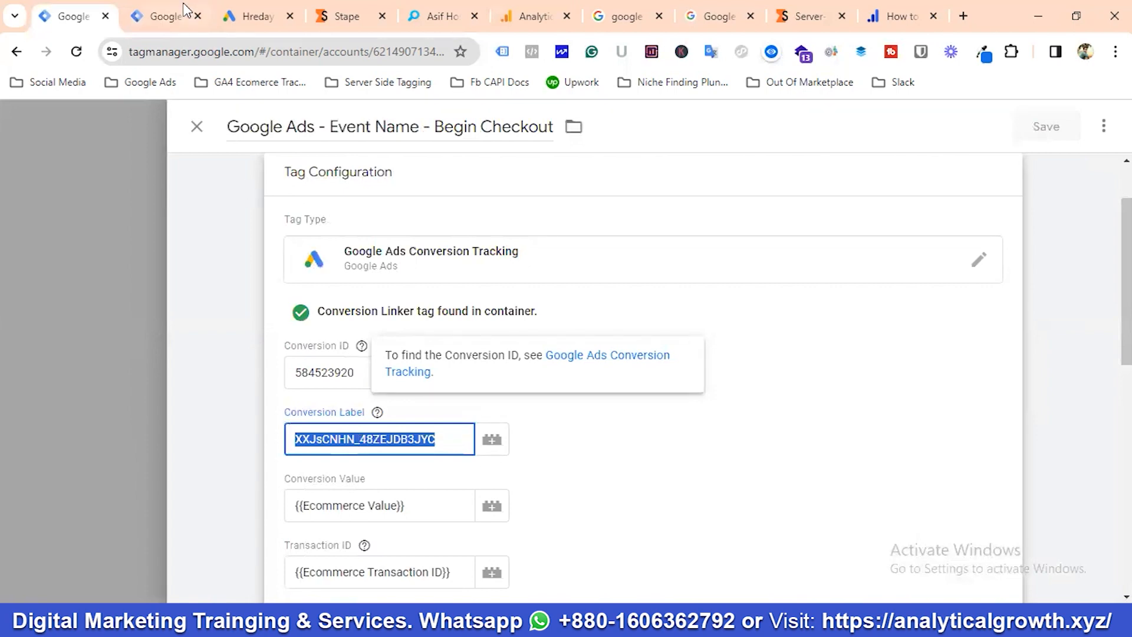
{"action": "left_click", "coordinate": [147, 2]}
{"action": "left_click", "coordinate": [411, 383]}
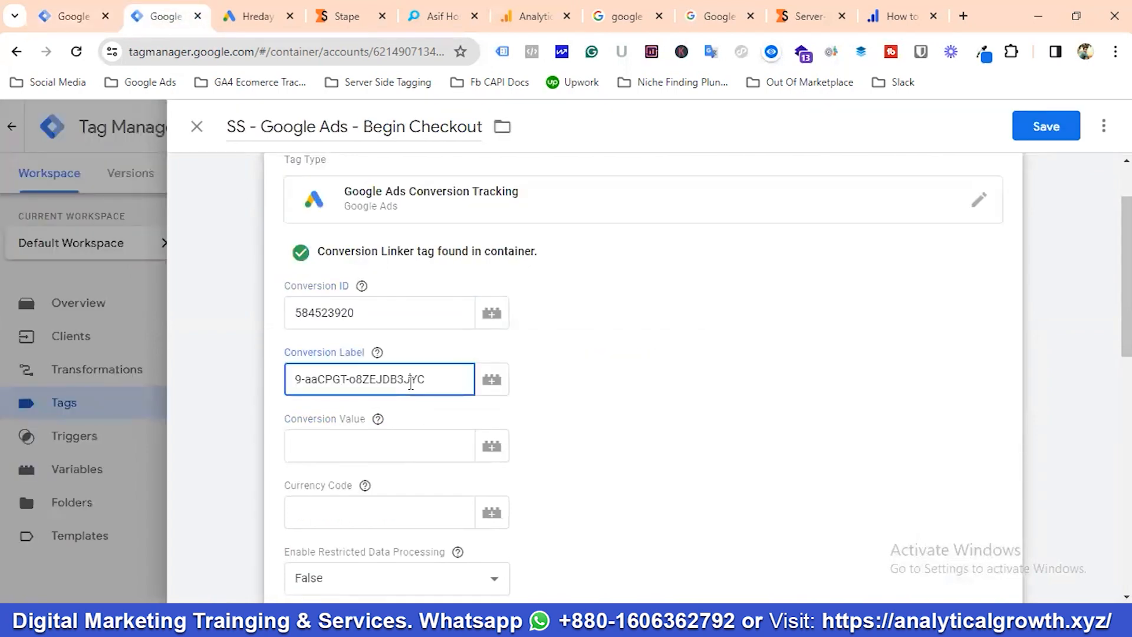
{"action": "key", "text": "ctrl+a"}
{"action": "key", "text": "ctrl+v"}
{"action": "left_click", "coordinate": [582, 383]}
Step: Remove the Add To Cart Trigger from the firing triggers of the "SS - Google Ads - Begin Checkout" tag
{"action": "scroll", "coordinate": [582, 380], "scroll_direction": "down", "scroll_amount": 2}
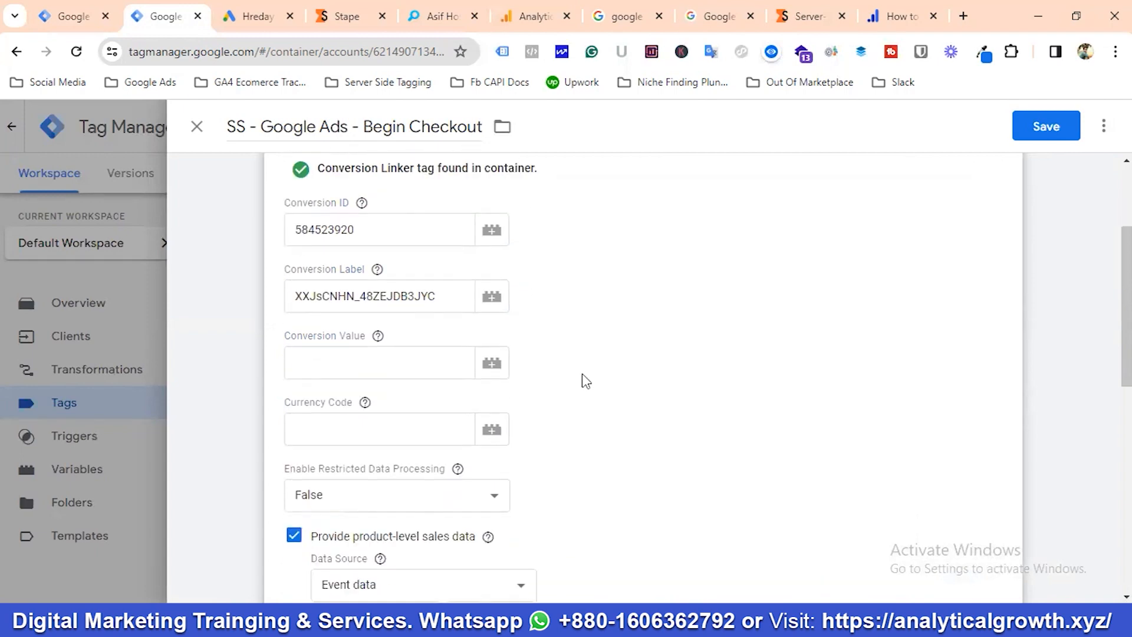
{"action": "scroll", "coordinate": [531, 371], "scroll_direction": "down", "scroll_amount": 4}
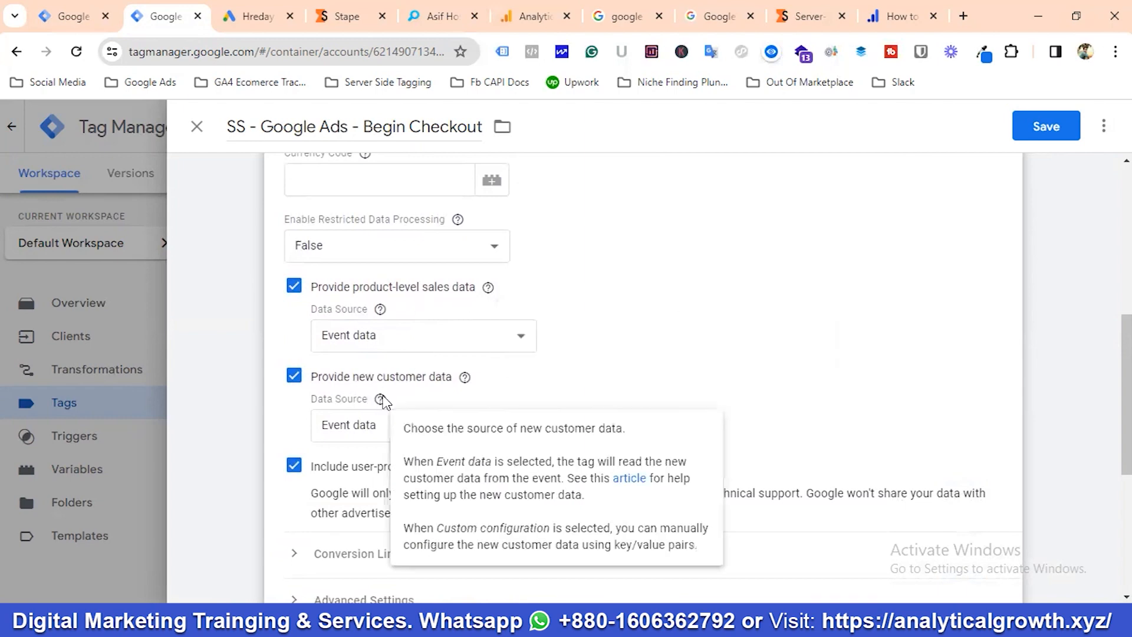
{"action": "scroll", "coordinate": [353, 406], "scroll_direction": "down", "scroll_amount": 3}
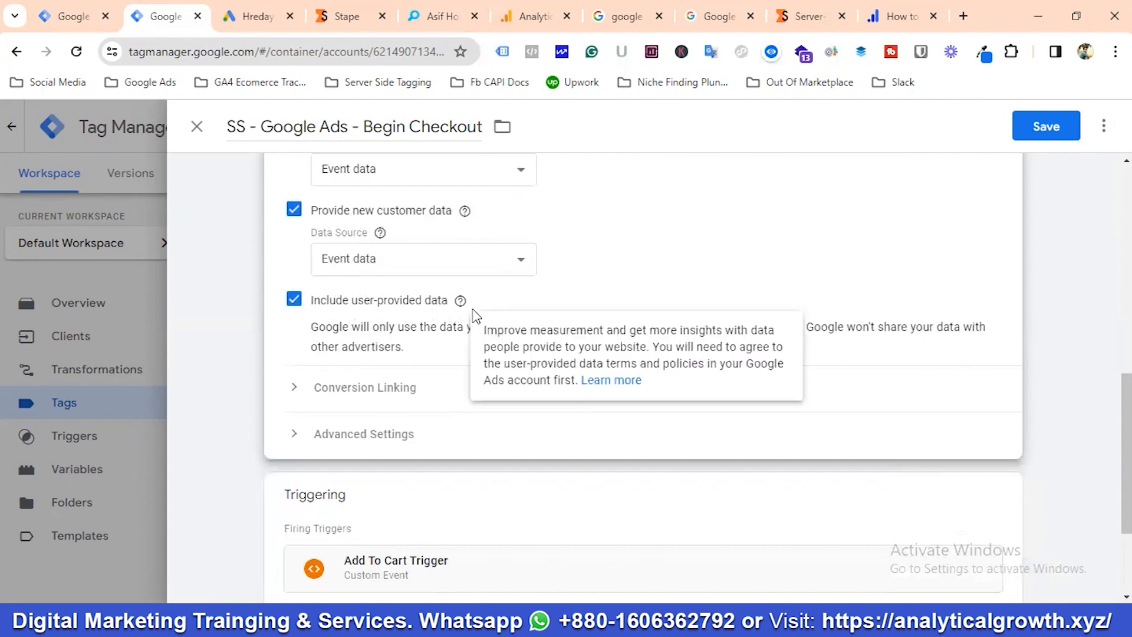
{"action": "scroll", "coordinate": [404, 409], "scroll_direction": "down", "scroll_amount": 3}
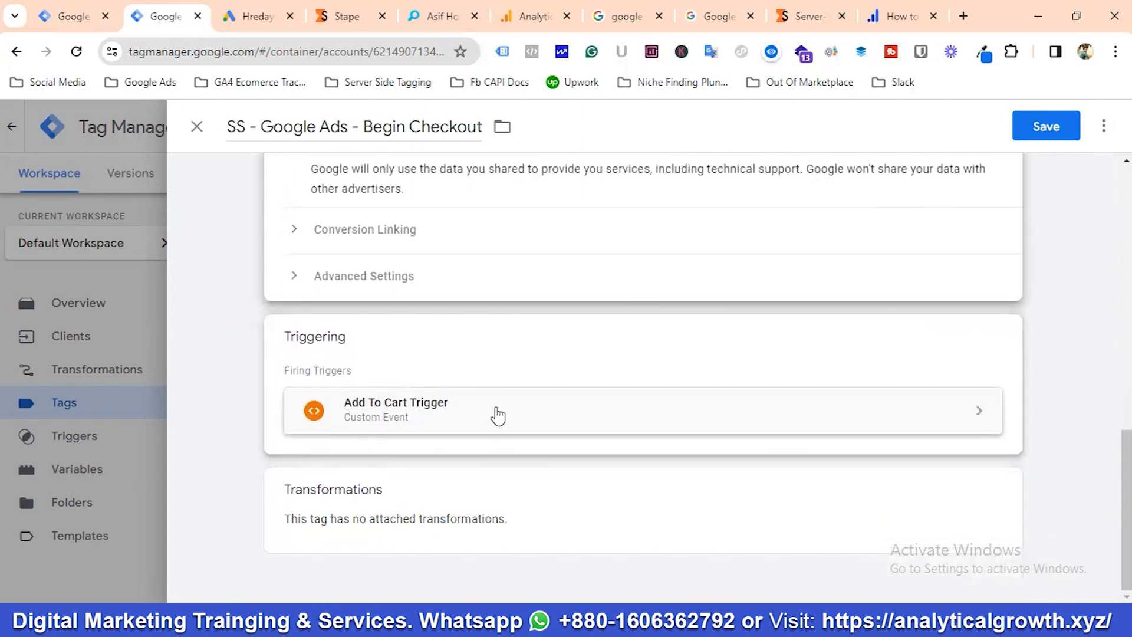
{"action": "left_click", "coordinate": [998, 341]}
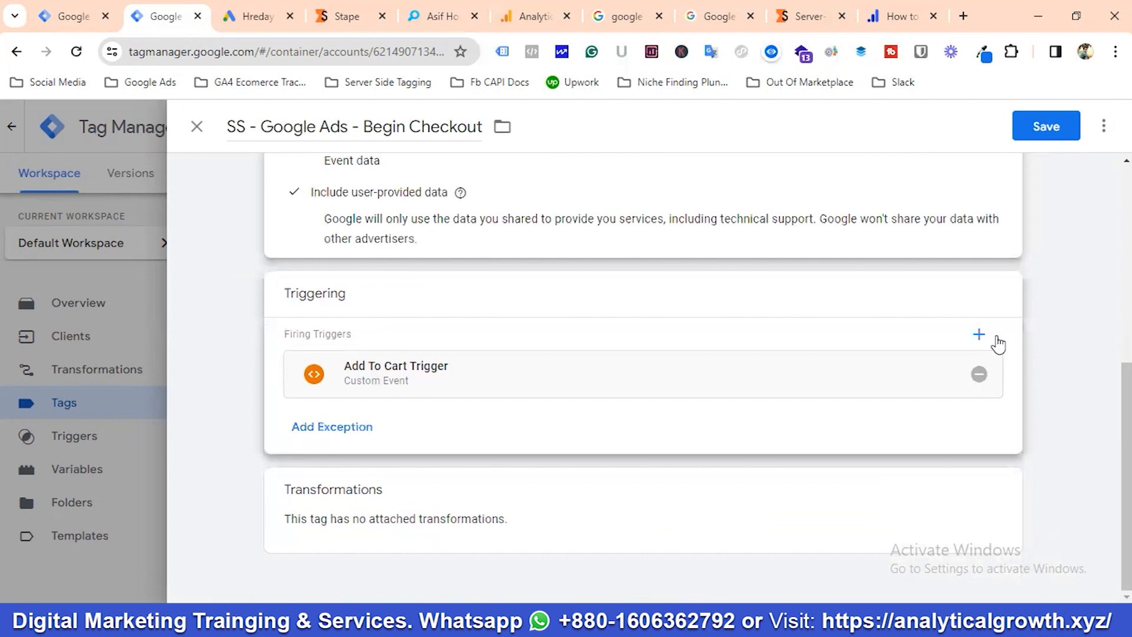
{"action": "left_click", "coordinate": [981, 379]}
Step: Start a new firing trigger for the server-side Begin Checkout tag and name it "Begin Checkout Trigger"
{"action": "left_click", "coordinate": [672, 356]}
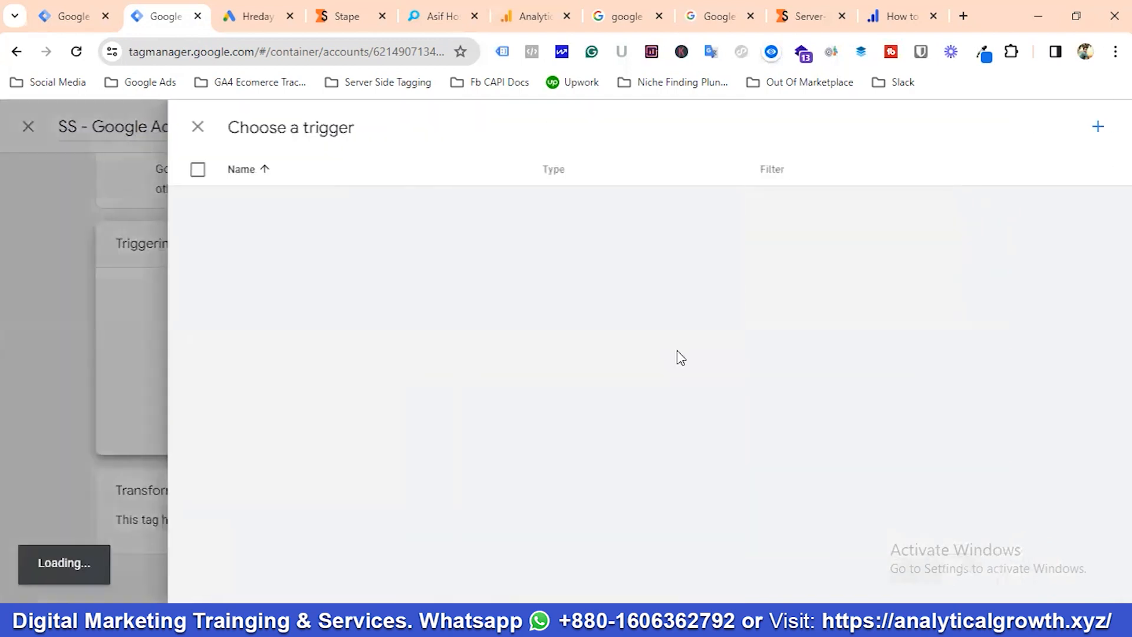
{"action": "left_click", "coordinate": [1095, 139]}
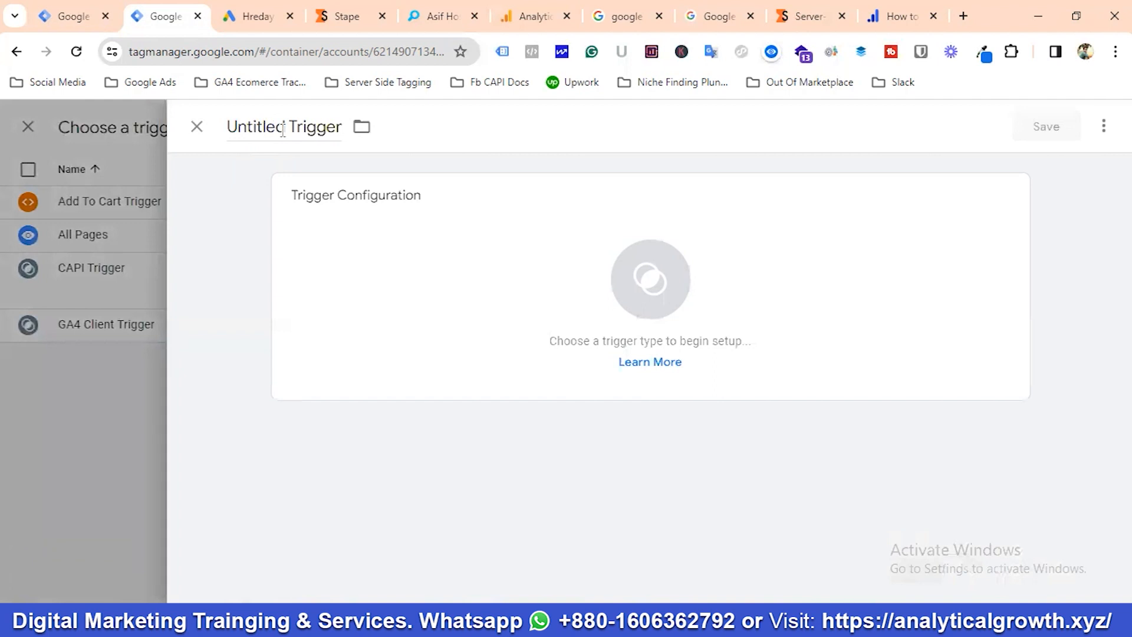
{"action": "left_click", "coordinate": [286, 131]}
{"action": "key", "text": "BackSpace"}
{"action": "key", "text": "BackSpace"}
{"action": "key", "text": "BackSpace"}
{"action": "key", "text": "BackSpace"}
{"action": "key", "text": "BackSpace"}
{"action": "key", "text": "BackSpace"}
{"action": "key", "text": "BackSpace"}
{"action": "key", "text": "BackSpace"}
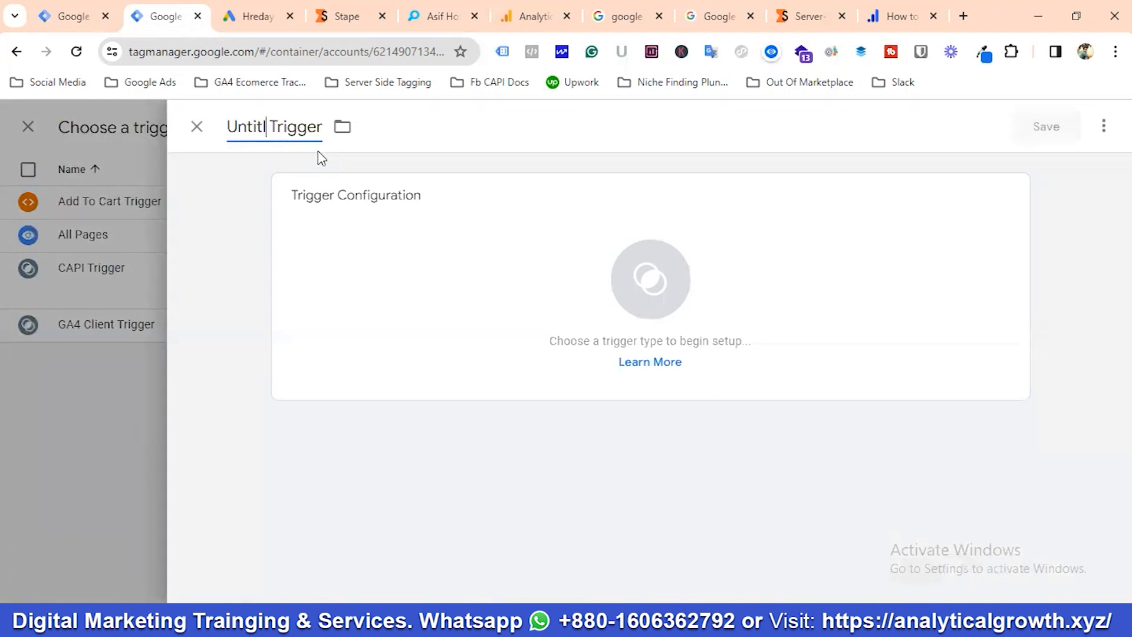
{"action": "type", "text": "Begin"}
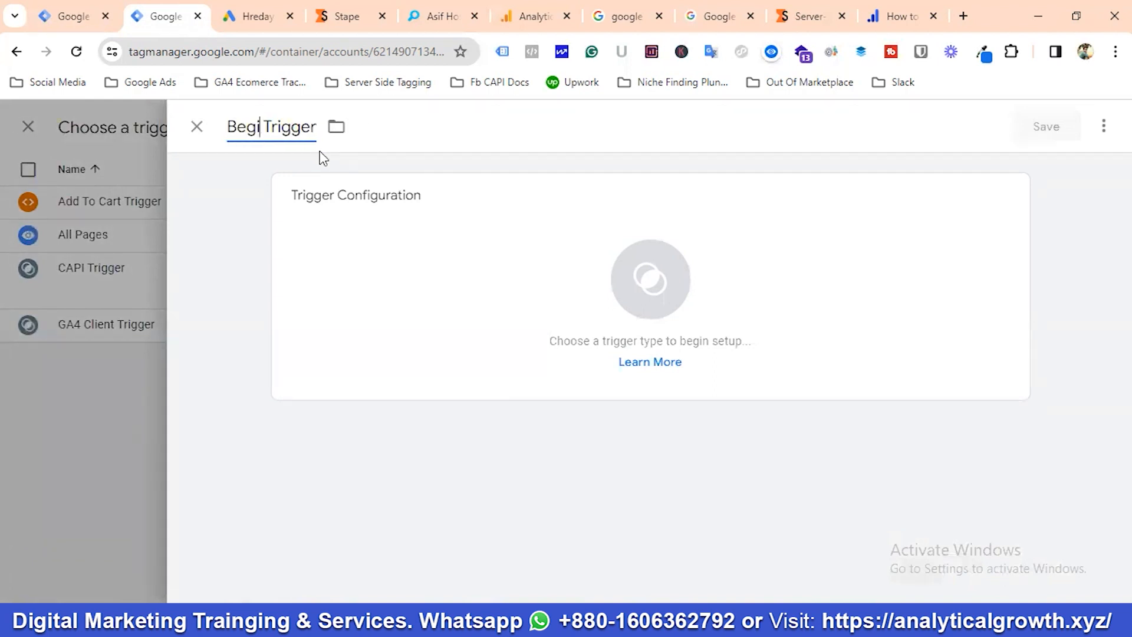
{"action": "type", "text": " C"}
{"action": "type", "text": "ckout T"}
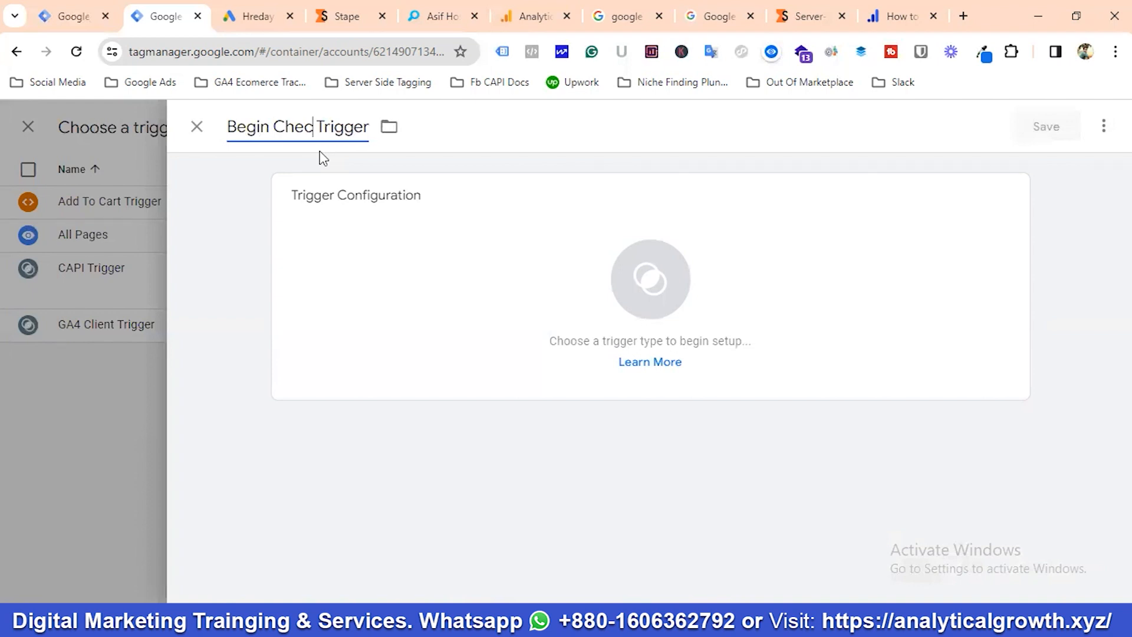
{"action": "type", "text": "r"}
{"action": "key", "text": "BackSpace"}
{"action": "key", "text": "BackSpace"}
{"action": "key", "text": "BackSpace"}
Step: Make the Begin Checkout Trigger a Custom Event and start entering its event name
{"action": "left_click", "coordinate": [607, 278]}
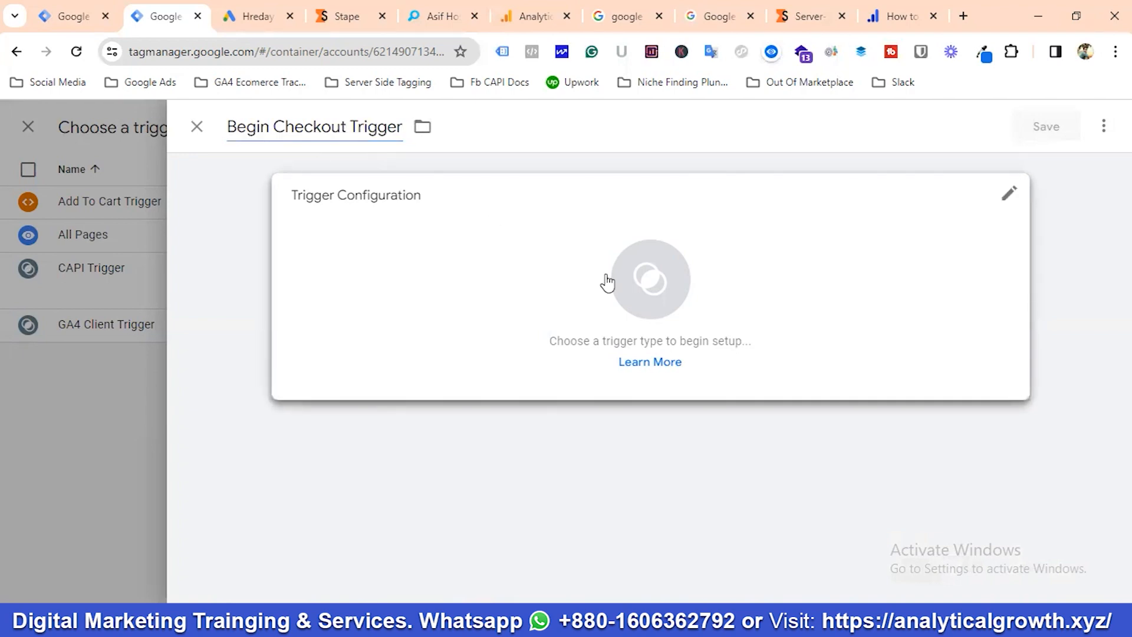
{"action": "left_click", "coordinate": [693, 222]}
{"action": "left_click", "coordinate": [317, 356]}
Step: Open the web container's Checkout Trigger from its Google Ads Begin Checkout tag and select its event name
{"action": "left_click", "coordinate": [62, 9]}
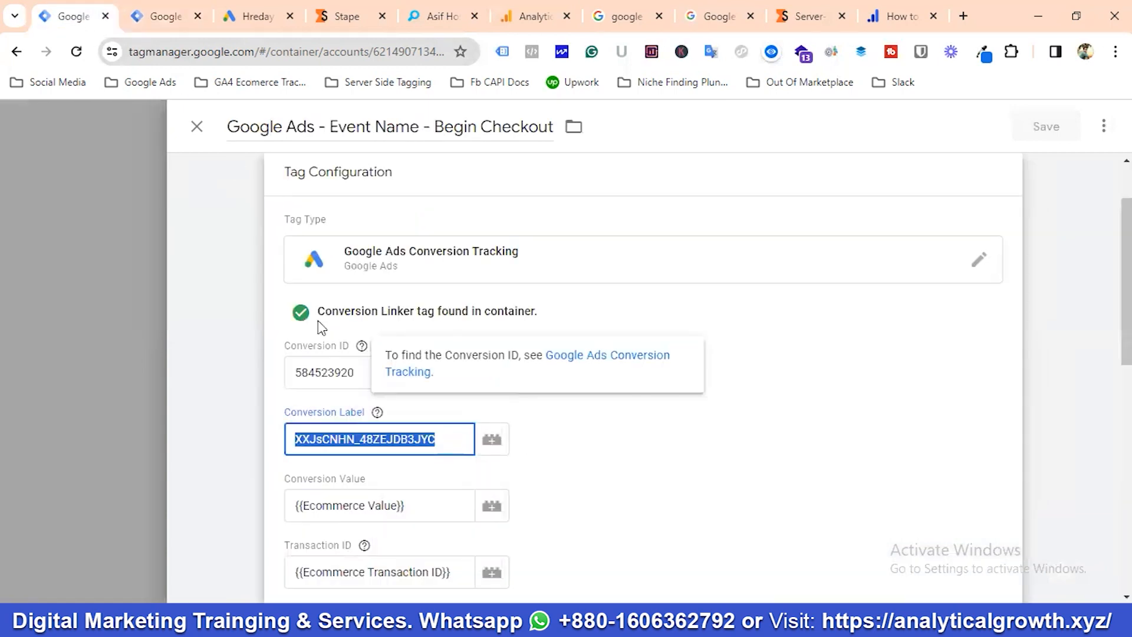
{"action": "scroll", "coordinate": [493, 346], "scroll_direction": "down", "scroll_amount": 3}
{"action": "scroll", "coordinate": [494, 346], "scroll_direction": "down", "scroll_amount": 6}
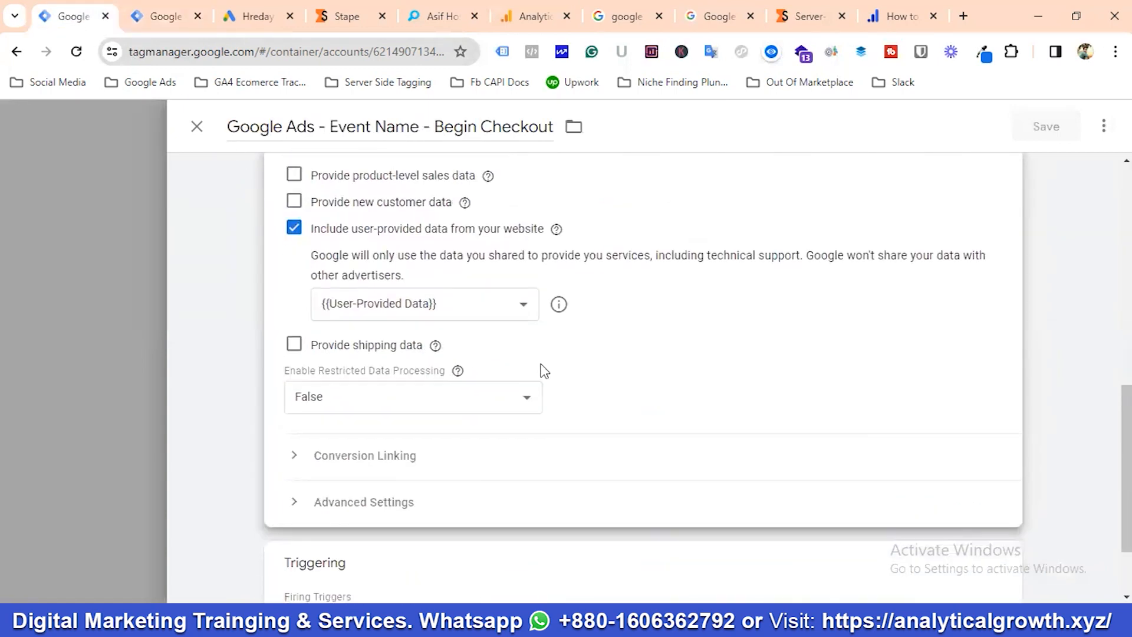
{"action": "left_click", "coordinate": [384, 541]}
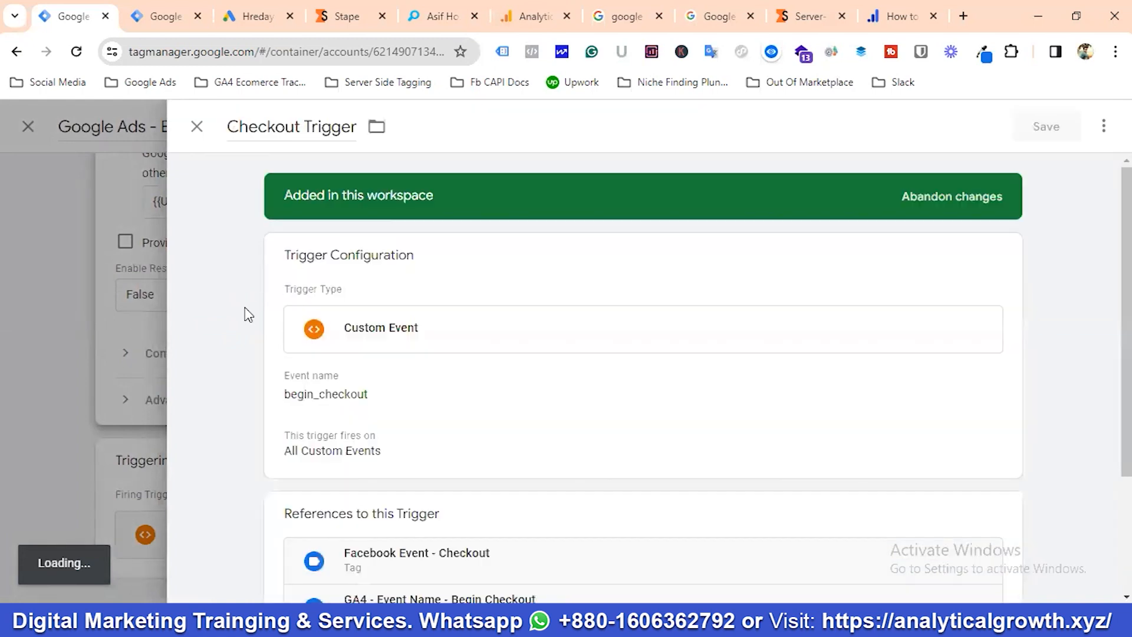
{"action": "left_click", "coordinate": [339, 405]}
{"action": "left_click", "coordinate": [349, 414]}
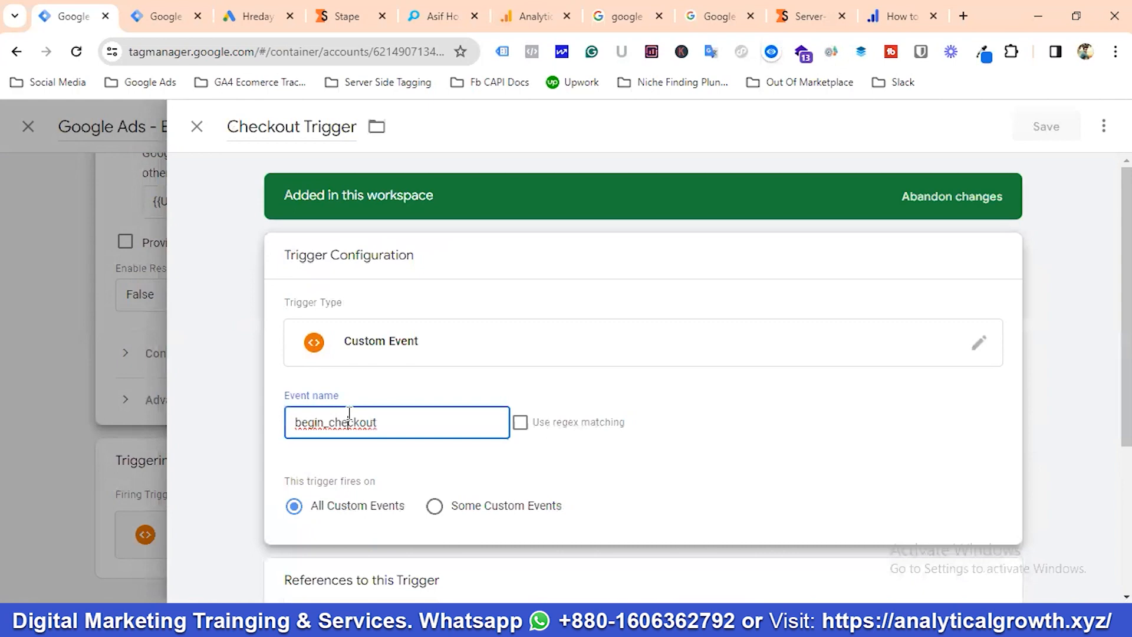
{"action": "double_click", "coordinate": [350, 416]}
Step: Set the server-side Begin Checkout Trigger's event name to begin_checkout, and save the trigger and its tag
{"action": "left_click", "coordinate": [160, 16]}
{"action": "left_click", "coordinate": [342, 366]}
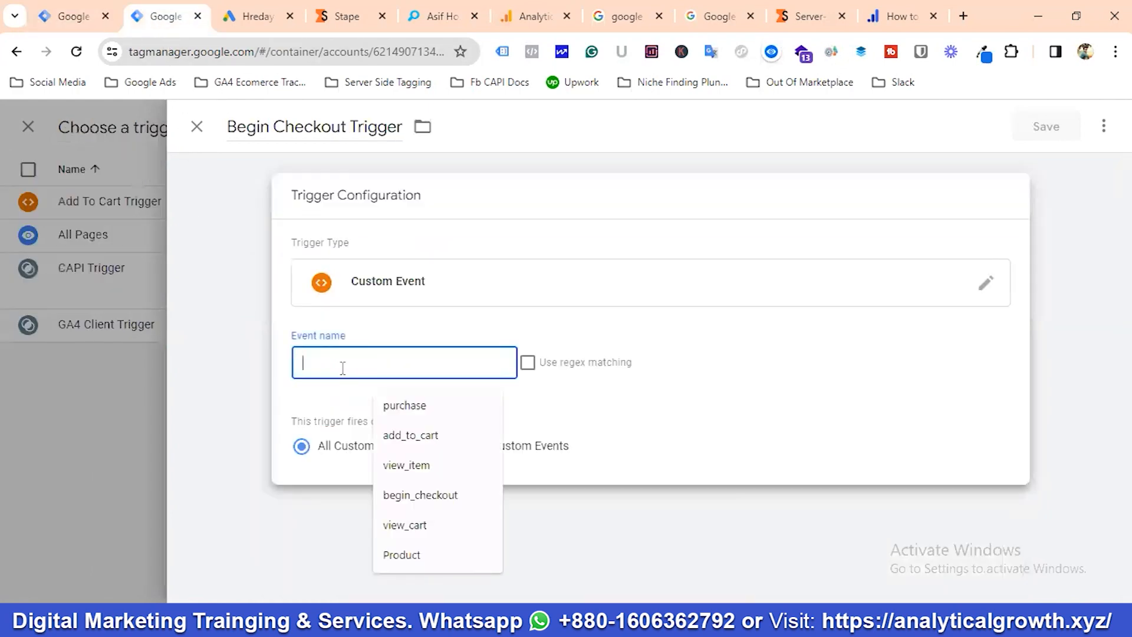
{"action": "left_click", "coordinate": [421, 495]}
{"action": "left_click", "coordinate": [1047, 128]}
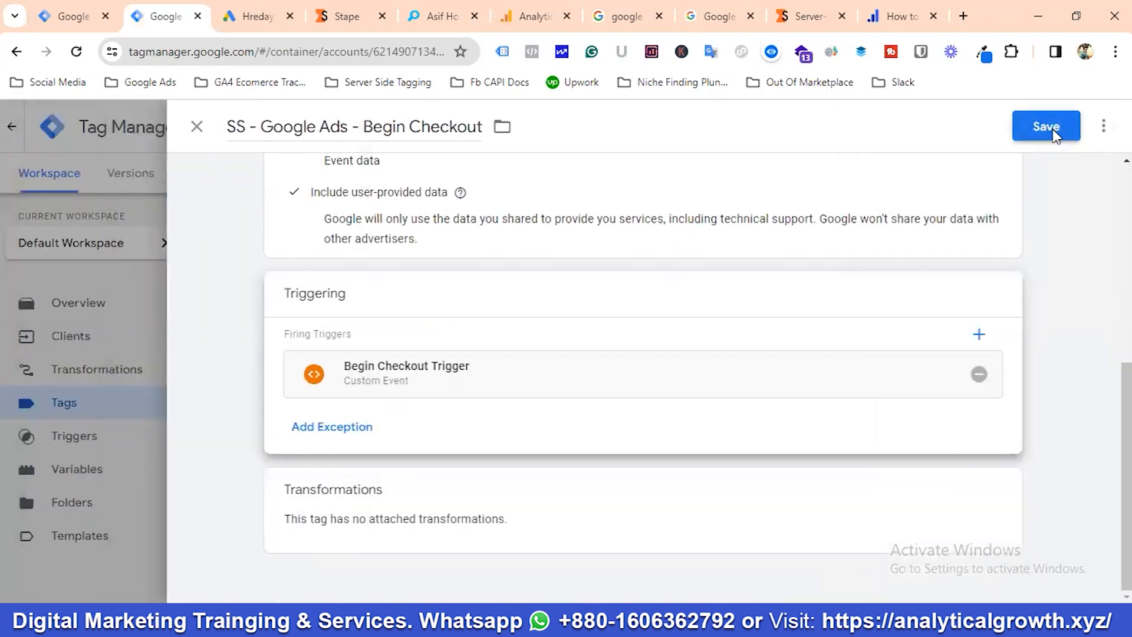
{"action": "left_click", "coordinate": [1054, 132]}
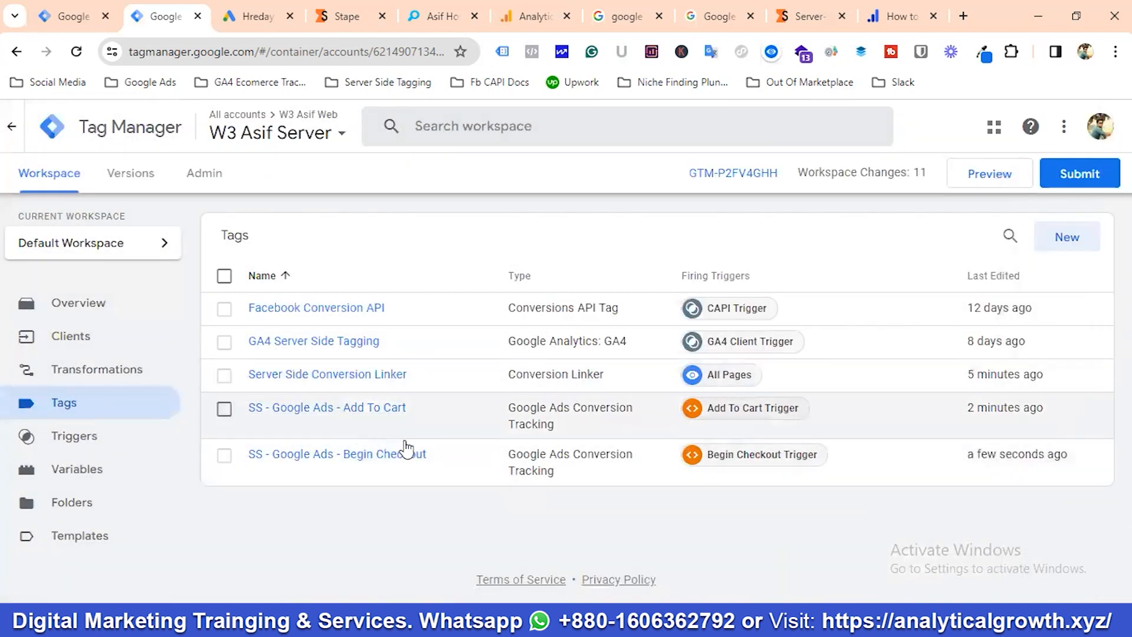
Step: Make a copy of the "SS - Google Ads - Begin Checkout" tag
{"action": "left_click", "coordinate": [349, 456]}
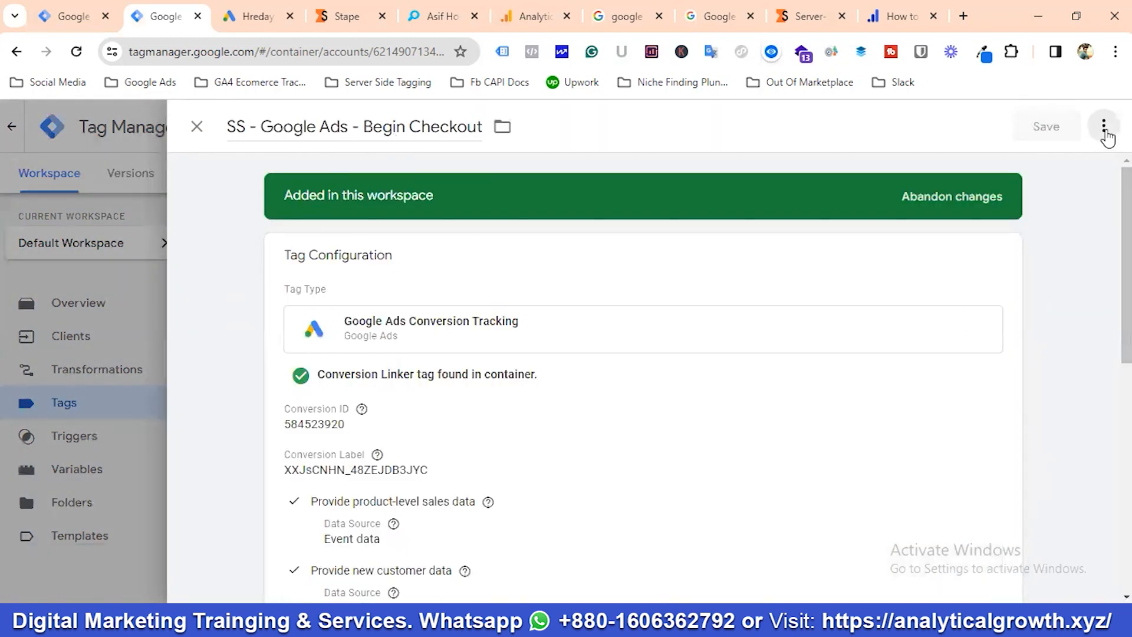
{"action": "left_click", "coordinate": [1104, 127]}
{"action": "left_click", "coordinate": [1048, 165]}
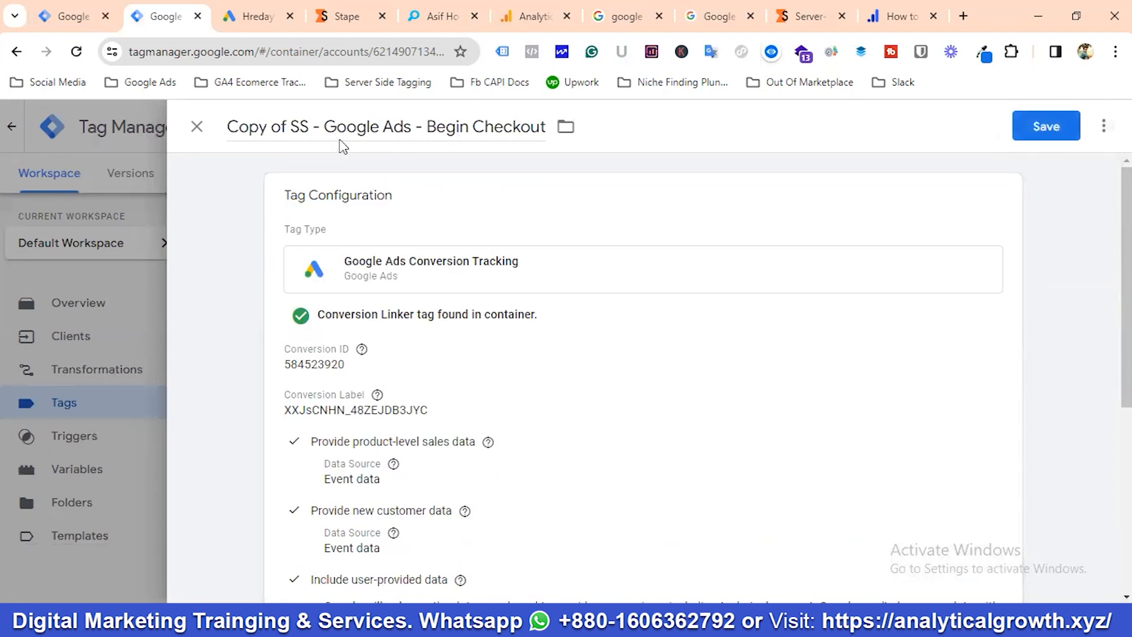
Step: Rename the copied server-side tag as "SS - Google Ads - Purchase"
{"action": "left_click", "coordinate": [291, 128]}
{"action": "key", "text": "BackSpace"}
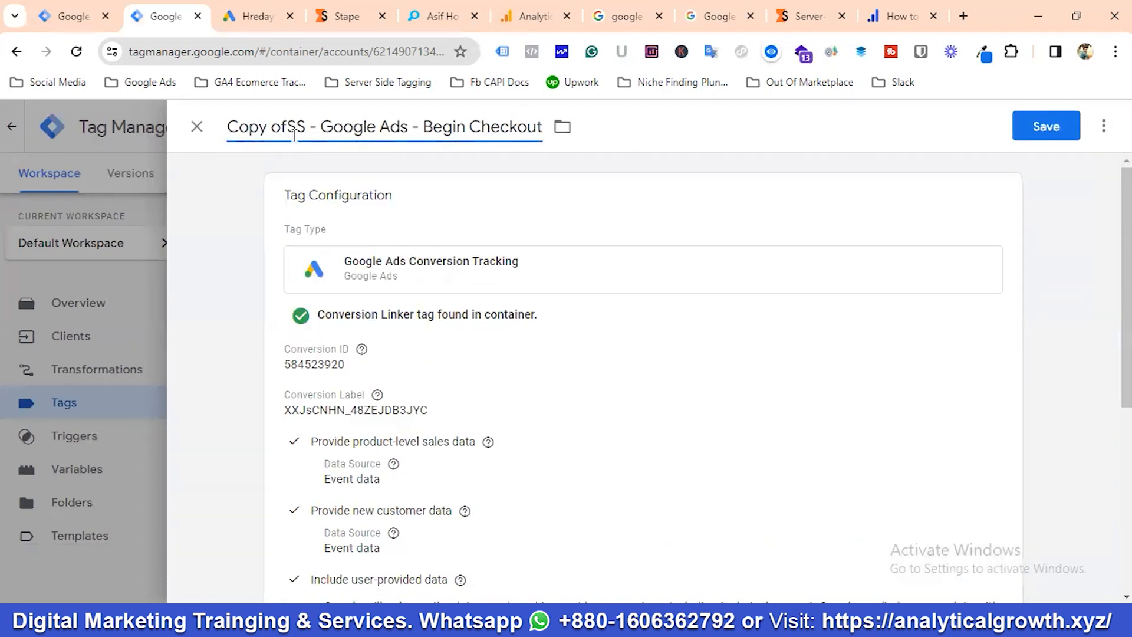
{"action": "key", "text": "BackSpace"}
{"action": "key", "text": "BackSpace"}
{"action": "key", "text": "BackSpace"}
{"action": "key", "text": "BackSpace"}
{"action": "key", "text": "BackSpace"}
{"action": "key", "text": "BackSpace"}
{"action": "key", "text": "BackSpace"}
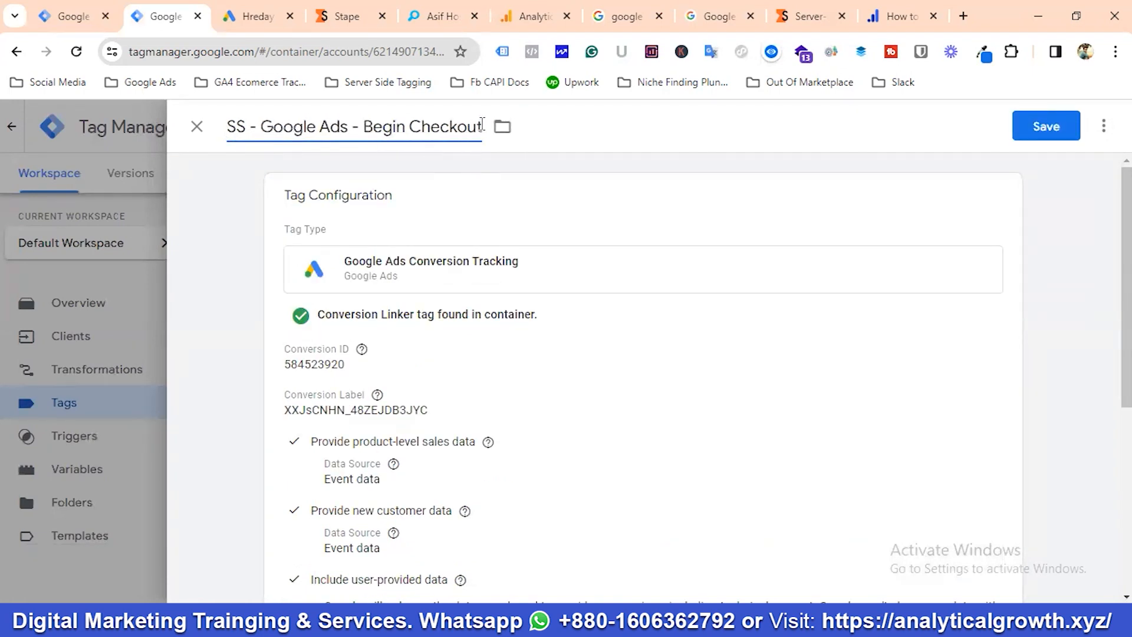
{"action": "key", "text": "BackSpace"}
{"action": "key", "text": "BackSpace"}
{"action": "key", "text": "BackSpace"}
{"action": "key", "text": "BackSpace"}
{"action": "key", "text": "BackSpace"}
{"action": "key", "text": "BackSpace"}
{"action": "key", "text": "BackSpace"}
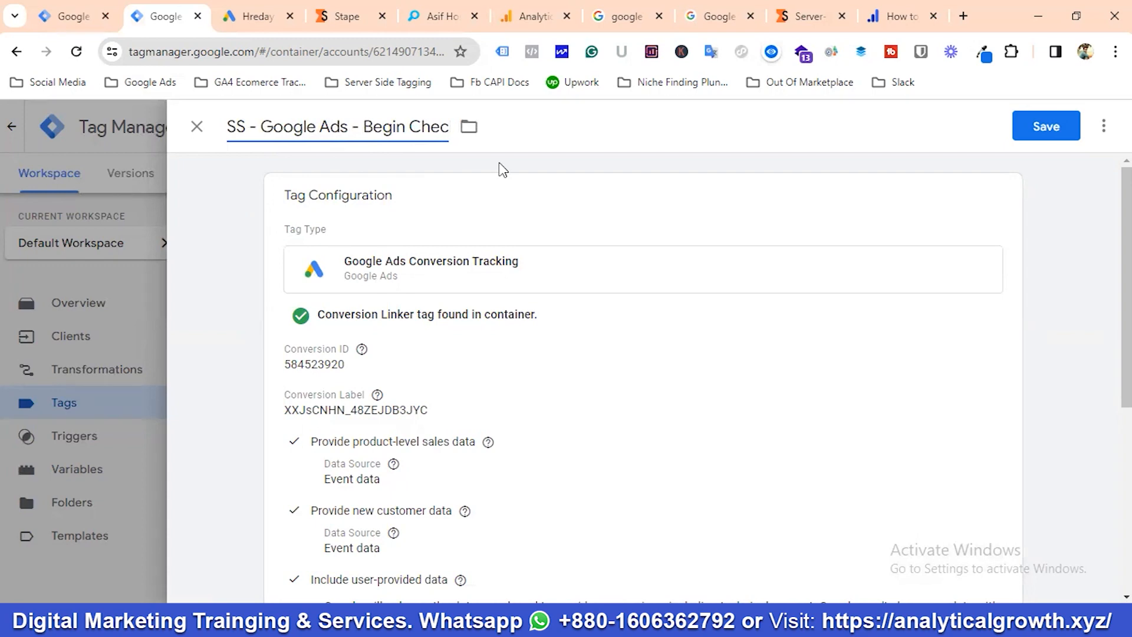
{"action": "key", "text": "BackSpace"}
{"action": "key", "text": "BackSpace"}
{"action": "key", "text": "BackSpace"}
{"action": "key", "text": "BackSpace"}
{"action": "key", "text": "BackSpace"}
{"action": "key", "text": "BackSpace"}
{"action": "key", "text": "BackSpace"}
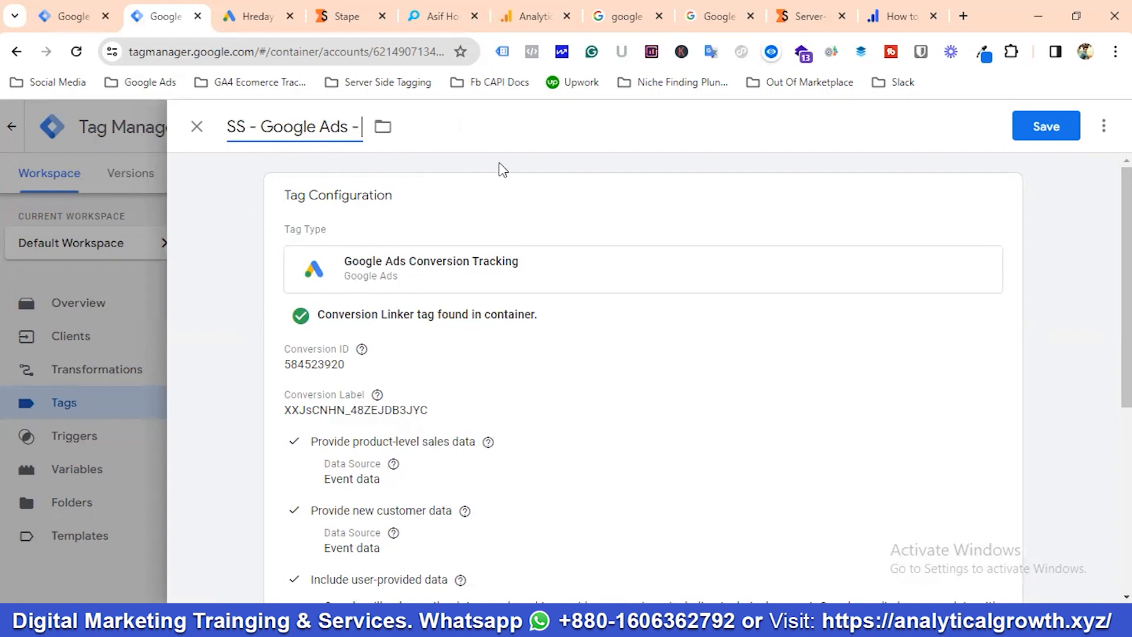
{"action": "type", "text": "Purcha"}
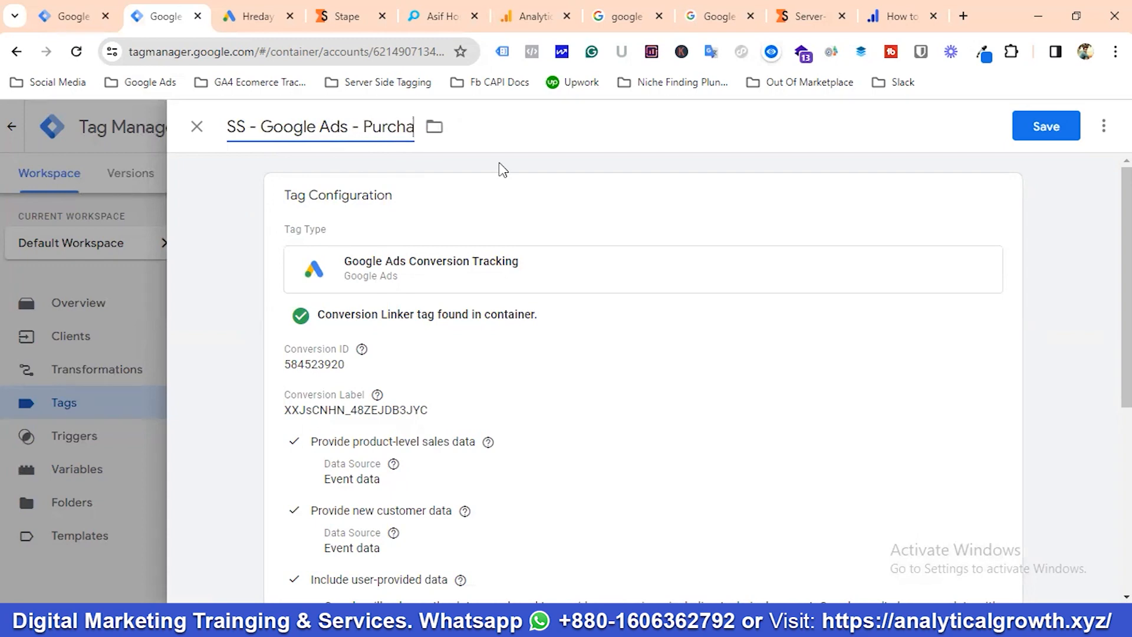
{"action": "type", "text": "se"}
Step: Open the server-side Purchase tag's configuration for editing, and open "Google Ads - Event Name - Purchase" in the web container
{"action": "scroll", "coordinate": [365, 328], "scroll_direction": "down", "scroll_amount": 2}
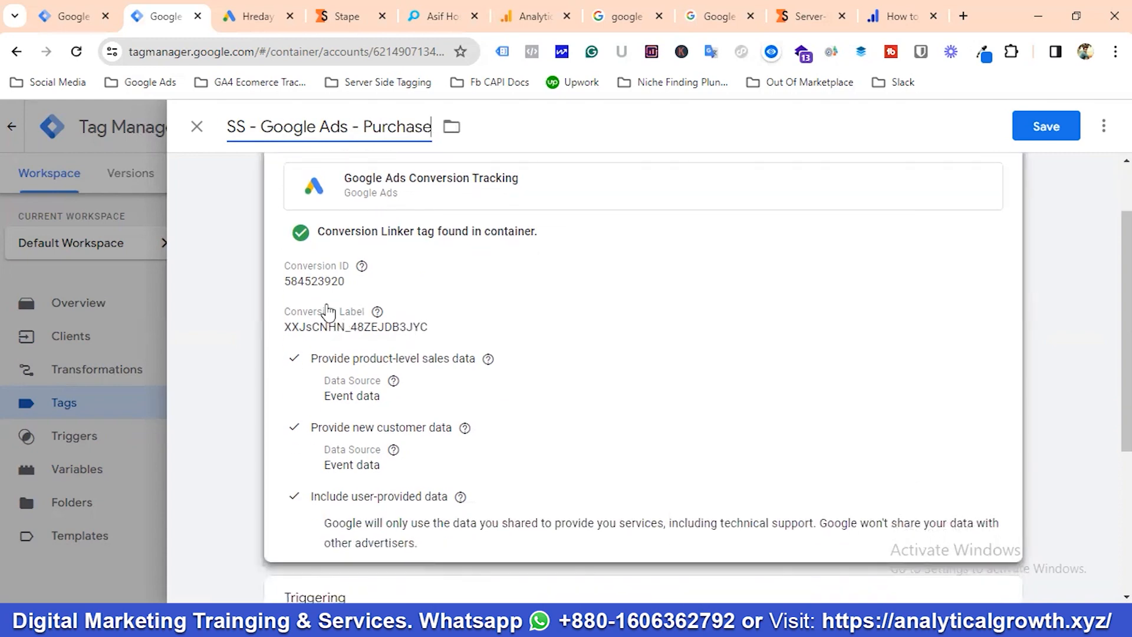
{"action": "left_click", "coordinate": [321, 294]}
{"action": "left_click", "coordinate": [371, 313]}
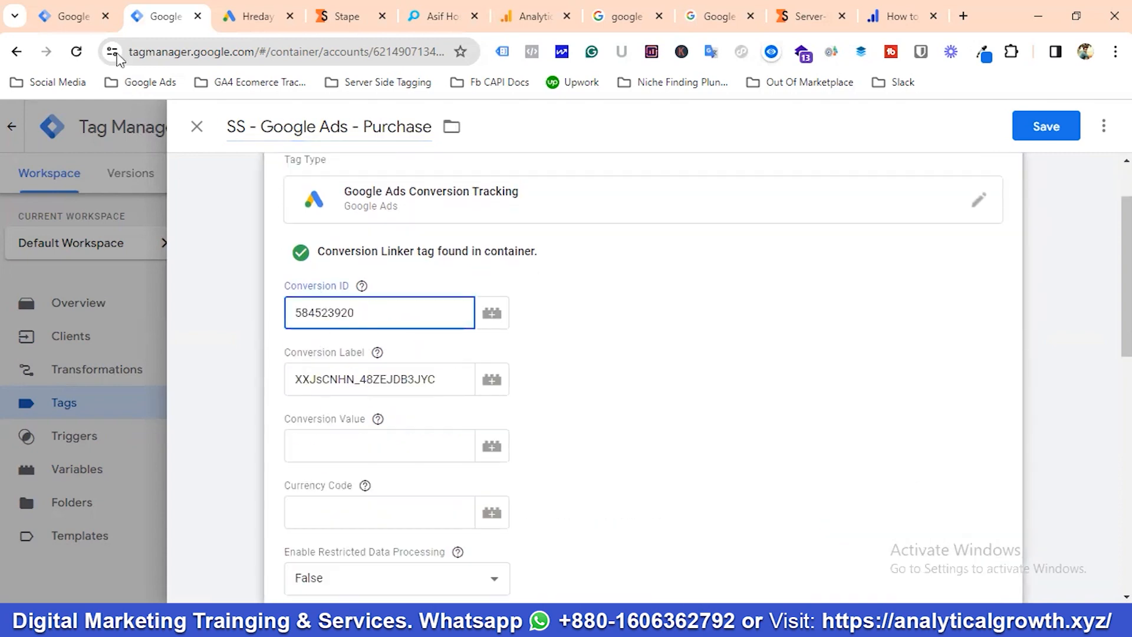
{"action": "left_click", "coordinate": [83, 13]}
{"action": "left_click", "coordinate": [197, 128]}
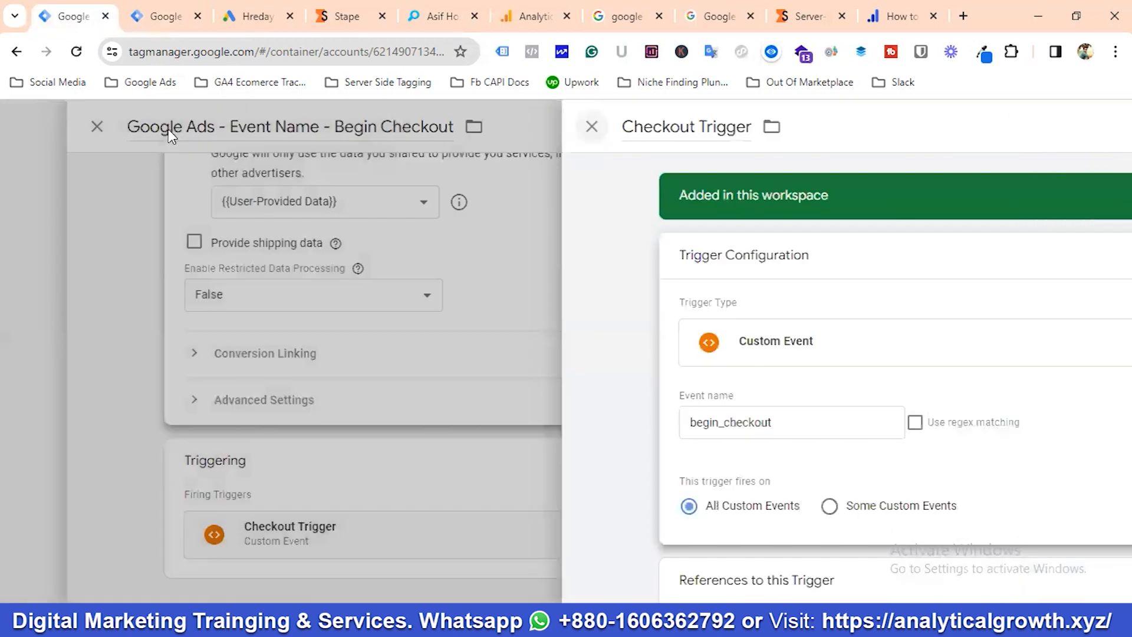
{"action": "left_click", "coordinate": [197, 128]}
{"action": "scroll", "coordinate": [398, 321], "scroll_direction": "down", "scroll_amount": 1}
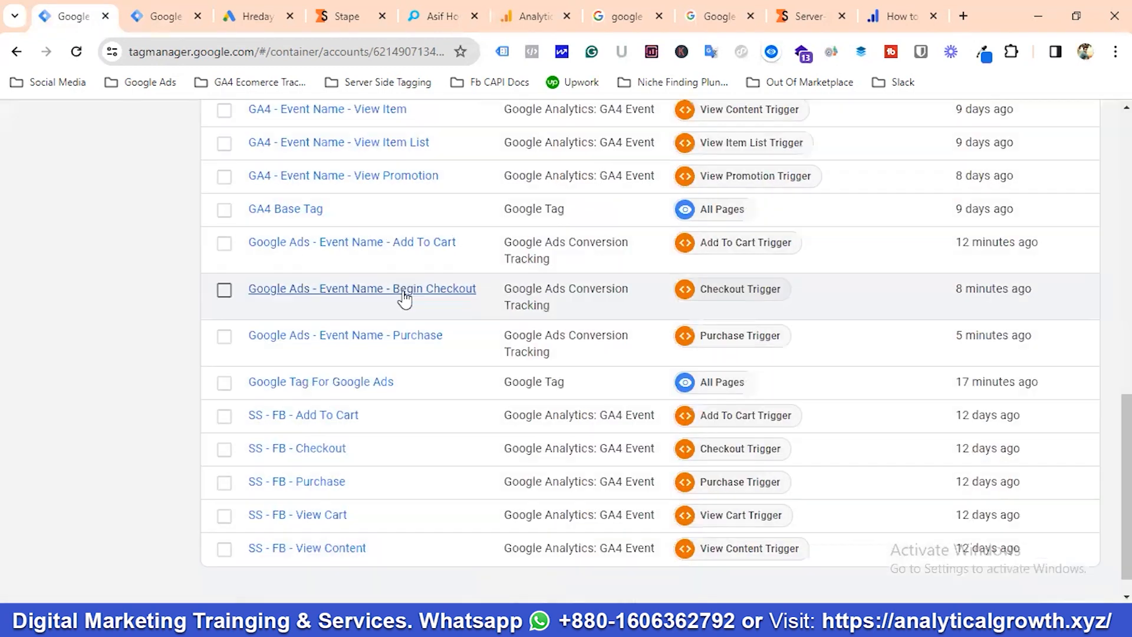
{"action": "left_click", "coordinate": [396, 307]}
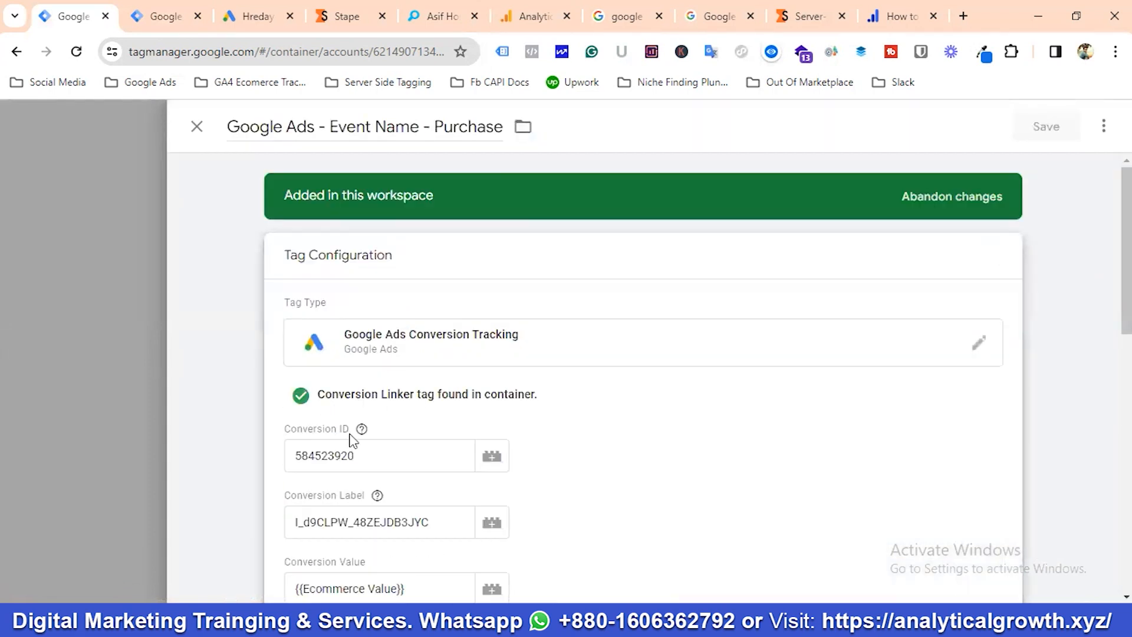
Step: Copy the Conversion ID from the web Purchase tag into the server-side Purchase tag
{"action": "scroll", "coordinate": [354, 413], "scroll_direction": "down", "scroll_amount": 1}
{"action": "left_click", "coordinate": [361, 379]}
{"action": "double_click", "coordinate": [363, 378]}
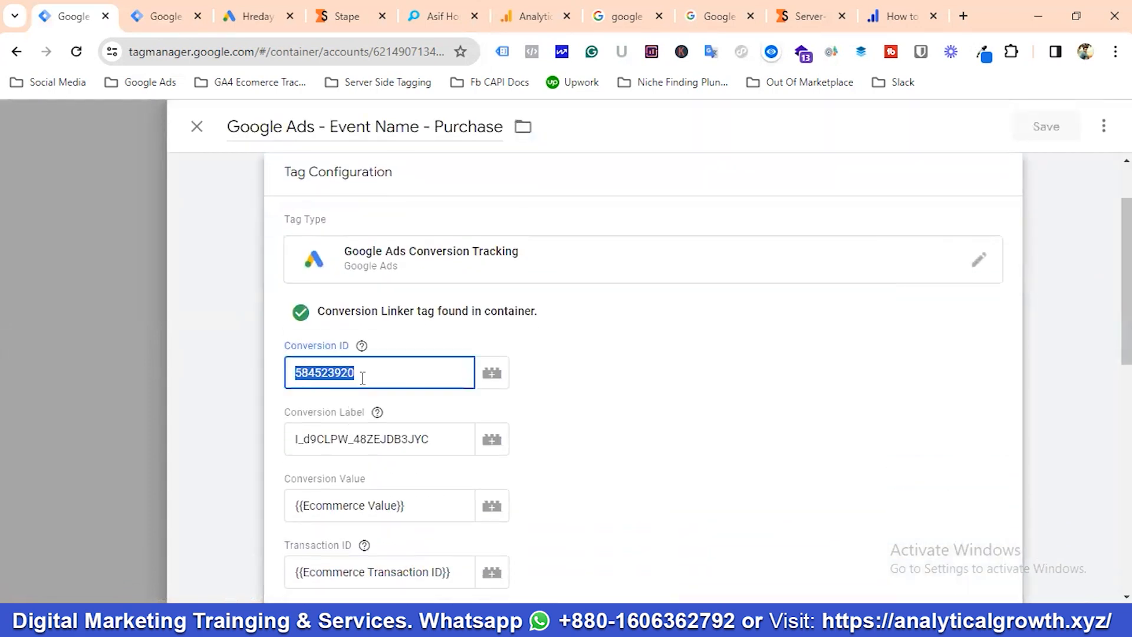
{"action": "left_click", "coordinate": [171, 8]}
{"action": "left_click", "coordinate": [355, 307]}
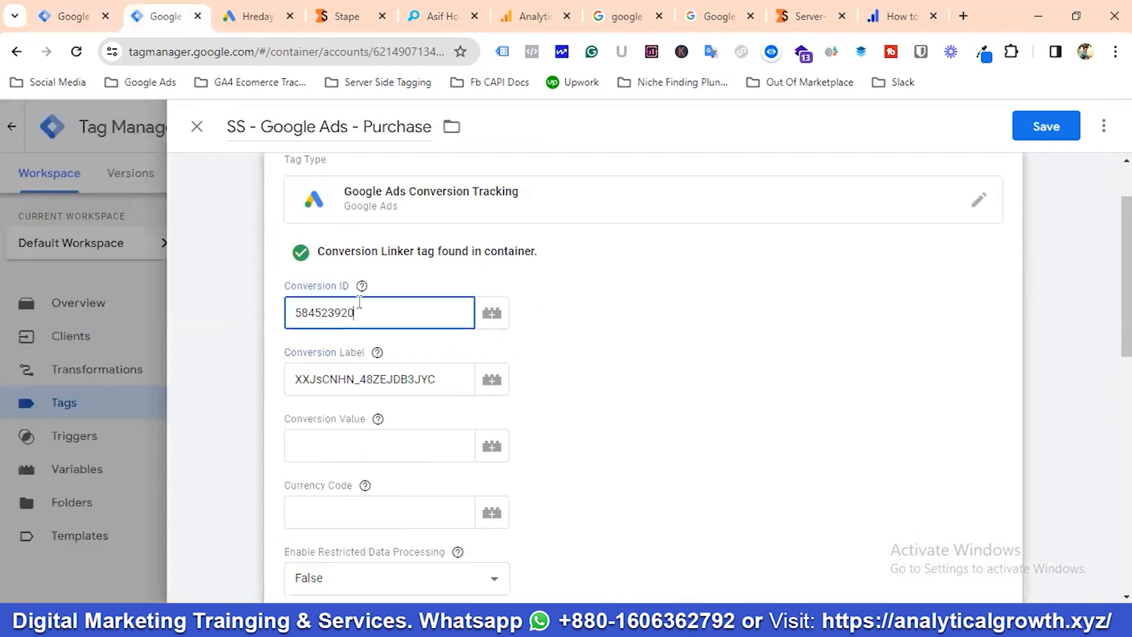
{"action": "double_click", "coordinate": [367, 315]}
Step: Replace the server-side Purchase tag's Conversion Label with "I_d9CLPW_48ZEJDB3JYC", copied from the web Purchase tag
{"action": "left_click", "coordinate": [377, 352]}
{"action": "left_click", "coordinate": [330, 379]}
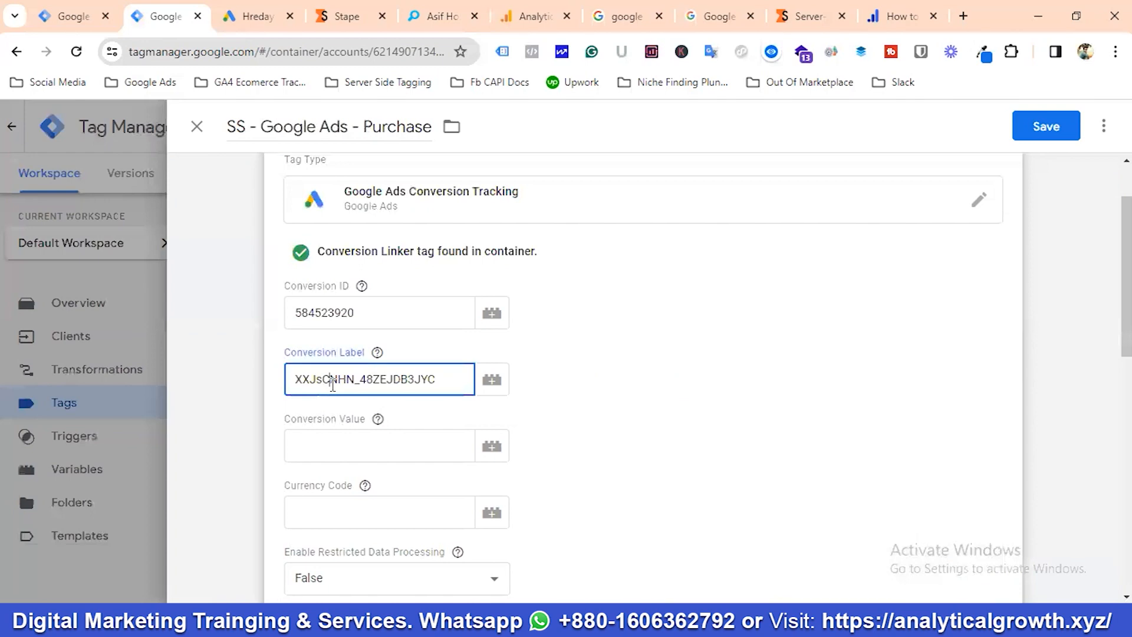
{"action": "left_click", "coordinate": [100, 12]}
{"action": "left_click", "coordinate": [411, 443]}
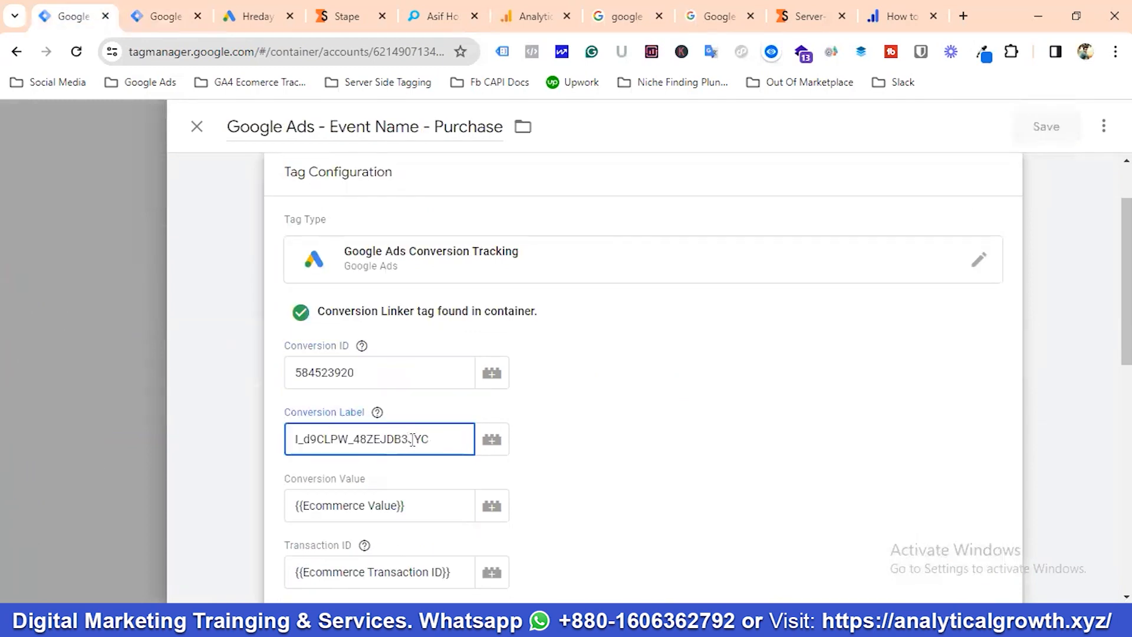
{"action": "double_click", "coordinate": [414, 437]}
{"action": "left_click", "coordinate": [177, 7]}
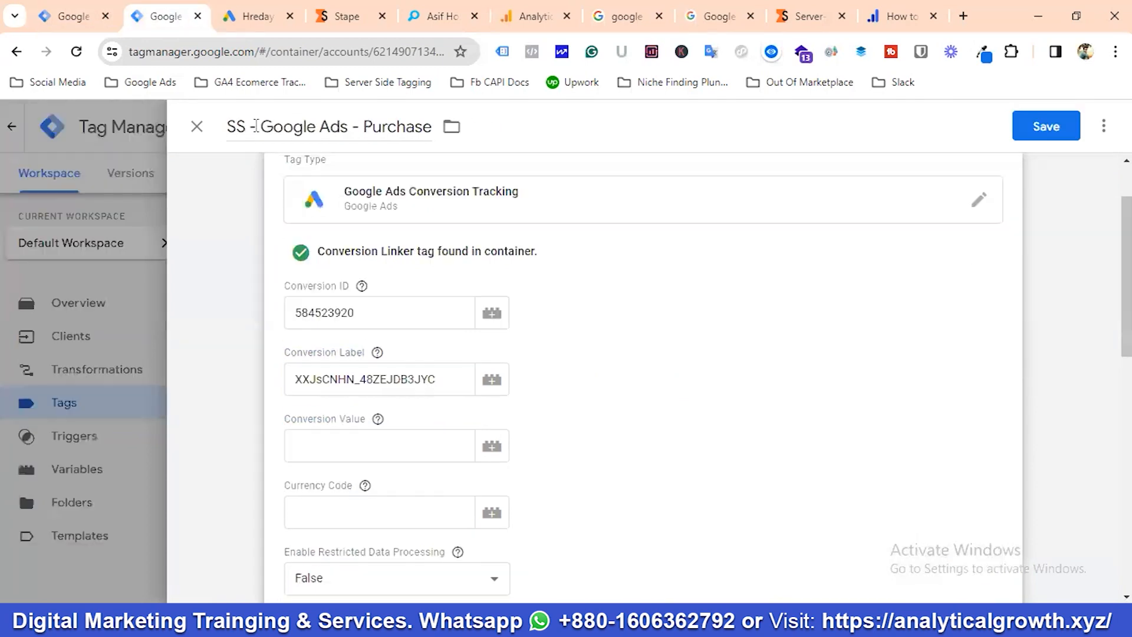
{"action": "left_click", "coordinate": [364, 382]}
{"action": "double_click", "coordinate": [364, 382]}
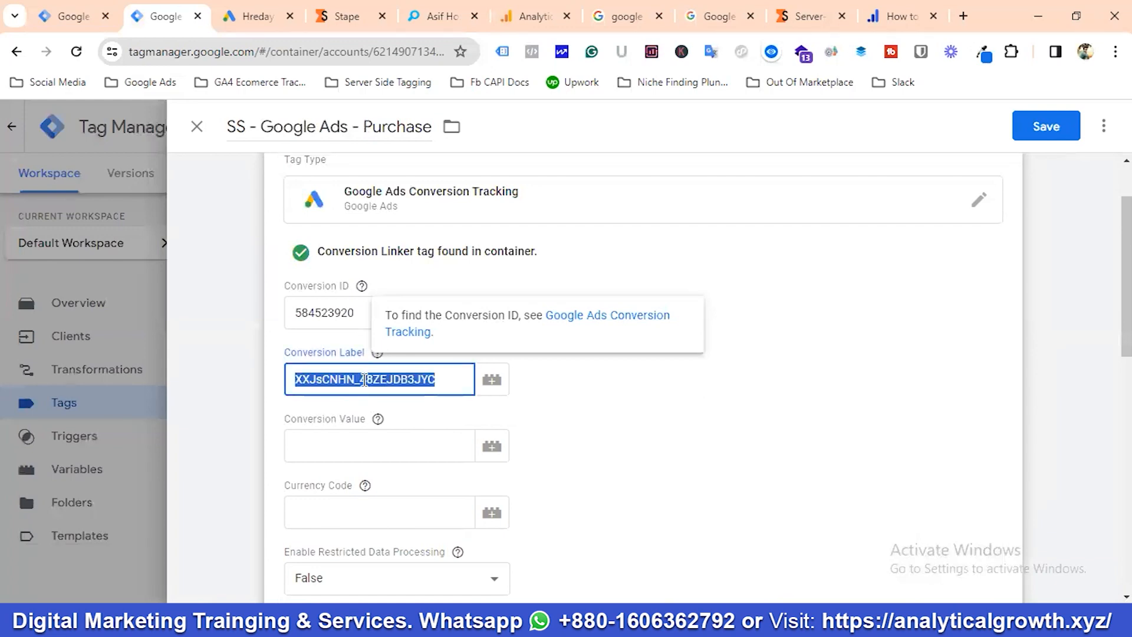
{"action": "key", "text": "ctrl+v"}
{"action": "left_click", "coordinate": [554, 392]}
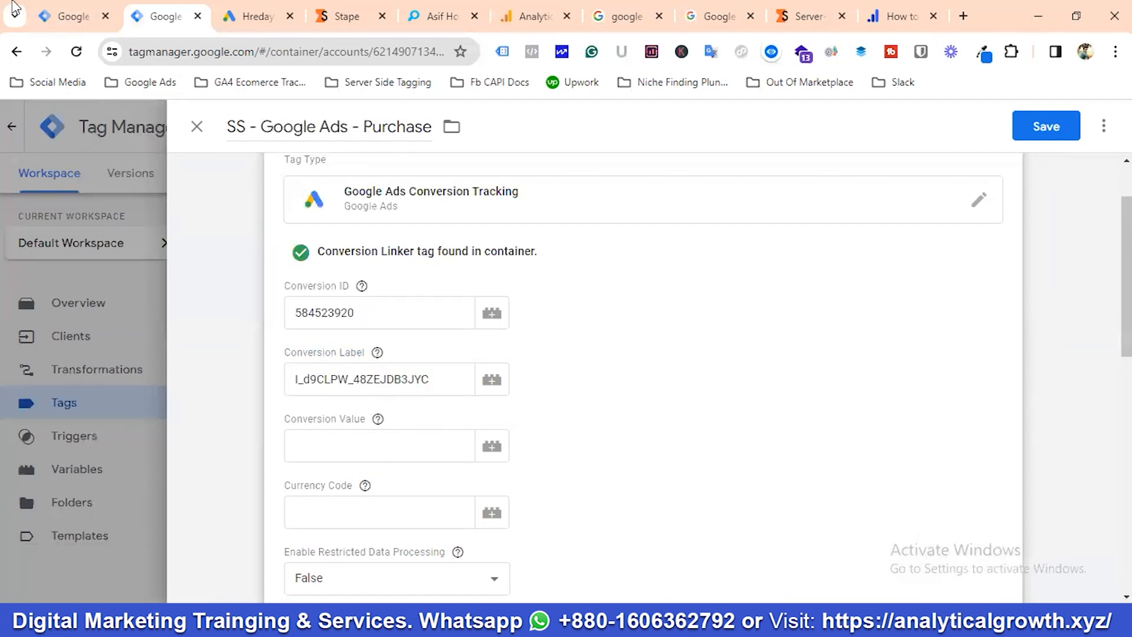
Step: Compare the web Purchase tag's value, transaction and currency fields with the server-side Purchase tag's remaining data settings
{"action": "left_click", "coordinate": [68, 9]}
{"action": "scroll", "coordinate": [401, 413], "scroll_direction": "down", "scroll_amount": 3}
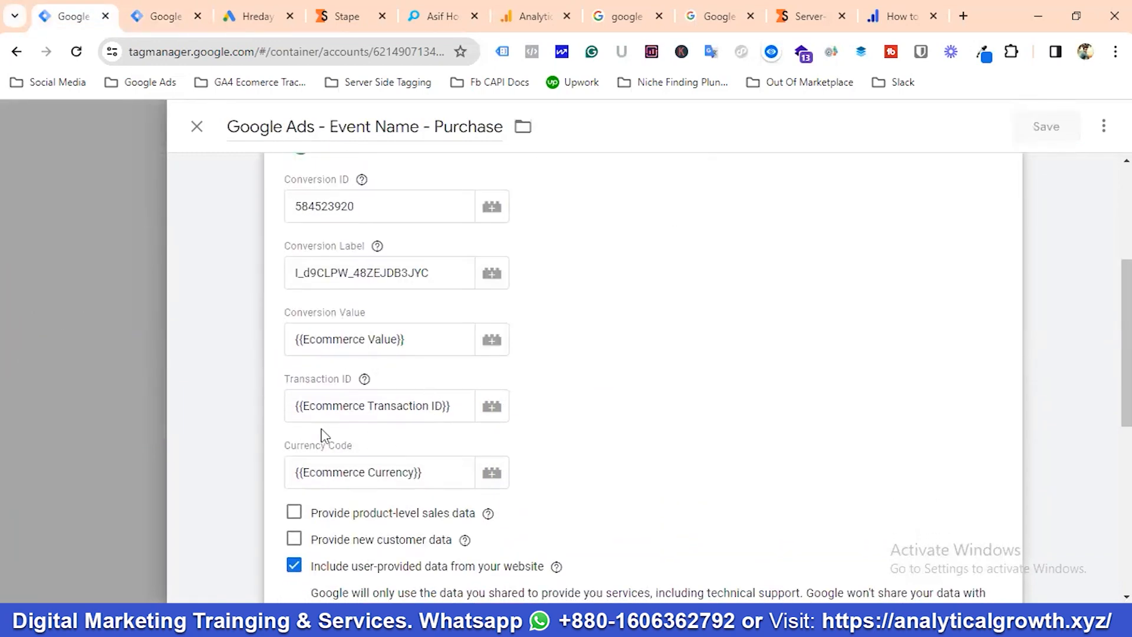
{"action": "left_click", "coordinate": [158, 16]}
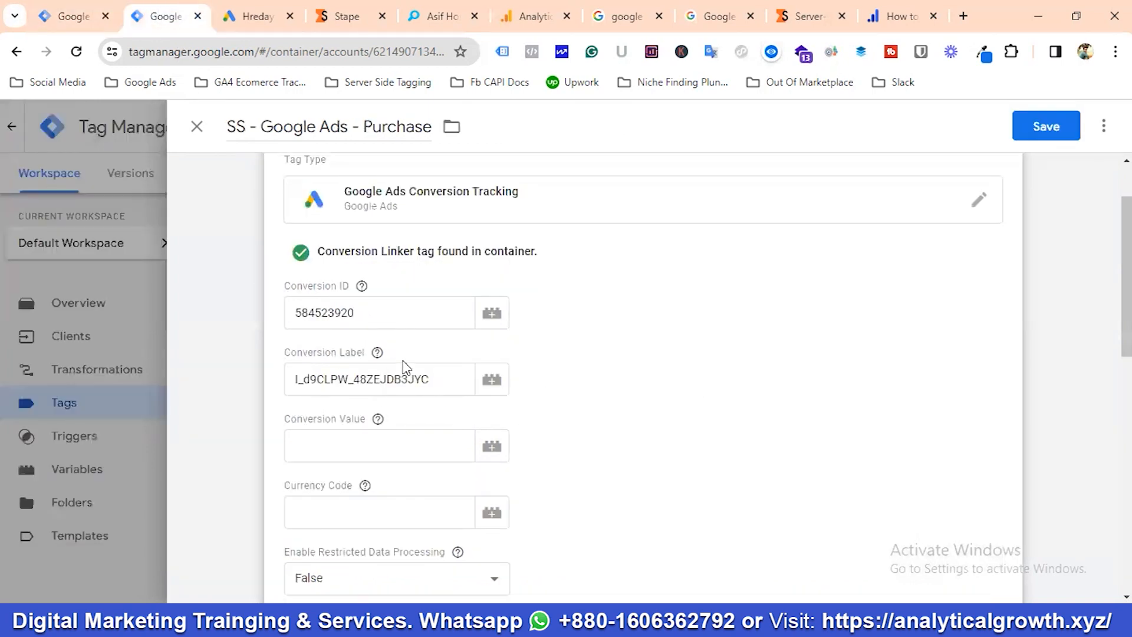
{"action": "scroll", "coordinate": [354, 363], "scroll_direction": "down", "scroll_amount": 2}
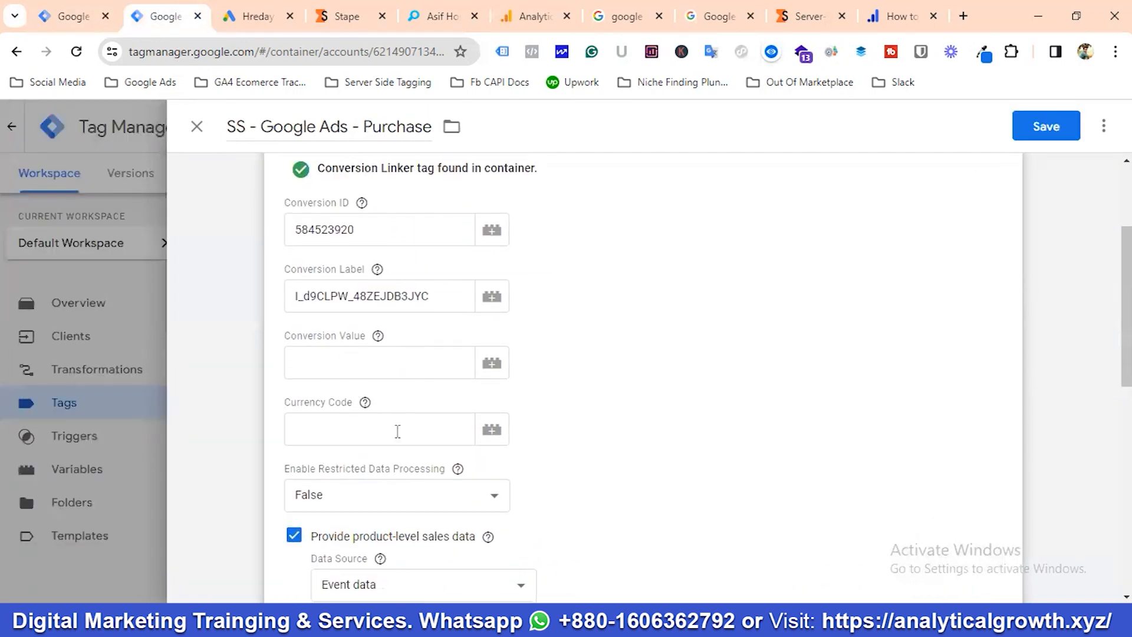
{"action": "scroll", "coordinate": [397, 431], "scroll_direction": "down", "scroll_amount": 3}
{"action": "scroll", "coordinate": [351, 389], "scroll_direction": "up", "scroll_amount": 3}
{"action": "scroll", "coordinate": [340, 426], "scroll_direction": "down", "scroll_amount": 6}
{"action": "scroll", "coordinate": [356, 314], "scroll_direction": "up", "scroll_amount": 2}
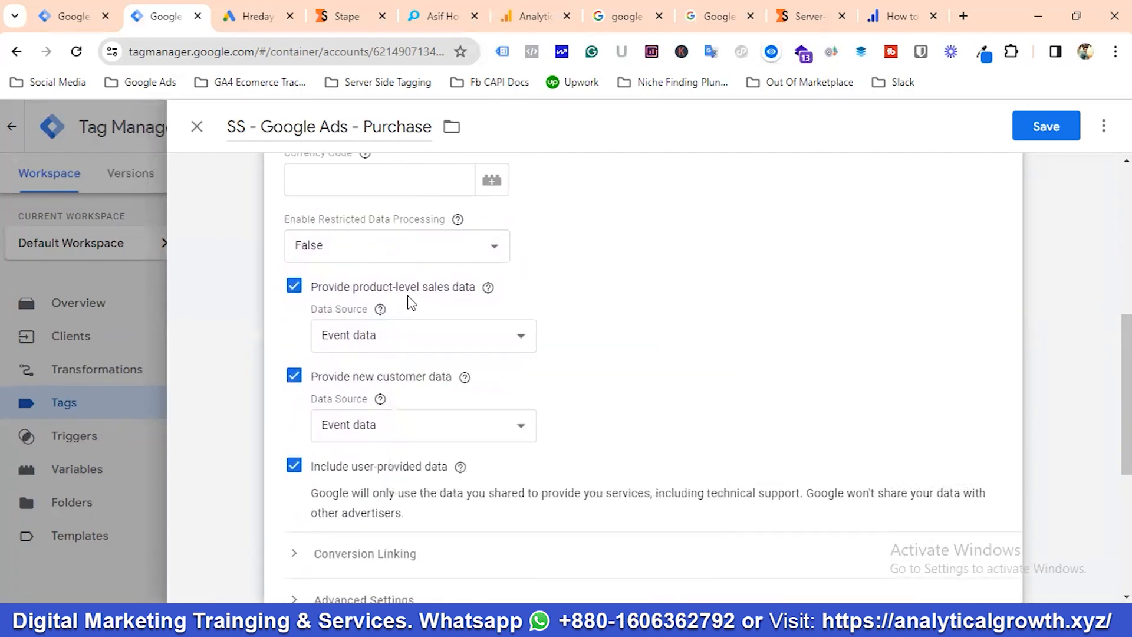
{"action": "scroll", "coordinate": [397, 290], "scroll_direction": "down", "scroll_amount": 2}
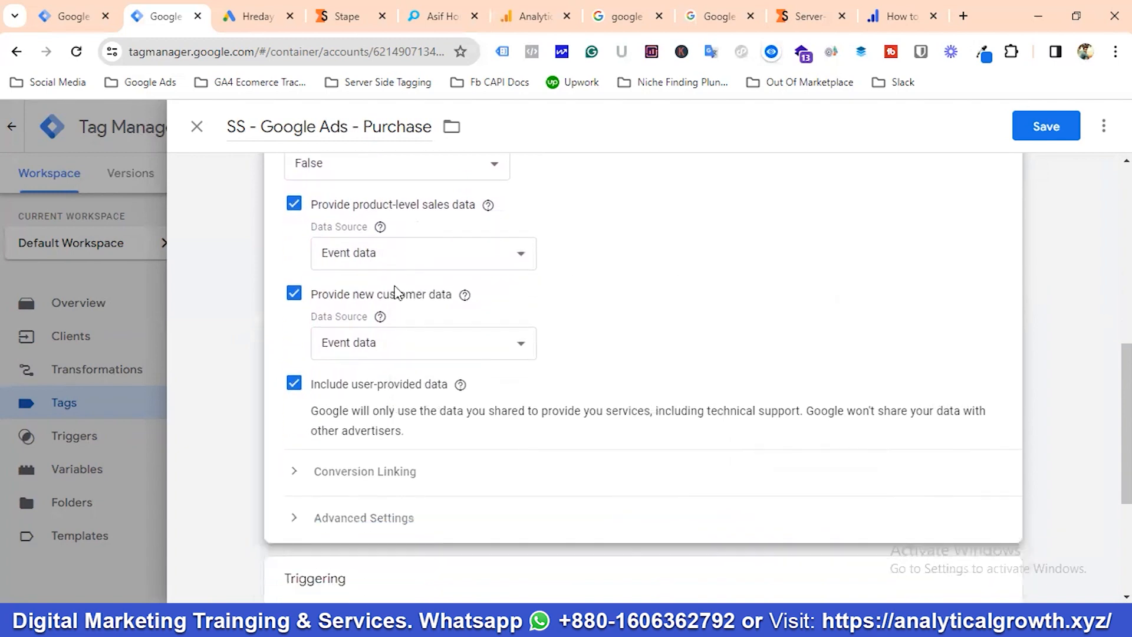
Step: Remove the Begin Checkout Trigger from the "SS - Google Ads - Purchase" tag's firing triggers
{"action": "mouse_move", "coordinate": [402, 316]}
{"action": "scroll", "coordinate": [531, 313], "scroll_direction": "down", "scroll_amount": 1}
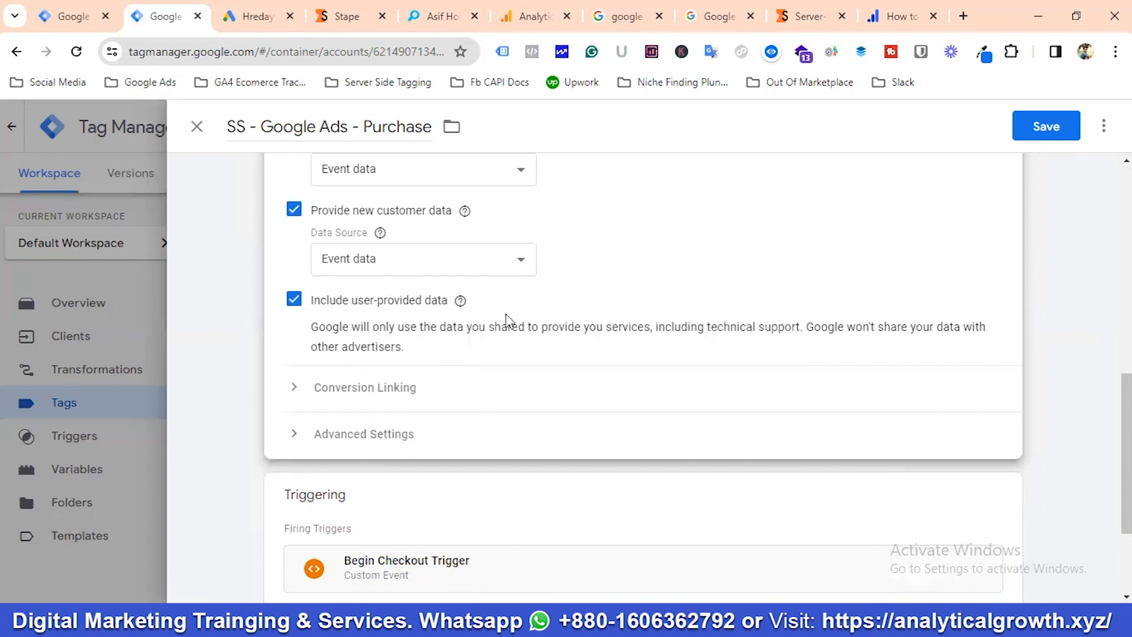
{"action": "scroll", "coordinate": [448, 306], "scroll_direction": "down", "scroll_amount": 2}
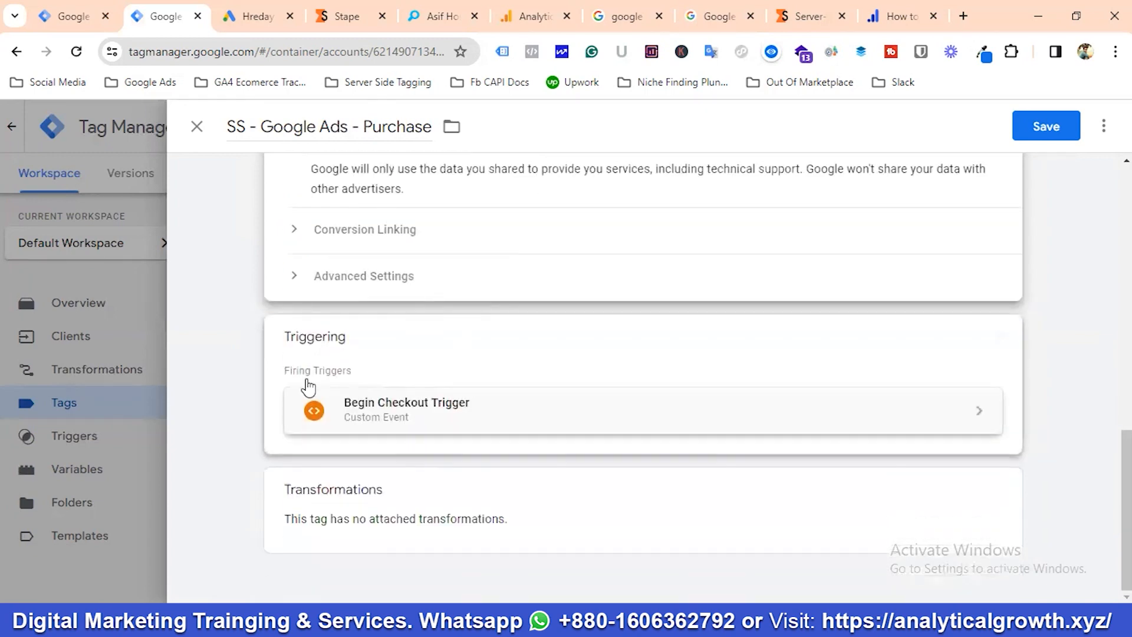
{"action": "left_click", "coordinate": [1002, 339]}
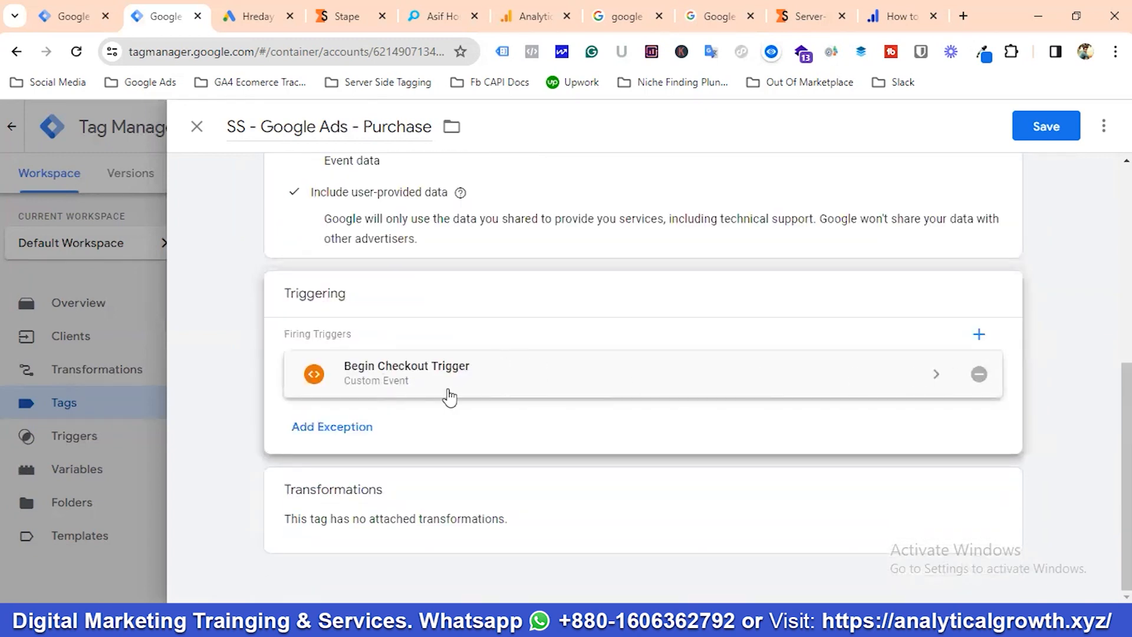
{"action": "left_click", "coordinate": [978, 376]}
Step: Create a new firing trigger for the server-side Purchase tag and name it "Purchase Trigger"
{"action": "left_click", "coordinate": [631, 359]}
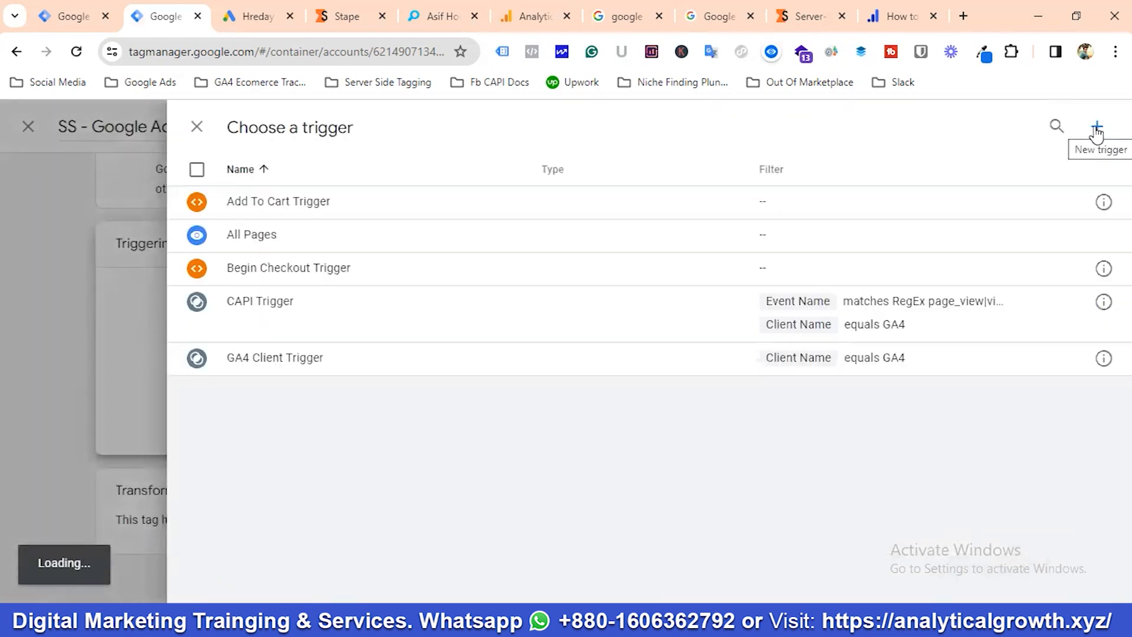
{"action": "left_click", "coordinate": [1098, 130]}
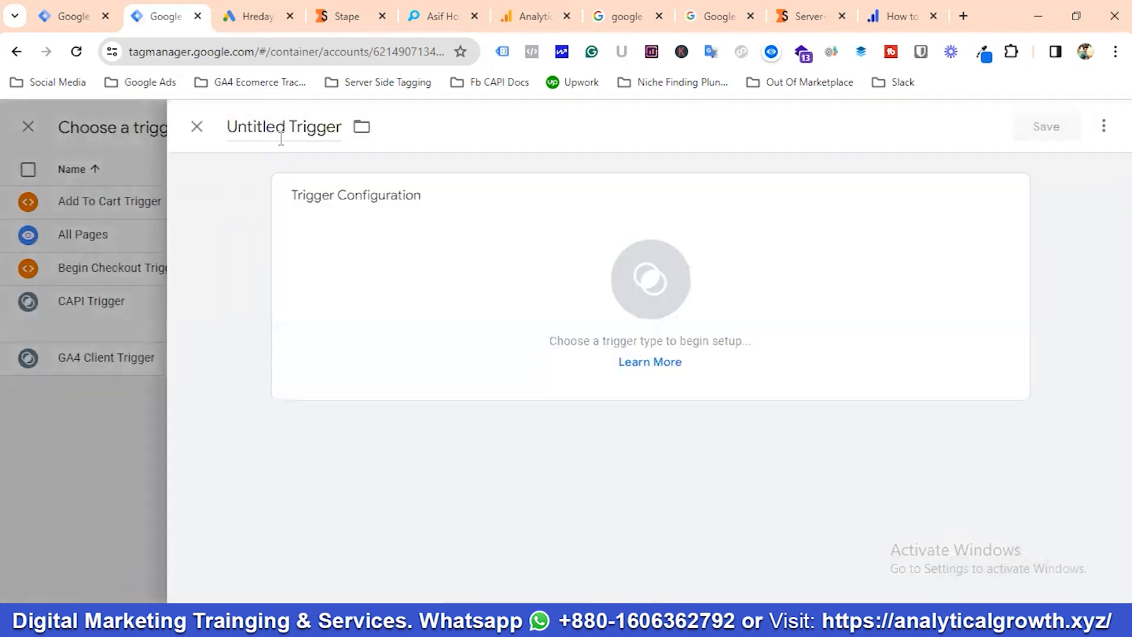
{"action": "left_click", "coordinate": [293, 125]}
{"action": "key", "text": "BackSpace"}
{"action": "key", "text": "BackSpace"}
{"action": "key", "text": "BackSpace"}
{"action": "key", "text": "BackSpace"}
{"action": "key", "text": "BackSpace"}
{"action": "key", "text": "BackSpace"}
{"action": "key", "text": "BackSpace"}
{"action": "key", "text": "BackSpace"}
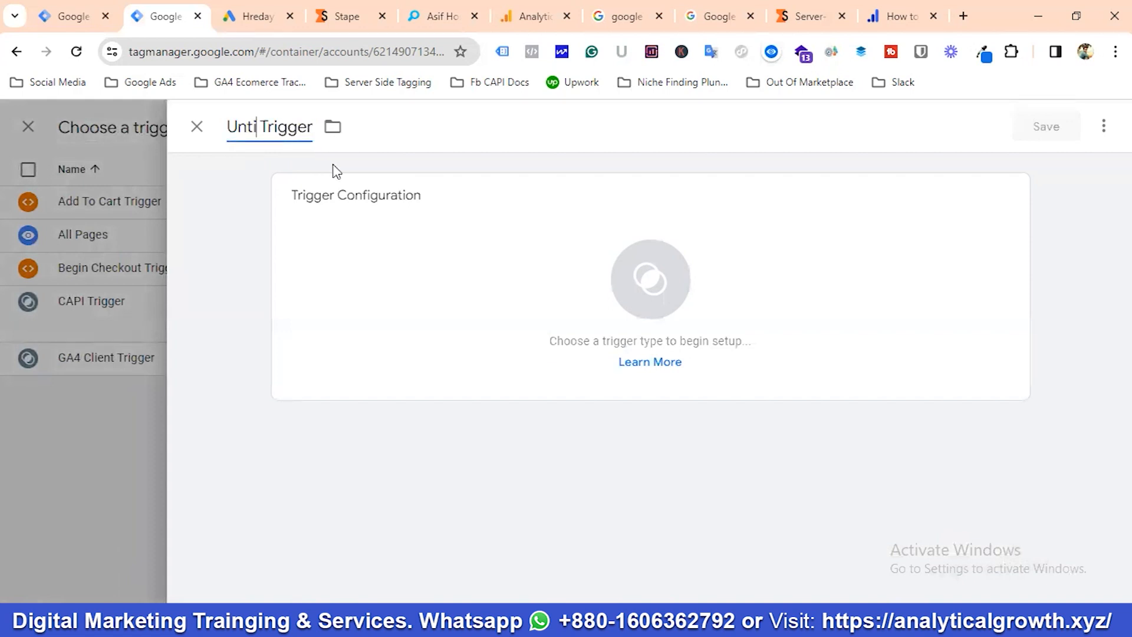
{"action": "type", "text": "Pur"}
{"action": "type", "text": "chase"}
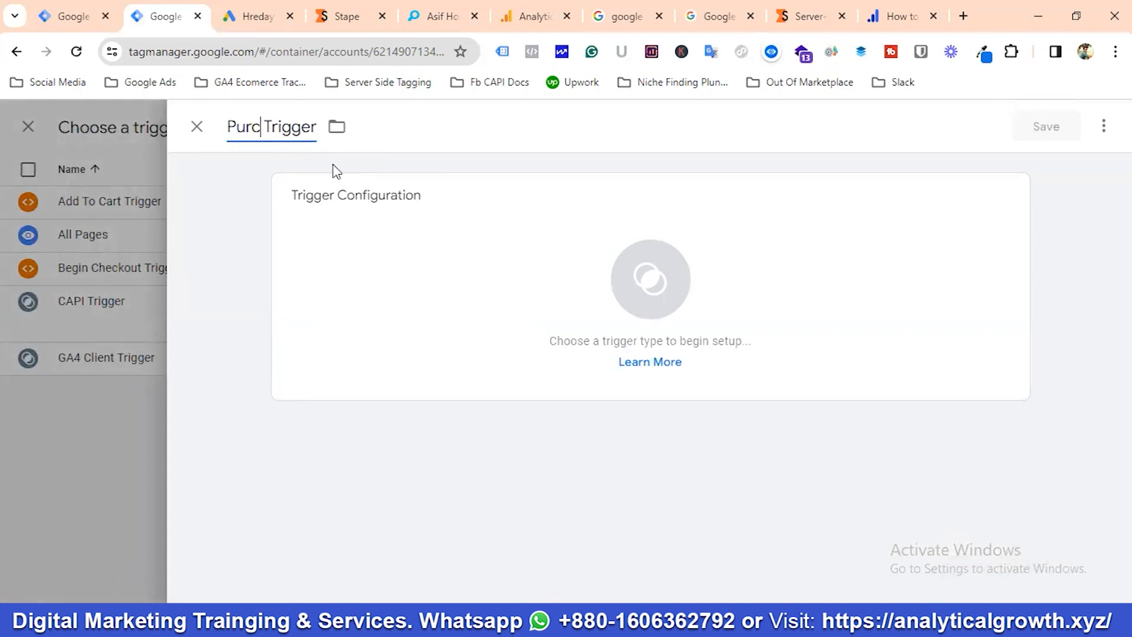
Step: Set the new Purchase Trigger's type to Custom Event
{"action": "left_click", "coordinate": [647, 277]}
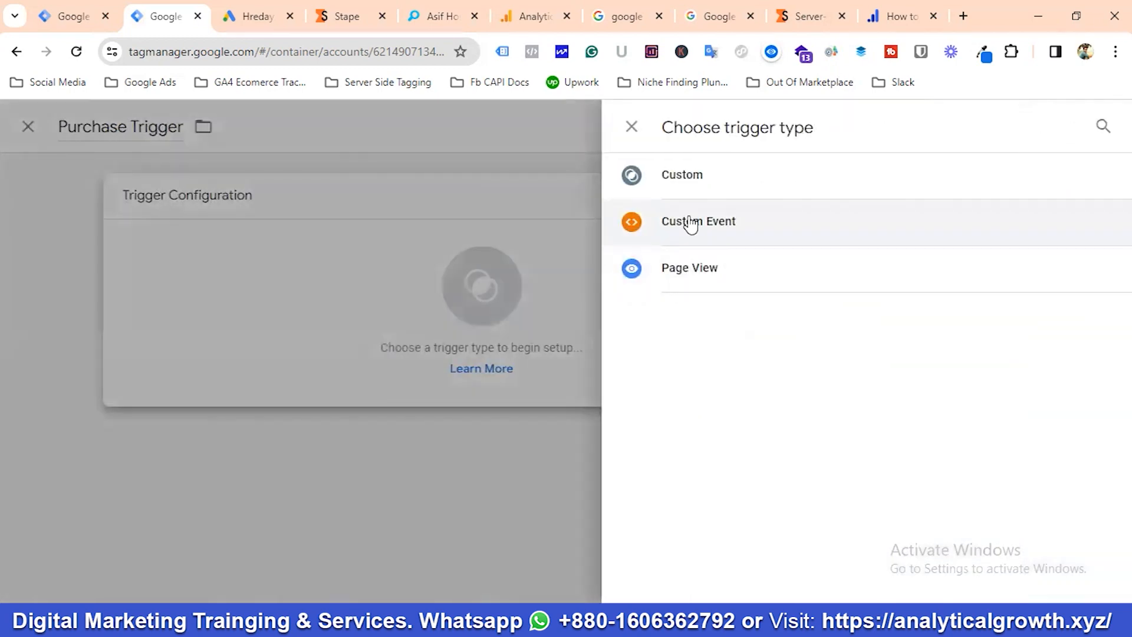
{"action": "left_click", "coordinate": [691, 224]}
{"action": "left_click", "coordinate": [349, 362]}
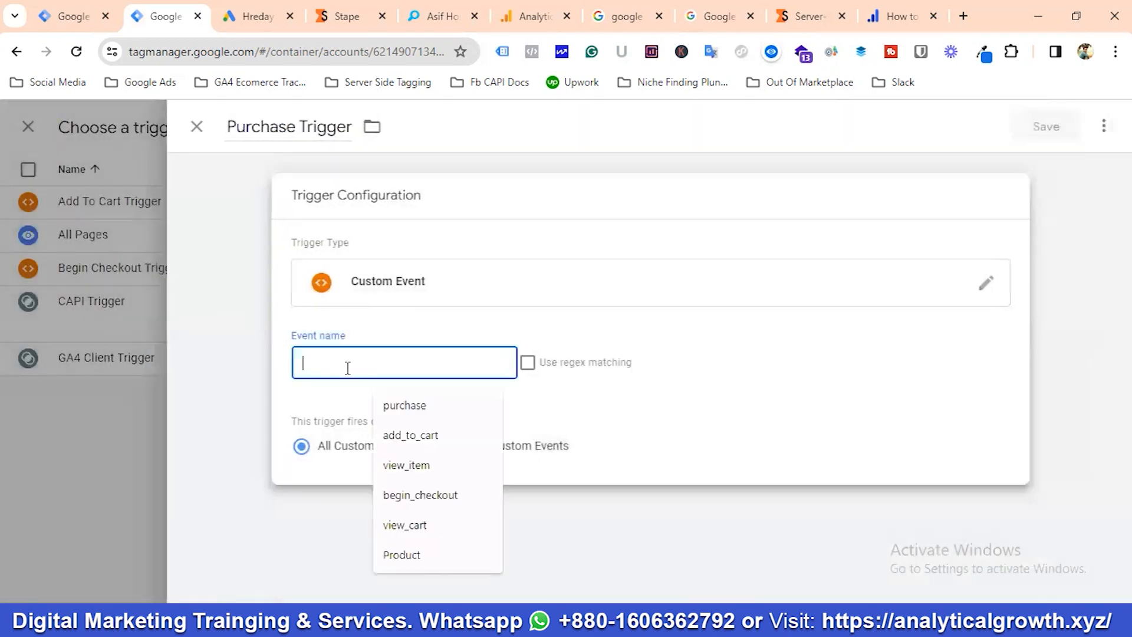
Step: Open the Purchase Trigger used by the web container's Google Ads Purchase tag and select its event name "purchase"
{"action": "left_click", "coordinate": [71, 10]}
{"action": "scroll", "coordinate": [542, 349], "scroll_direction": "down", "scroll_amount": 7}
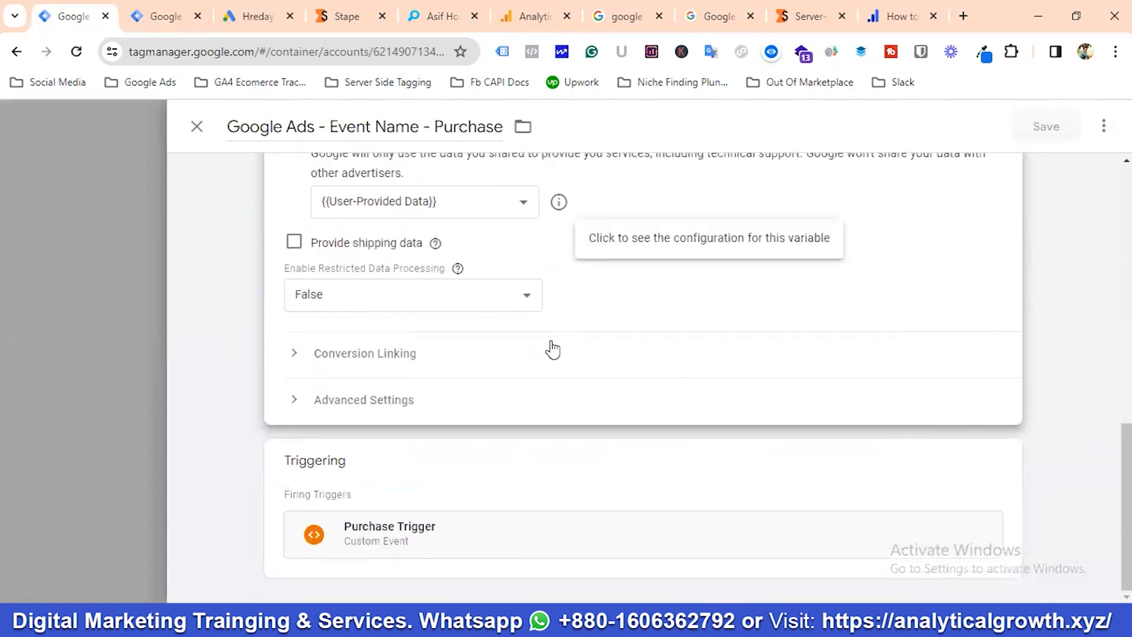
{"action": "left_click", "coordinate": [731, 463]}
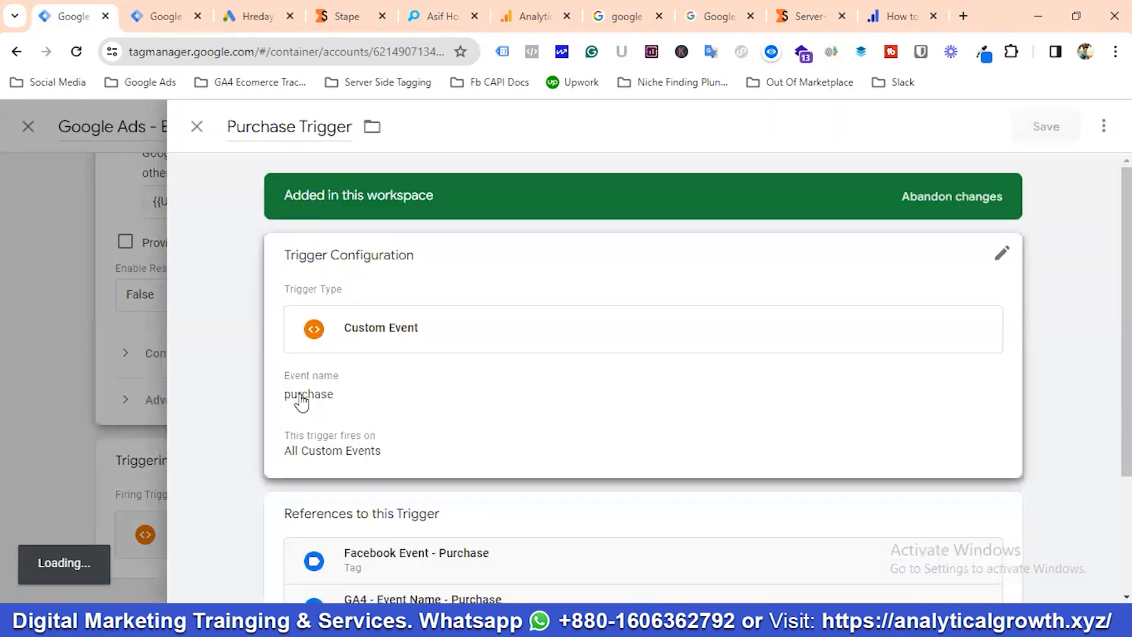
{"action": "left_click", "coordinate": [300, 397]}
{"action": "left_click", "coordinate": [359, 422]}
{"action": "double_click", "coordinate": [359, 422]}
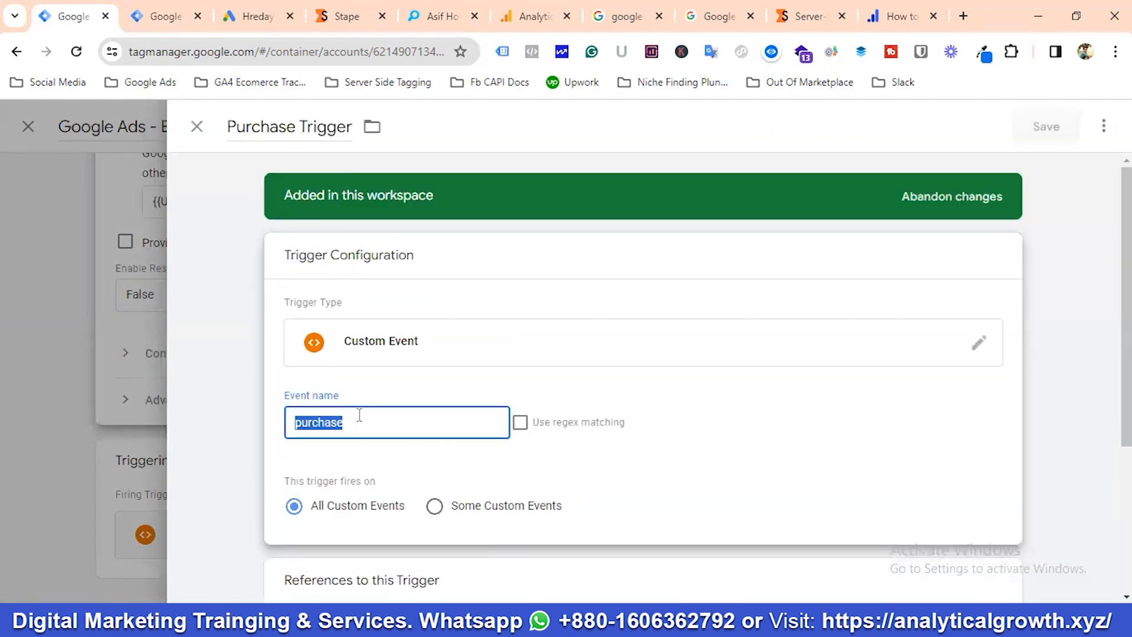
Step: Set the server-side Purchase Trigger's event name to "purchase", and save both the trigger and the "SS - Google Ads - Purchase" tag
{"action": "left_click", "coordinate": [151, 8]}
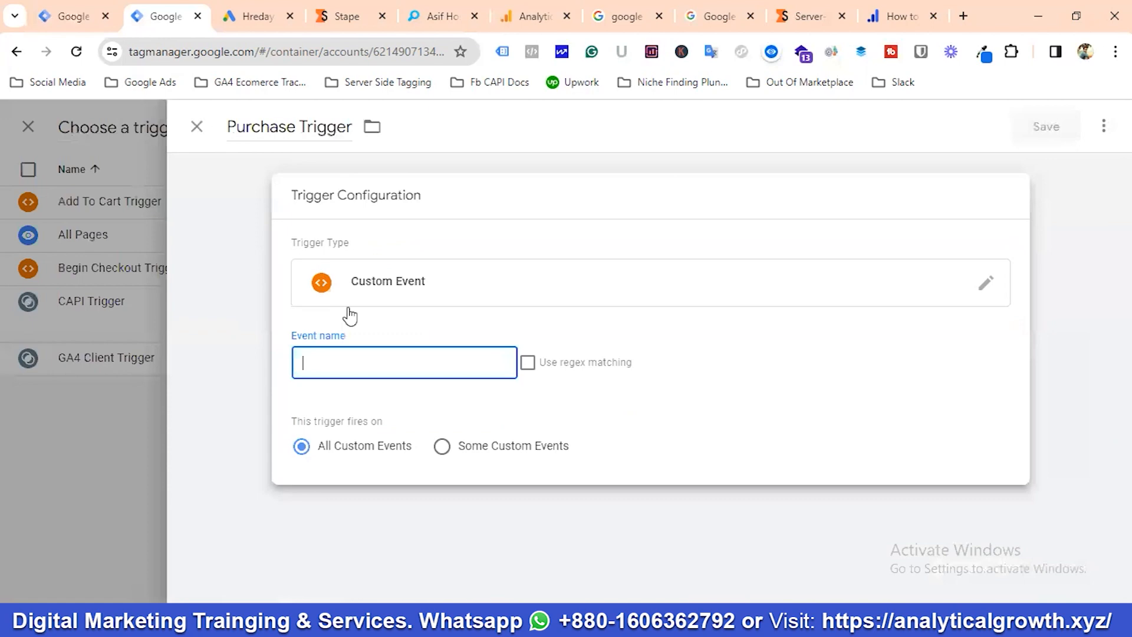
{"action": "left_click", "coordinate": [333, 370]}
{"action": "left_click", "coordinate": [404, 404]}
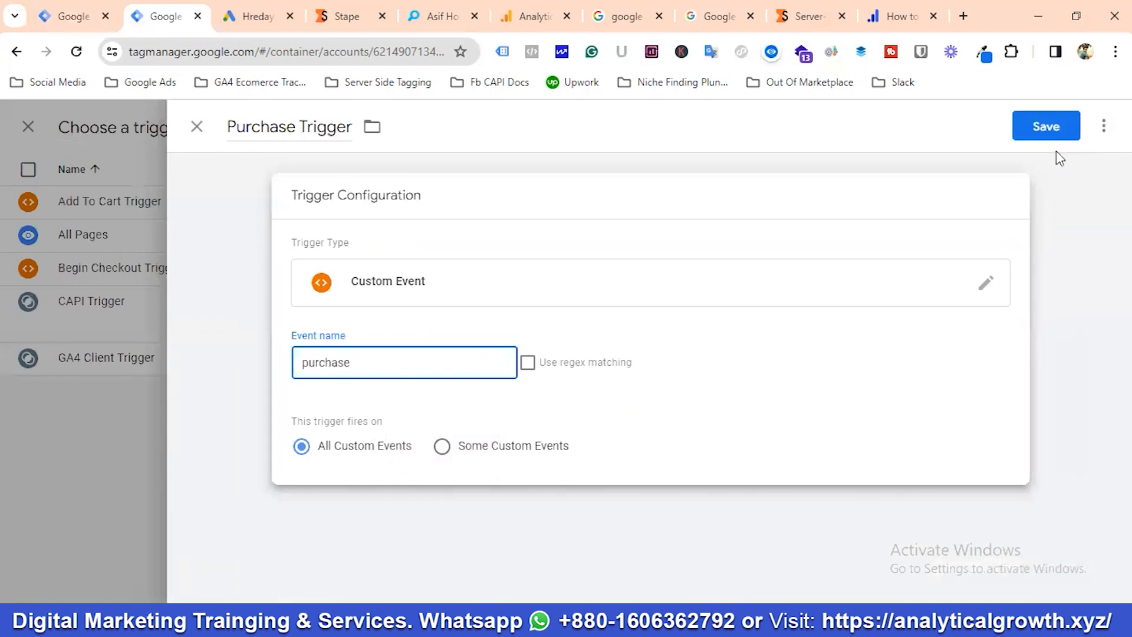
{"action": "left_click", "coordinate": [1048, 133]}
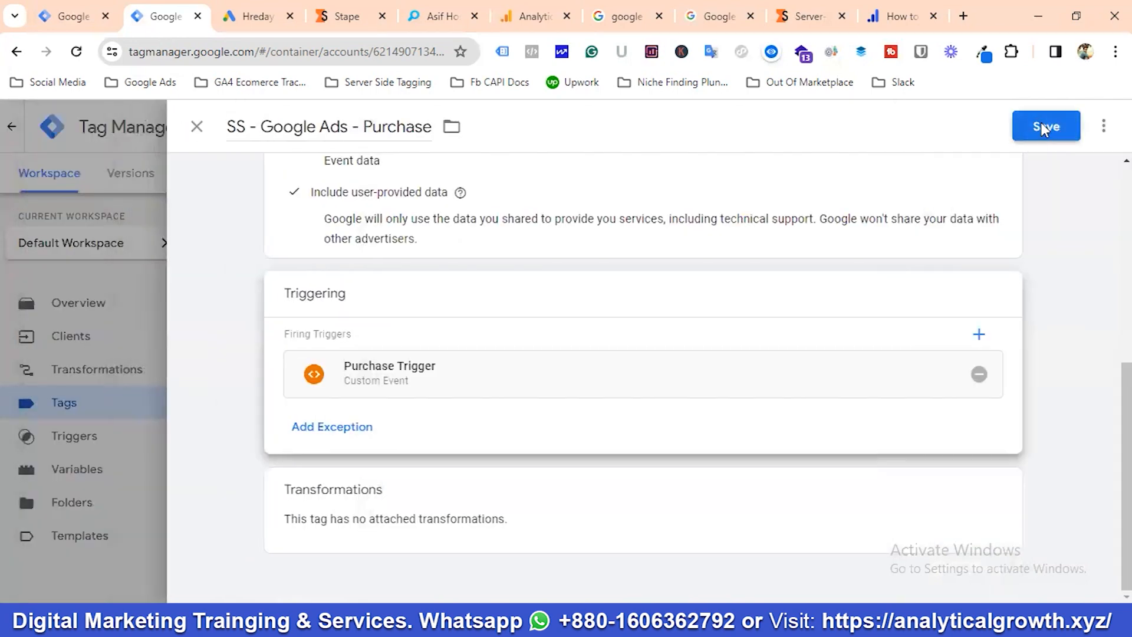
{"action": "left_click", "coordinate": [1042, 128]}
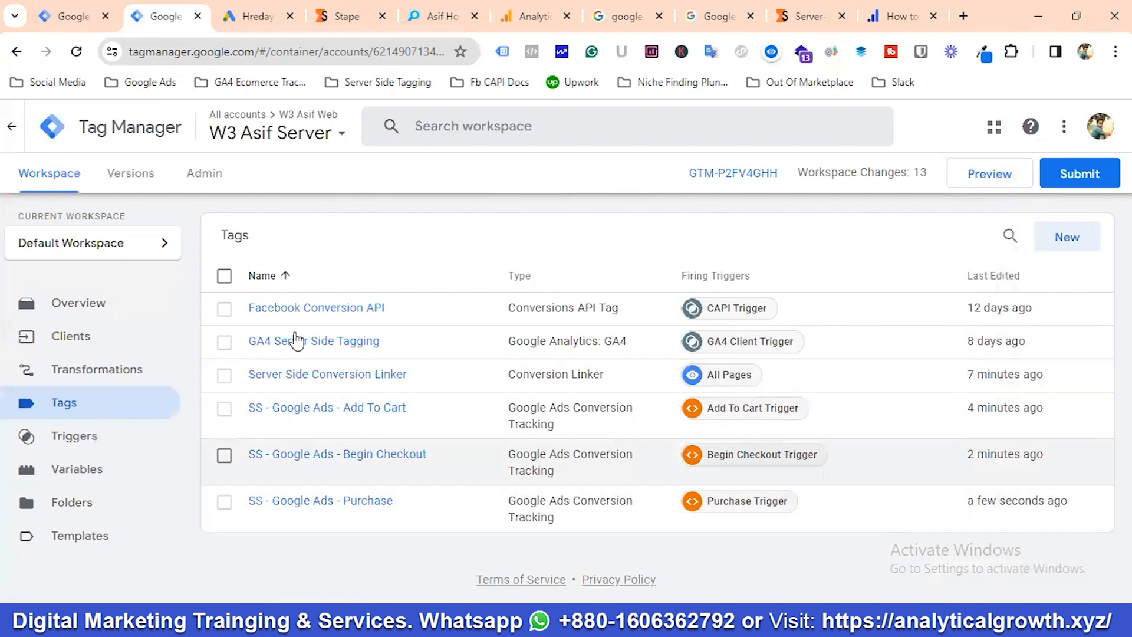
Step: Close the Purchase trigger and tag in the web container, and start previewing the W3 Asif Web container
{"action": "left_click", "coordinate": [59, 20]}
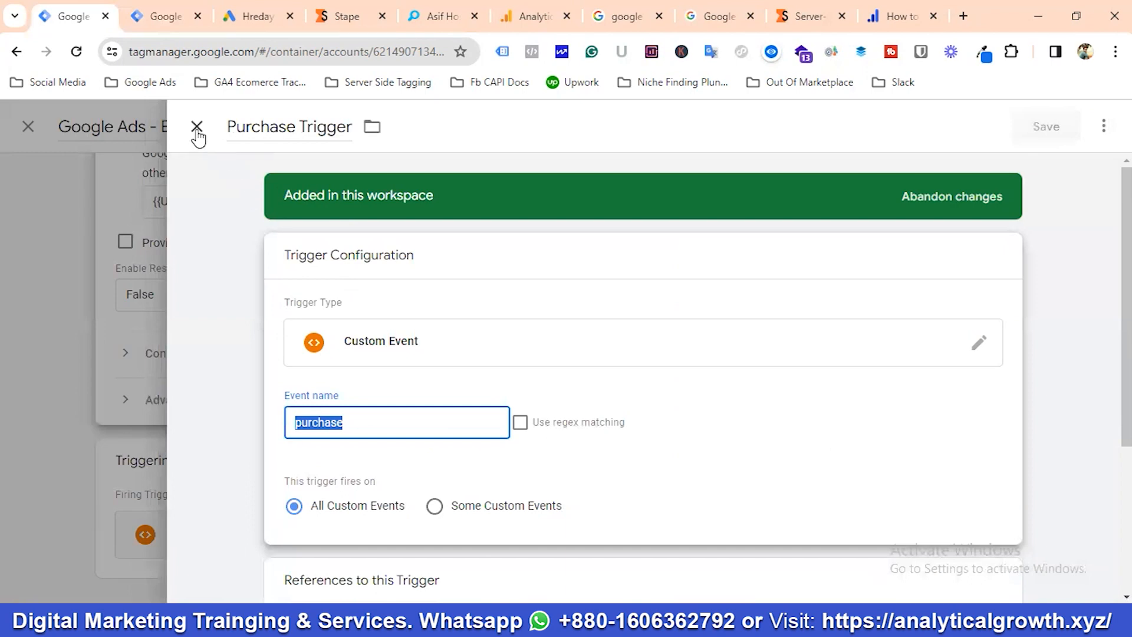
{"action": "left_click", "coordinate": [196, 127]}
{"action": "left_click", "coordinate": [197, 127]}
{"action": "scroll", "coordinate": [349, 337], "scroll_direction": "up", "scroll_amount": 10}
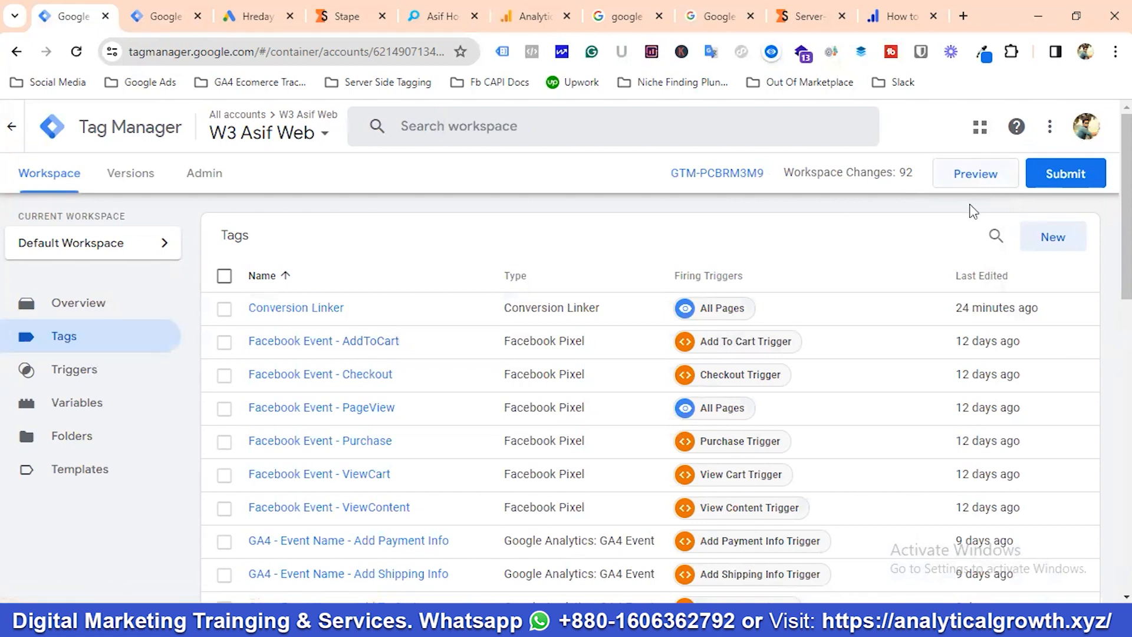
{"action": "left_click", "coordinate": [980, 181]}
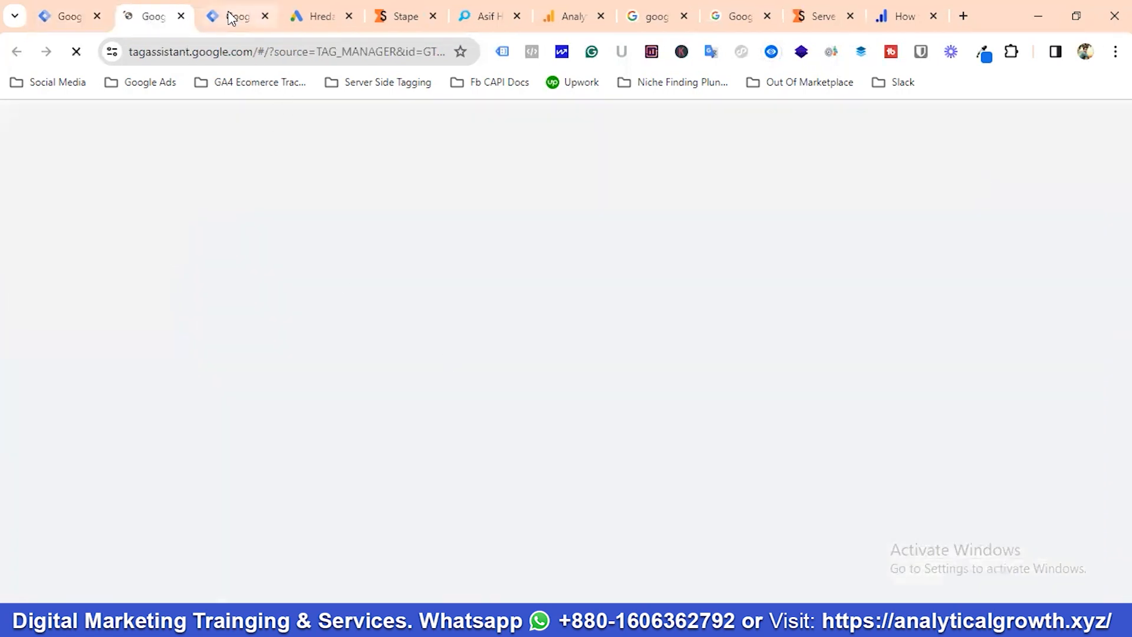
{"action": "left_click", "coordinate": [233, 16]}
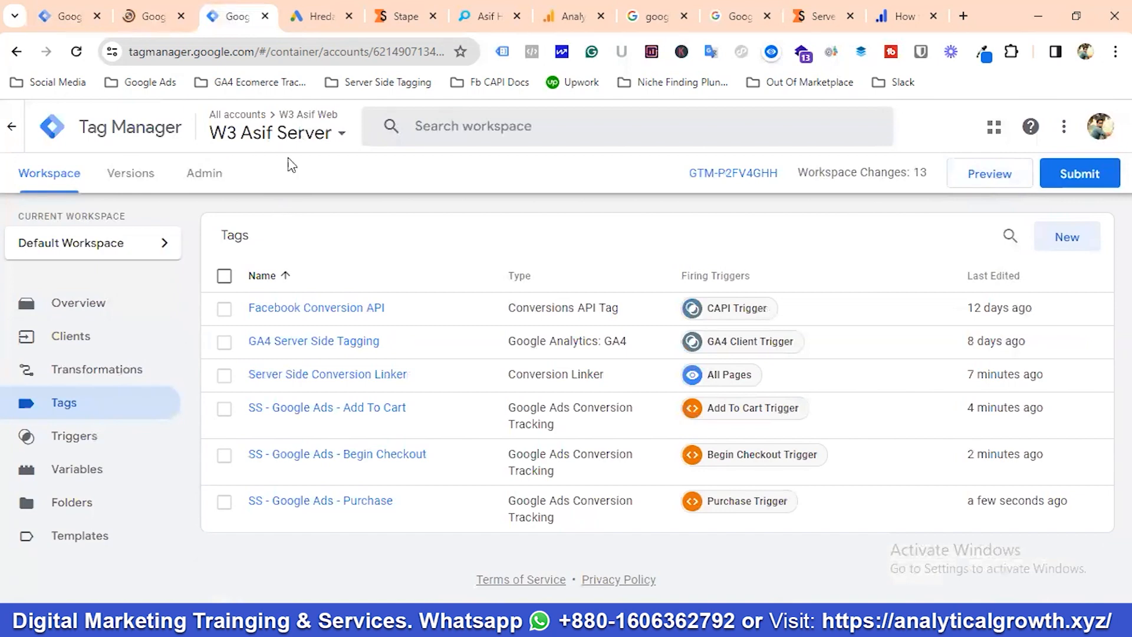
{"action": "left_click", "coordinate": [994, 180]}
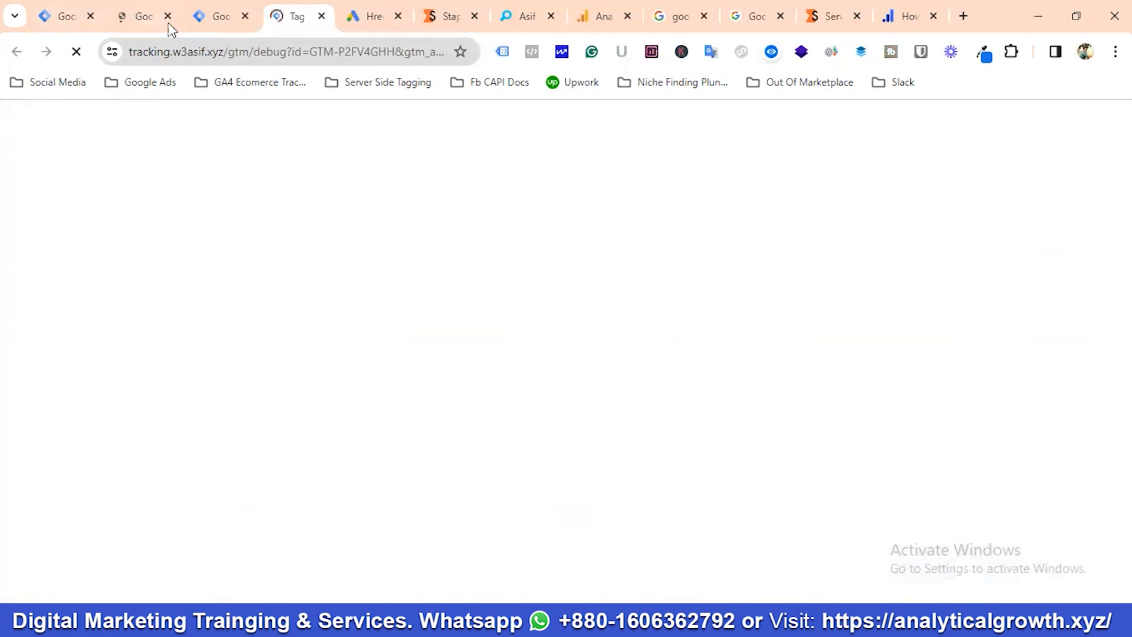
{"action": "left_click", "coordinate": [141, 13]}
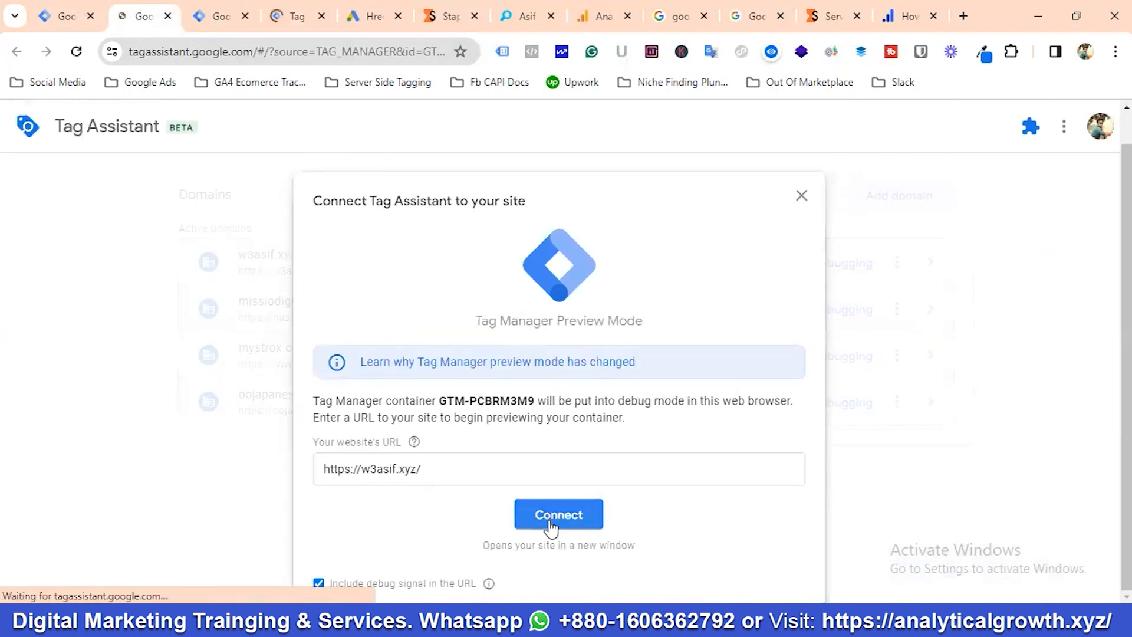
{"action": "left_click", "coordinate": [550, 520]}
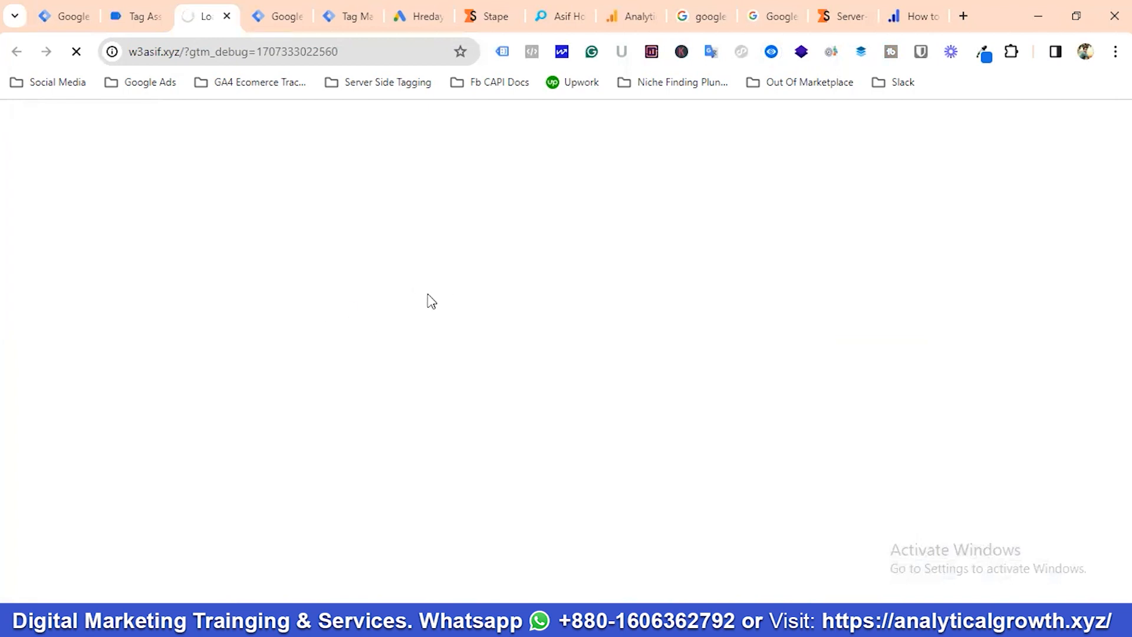
Step: Check the server container's preview for incoming requests while the store's home page loads in debug mode
{"action": "left_click", "coordinate": [345, 18]}
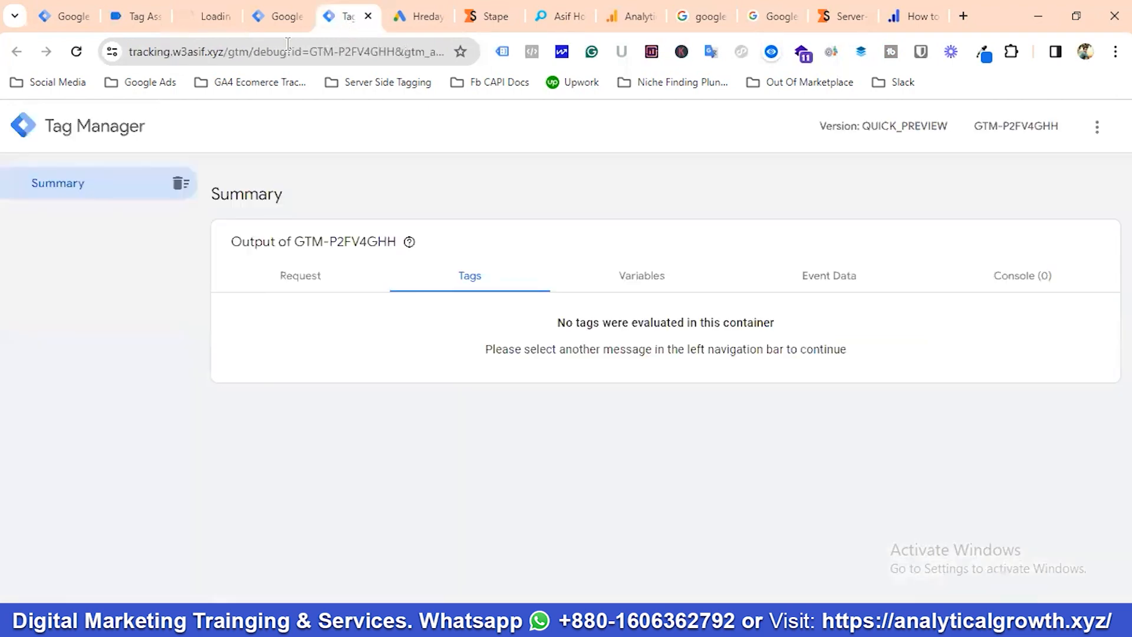
{"action": "left_click", "coordinate": [200, 19]}
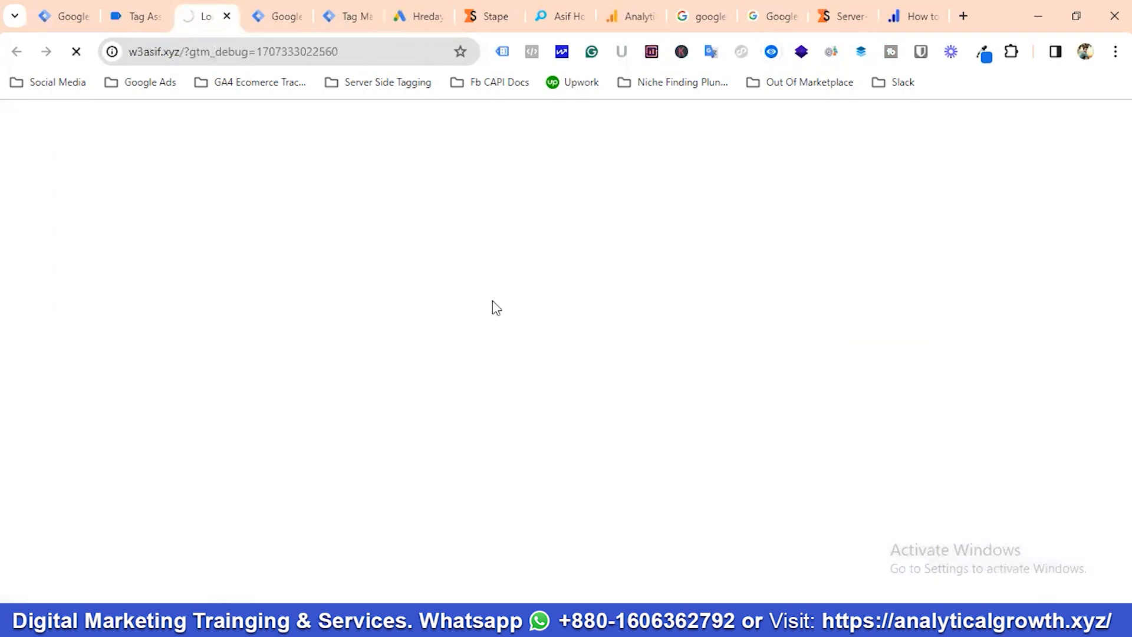
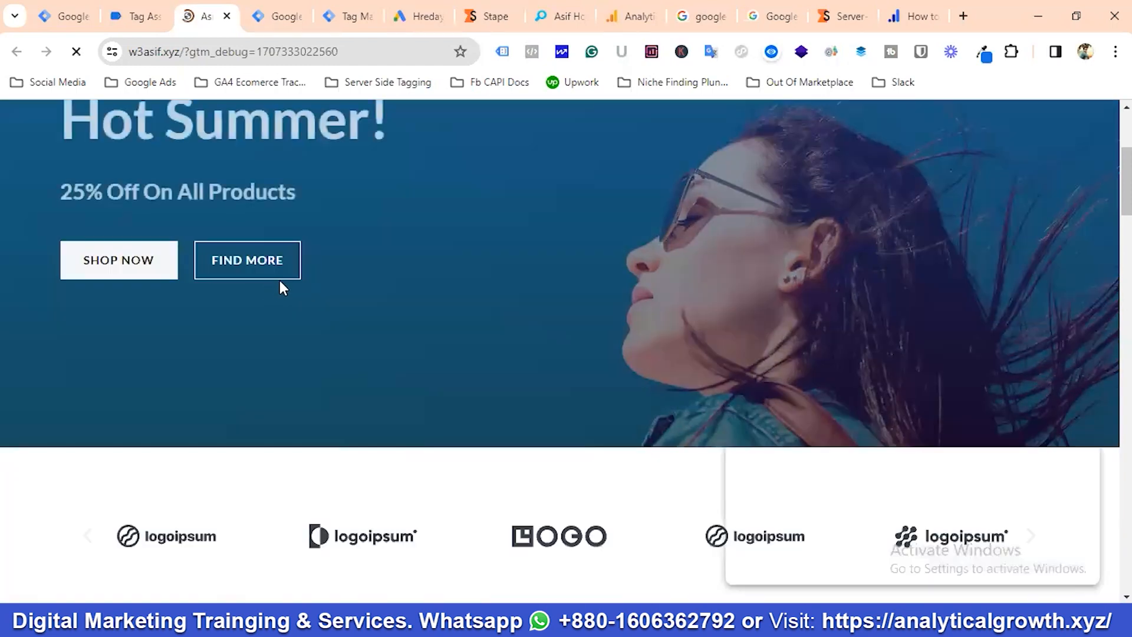
{"action": "left_click", "coordinate": [348, 15]}
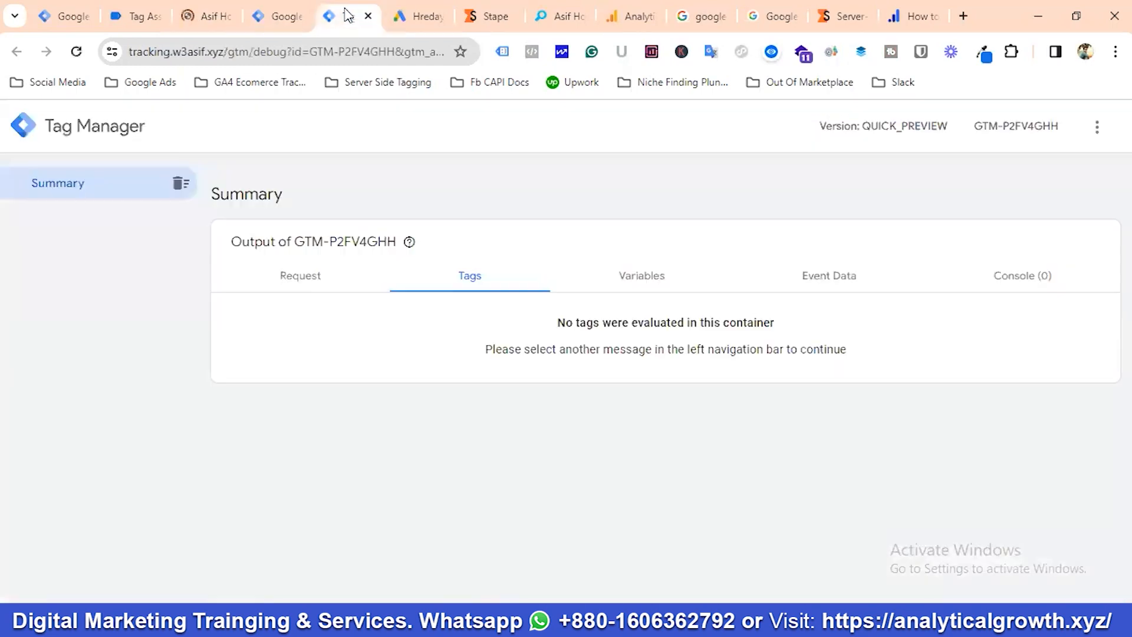
{"action": "left_click", "coordinate": [199, 15]}
{"action": "scroll", "coordinate": [315, 326], "scroll_direction": "up", "scroll_amount": 3}
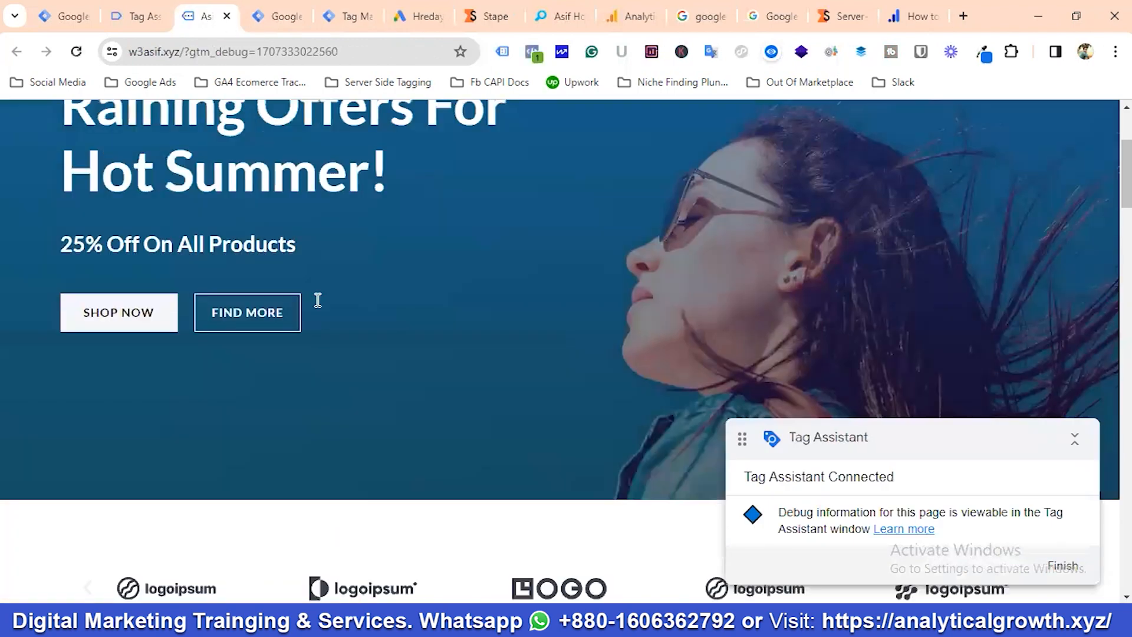
{"action": "left_click", "coordinate": [352, 16]}
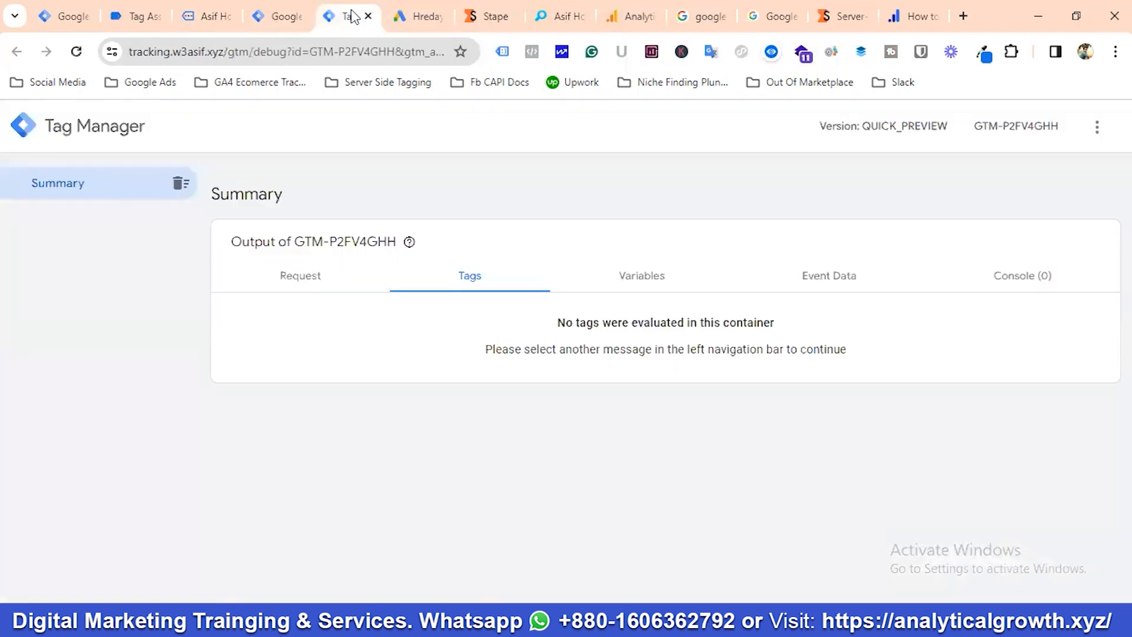
{"action": "left_click", "coordinate": [204, 16]}
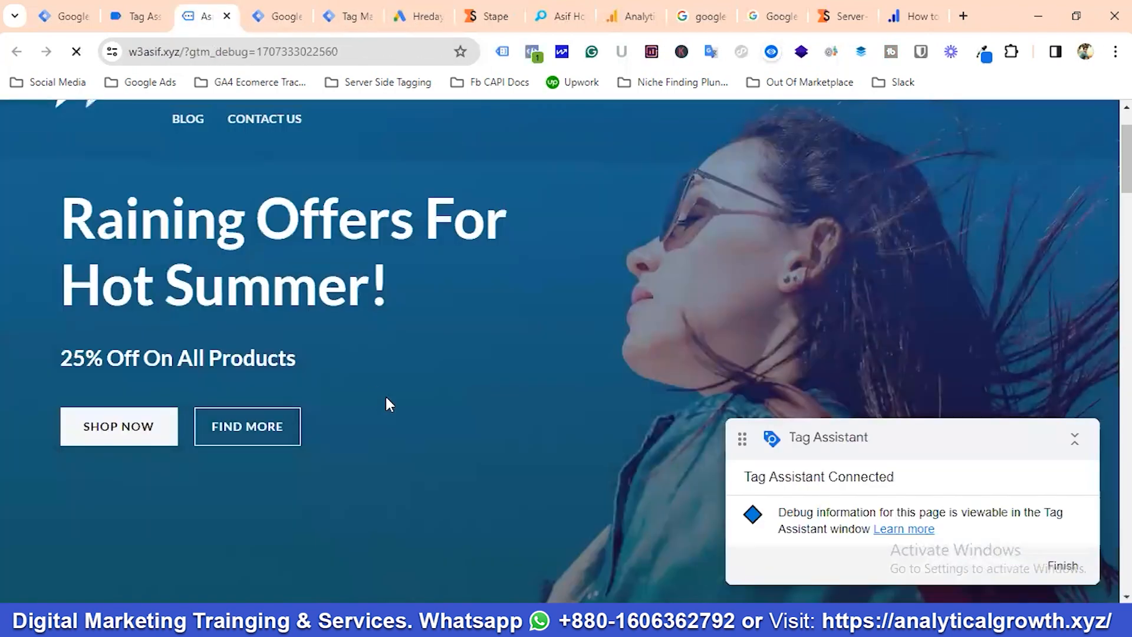
Step: Open the DNK Yellow Shoes product from the store's Featured Products, and check the server preview for the tags fired
{"action": "scroll", "coordinate": [429, 397], "scroll_direction": "down", "scroll_amount": 15}
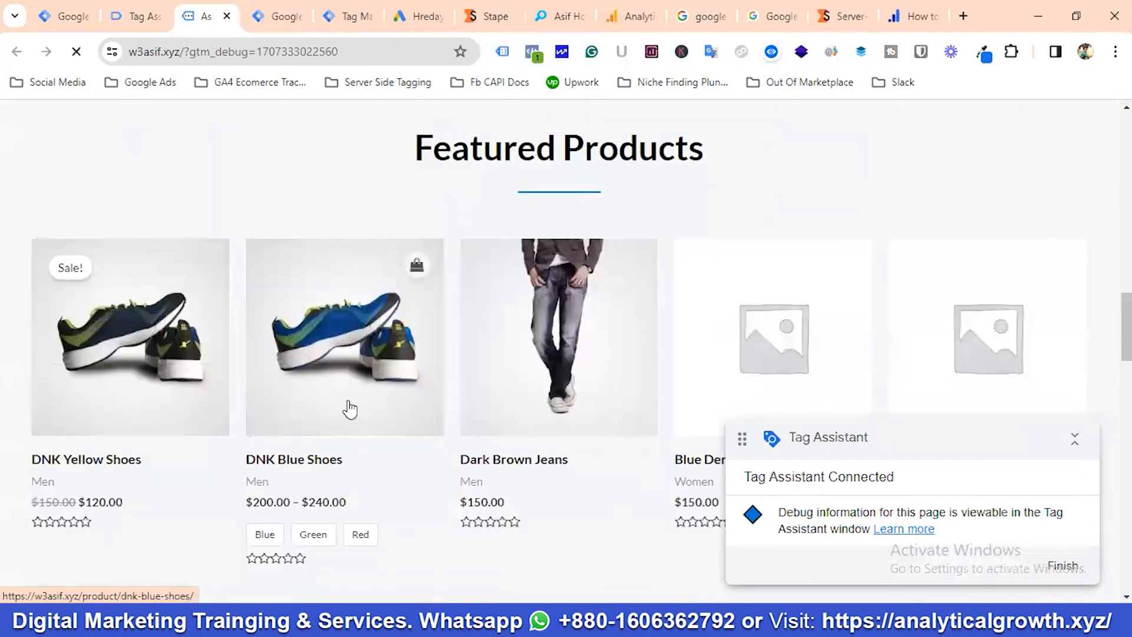
{"action": "scroll", "coordinate": [351, 384], "scroll_direction": "down", "scroll_amount": 2}
{"action": "scroll", "coordinate": [526, 379], "scroll_direction": "up", "scroll_amount": 1}
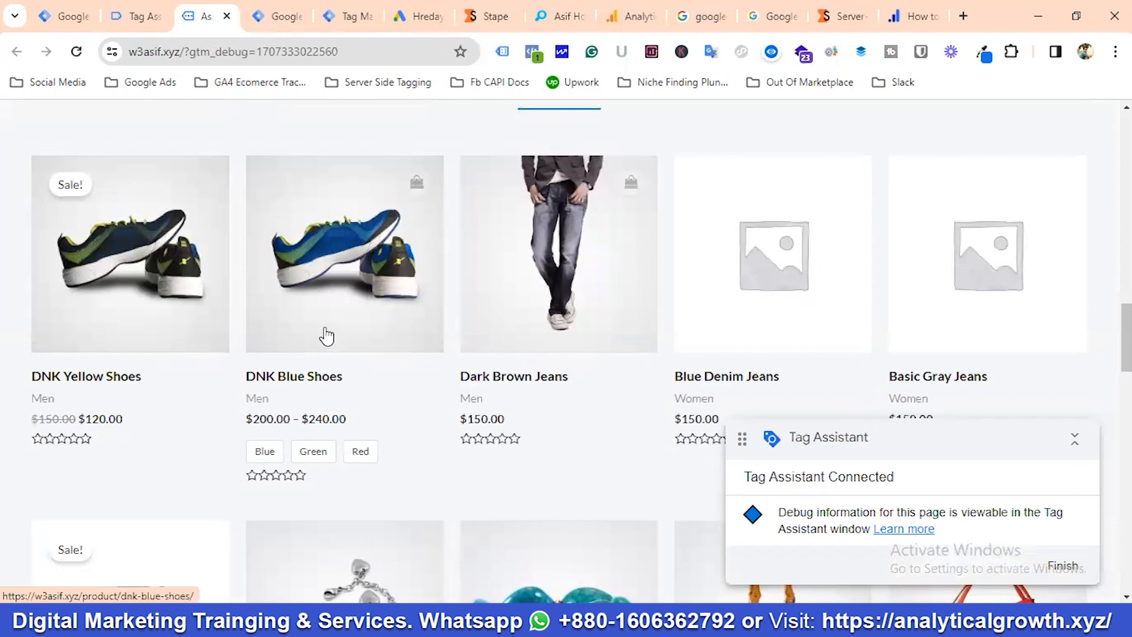
{"action": "left_click", "coordinate": [119, 259]}
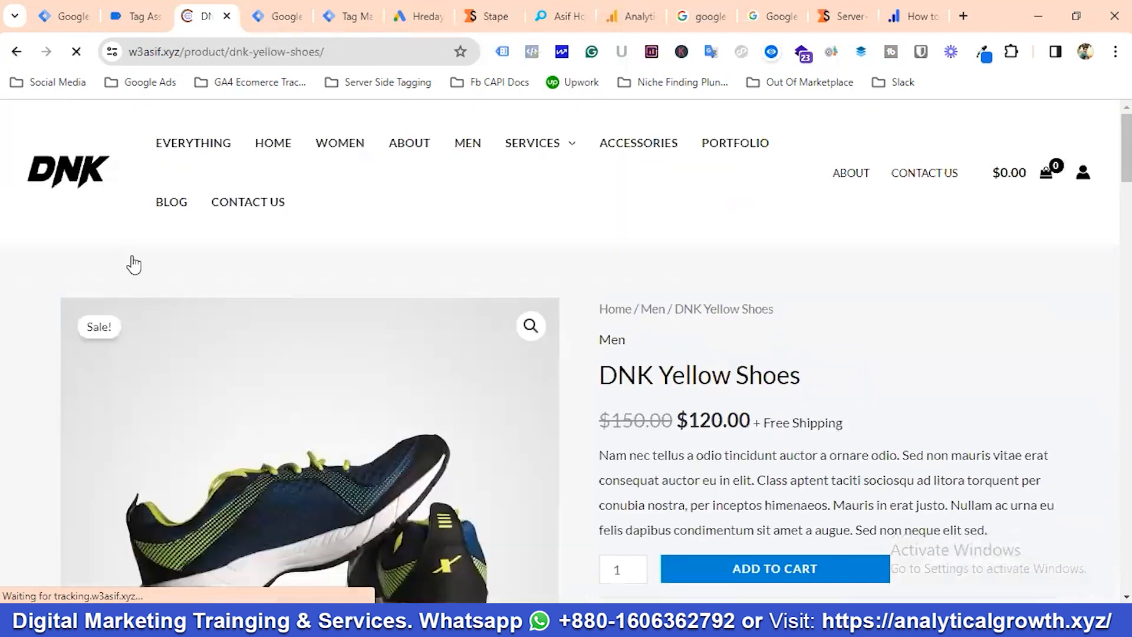
{"action": "scroll", "coordinate": [721, 271], "scroll_direction": "down", "scroll_amount": 1}
{"action": "scroll", "coordinate": [756, 280], "scroll_direction": "down", "scroll_amount": 1}
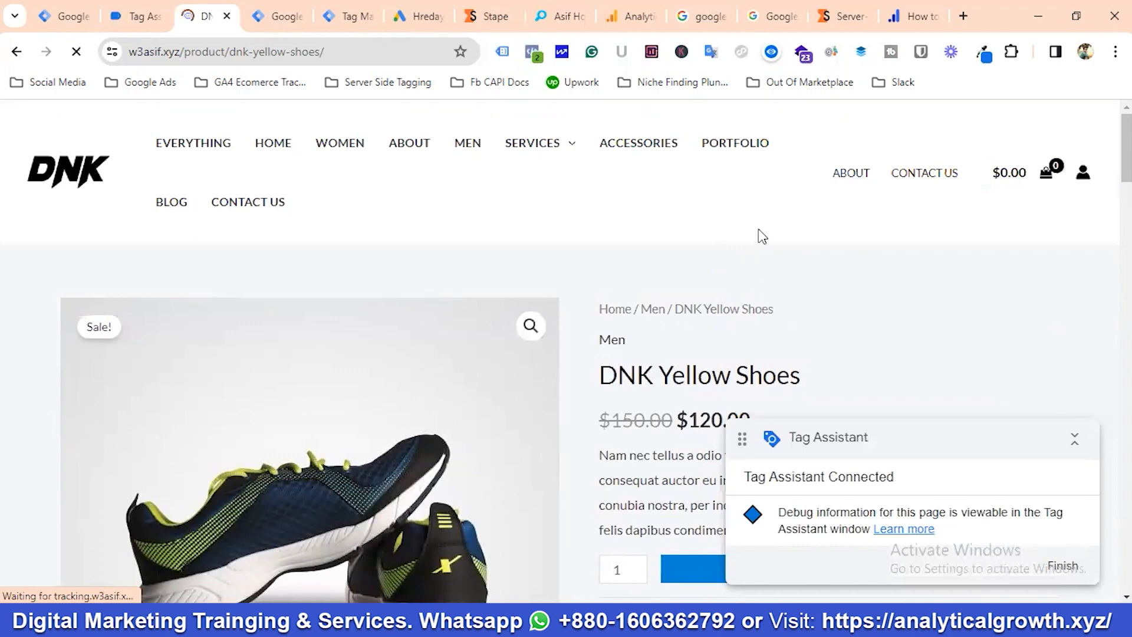
{"action": "left_click", "coordinate": [353, 16]}
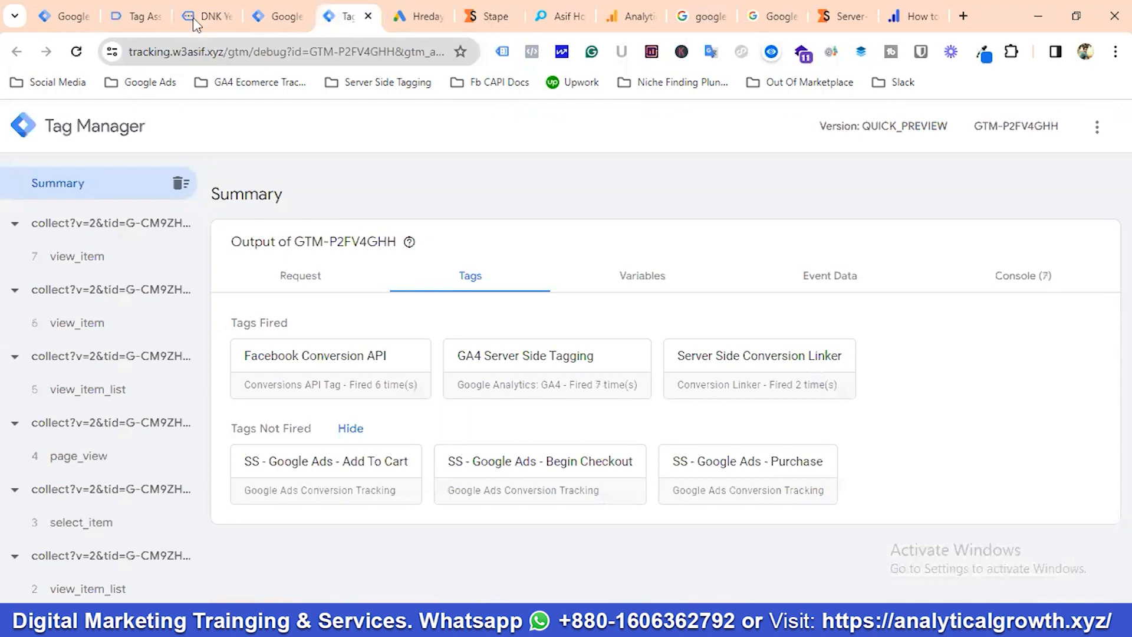
Step: Return to the store's DNK Yellow Shoes product page and add one pair to the cart
{"action": "left_click", "coordinate": [211, 17]}
{"action": "scroll", "coordinate": [772, 328], "scroll_direction": "down", "scroll_amount": 4}
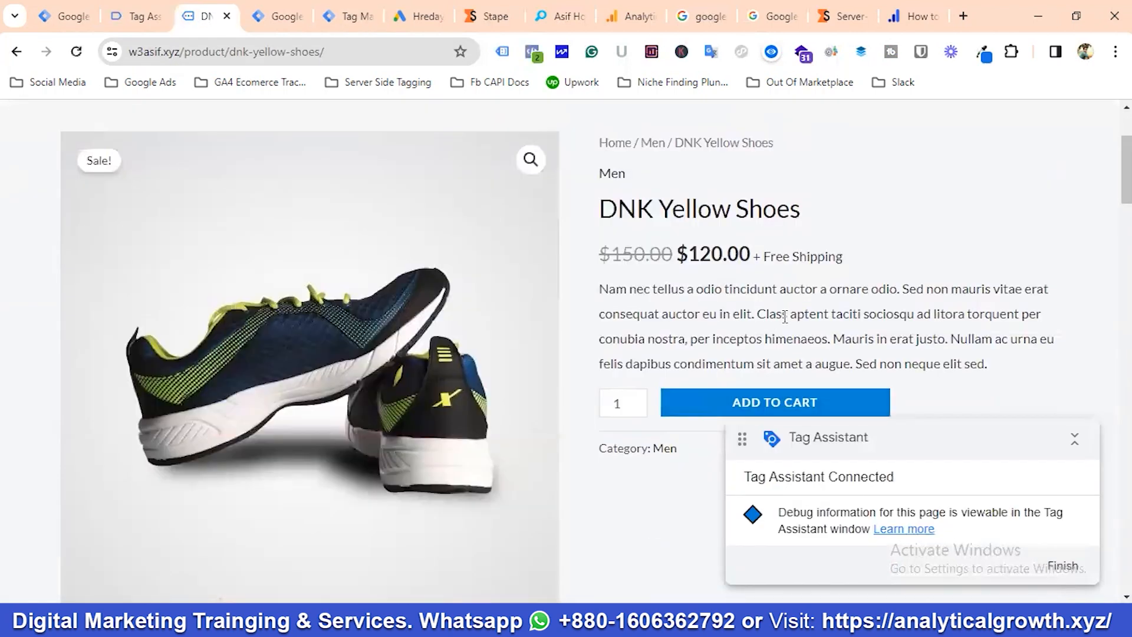
{"action": "left_click", "coordinate": [755, 325]}
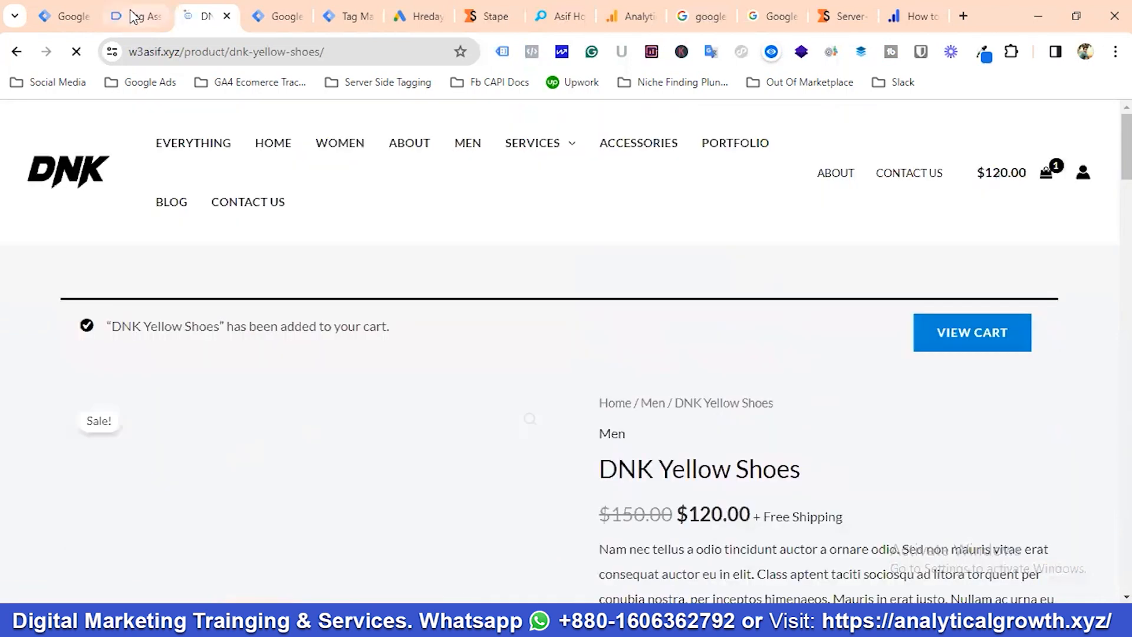
Step: Check in Tag Assistant which web container tags fired for the add-to-cart action, including the Google Ads one
{"action": "left_click", "coordinate": [135, 15]}
{"action": "left_click", "coordinate": [563, 416]}
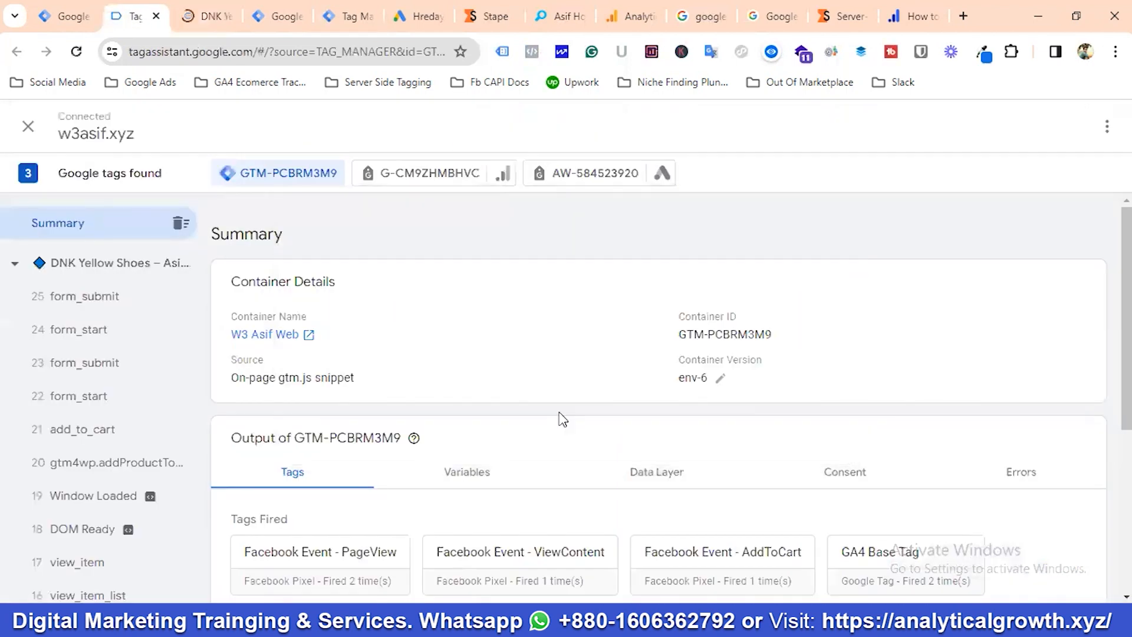
{"action": "scroll", "coordinate": [589, 397], "scroll_direction": "down", "scroll_amount": 3}
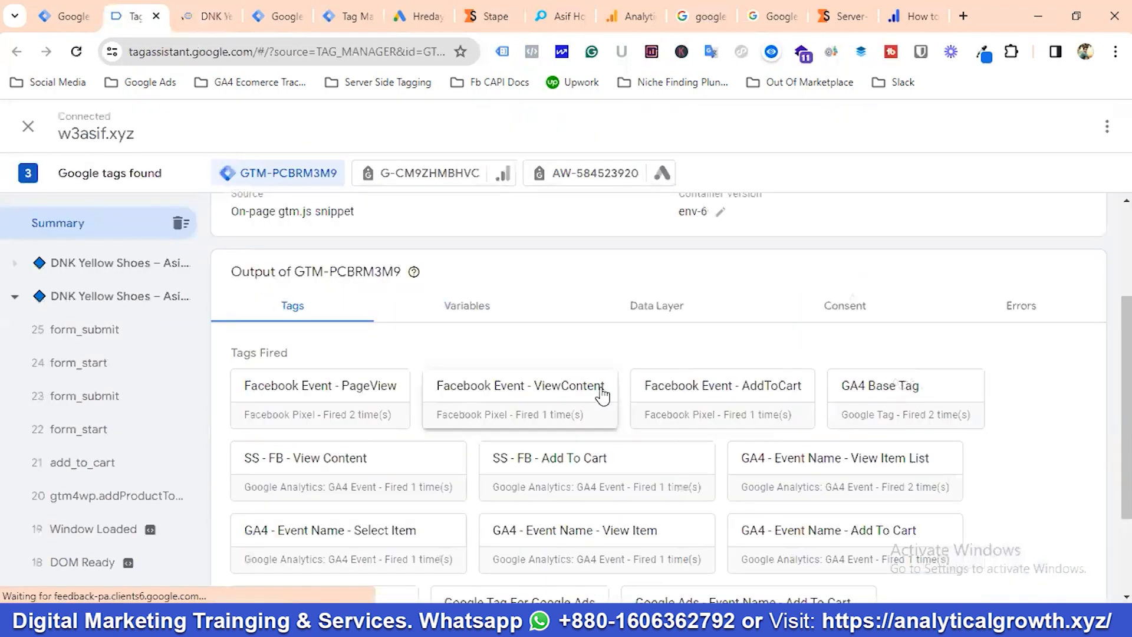
{"action": "scroll", "coordinate": [598, 400], "scroll_direction": "down", "scroll_amount": 1}
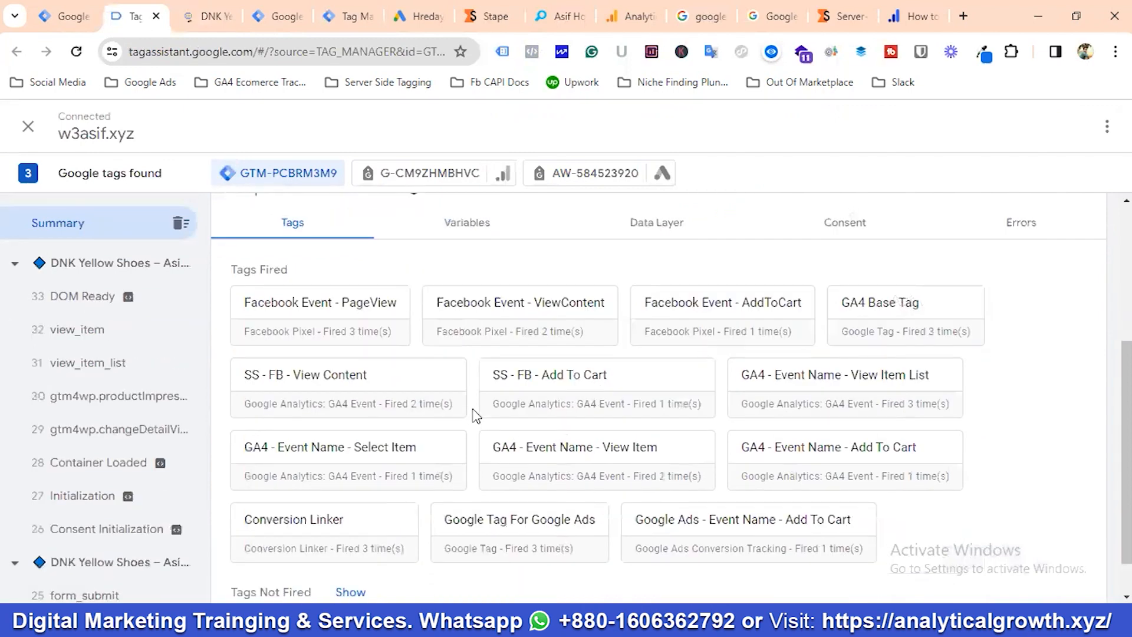
{"action": "scroll", "coordinate": [478, 414], "scroll_direction": "down", "scroll_amount": 1}
{"action": "scroll", "coordinate": [482, 416], "scroll_direction": "down", "scroll_amount": 1}
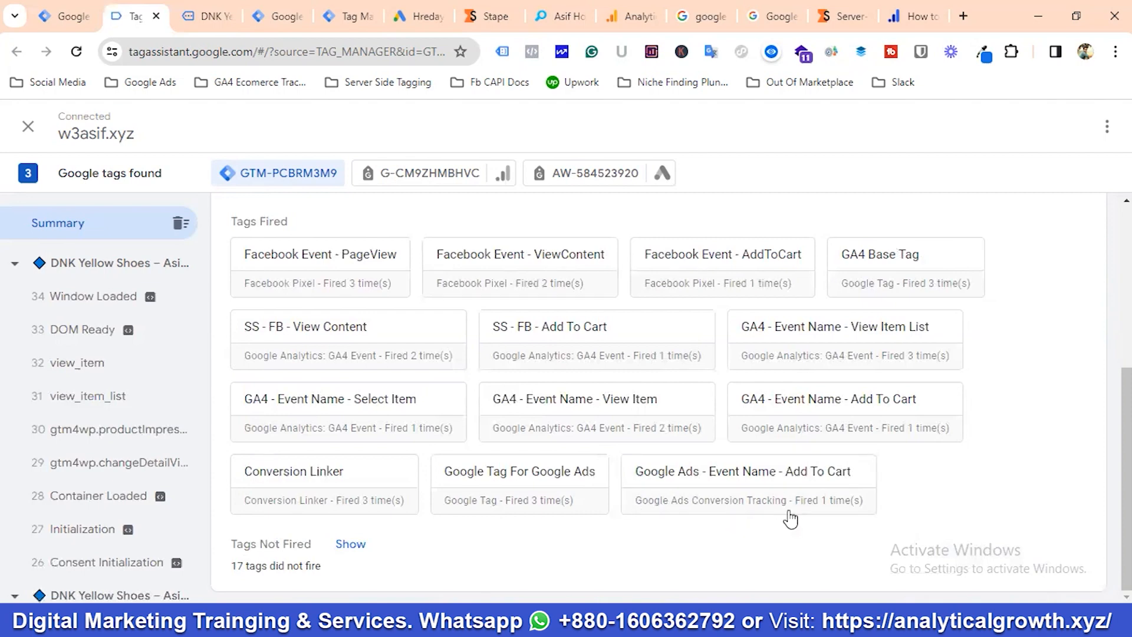
Step: In the server container's preview, open the latest add_to_cart event and inspect the SS - Google Ads - Add To Cart tag's details and firing trigger
{"action": "left_click", "coordinate": [351, 7]}
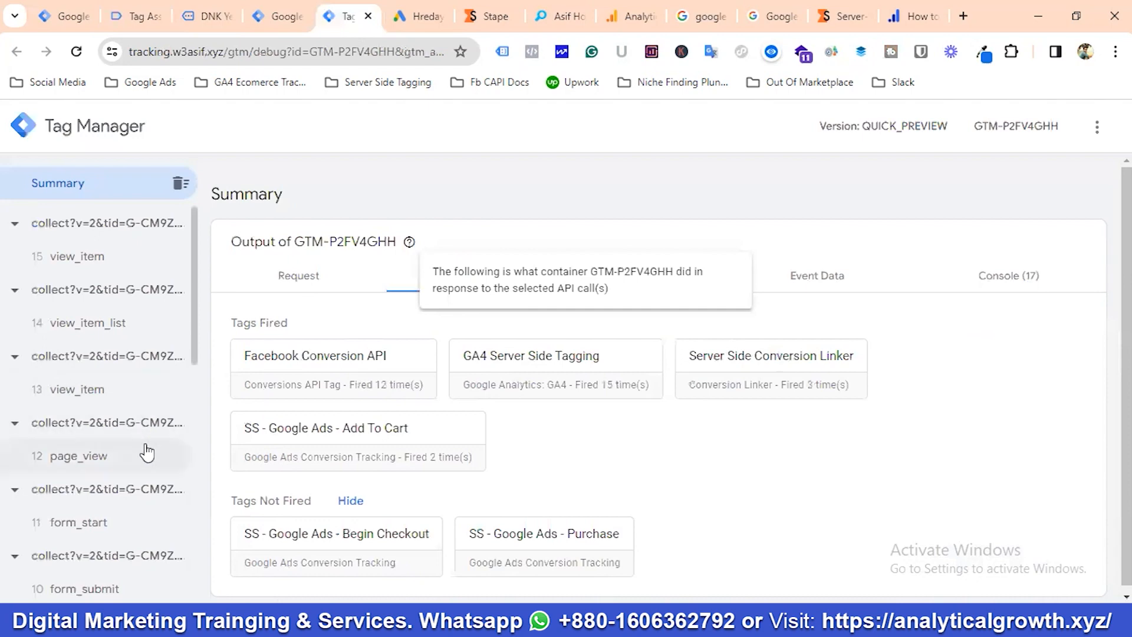
{"action": "scroll", "coordinate": [144, 428], "scroll_direction": "down", "scroll_amount": 3}
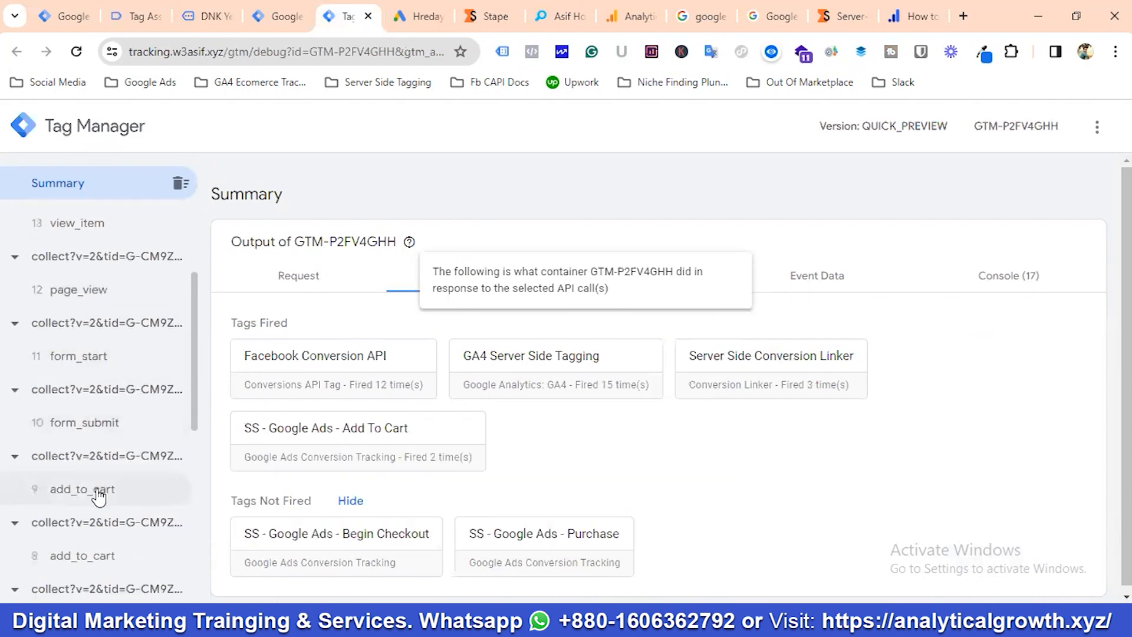
{"action": "left_click", "coordinate": [97, 497]}
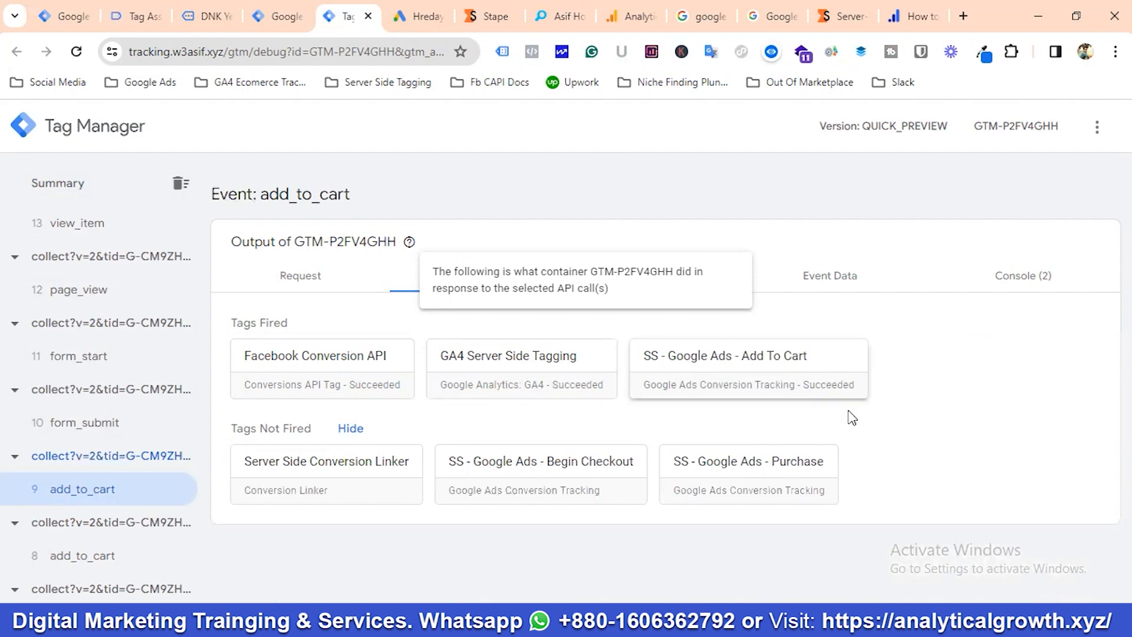
{"action": "left_click", "coordinate": [731, 373]}
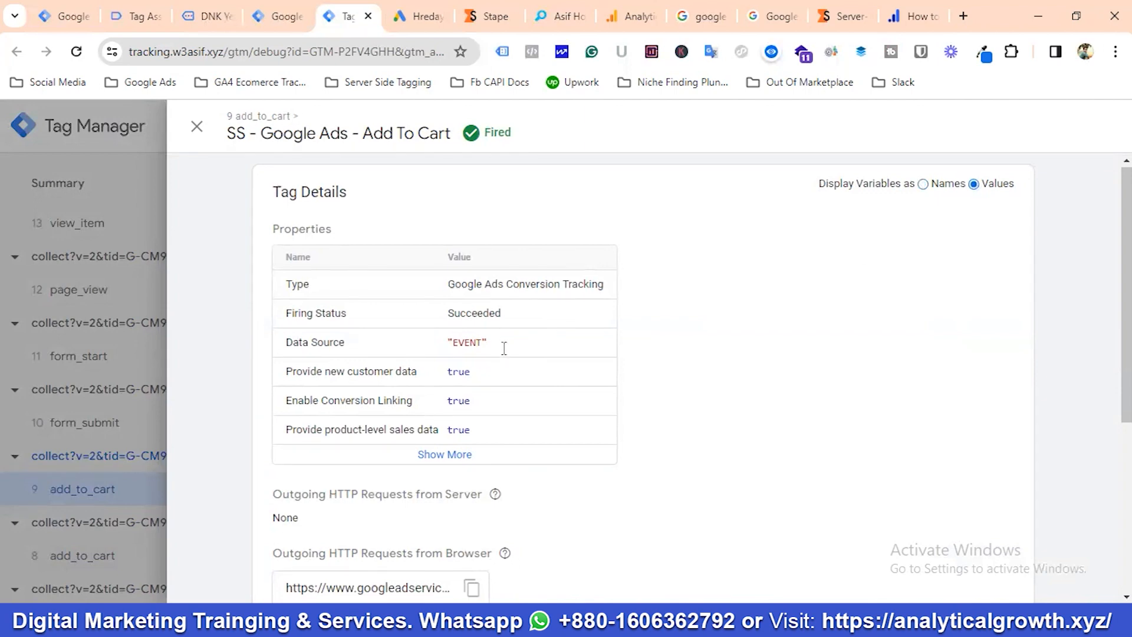
{"action": "scroll", "coordinate": [533, 369], "scroll_direction": "down", "scroll_amount": 4}
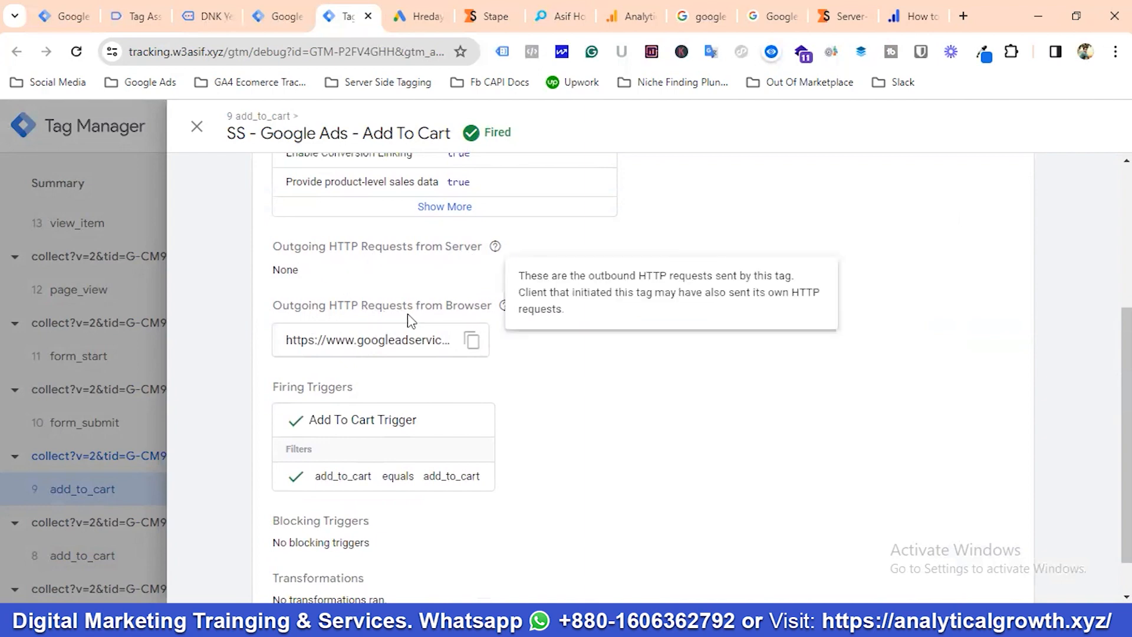
{"action": "scroll", "coordinate": [426, 378], "scroll_direction": "down", "scroll_amount": 1}
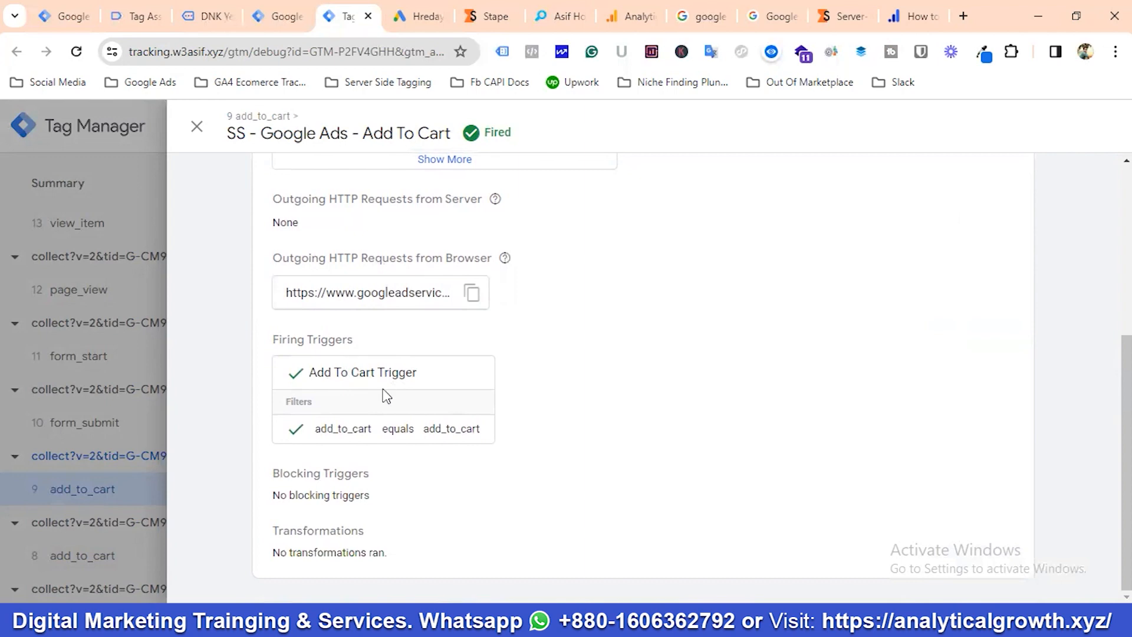
{"action": "scroll", "coordinate": [401, 449], "scroll_direction": "up", "scroll_amount": 1}
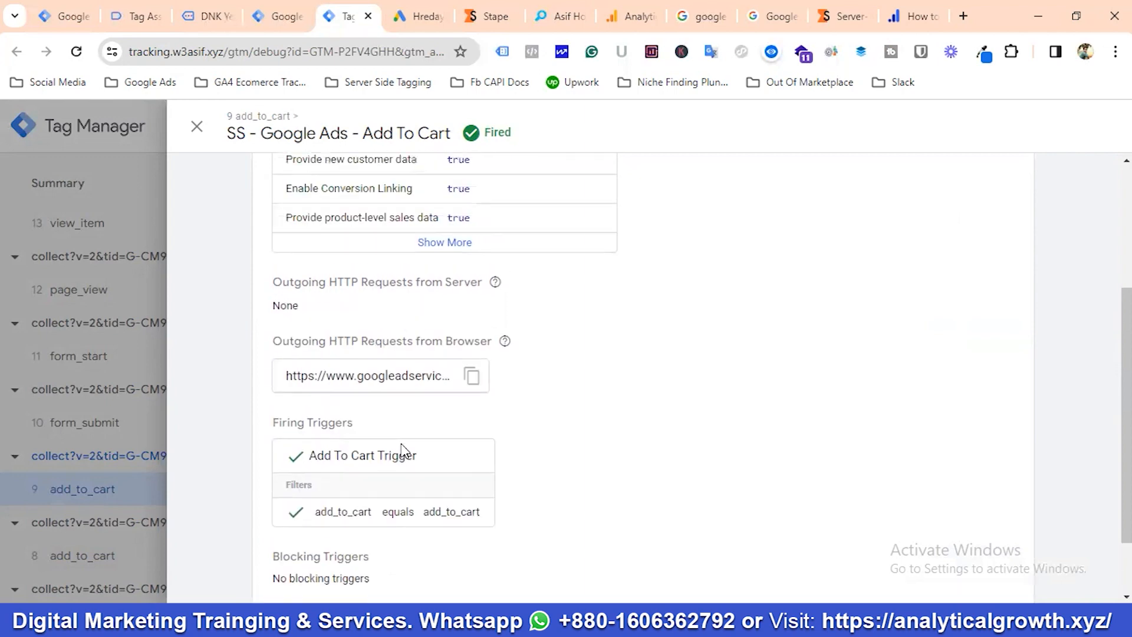
Step: Expand the full property list of the SS - Google Ads - Add To Cart tag and copy its outgoing browser request URL
{"action": "left_click", "coordinate": [434, 244]}
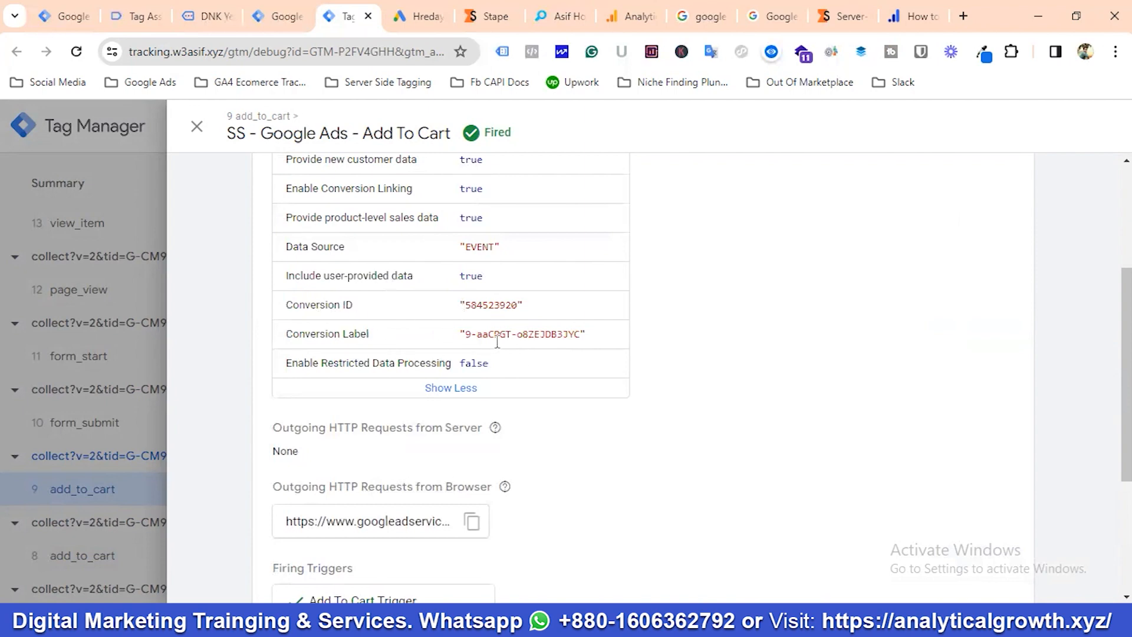
{"action": "scroll", "coordinate": [478, 366], "scroll_direction": "up", "scroll_amount": 2}
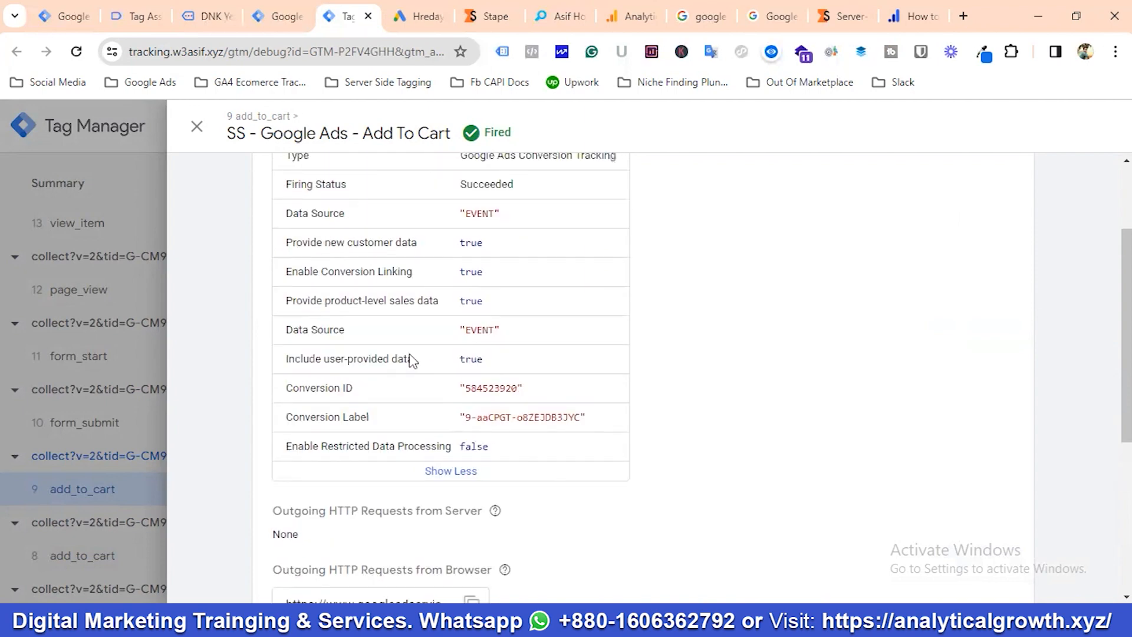
{"action": "scroll", "coordinate": [485, 316], "scroll_direction": "down", "scroll_amount": 4}
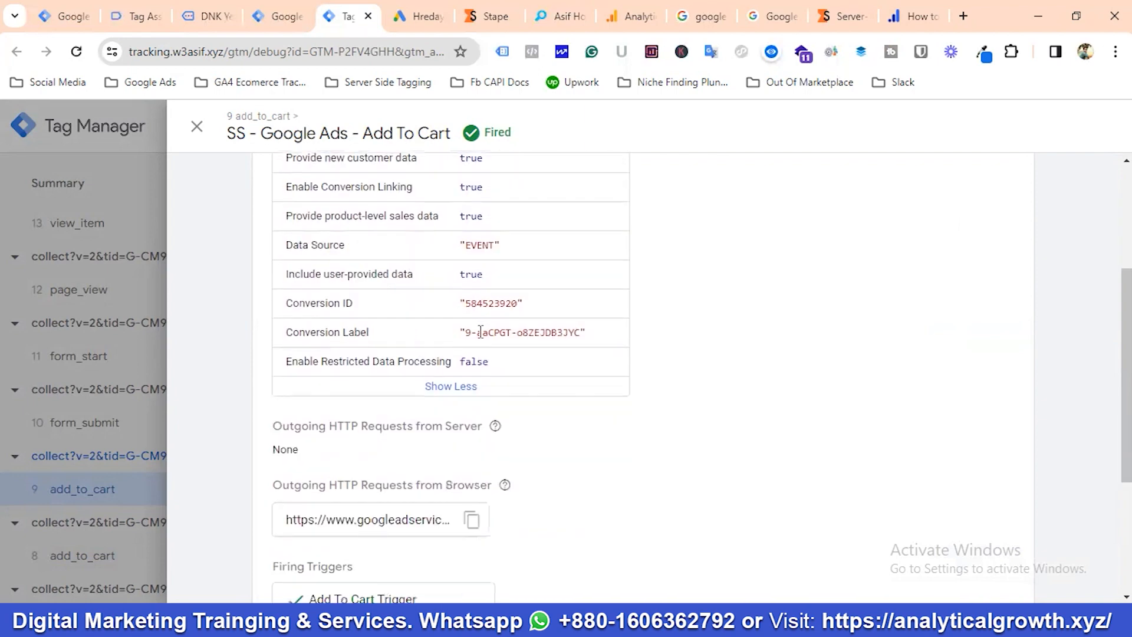
{"action": "left_click", "coordinate": [470, 356]}
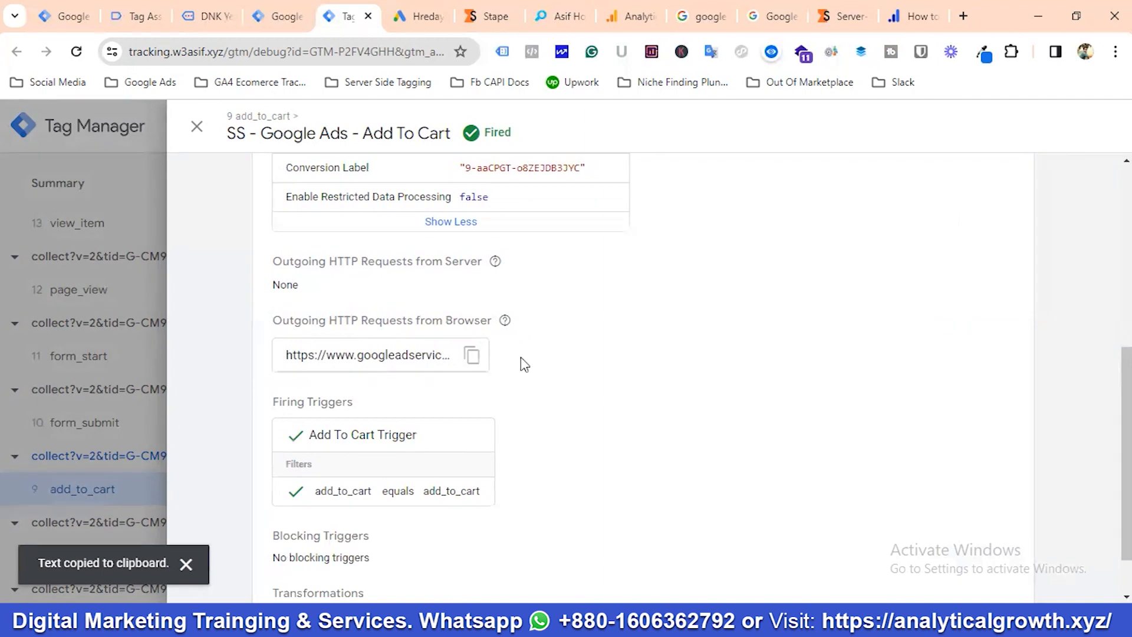
{"action": "scroll", "coordinate": [412, 372], "scroll_direction": "down", "scroll_amount": 1}
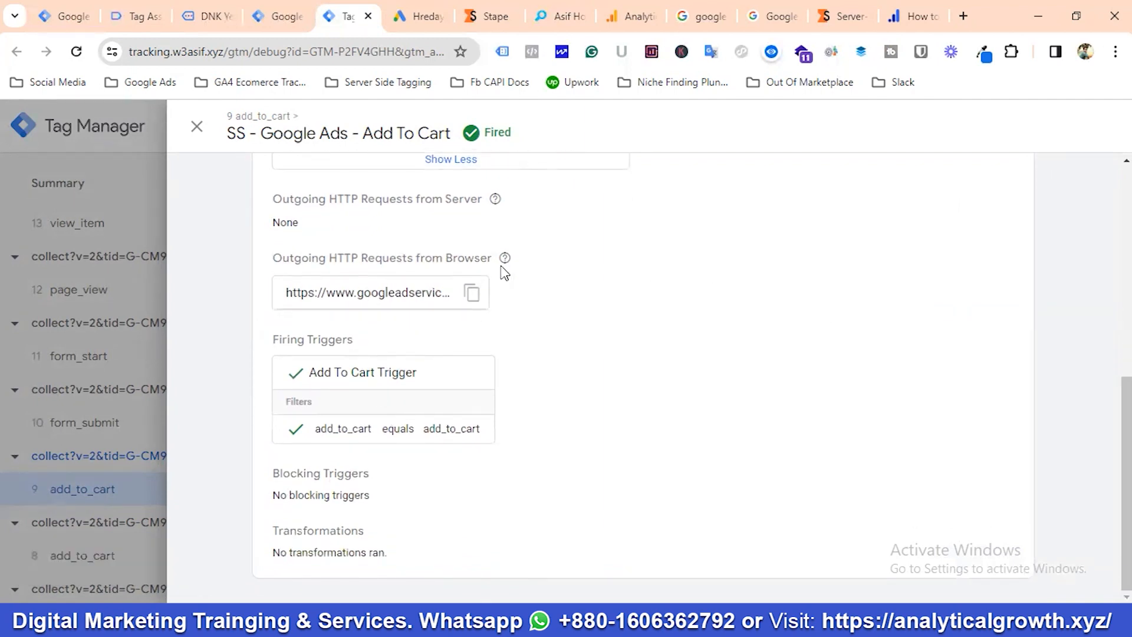
{"action": "scroll", "coordinate": [397, 306], "scroll_direction": "up", "scroll_amount": 5}
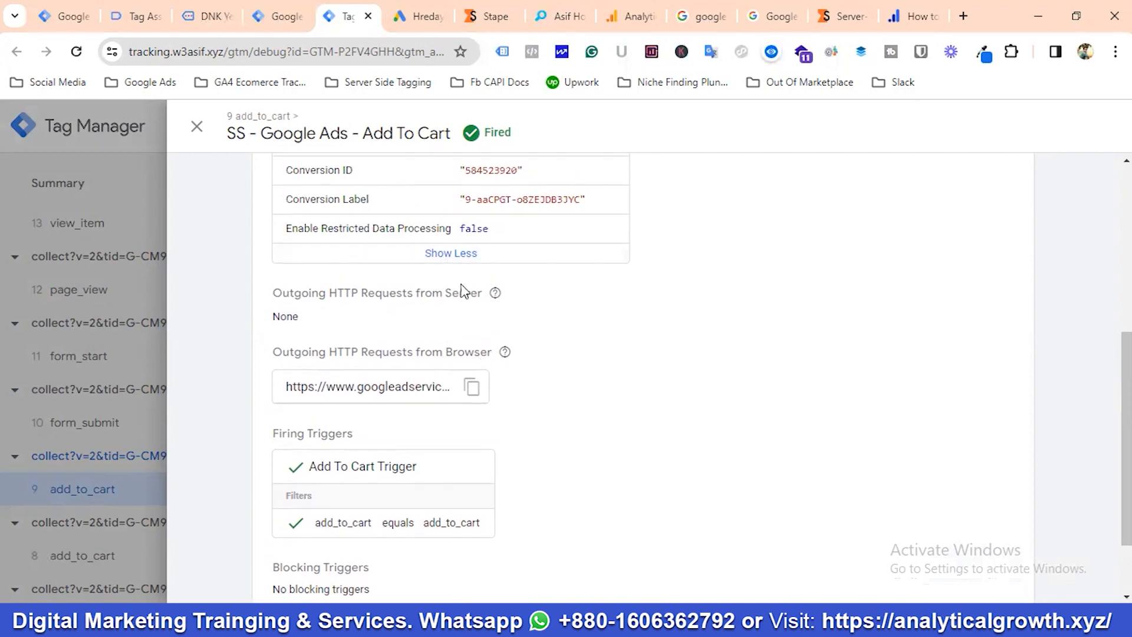
{"action": "scroll", "coordinate": [497, 317], "scroll_direction": "up", "scroll_amount": 1}
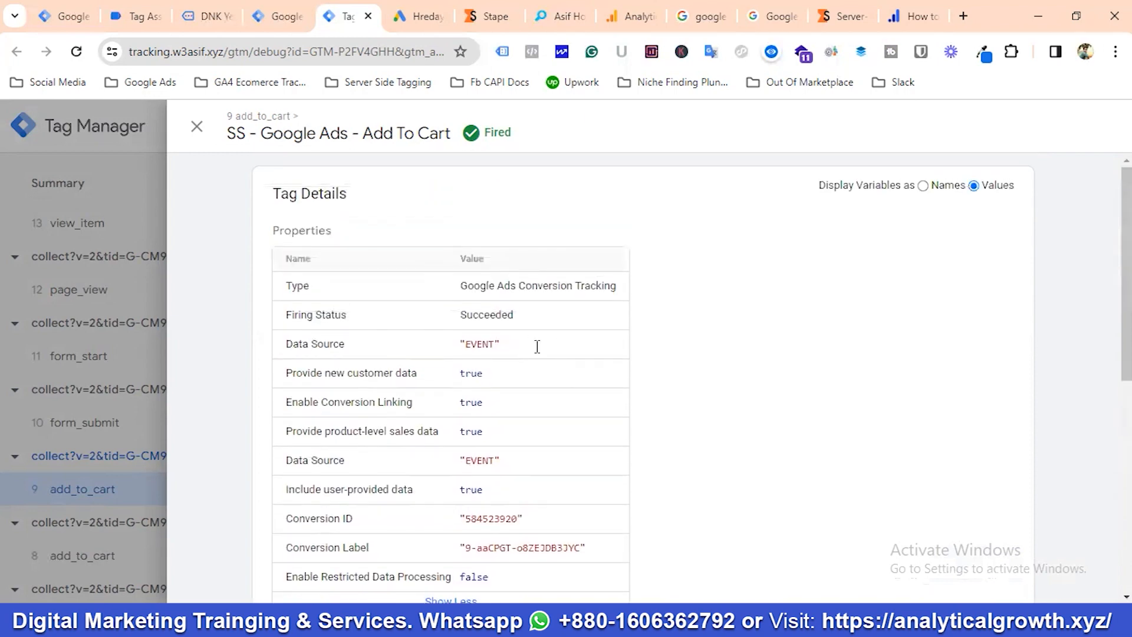
Step: Display the tag's variables as names, review its properties and firing trigger filter, and close the tag details
{"action": "left_click", "coordinate": [923, 187]}
{"action": "scroll", "coordinate": [498, 356], "scroll_direction": "down", "scroll_amount": 6}
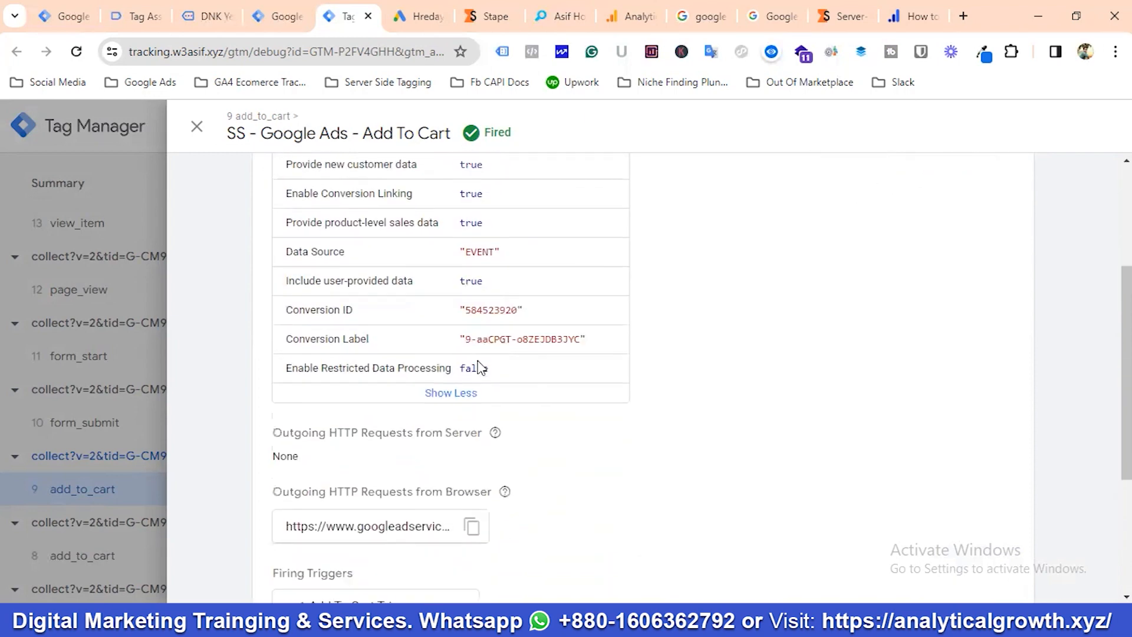
{"action": "scroll", "coordinate": [465, 383], "scroll_direction": "down", "scroll_amount": 1}
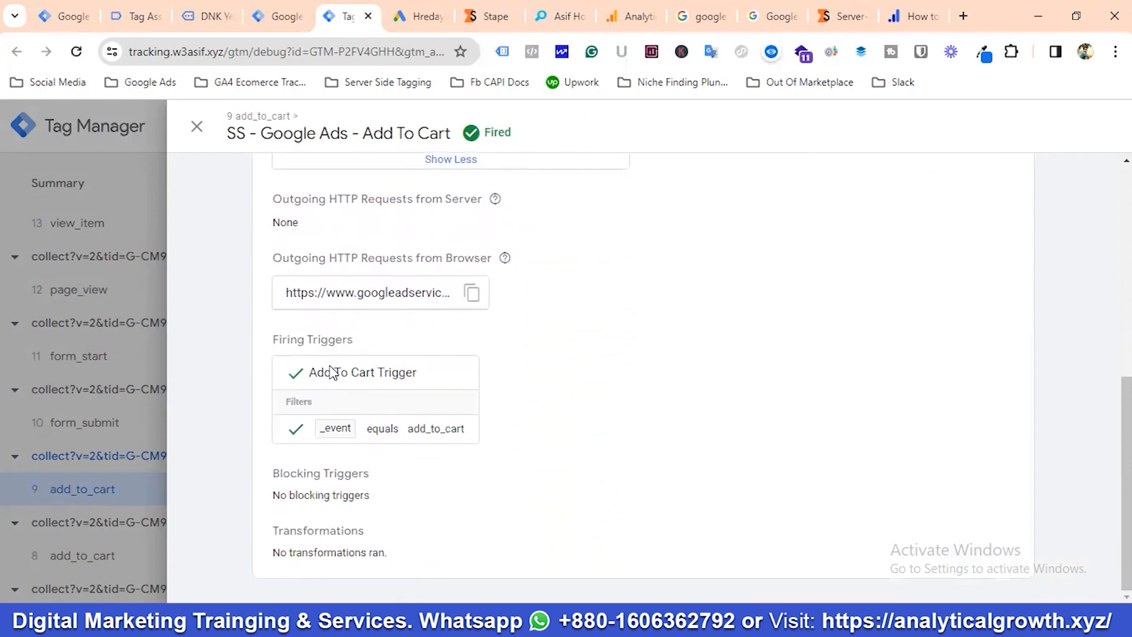
{"action": "scroll", "coordinate": [354, 333], "scroll_direction": "up", "scroll_amount": 3}
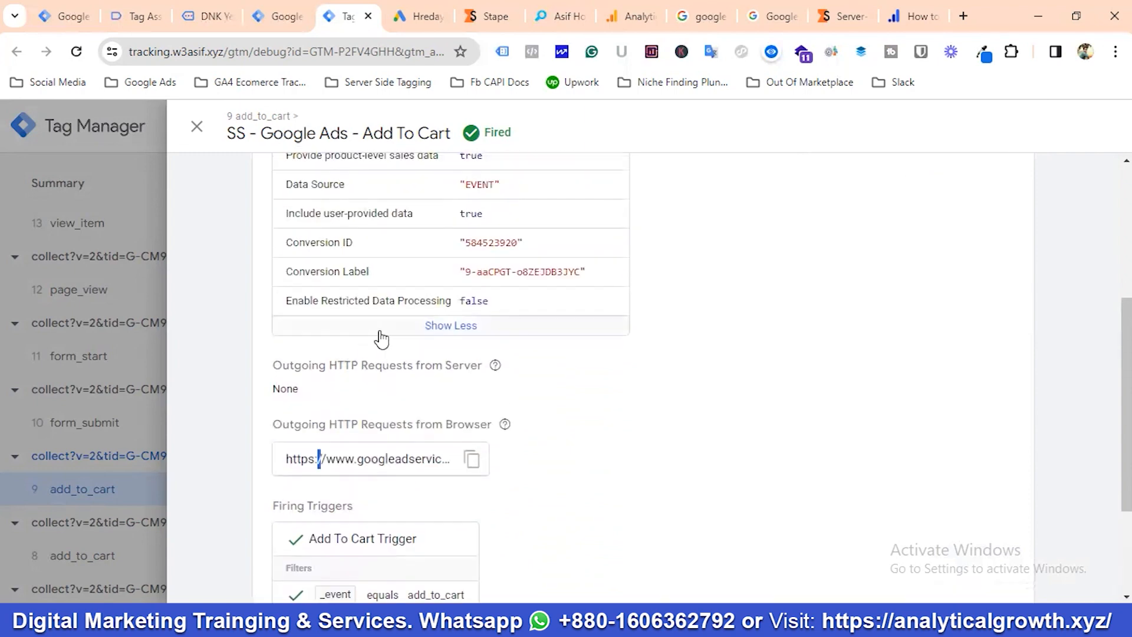
{"action": "scroll", "coordinate": [369, 337], "scroll_direction": "up", "scroll_amount": 5}
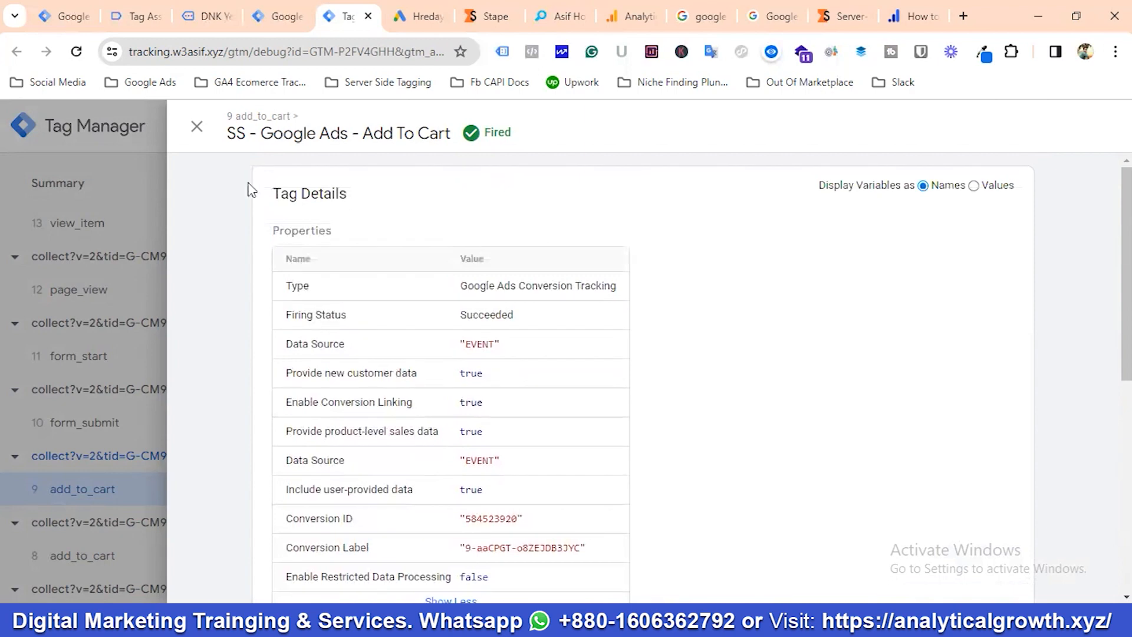
{"action": "left_click", "coordinate": [197, 127]}
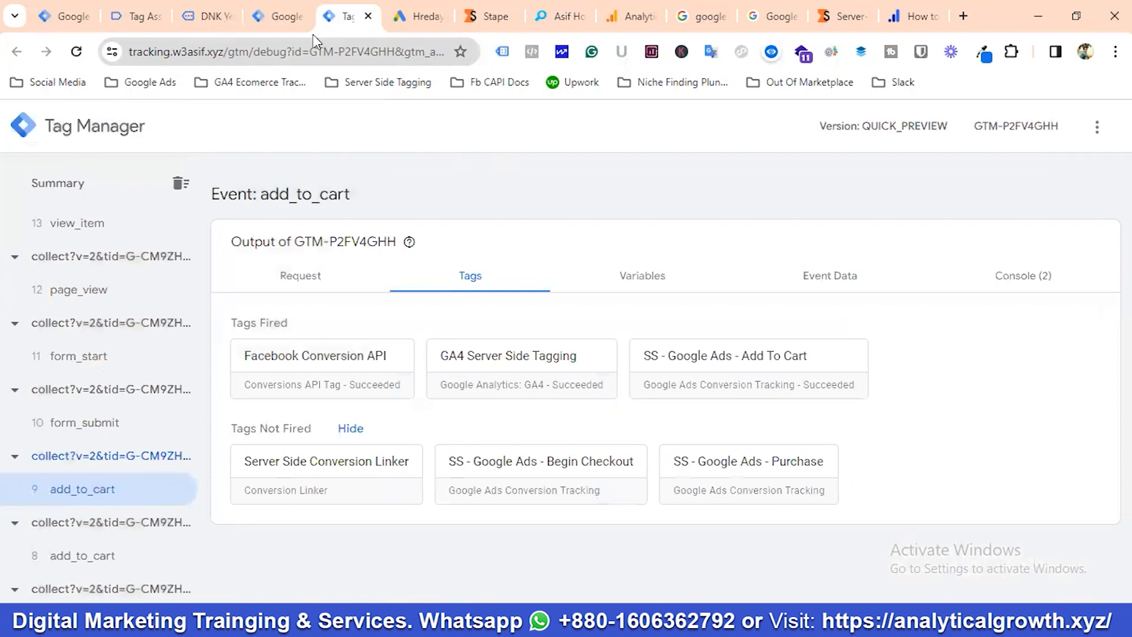
Step: Go back to the store, view the cart and proceed to checkout with the DNK Yellow Shoes
{"action": "left_click", "coordinate": [214, 17]}
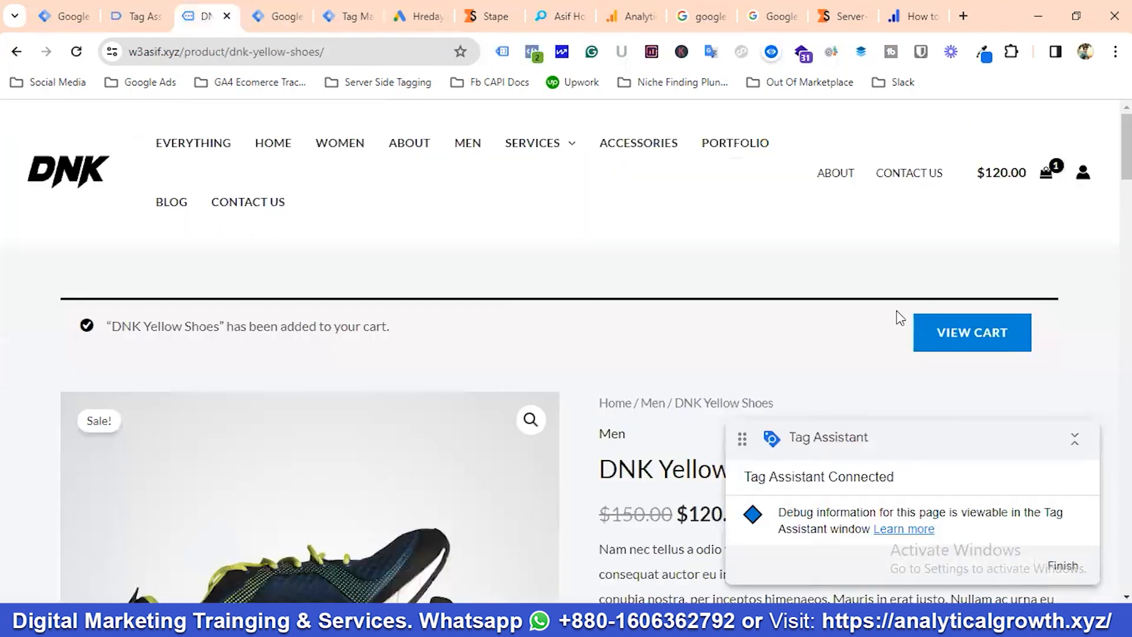
{"action": "left_click", "coordinate": [959, 344]}
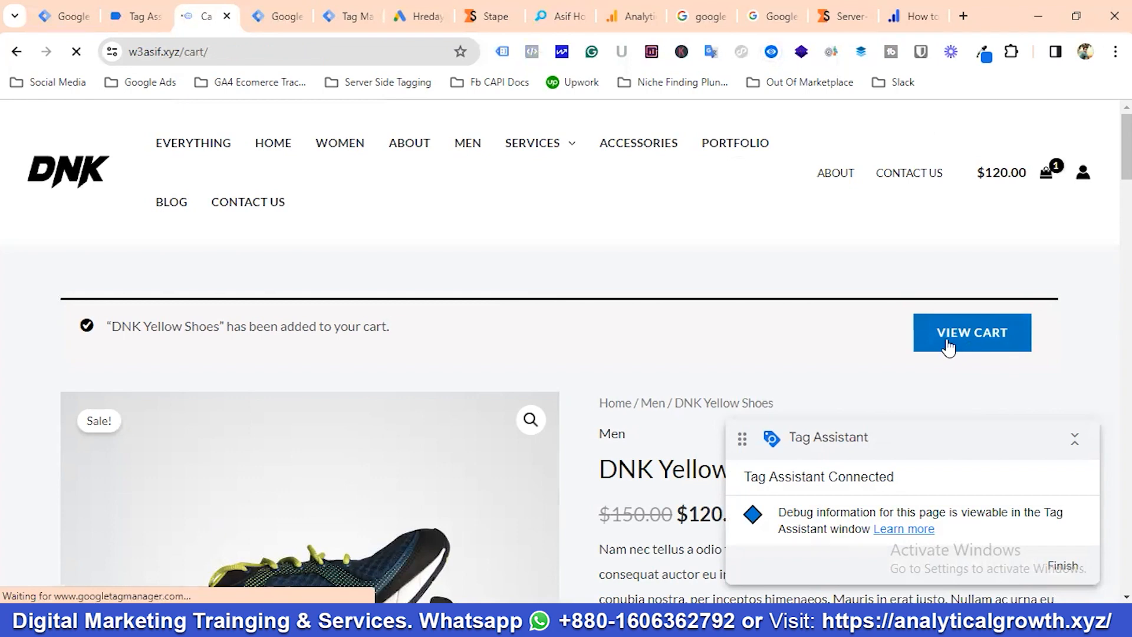
{"action": "scroll", "coordinate": [589, 340], "scroll_direction": "down", "scroll_amount": 3}
{"action": "scroll", "coordinate": [565, 342], "scroll_direction": "down", "scroll_amount": 7}
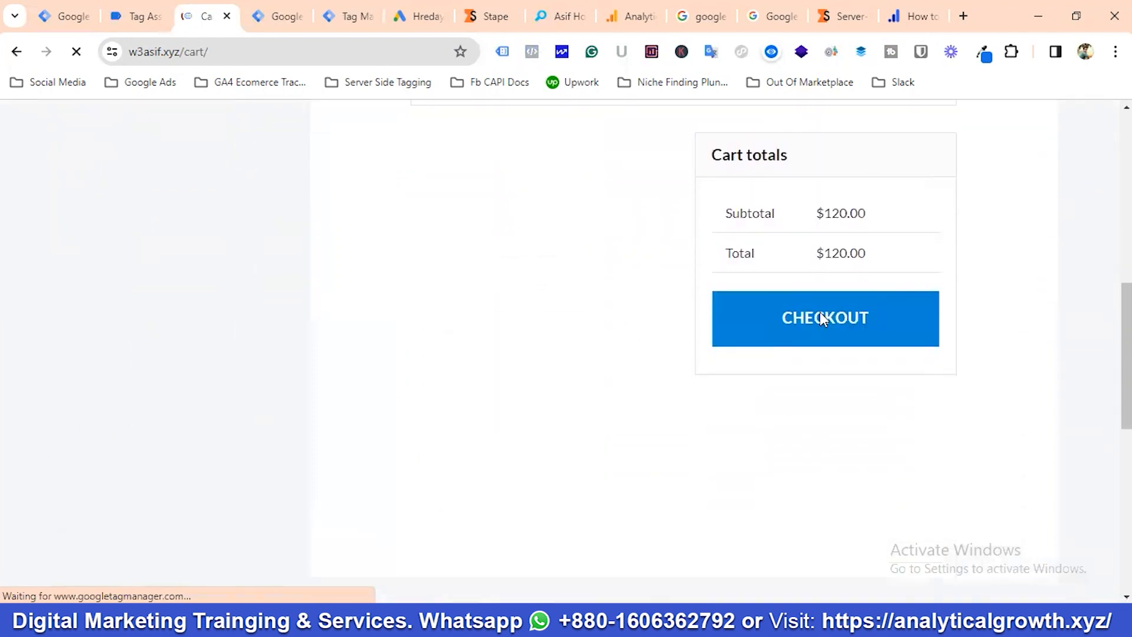
{"action": "left_click", "coordinate": [811, 322]}
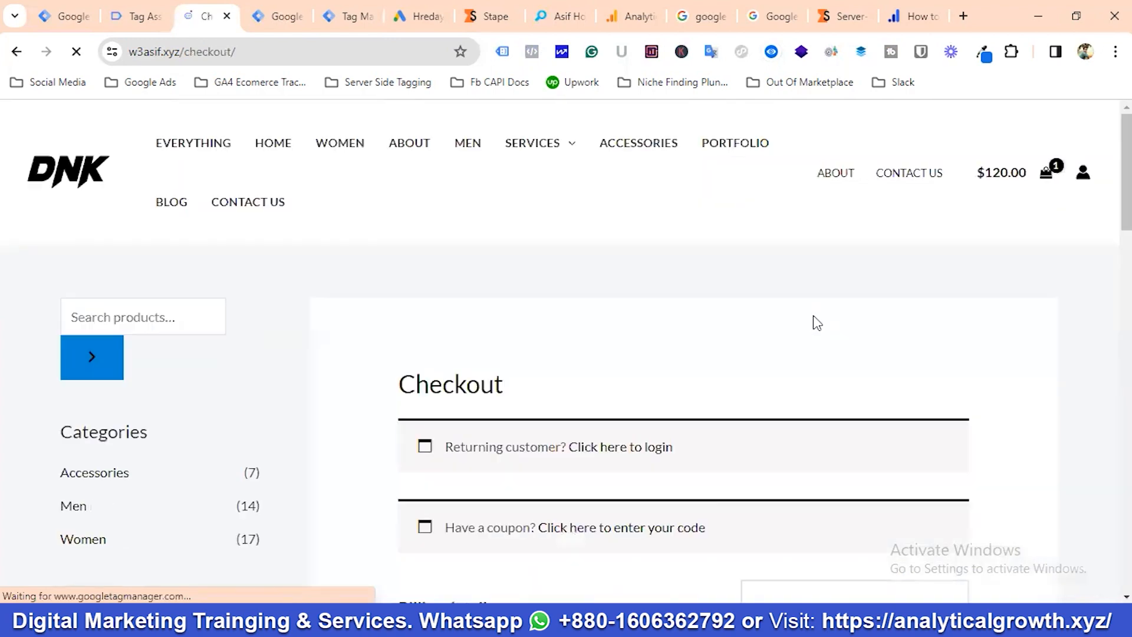
Step: Place the cash-on-delivery order for the DNK Yellow Shoes using the prefilled billing details
{"action": "scroll", "coordinate": [582, 322], "scroll_direction": "down", "scroll_amount": 1}
{"action": "scroll", "coordinate": [587, 330], "scroll_direction": "down", "scroll_amount": 6}
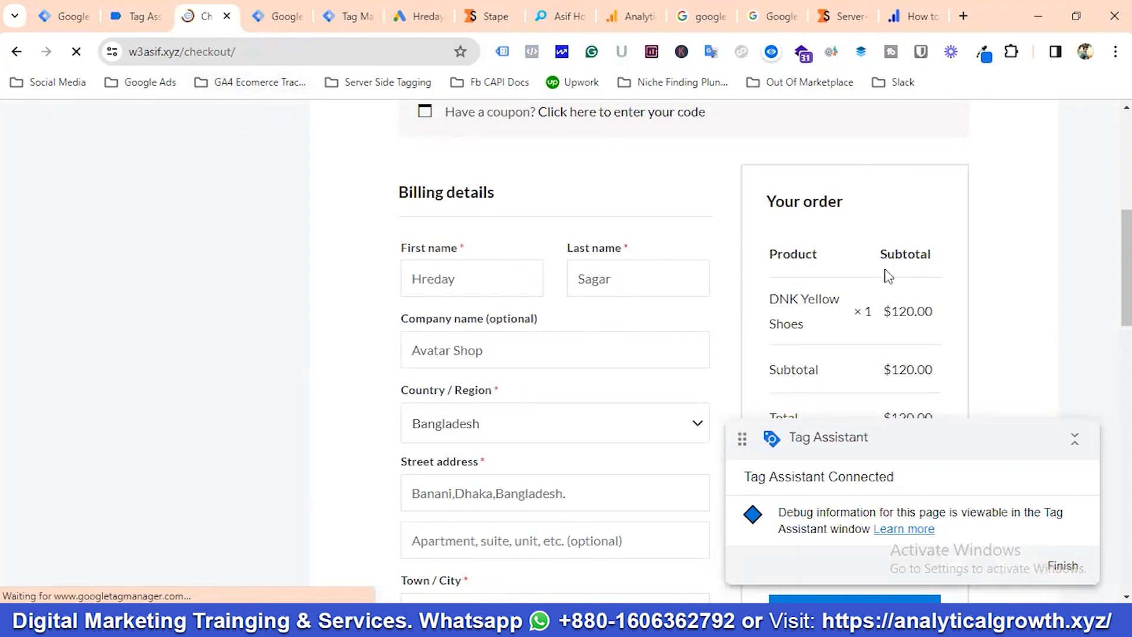
{"action": "scroll", "coordinate": [761, 260], "scroll_direction": "down", "scroll_amount": 3}
{"action": "scroll", "coordinate": [768, 267], "scroll_direction": "down", "scroll_amount": 1}
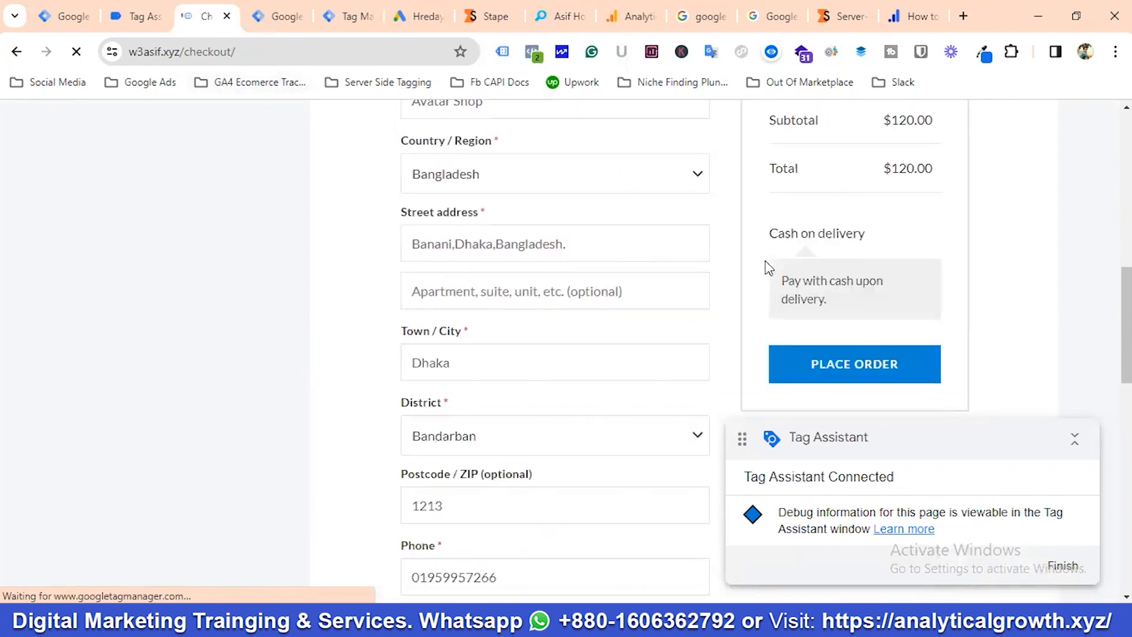
{"action": "left_click", "coordinate": [834, 364]}
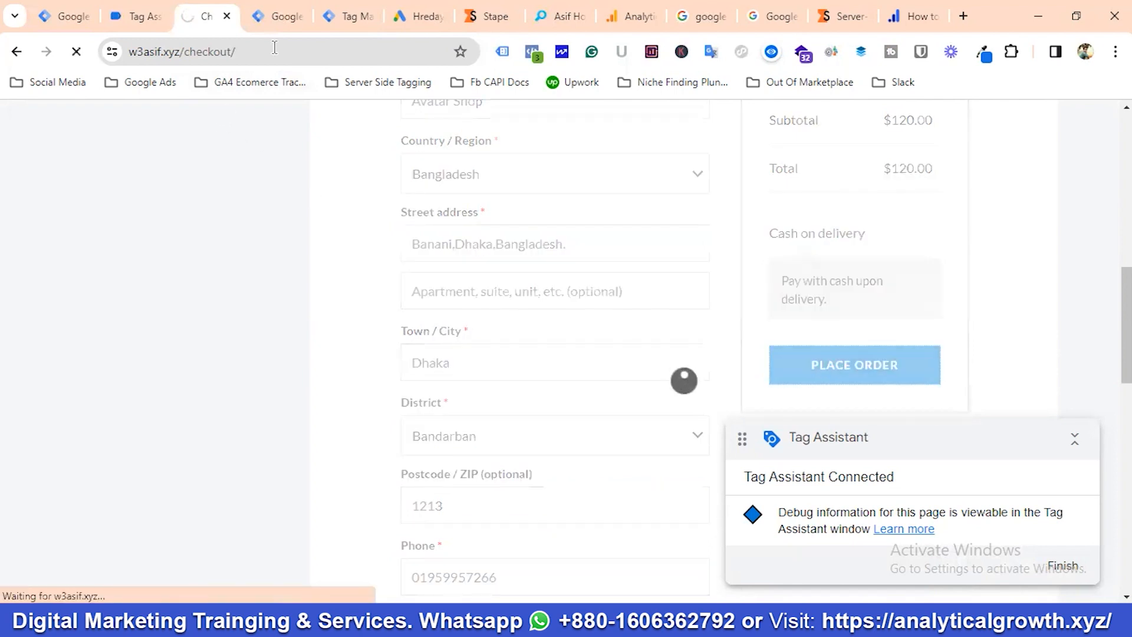
Step: Check in Tag Assistant whether the web container's Google Ads begin-checkout and purchase tags fired
{"action": "left_click", "coordinate": [137, 16]}
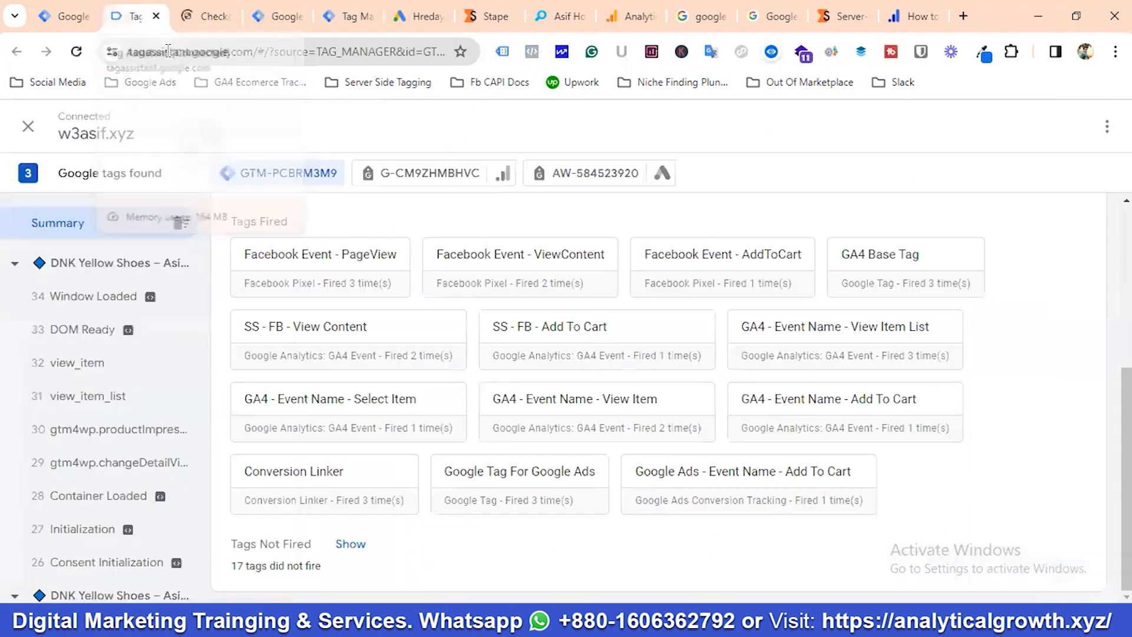
{"action": "scroll", "coordinate": [571, 384], "scroll_direction": "down", "scroll_amount": 2}
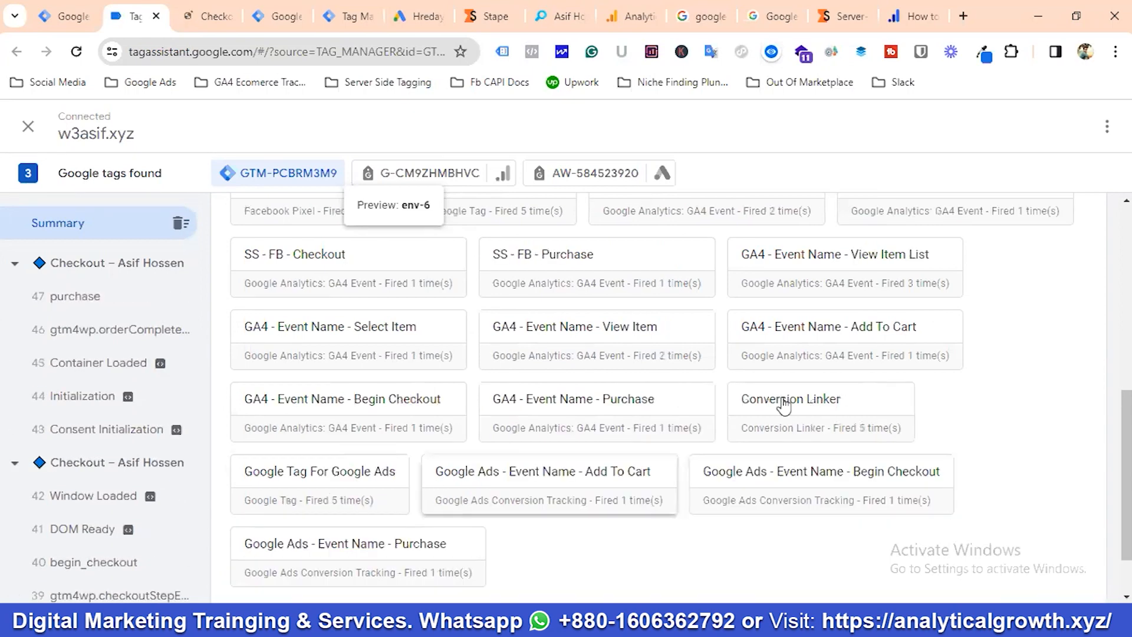
{"action": "scroll", "coordinate": [508, 494], "scroll_direction": "down", "scroll_amount": 2}
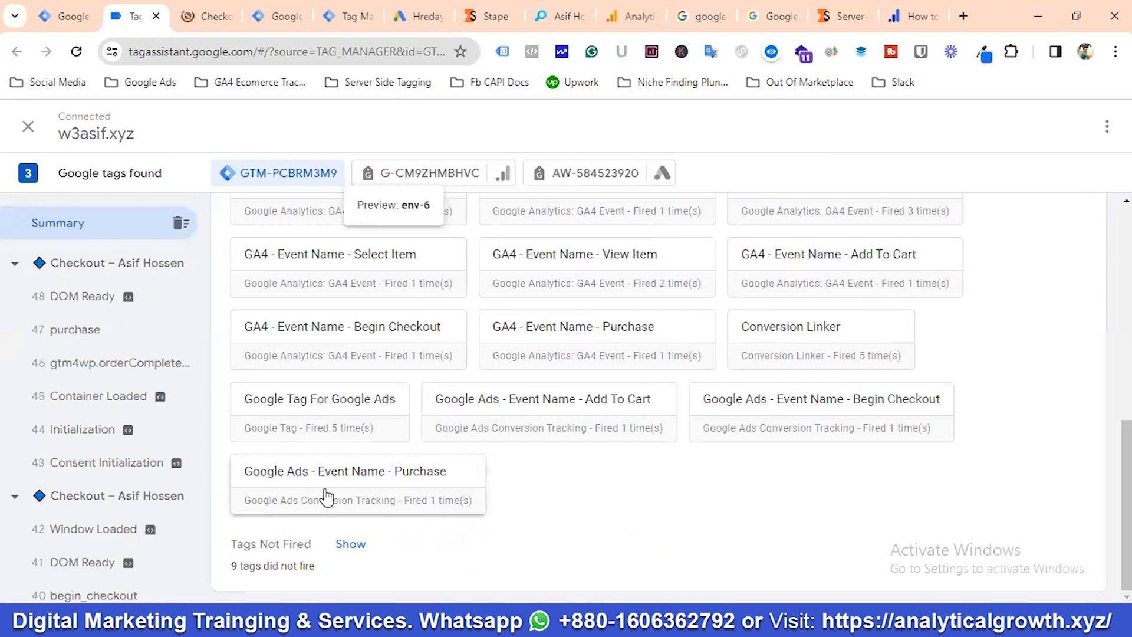
Step: Open the fired Google Ads - Event Name - Purchase tag and review its full properties and firing trigger
{"action": "left_click", "coordinate": [323, 486]}
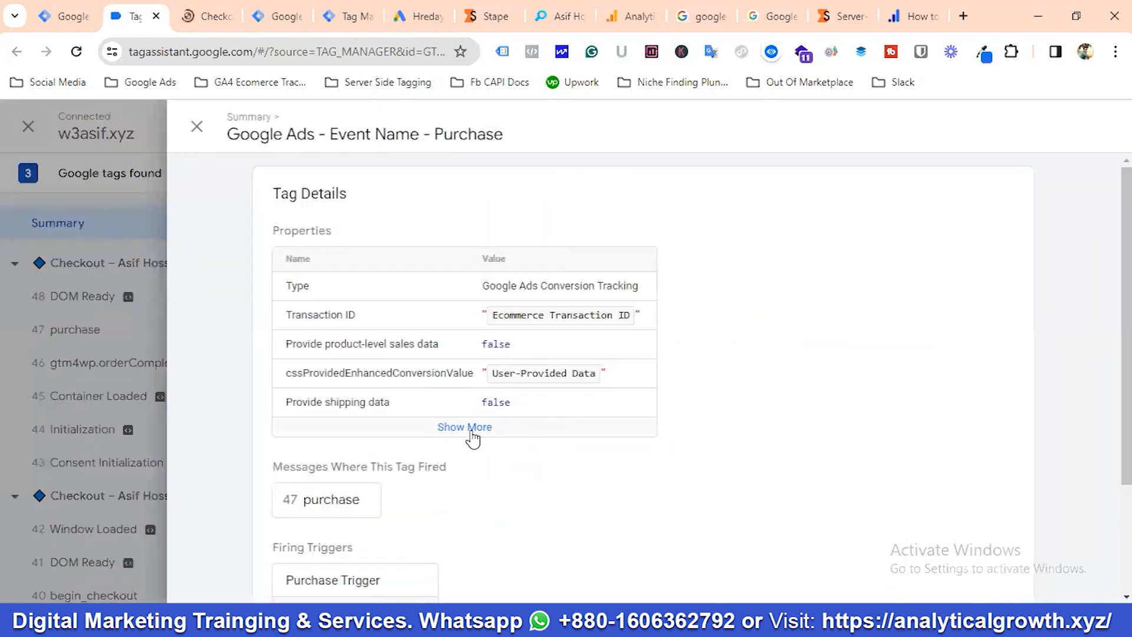
{"action": "left_click", "coordinate": [475, 433]}
{"action": "scroll", "coordinate": [612, 408], "scroll_direction": "down", "scroll_amount": 4}
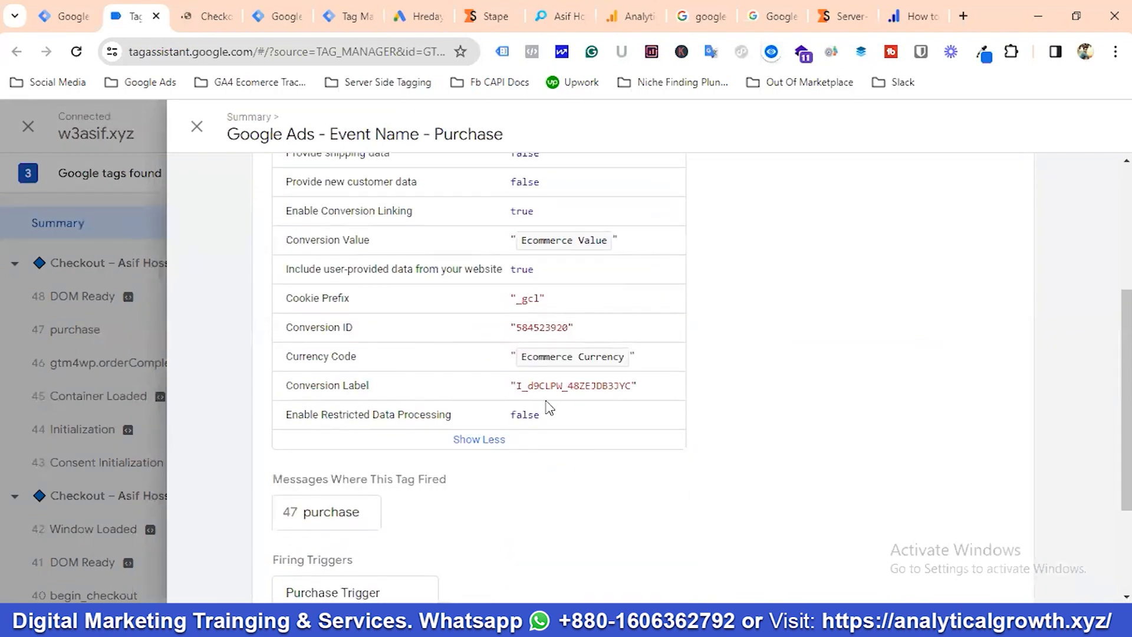
{"action": "scroll", "coordinate": [569, 406], "scroll_direction": "down", "scroll_amount": 1}
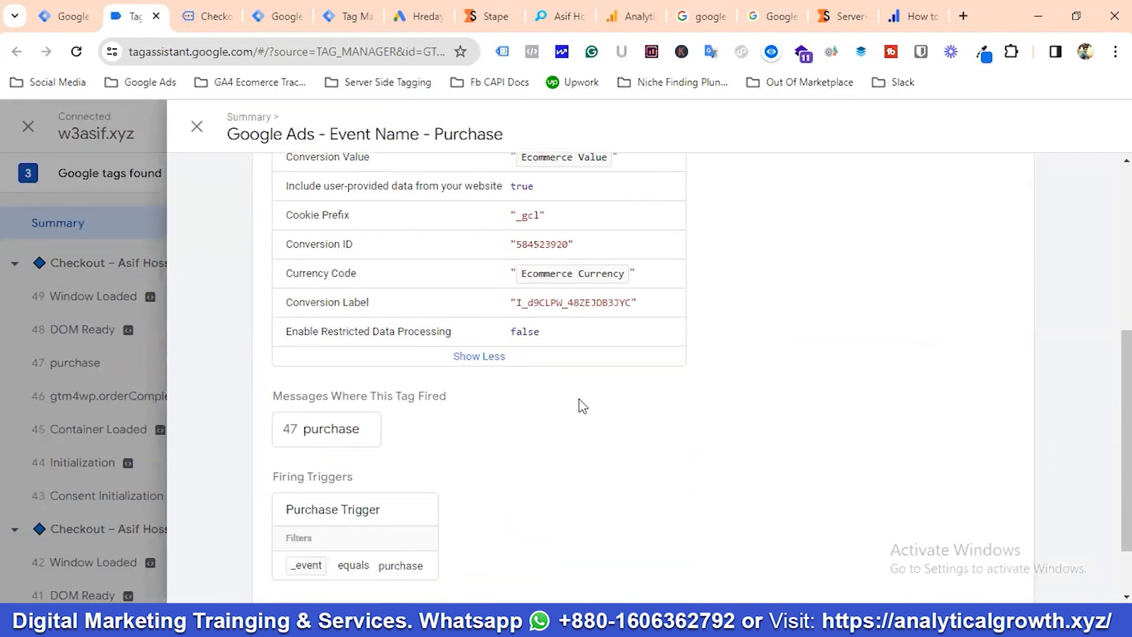
{"action": "scroll", "coordinate": [583, 406], "scroll_direction": "up", "scroll_amount": 1}
{"action": "scroll", "coordinate": [498, 399], "scroll_direction": "down", "scroll_amount": 2}
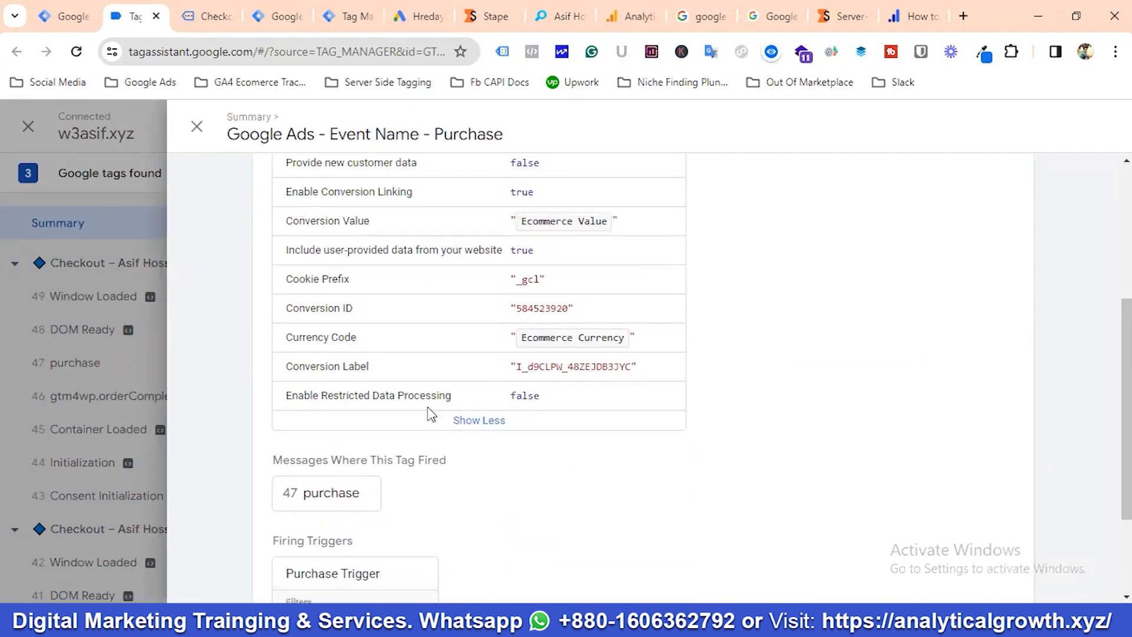
{"action": "scroll", "coordinate": [545, 386], "scroll_direction": "up", "scroll_amount": 3}
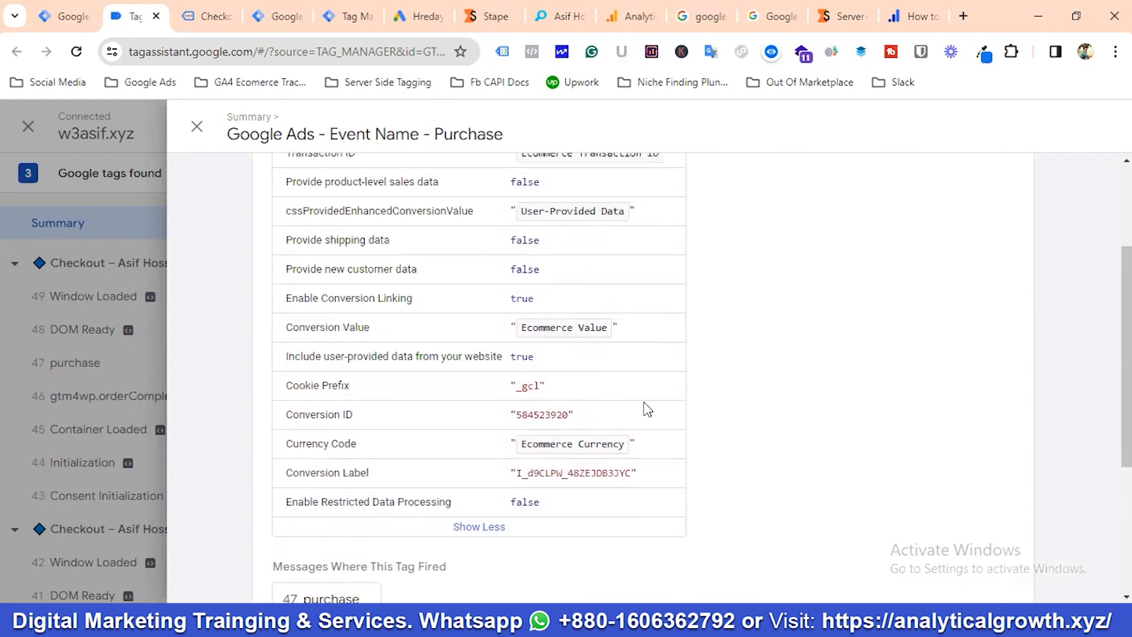
{"action": "scroll", "coordinate": [1010, 271], "scroll_direction": "up", "scroll_amount": 2}
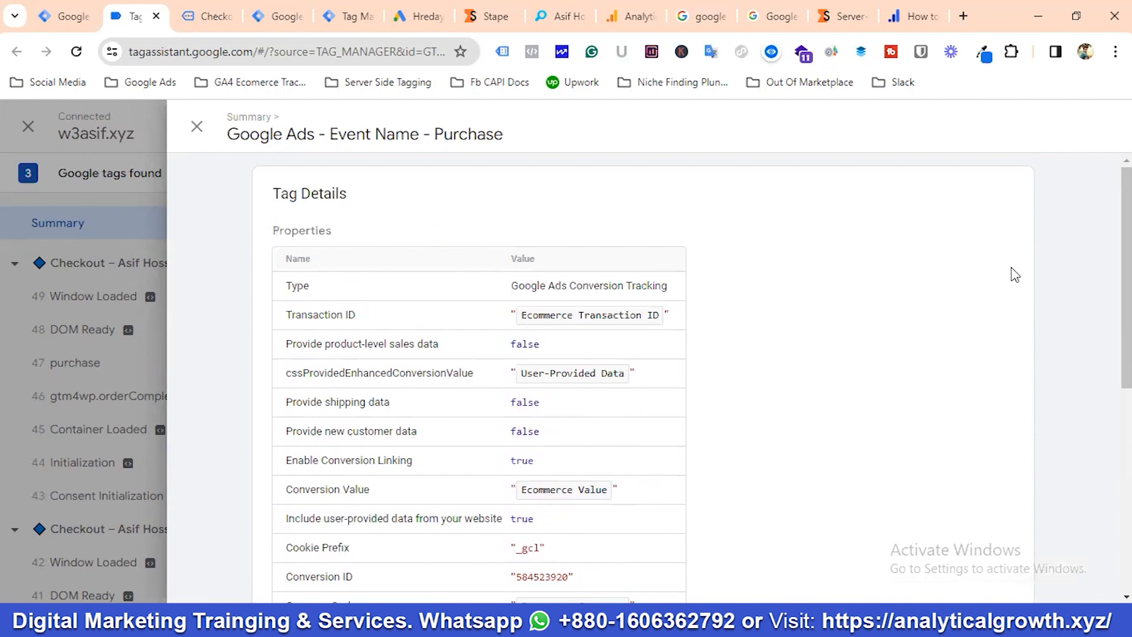
{"action": "scroll", "coordinate": [628, 339], "scroll_direction": "down", "scroll_amount": 2}
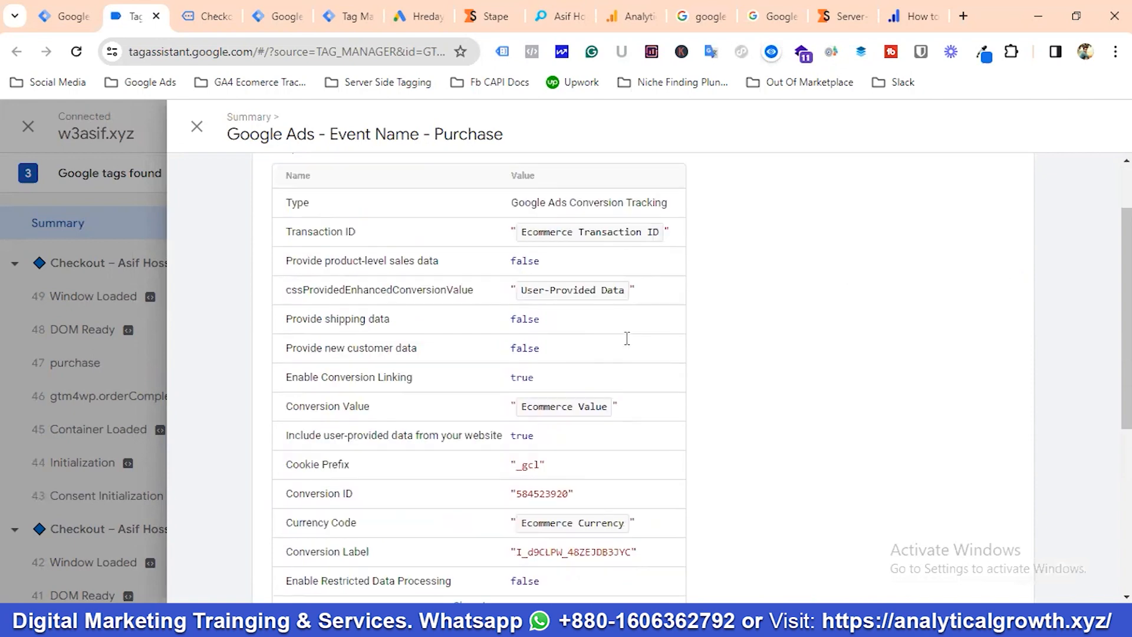
{"action": "scroll", "coordinate": [629, 337], "scroll_direction": "down", "scroll_amount": 1}
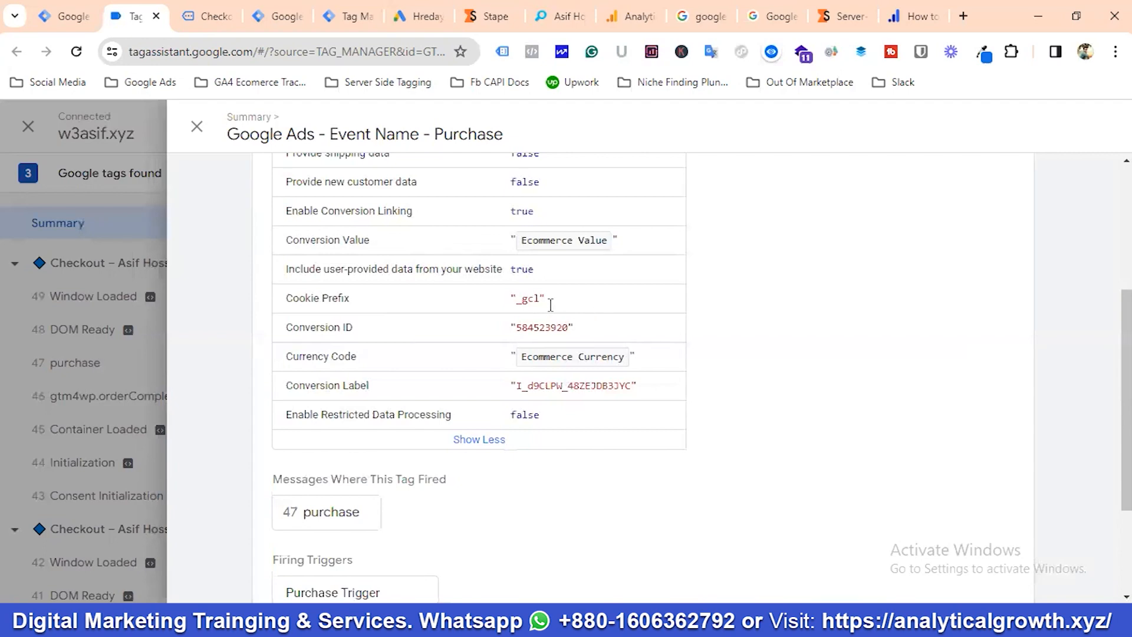
{"action": "scroll", "coordinate": [588, 323], "scroll_direction": "down", "scroll_amount": 1}
{"action": "scroll", "coordinate": [500, 371], "scroll_direction": "down", "scroll_amount": 1}
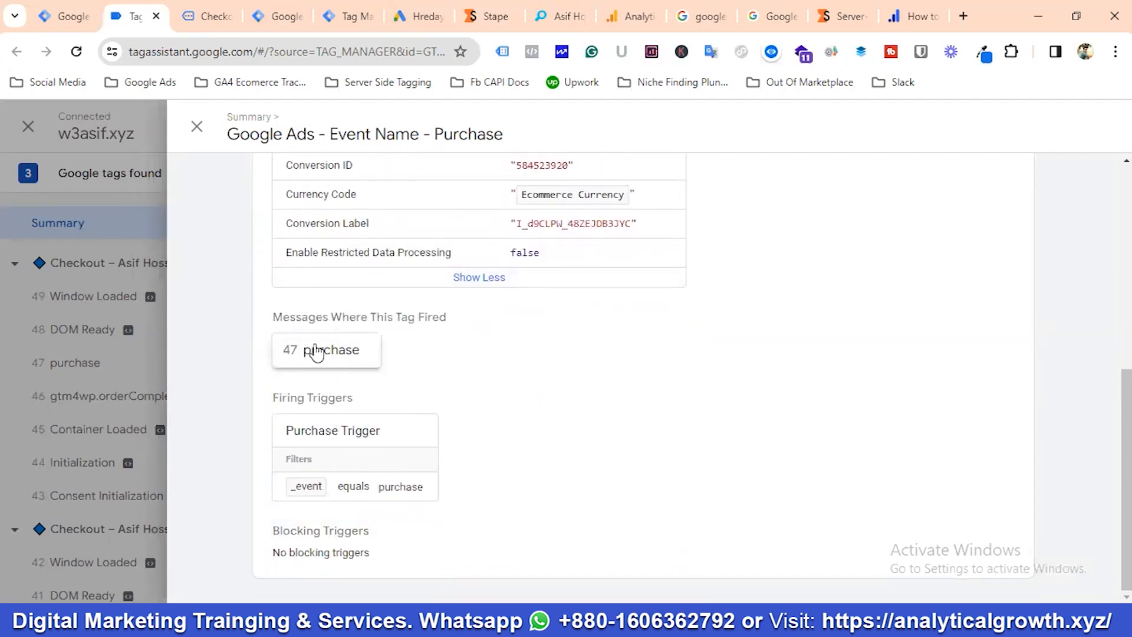
Step: Open the purchase message where this tag fired and examine its transaction ID, conversion value, currency, conversion label and trigger filter
{"action": "left_click", "coordinate": [317, 352]}
{"action": "left_click", "coordinate": [316, 356]}
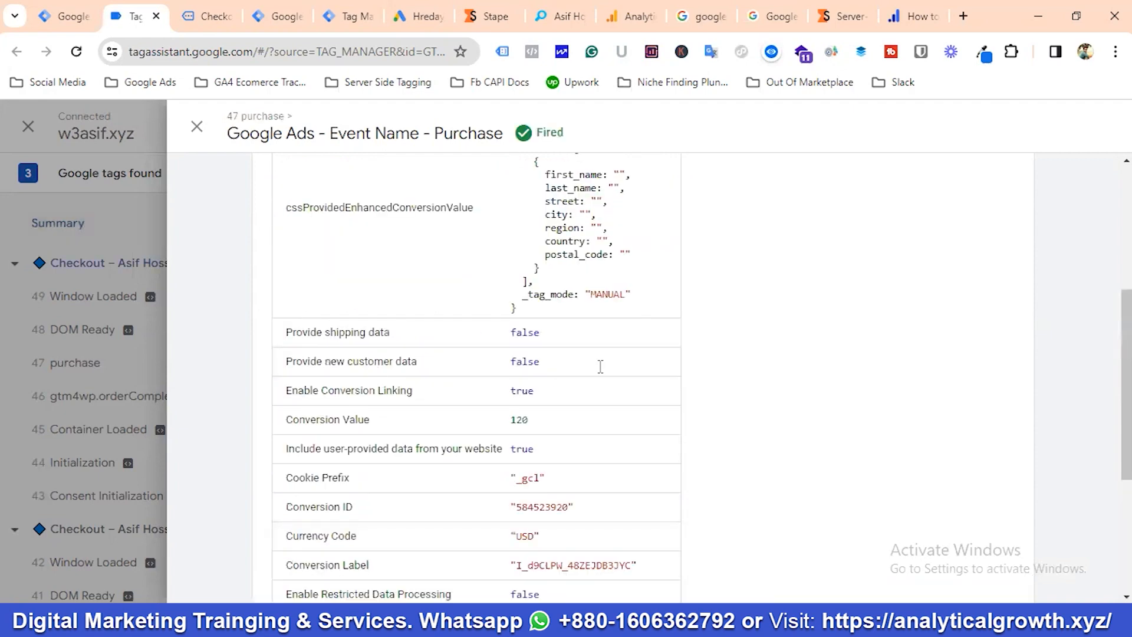
{"action": "scroll", "coordinate": [600, 366], "scroll_direction": "down", "scroll_amount": 1}
{"action": "scroll", "coordinate": [601, 366], "scroll_direction": "up", "scroll_amount": 2}
{"action": "scroll", "coordinate": [606, 366], "scroll_direction": "down", "scroll_amount": 2}
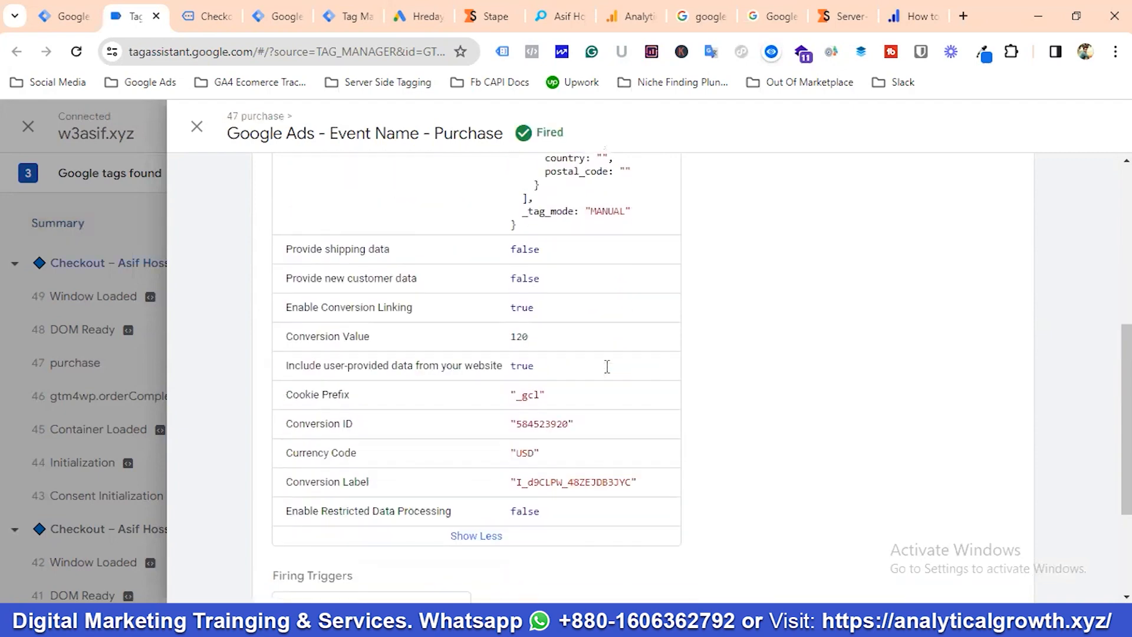
{"action": "scroll", "coordinate": [539, 394], "scroll_direction": "down", "scroll_amount": 2}
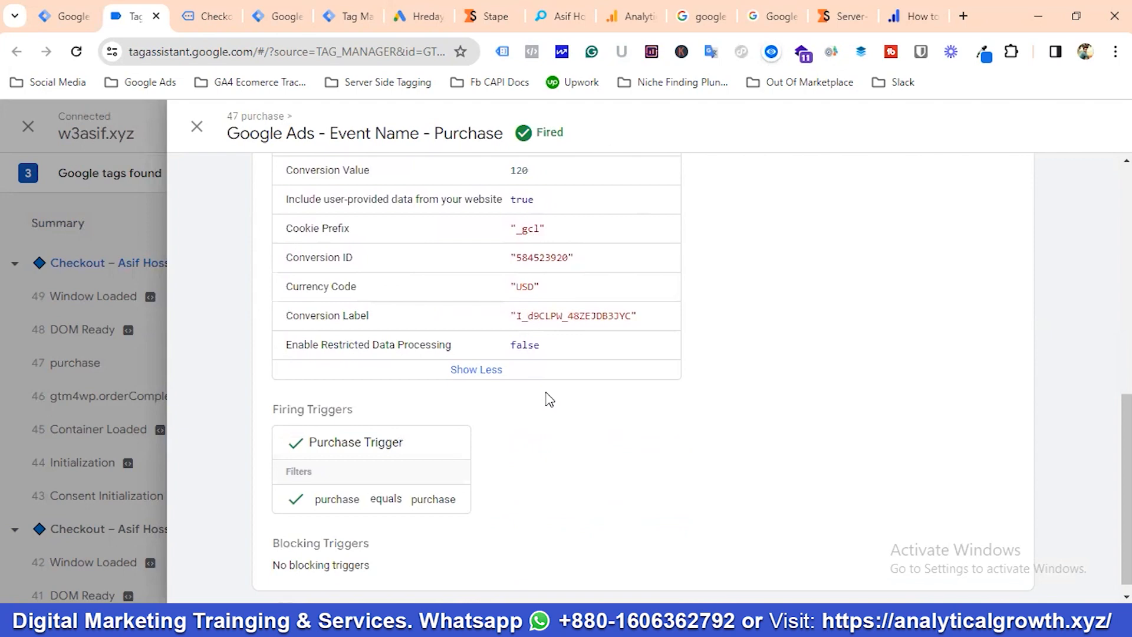
{"action": "scroll", "coordinate": [547, 395], "scroll_direction": "up", "scroll_amount": 2}
{"action": "scroll", "coordinate": [549, 393], "scroll_direction": "up", "scroll_amount": 5}
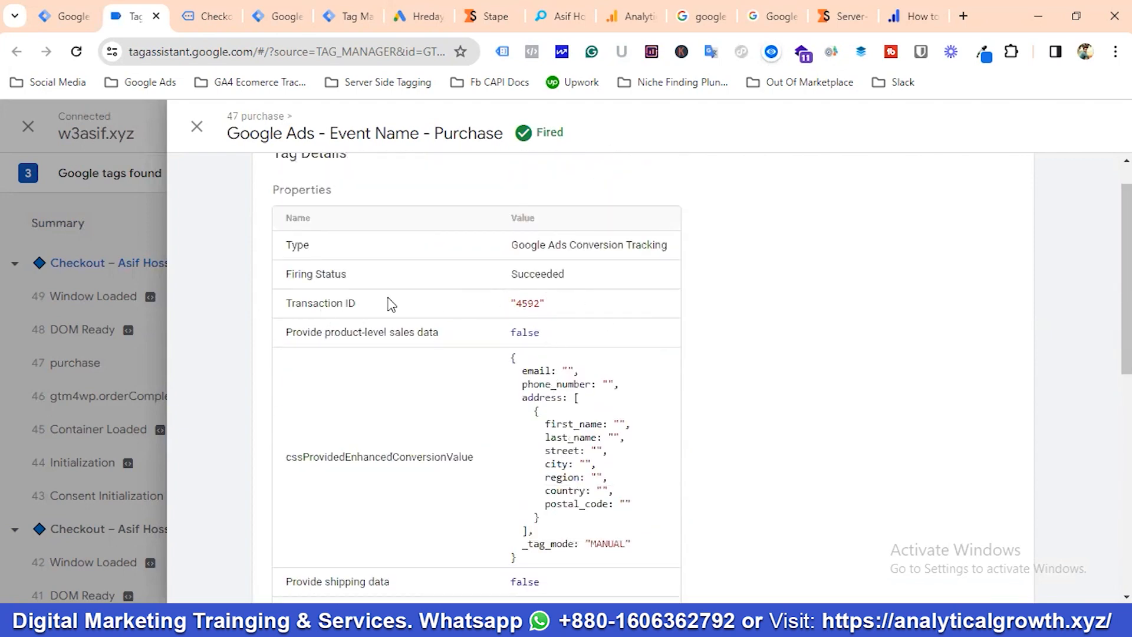
{"action": "scroll", "coordinate": [441, 305], "scroll_direction": "down", "scroll_amount": 5}
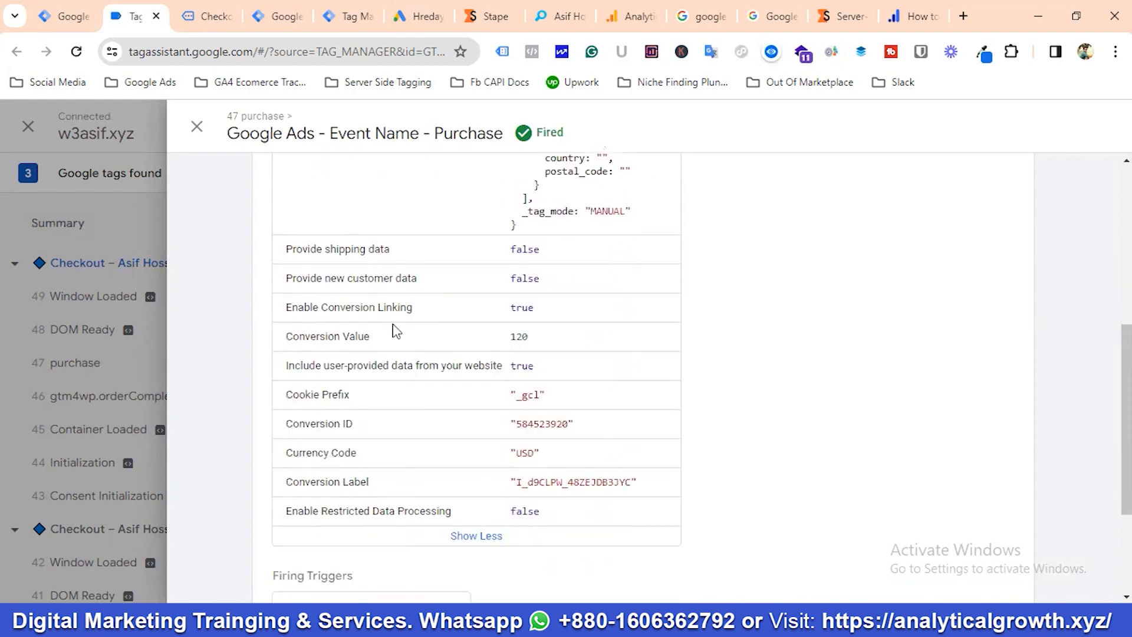
{"action": "scroll", "coordinate": [408, 335], "scroll_direction": "down", "scroll_amount": 1}
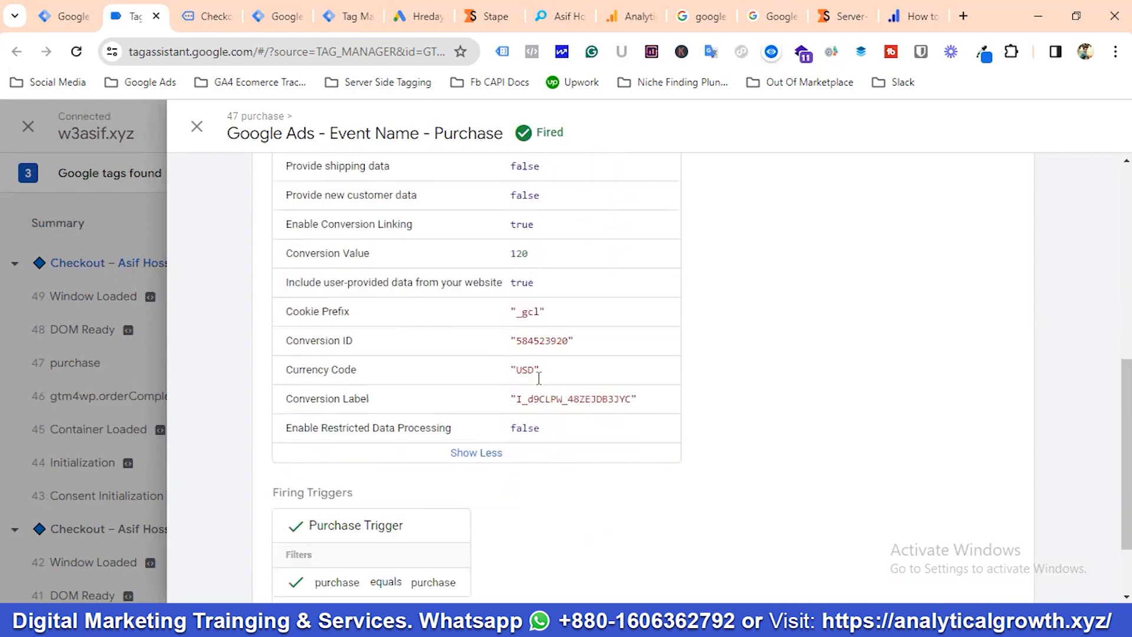
{"action": "scroll", "coordinate": [359, 361], "scroll_direction": "down", "scroll_amount": 1}
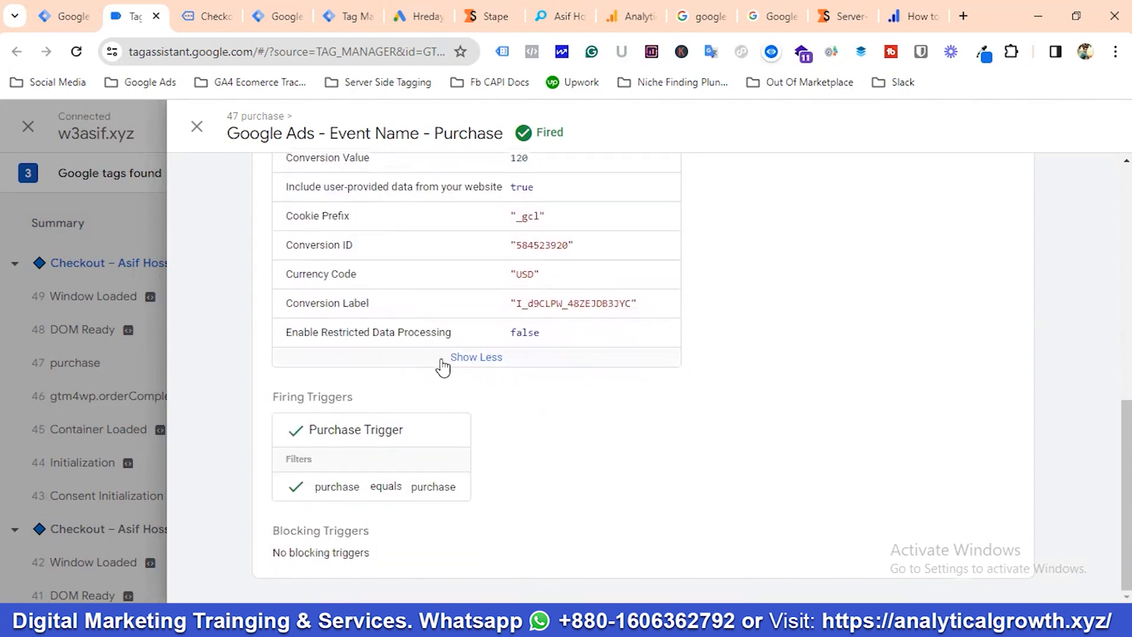
{"action": "scroll", "coordinate": [442, 367], "scroll_direction": "up", "scroll_amount": 1}
{"action": "scroll", "coordinate": [442, 366], "scroll_direction": "up", "scroll_amount": 2}
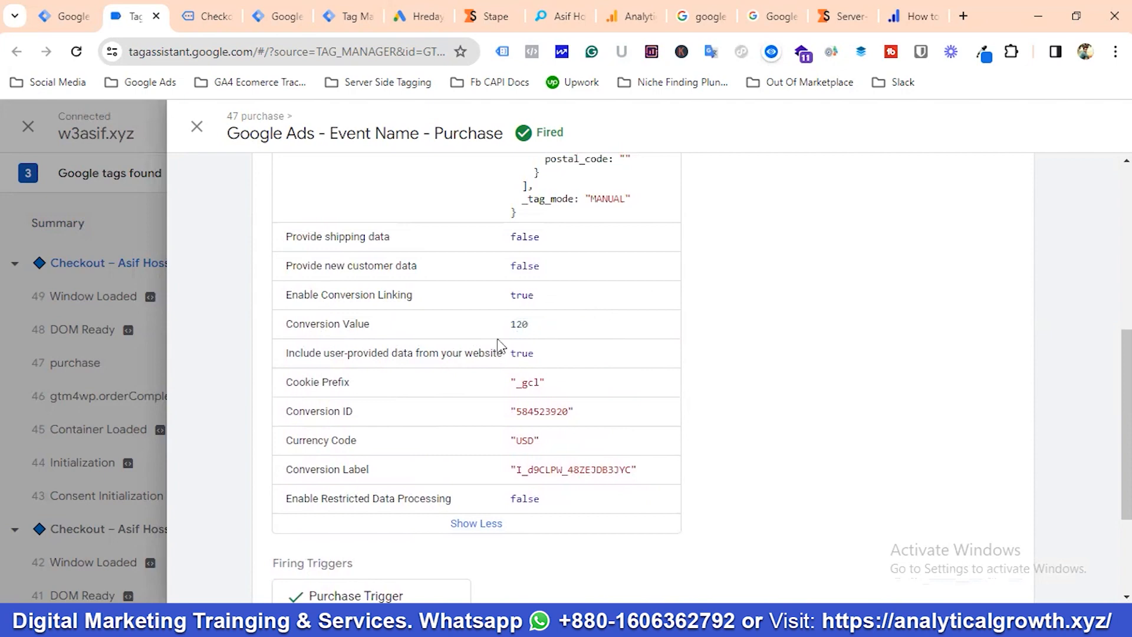
{"action": "scroll", "coordinate": [460, 357], "scroll_direction": "down", "scroll_amount": 1}
{"action": "scroll", "coordinate": [471, 351], "scroll_direction": "down", "scroll_amount": 3}
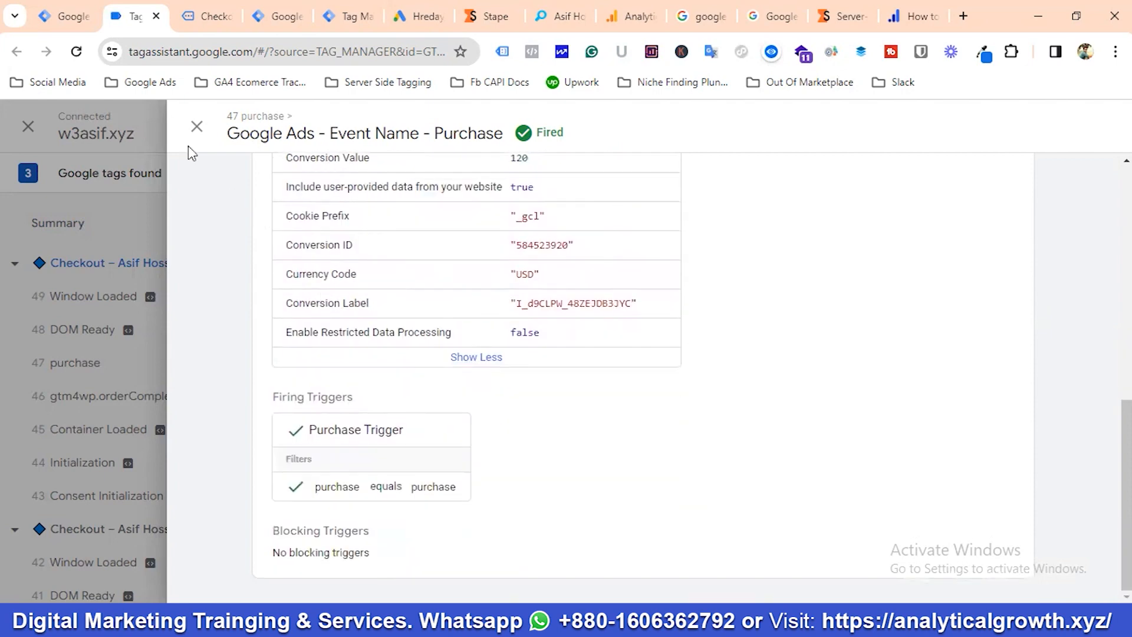
Step: Switch to the server container's preview and show the tags for the latest purchase event
{"action": "left_click", "coordinate": [336, 16]}
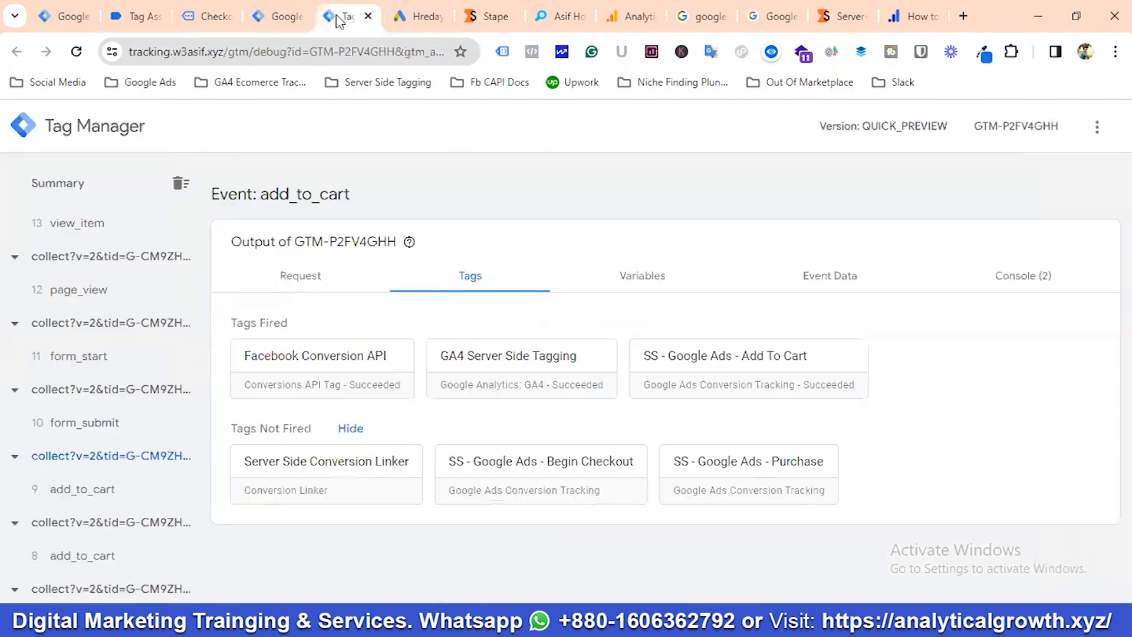
{"action": "scroll", "coordinate": [95, 325], "scroll_direction": "up", "scroll_amount": 10}
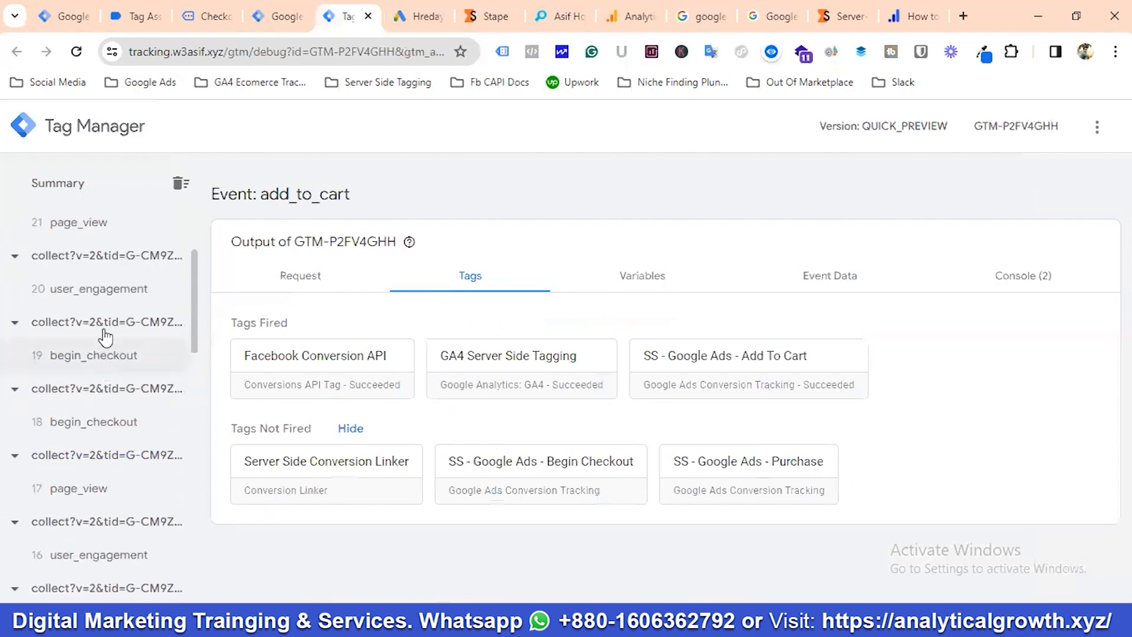
{"action": "left_click", "coordinate": [75, 257]}
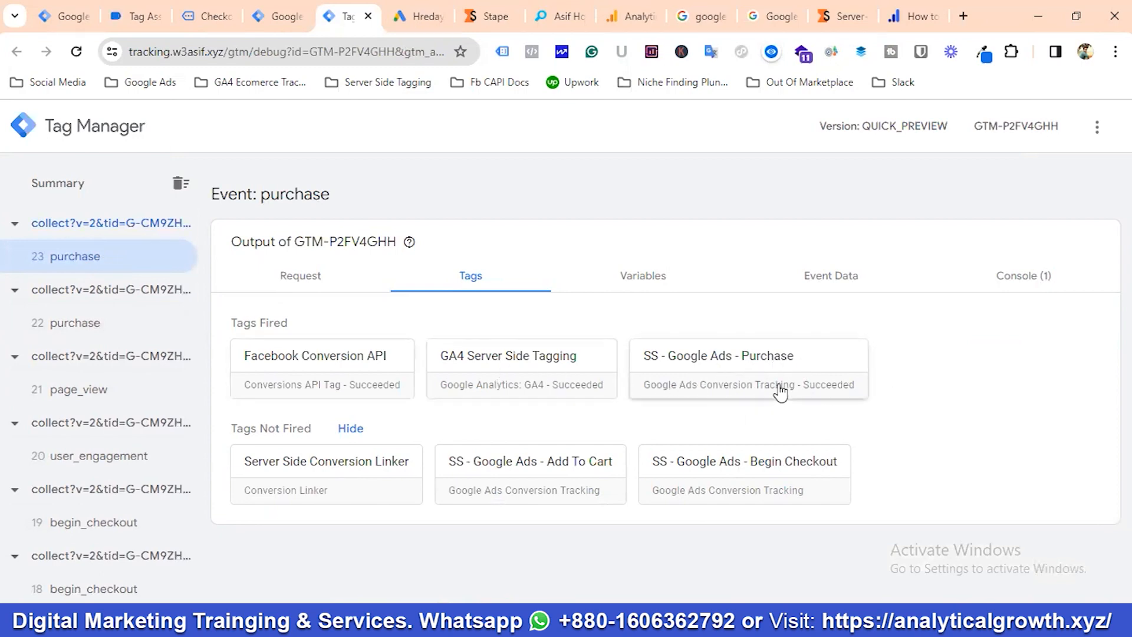
Step: Open the SS - Google Ads - Purchase tag and examine its full properties, outgoing requests and firing trigger
{"action": "left_click", "coordinate": [746, 377]}
{"action": "scroll", "coordinate": [511, 387], "scroll_direction": "down", "scroll_amount": 2}
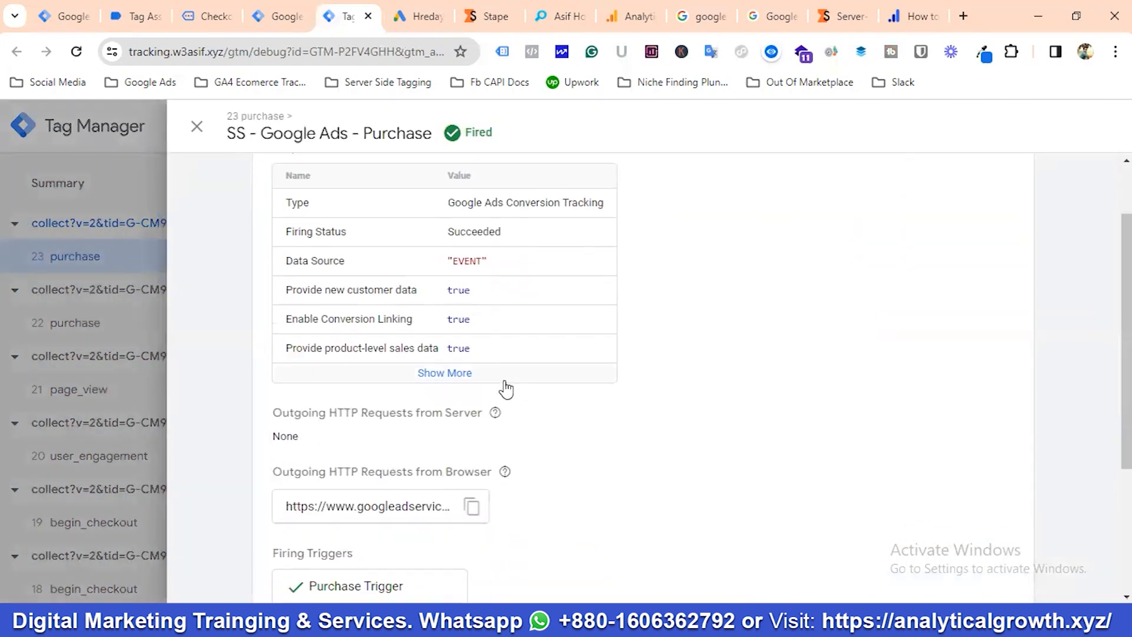
{"action": "left_click", "coordinate": [466, 377]}
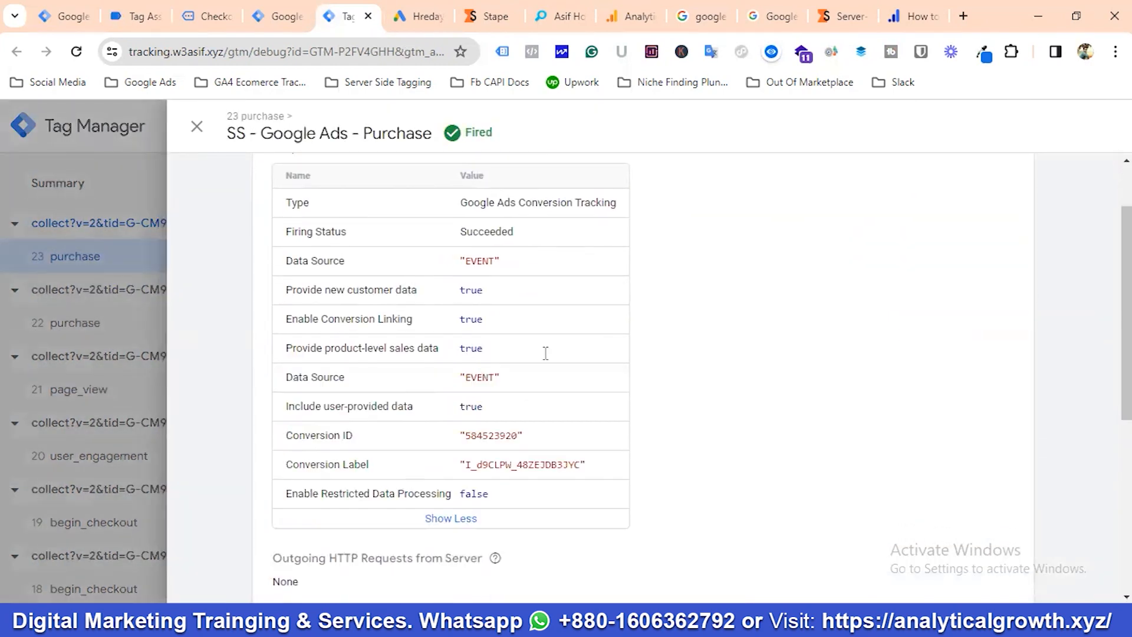
{"action": "scroll", "coordinate": [553, 352], "scroll_direction": "up", "scroll_amount": 2}
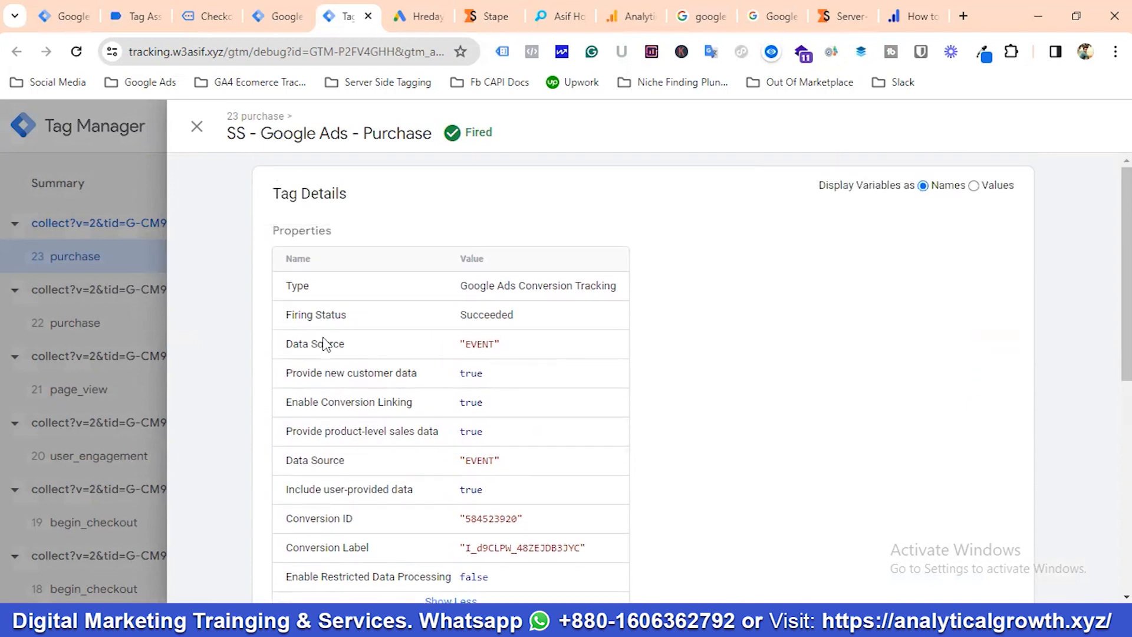
{"action": "scroll", "coordinate": [471, 324], "scroll_direction": "down", "scroll_amount": 2}
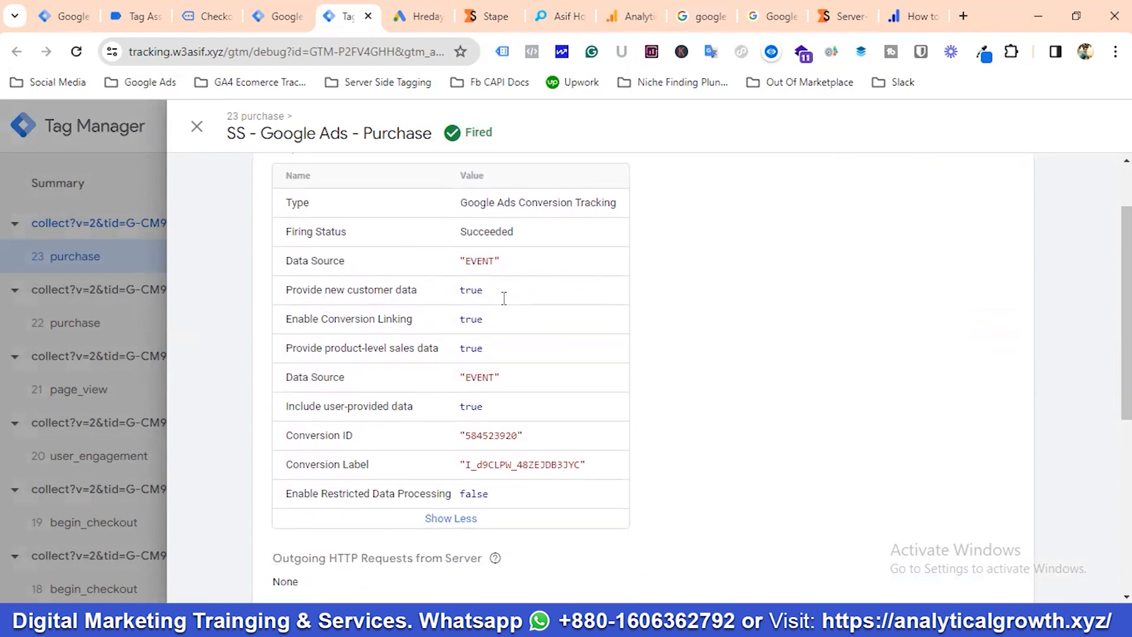
{"action": "scroll", "coordinate": [498, 371], "scroll_direction": "down", "scroll_amount": 2}
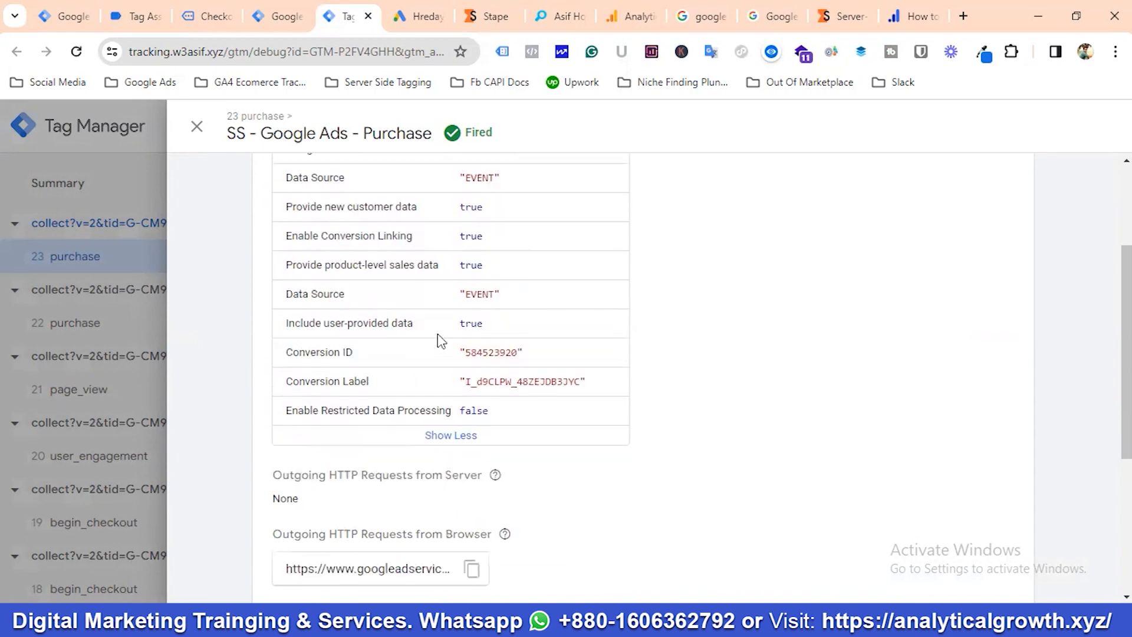
{"action": "scroll", "coordinate": [539, 348], "scroll_direction": "down", "scroll_amount": 2}
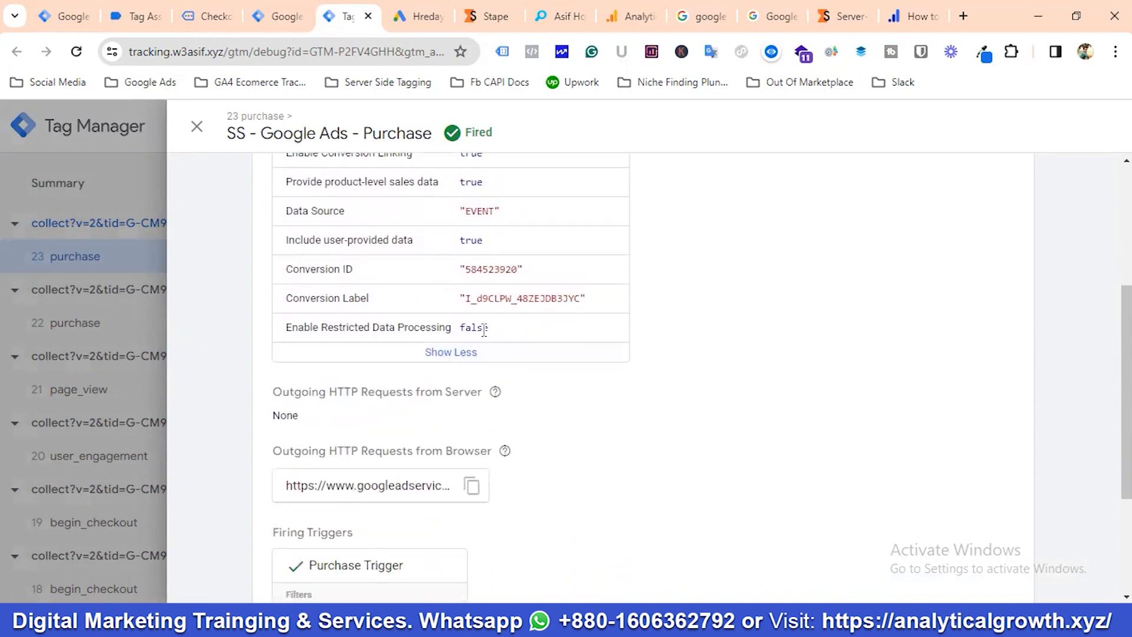
{"action": "scroll", "coordinate": [442, 369], "scroll_direction": "down", "scroll_amount": 3}
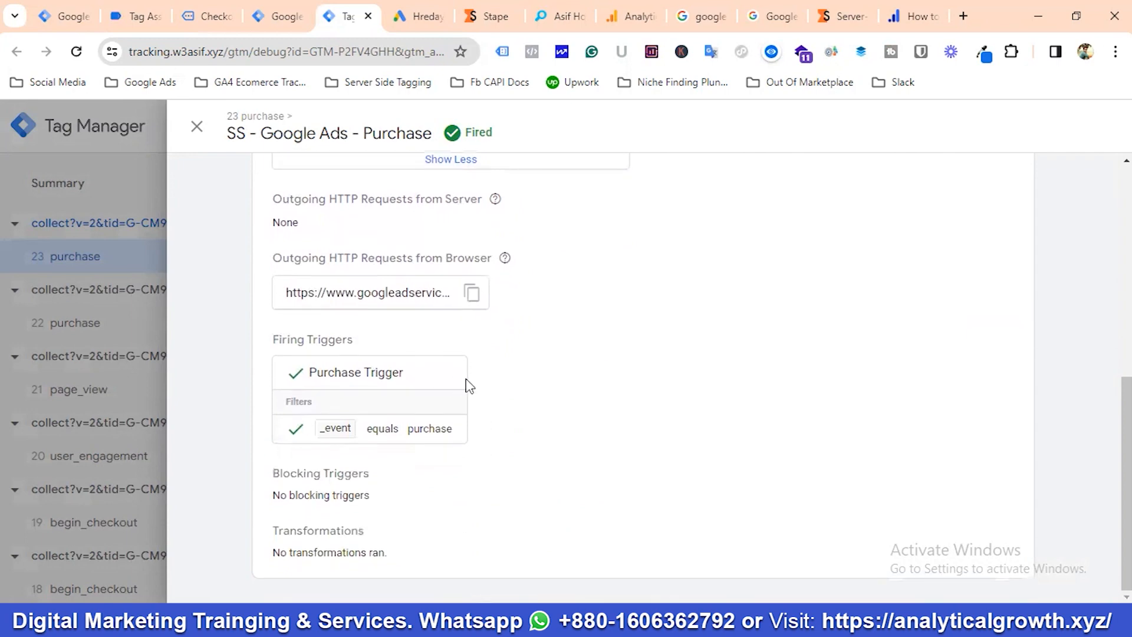
{"action": "scroll", "coordinate": [505, 383], "scroll_direction": "up", "scroll_amount": 7}
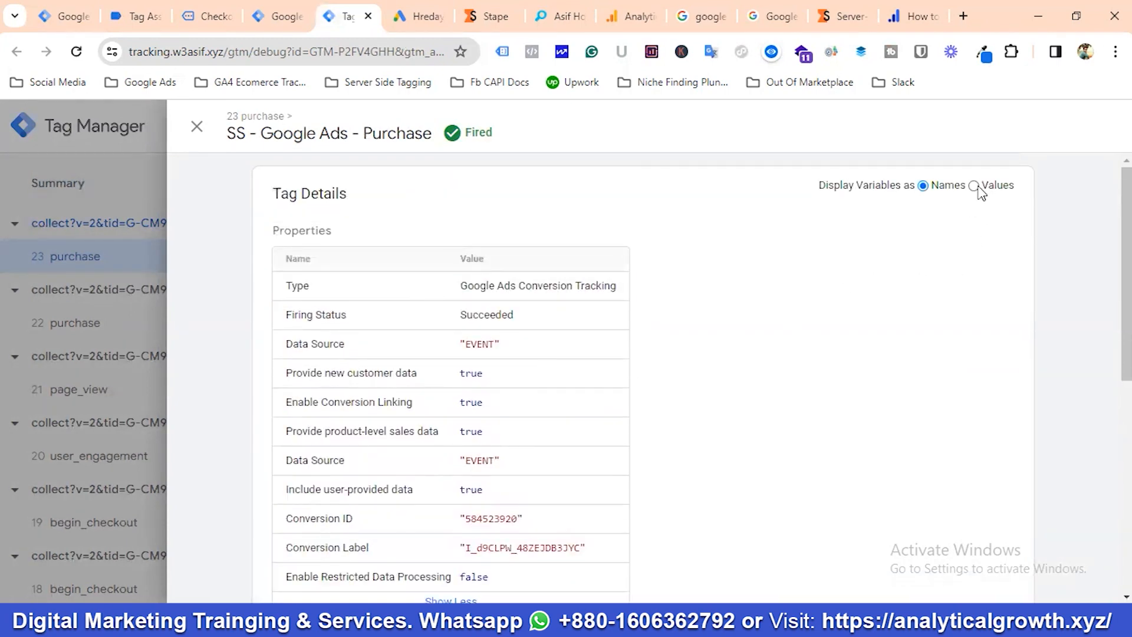
Step: Display the tag's variables as values, review its properties and firing trigger filter, and close the tag details
{"action": "left_click", "coordinate": [973, 186]}
{"action": "scroll", "coordinate": [518, 359], "scroll_direction": "down", "scroll_amount": 7}
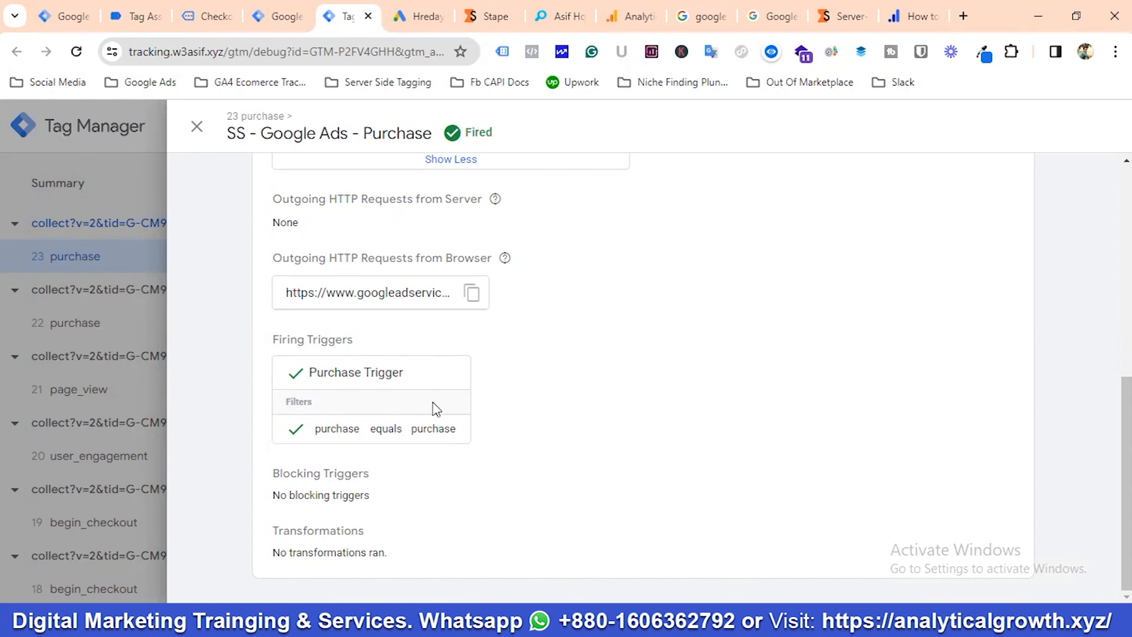
{"action": "scroll", "coordinate": [459, 415], "scroll_direction": "up", "scroll_amount": 3}
{"action": "scroll", "coordinate": [471, 417], "scroll_direction": "up", "scroll_amount": 5}
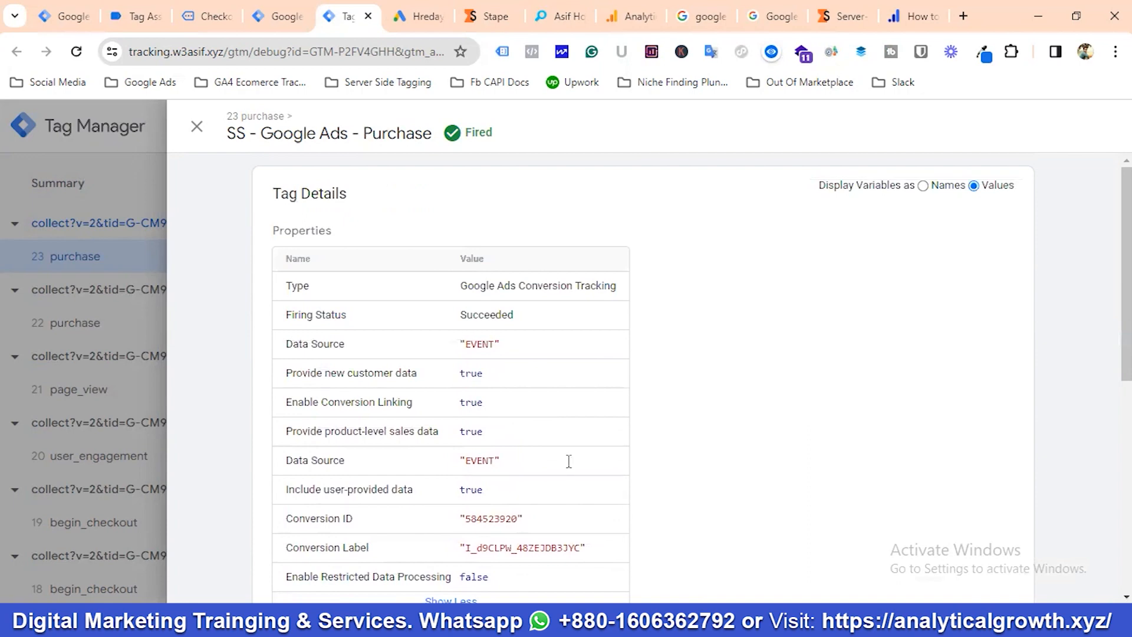
{"action": "left_click", "coordinate": [197, 126]}
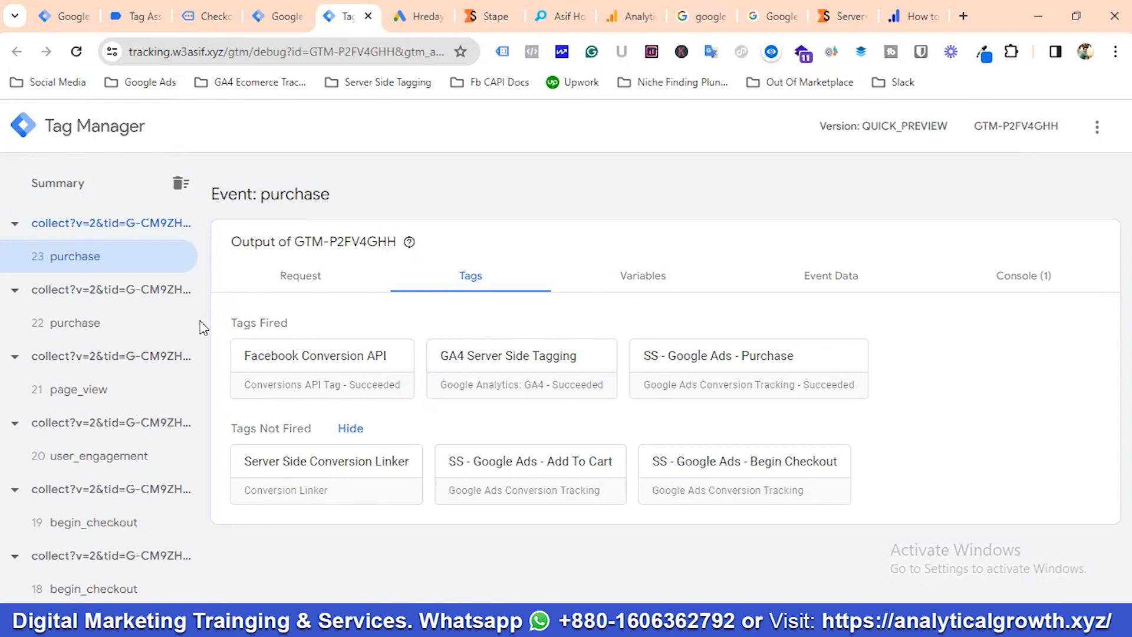
Step: Open the server container's overall summary and check its tags, request, variables and event data views
{"action": "left_click", "coordinate": [74, 187]}
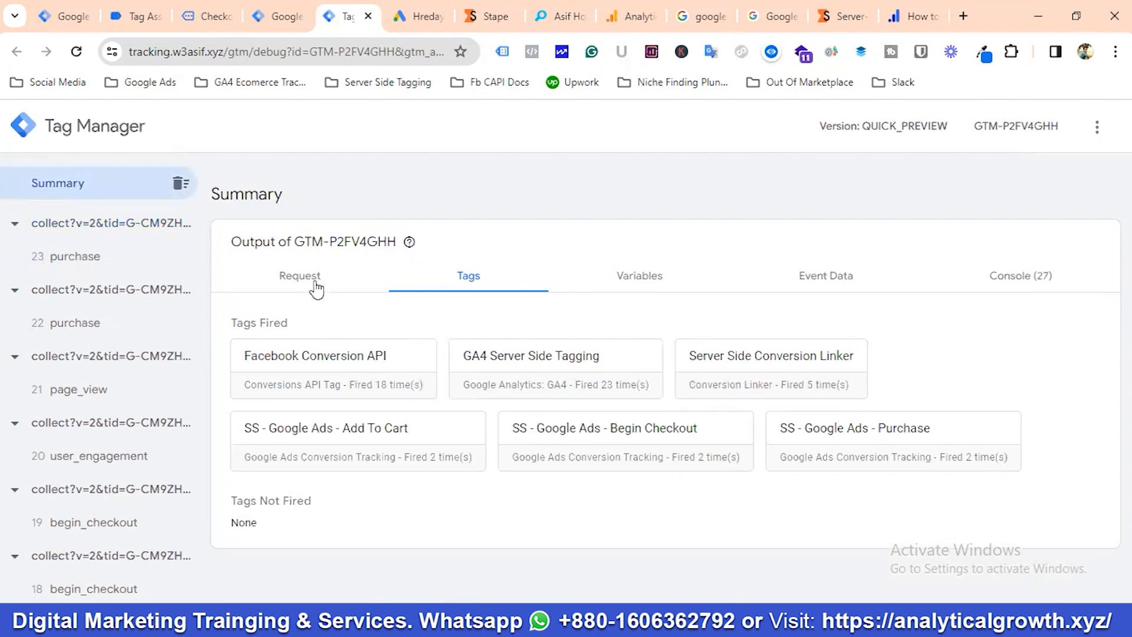
{"action": "left_click", "coordinate": [317, 282]}
{"action": "left_click", "coordinate": [467, 284]}
{"action": "left_click", "coordinate": [645, 282]}
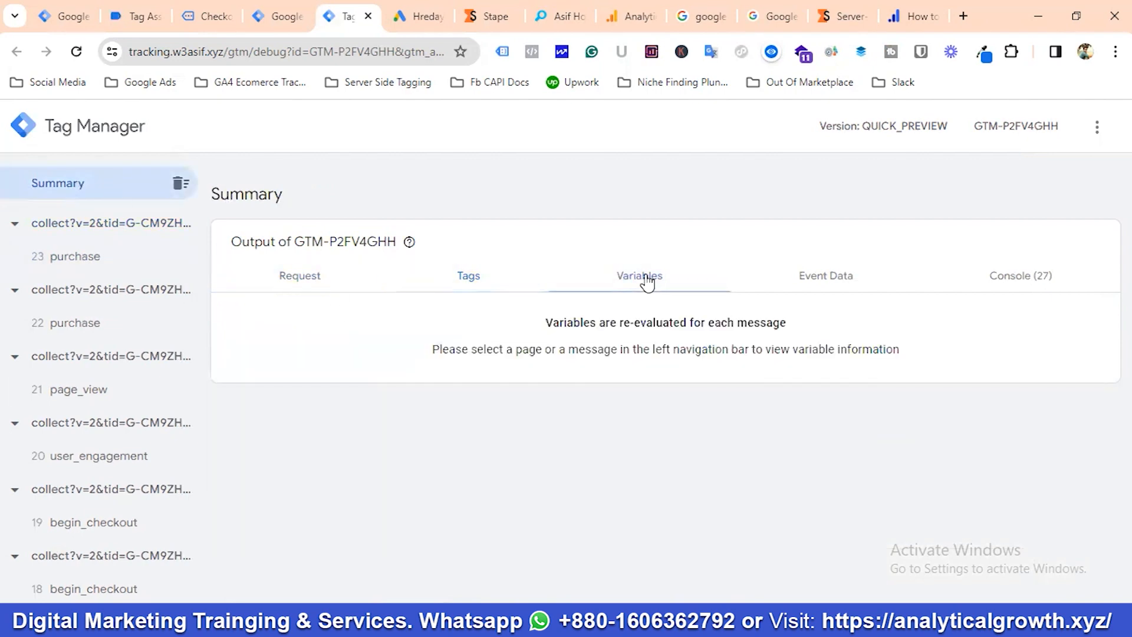
{"action": "left_click", "coordinate": [819, 289]}
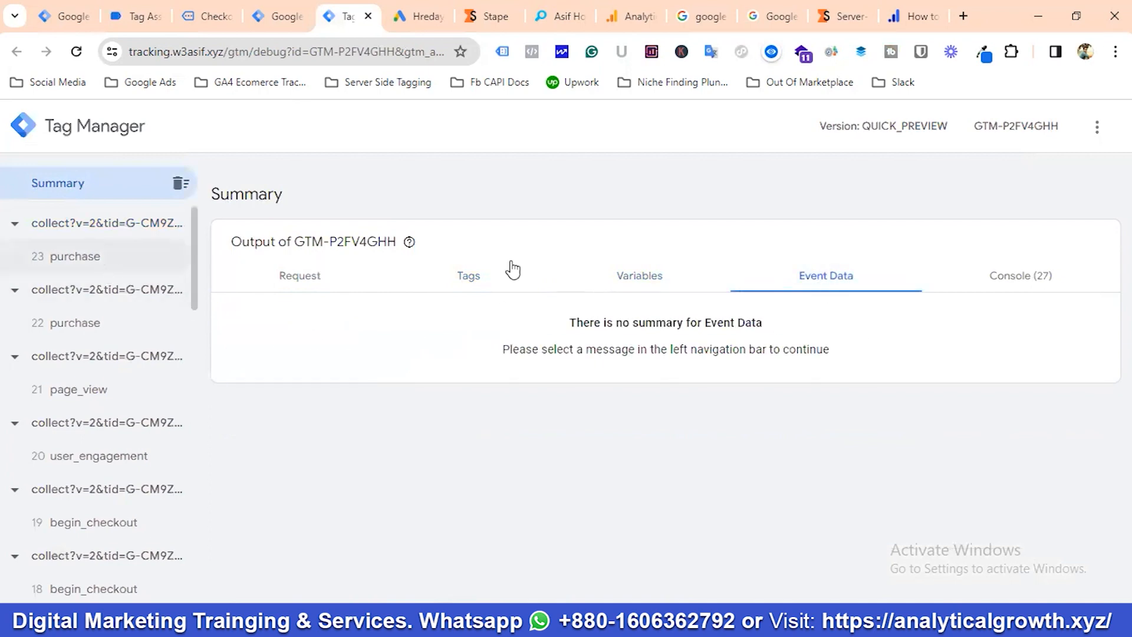
Step: Open the latest purchase event's event data in the server preview and review its parameters, from client hints through items to user data
{"action": "left_click", "coordinate": [91, 259]}
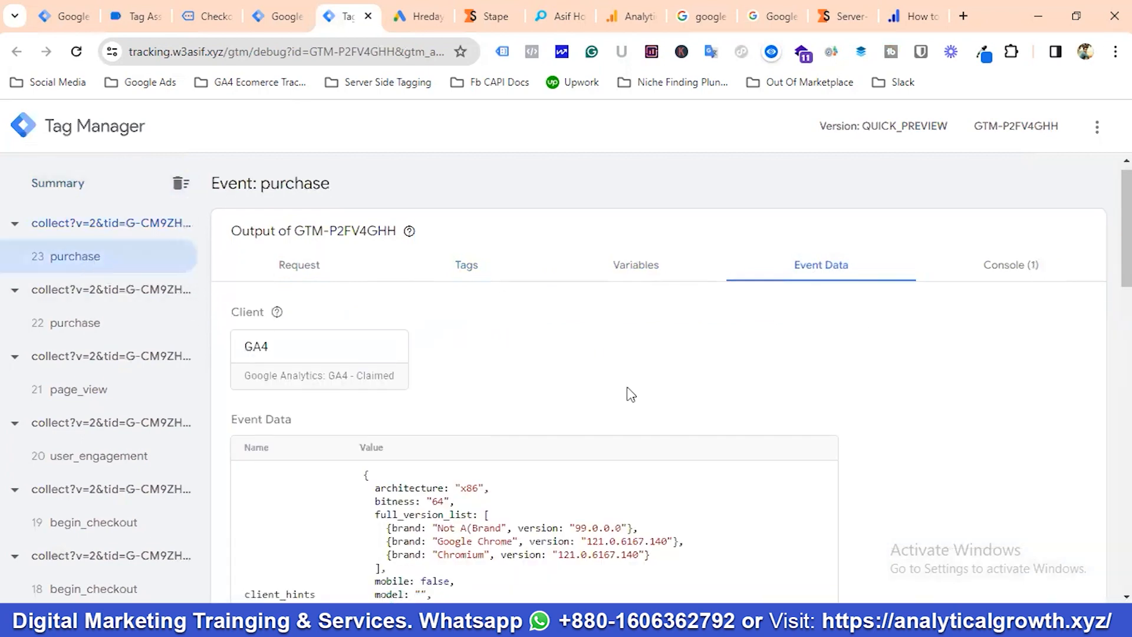
{"action": "scroll", "coordinate": [627, 395], "scroll_direction": "down", "scroll_amount": 1}
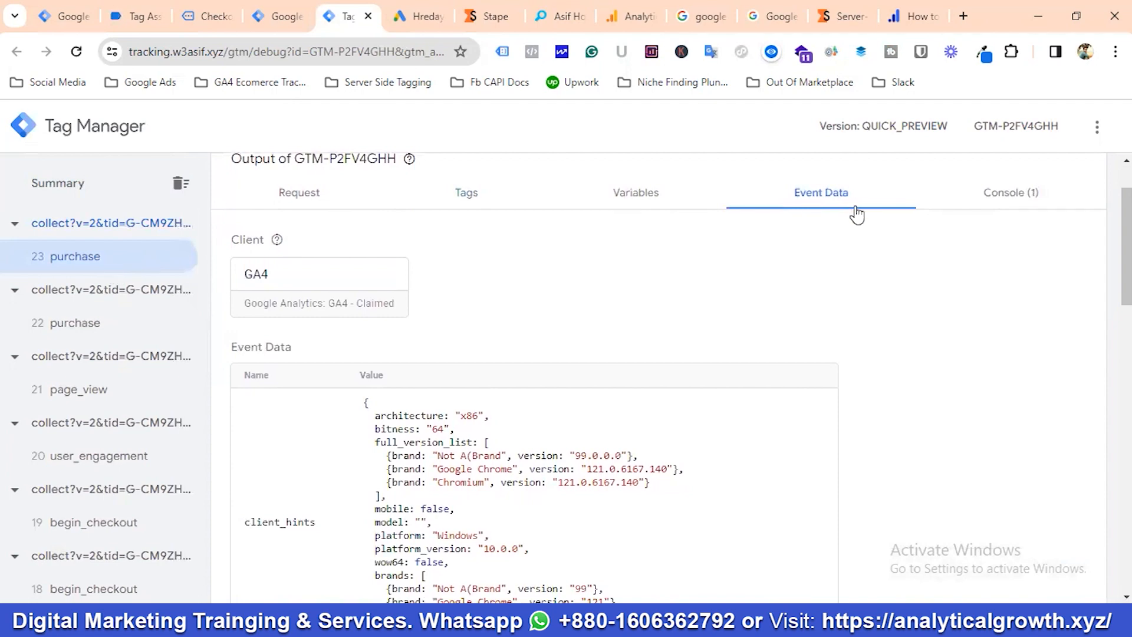
{"action": "scroll", "coordinate": [564, 390], "scroll_direction": "down", "scroll_amount": 1}
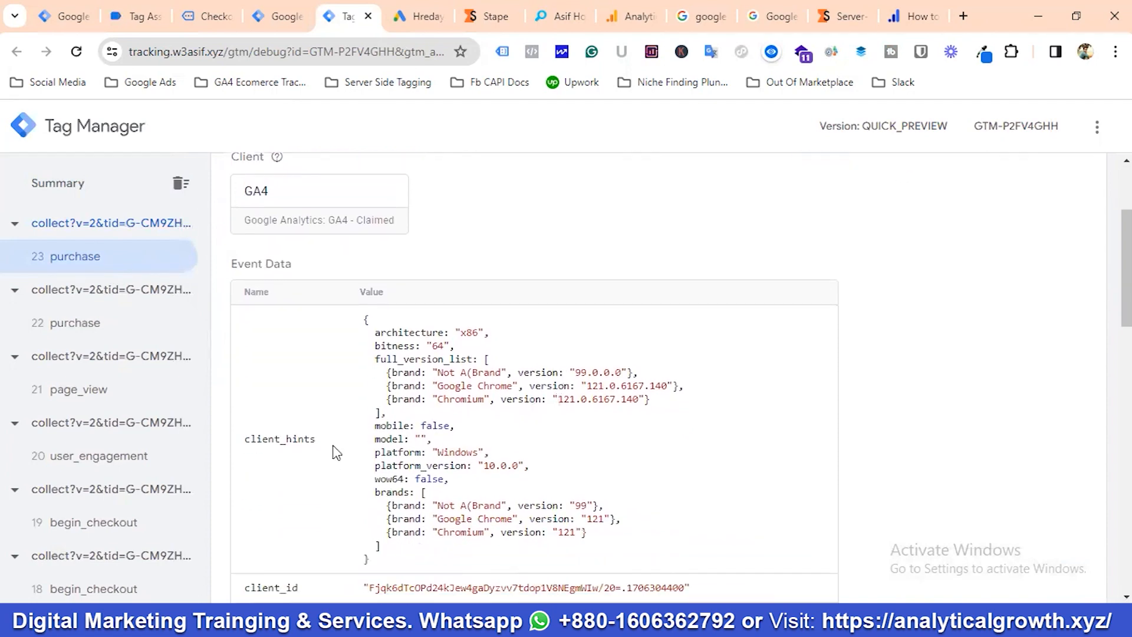
{"action": "scroll", "coordinate": [521, 354], "scroll_direction": "down", "scroll_amount": 2}
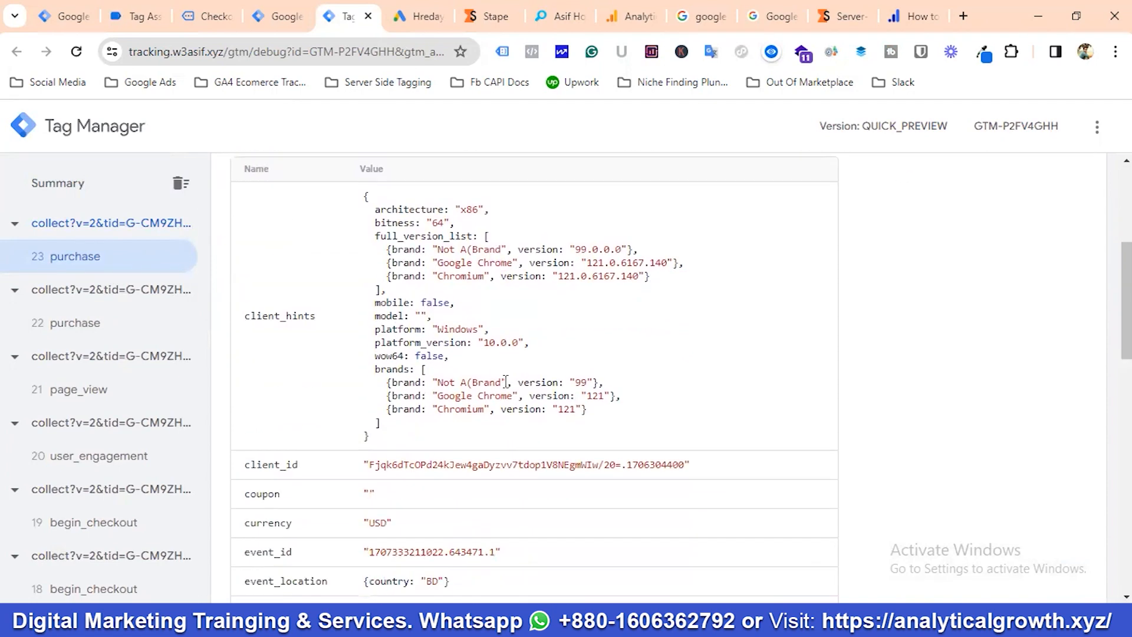
{"action": "scroll", "coordinate": [395, 449], "scroll_direction": "down", "scroll_amount": 1}
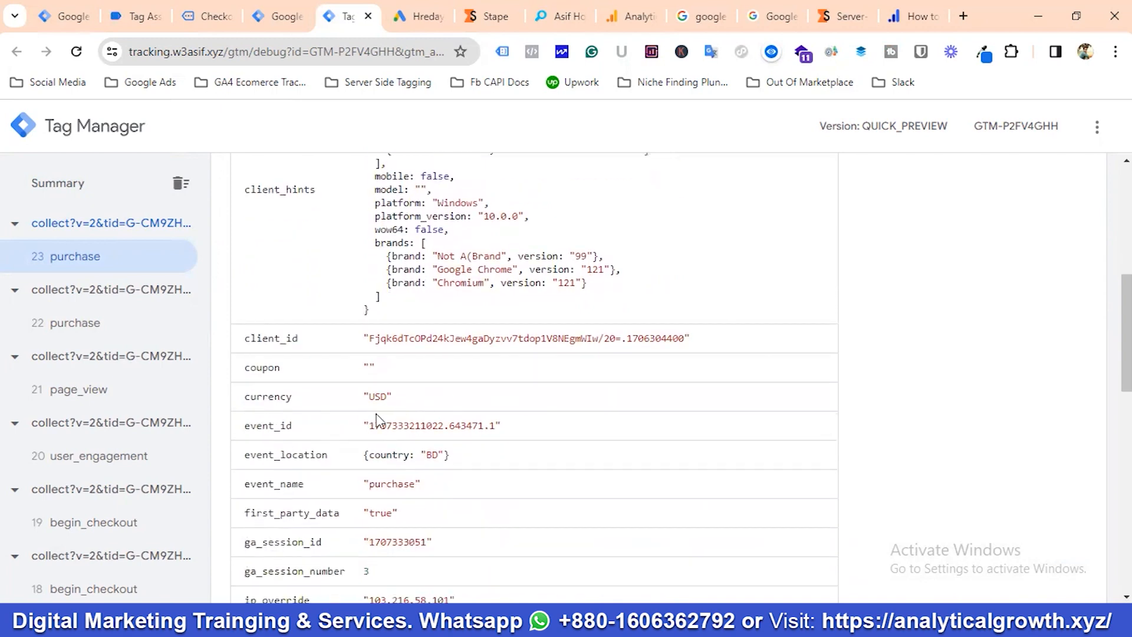
{"action": "scroll", "coordinate": [455, 416], "scroll_direction": "down", "scroll_amount": 1}
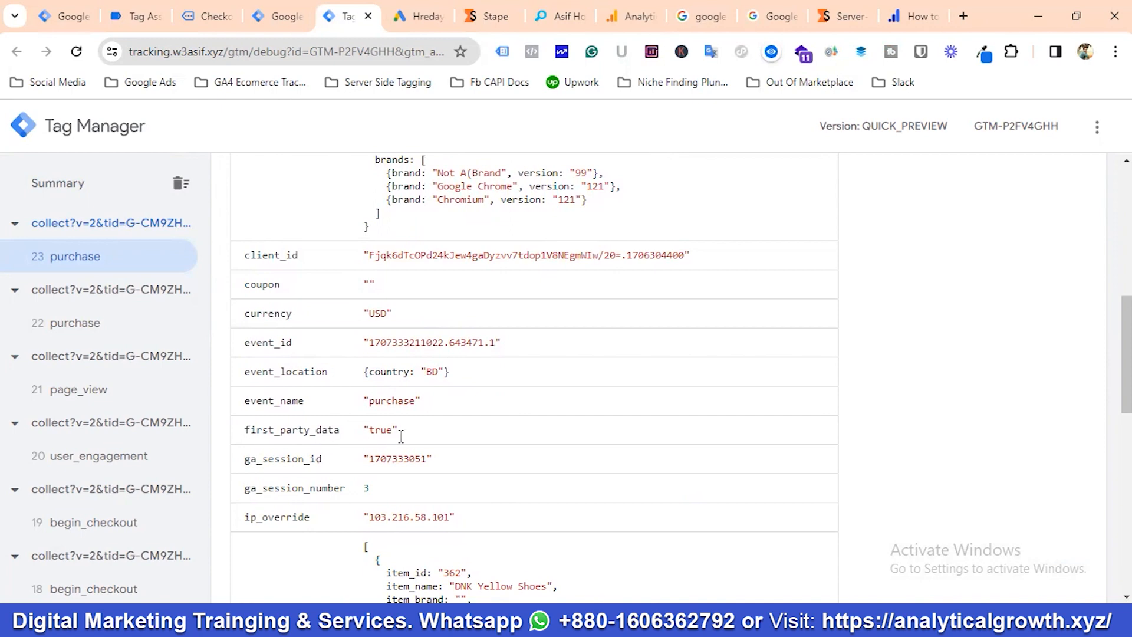
{"action": "scroll", "coordinate": [354, 436], "scroll_direction": "down", "scroll_amount": 3}
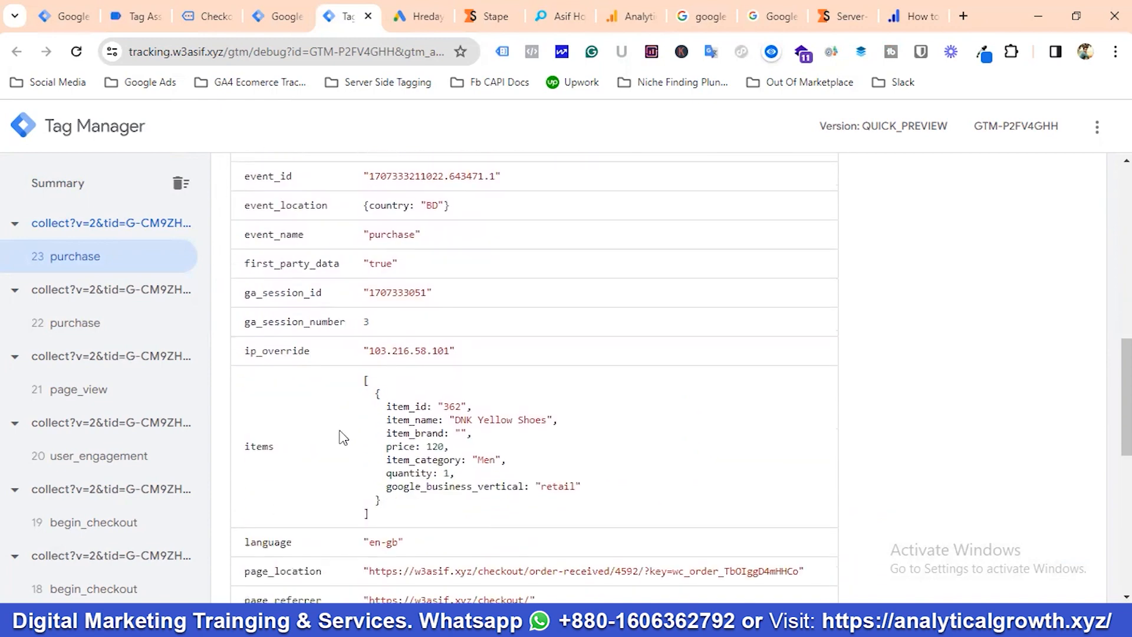
{"action": "scroll", "coordinate": [482, 352], "scroll_direction": "down", "scroll_amount": 1}
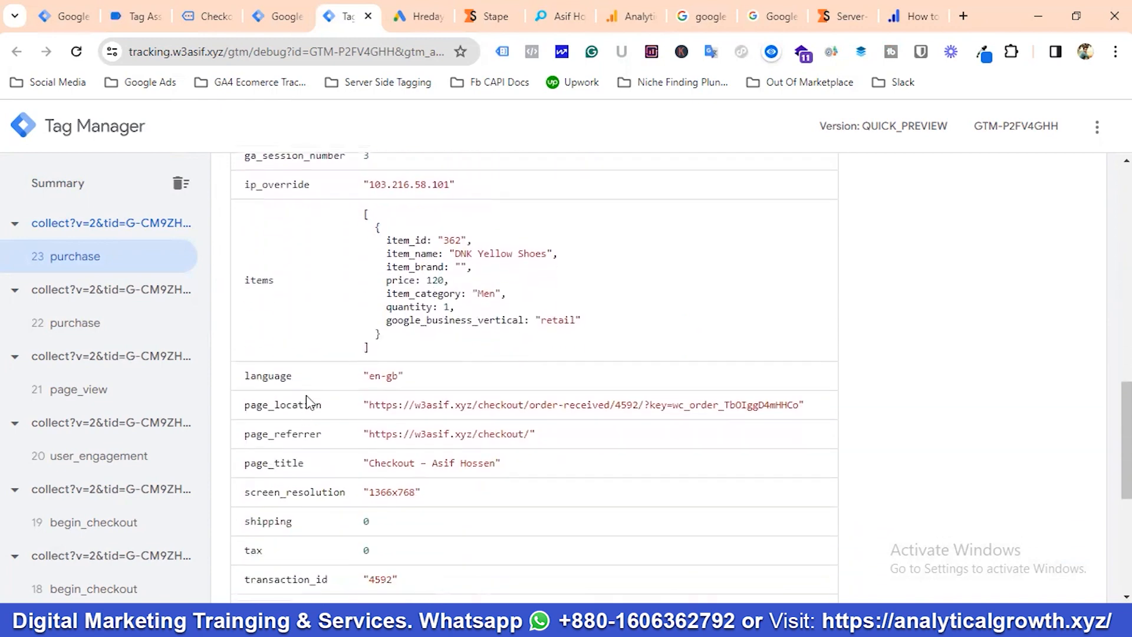
{"action": "scroll", "coordinate": [322, 428], "scroll_direction": "down", "scroll_amount": 1}
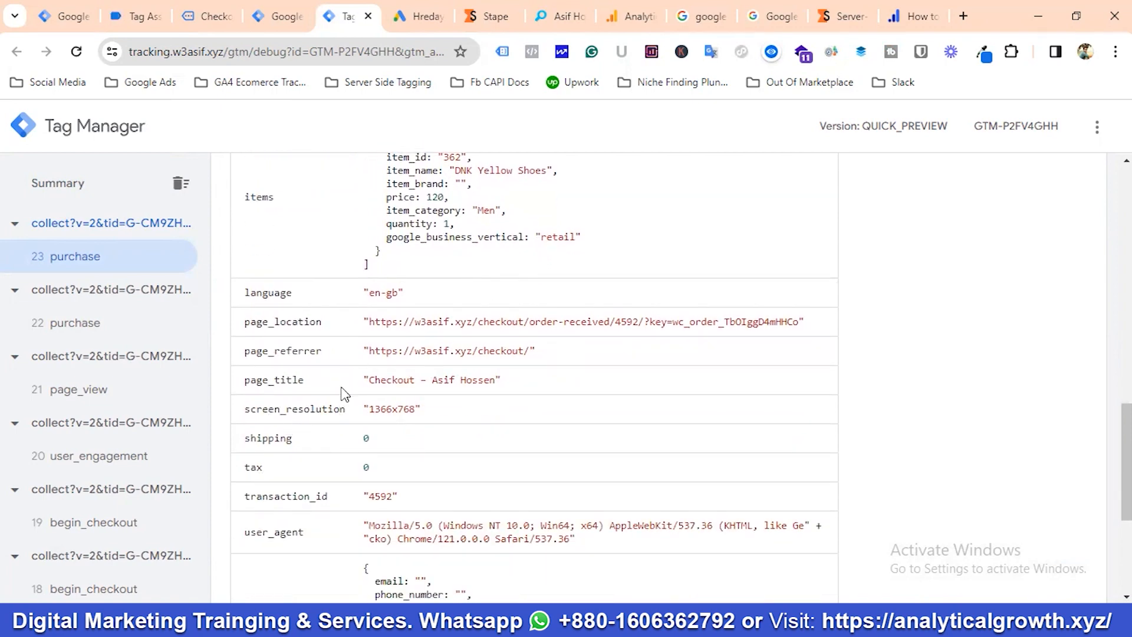
{"action": "scroll", "coordinate": [392, 407], "scroll_direction": "down", "scroll_amount": 1}
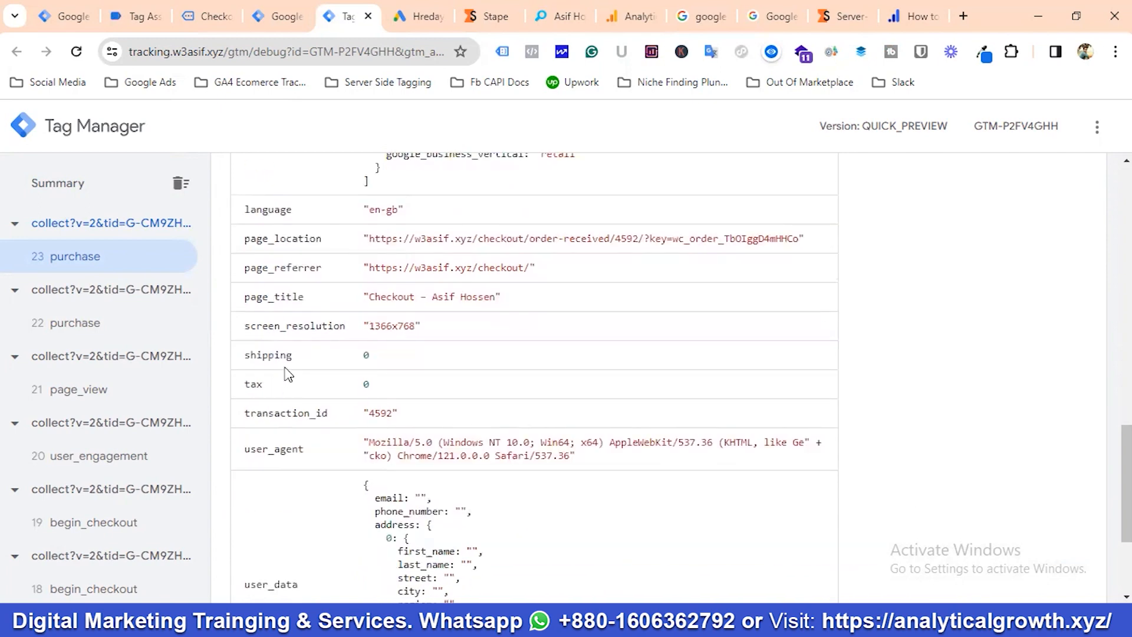
{"action": "scroll", "coordinate": [439, 350], "scroll_direction": "down", "scroll_amount": 1}
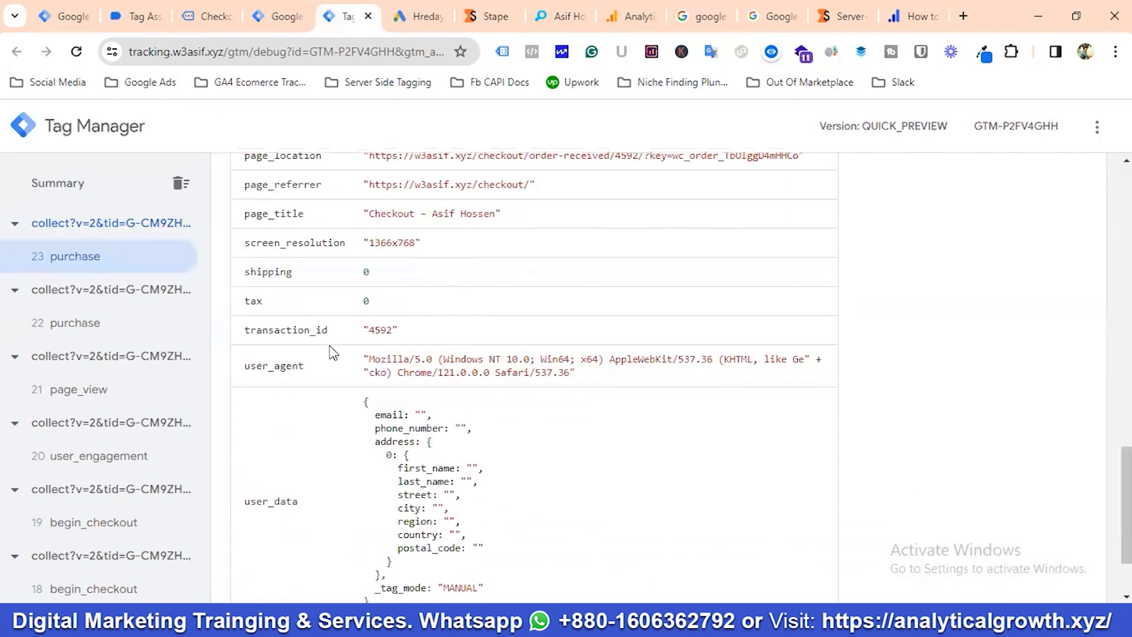
Step: Compare the purchase event's transaction_id with the order number on the store's order confirmation page, and return to the server preview
{"action": "double_click", "coordinate": [380, 331]}
{"action": "left_click", "coordinate": [213, 16]}
{"action": "scroll", "coordinate": [463, 288], "scroll_direction": "down", "scroll_amount": 1}
{"action": "scroll", "coordinate": [464, 288], "scroll_direction": "down", "scroll_amount": 1}
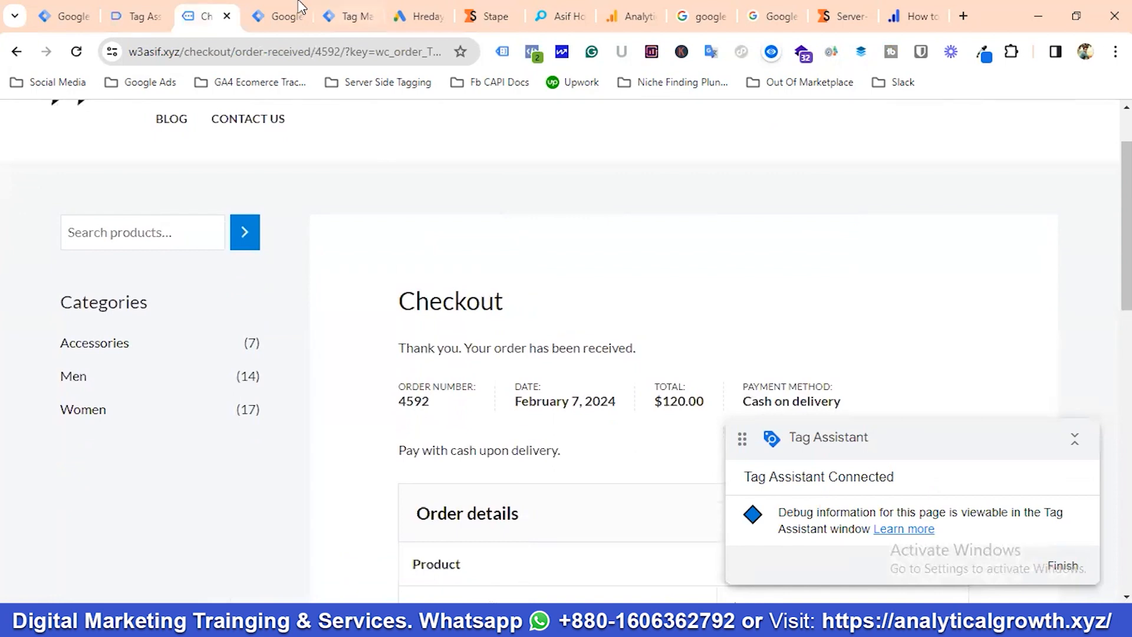
{"action": "left_click", "coordinate": [345, 16]}
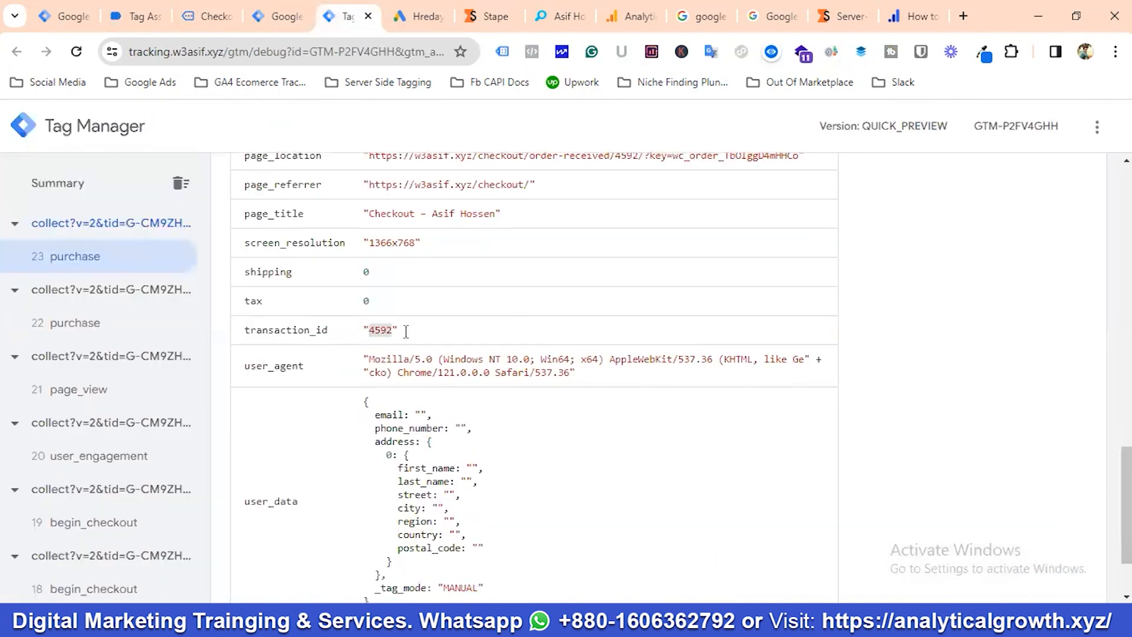
Step: Compare the purchase event's value parameter with the order total on the store's confirmation page, and return to the event data
{"action": "scroll", "coordinate": [323, 330], "scroll_direction": "down", "scroll_amount": 2}
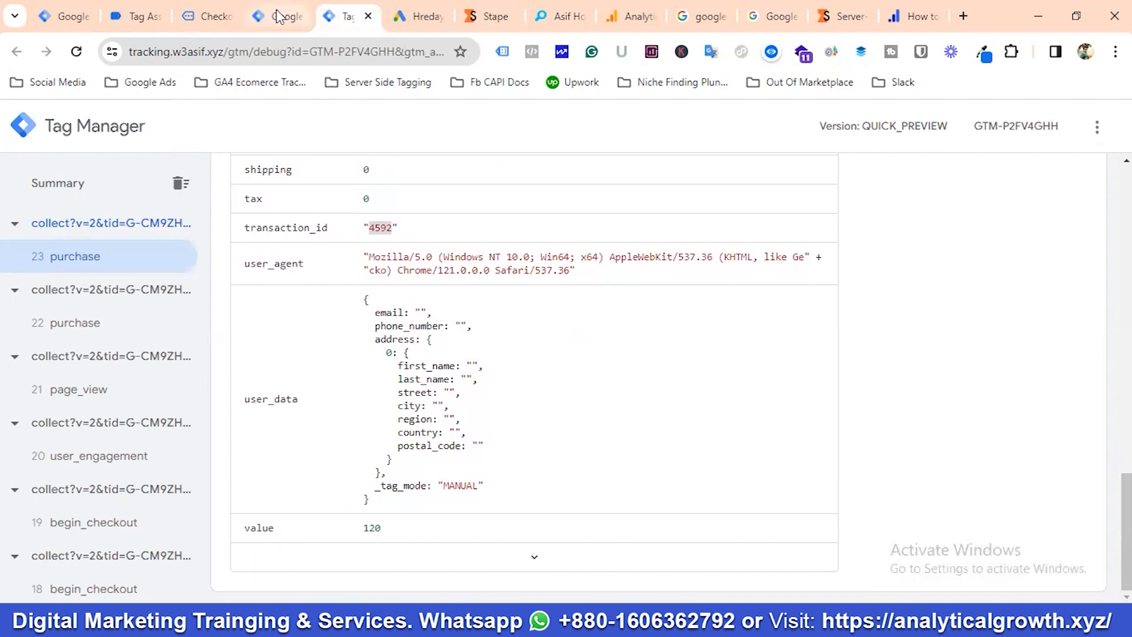
{"action": "left_click", "coordinate": [204, 6]}
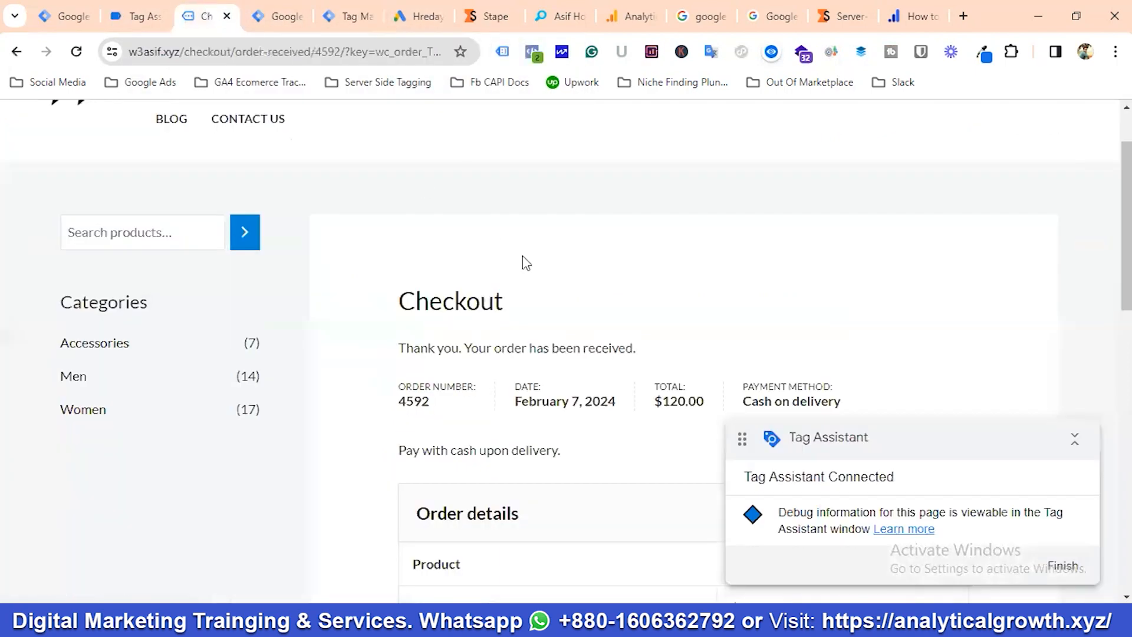
{"action": "scroll", "coordinate": [619, 318], "scroll_direction": "down", "scroll_amount": 1}
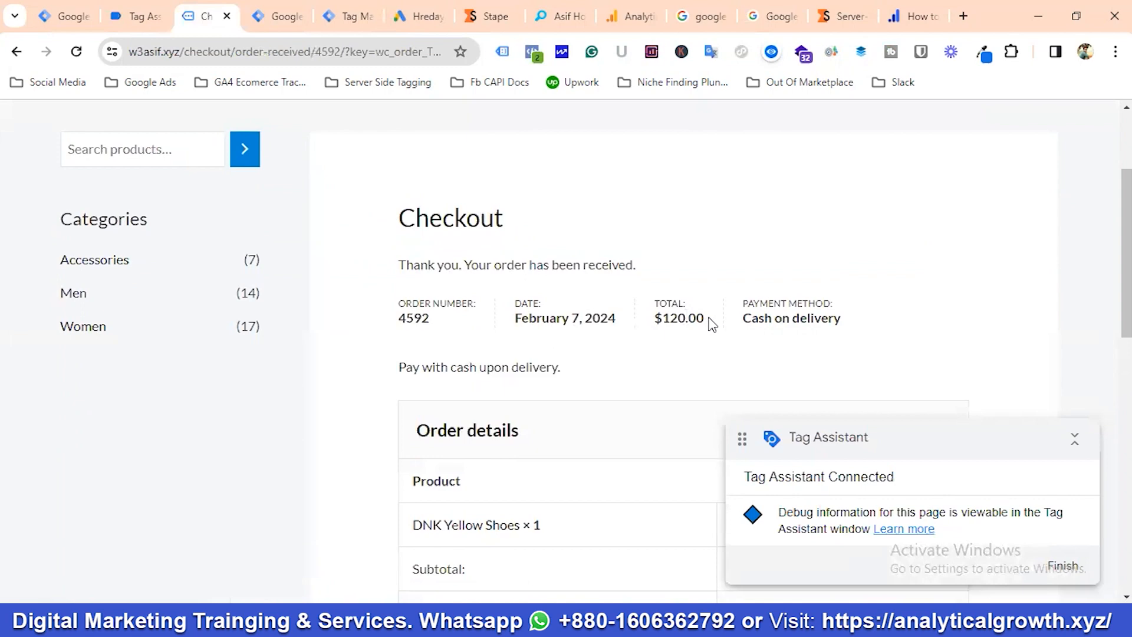
{"action": "left_click_drag", "start_coordinate": [709, 318], "coordinate": [668, 312]}
{"action": "left_click", "coordinate": [277, 19]}
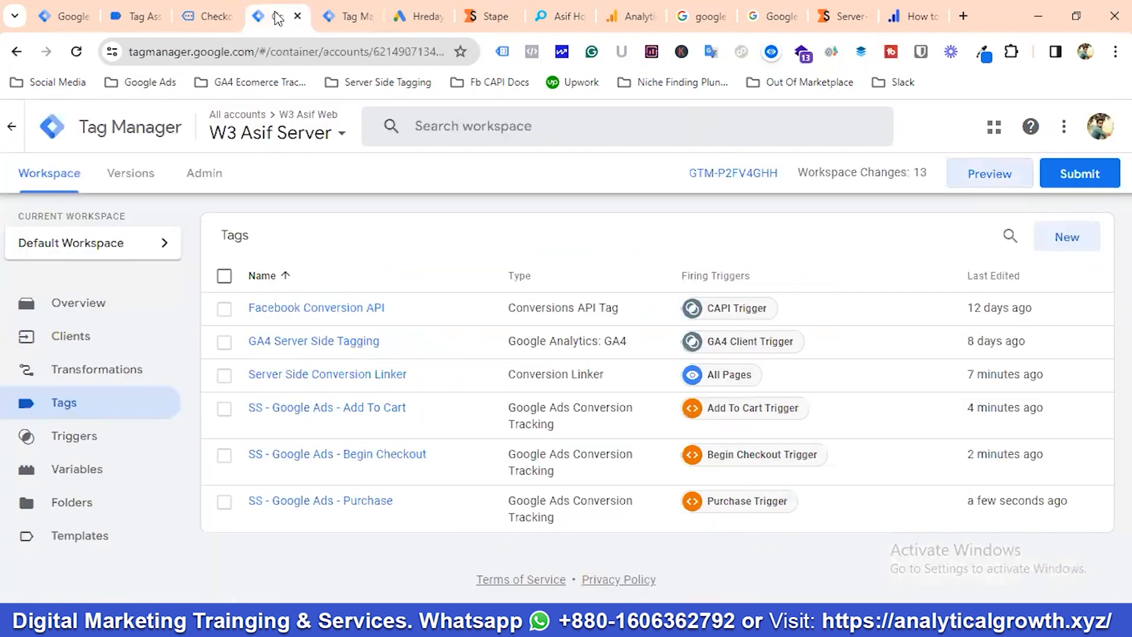
{"action": "left_click", "coordinate": [348, 16]}
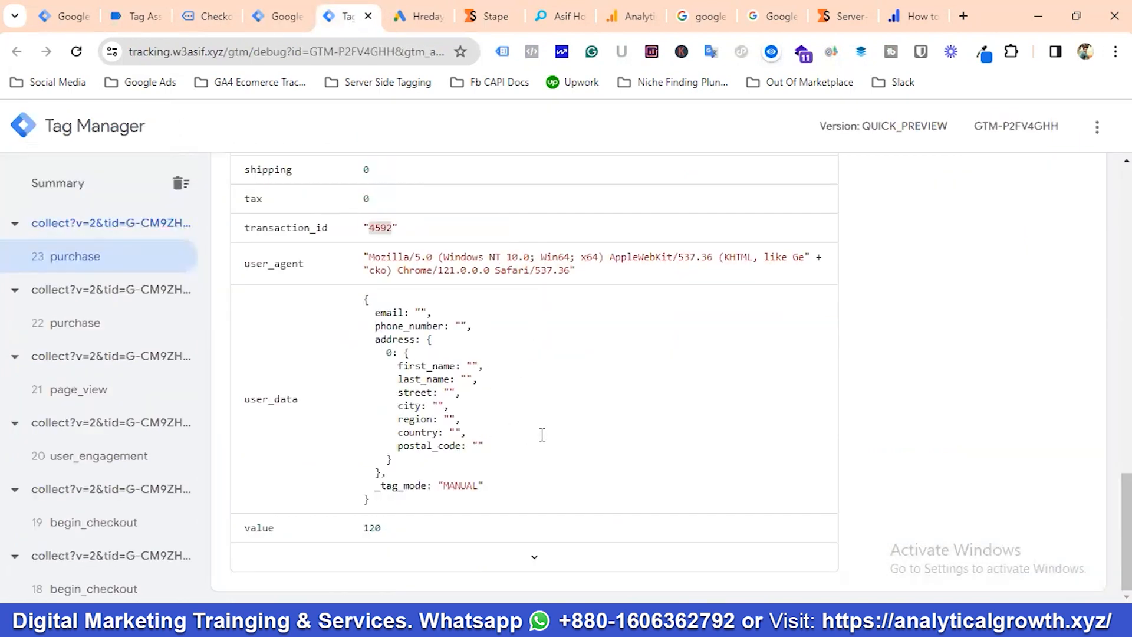
{"action": "scroll", "coordinate": [560, 395], "scroll_direction": "up", "scroll_amount": 4}
{"action": "scroll", "coordinate": [484, 420], "scroll_direction": "down", "scroll_amount": 4}
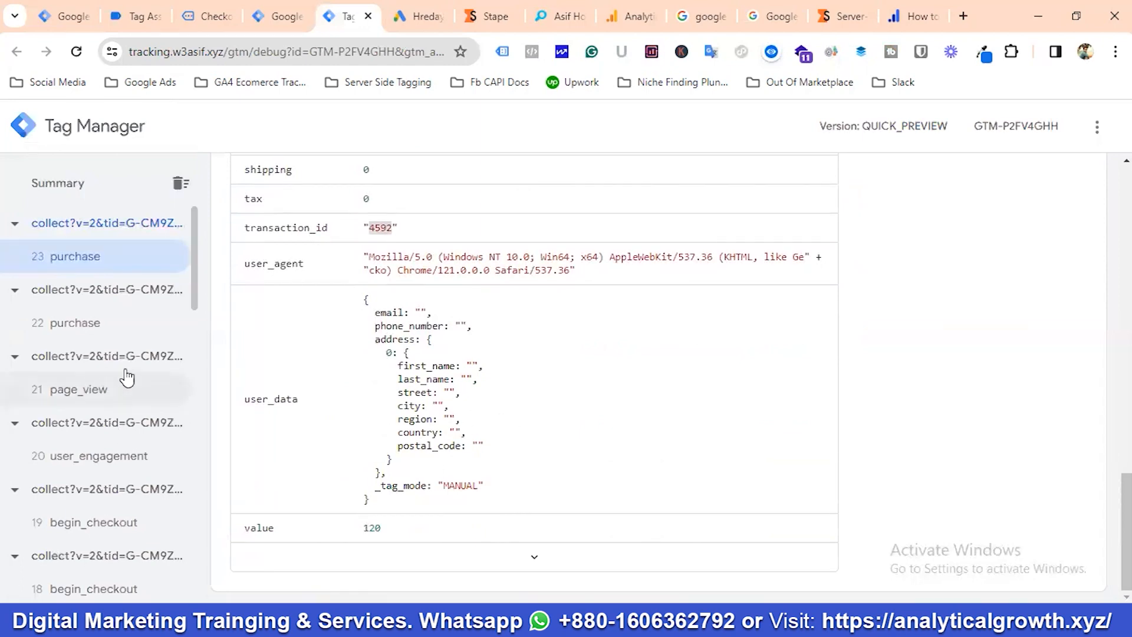
Step: Open the earlier of the two begin_checkout events and examine its event data parameters
{"action": "scroll", "coordinate": [106, 380], "scroll_direction": "down", "scroll_amount": 4}
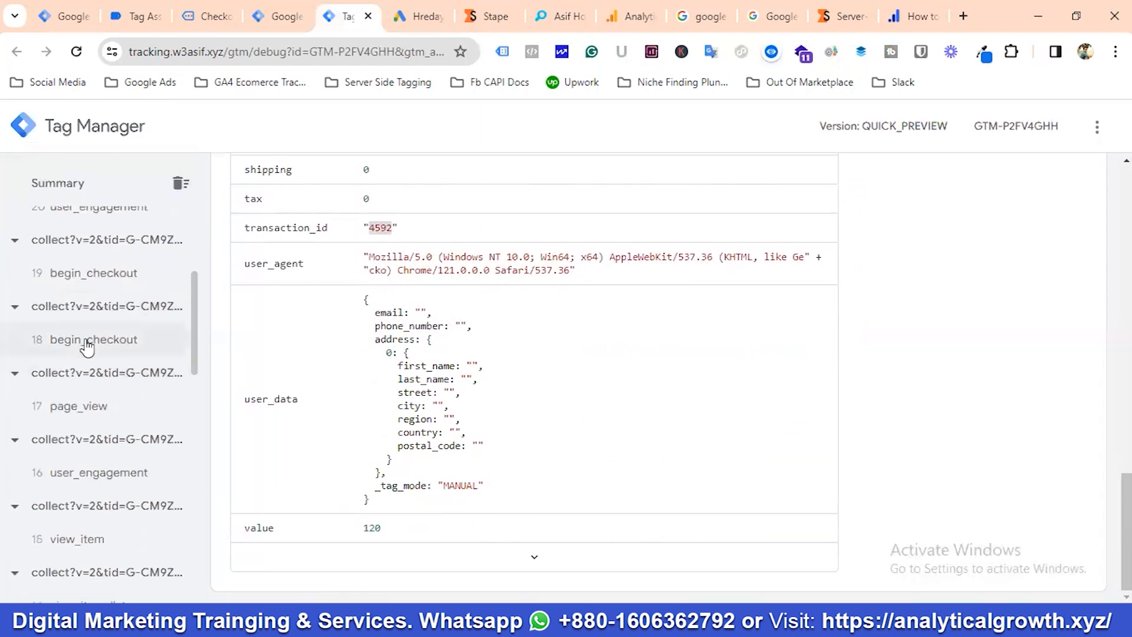
{"action": "left_click", "coordinate": [87, 347]}
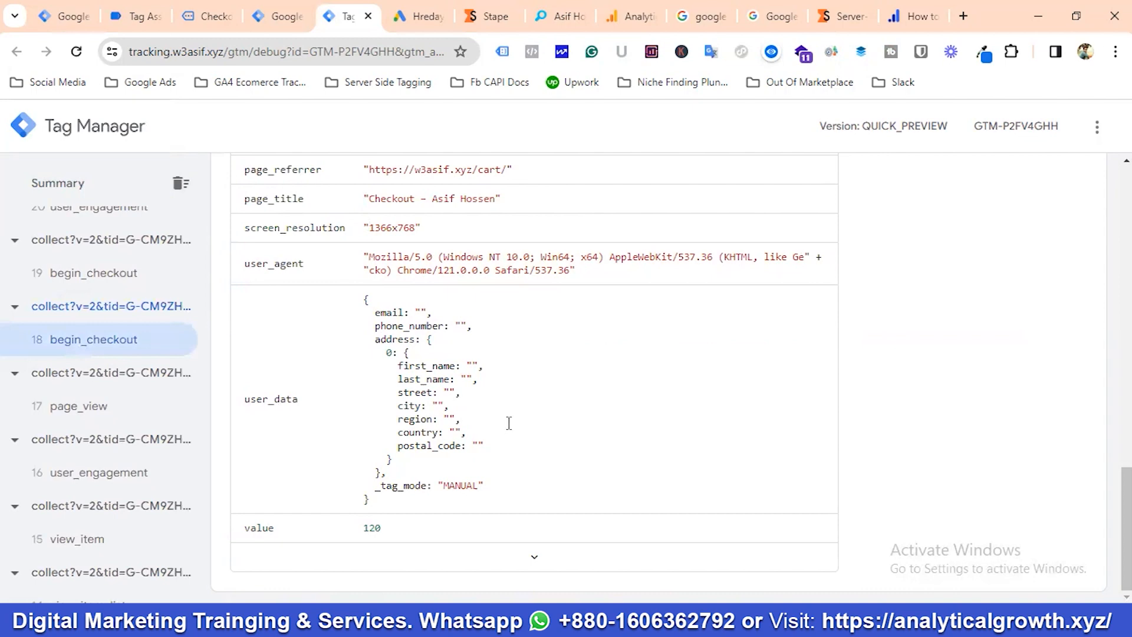
{"action": "scroll", "coordinate": [439, 398], "scroll_direction": "up", "scroll_amount": 12}
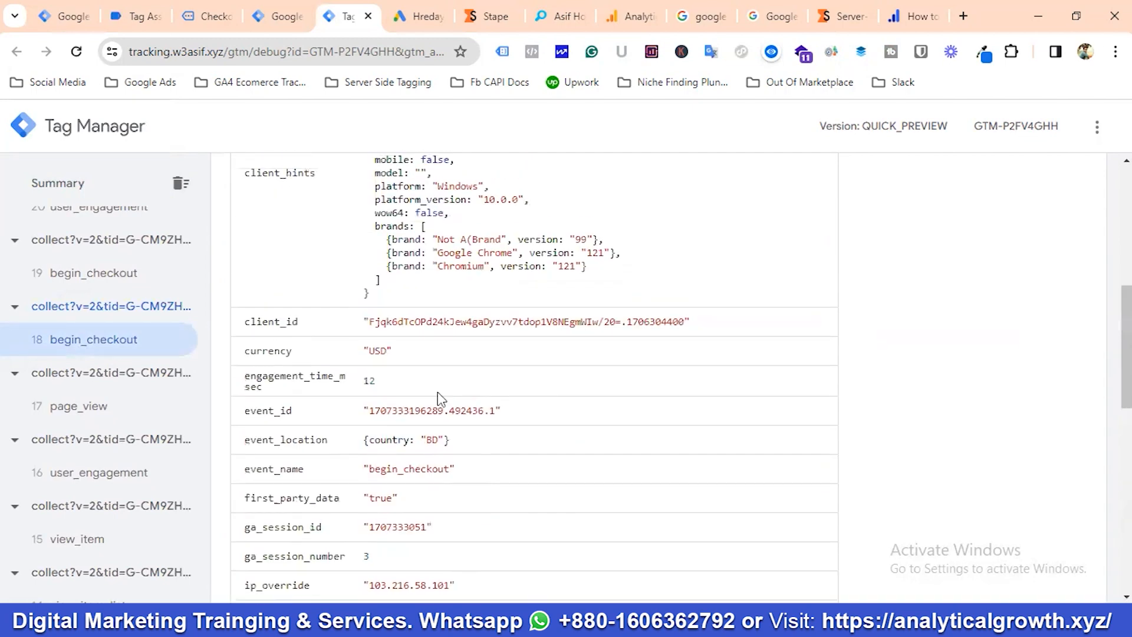
{"action": "scroll", "coordinate": [596, 460], "scroll_direction": "up", "scroll_amount": 4}
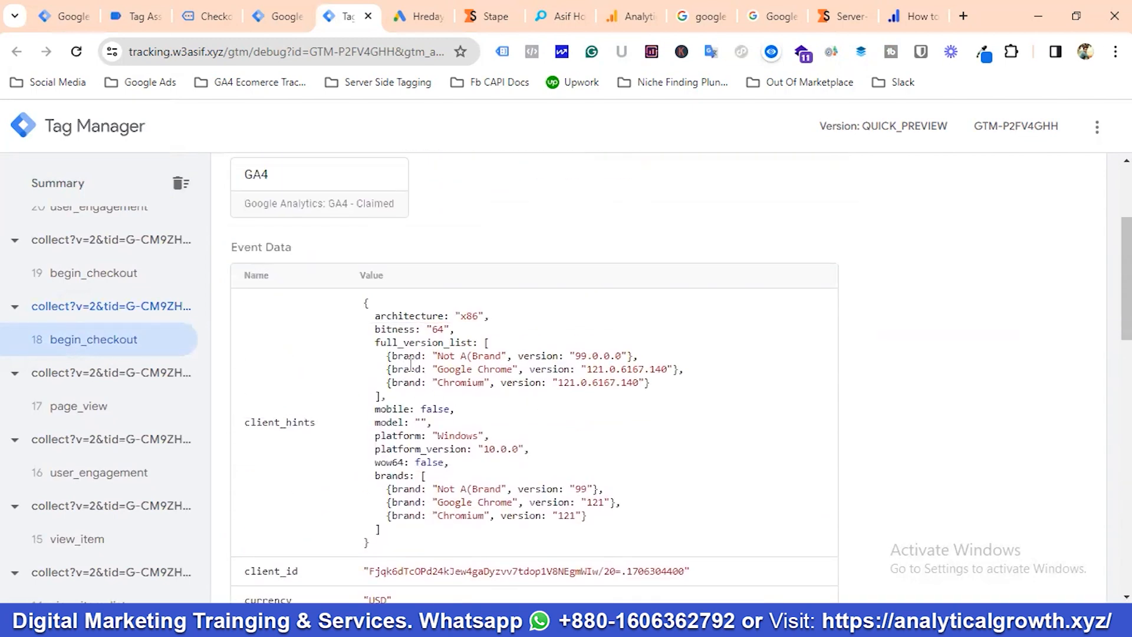
{"action": "scroll", "coordinate": [494, 386], "scroll_direction": "down", "scroll_amount": 3}
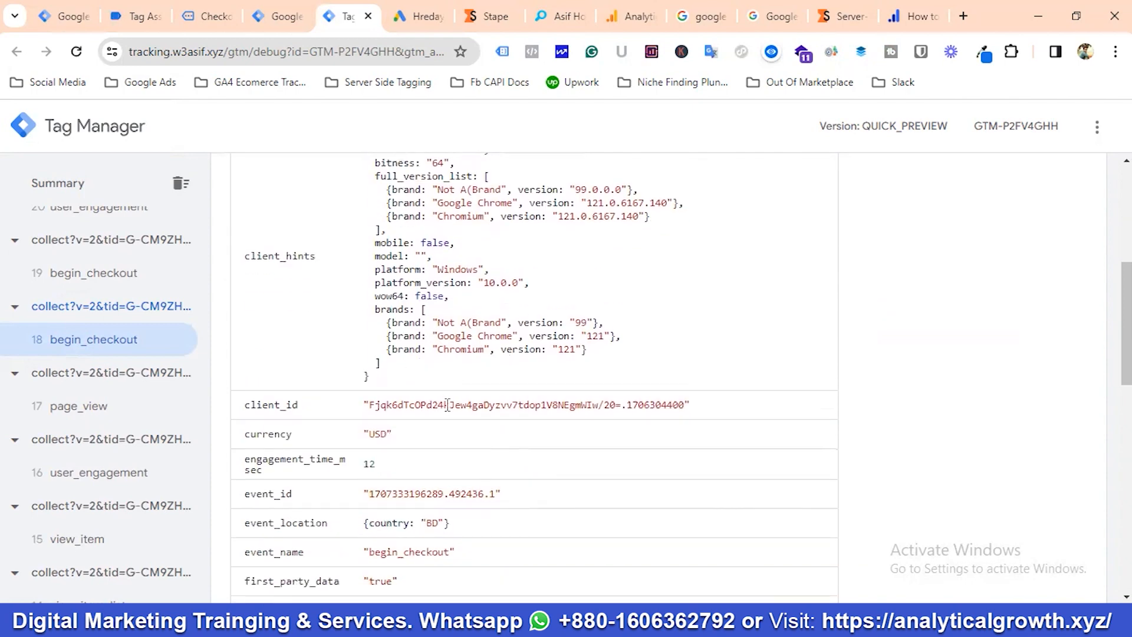
{"action": "scroll", "coordinate": [447, 405], "scroll_direction": "up", "scroll_amount": 1}
Step: Find the later of the two add_to_cart events and examine its event data down to the value parameter
{"action": "scroll", "coordinate": [144, 353], "scroll_direction": "down", "scroll_amount": 3}
{"action": "scroll", "coordinate": [146, 371], "scroll_direction": "down", "scroll_amount": 1}
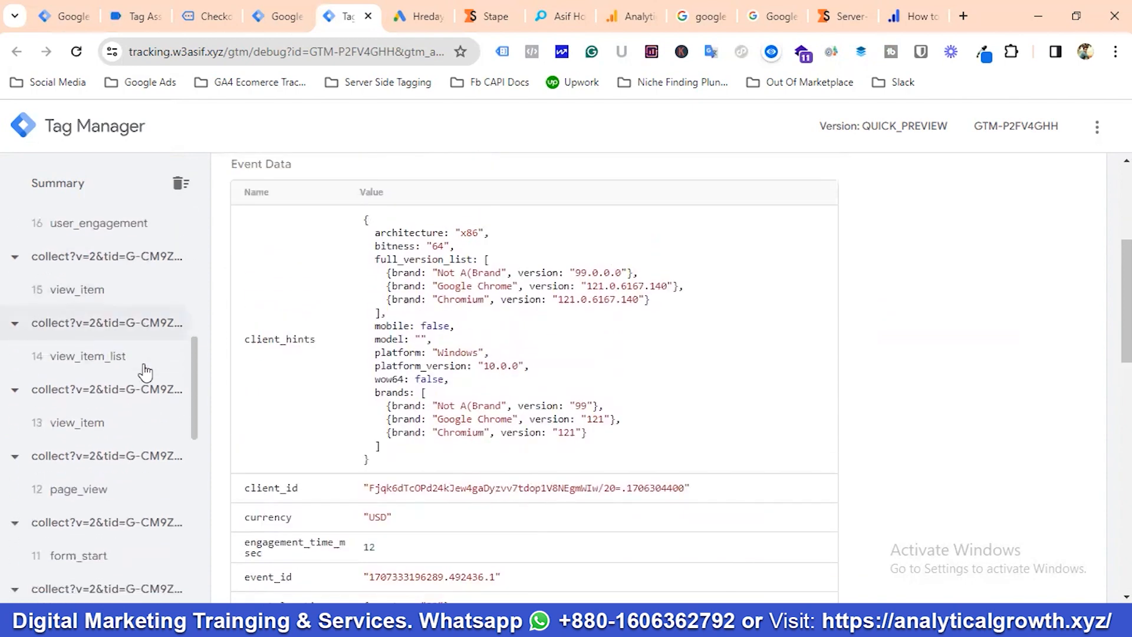
{"action": "scroll", "coordinate": [145, 371], "scroll_direction": "down", "scroll_amount": 3}
{"action": "scroll", "coordinate": [100, 407], "scroll_direction": "down", "scroll_amount": 1}
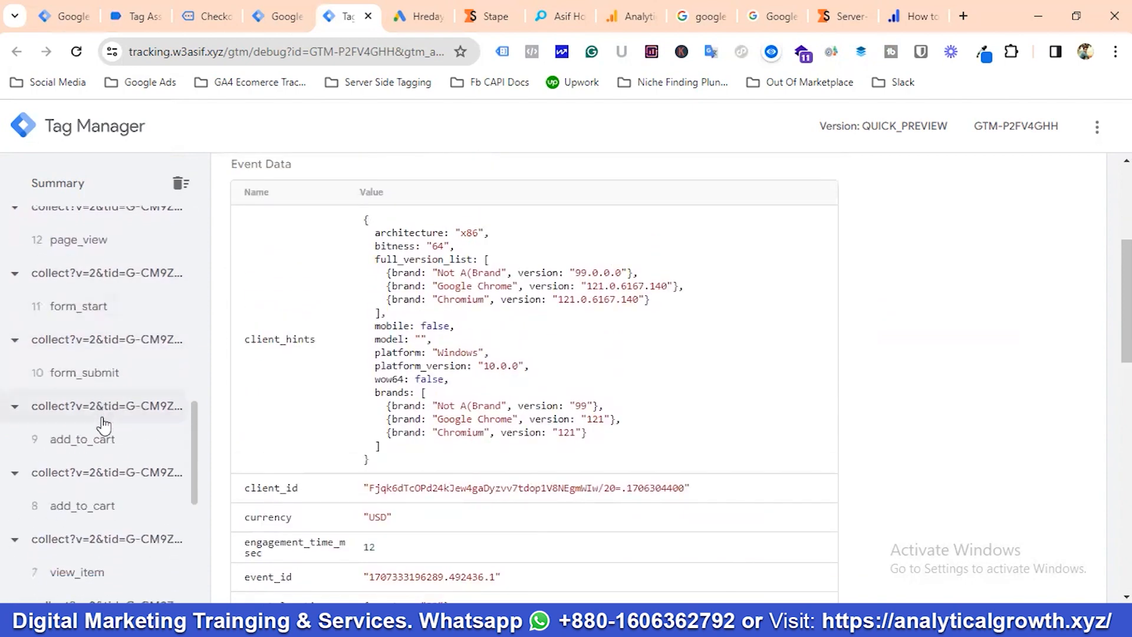
{"action": "left_click", "coordinate": [94, 447]}
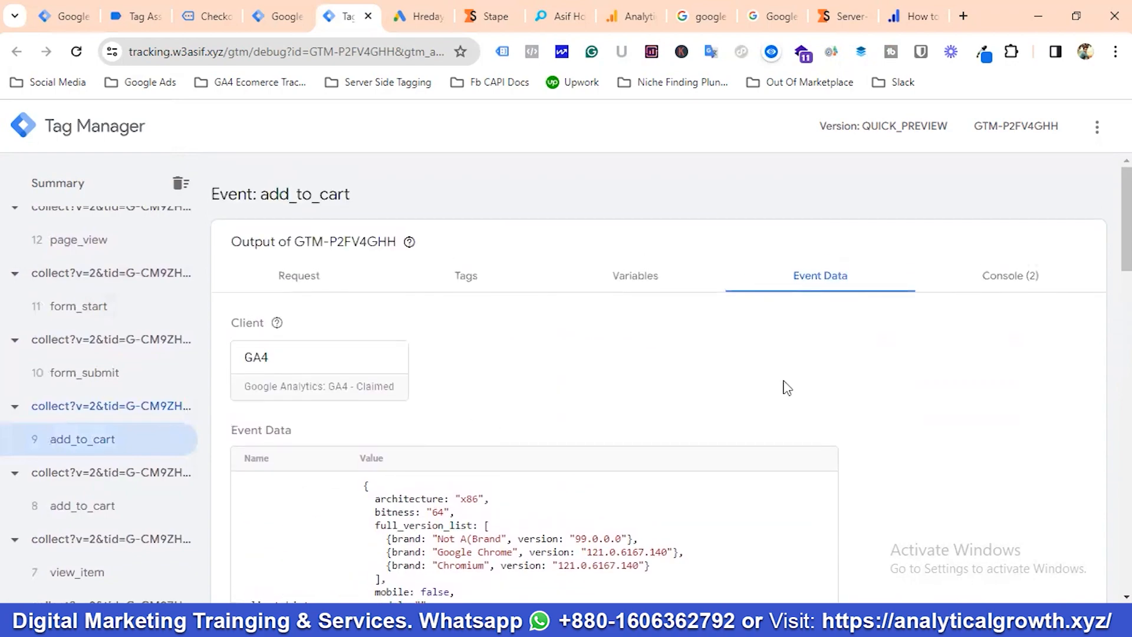
{"action": "scroll", "coordinate": [440, 424], "scroll_direction": "down", "scroll_amount": 8}
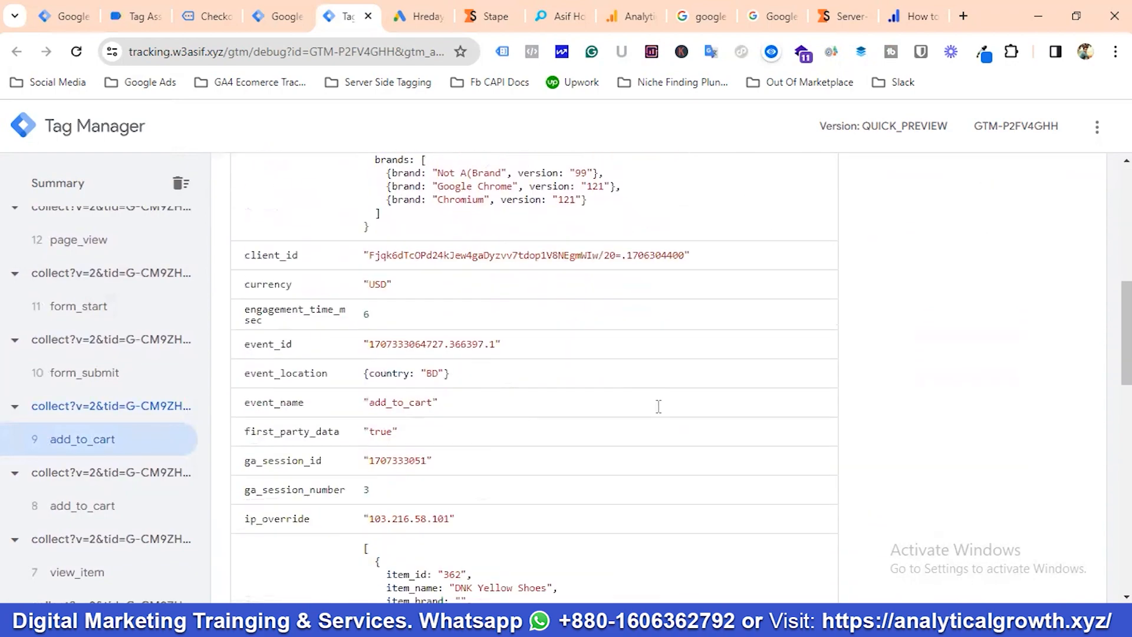
{"action": "scroll", "coordinate": [658, 406], "scroll_direction": "down", "scroll_amount": 10}
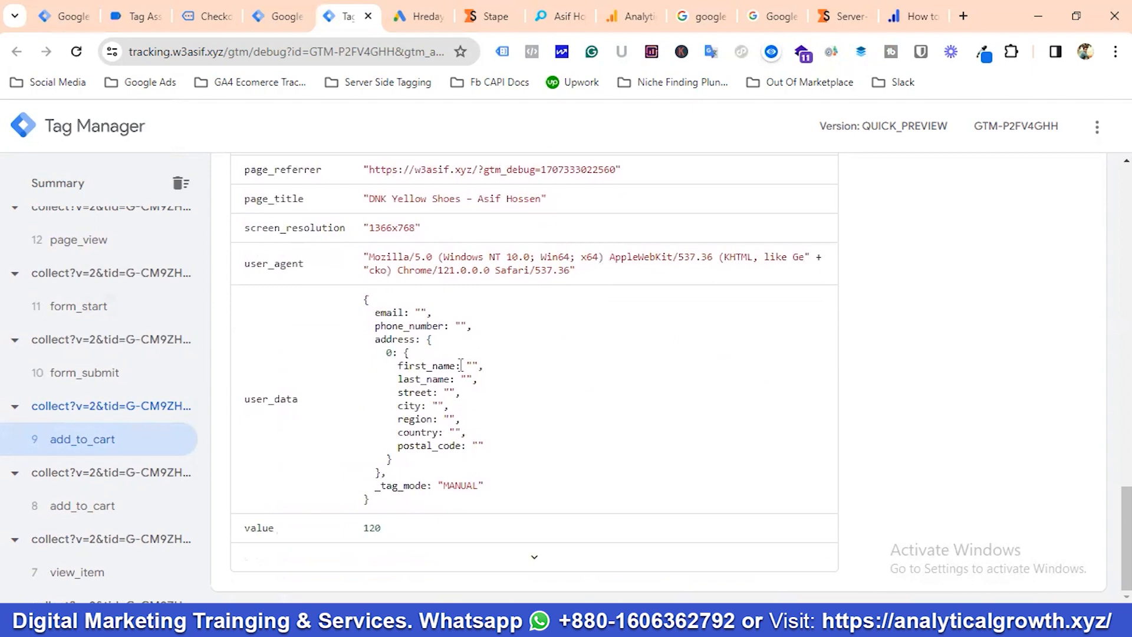
{"action": "scroll", "coordinate": [394, 356], "scroll_direction": "up", "scroll_amount": 18}
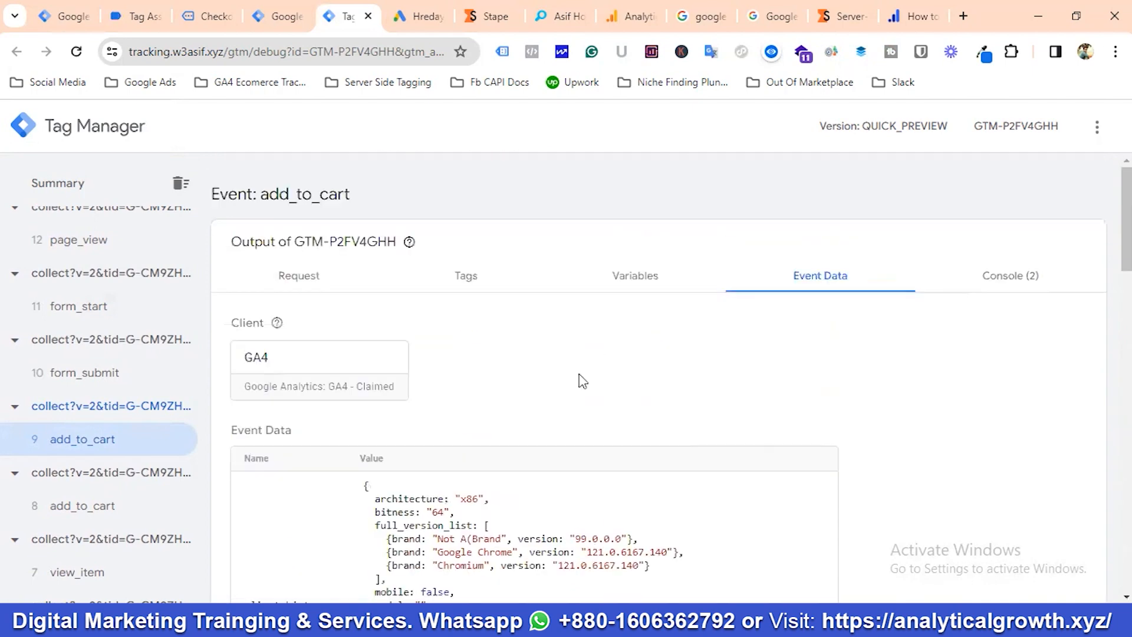